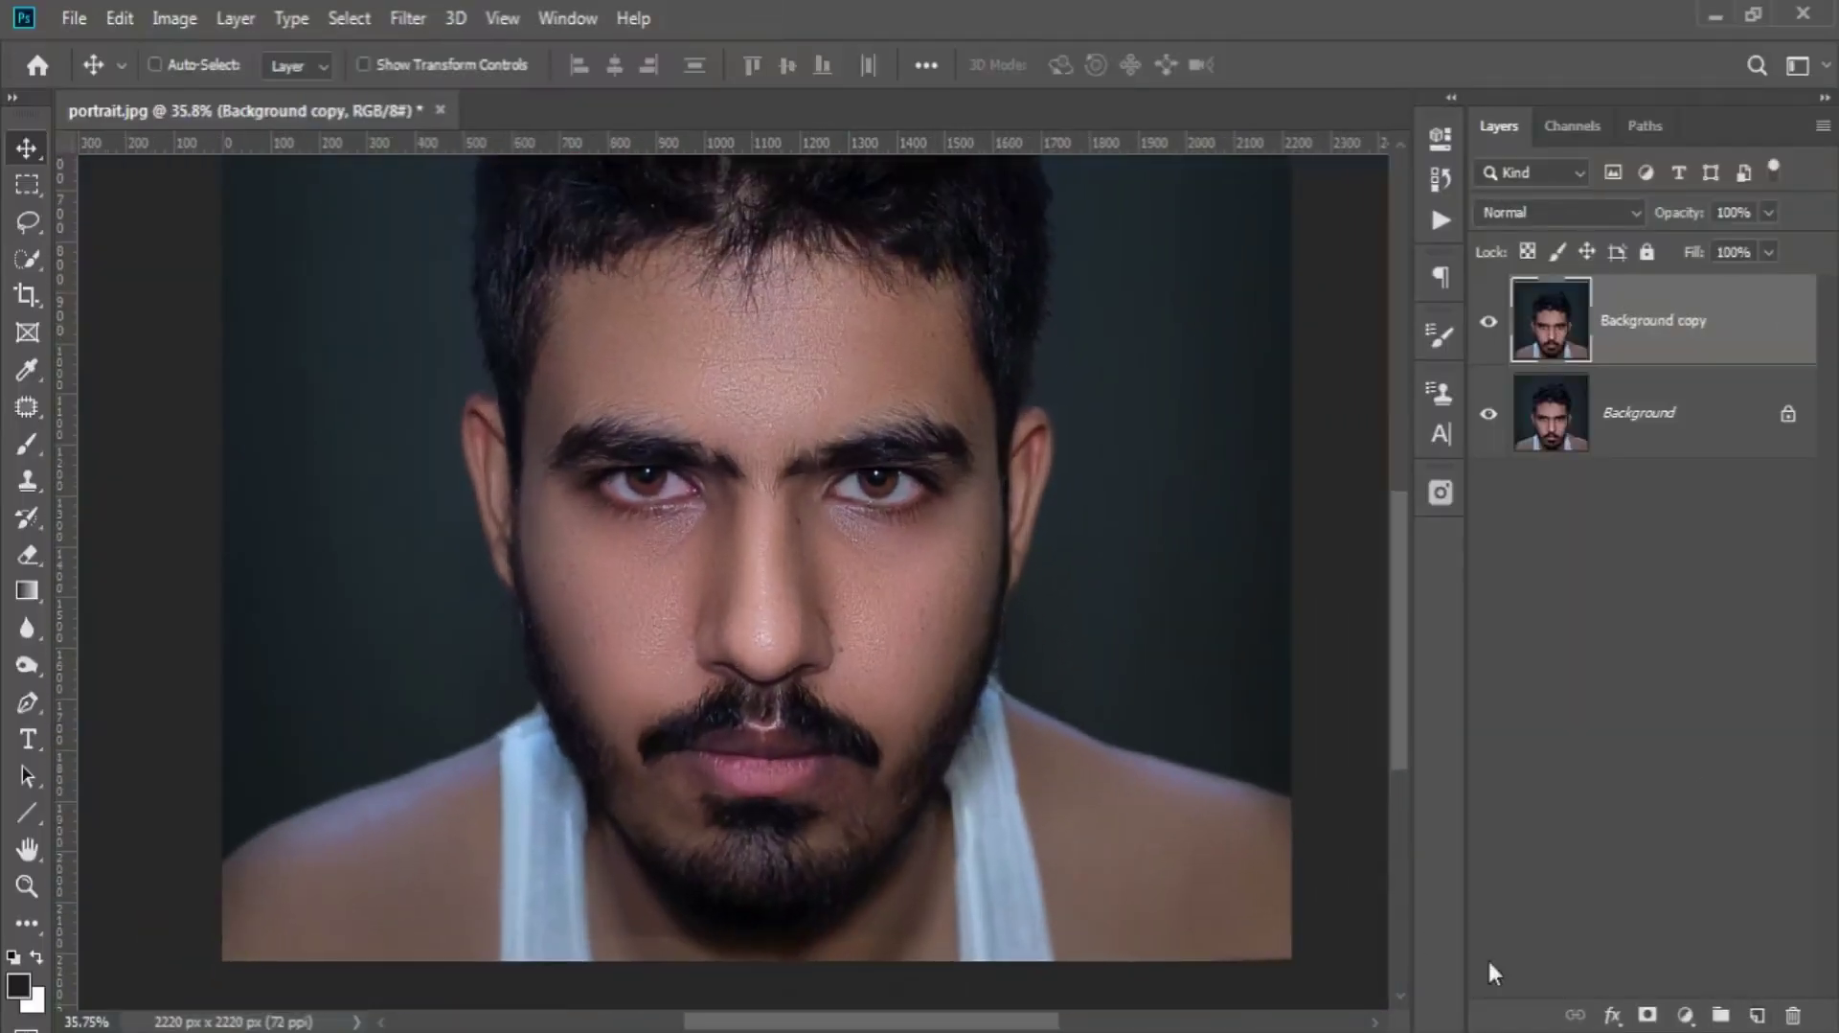
- Add a Hue/Saturation adjustment layer with Hue -3 and Saturation -8
{"action": "left_click", "coordinate": [1685, 1014]}
{"action": "left_click", "coordinate": [1686, 743]}
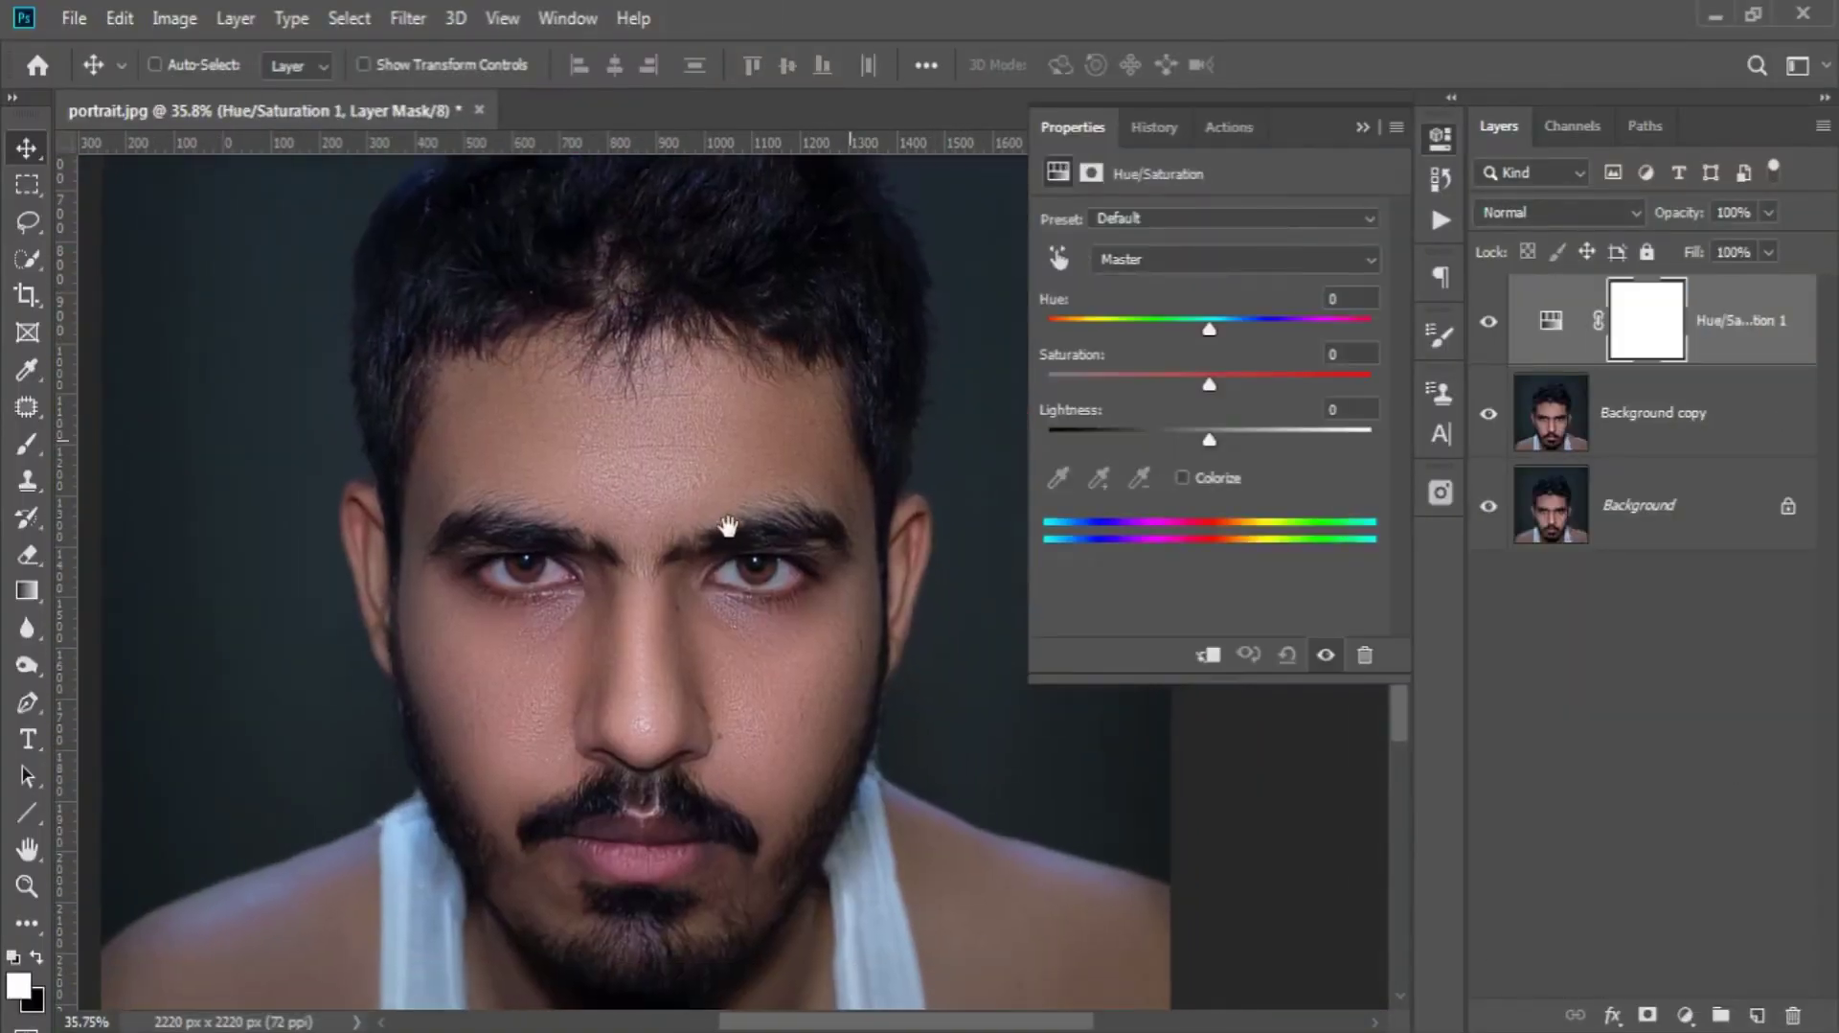
{"action": "left_click_drag", "start_coordinate": [1196, 327], "coordinate": [1222, 327]}
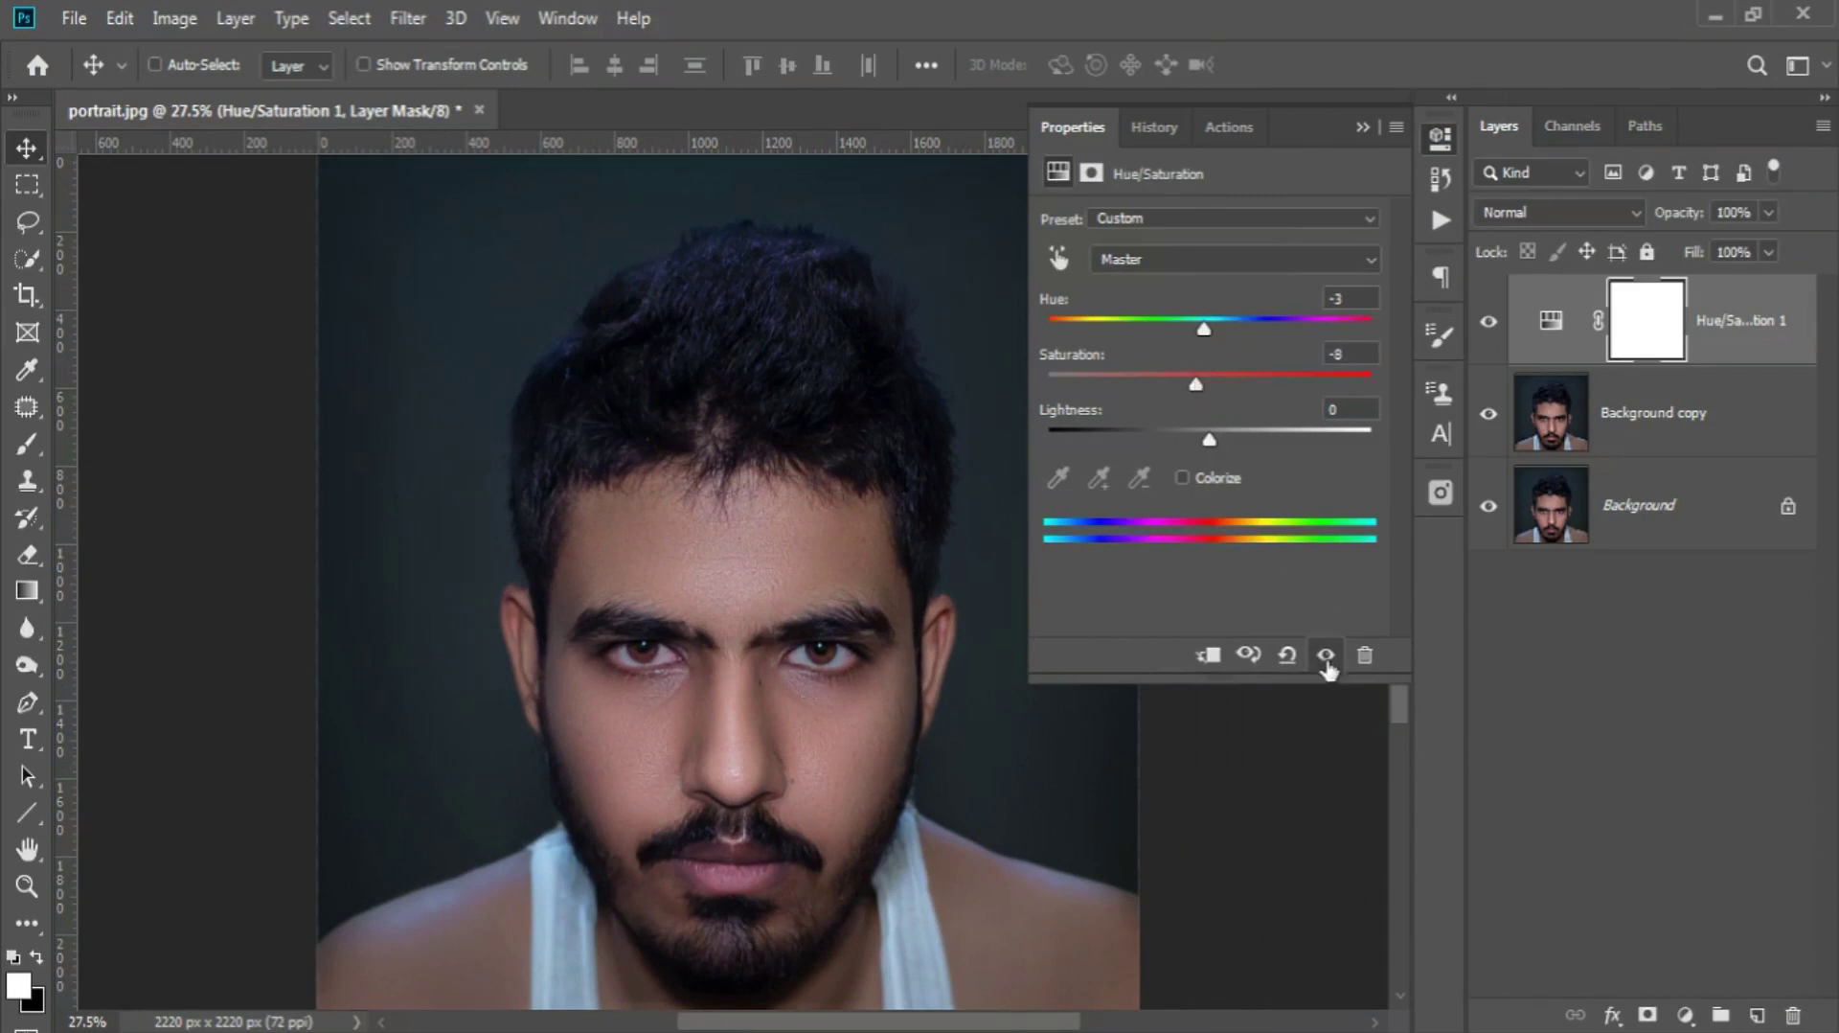
{"action": "left_click", "coordinate": [1362, 126]}
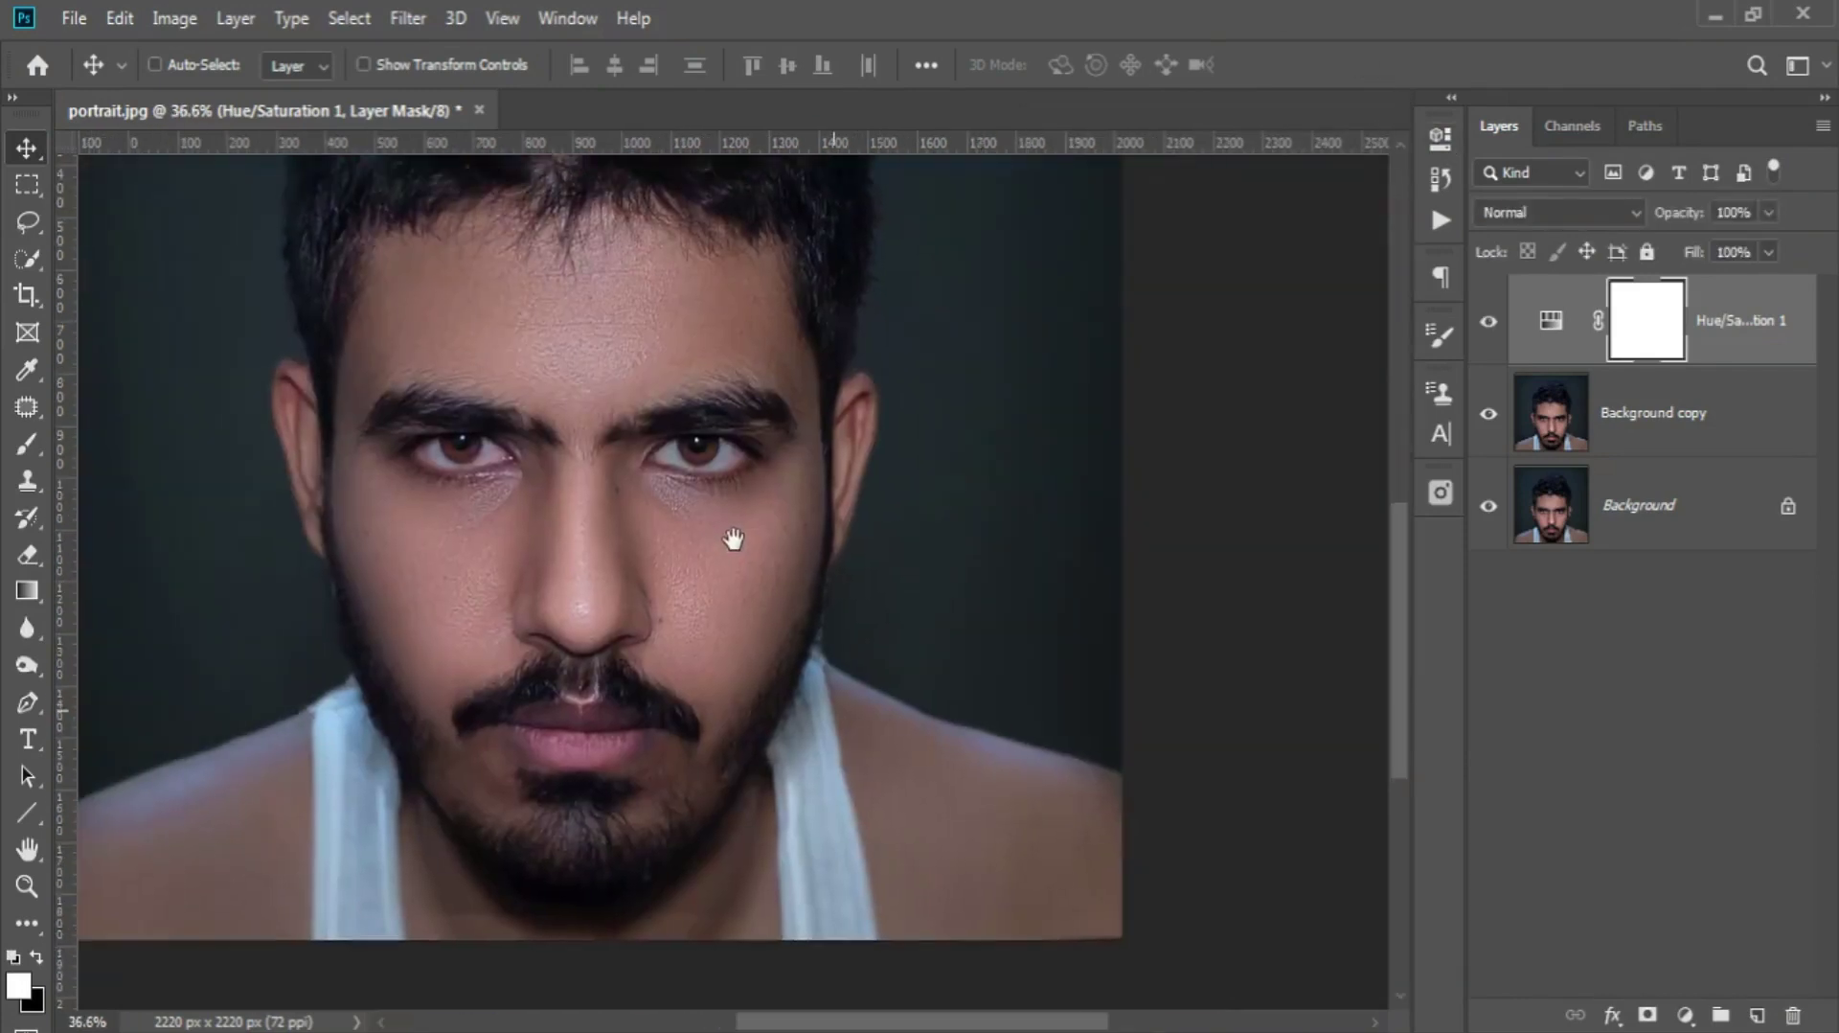
- Crop the portrait twice, tightly around the face, to 1216 x 1217 px
{"action": "key", "text": "c"}
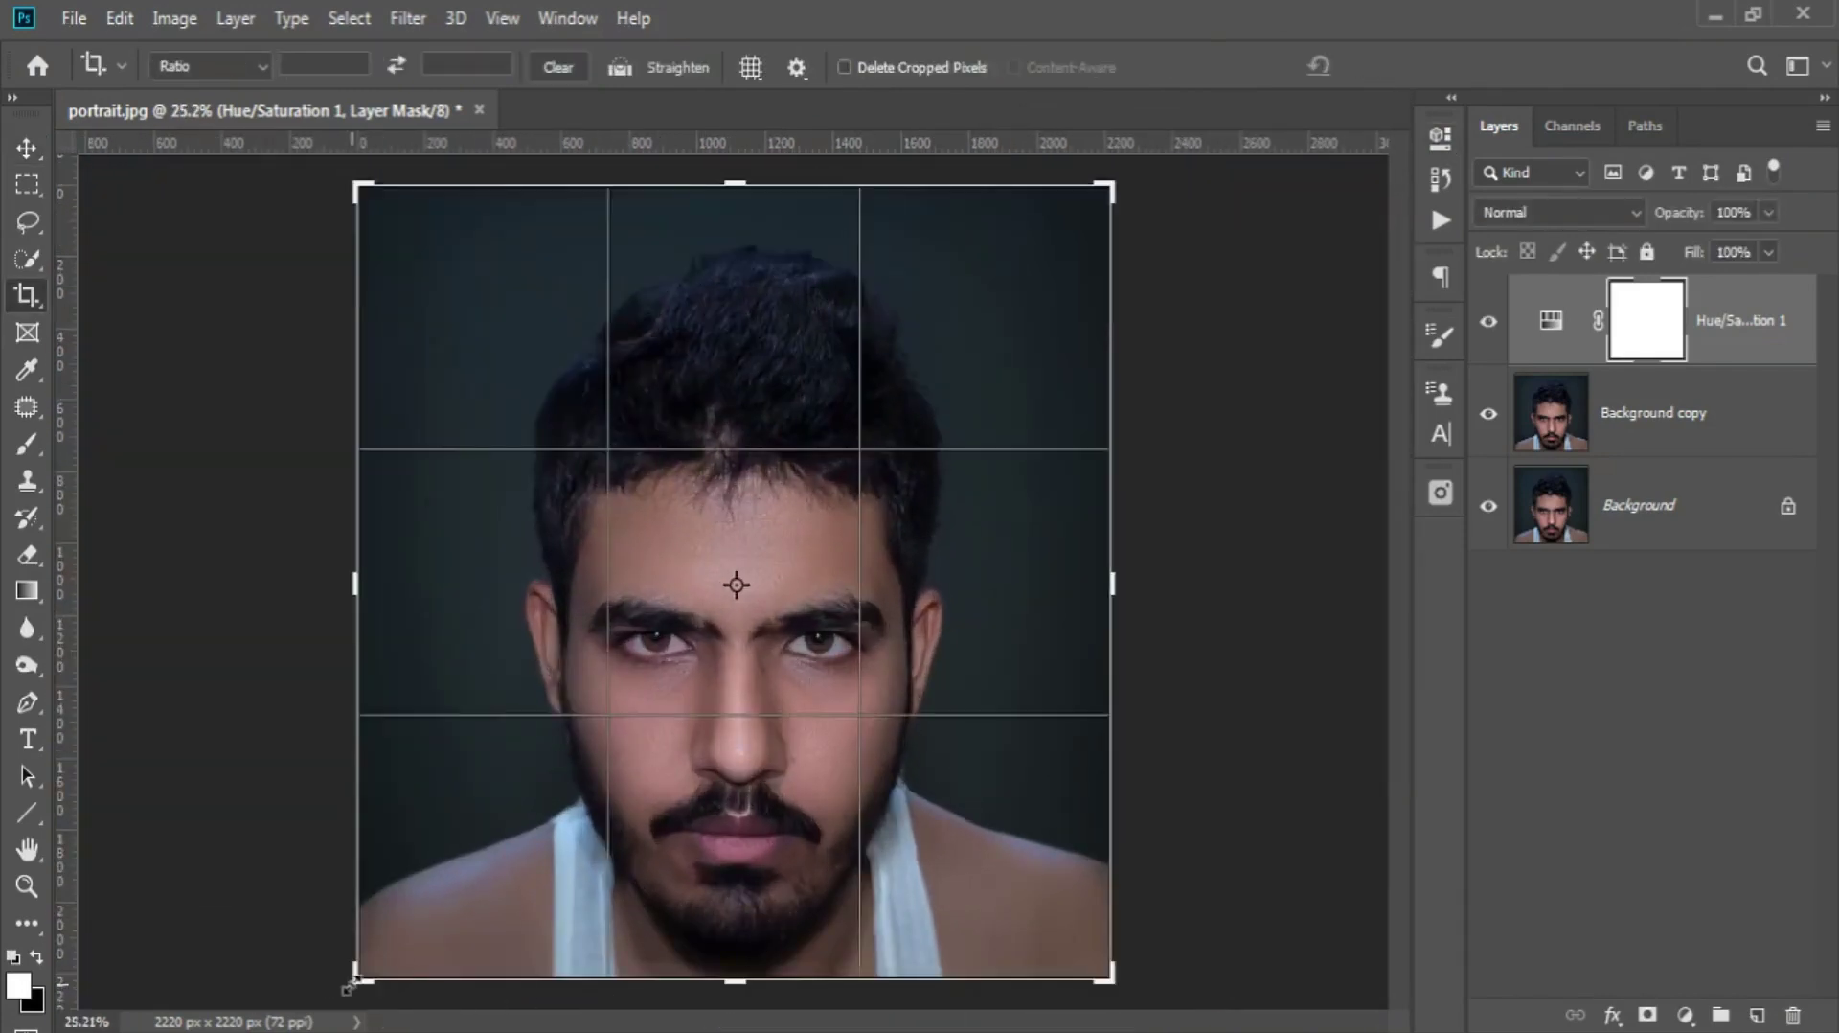
{"action": "left_click_drag", "start_coordinate": [359, 977], "coordinate": [464, 855]}
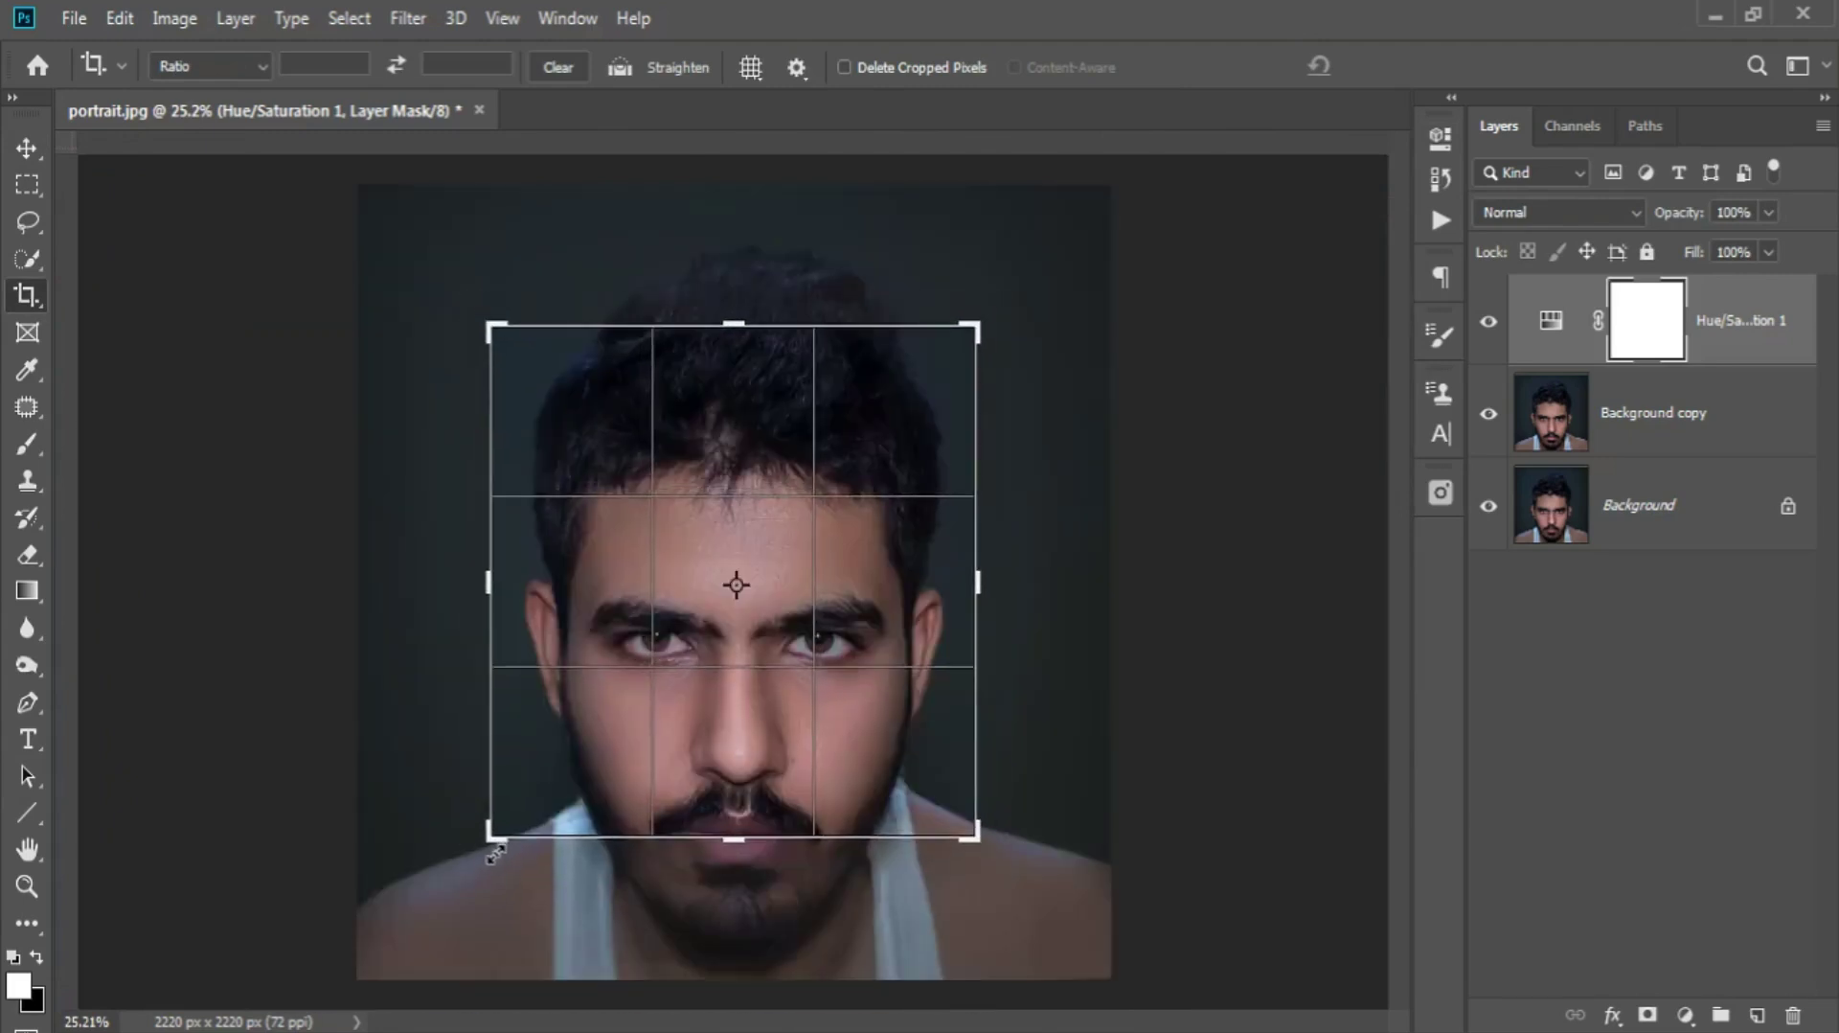
{"action": "left_click", "coordinate": [1408, 61]}
{"action": "key", "text": "ctrl+0"}
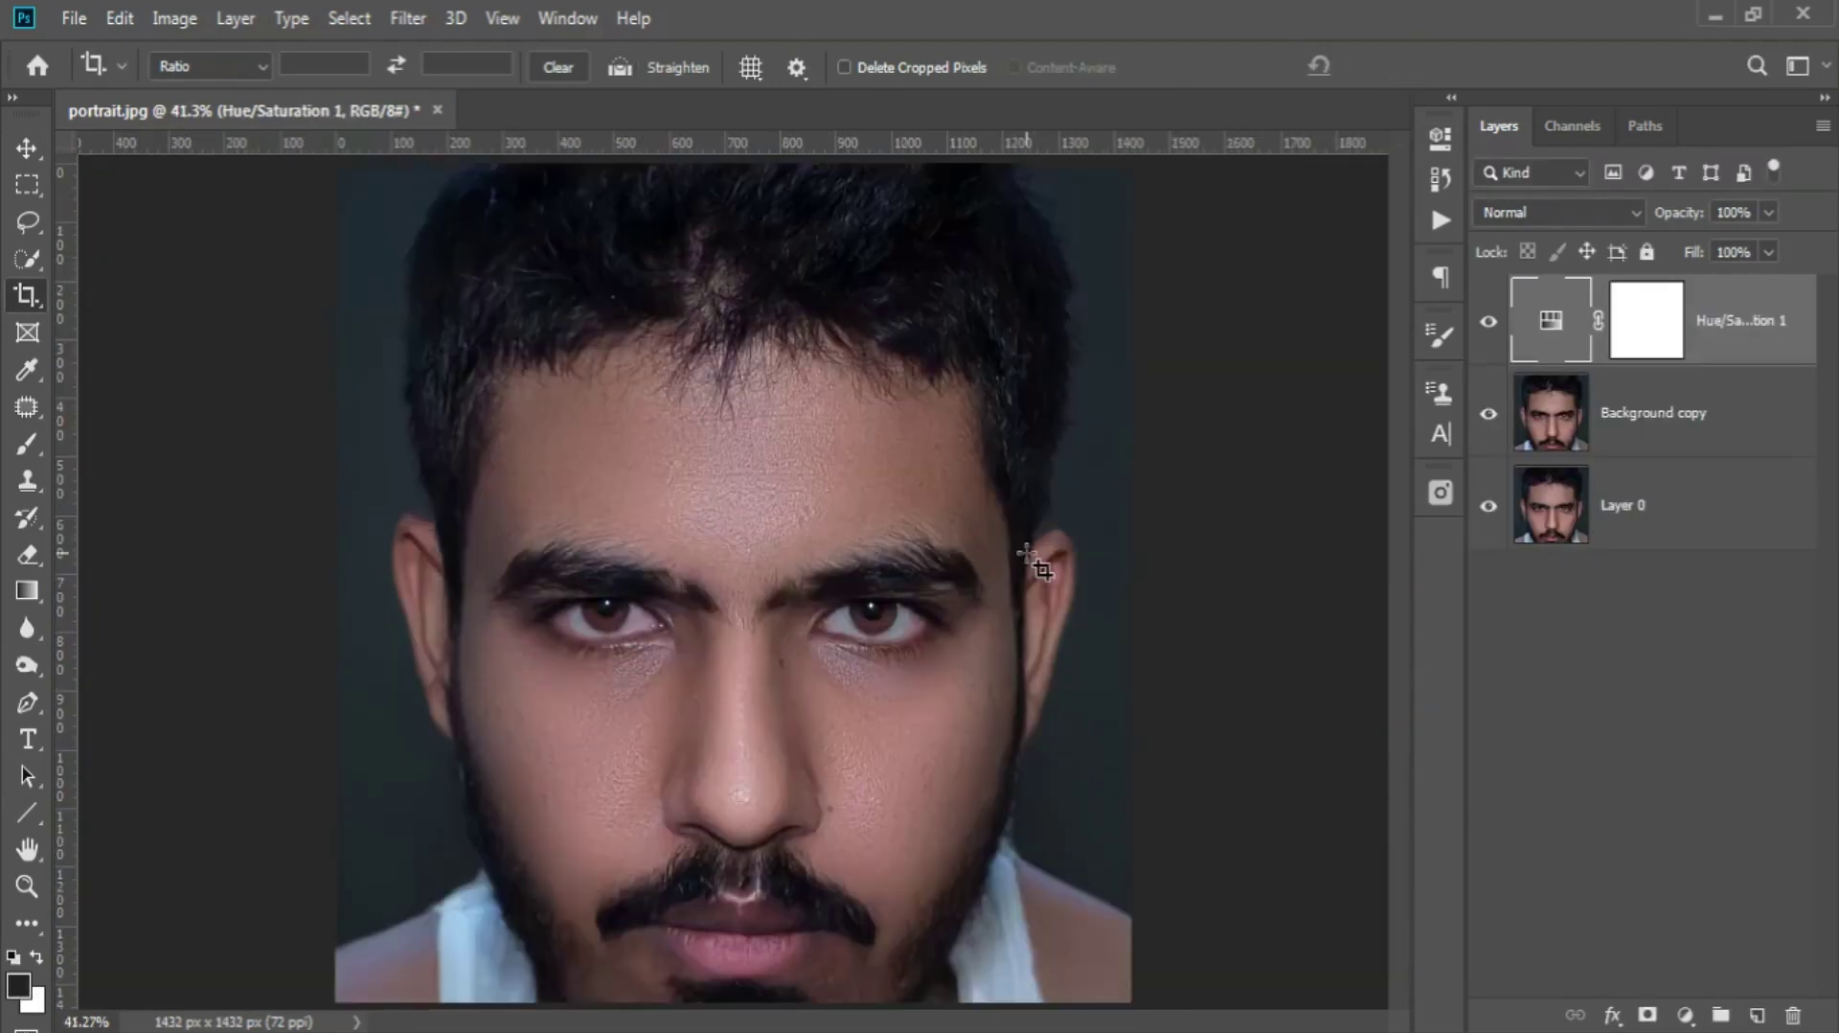
{"action": "left_click", "coordinate": [723, 651]}
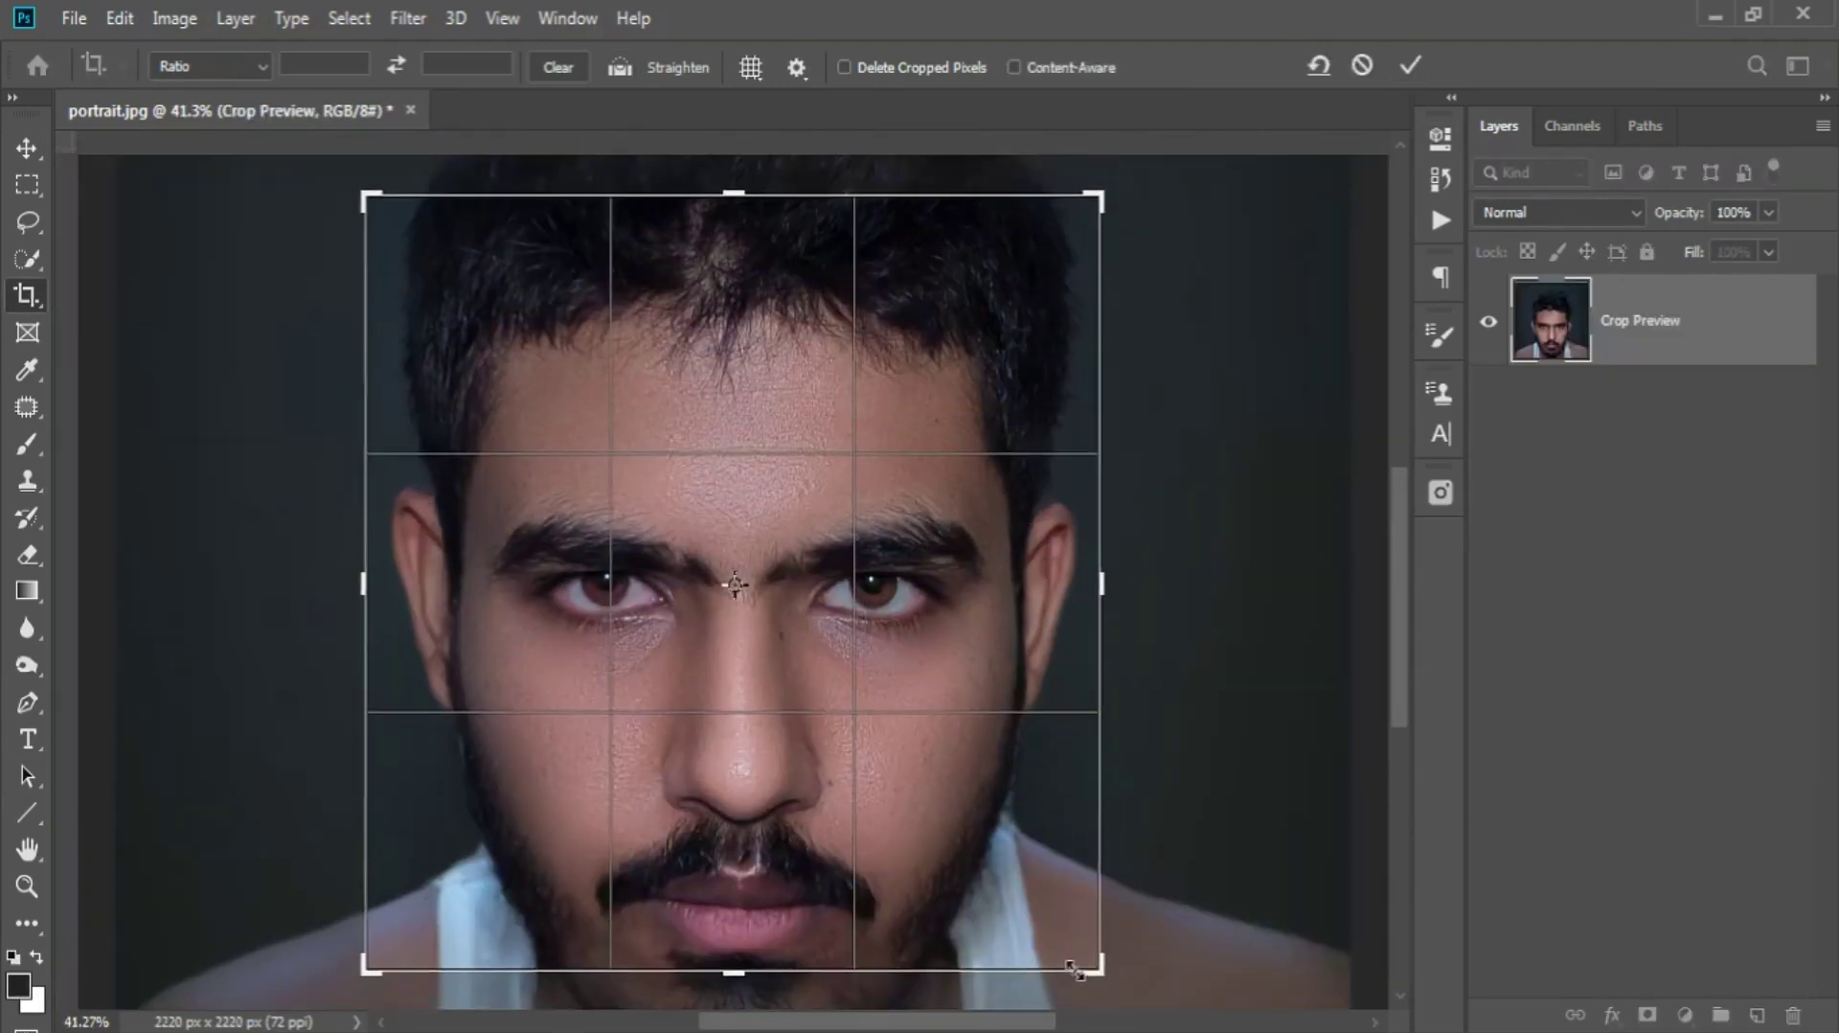
{"action": "key", "text": "Return"}
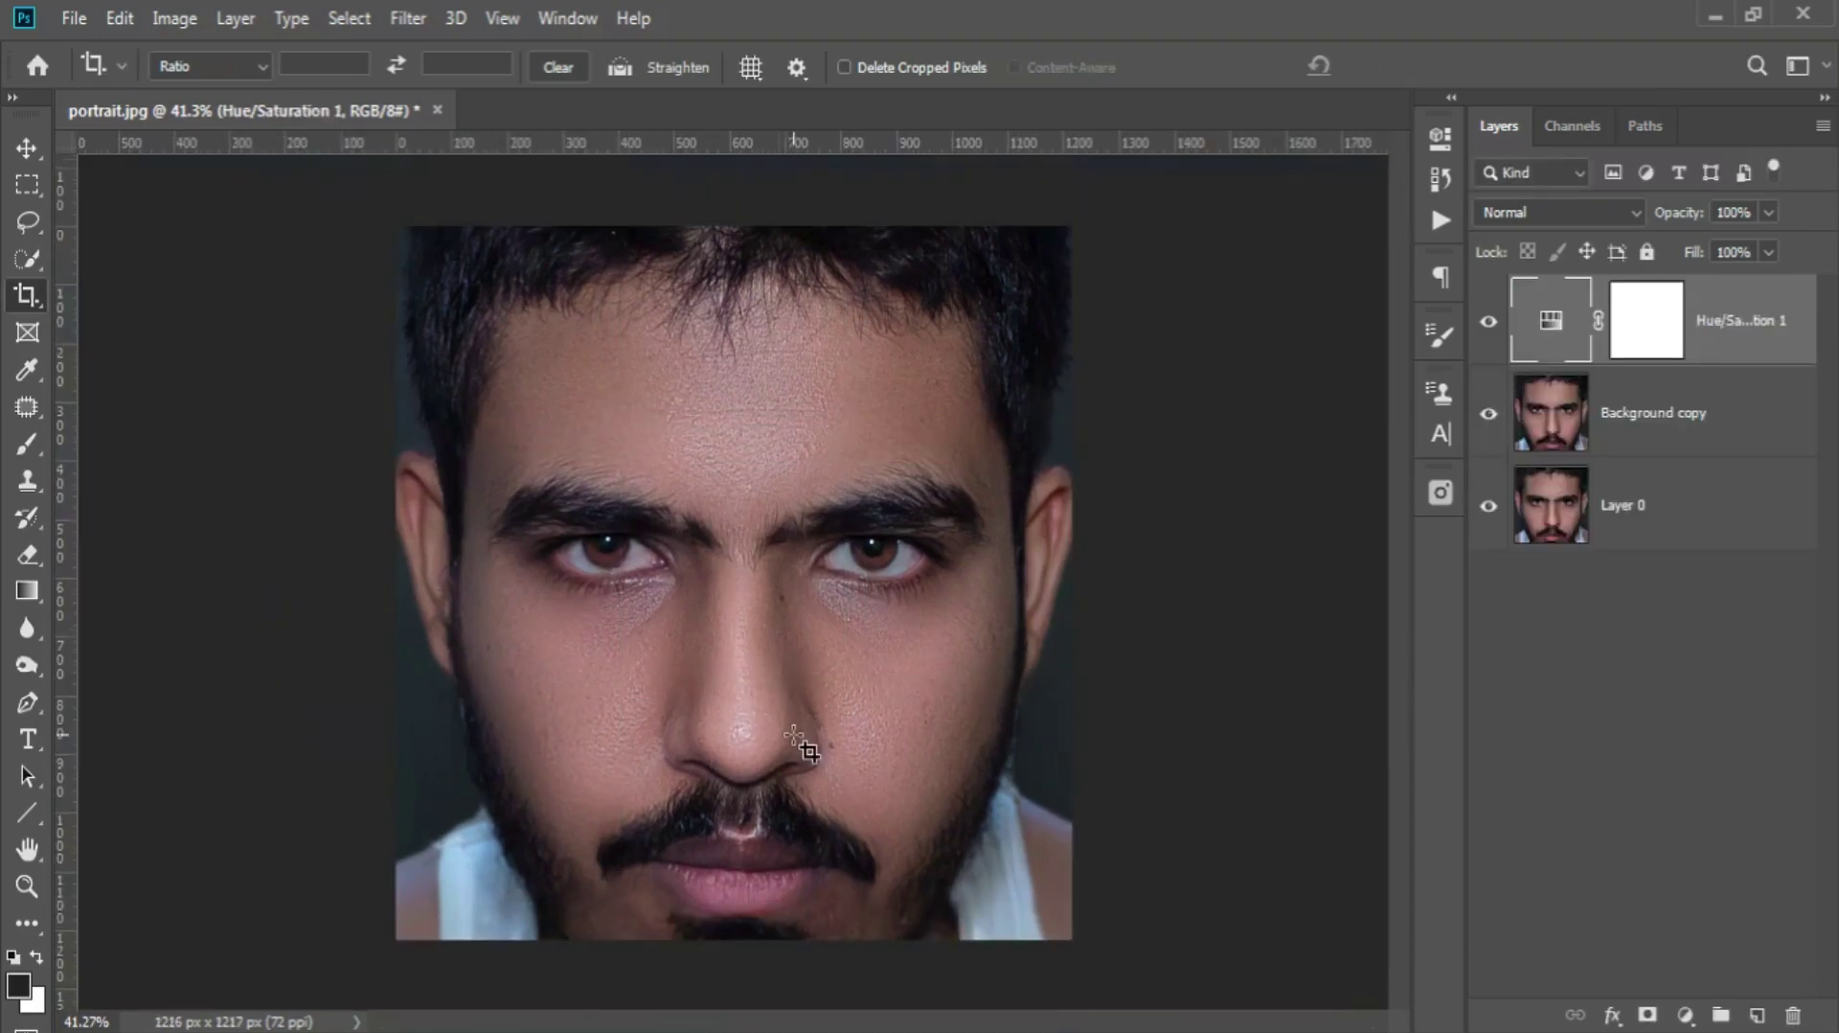
- Place the paint-img07 cracked-paint texture into the portrait as a new layer
{"action": "key", "text": "ctrl+0"}
{"action": "left_click", "coordinate": [505, 225]}
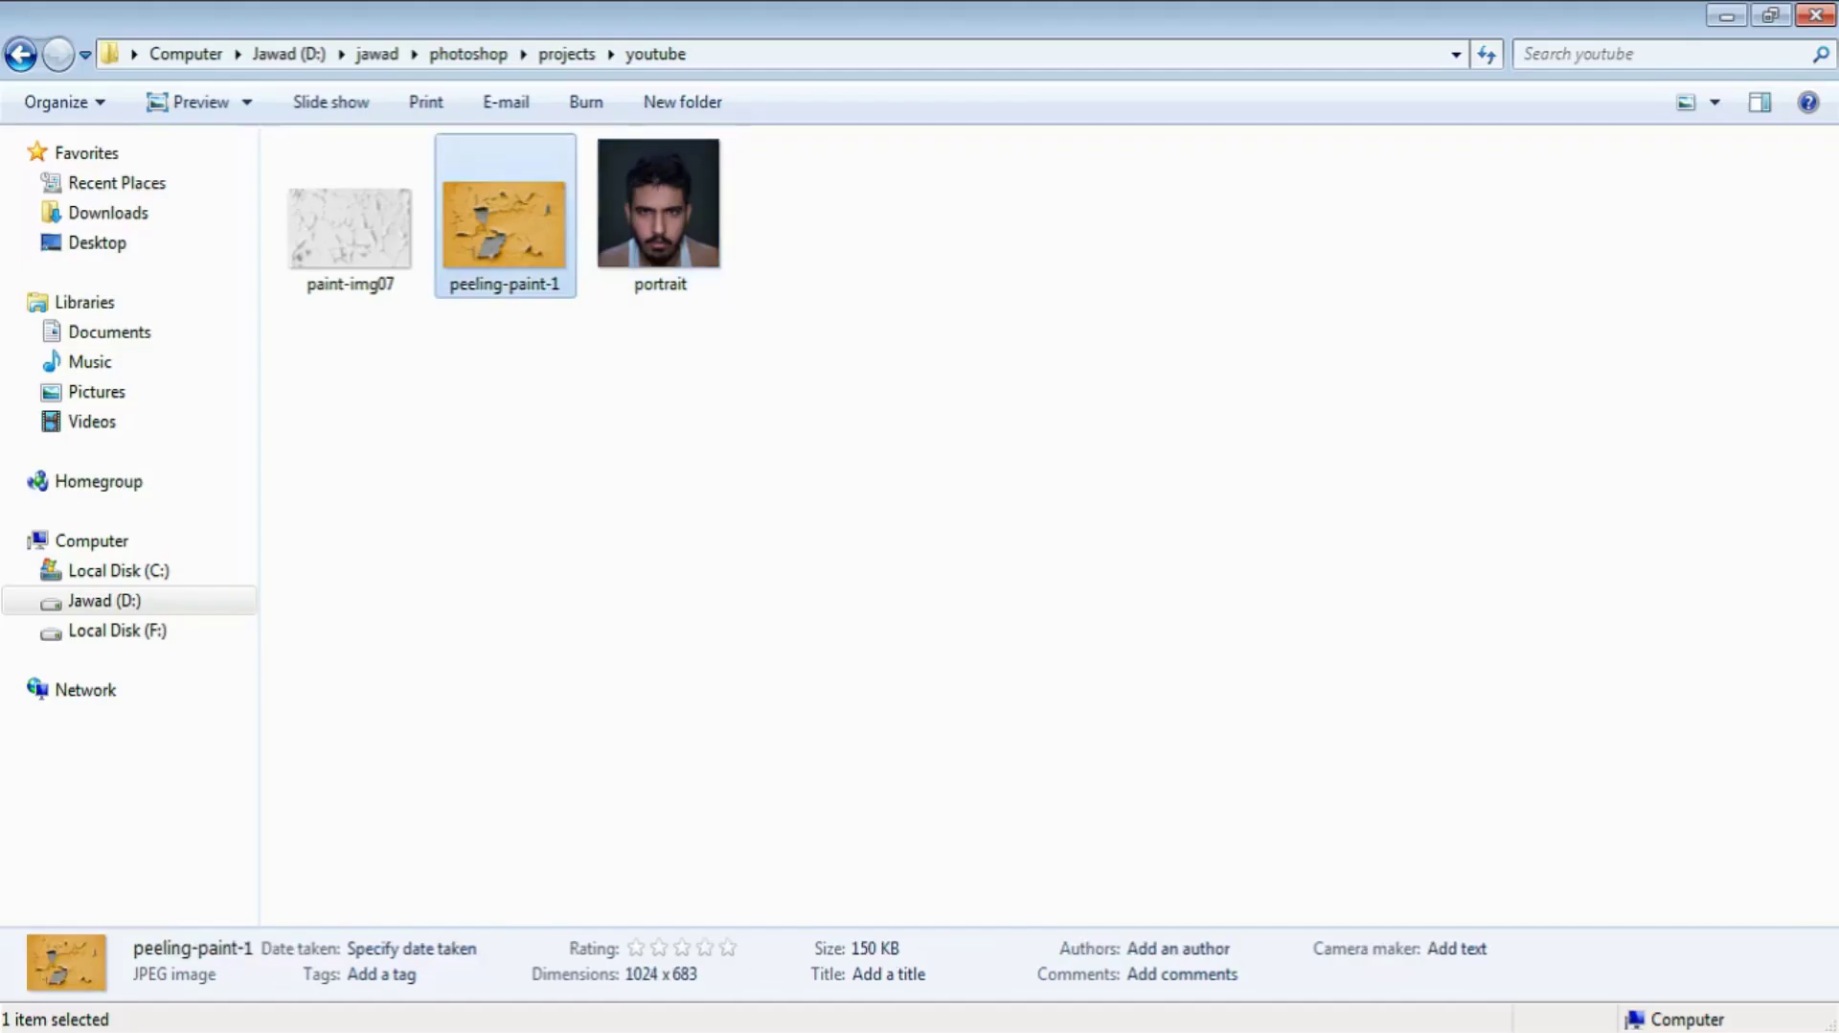
{"action": "left_click", "coordinate": [350, 228]}
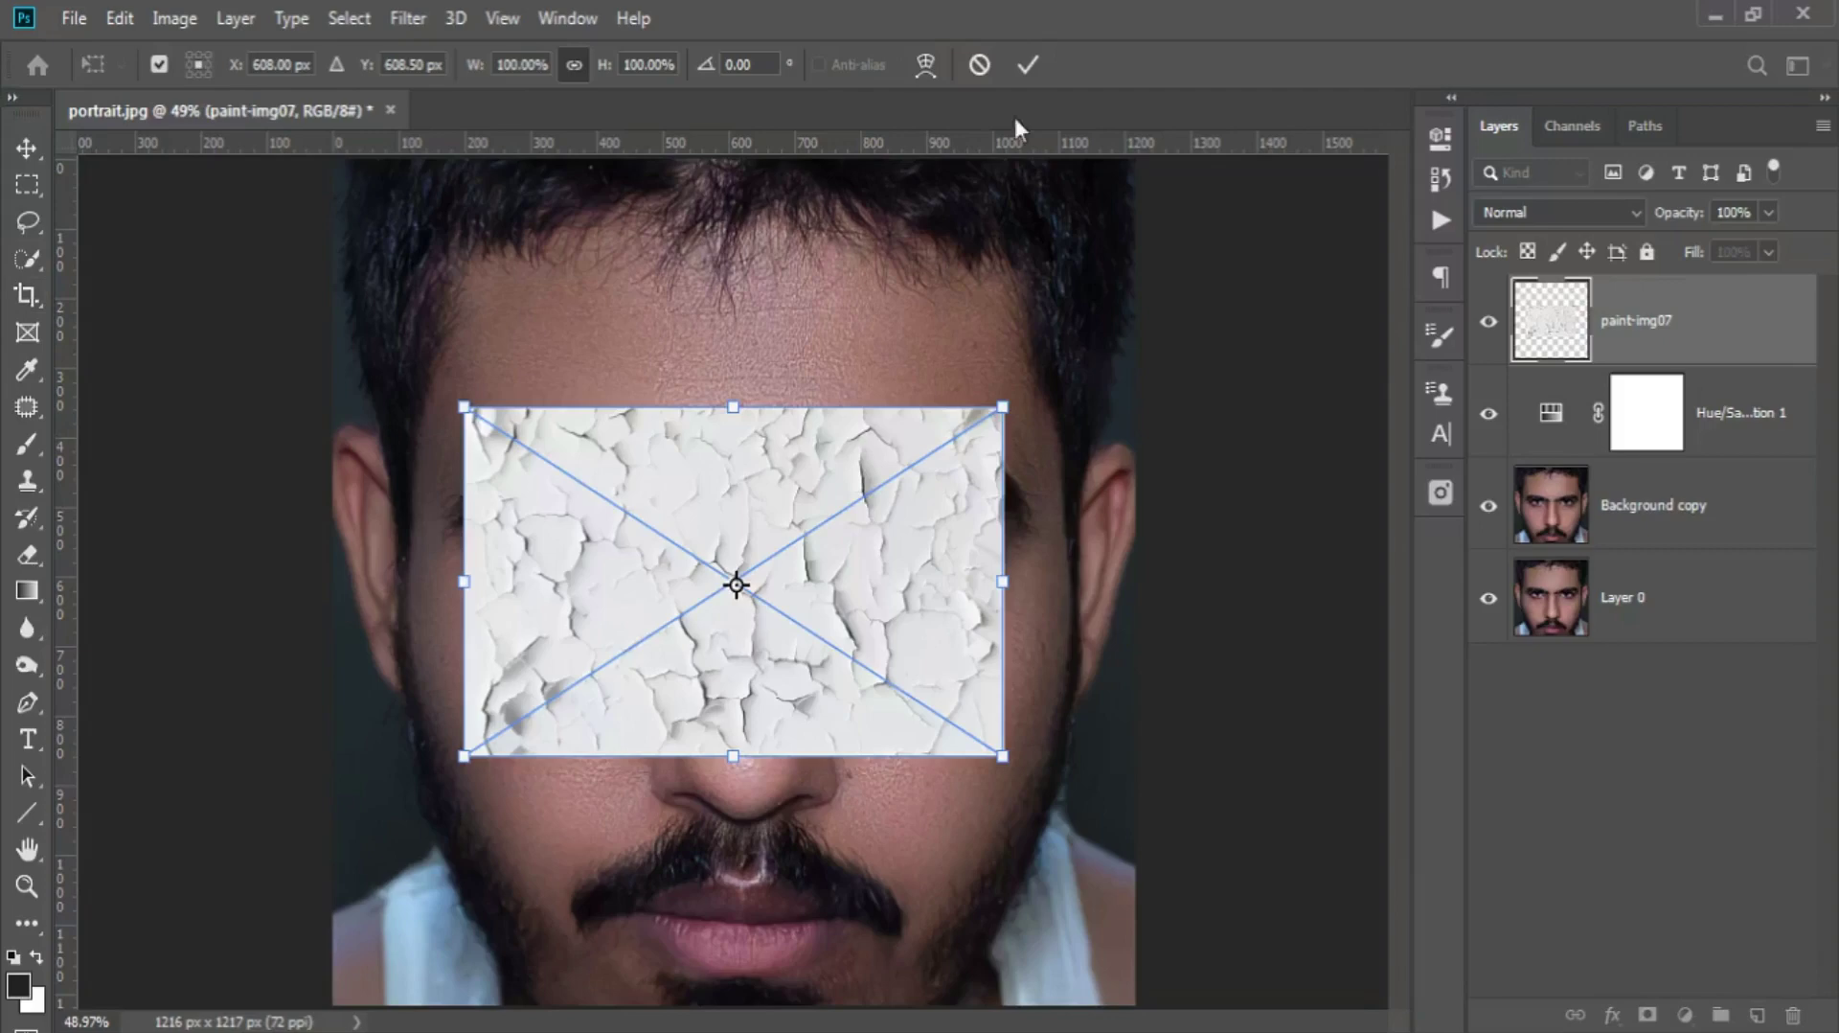
- Commit the placed texture and apply a Levels smart filter to it
{"action": "key", "text": "Return"}
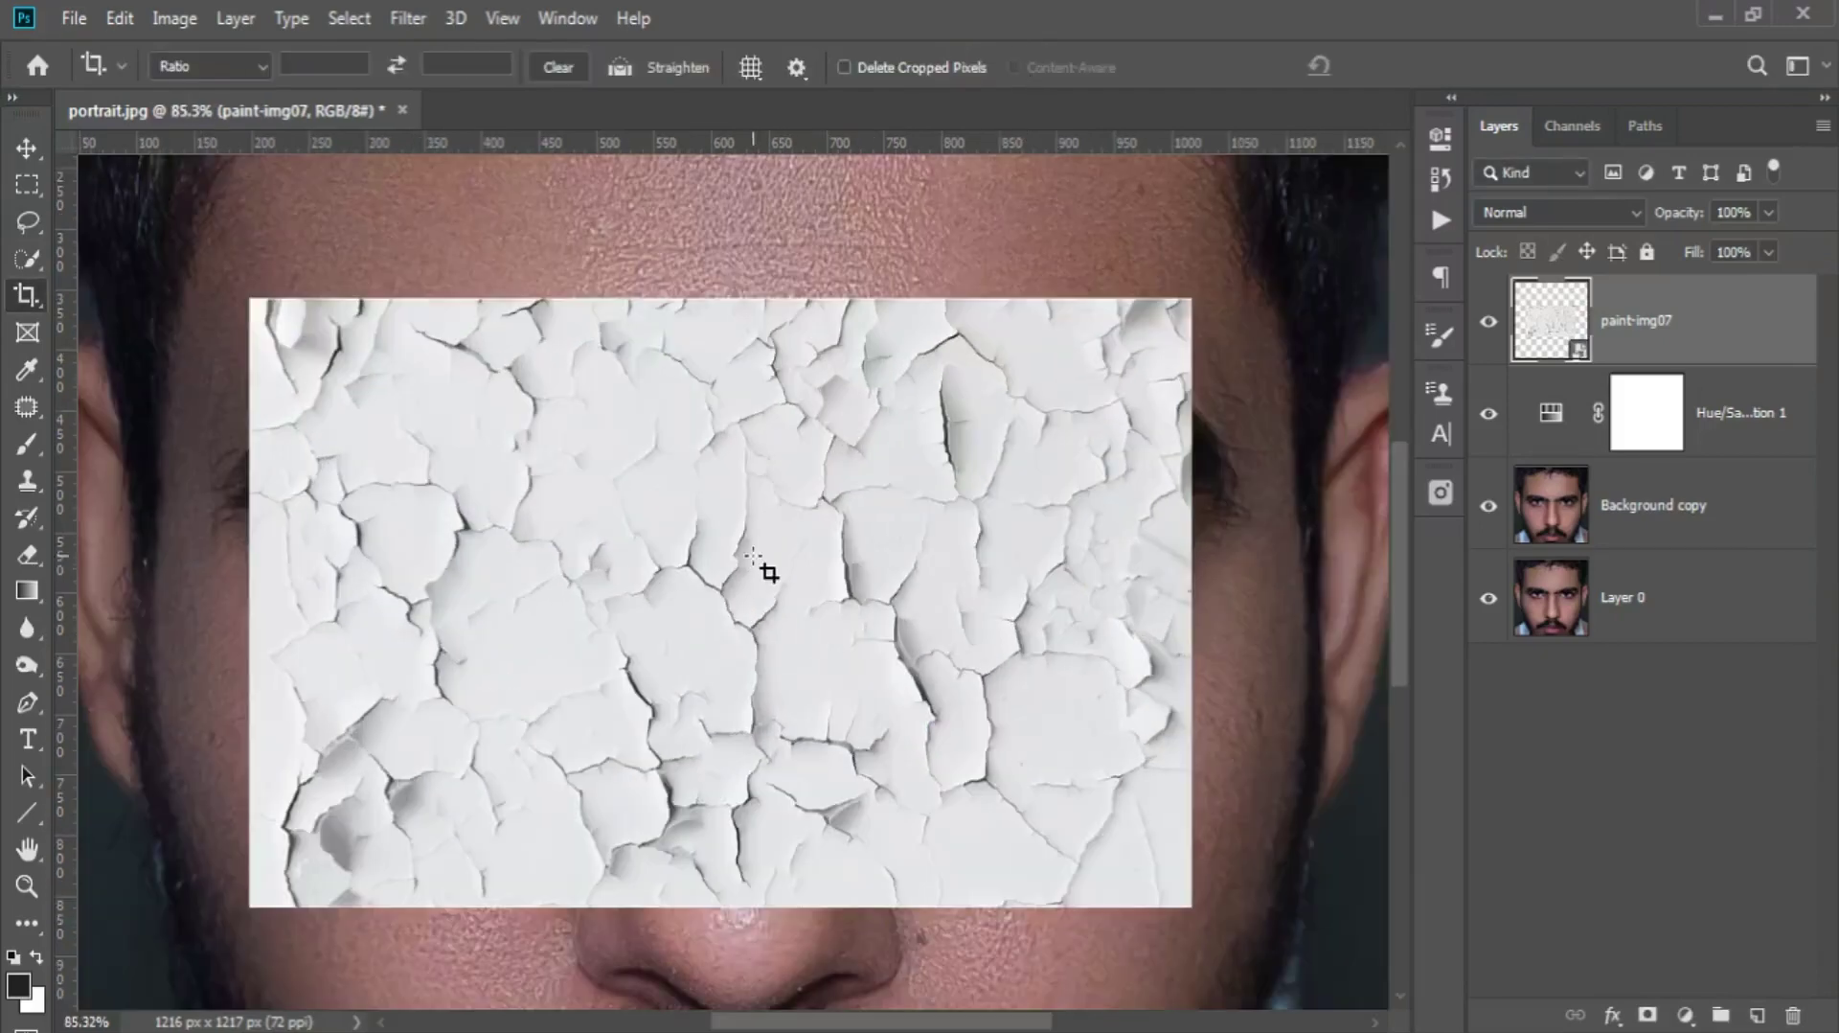
{"action": "key", "text": "ctrl+l"}
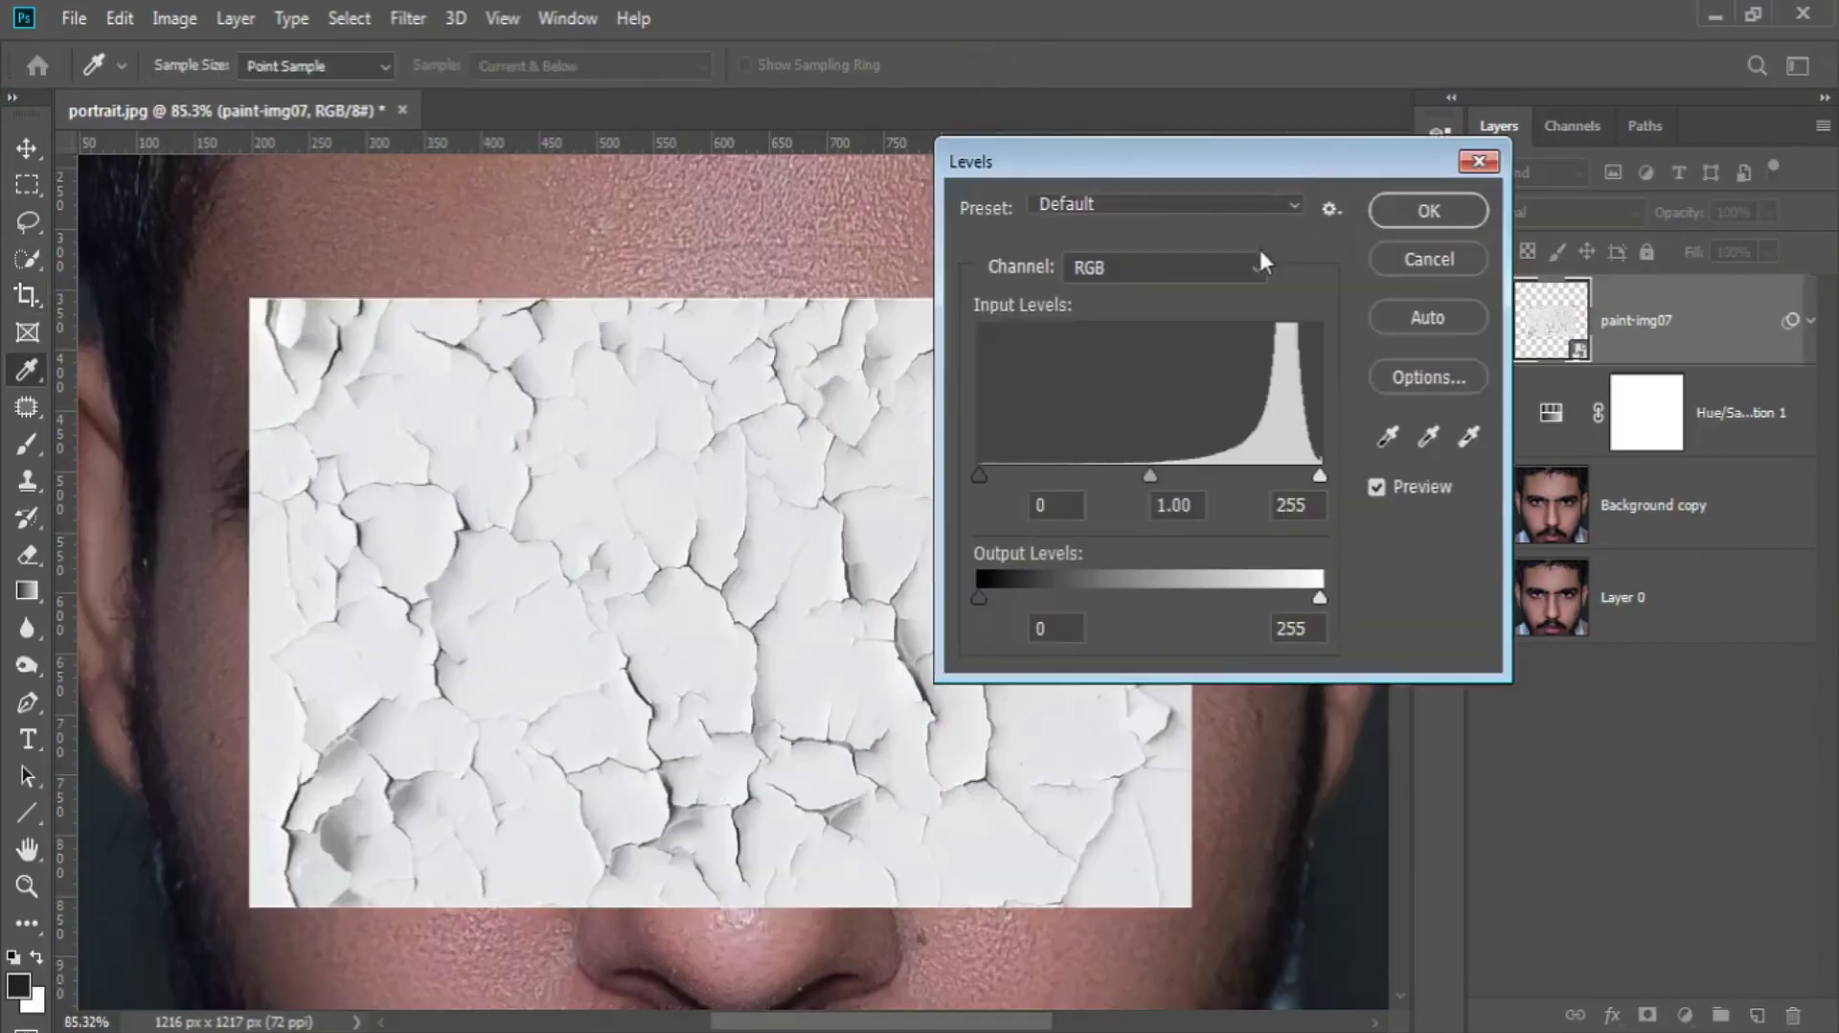
{"action": "mouse_move", "coordinate": [1304, 406]}
{"action": "left_mouse_down"}
{"action": "mouse_move", "coordinate": [1342, 405]}
{"action": "mouse_move", "coordinate": [1281, 408]}
{"action": "left_mouse_up"}
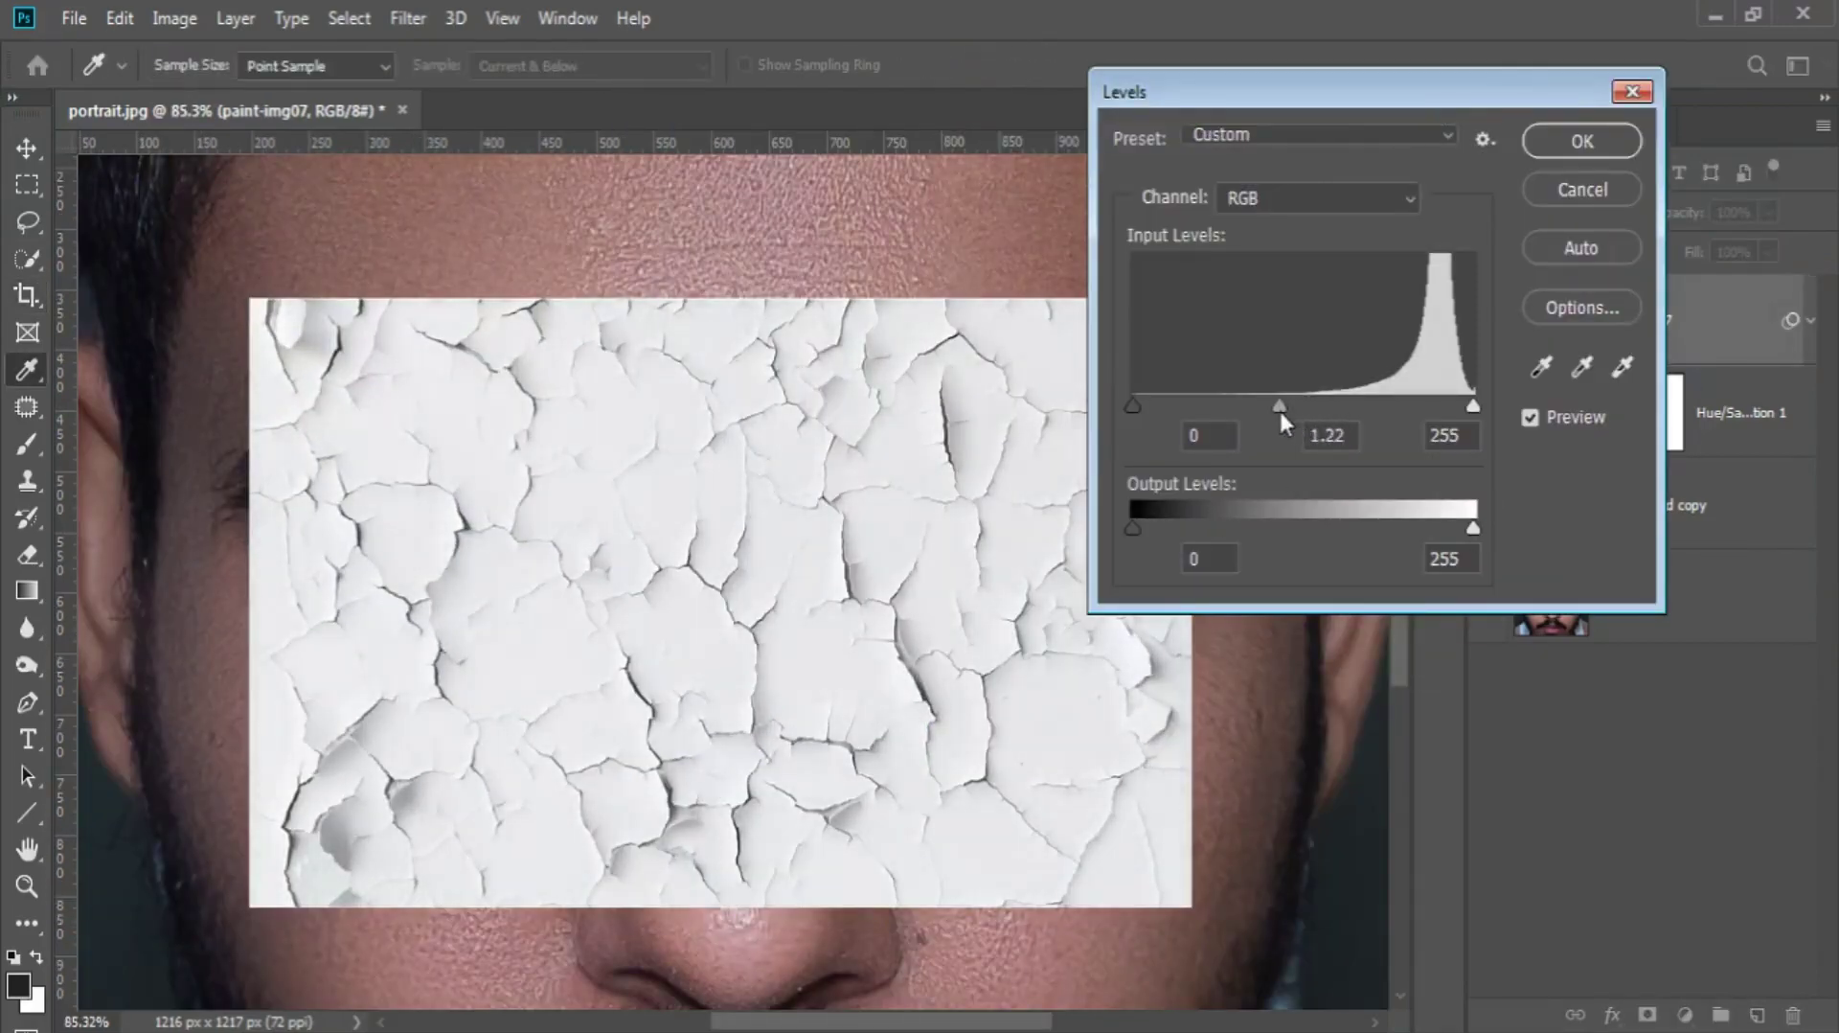
{"action": "left_click_drag", "start_coordinate": [1152, 414], "coordinate": [1177, 412]}
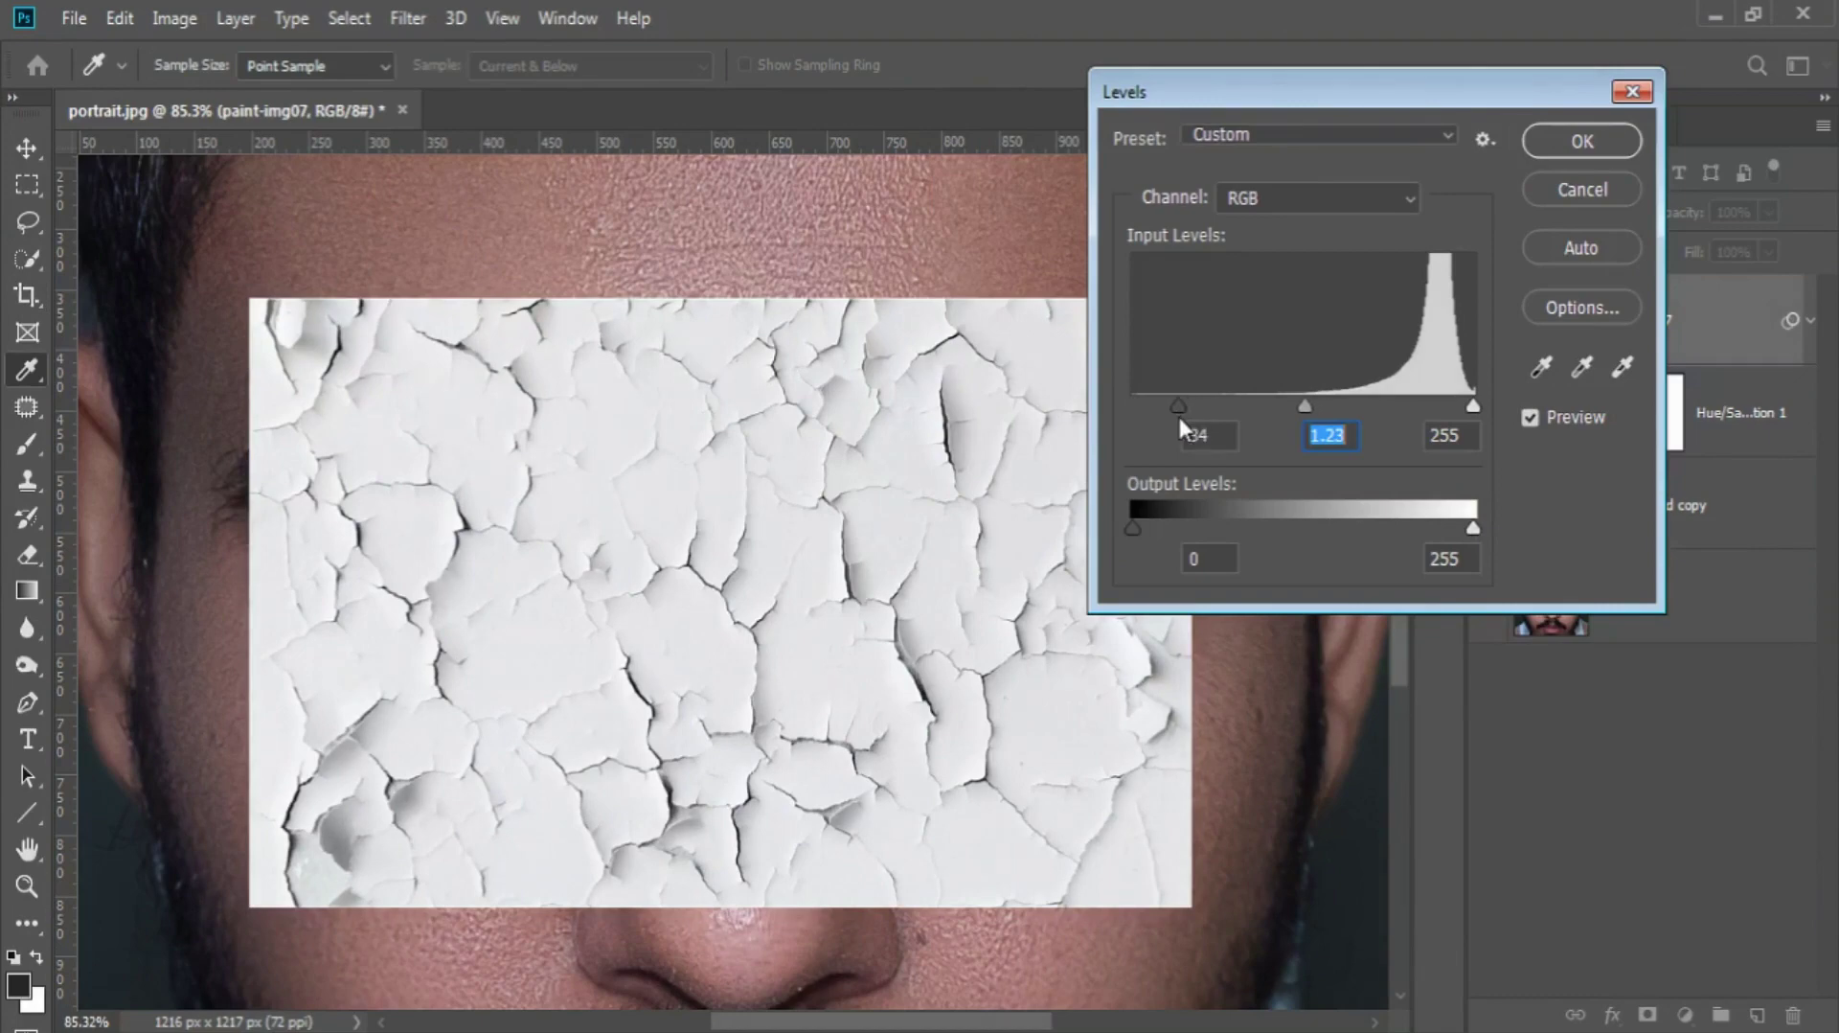
{"action": "left_click", "coordinate": [1571, 142]}
- Revise the Levels smart filter to 0, 1.35 and 226 to whiten the cracks
{"action": "double_click", "coordinate": [1587, 467]}
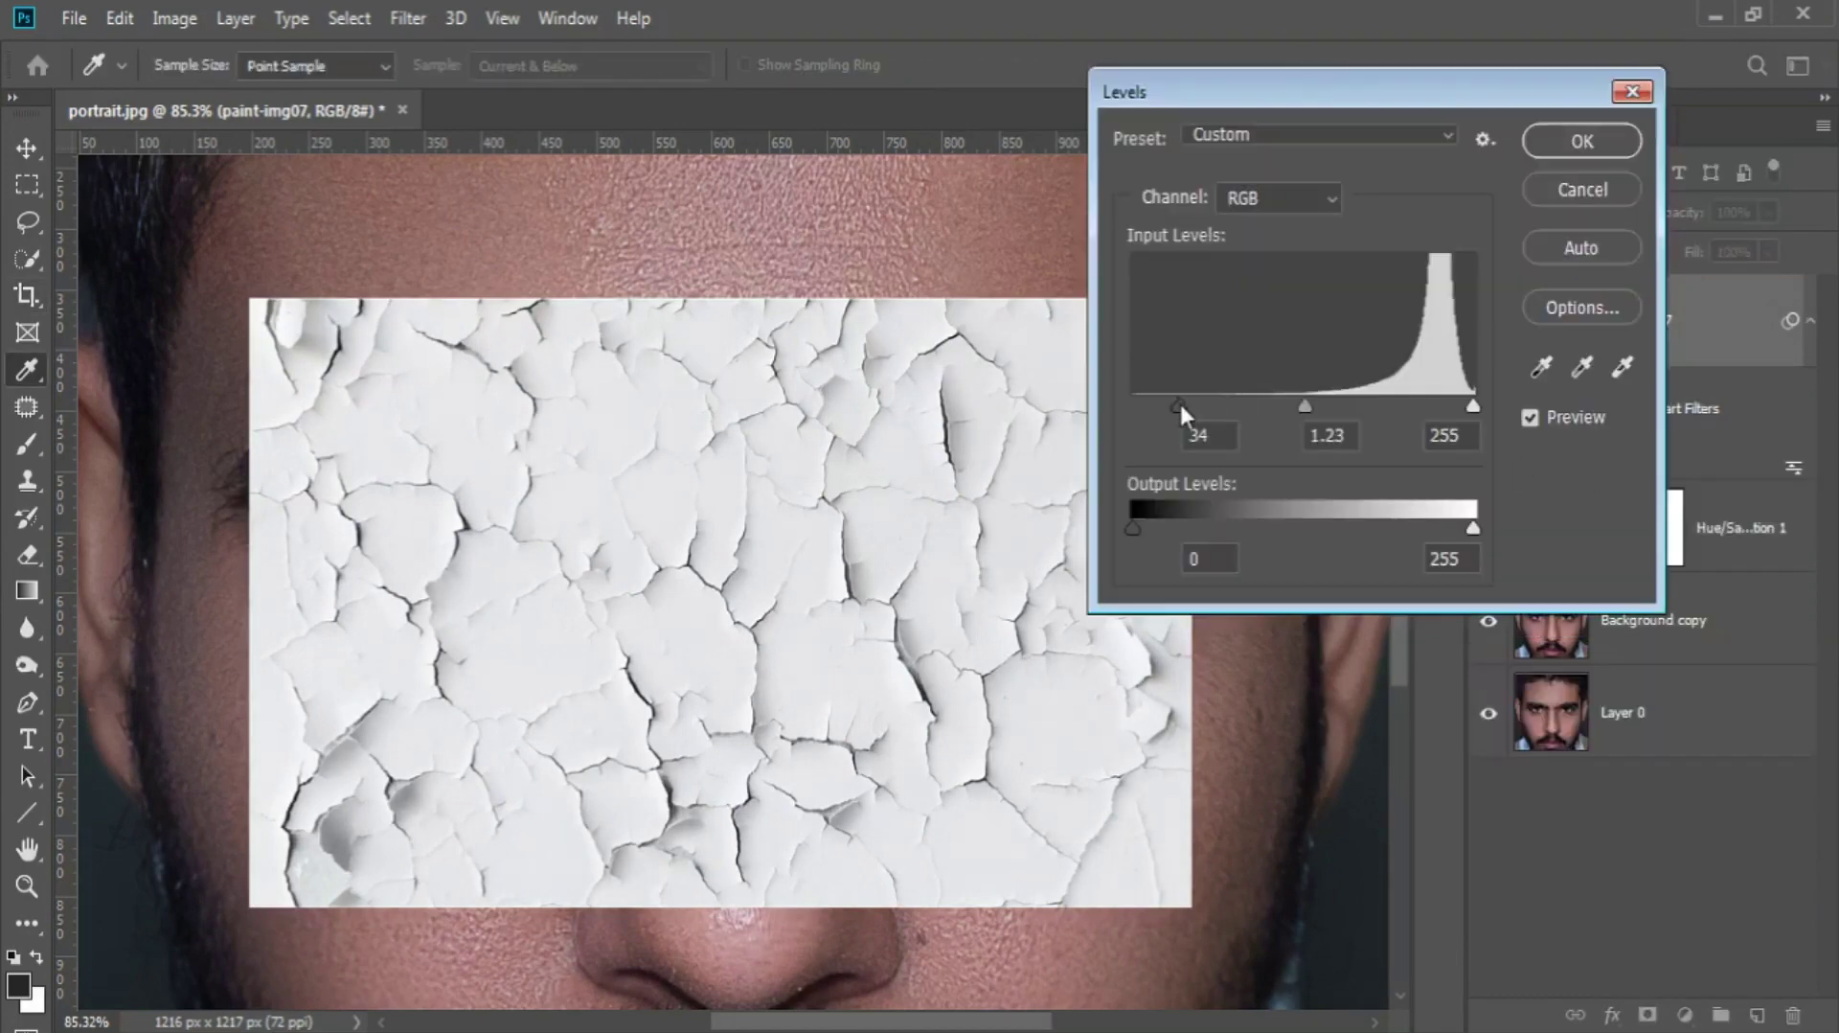
{"action": "left_click_drag", "start_coordinate": [1191, 407], "coordinate": [1102, 411]}
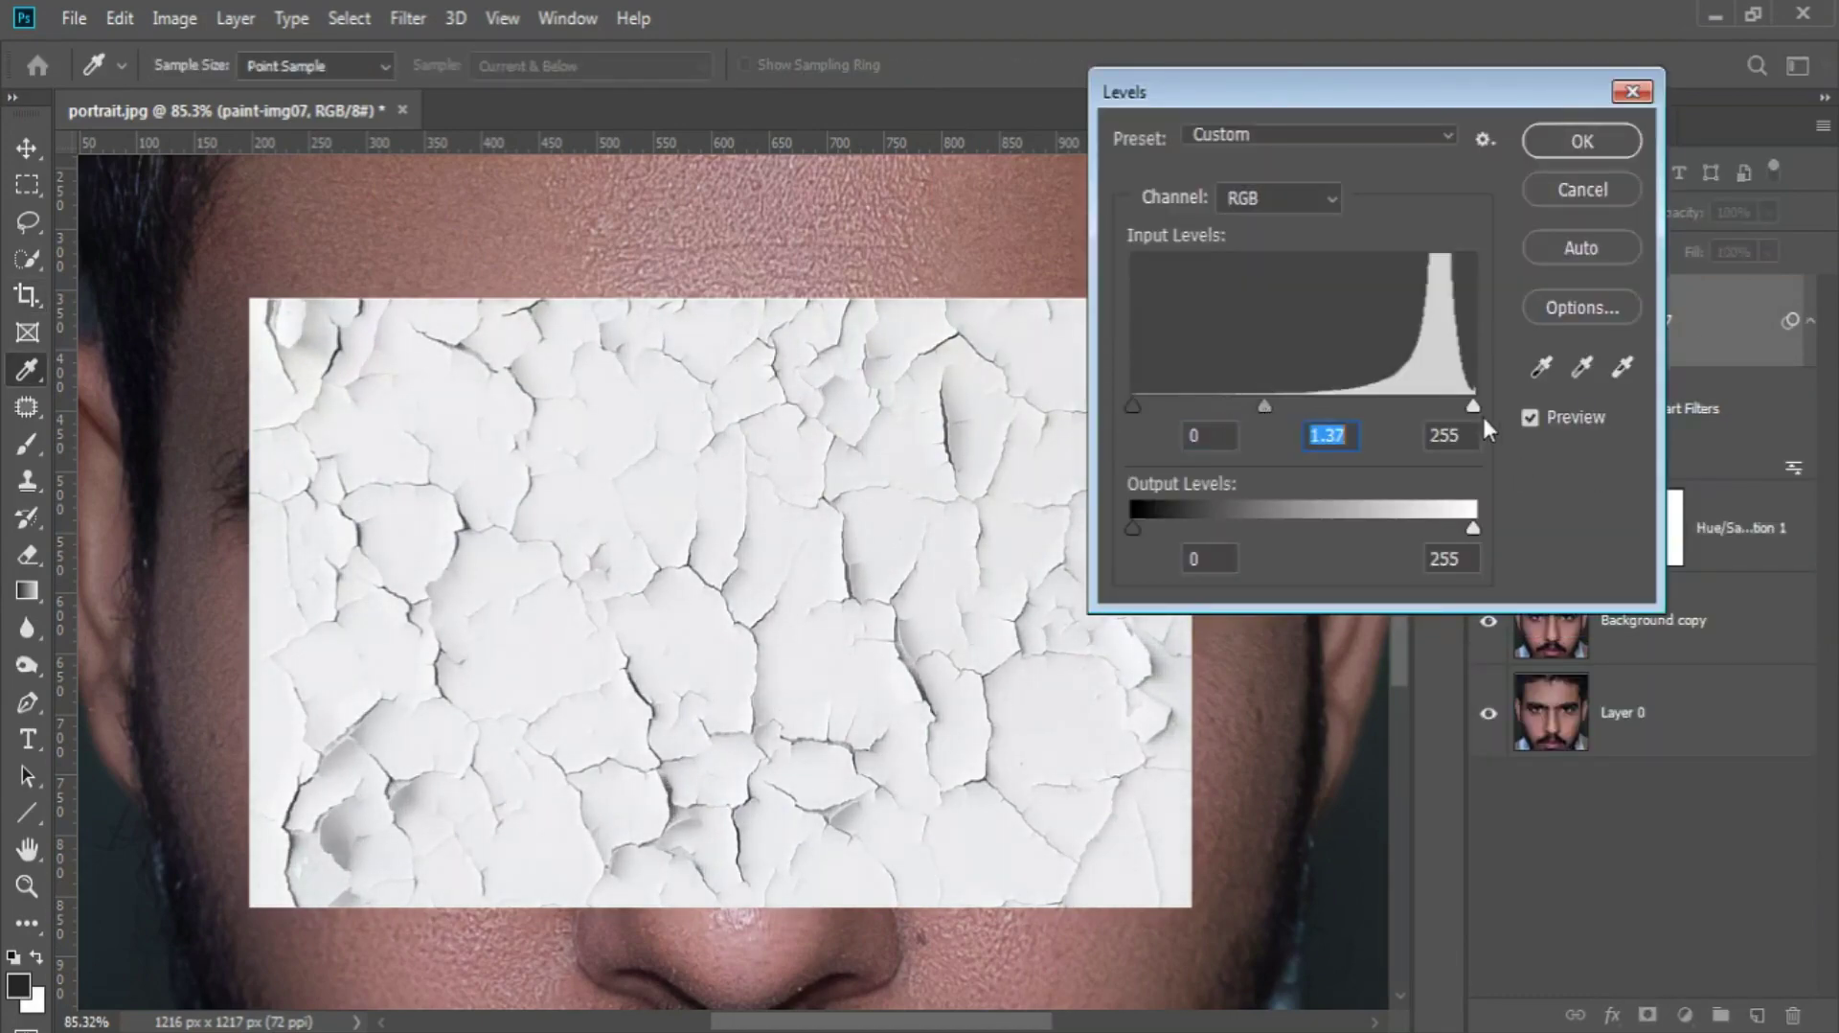
{"action": "left_click_drag", "start_coordinate": [1475, 406], "coordinate": [1436, 407]}
{"action": "left_click_drag", "start_coordinate": [1250, 405], "coordinate": [1252, 408]}
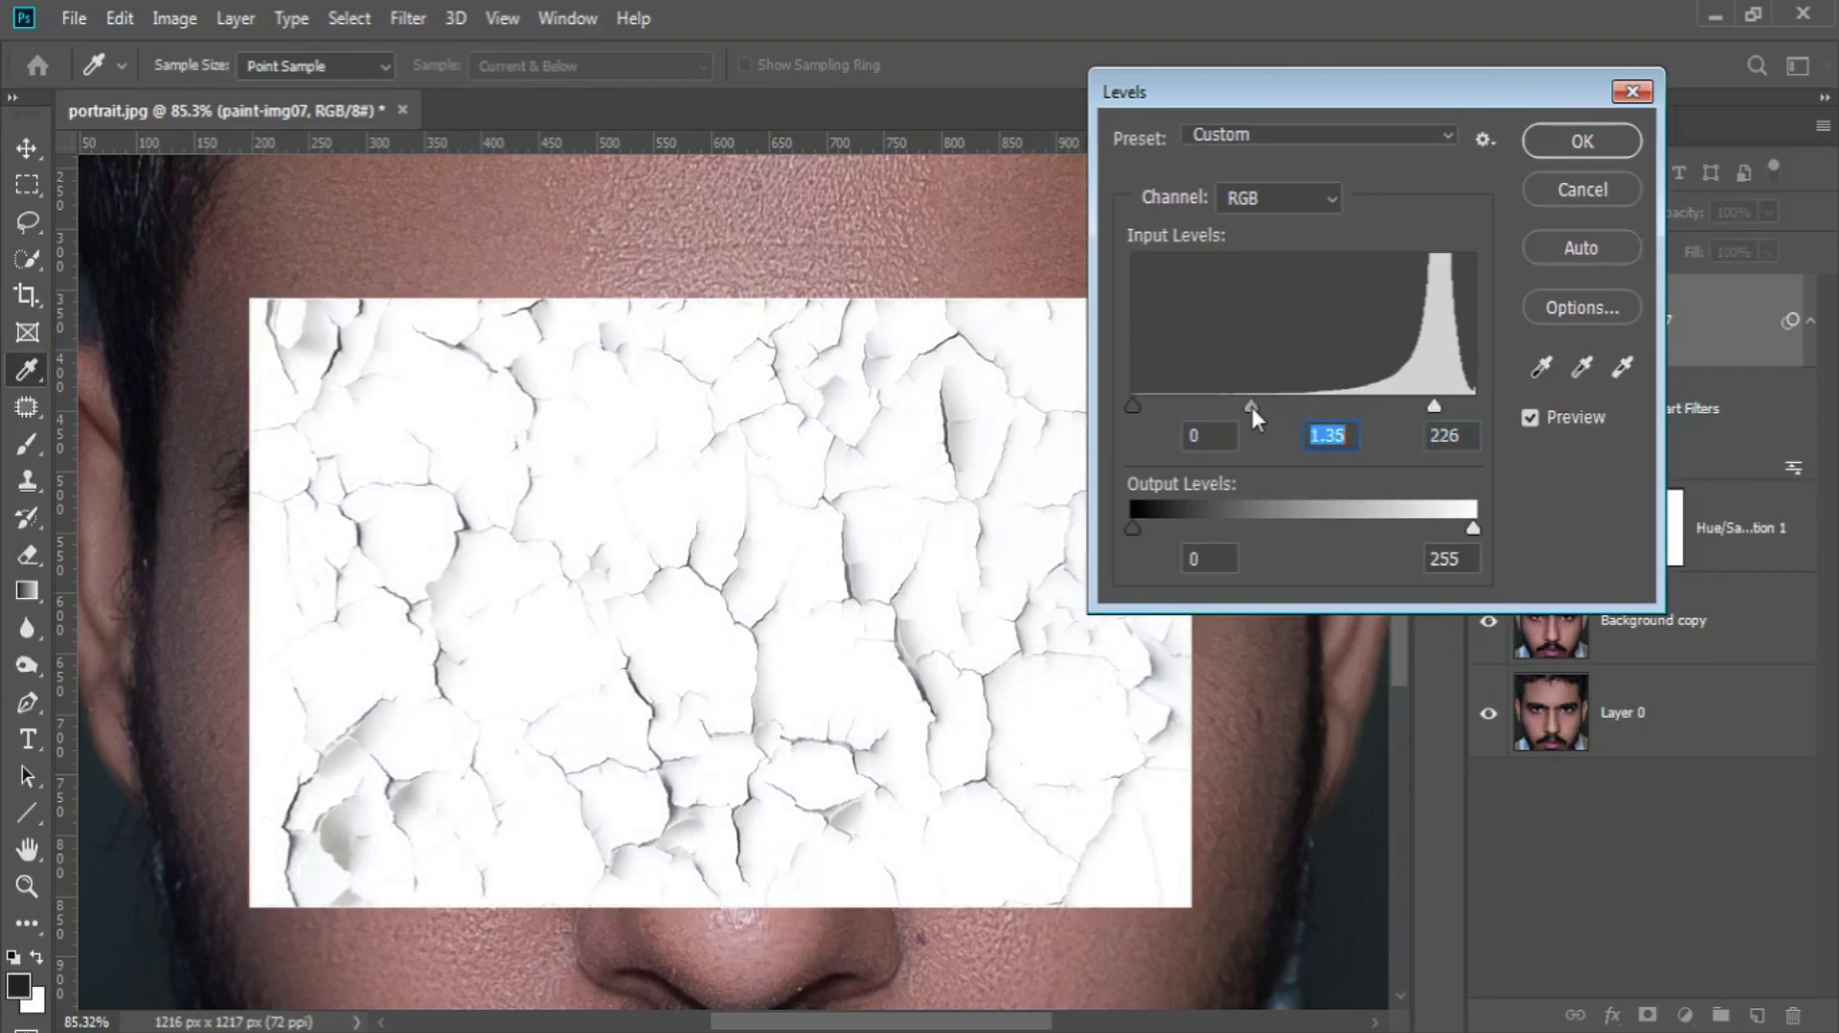
{"action": "left_click", "coordinate": [1582, 141]}
{"action": "left_click", "coordinate": [1544, 412]}
{"action": "left_click", "coordinate": [1544, 411]}
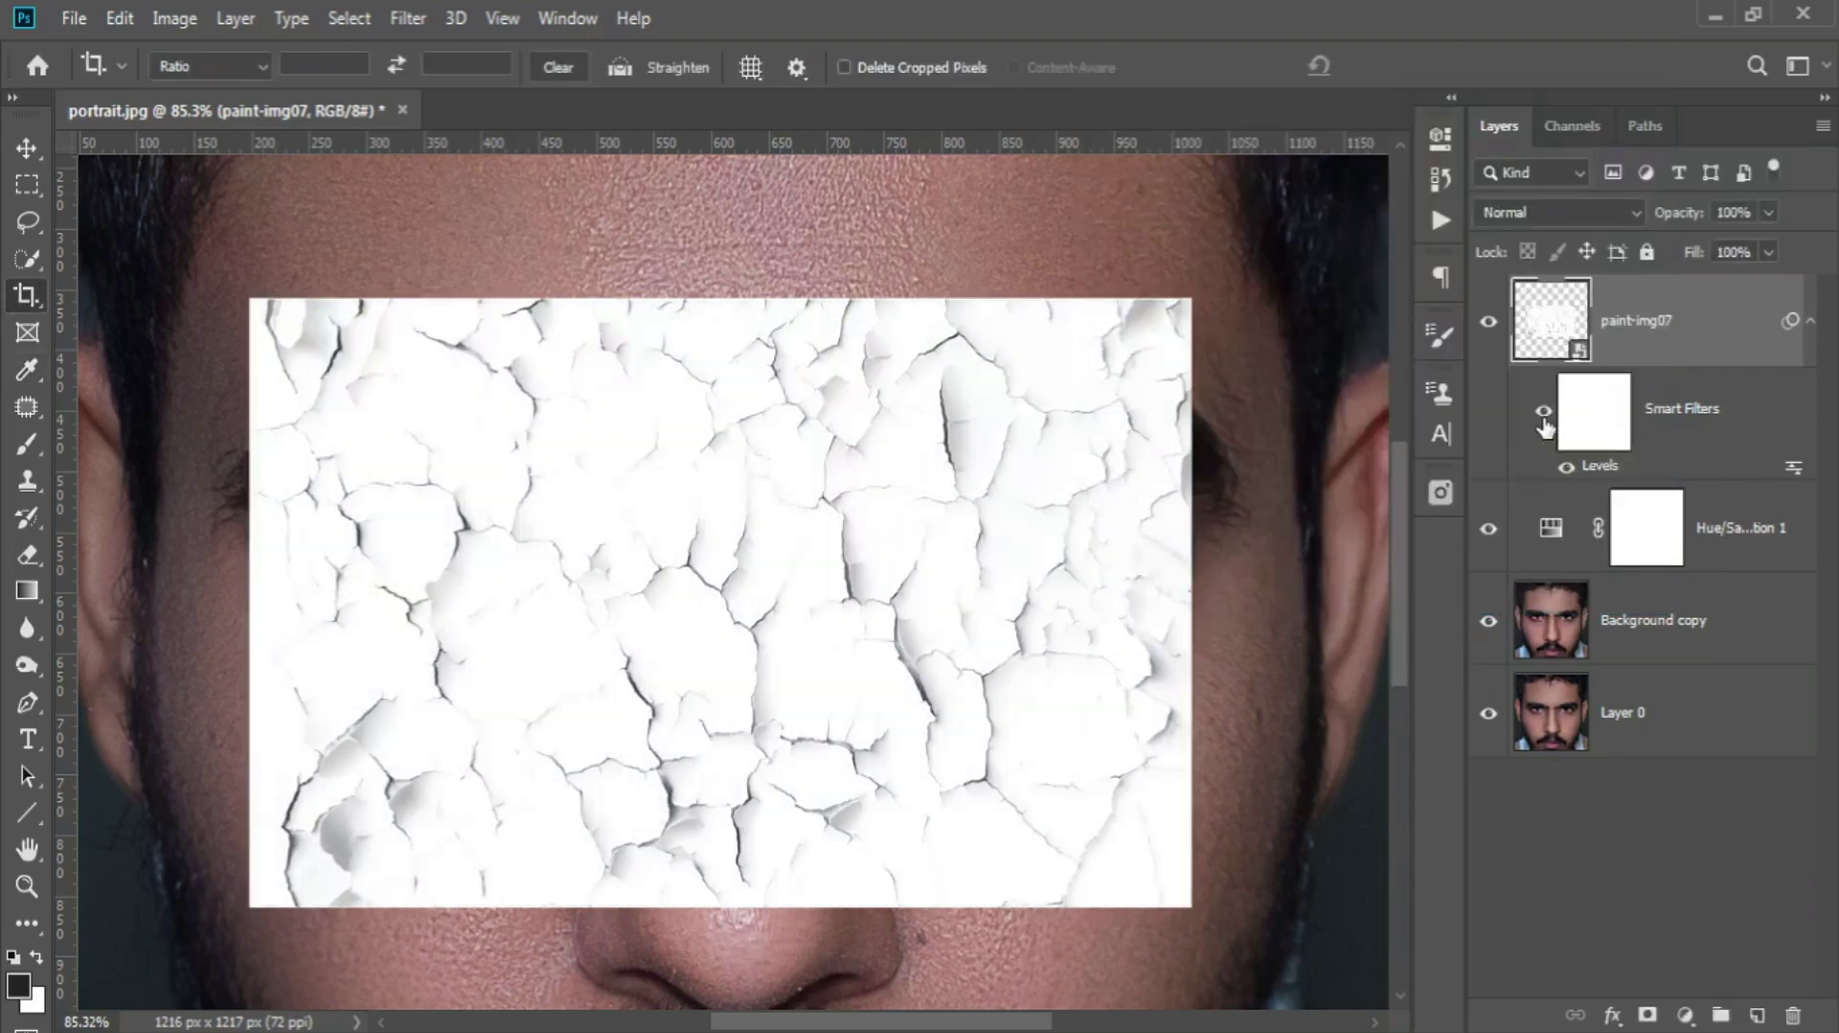
{"action": "key", "text": "ctrl+0"}
- Set the crack layer to Multiply and darken its Levels to 49, 0.86, 226
{"action": "left_click", "coordinate": [1519, 211]}
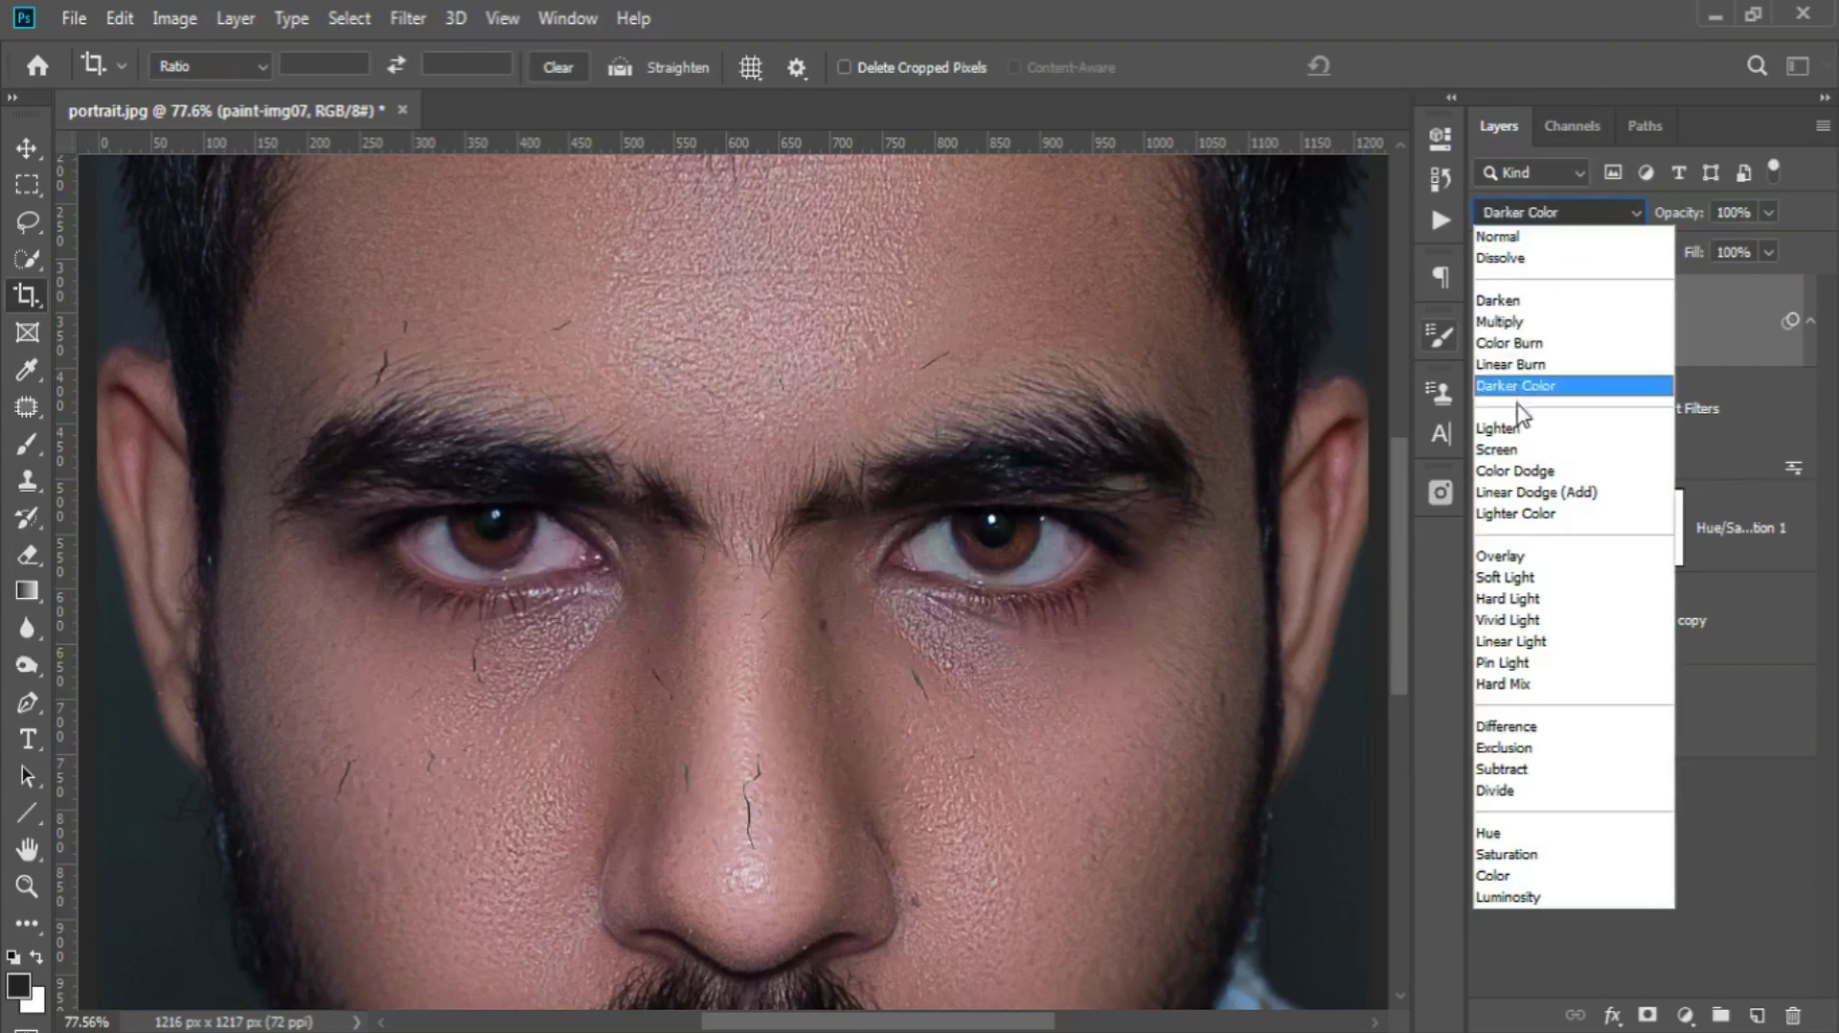
{"action": "left_click", "coordinate": [1500, 322]}
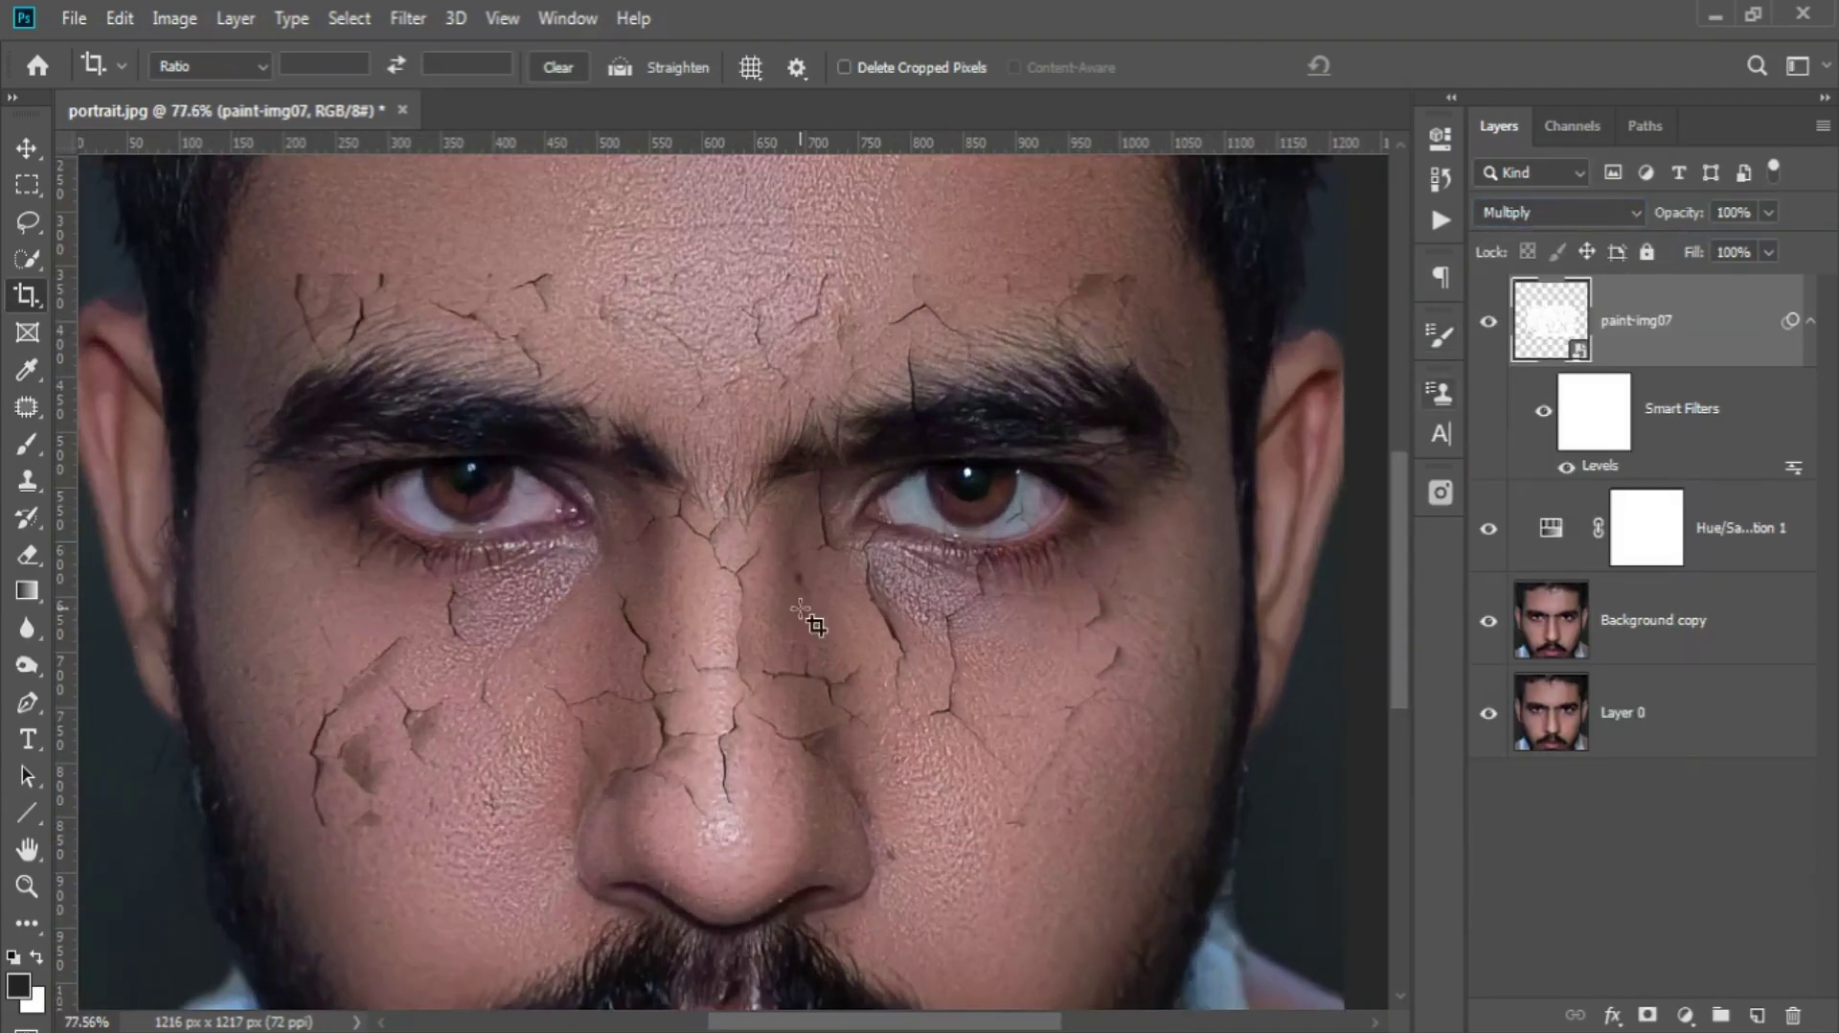
{"action": "double_click", "coordinate": [1598, 466]}
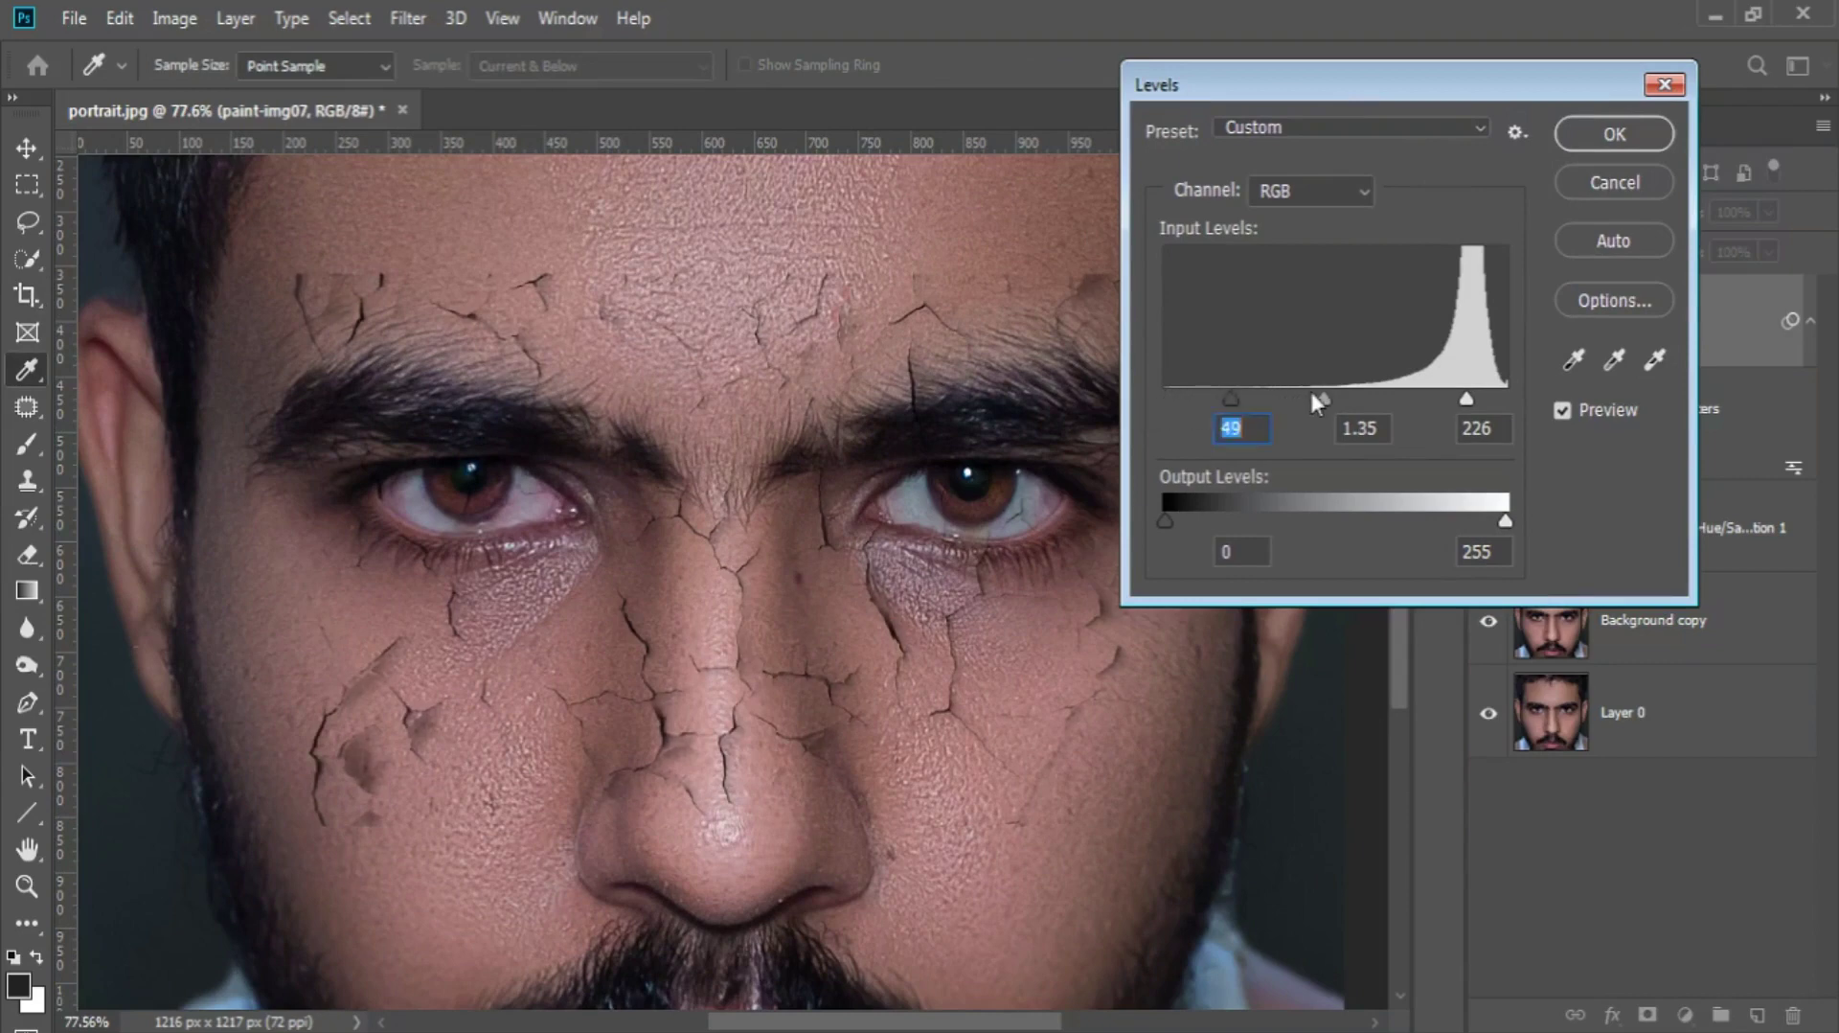
{"action": "mouse_move", "coordinate": [1313, 395]}
{"action": "left_mouse_down"}
{"action": "mouse_move", "coordinate": [1385, 403]}
{"action": "mouse_move", "coordinate": [1331, 410]}
{"action": "left_mouse_up"}
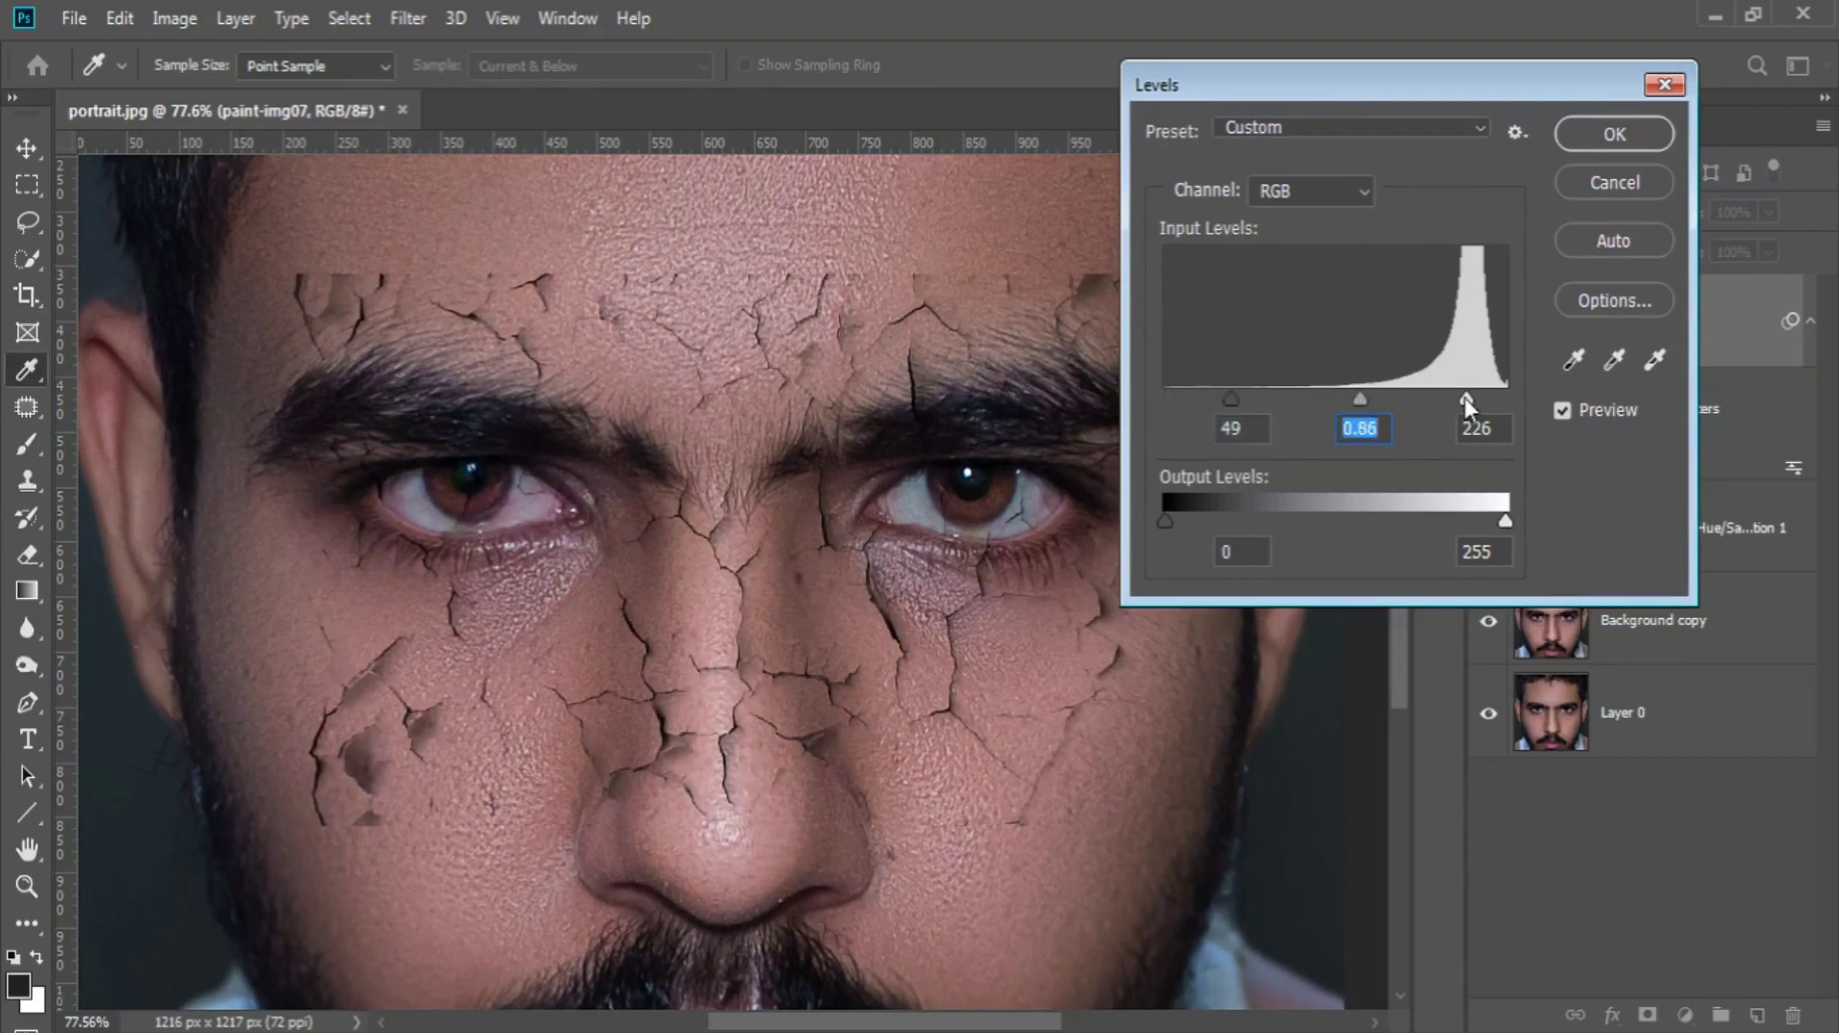
{"action": "left_click", "coordinate": [1615, 134]}
- Scale the crack texture to 122.91% to cover the face and add a layer mask
{"action": "key", "text": "c"}
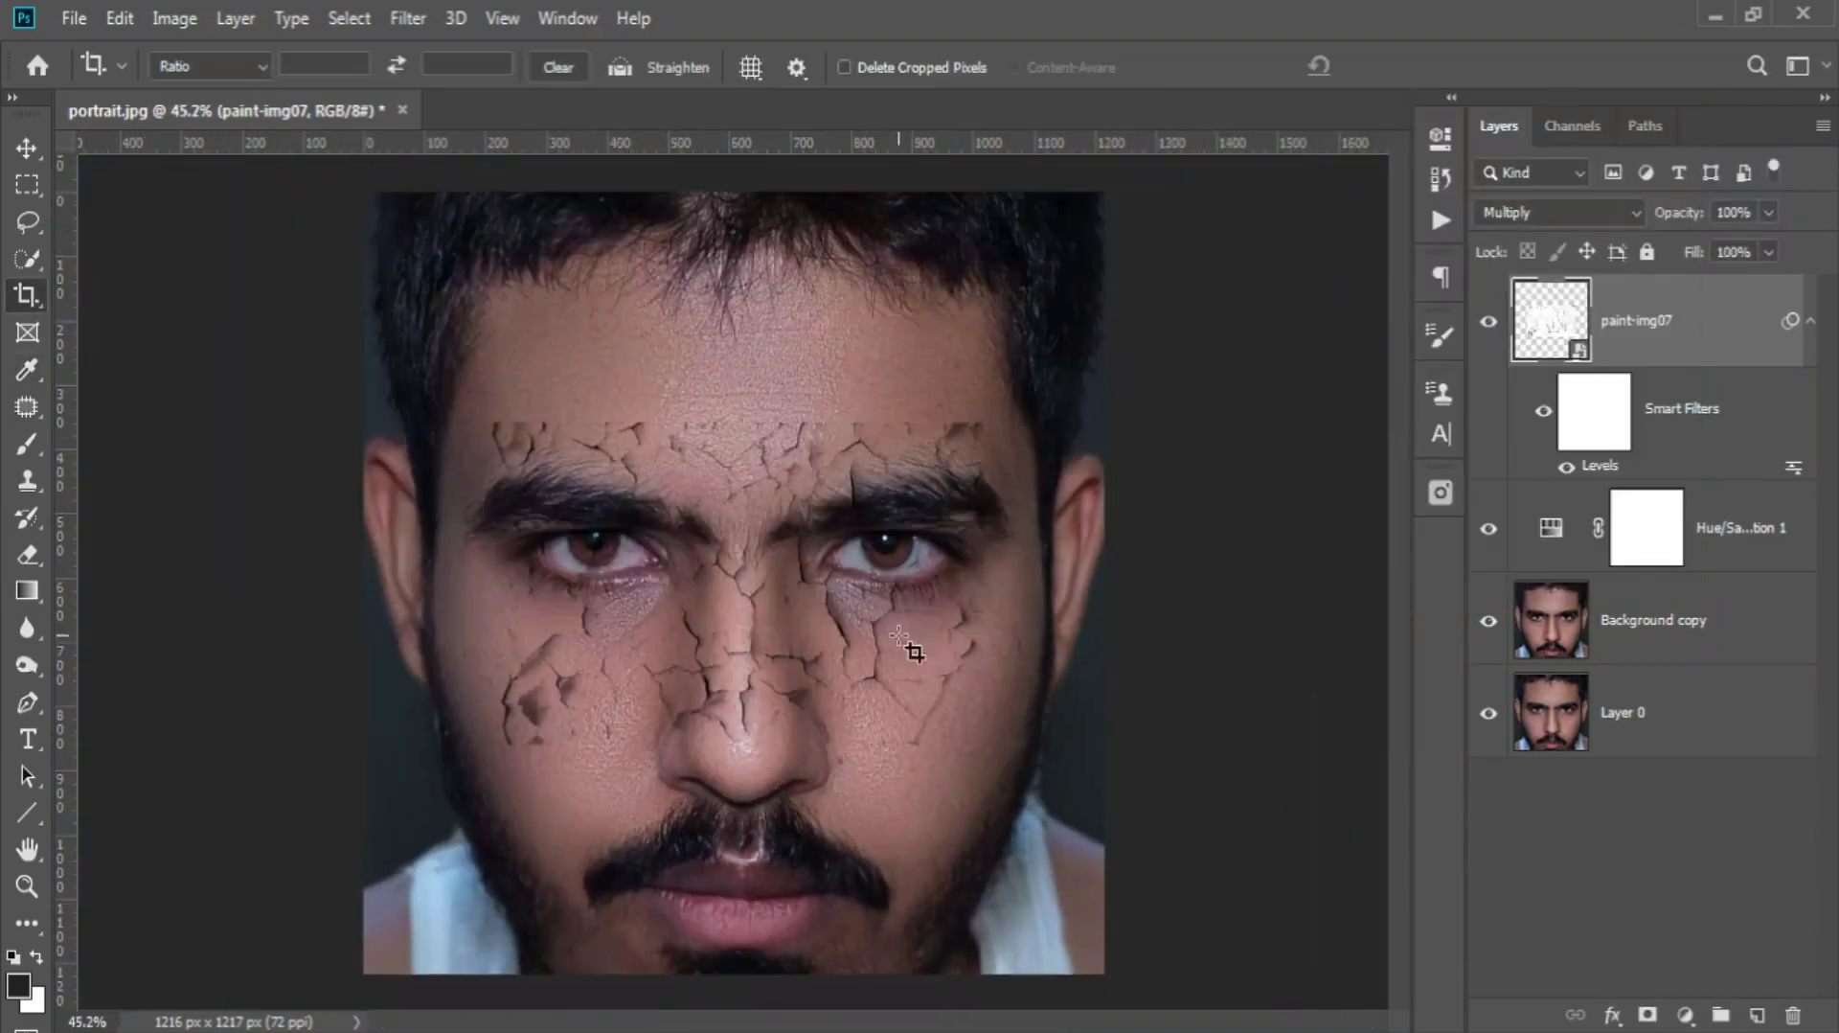
{"action": "key", "text": "ctrl+t"}
{"action": "left_click_drag", "start_coordinate": [982, 743], "coordinate": [1039, 780]}
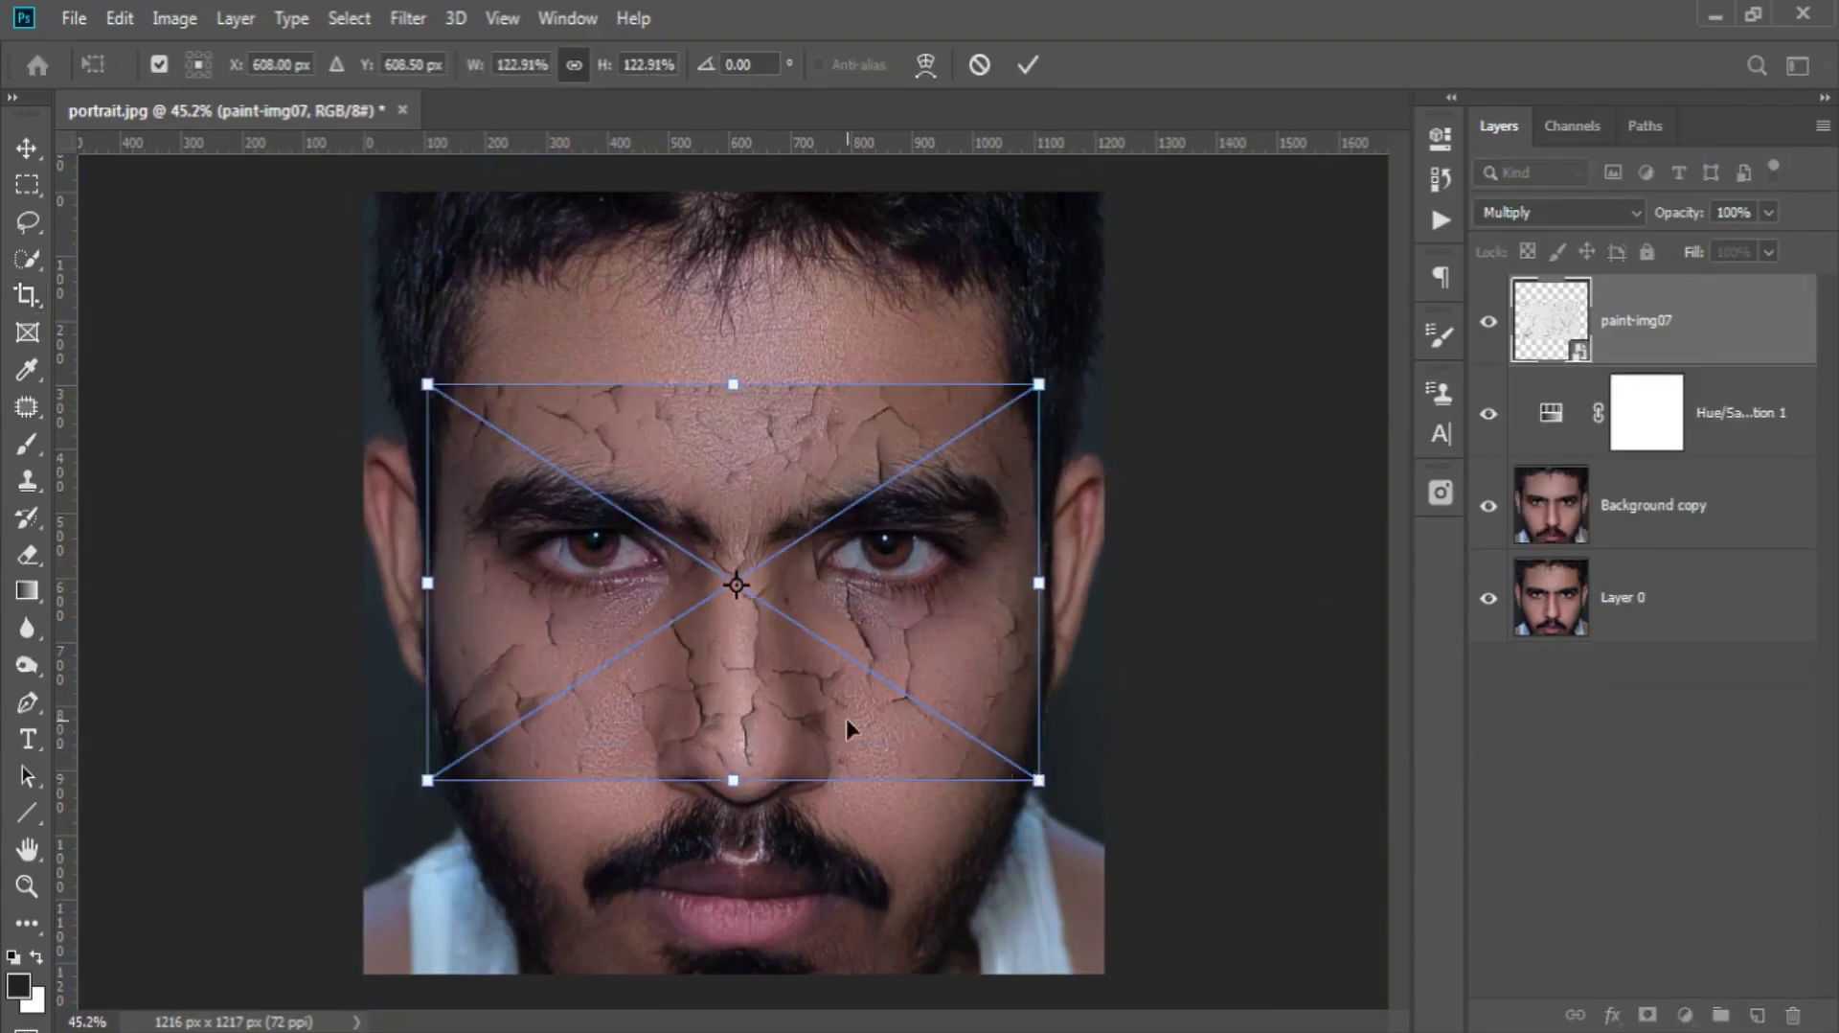
{"action": "left_click", "coordinate": [1028, 64]}
{"action": "key", "text": "ctrl+0"}
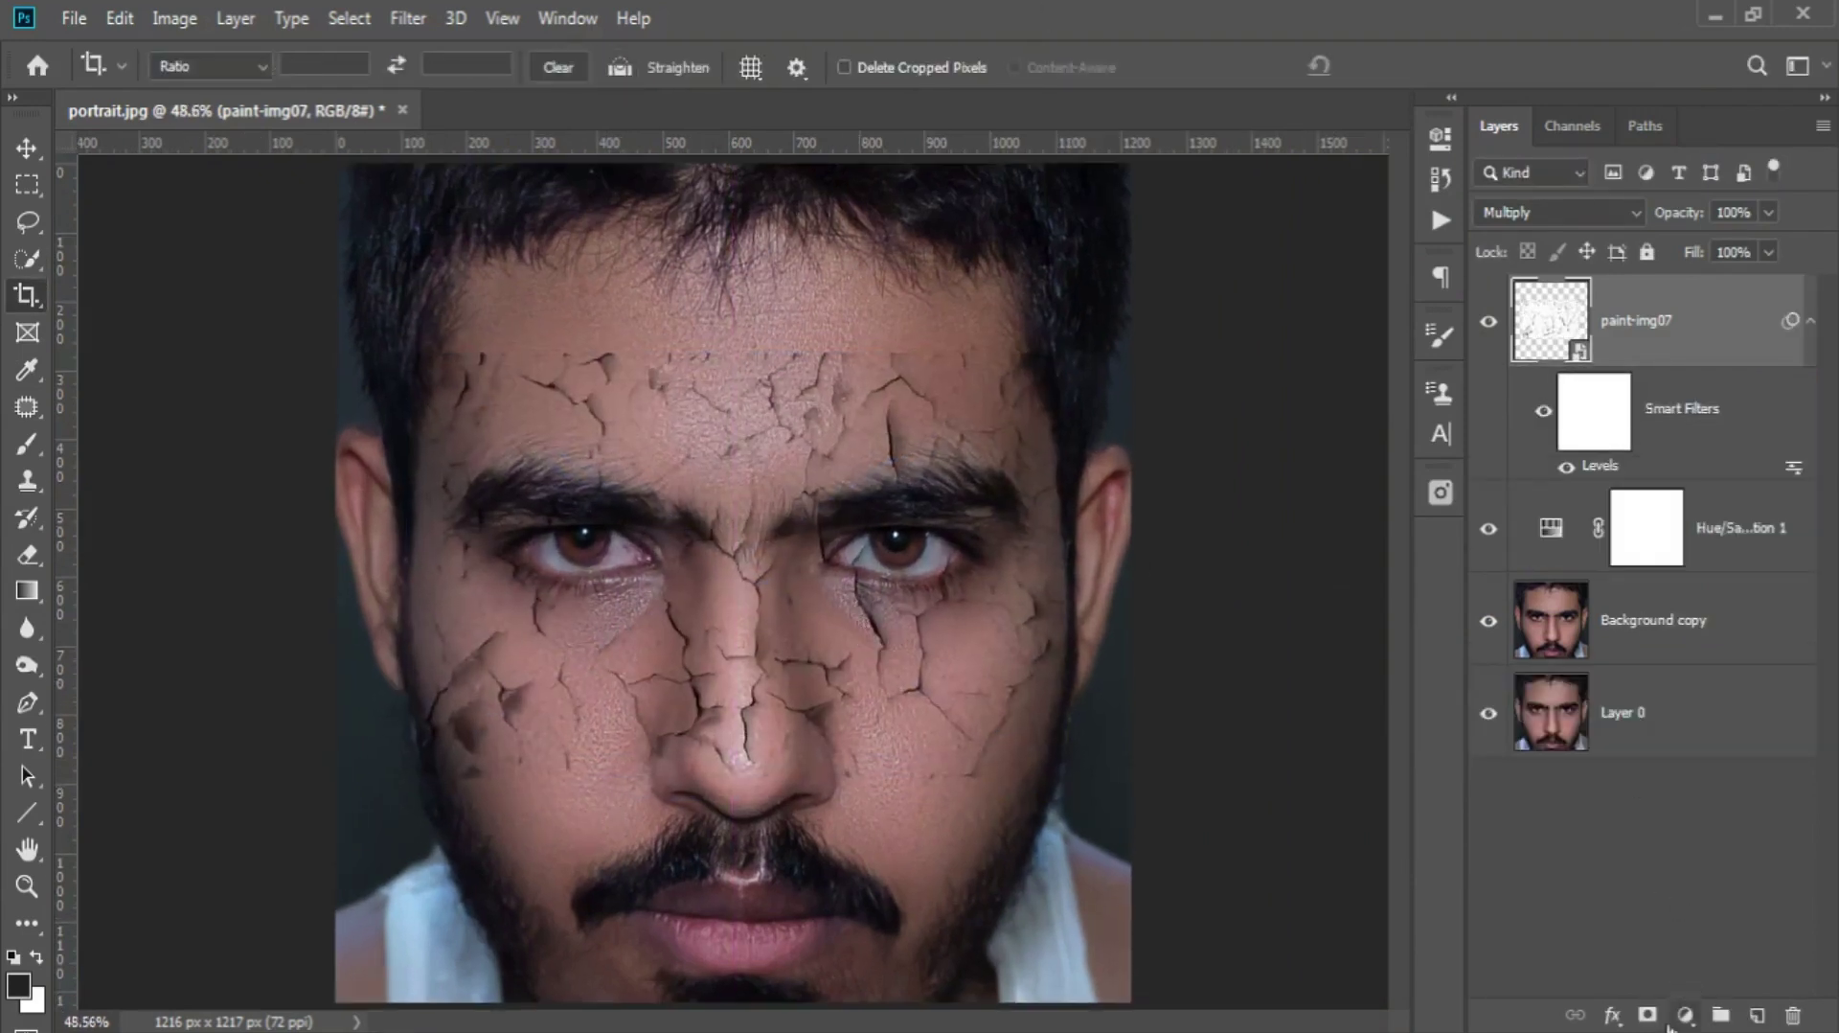
{"action": "left_click", "coordinate": [1647, 1014]}
- Paint black on the mask to hide cracks on the left cheek and upper forehead
{"action": "key", "text": "b"}
{"action": "right_click", "coordinate": [690, 269]}
{"action": "key", "text": "Escape"}
{"action": "key", "text": "x"}
{"action": "scroll", "coordinate": [671, 594], "scroll_direction": "up", "scroll_amount": 3}
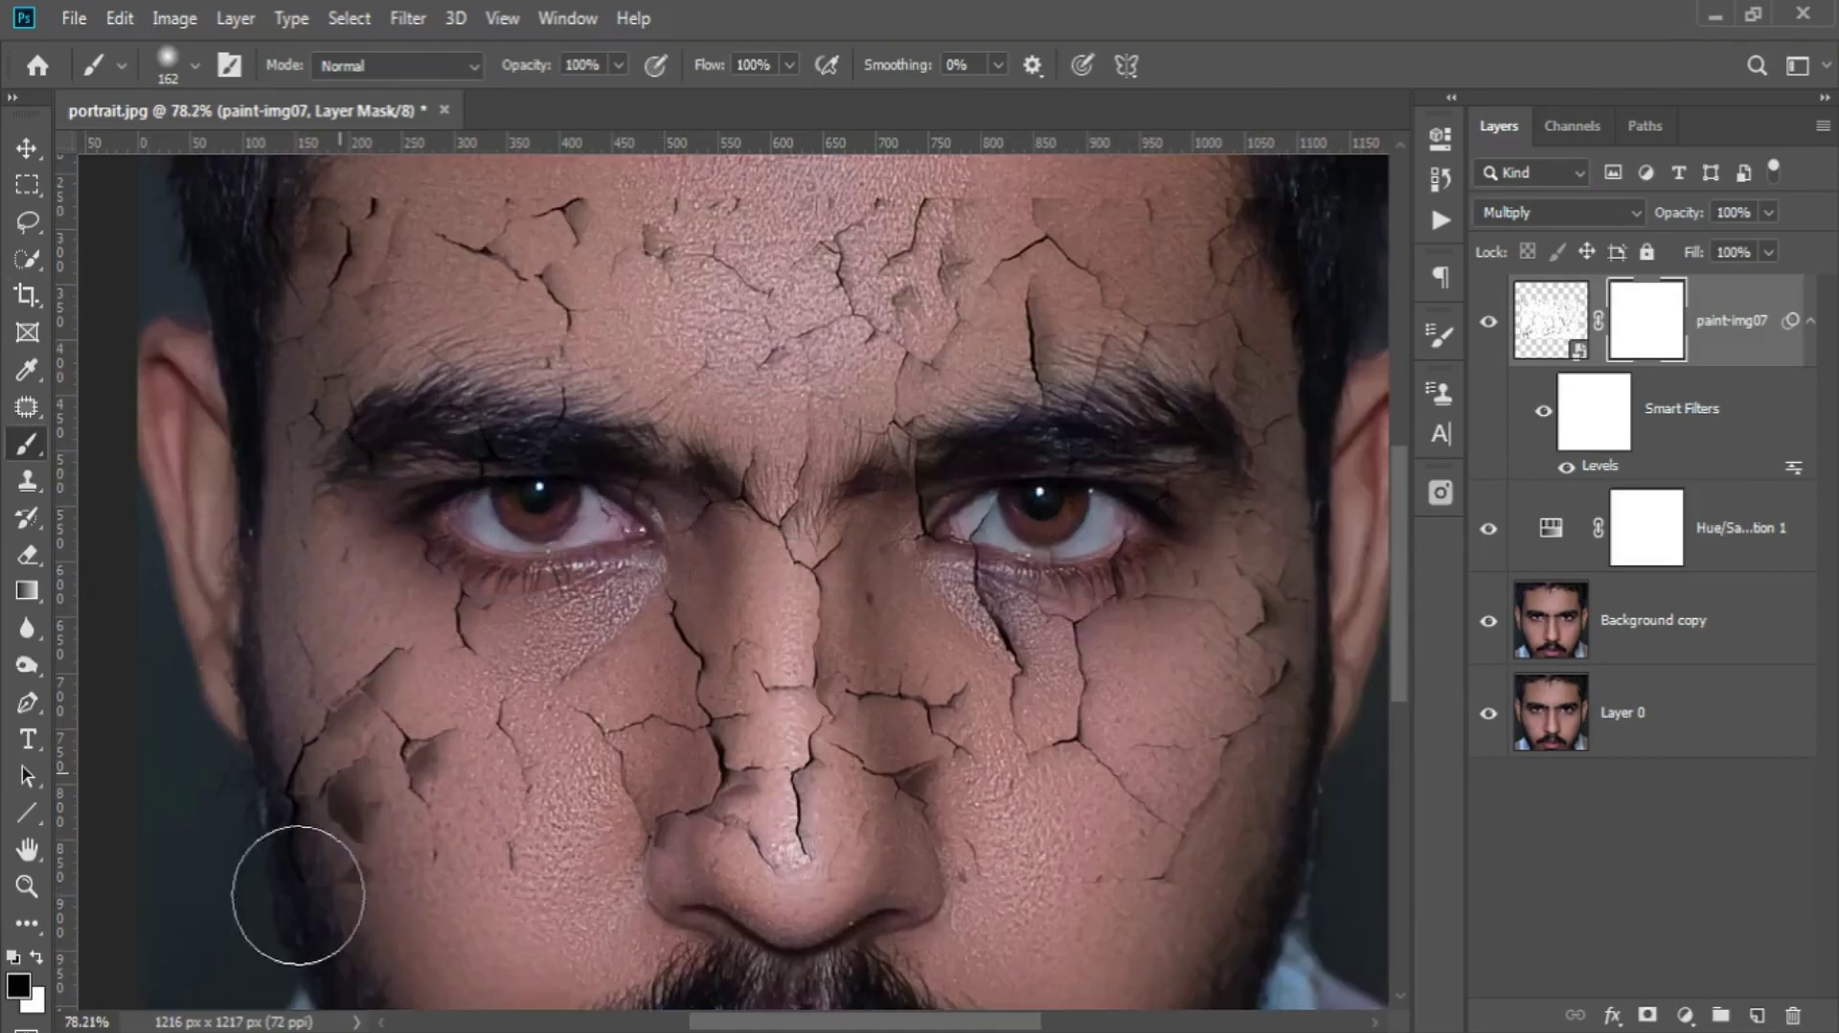
{"action": "left_click_drag", "start_coordinate": [321, 875], "coordinate": [518, 574]}
{"action": "scroll", "coordinate": [517, 575], "scroll_direction": "down", "scroll_amount": 3}
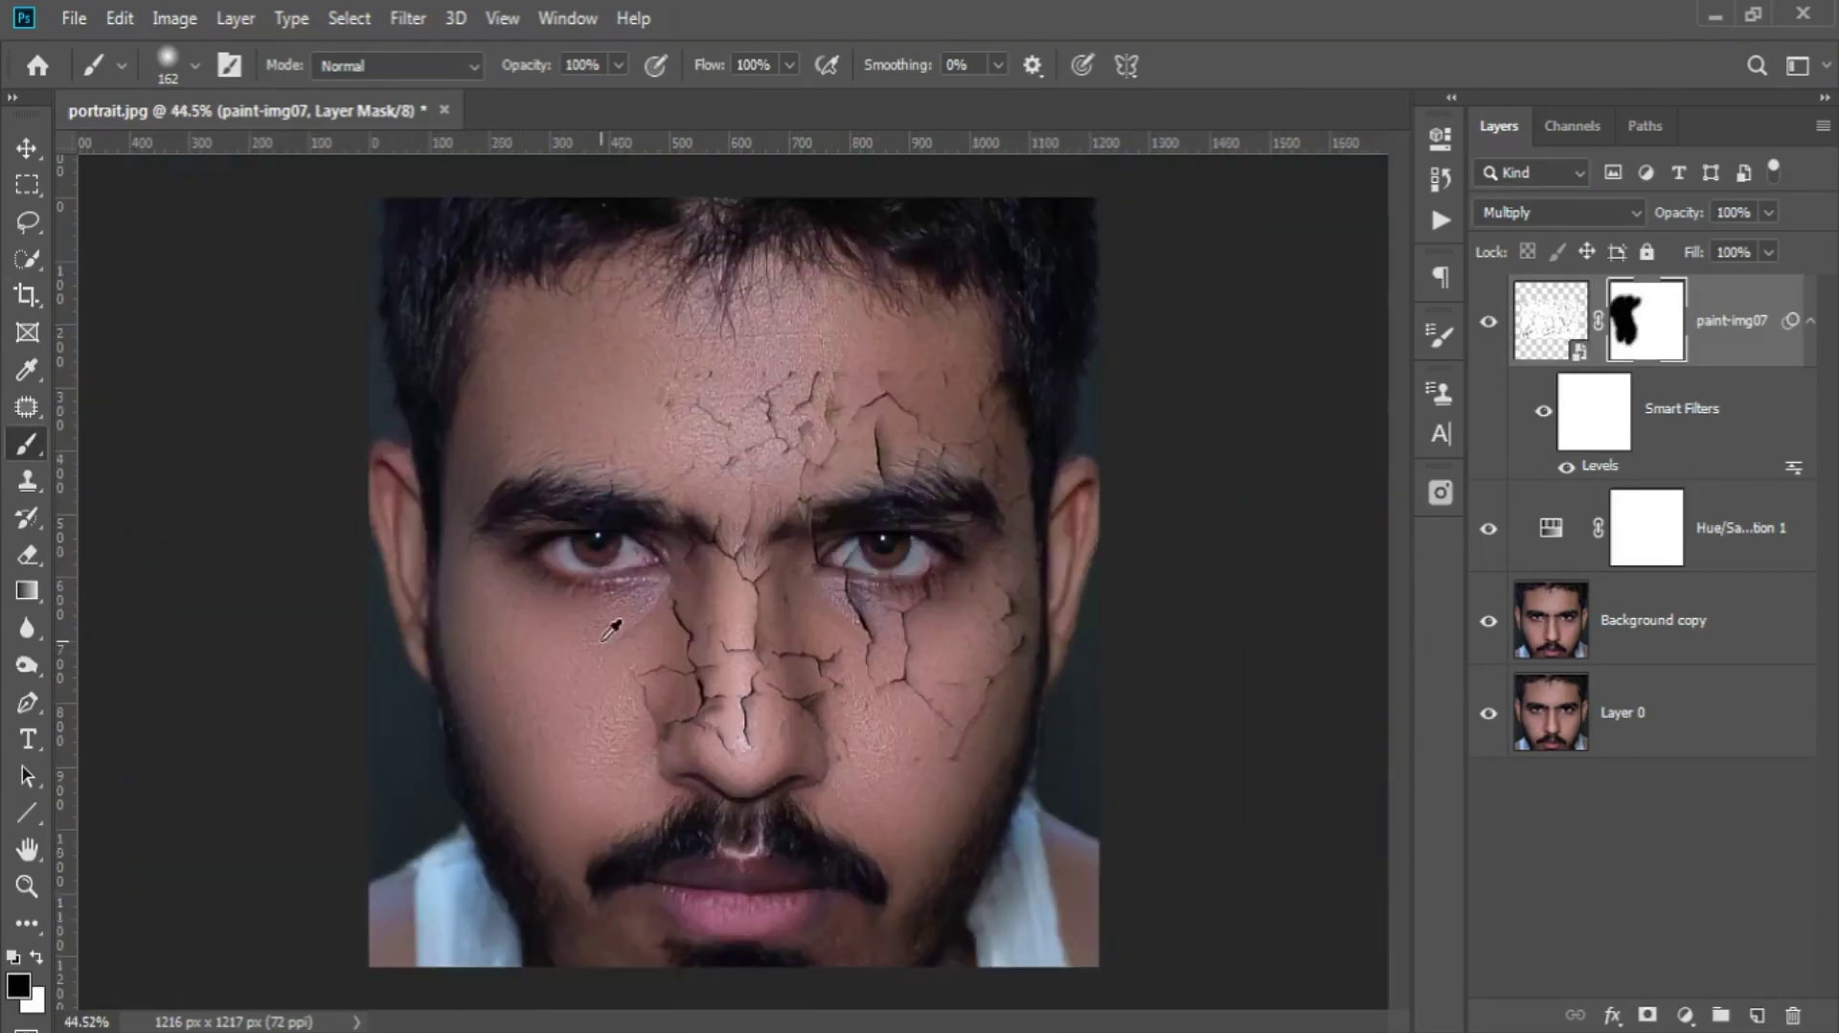
{"action": "scroll", "coordinate": [525, 532], "scroll_direction": "up", "scroll_amount": 3}
{"action": "mouse_move", "coordinate": [473, 831]}
{"action": "left_mouse_down"}
{"action": "mouse_move", "coordinate": [424, 536]}
{"action": "mouse_move", "coordinate": [420, 876]}
{"action": "left_mouse_up"}
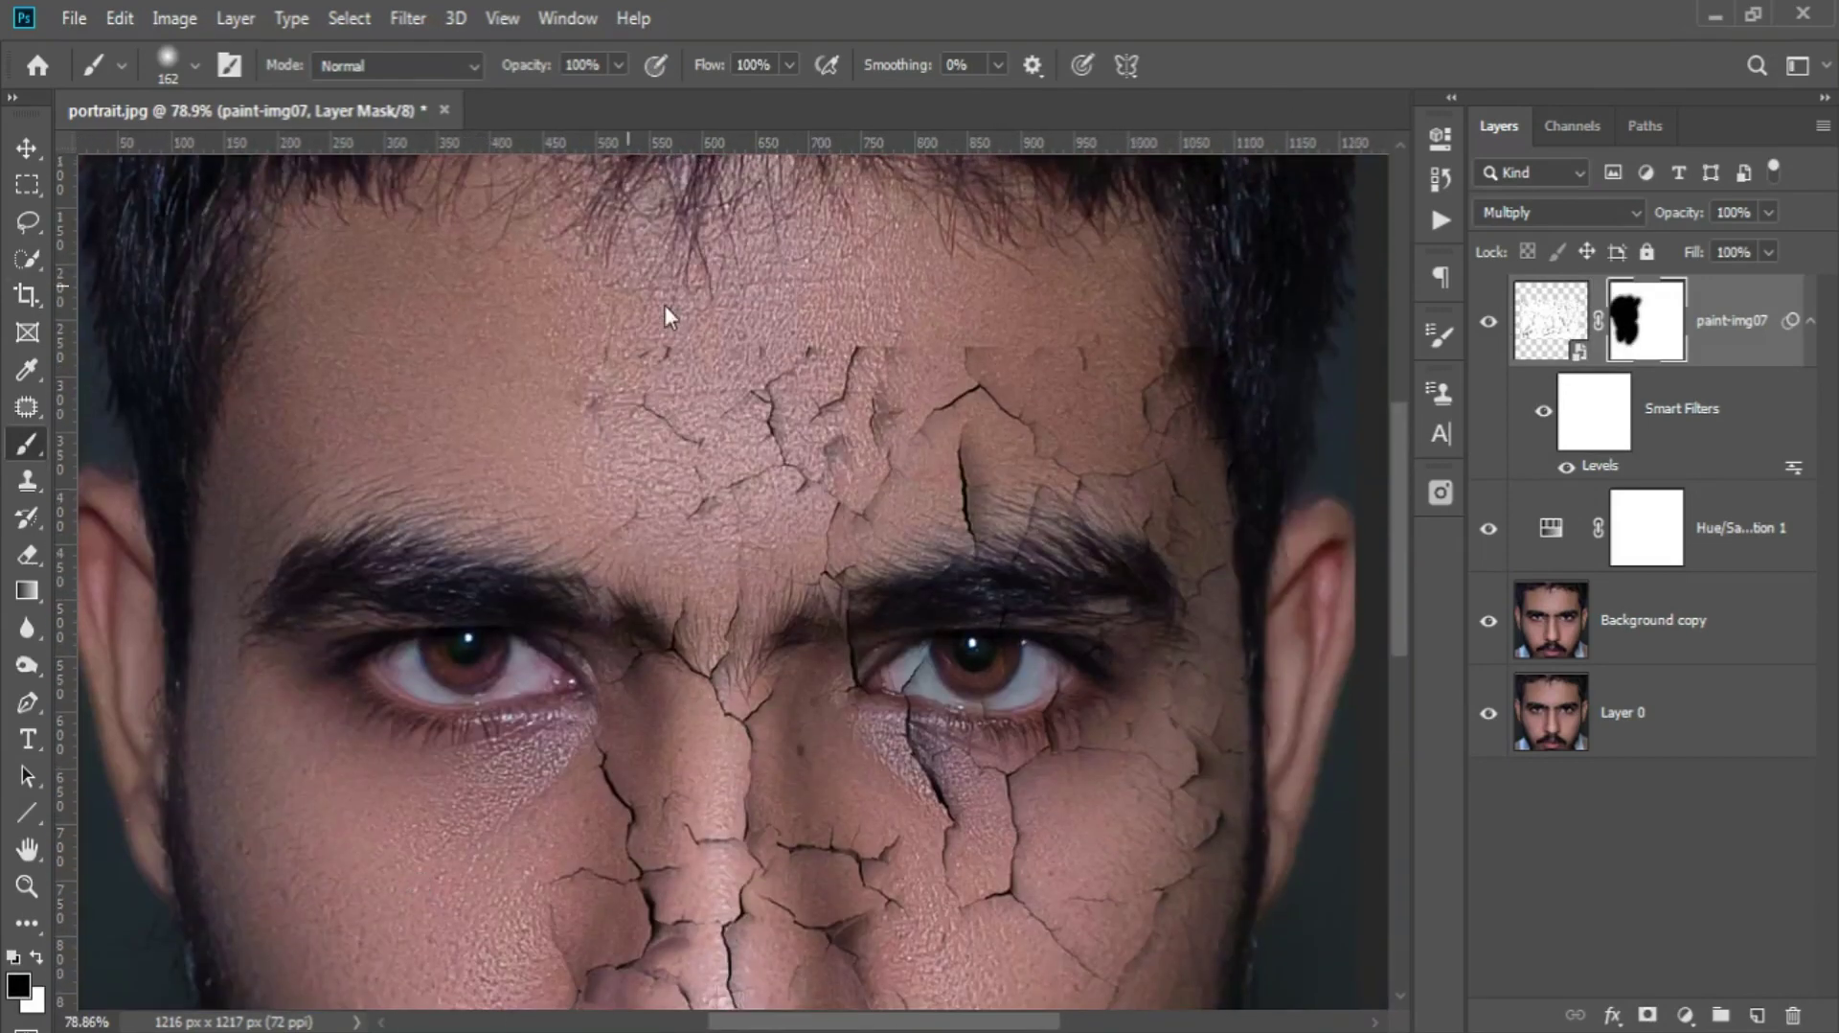
{"action": "type", "text": "213"}
{"action": "left_click_drag", "start_coordinate": [288, 364], "coordinate": [534, 247]}
- Mask out the cracks across the right cheek and right side of the face
{"action": "left_click_drag", "start_coordinate": [1280, 689], "coordinate": [1169, 555]}
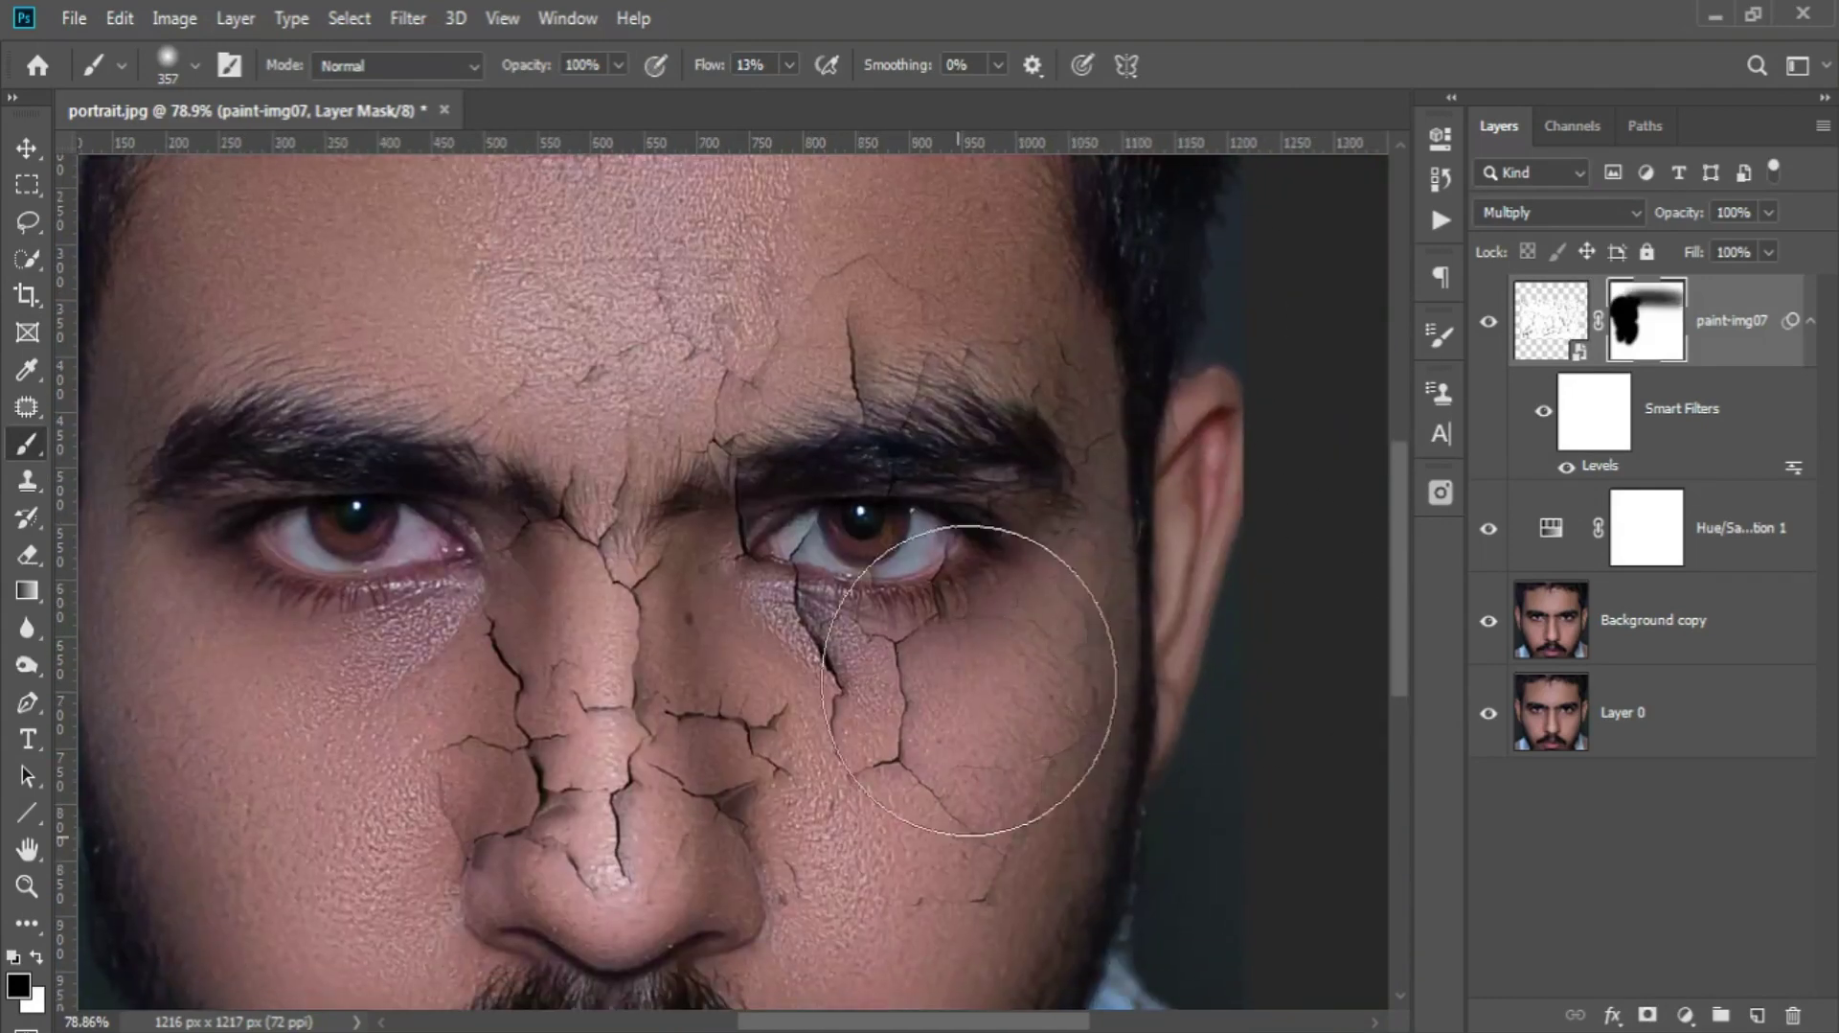
{"action": "left_click_drag", "start_coordinate": [948, 520], "coordinate": [896, 226]}
{"action": "key", "text": "shift+8"}
{"action": "key", "text": "shift+8"}
{"action": "scroll", "coordinate": [987, 575], "scroll_direction": "down", "scroll_amount": 2}
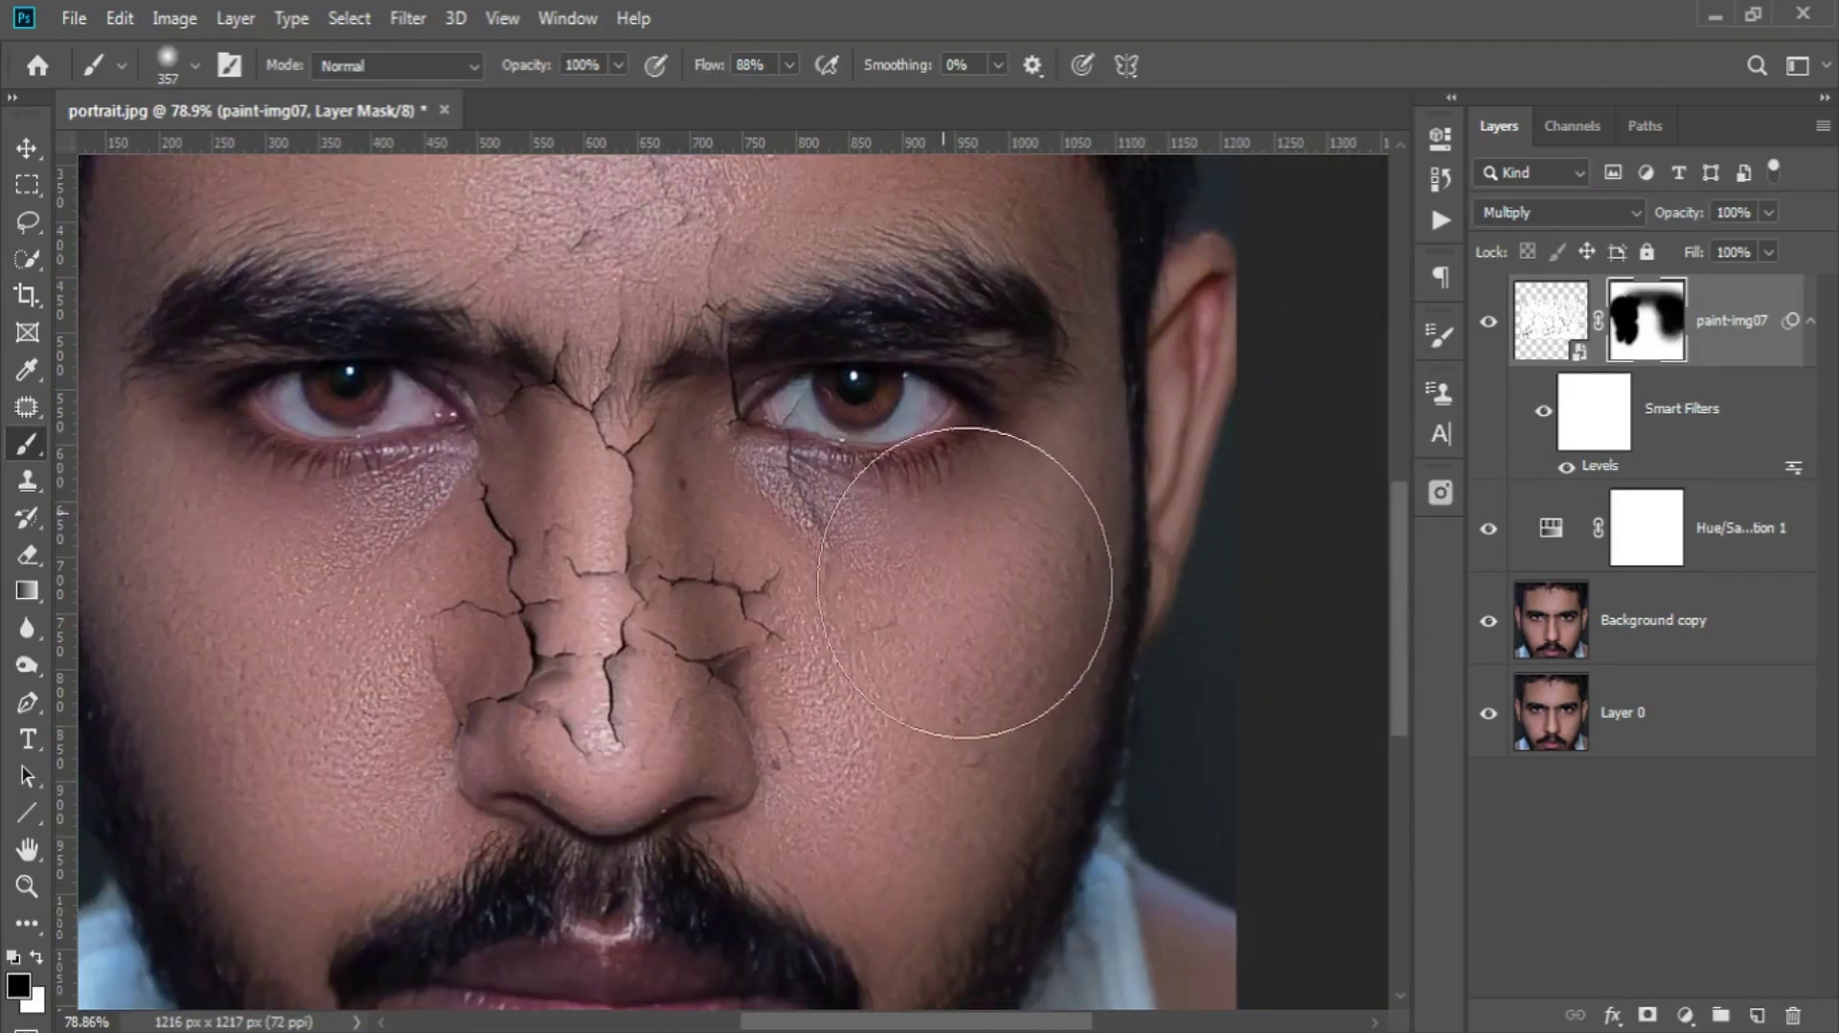
{"action": "left_click_drag", "start_coordinate": [987, 575], "coordinate": [1033, 676]}
{"action": "scroll", "coordinate": [1033, 676], "scroll_direction": "down", "scroll_amount": 1}
{"action": "scroll", "coordinate": [1033, 676], "scroll_direction": "up", "scroll_amount": 2}
{"action": "left_click_drag", "start_coordinate": [894, 706], "coordinate": [862, 706]}
{"action": "scroll", "coordinate": [1005, 686], "scroll_direction": "down", "scroll_amount": 2}
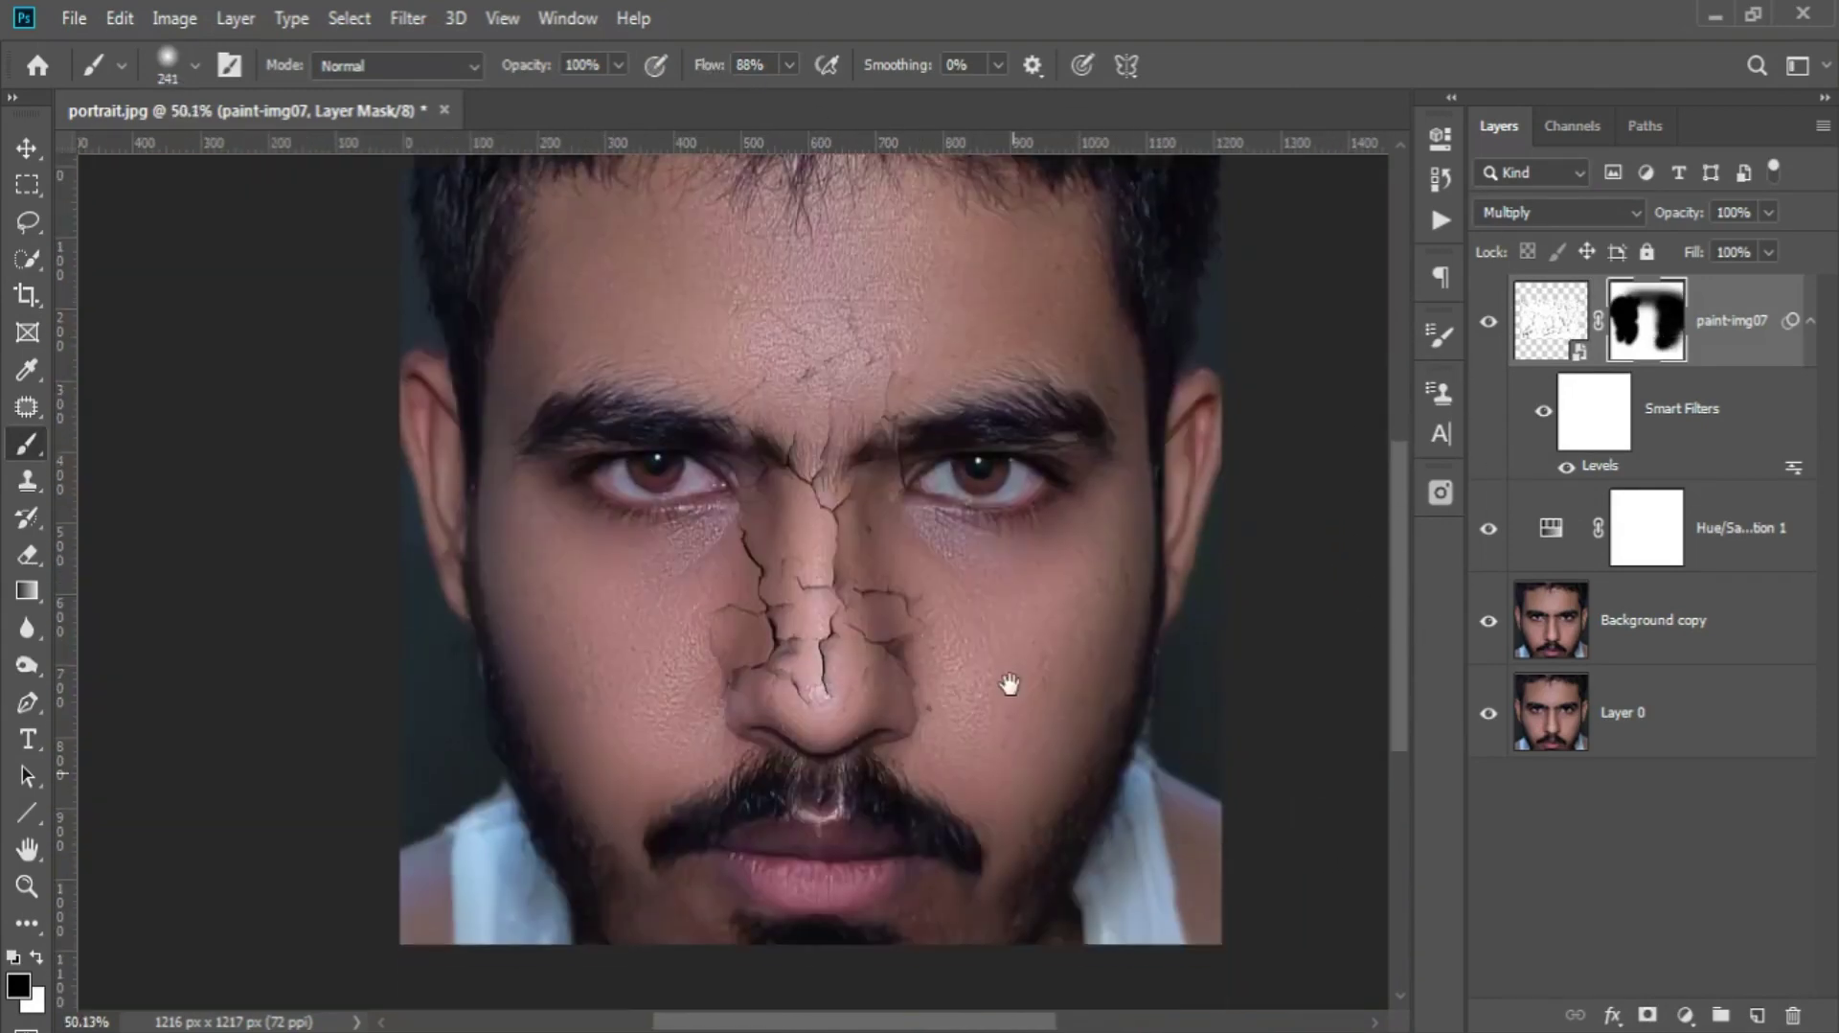
{"action": "scroll", "coordinate": [711, 619], "scroll_direction": "up", "scroll_amount": 2}
{"action": "scroll", "coordinate": [711, 619], "scroll_direction": "down", "scroll_amount": 1}
{"action": "scroll", "coordinate": [1047, 637], "scroll_direction": "down", "scroll_amount": 1}
{"action": "left_click_drag", "start_coordinate": [1047, 636], "coordinate": [1014, 668]}
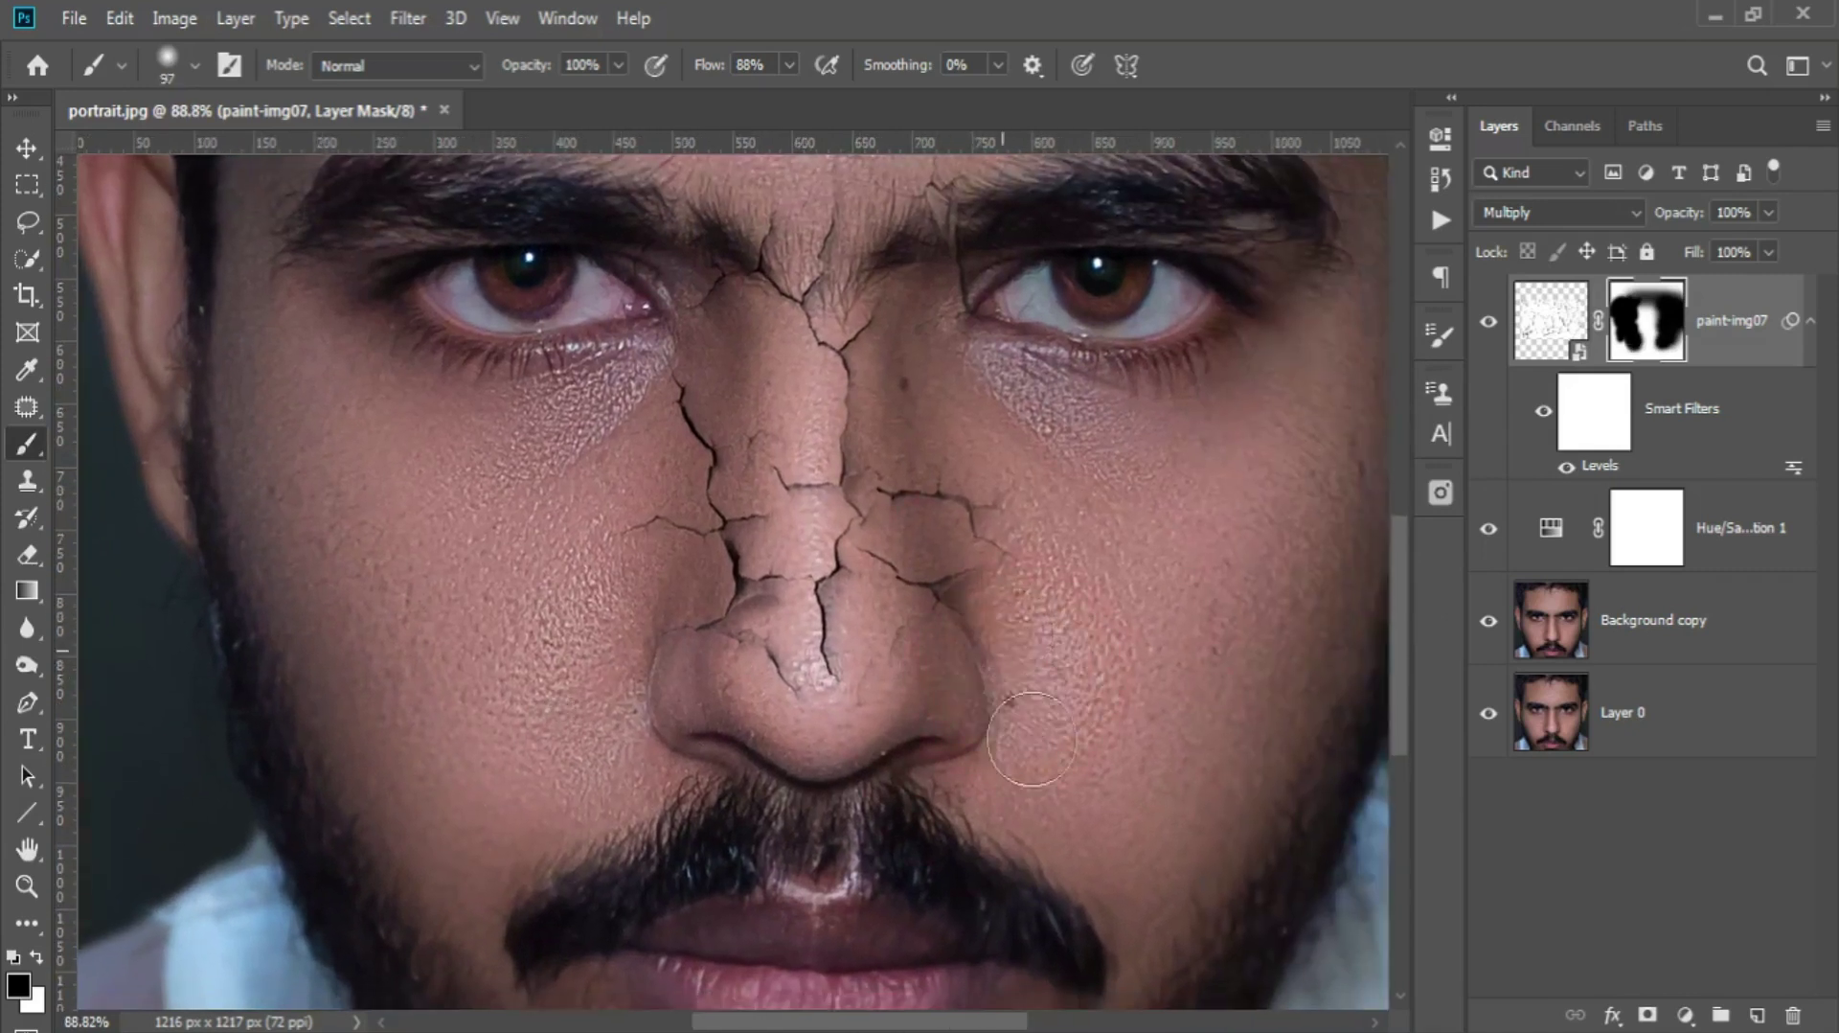
{"action": "scroll", "coordinate": [1095, 661], "scroll_direction": "up", "scroll_amount": 1}
{"action": "scroll", "coordinate": [862, 527], "scroll_direction": "down", "scroll_amount": 2}
- Toggle the mask to confirm cracks remain only on the forehead and nose
{"action": "key", "text": "x"}
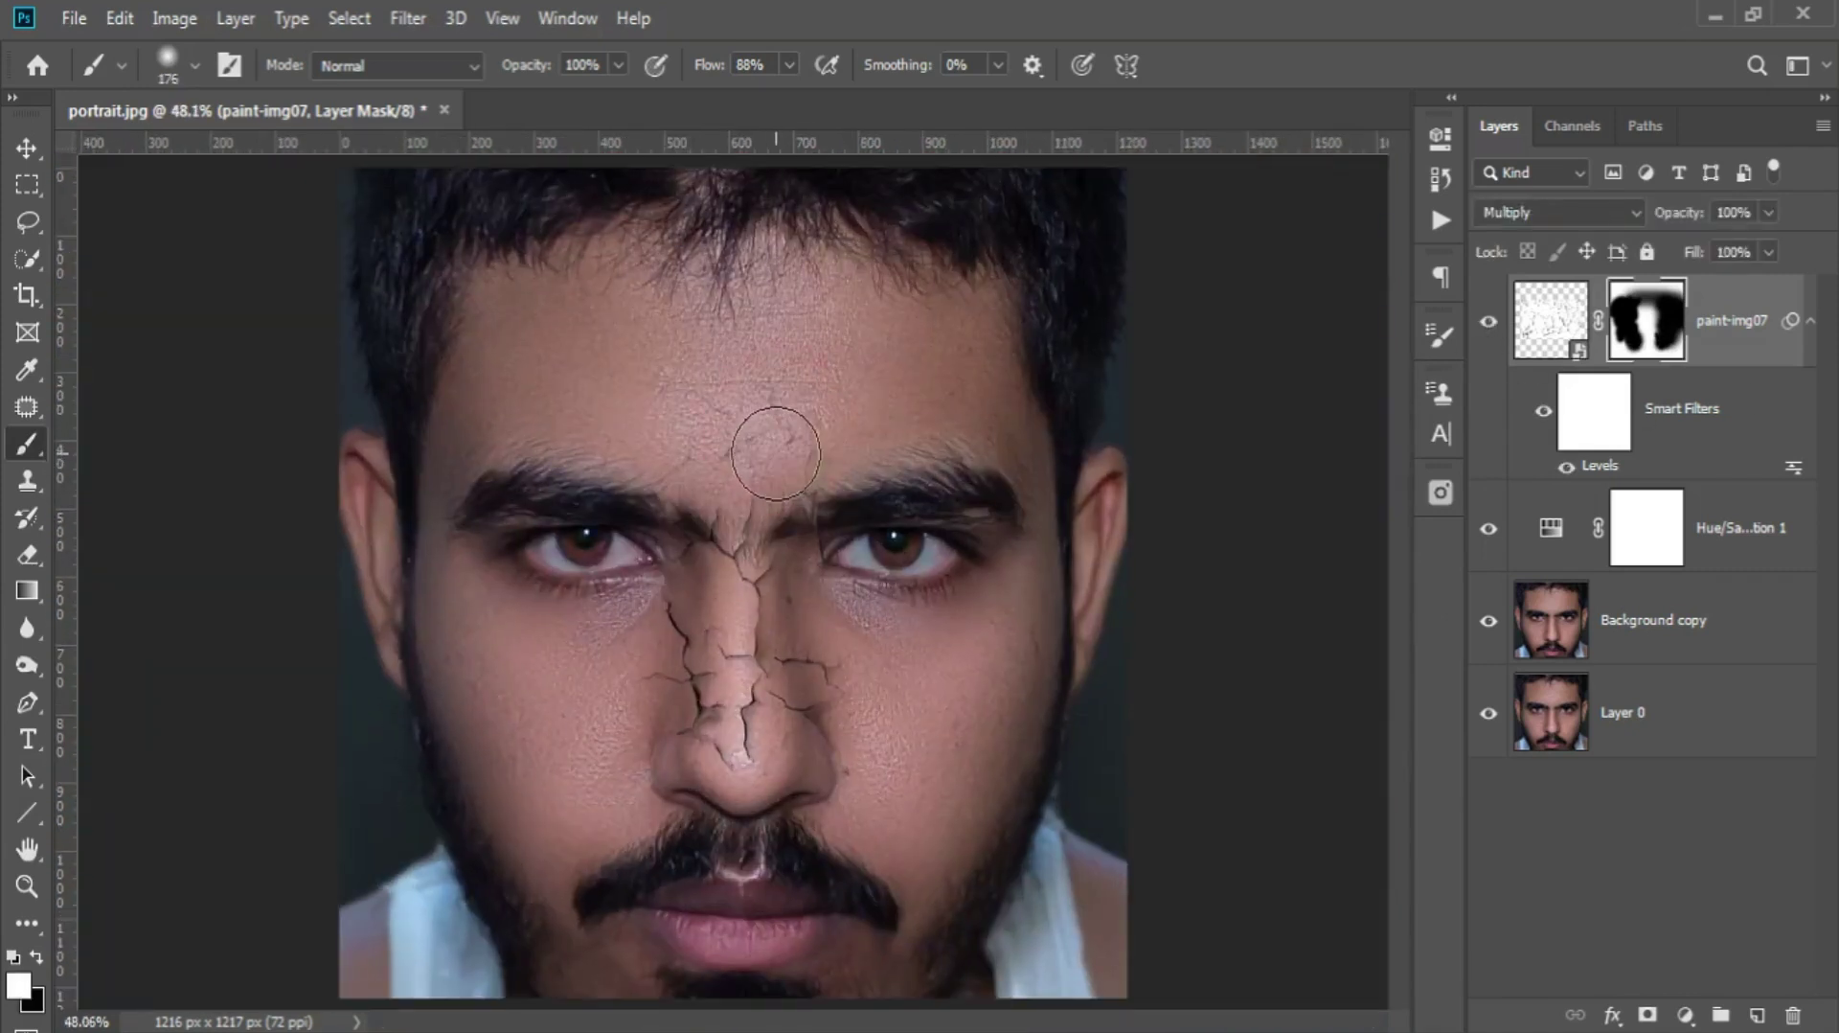
{"action": "key", "text": "x"}
{"action": "scroll", "coordinate": [862, 623], "scroll_direction": "up", "scroll_amount": 1}
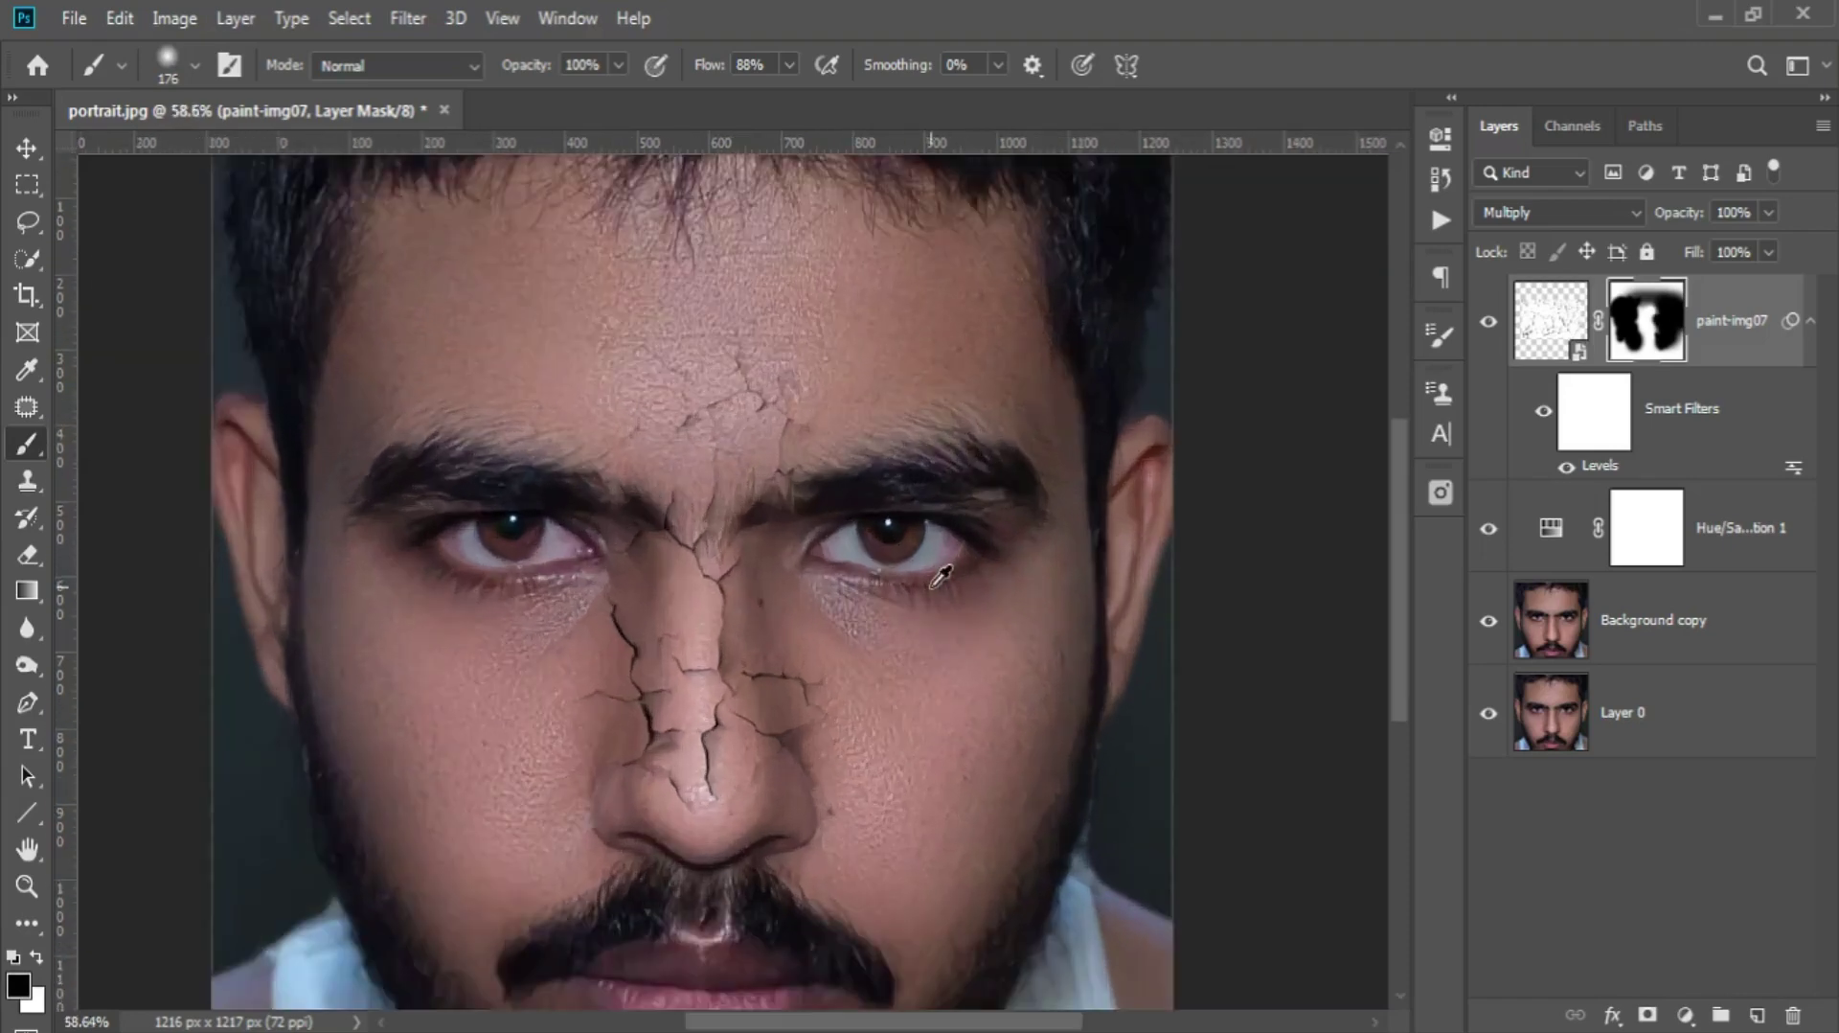
{"action": "scroll", "coordinate": [883, 636], "scroll_direction": "up", "scroll_amount": 1}
{"action": "left_click", "coordinate": [1648, 332], "text": "shift"}
{"action": "left_click", "coordinate": [1648, 332], "text": "shift"}
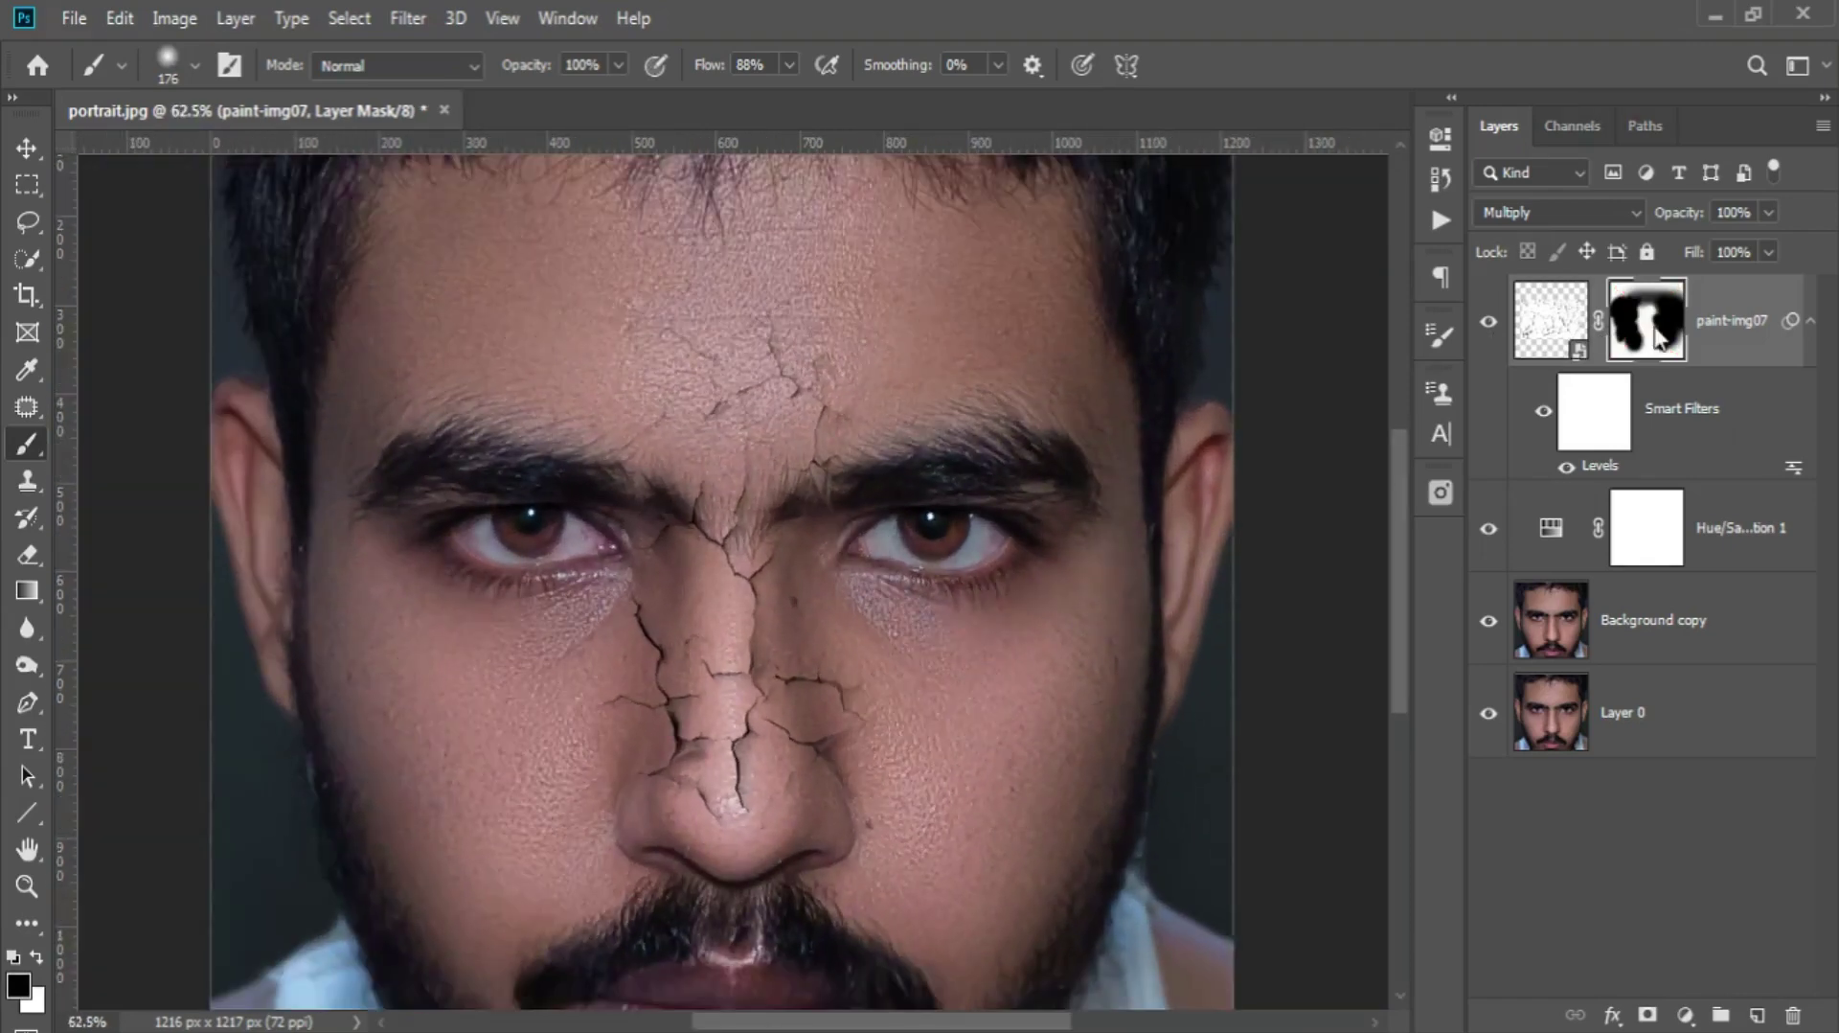
{"action": "scroll", "coordinate": [766, 479], "scroll_direction": "up", "scroll_amount": 1}
{"action": "mouse_move", "coordinate": [788, 430]}
{"action": "left_mouse_down"}
{"action": "mouse_move", "coordinate": [750, 497]}
{"action": "mouse_move", "coordinate": [574, 431]}
{"action": "left_mouse_up"}
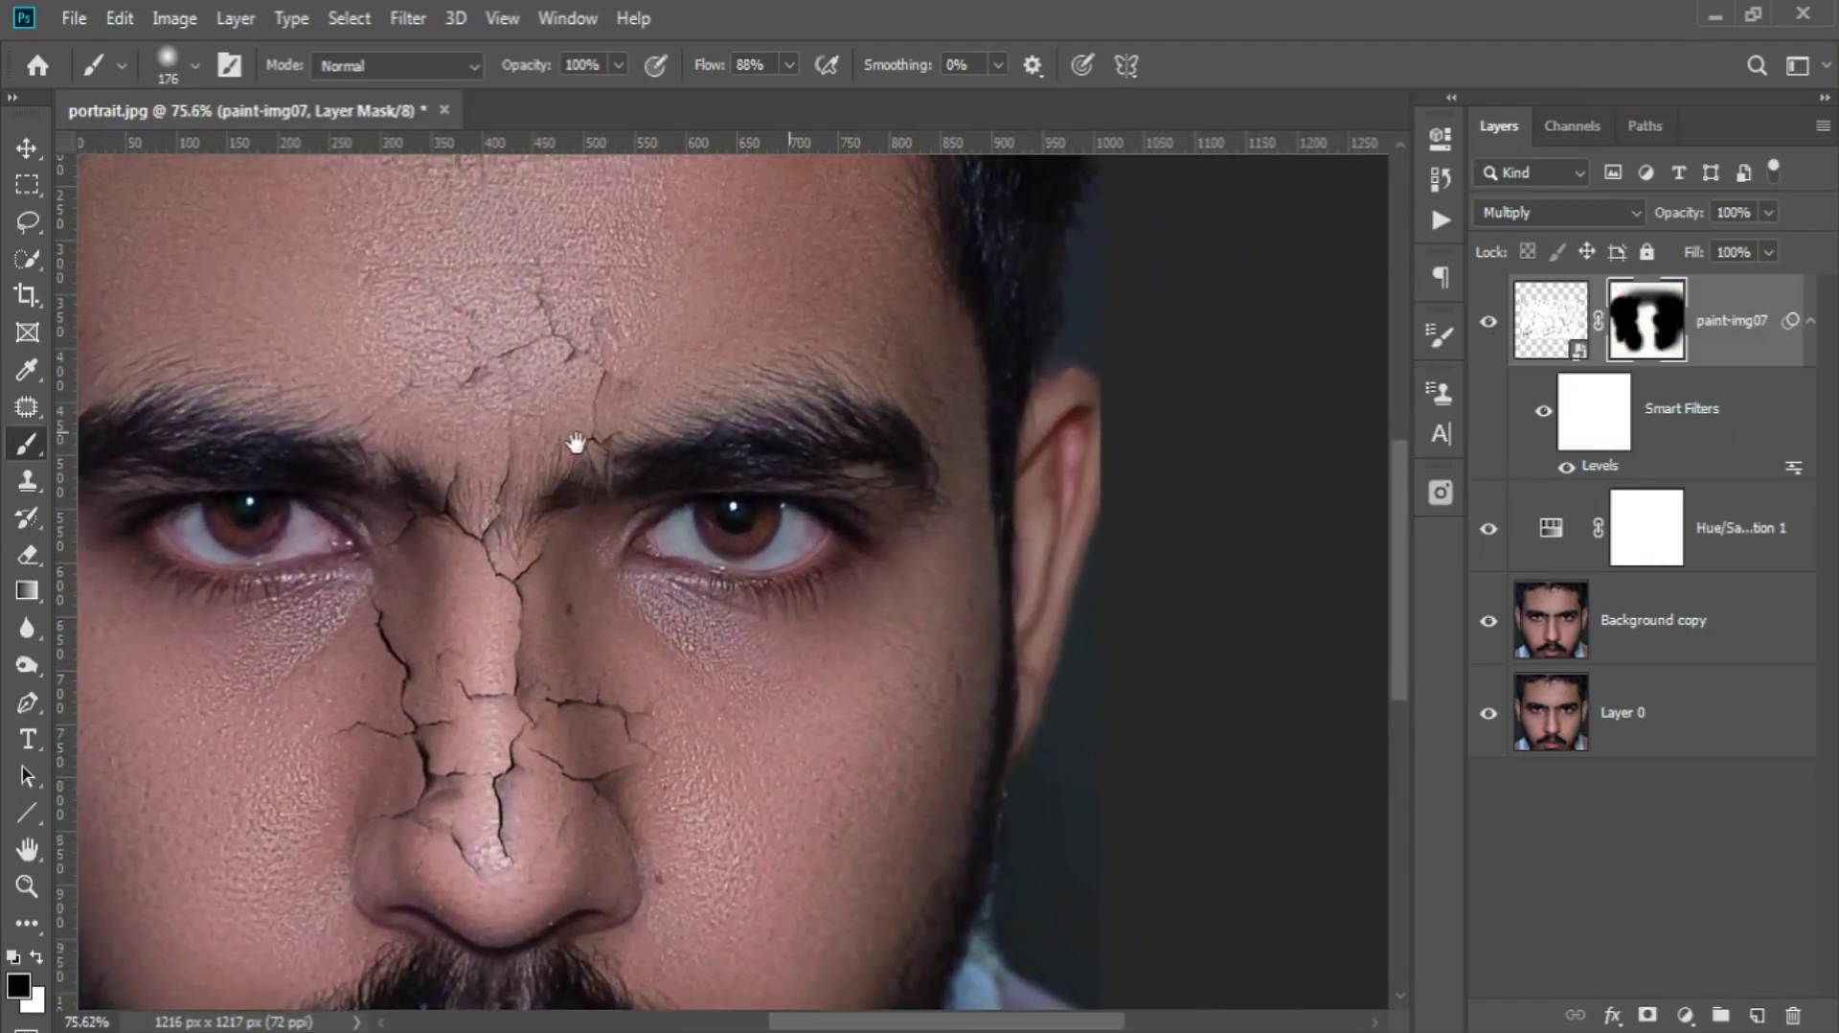
{"action": "left_click", "coordinate": [1539, 331]}
- Duplicate the crack layer, fill its mask white, and rotate the copy about 88° onto the forehead
{"action": "key", "text": "ctrl+j"}
{"action": "scroll", "coordinate": [824, 655], "scroll_direction": "down", "scroll_amount": 1}
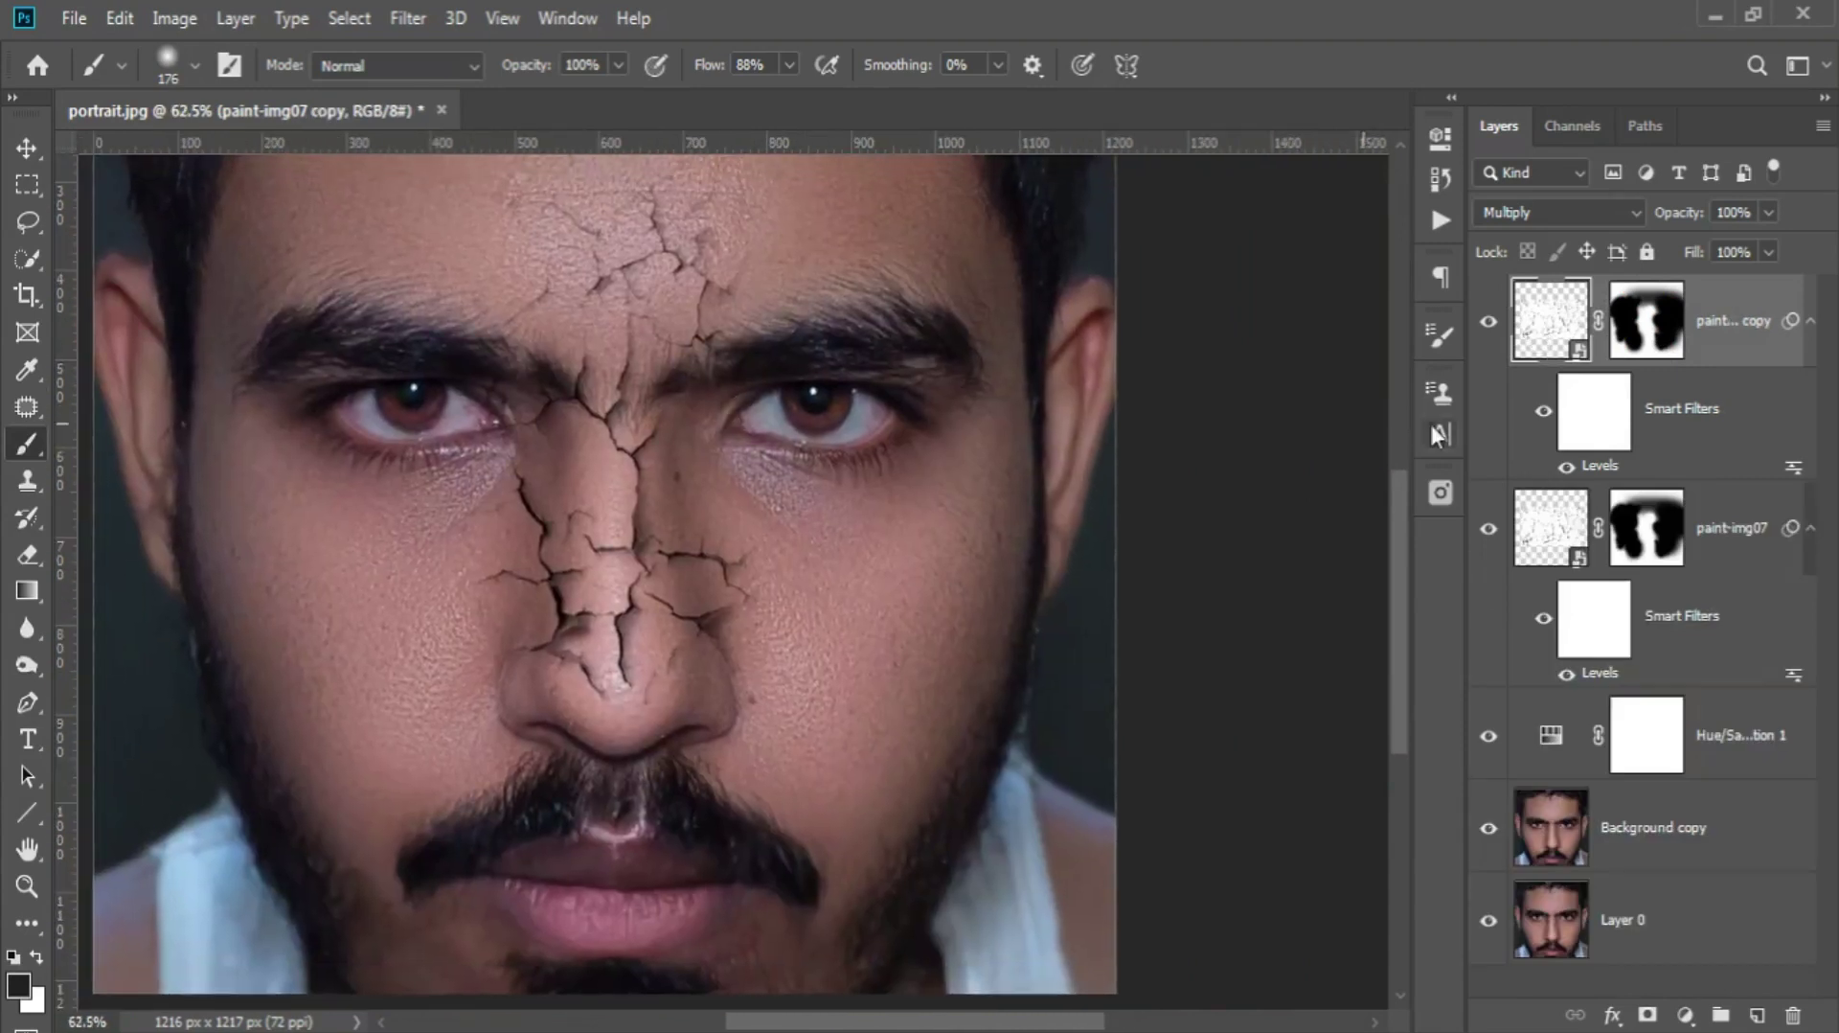
{"action": "left_click", "coordinate": [1631, 332]}
{"action": "key", "text": "alt+BackSpace"}
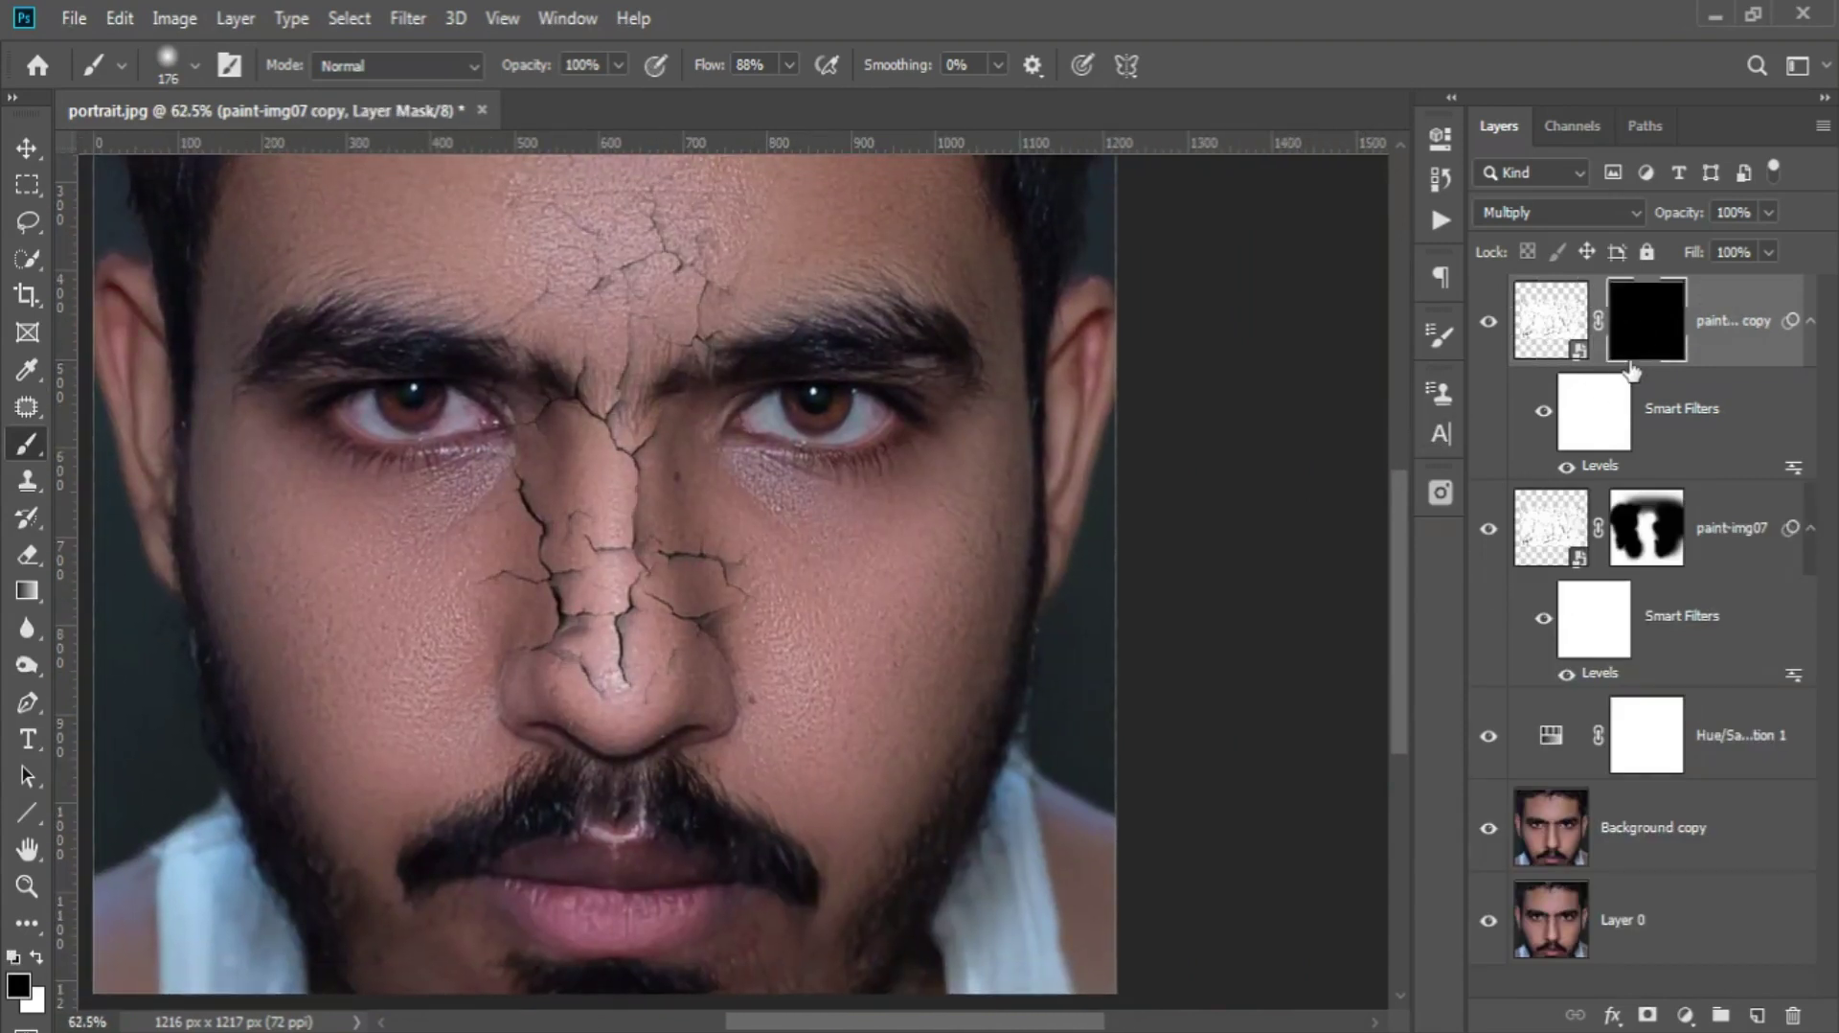
{"action": "key", "text": "ctrl+i"}
{"action": "key", "text": "ctrl+t"}
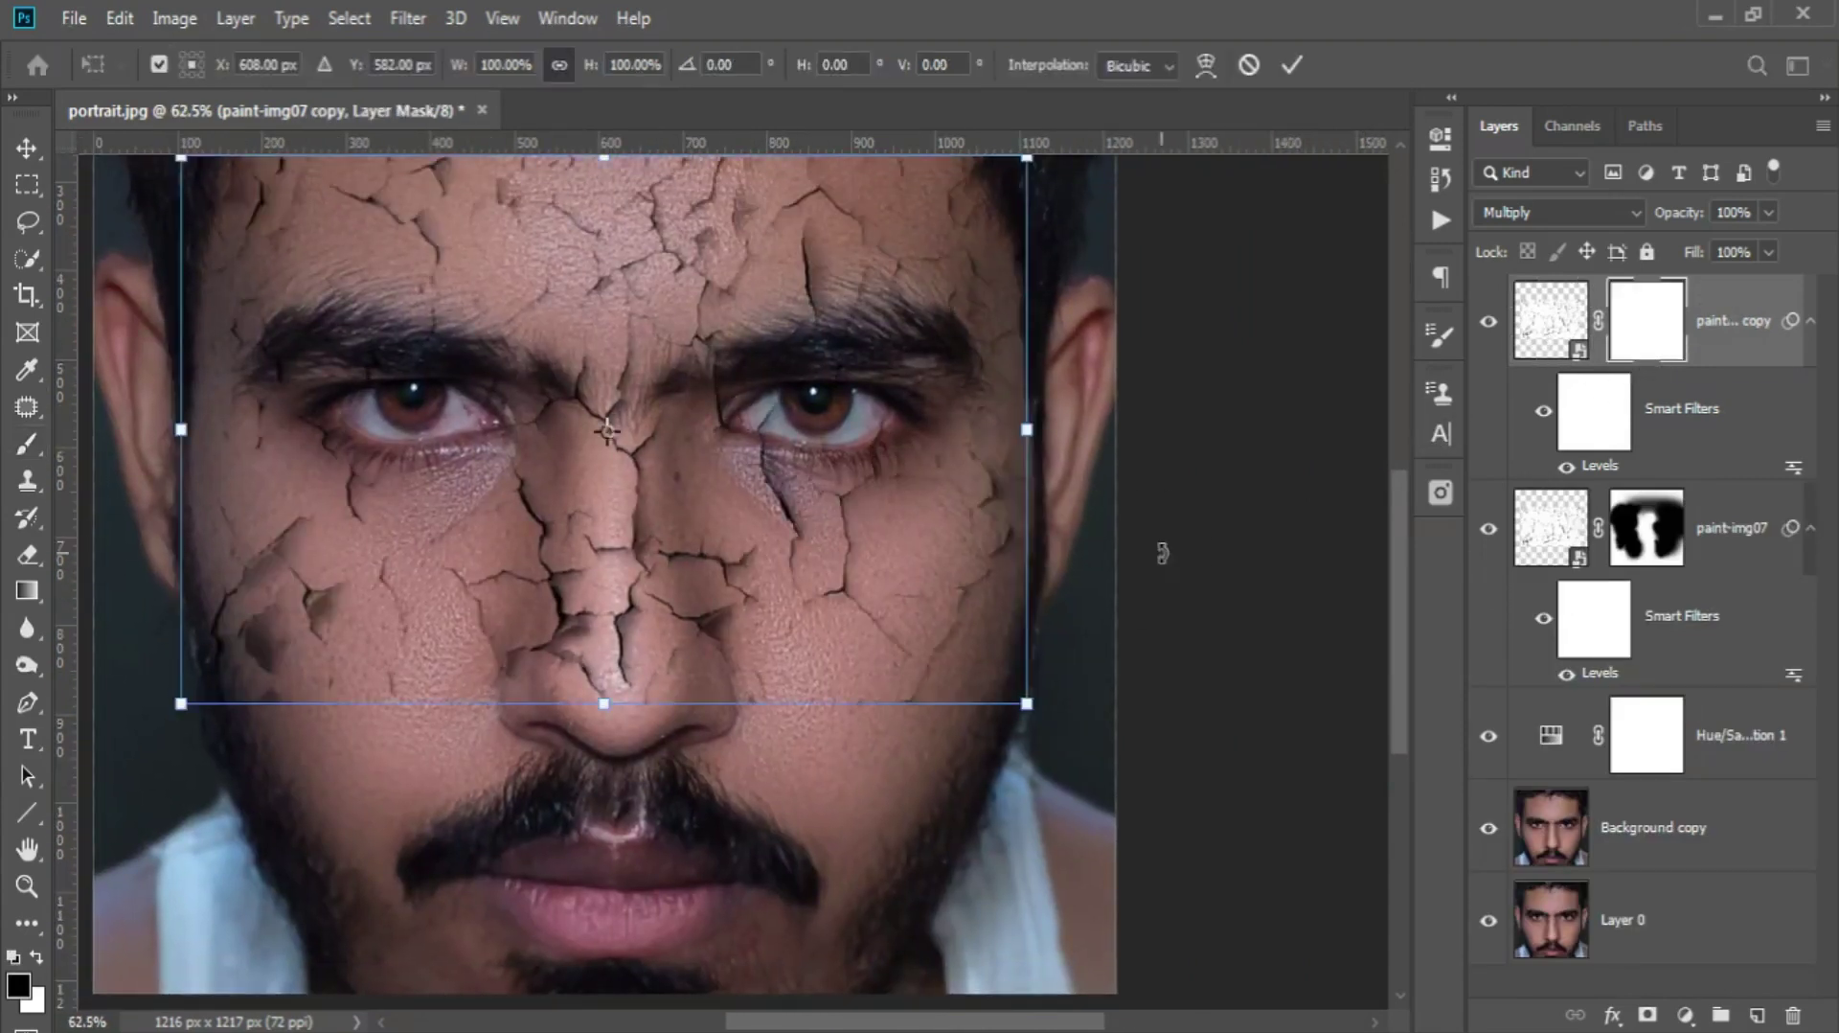
{"action": "scroll", "coordinate": [1169, 555], "scroll_direction": "down", "scroll_amount": 1}
{"action": "mouse_move", "coordinate": [862, 293]}
{"action": "left_mouse_down"}
{"action": "mouse_move", "coordinate": [924, 409]}
{"action": "mouse_move", "coordinate": [841, 305]}
{"action": "mouse_move", "coordinate": [841, 266]}
{"action": "left_mouse_up"}
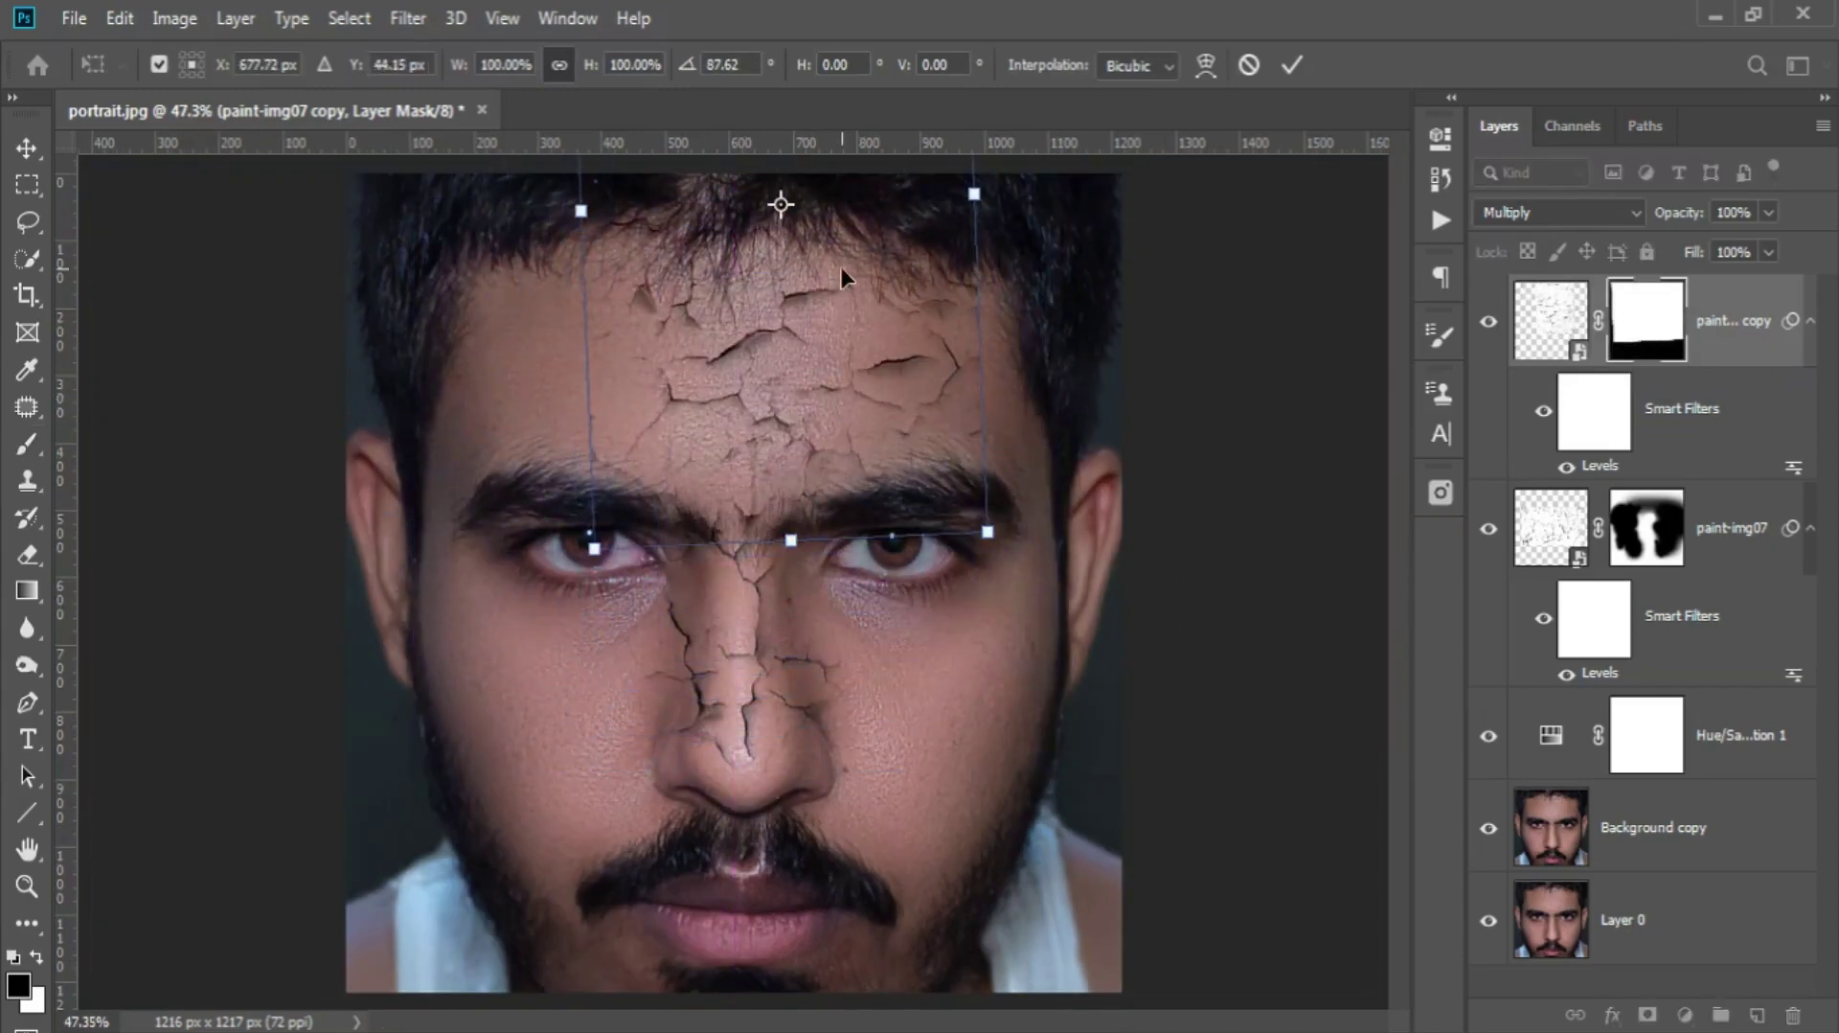
{"action": "key", "text": "Return"}
- Brush black on the copy's mask to fade its upper-left and lower edges
{"action": "key", "text": "b"}
{"action": "left_click", "coordinate": [1635, 331]}
{"action": "scroll", "coordinate": [760, 358], "scroll_direction": "up", "scroll_amount": 2}
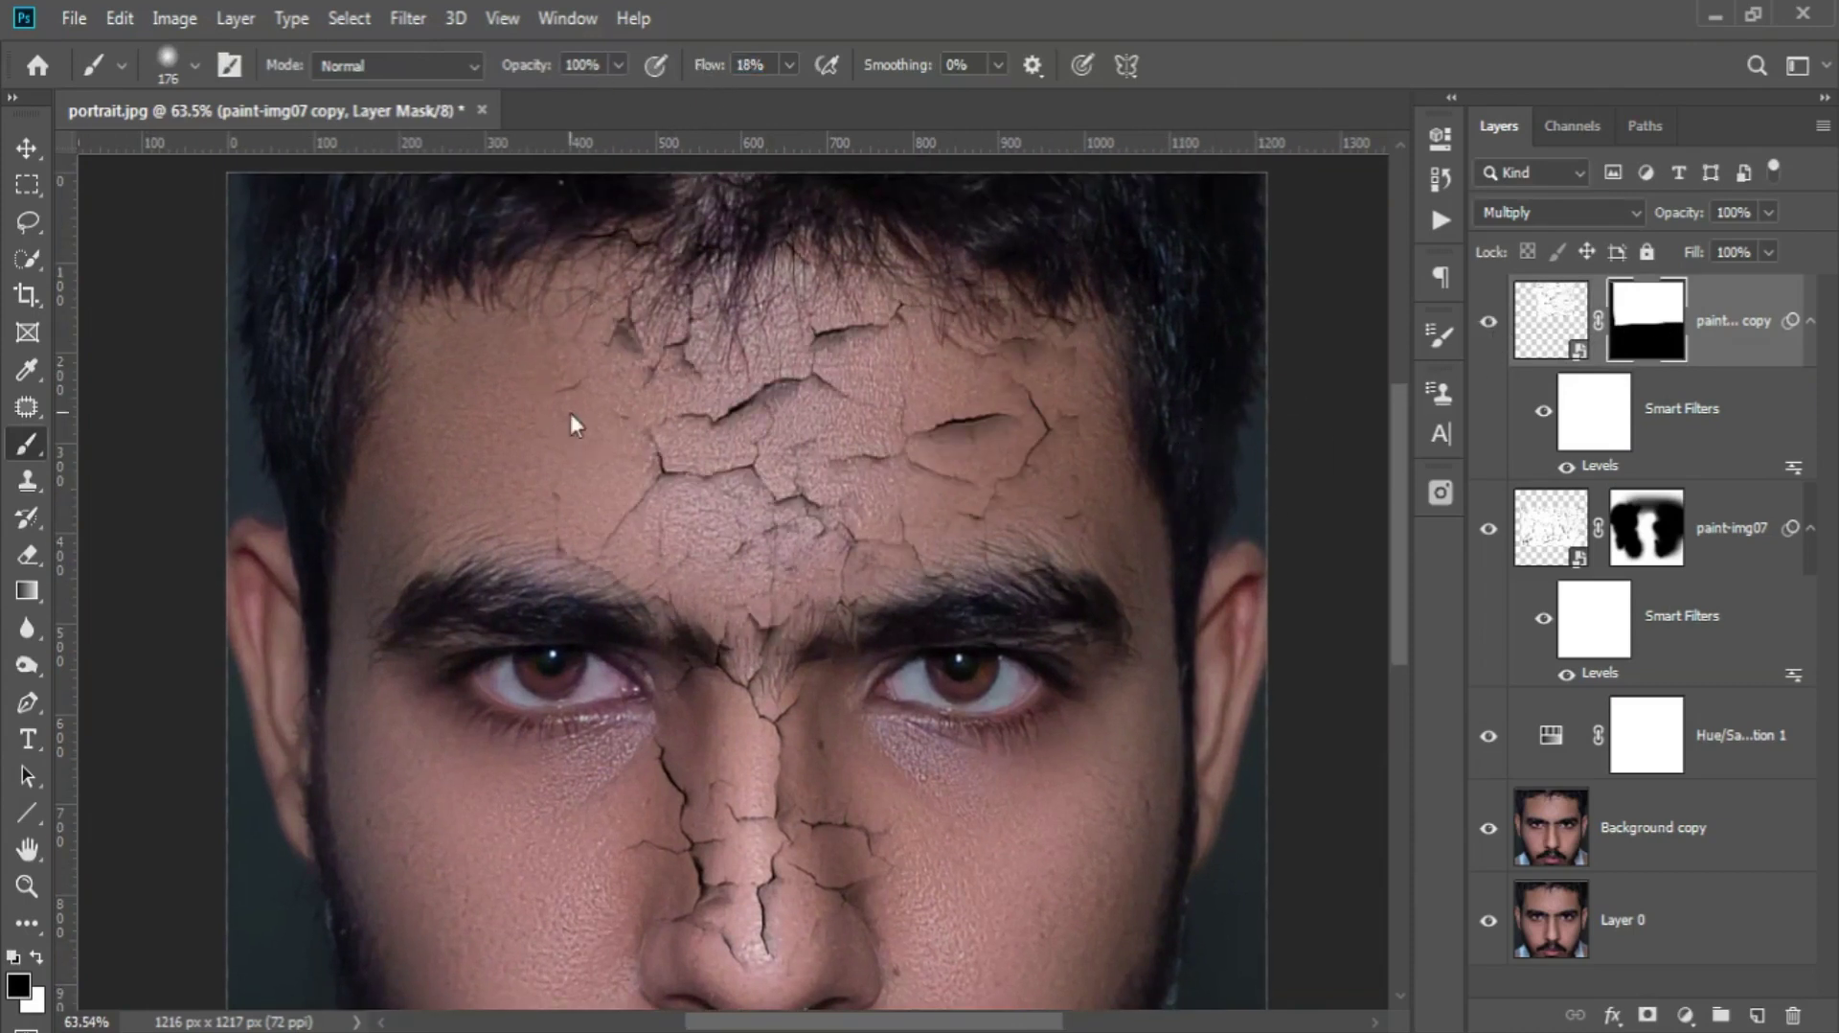
{"action": "mouse_move", "coordinate": [513, 390]}
{"action": "left_mouse_down"}
{"action": "mouse_move", "coordinate": [521, 484]}
{"action": "mouse_move", "coordinate": [489, 441]}
{"action": "left_mouse_up"}
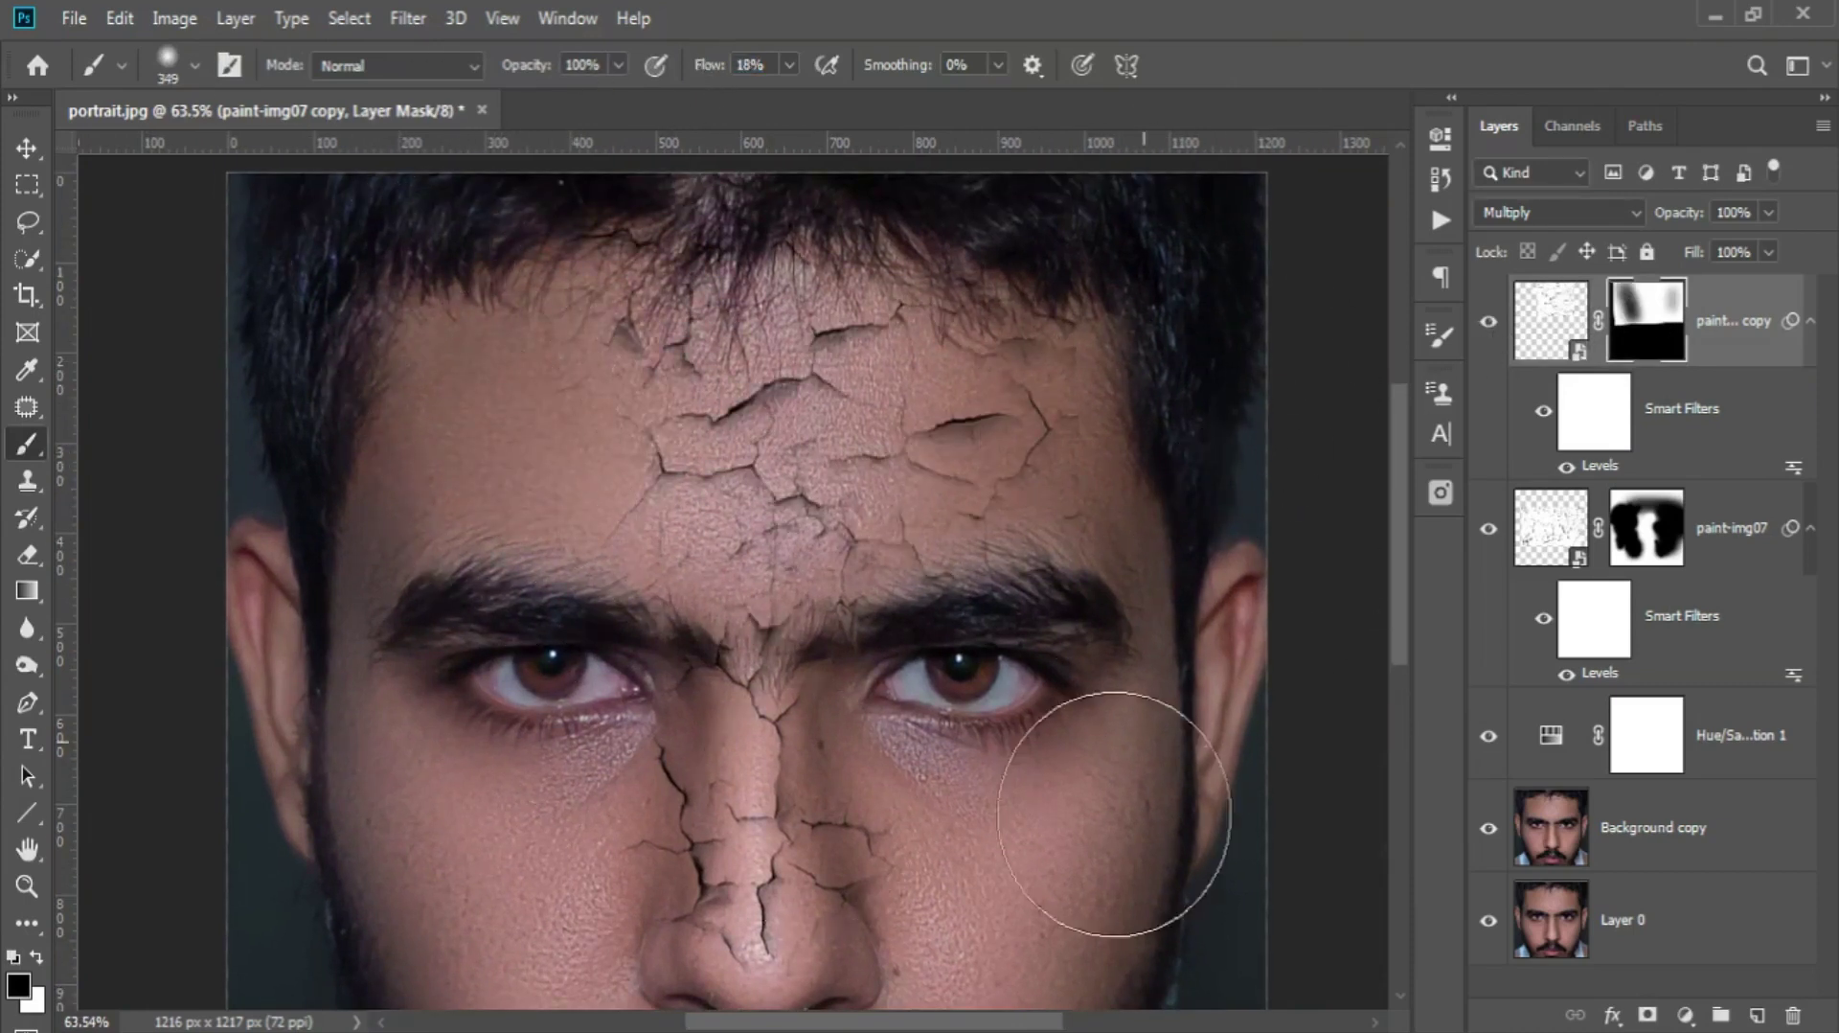
{"action": "scroll", "coordinate": [1114, 814], "scroll_direction": "down", "scroll_amount": 2}
{"action": "scroll", "coordinate": [731, 616], "scroll_direction": "up", "scroll_amount": 2}
- Group both crack layers into a group named 'cracks' and compare it on and off
{"action": "scroll", "coordinate": [875, 542], "scroll_direction": "up", "scroll_amount": 1}
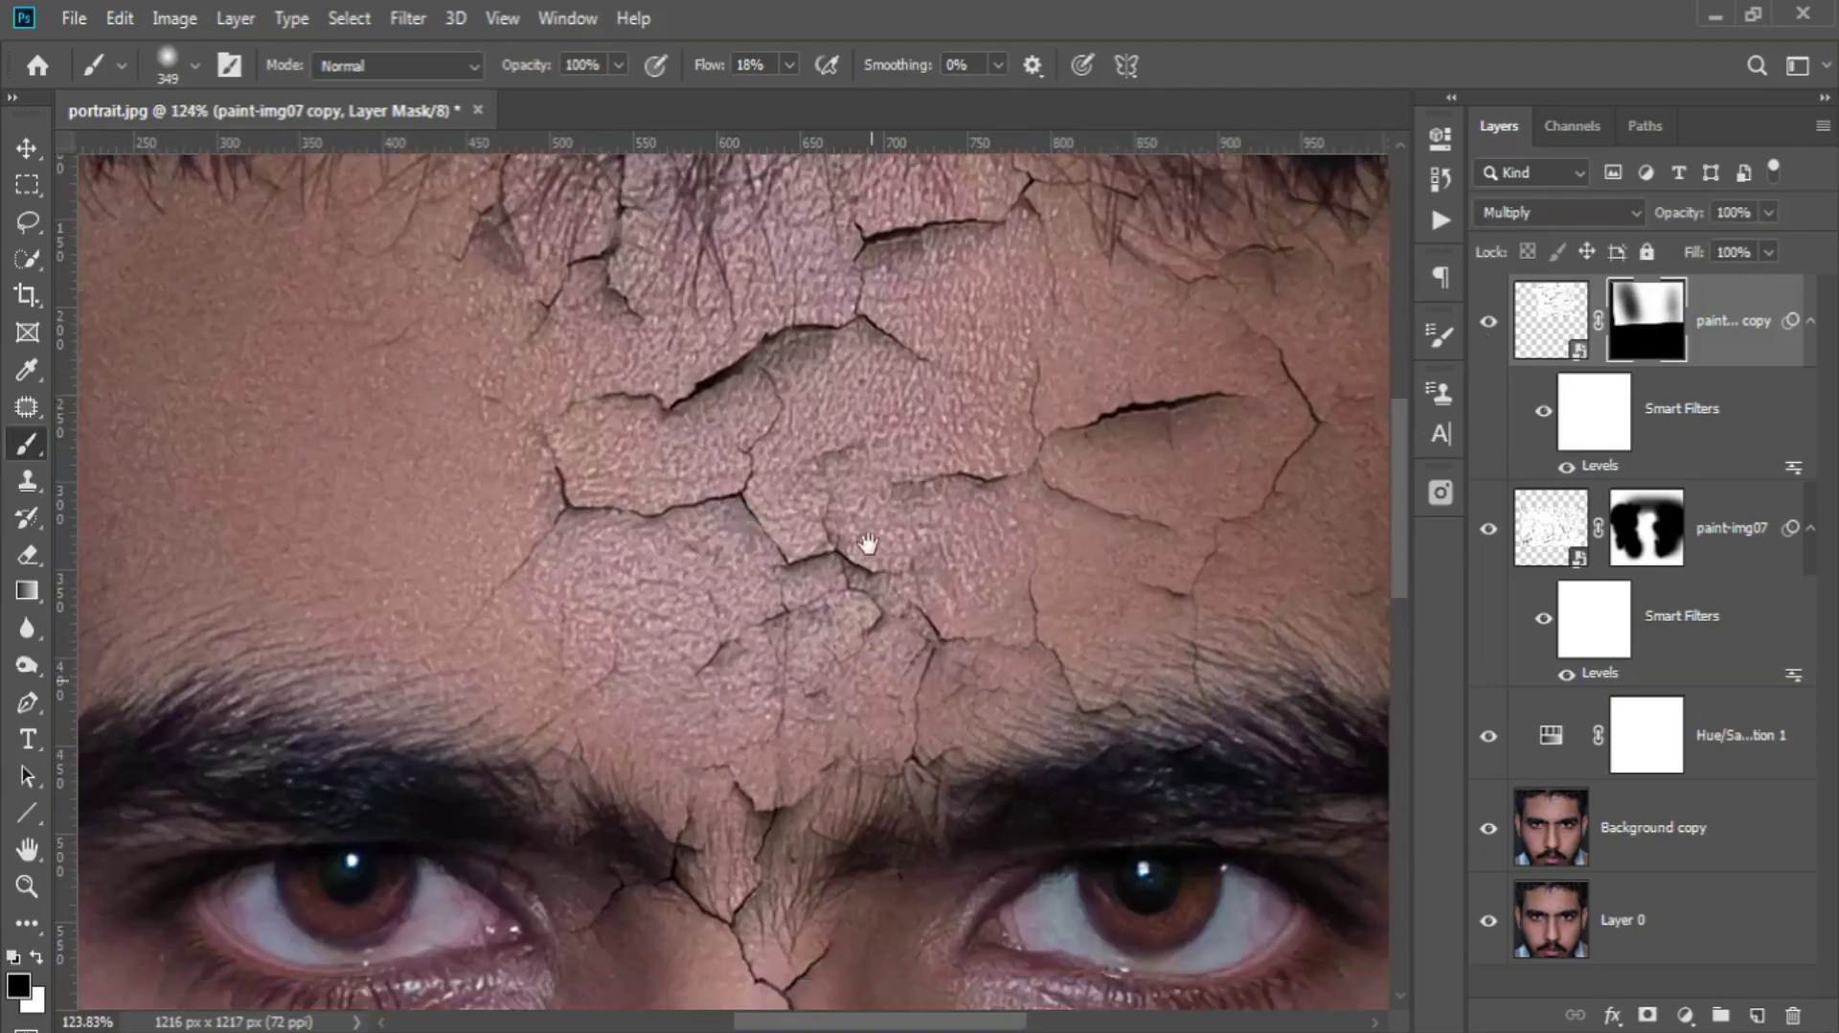
{"action": "scroll", "coordinate": [874, 542], "scroll_direction": "down", "scroll_amount": 2}
{"action": "scroll", "coordinate": [886, 668], "scroll_direction": "down", "scroll_amount": 1}
{"action": "left_click", "coordinate": [1556, 551], "text": "shift"}
{"action": "key", "text": "ctrl+g"}
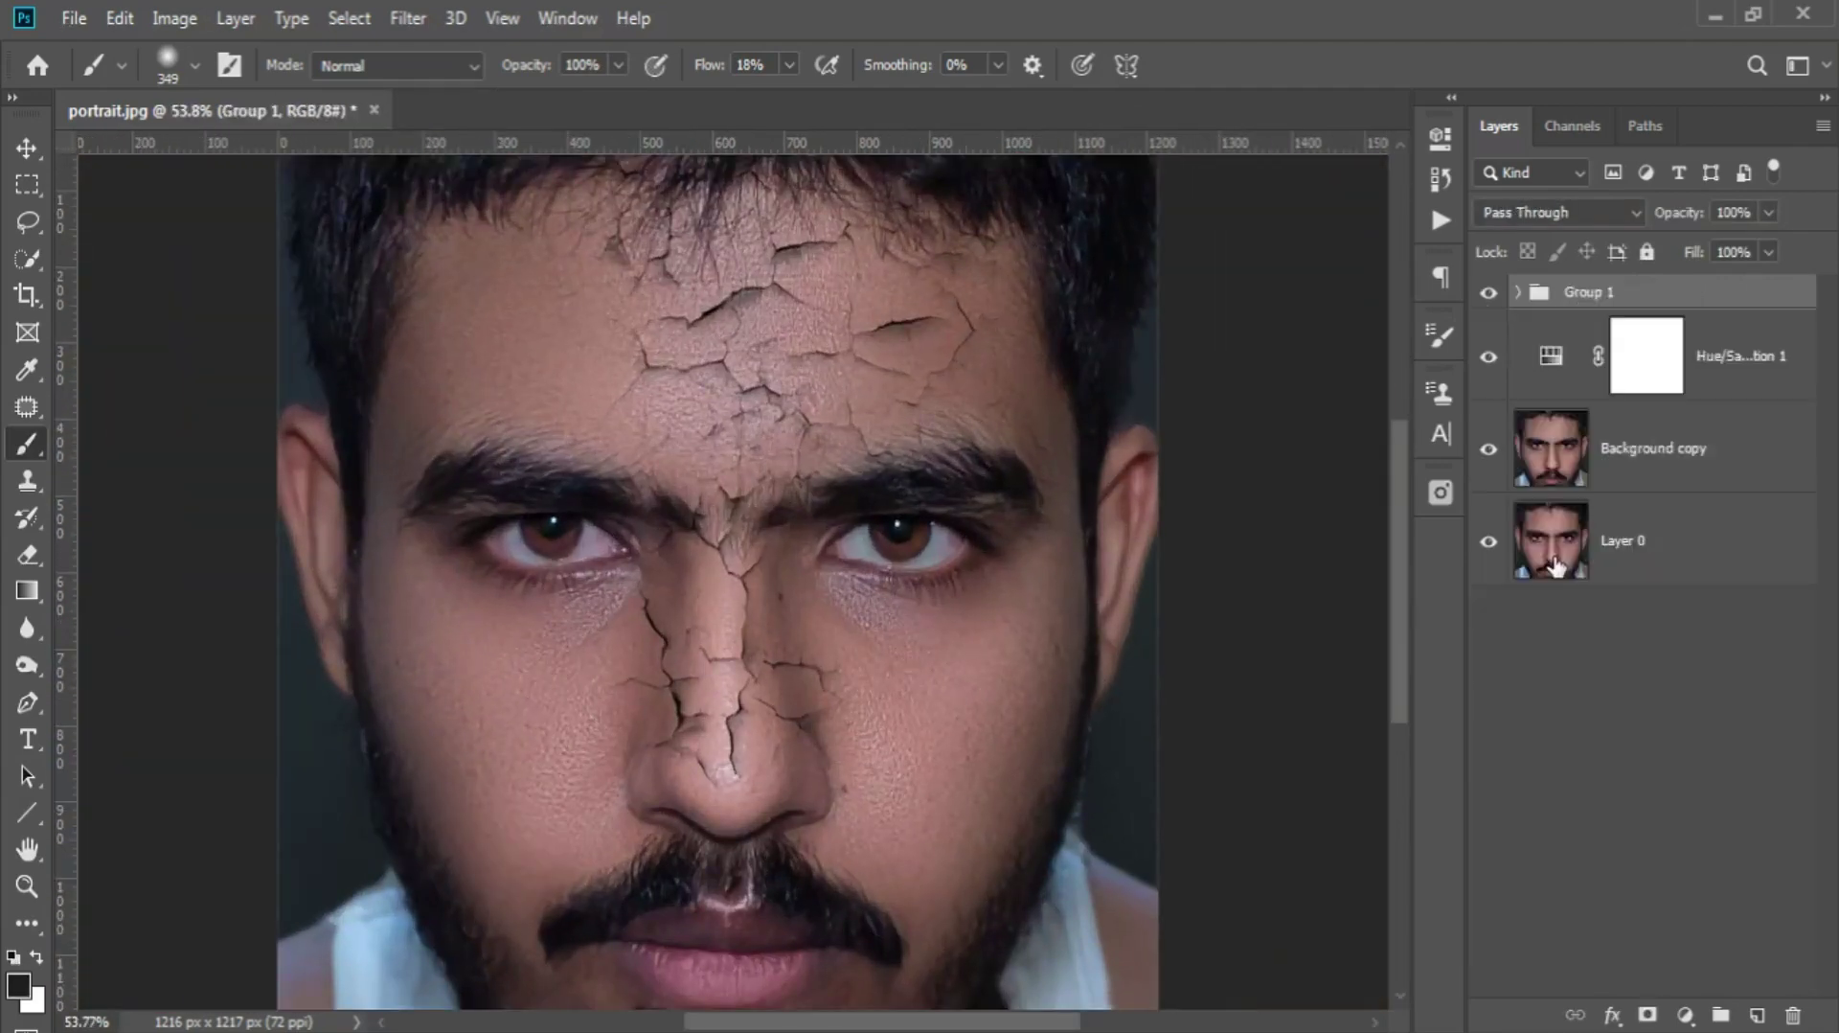
{"action": "type", "text": "cracks"}
{"action": "key", "text": "Return"}
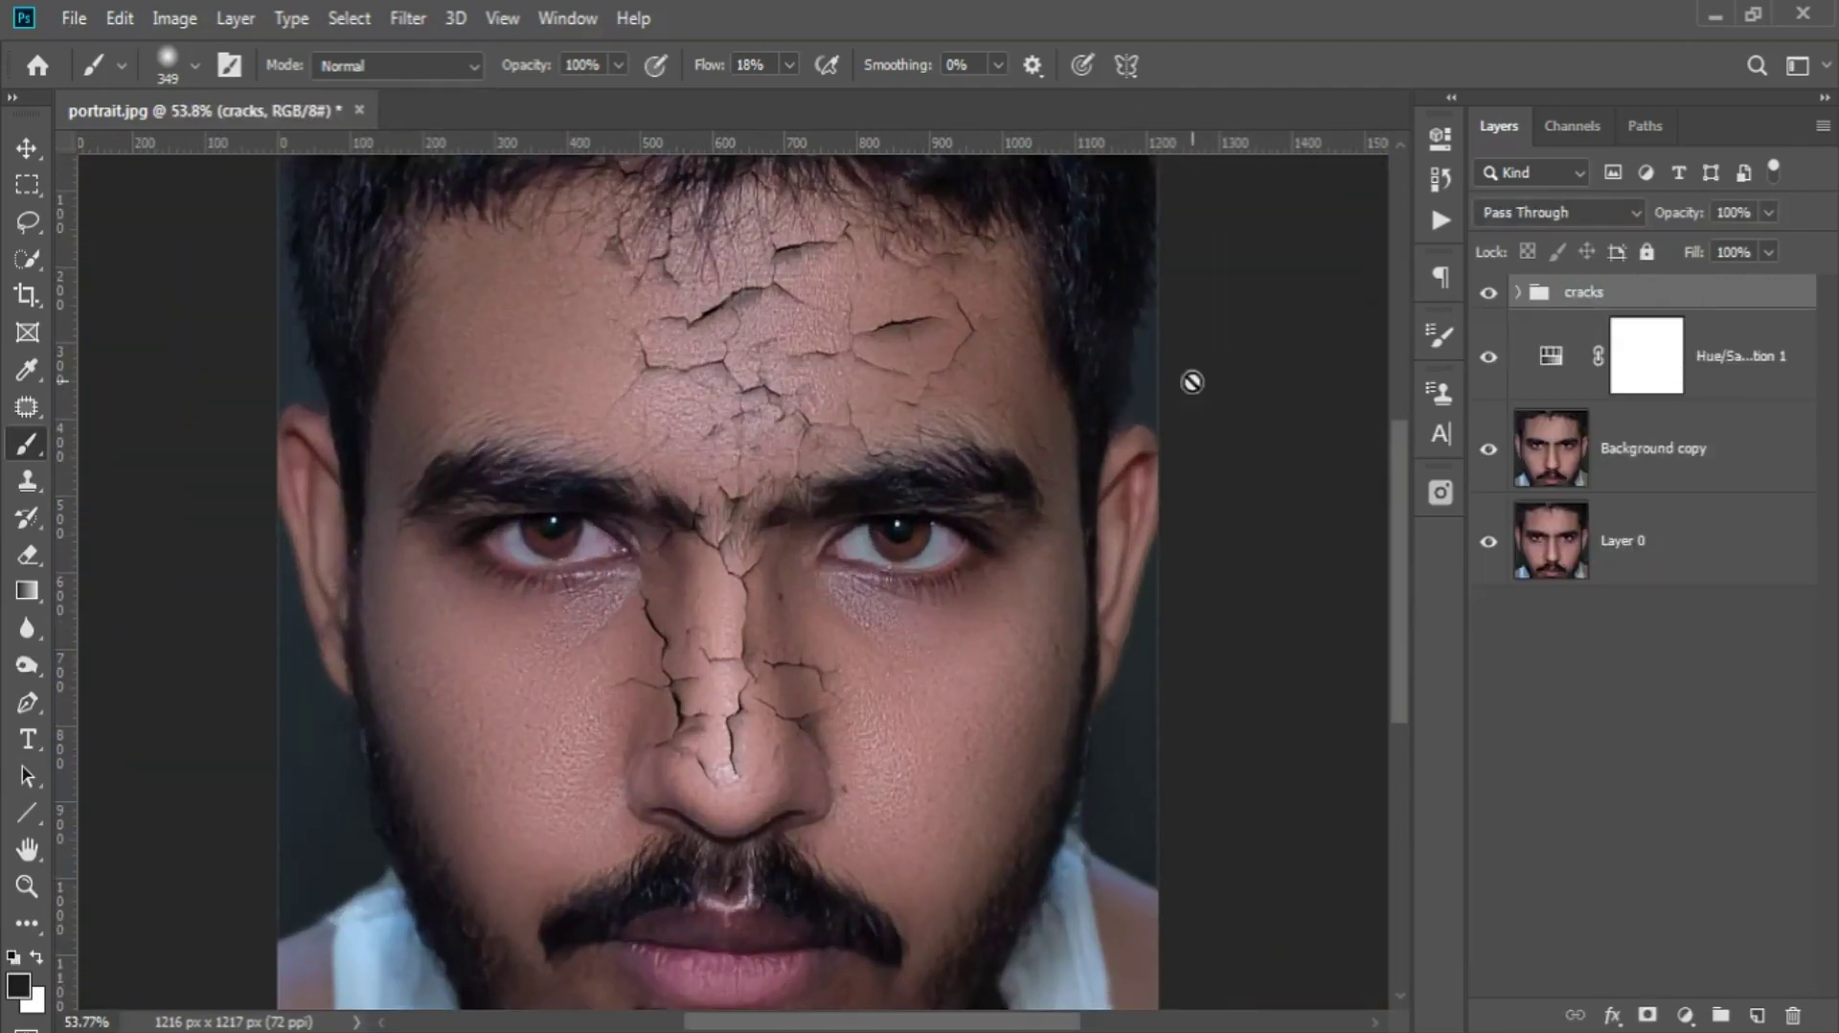
{"action": "left_click", "coordinate": [1488, 293]}
{"action": "left_click", "coordinate": [1488, 292]}
- Expand the cracks group, target the paint-img07 mask, and shrink the brush for detail
{"action": "scroll", "coordinate": [852, 479], "scroll_direction": "up", "scroll_amount": 1}
{"action": "scroll", "coordinate": [644, 463], "scroll_direction": "up", "scroll_amount": 1}
{"action": "scroll", "coordinate": [645, 464], "scroll_direction": "up", "scroll_amount": 8}
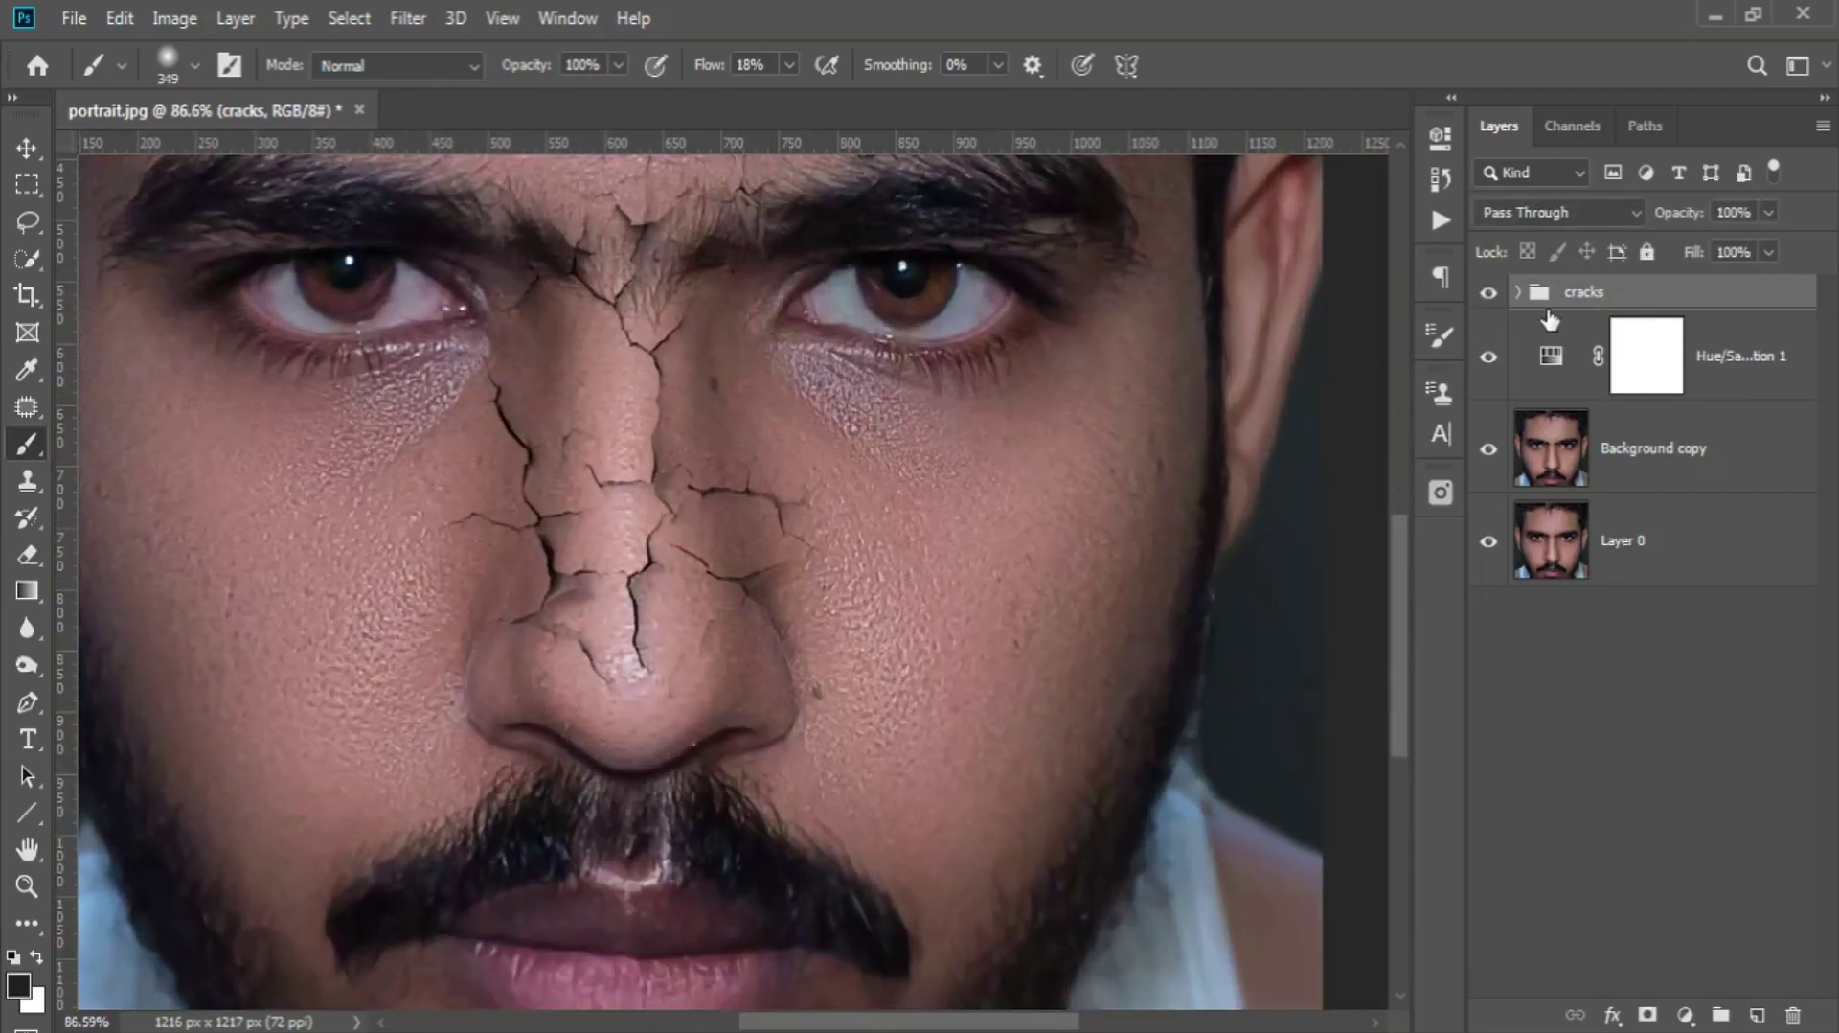
{"action": "left_click", "coordinate": [1518, 292]}
{"action": "left_click", "coordinate": [1590, 586]}
{"action": "left_click_drag", "start_coordinate": [390, 645], "coordinate": [213, 657]}
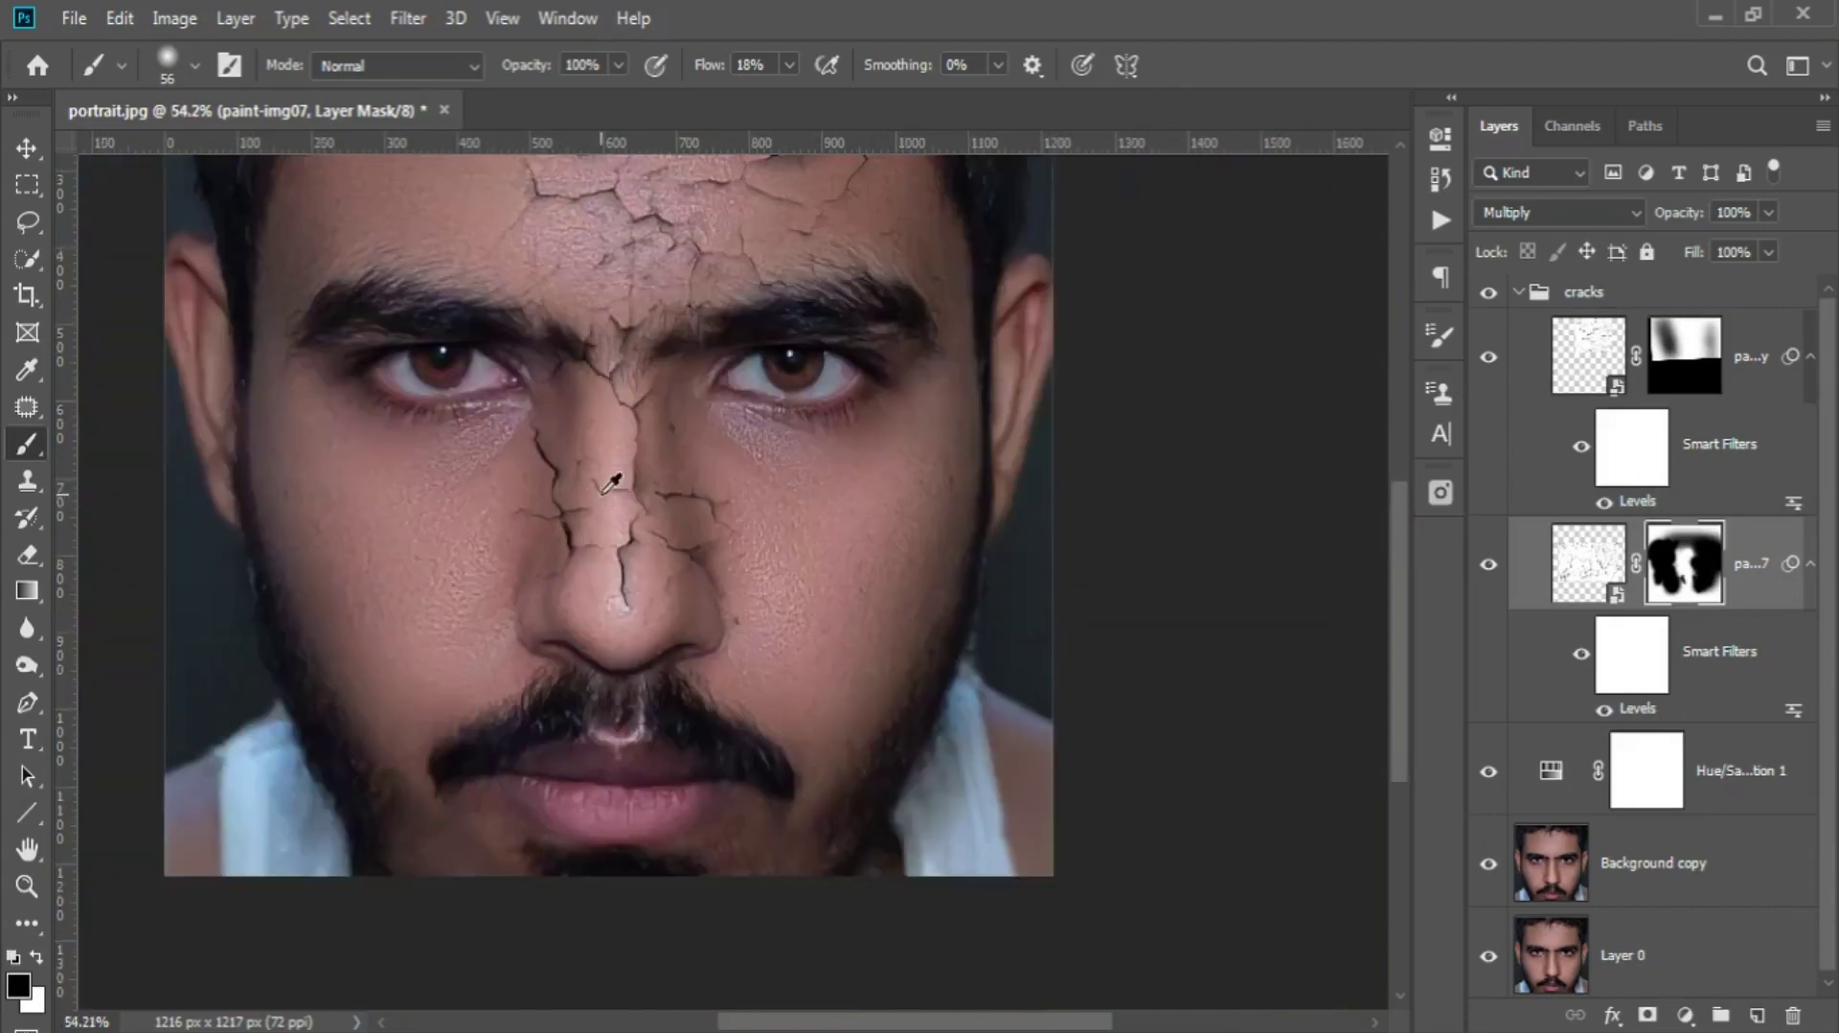
- Compare the peeling paint with and without its skin-tone Hue/Saturation tint, leaving it on
{"action": "left_click", "coordinate": [1489, 356]}
{"action": "left_click", "coordinate": [1488, 357]}
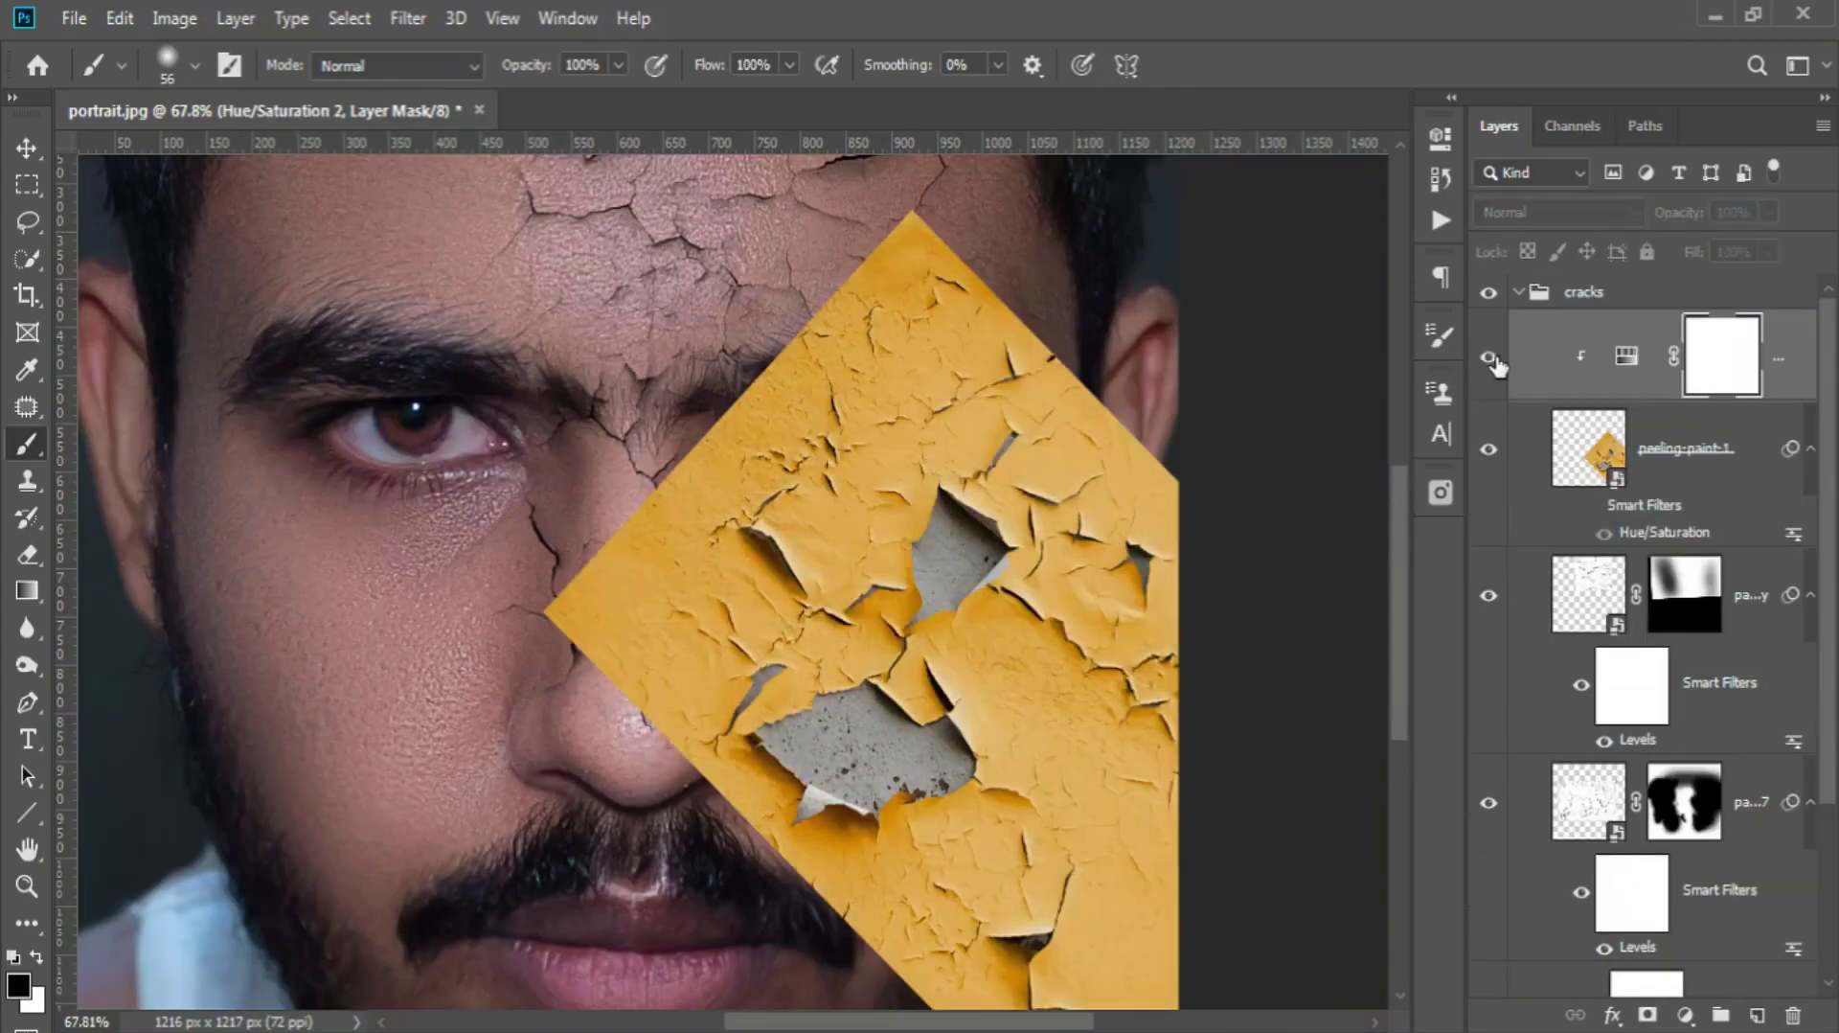
{"action": "left_click", "coordinate": [1489, 356]}
{"action": "left_click", "coordinate": [1489, 356]}
{"action": "scroll", "coordinate": [833, 364], "scroll_direction": "up", "scroll_amount": 2}
{"action": "scroll", "coordinate": [834, 364], "scroll_direction": "up", "scroll_amount": 2}
{"action": "scroll", "coordinate": [834, 364], "scroll_direction": "up", "scroll_amount": 2}
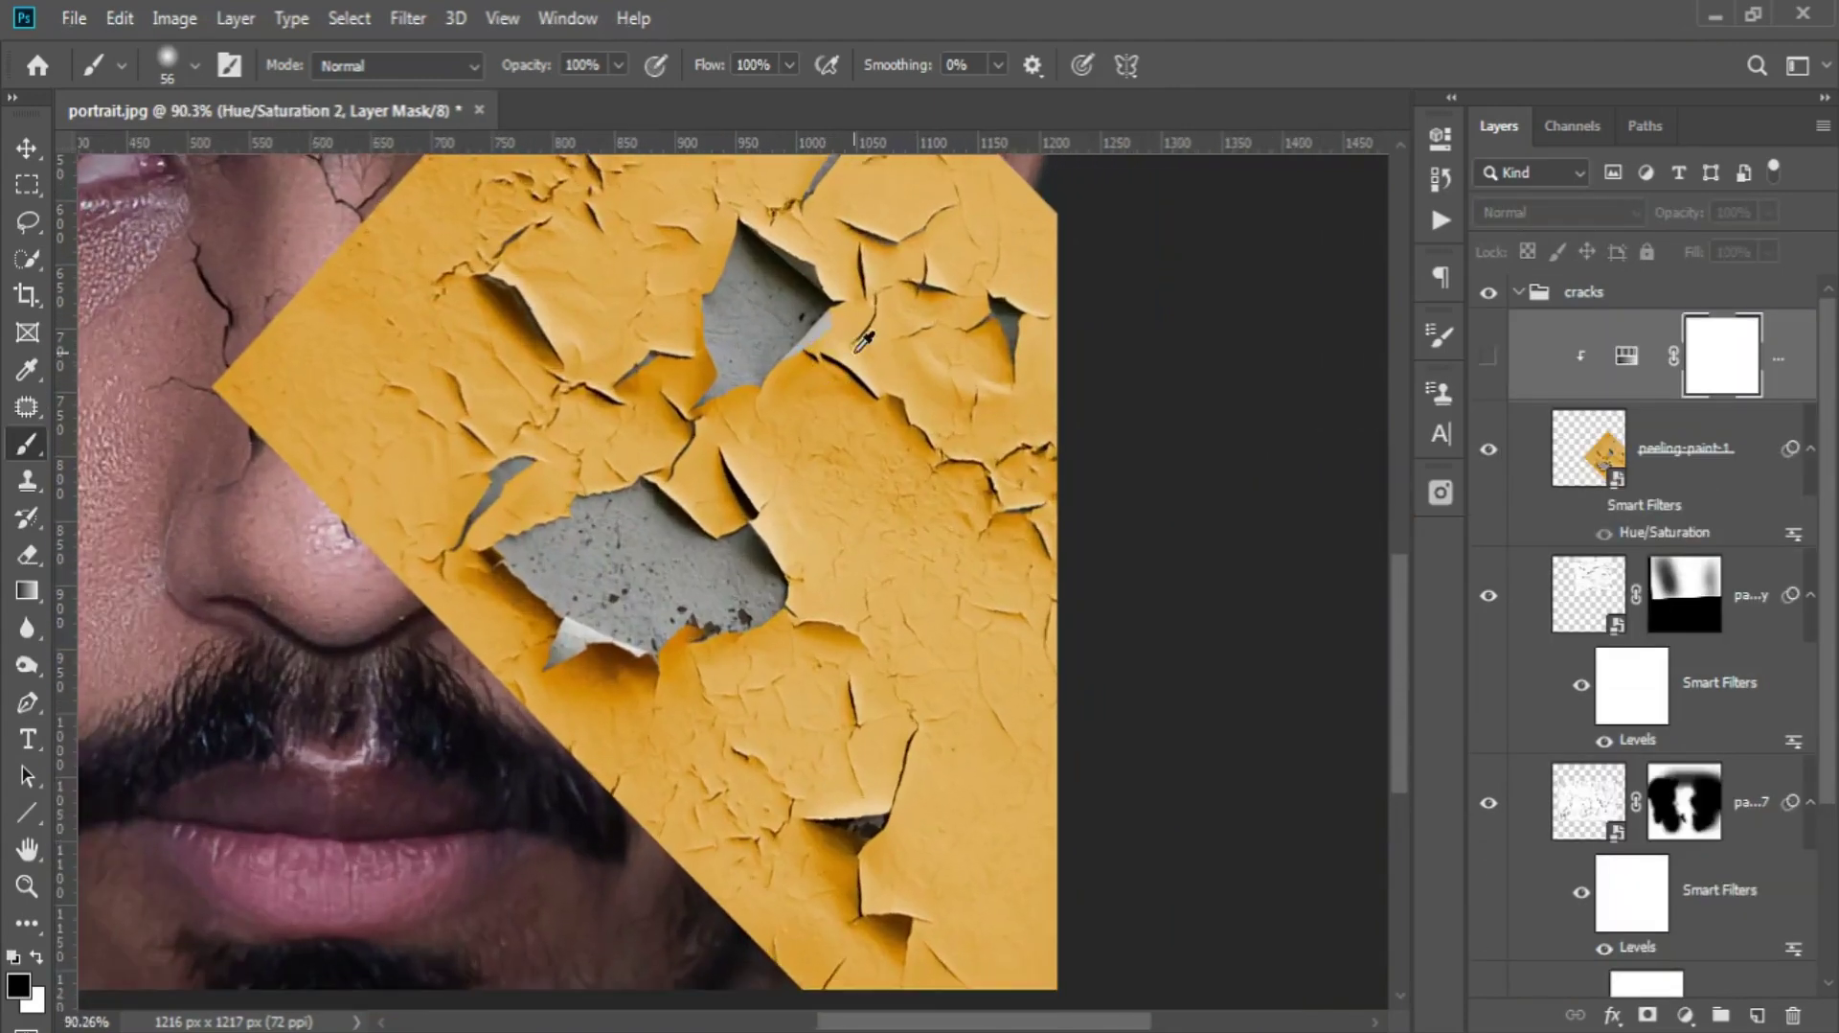
{"action": "left_click", "coordinate": [1488, 356]}
{"action": "left_click", "coordinate": [1490, 357]}
{"action": "left_click", "coordinate": [1491, 356]}
{"action": "left_click", "coordinate": [1490, 357]}
{"action": "left_click", "coordinate": [1490, 356]}
{"action": "left_click", "coordinate": [1491, 356]}
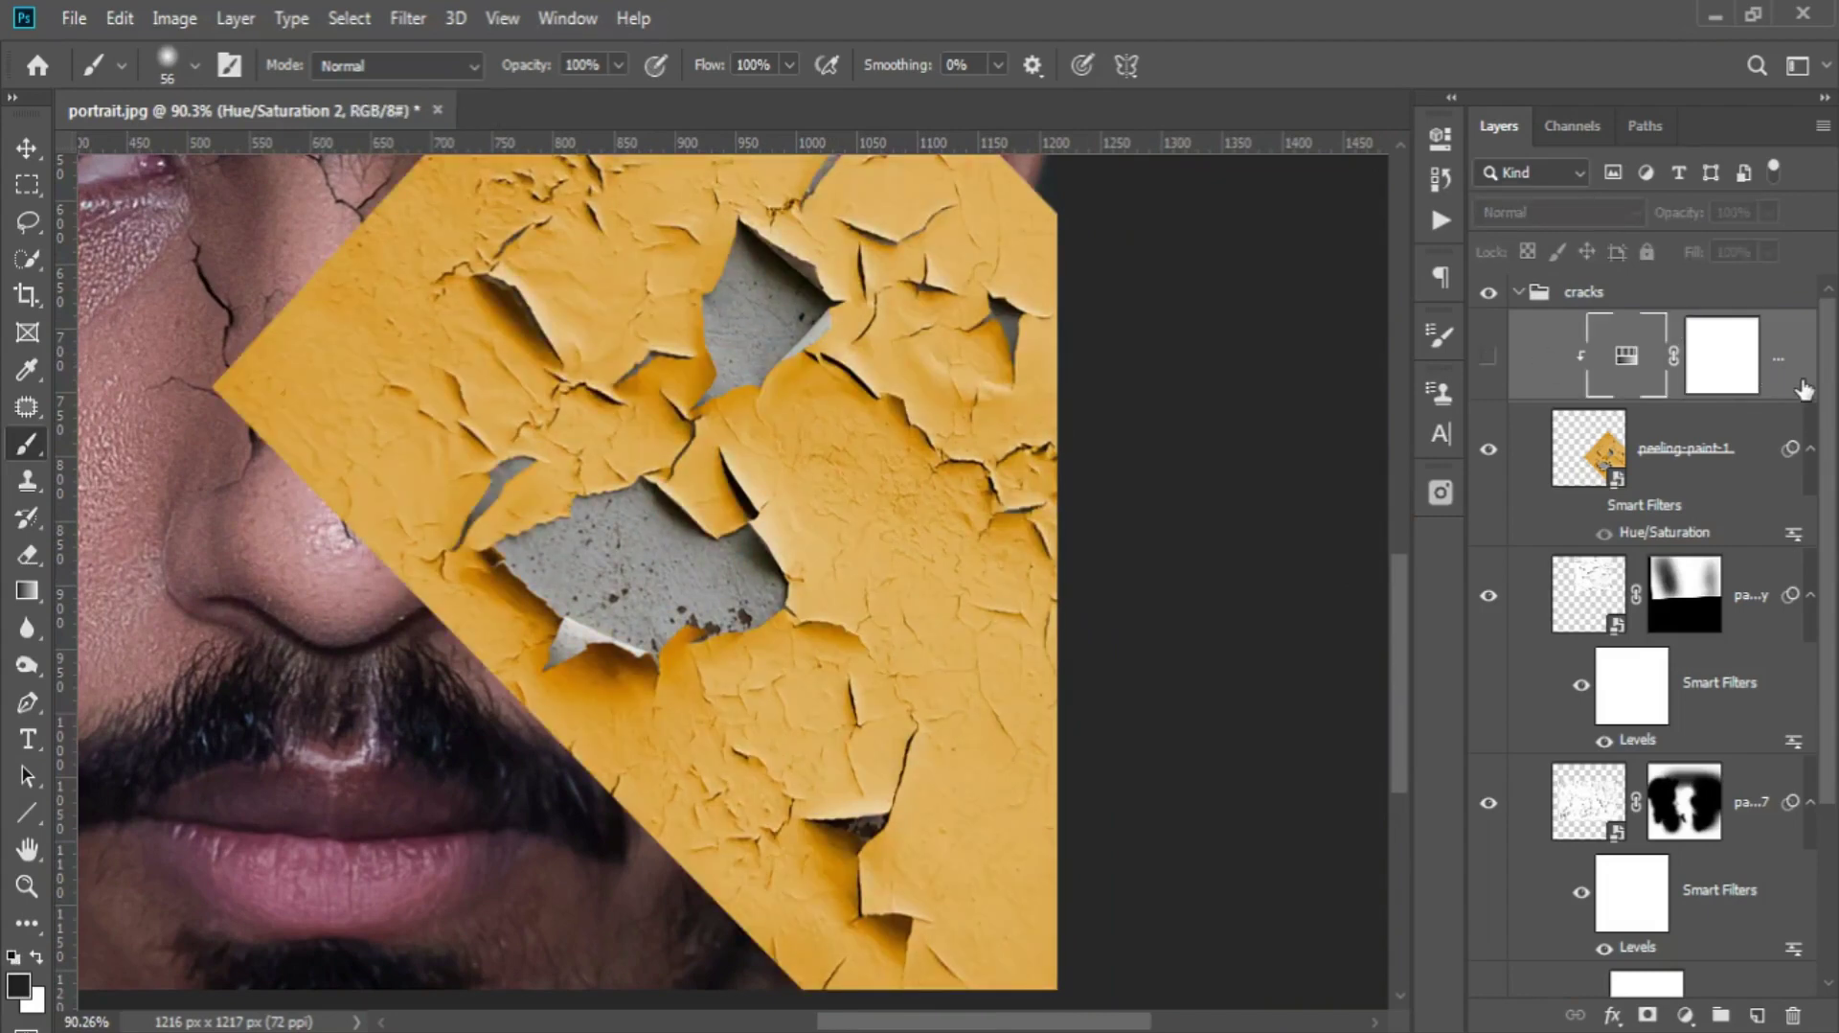
{"action": "left_click", "coordinate": [1489, 357]}
- Review the lips area and the whole image, then swap the painting colours for mask touch-ups
{"action": "scroll", "coordinate": [735, 535], "scroll_direction": "down", "scroll_amount": 1}
{"action": "scroll", "coordinate": [735, 534], "scroll_direction": "up", "scroll_amount": 1}
{"action": "scroll", "coordinate": [735, 534], "scroll_direction": "up", "scroll_amount": 1}
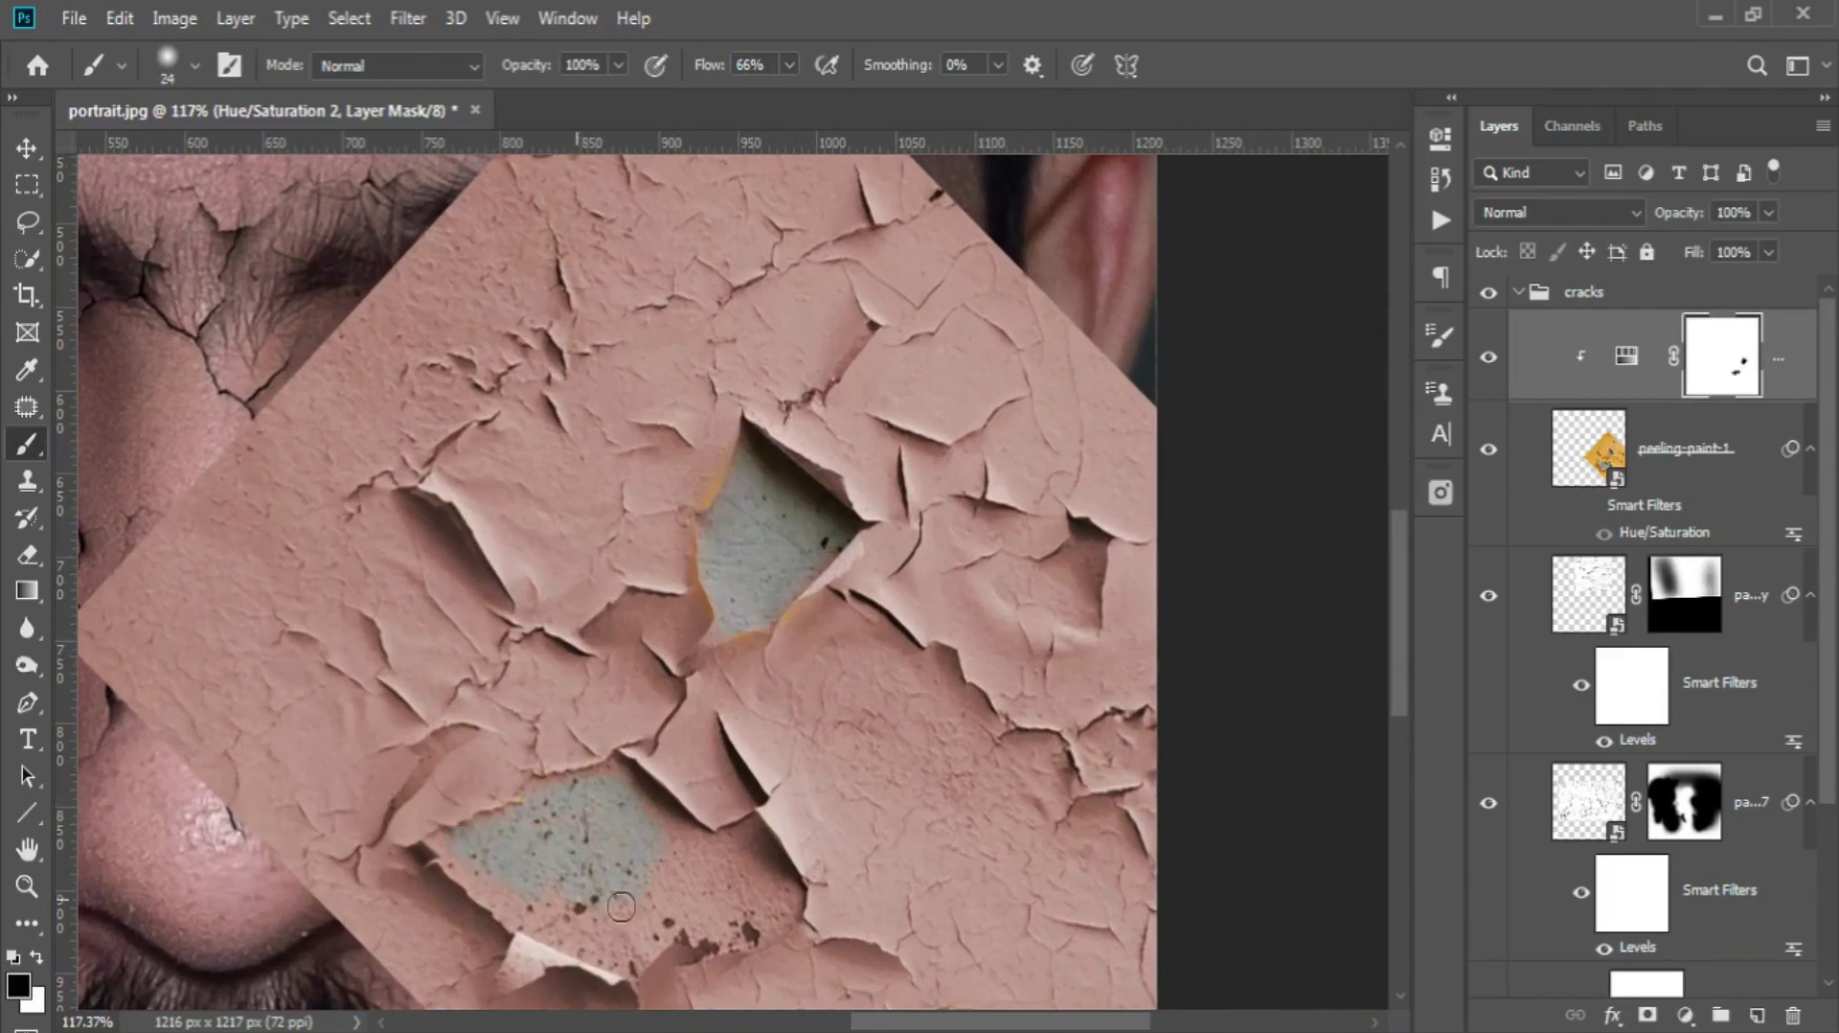
{"action": "left_click_drag", "start_coordinate": [761, 869], "coordinate": [787, 705]}
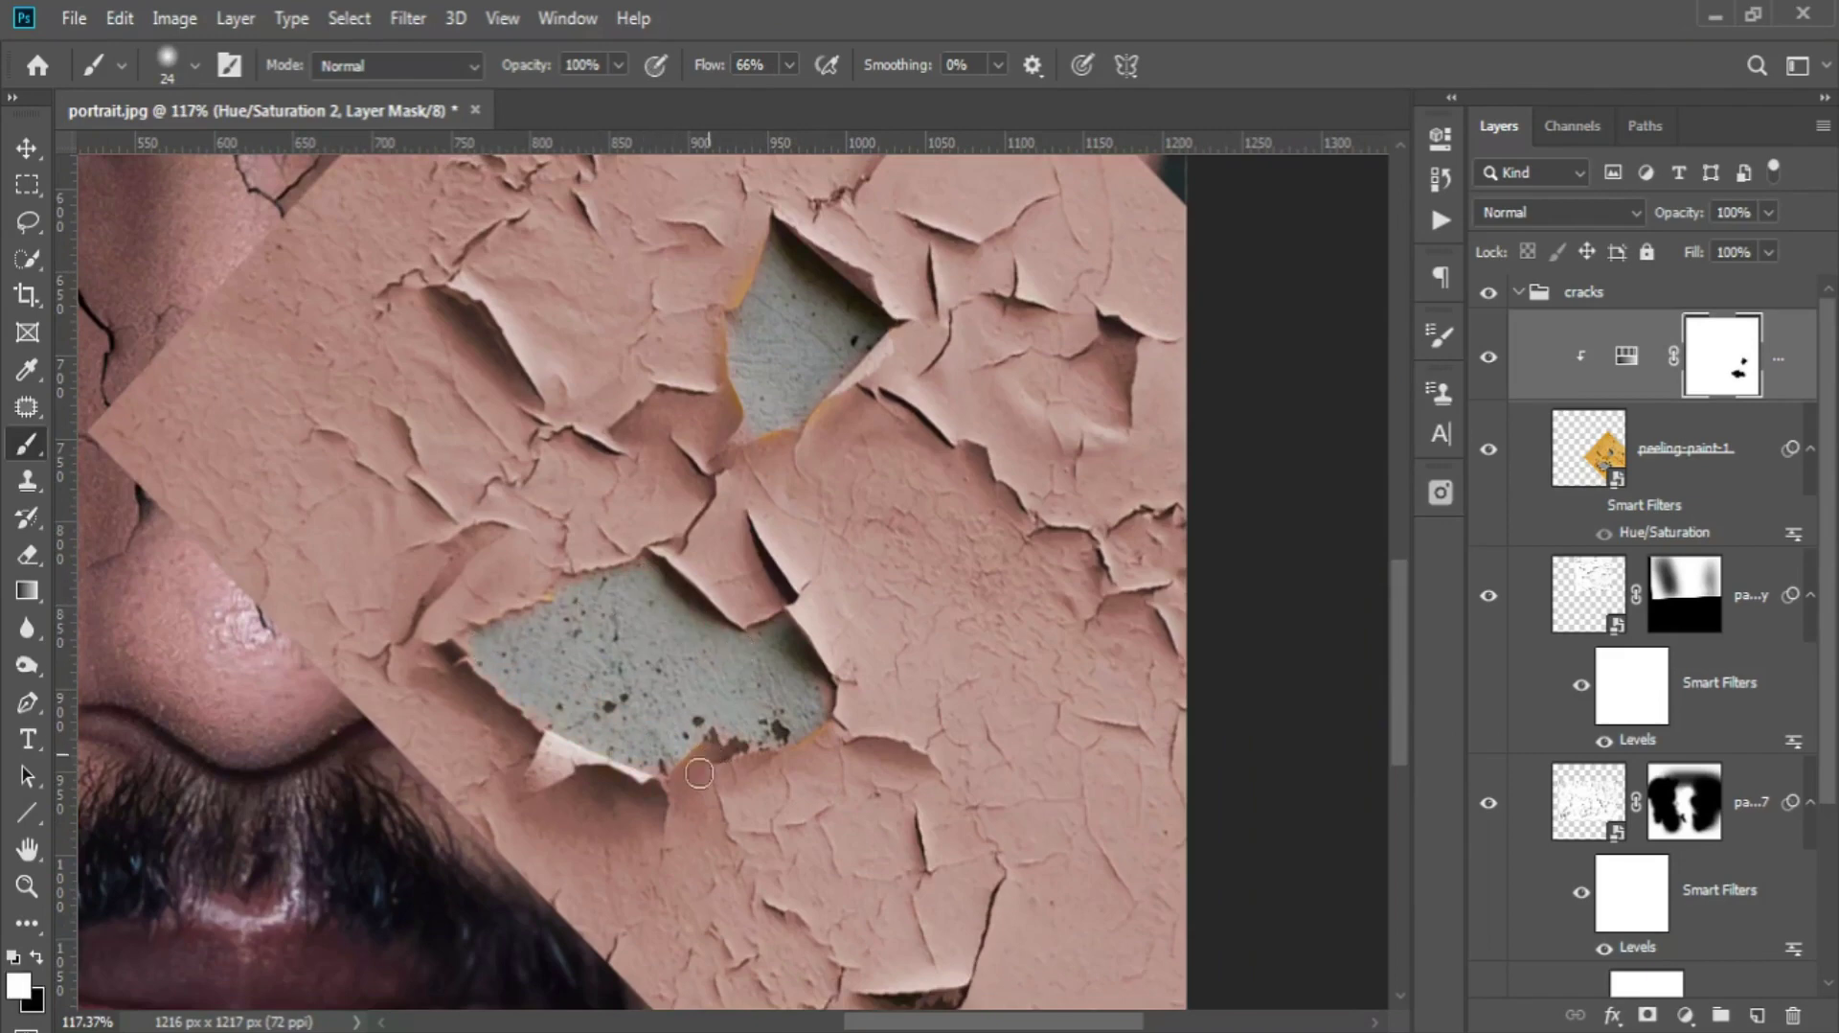
{"action": "key", "text": "ctrl+0"}
{"action": "scroll", "coordinate": [797, 437], "scroll_direction": "up", "scroll_amount": 5}
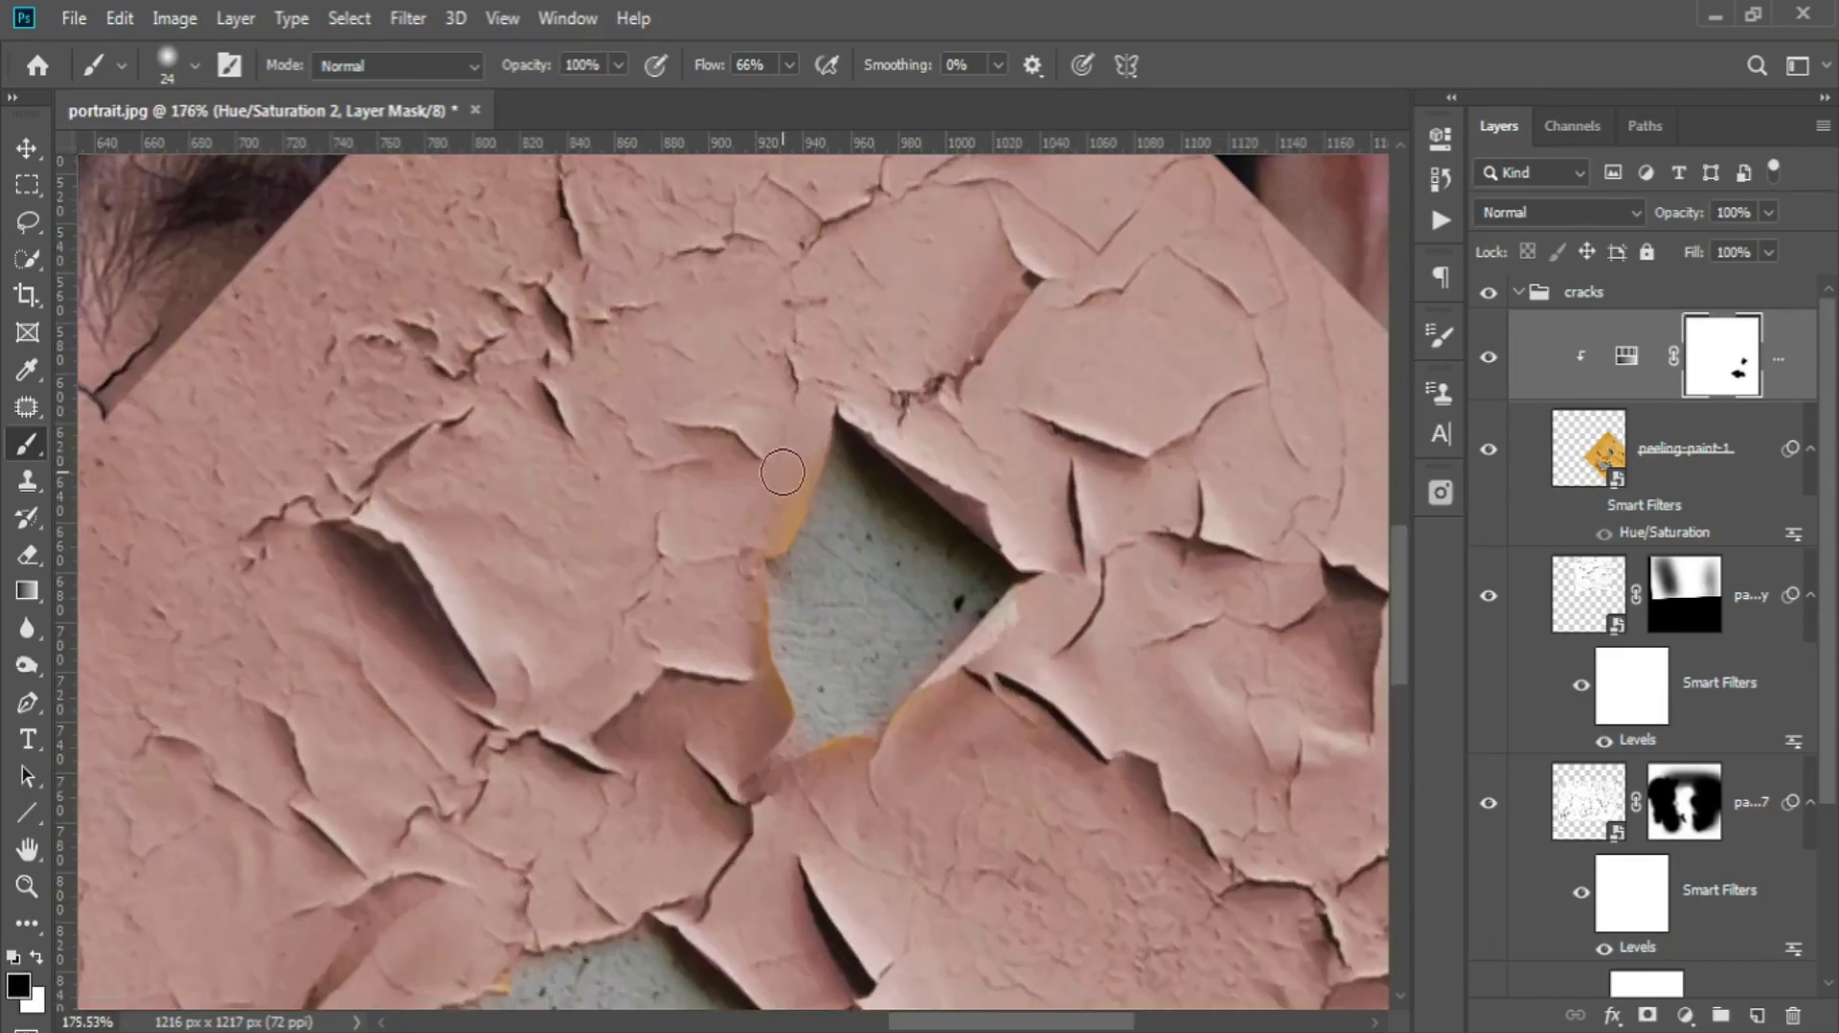
{"action": "key", "text": "x"}
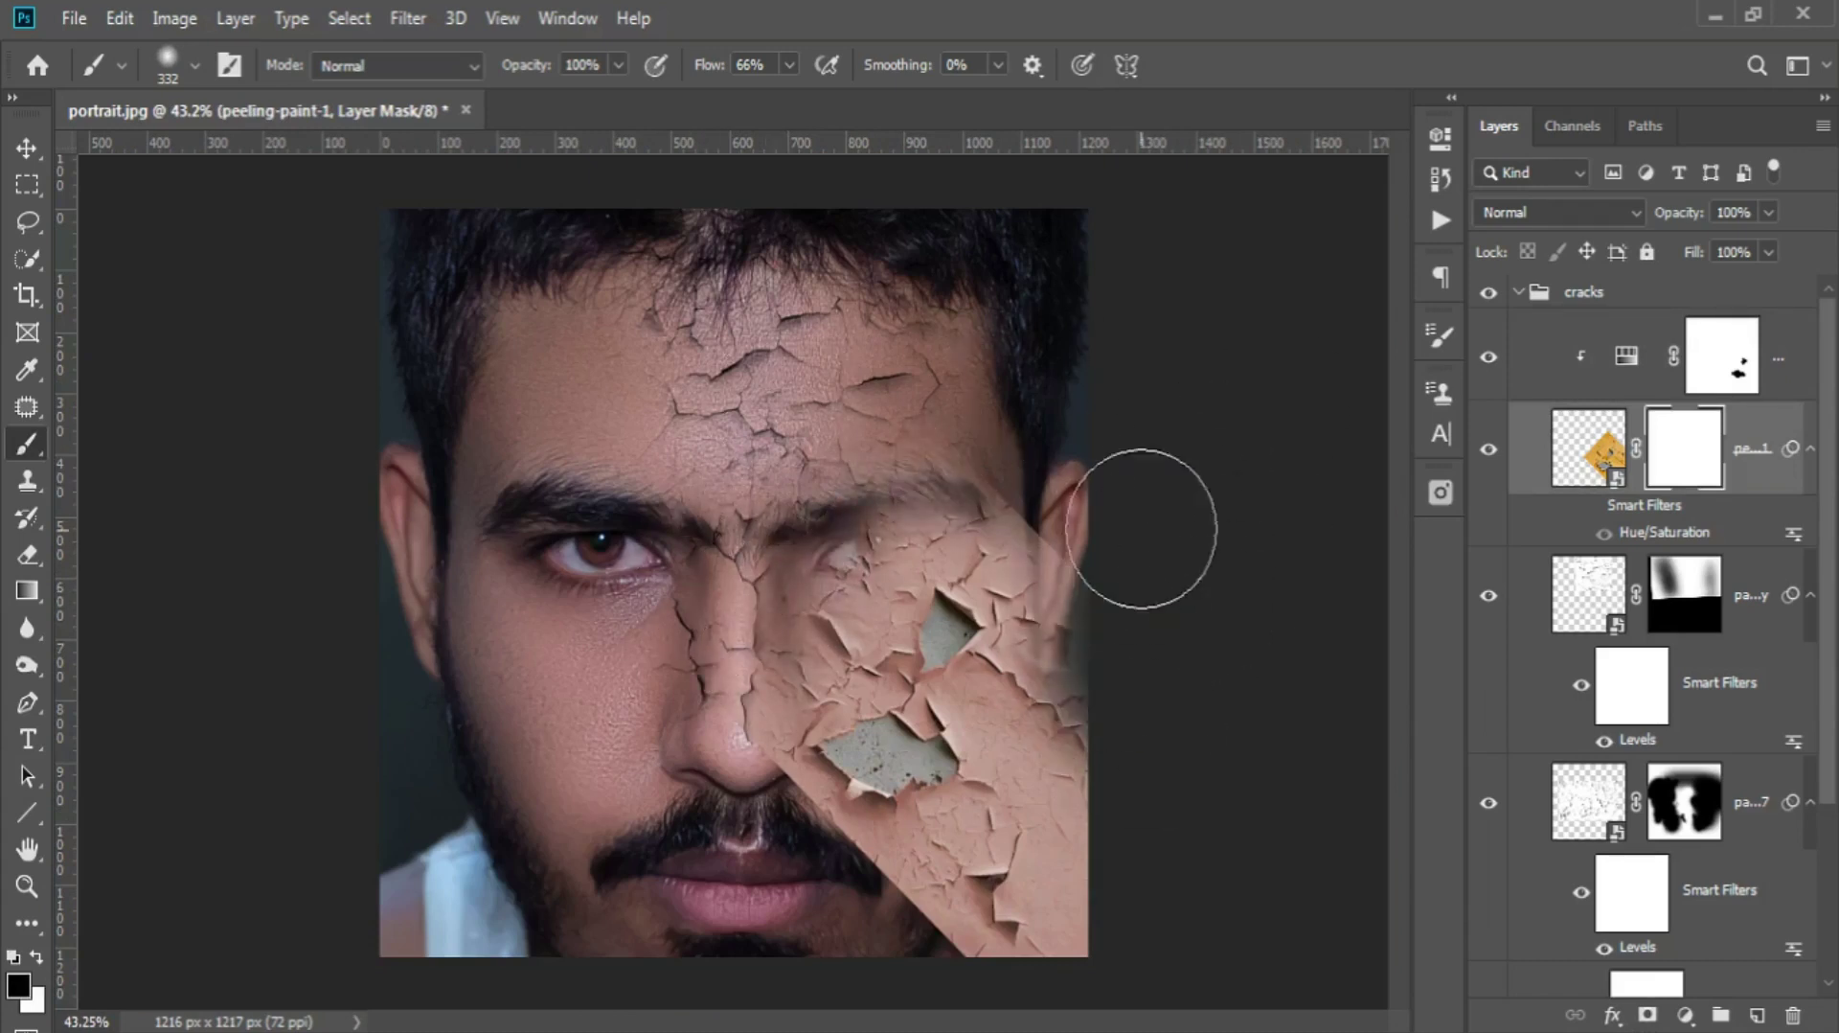
- Mask out peeling paint near the ear, jaw, nose, mustache and right eye, softening cheek edges
{"action": "left_click_drag", "start_coordinate": [1140, 528], "coordinate": [985, 874]}
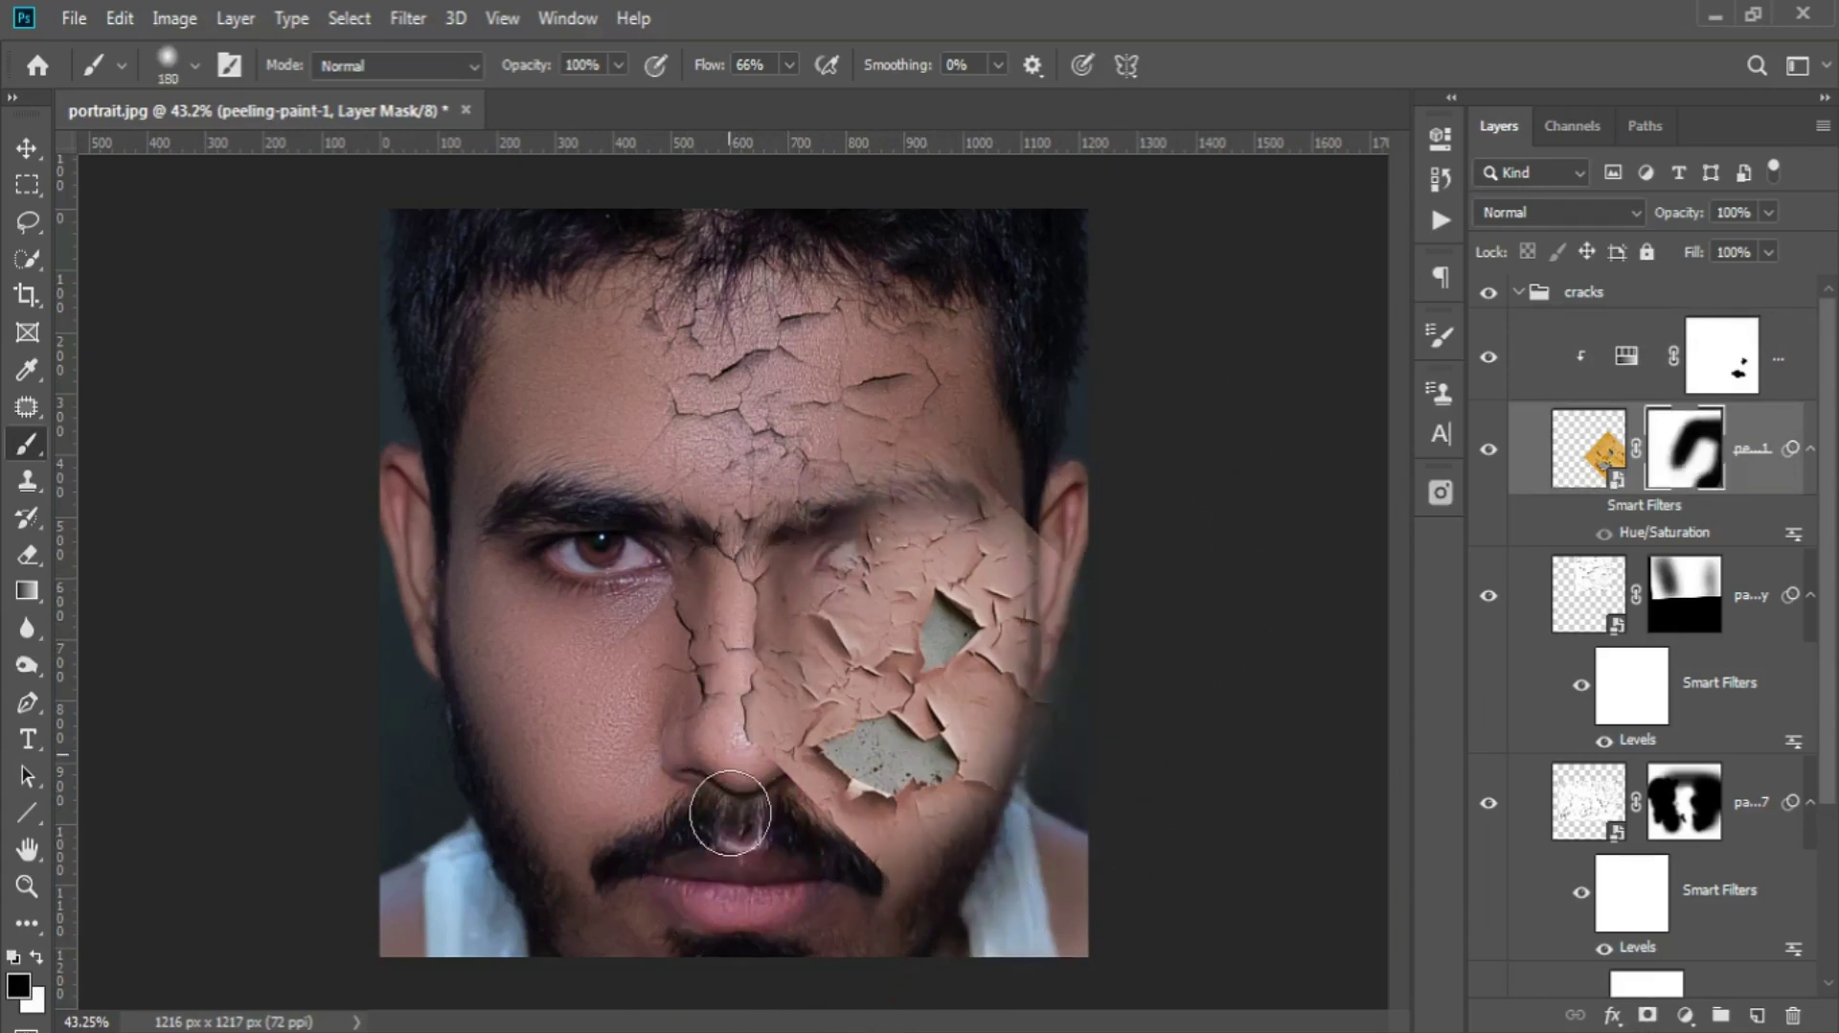
{"action": "left_click_drag", "start_coordinate": [730, 812], "coordinate": [793, 850]}
{"action": "left_click_drag", "start_coordinate": [888, 577], "coordinate": [1016, 613]}
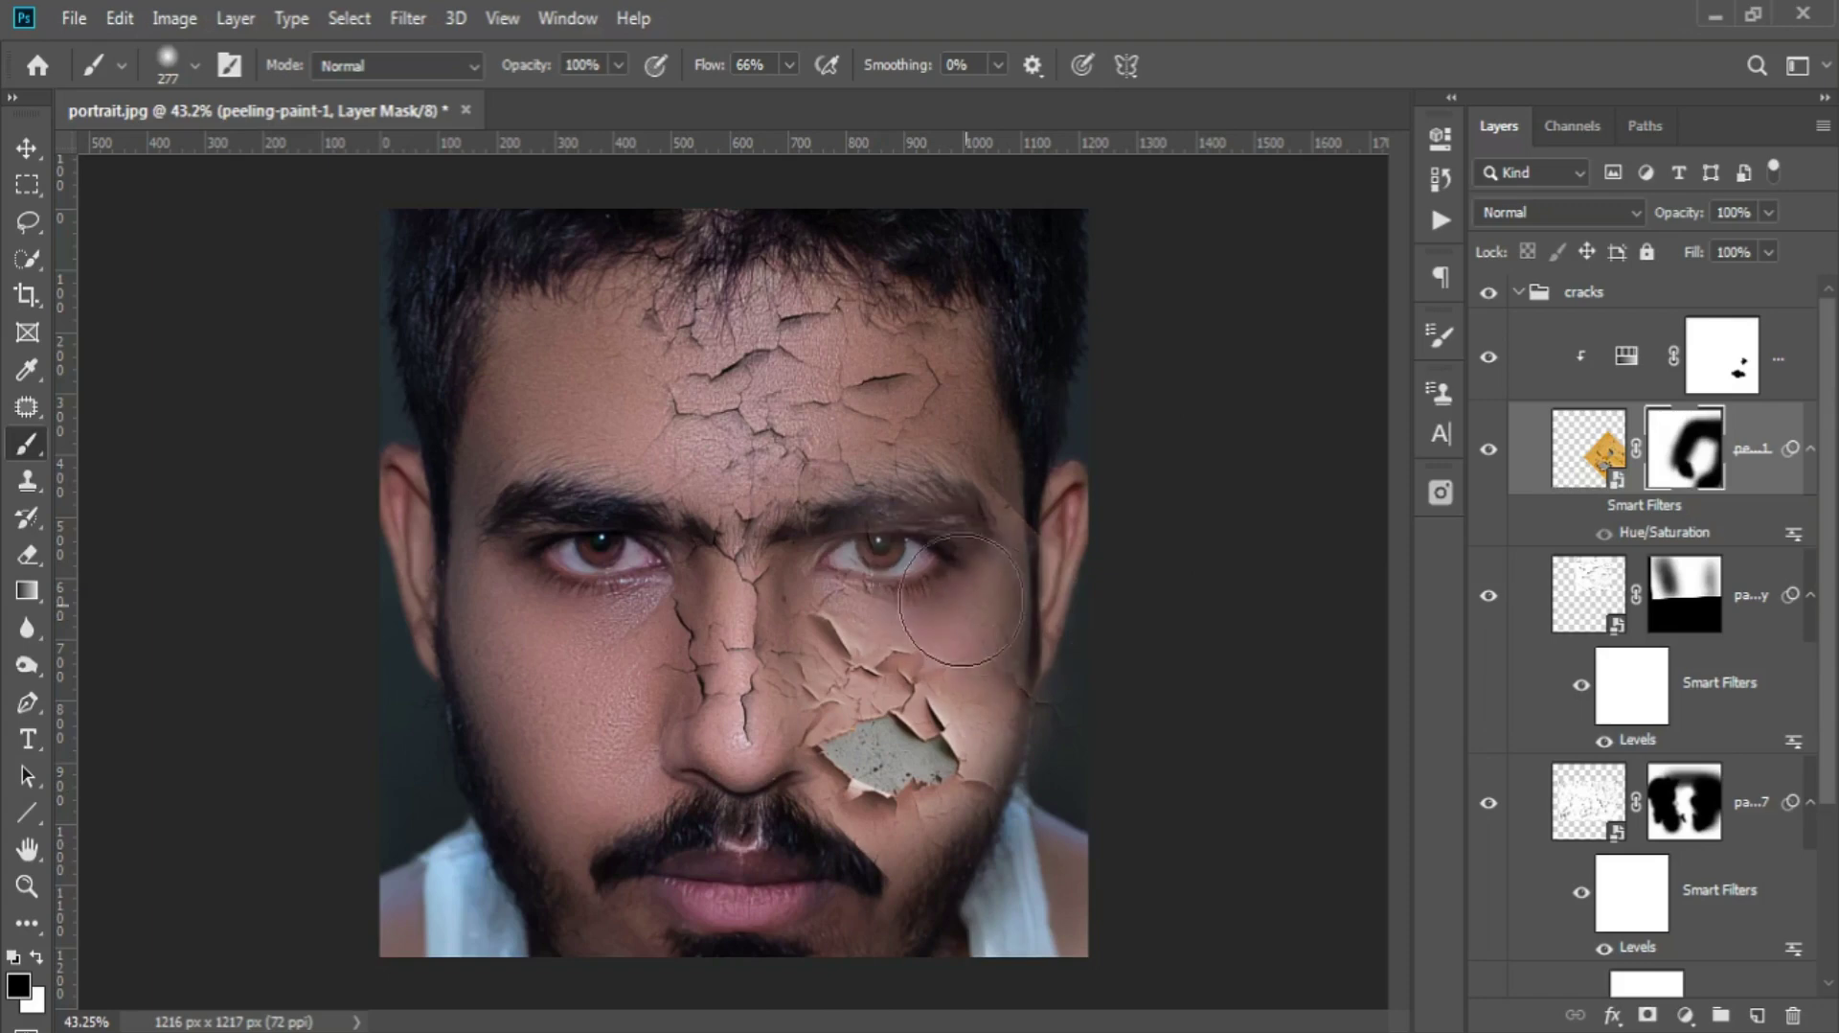
{"action": "key", "text": "bracketright"}
{"action": "key", "text": "bracketright"}
{"action": "key", "text": "bracketright"}
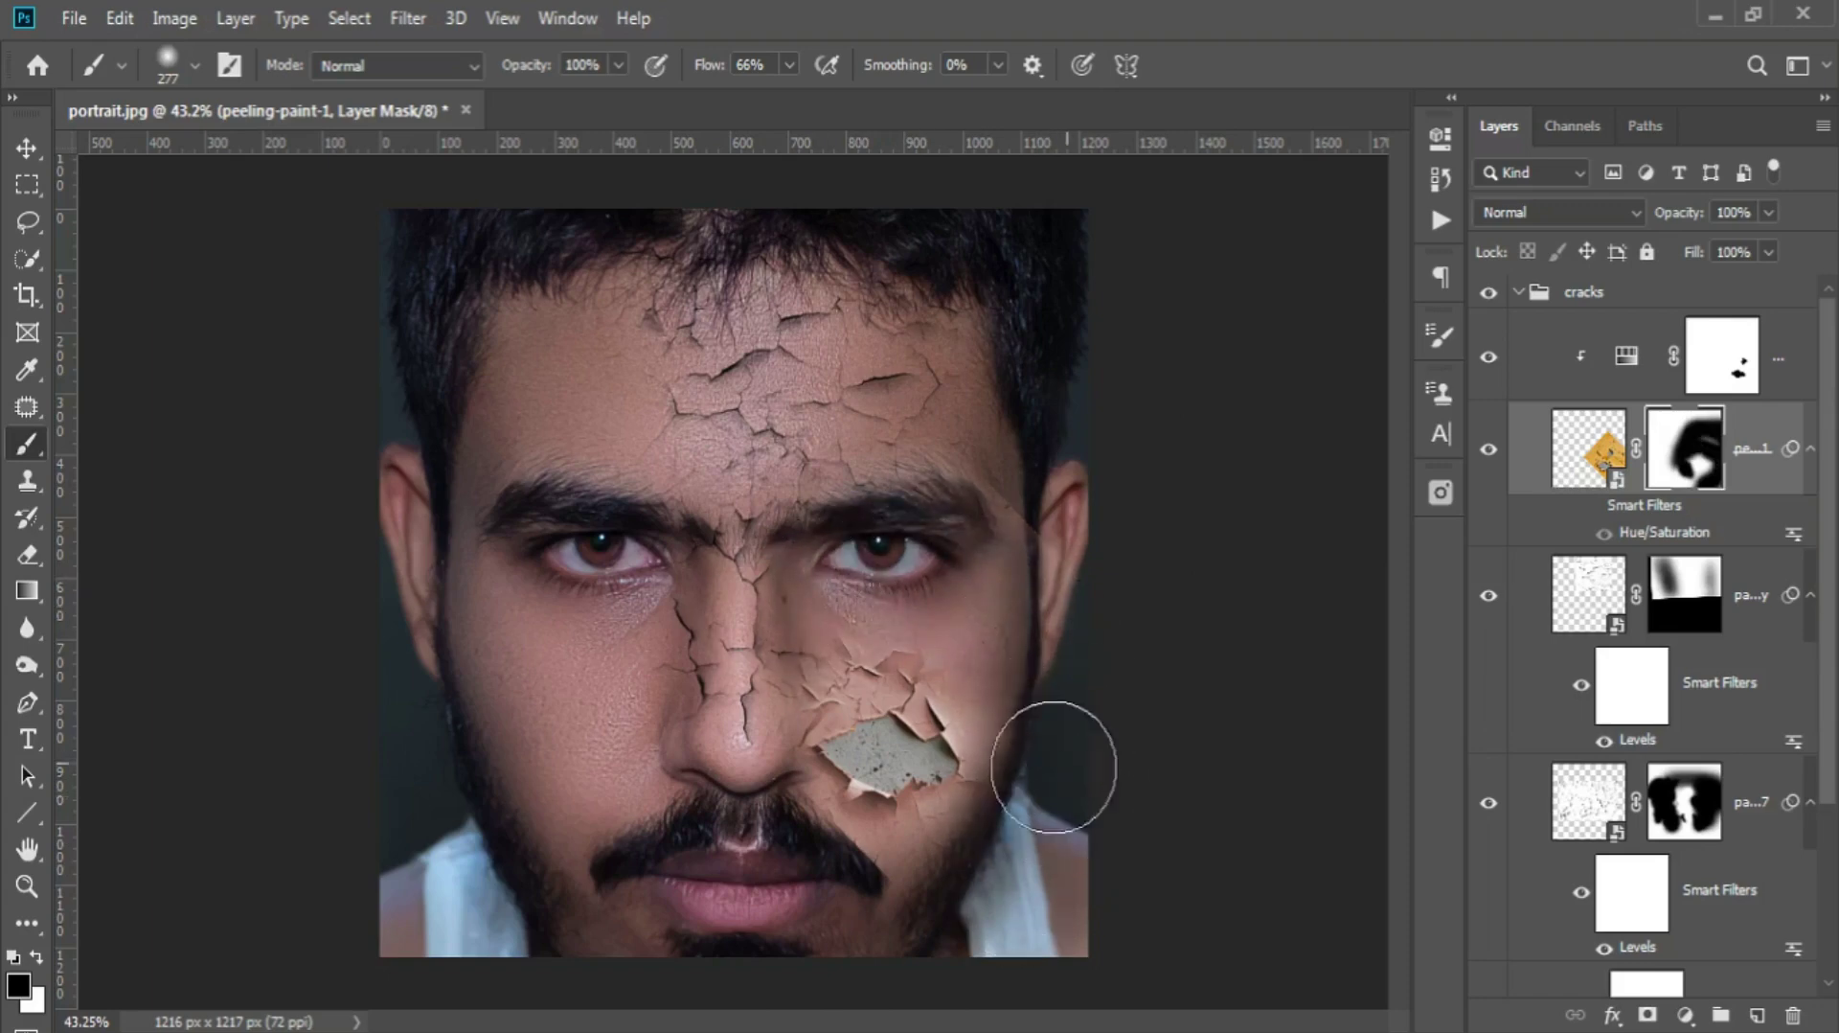
{"action": "left_click_drag", "start_coordinate": [1051, 764], "coordinate": [986, 636]}
- Group the peeling-paint layer with its tint layer and apply a free transform to the group
{"action": "scroll", "coordinate": [1022, 844], "scroll_direction": "up", "scroll_amount": 3}
{"action": "left_click", "coordinate": [1588, 447]}
{"action": "left_click", "coordinate": [1617, 360]}
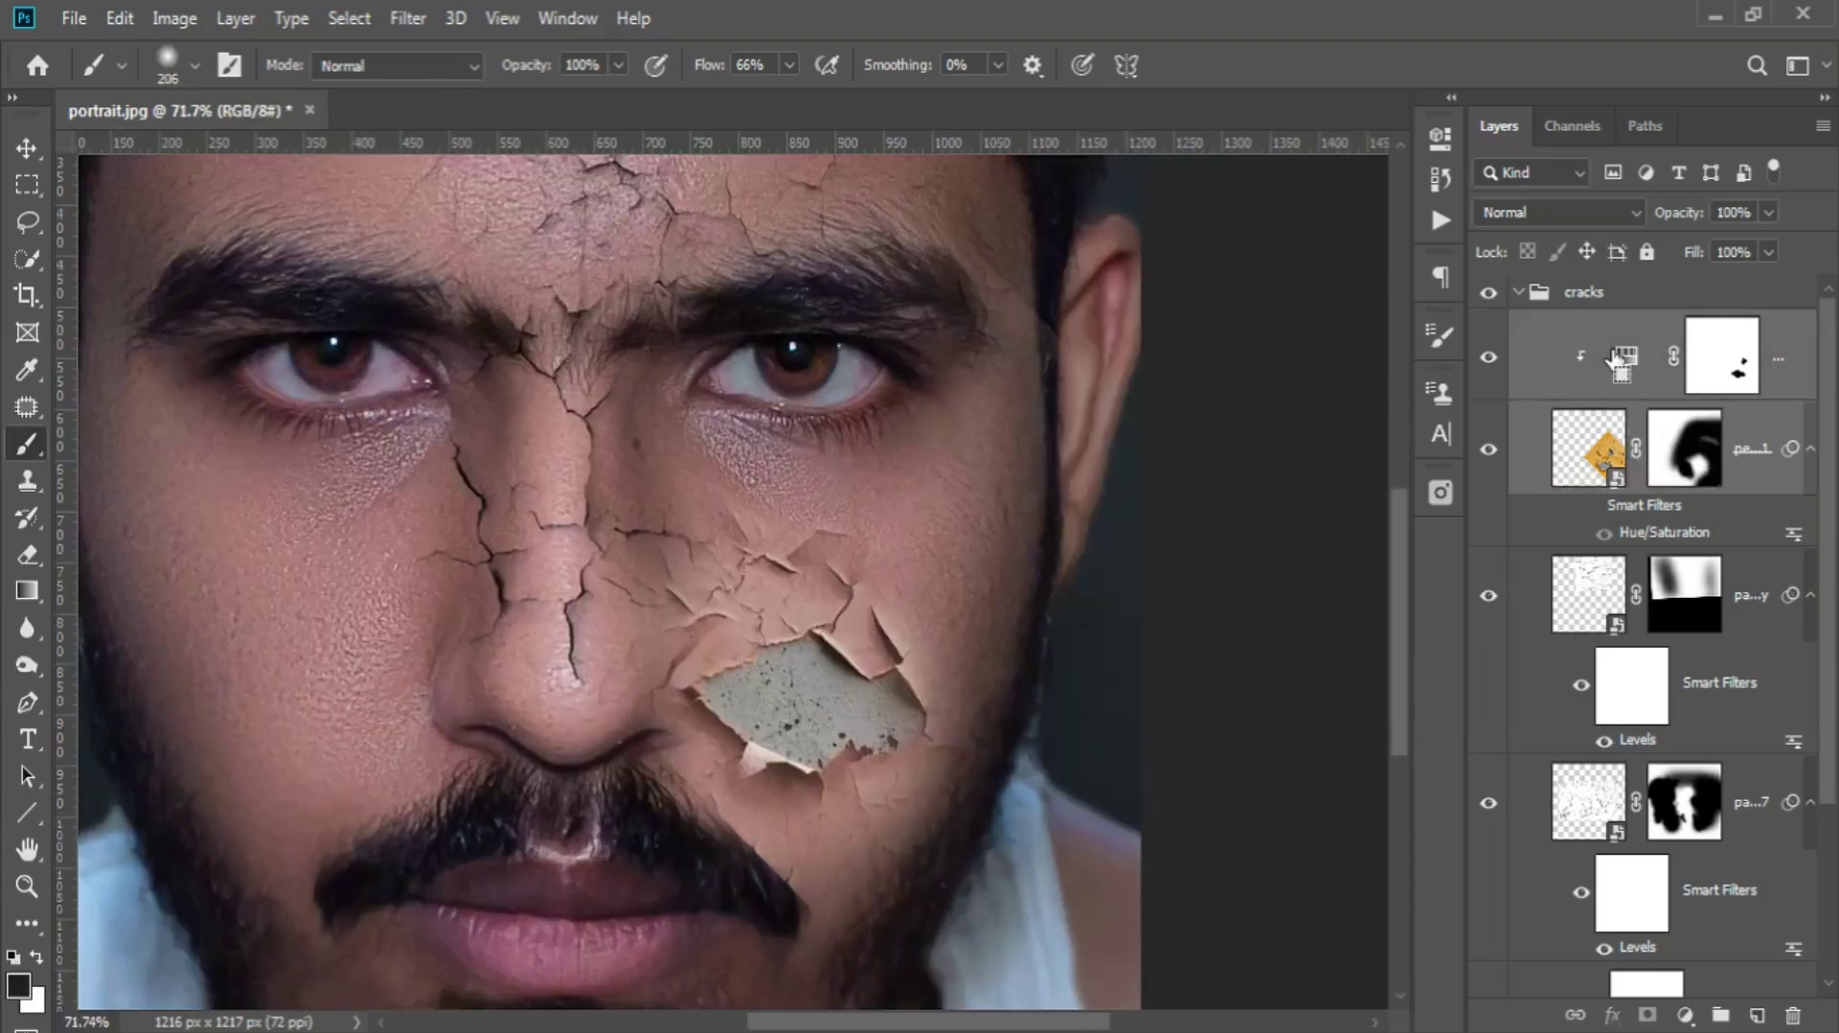
{"action": "key", "text": "ctrl+g"}
{"action": "key", "text": "ctrl+t"}
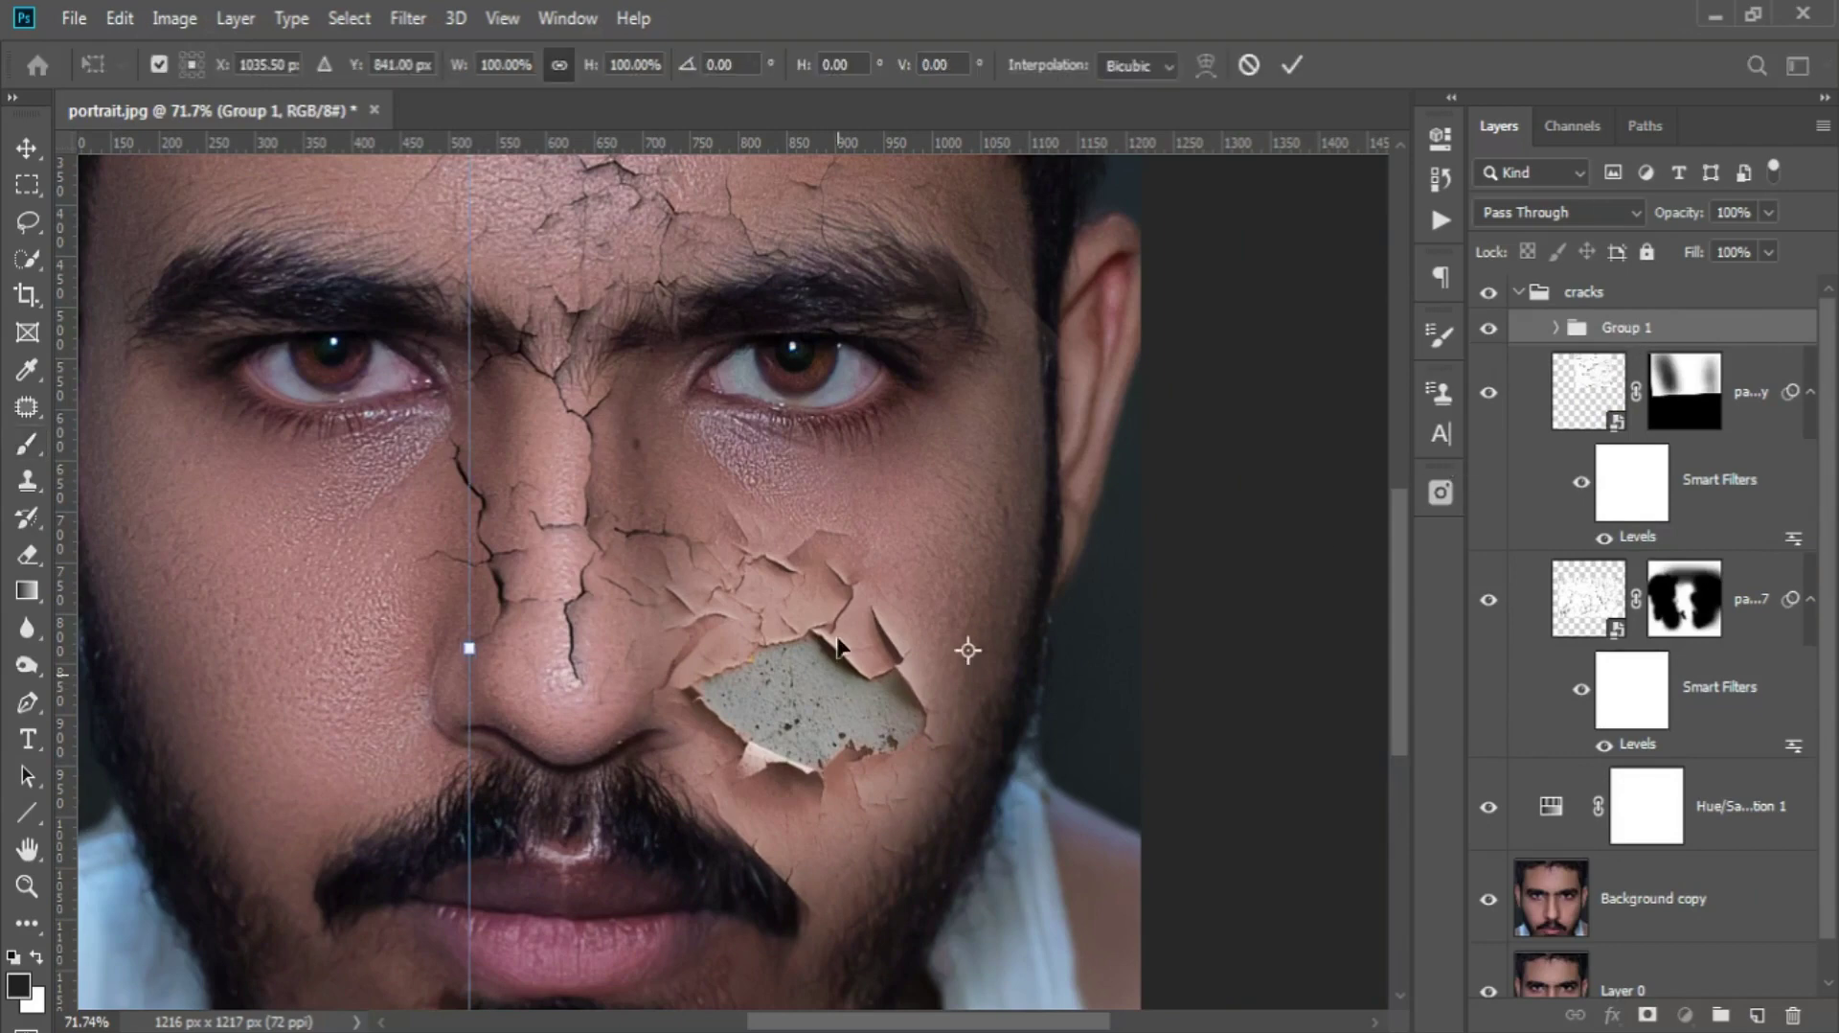
{"action": "key", "text": "Return"}
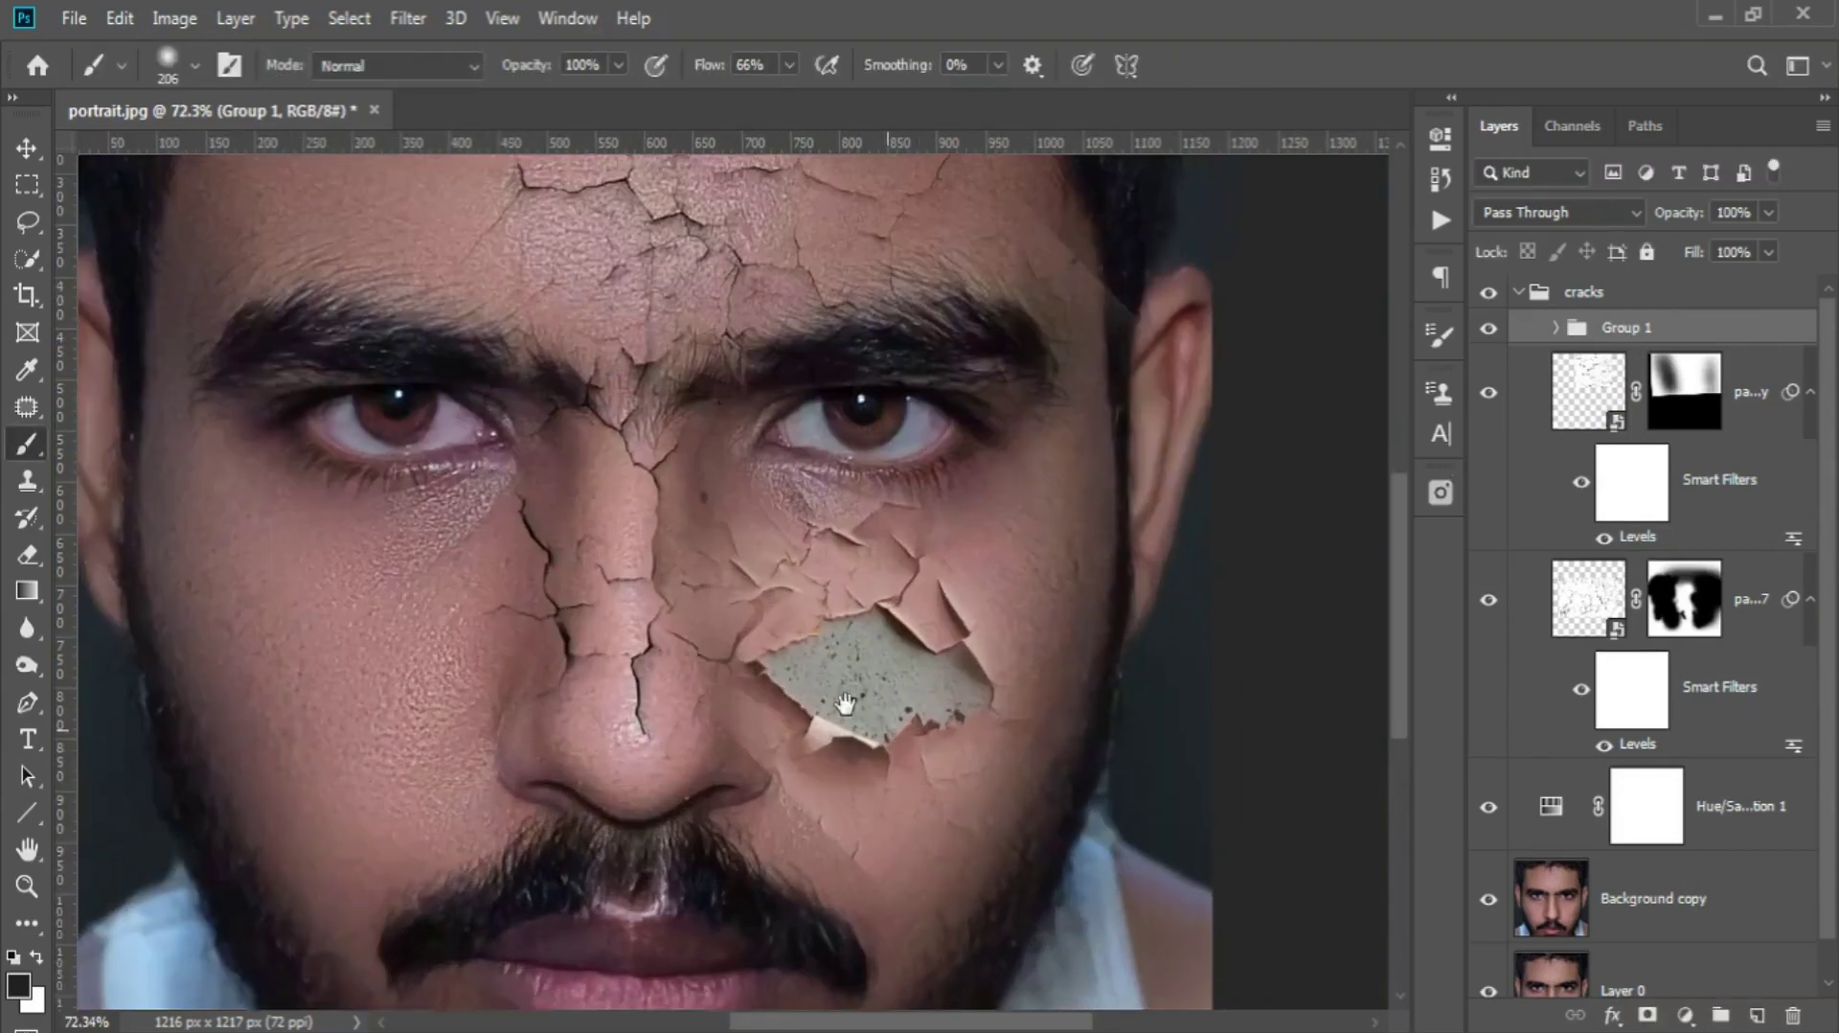
- Expand Group 1, target the peeling-paint-1 layer mask, and set a small black brush
{"action": "left_click_drag", "start_coordinate": [845, 704], "coordinate": [825, 692]}
{"action": "left_click", "coordinate": [1555, 327]}
{"action": "left_click", "coordinate": [1722, 483]}
{"action": "key", "text": "x"}
{"action": "left_click", "coordinate": [776, 819]}
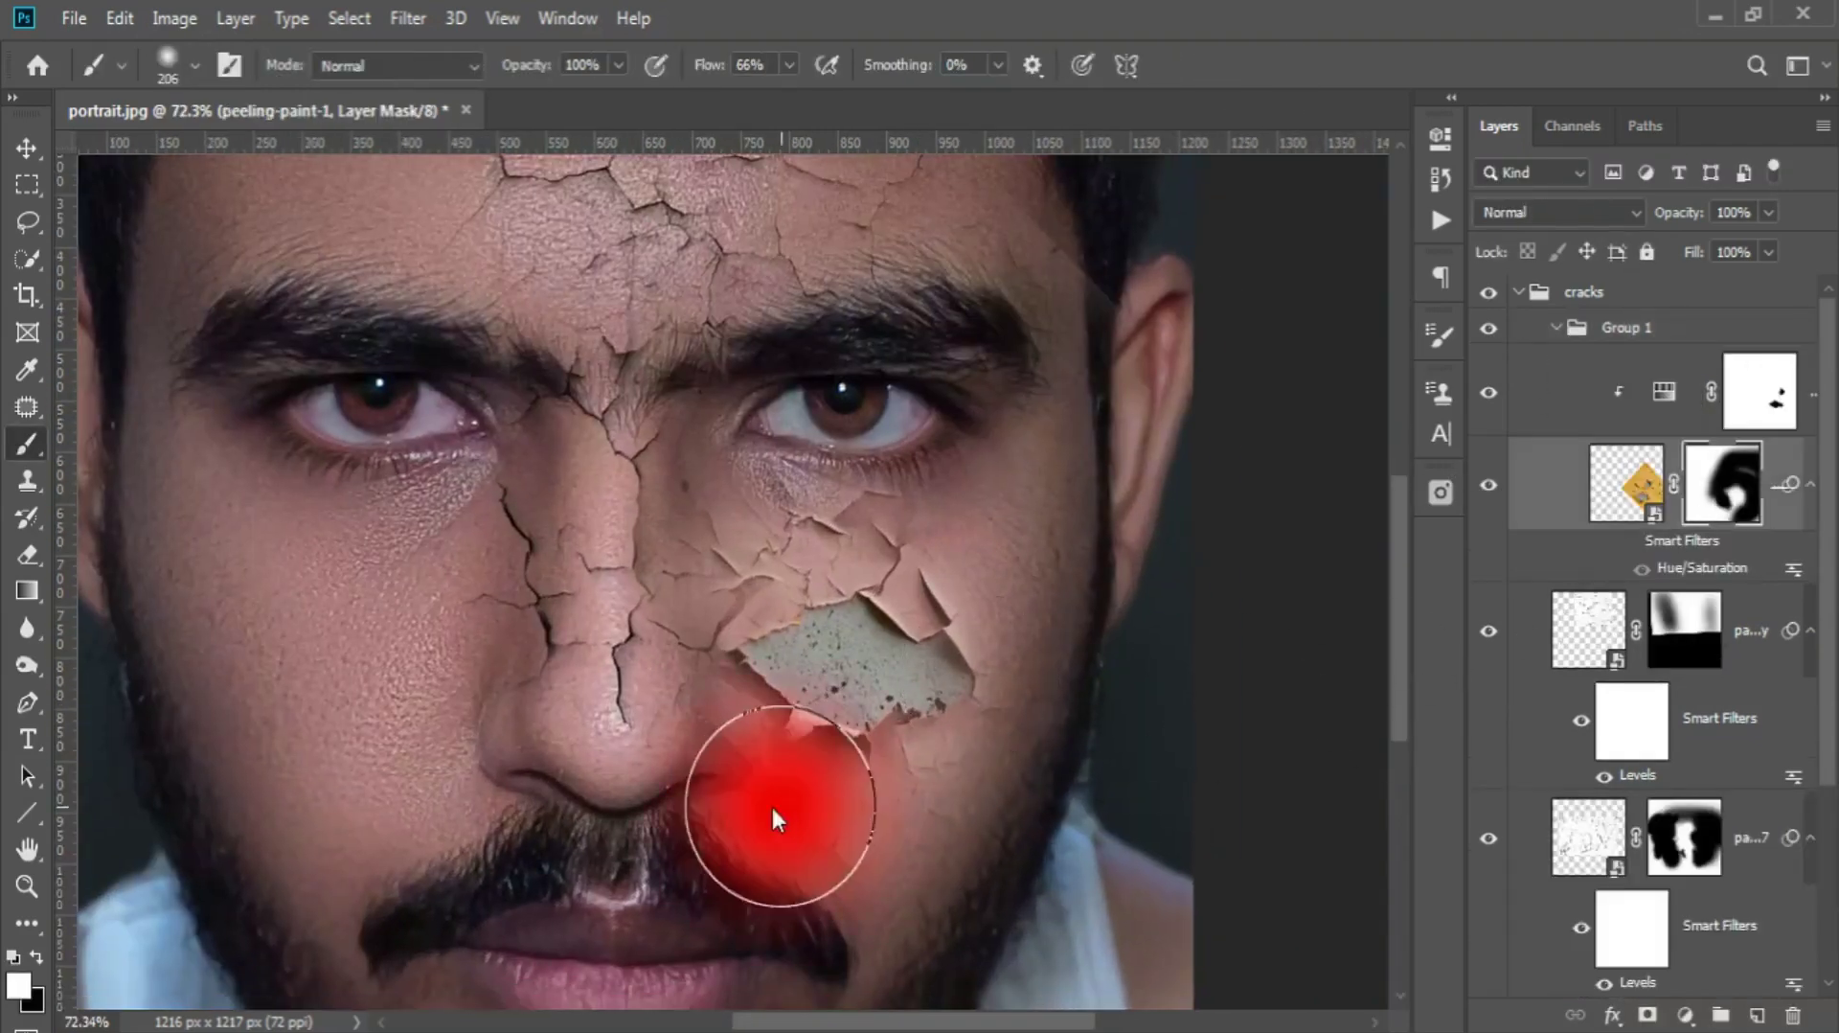
{"action": "left_click_drag", "start_coordinate": [775, 819], "coordinate": [670, 694]}
{"action": "key", "text": "x"}
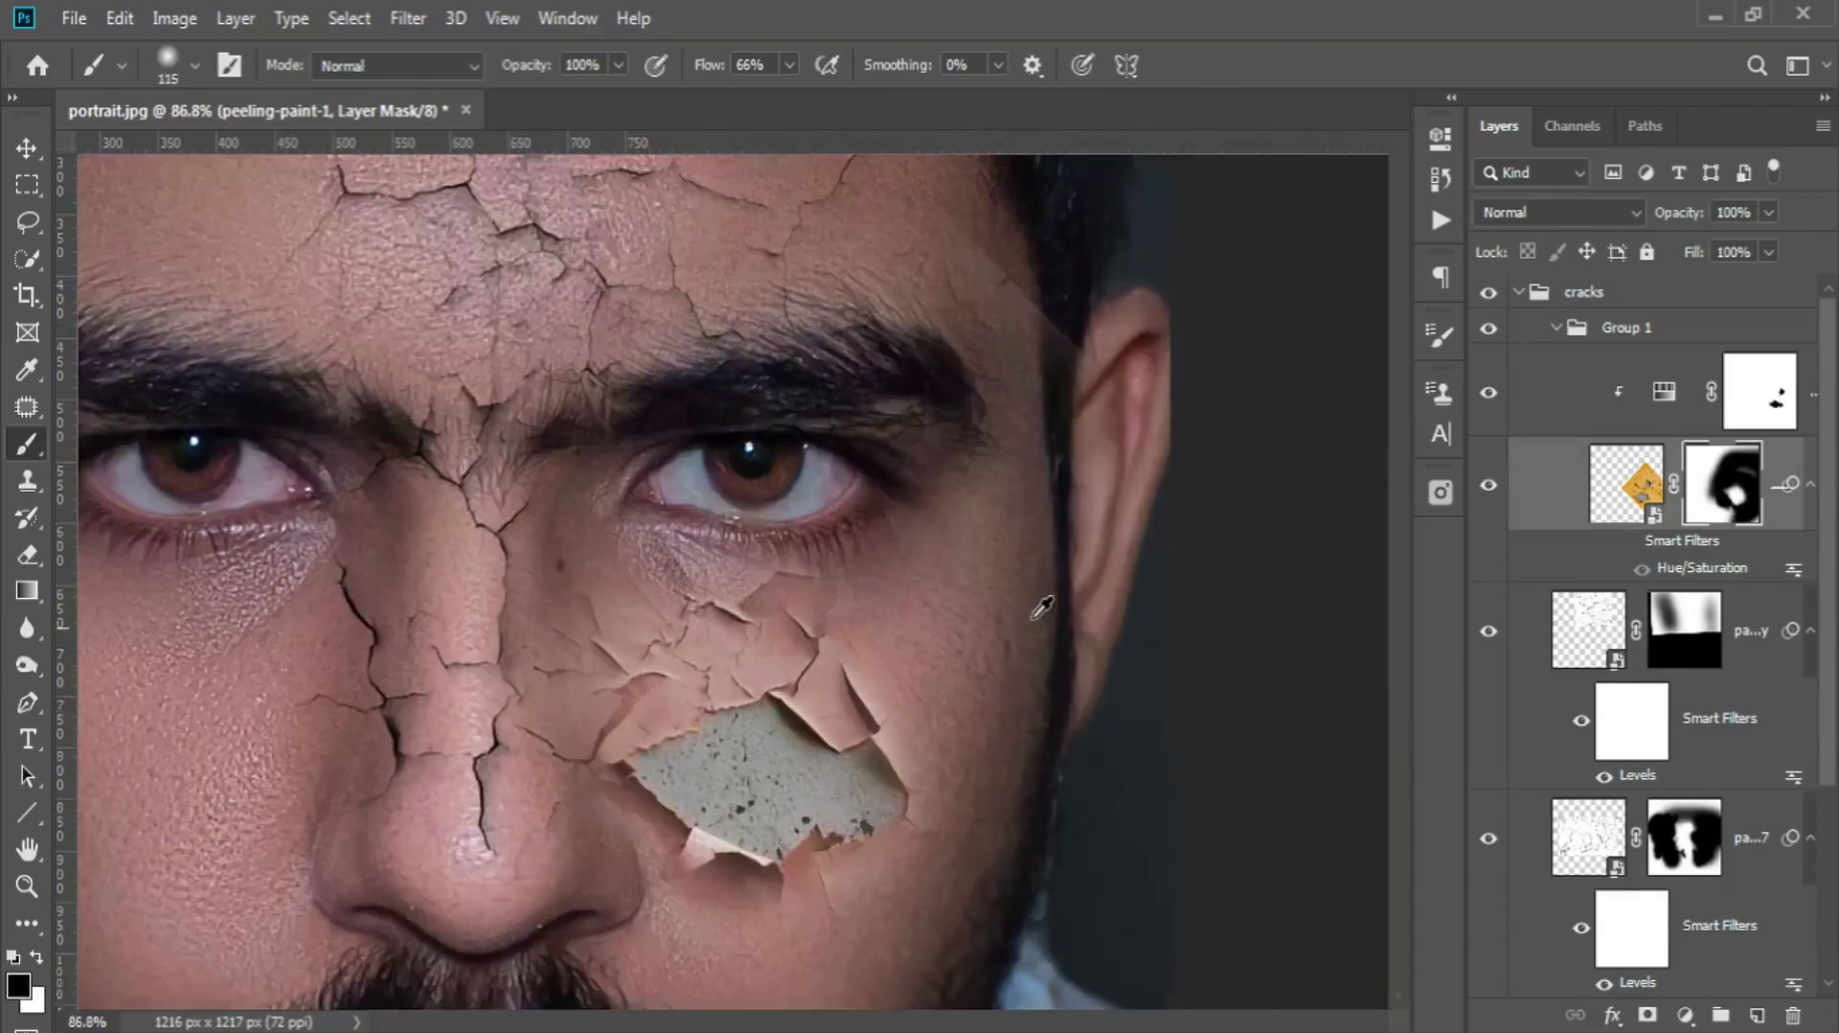
- Paint black with a lower-flow brush to hide the cracks on the cheek below the eye
{"action": "scroll", "coordinate": [1035, 575], "scroll_direction": "up", "scroll_amount": 1}
{"action": "scroll", "coordinate": [1038, 607], "scroll_direction": "up", "scroll_amount": 2}
{"action": "left_click_drag", "start_coordinate": [426, 632], "coordinate": [661, 671]}
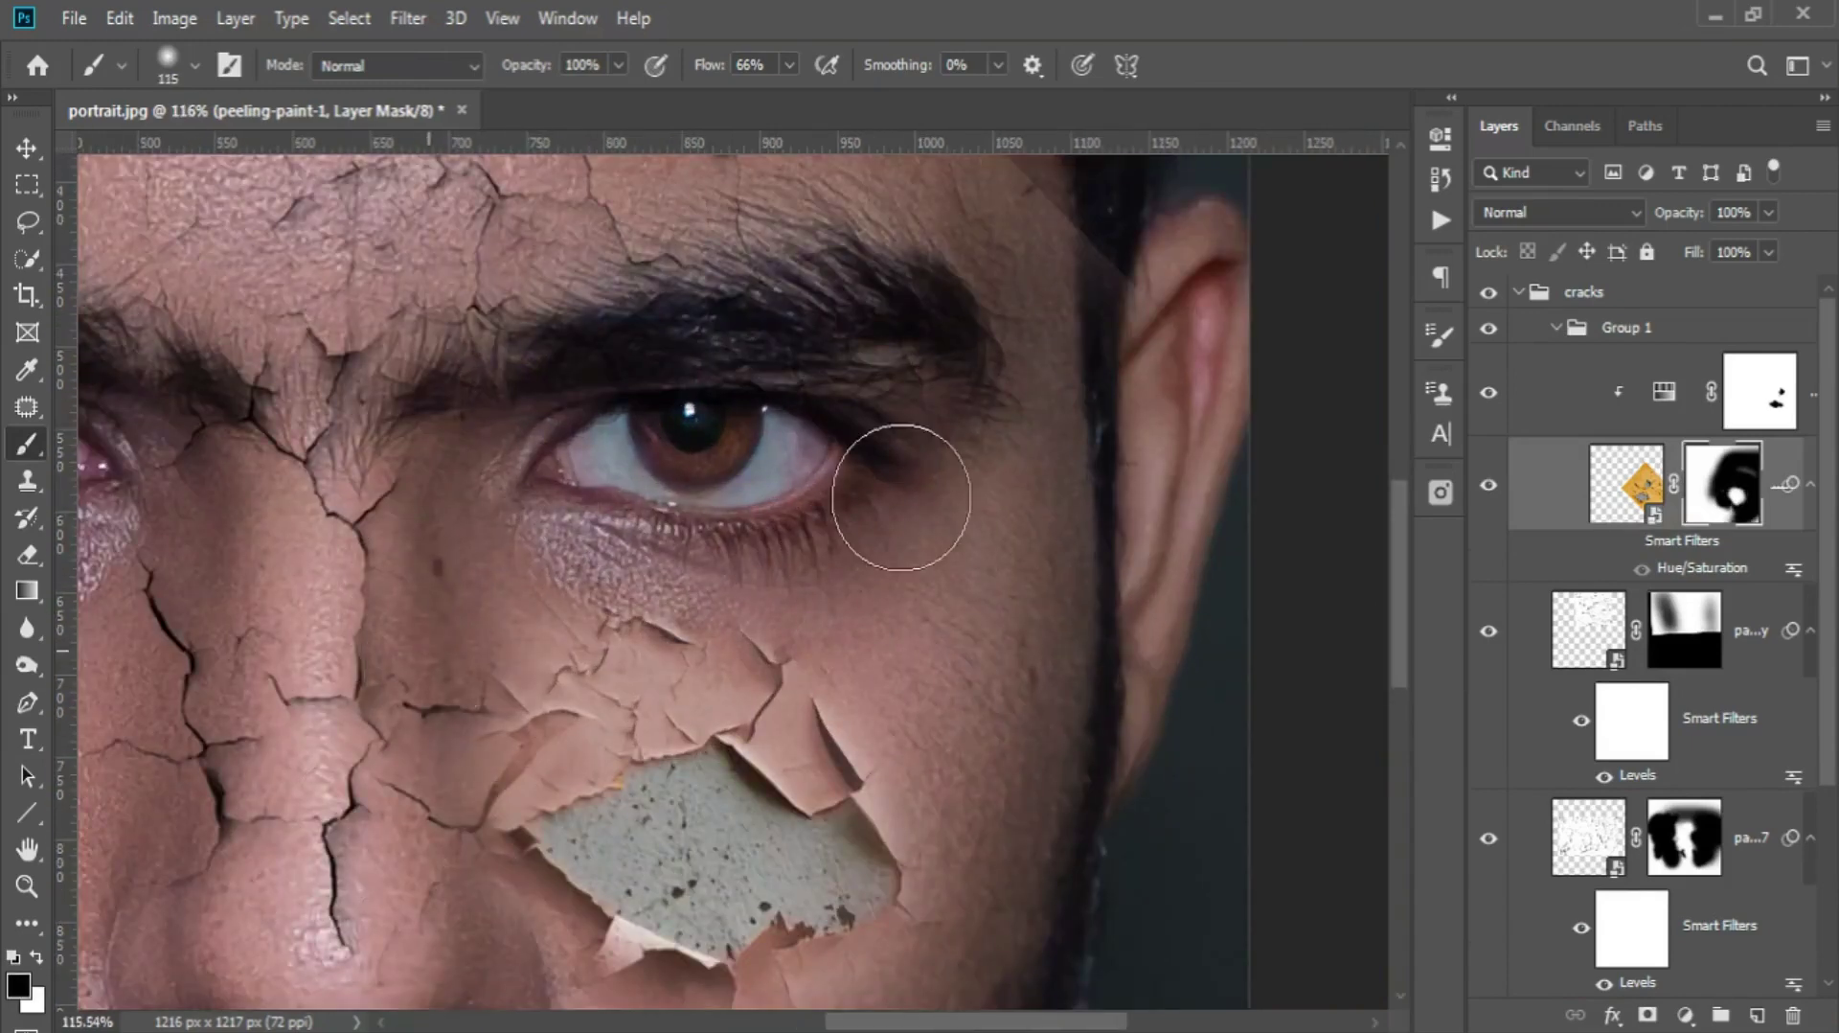
{"action": "left_click_drag", "start_coordinate": [708, 64], "coordinate": [557, 91]}
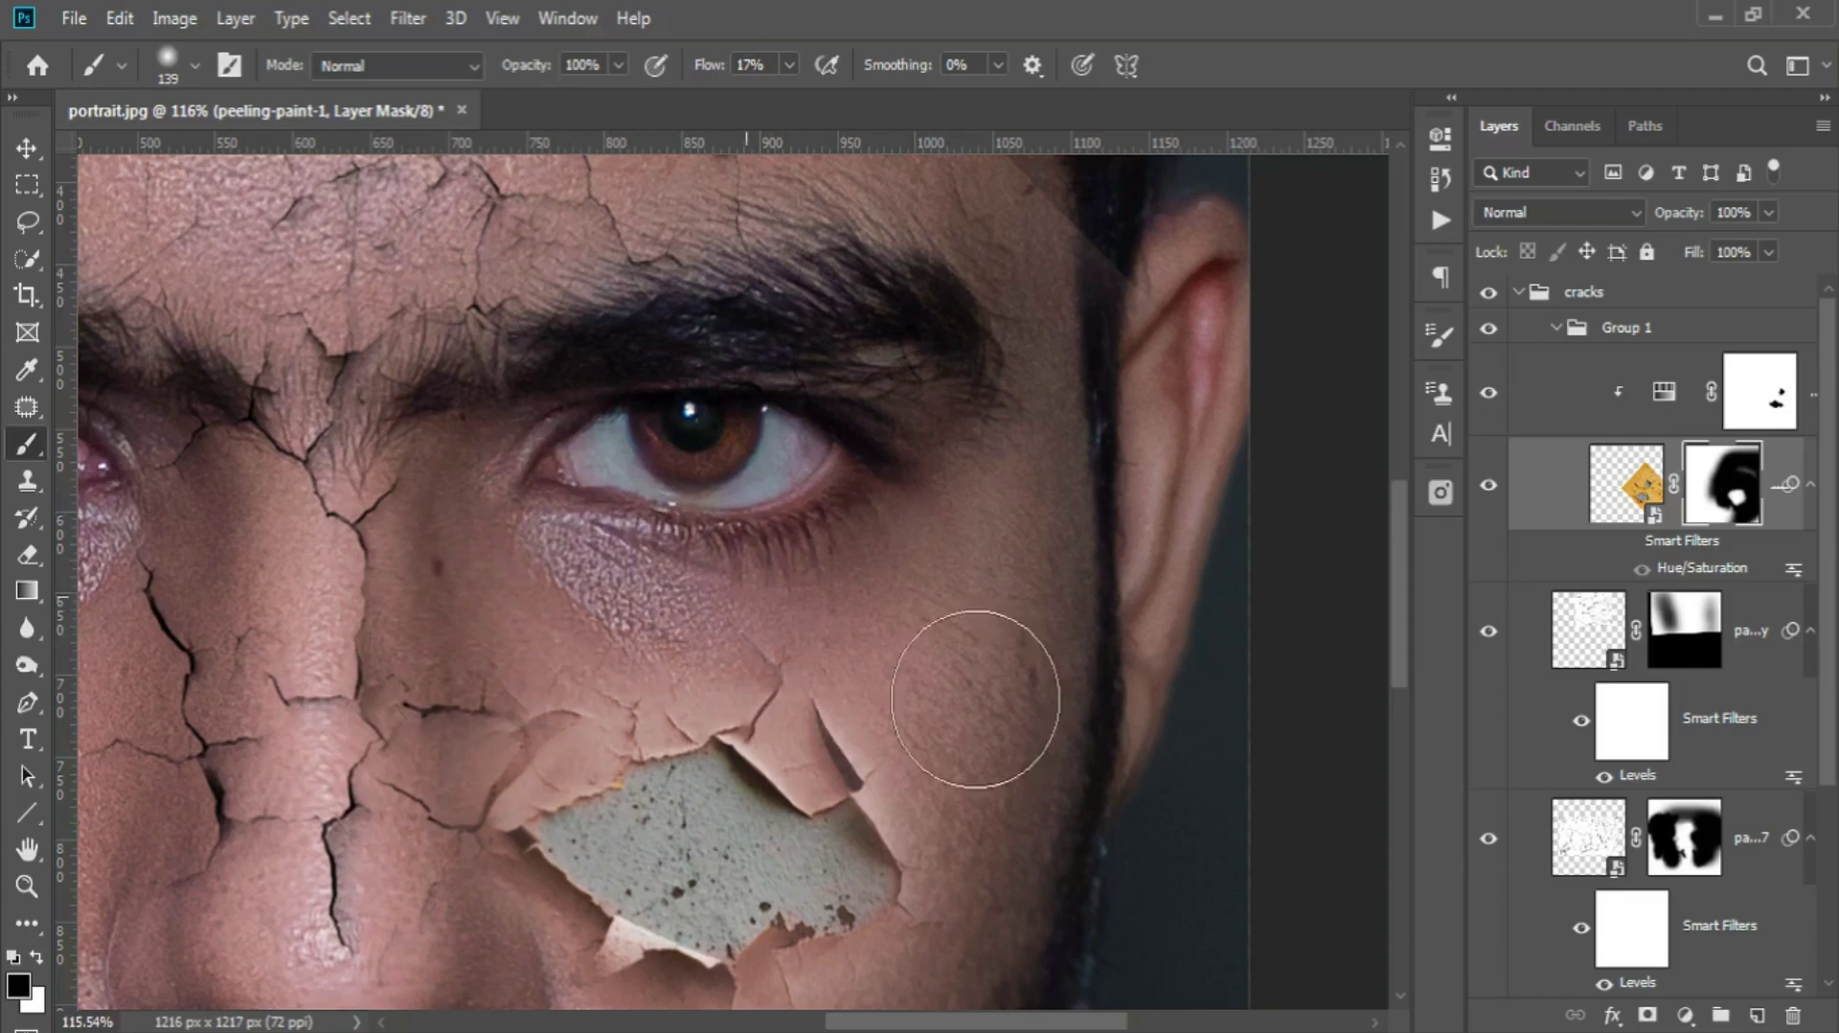
{"action": "scroll", "coordinate": [973, 684], "scroll_direction": "up", "scroll_amount": 1}
{"action": "left_click_drag", "start_coordinate": [808, 553], "coordinate": [690, 536]}
{"action": "scroll", "coordinate": [676, 529], "scroll_direction": "down", "scroll_amount": 3}
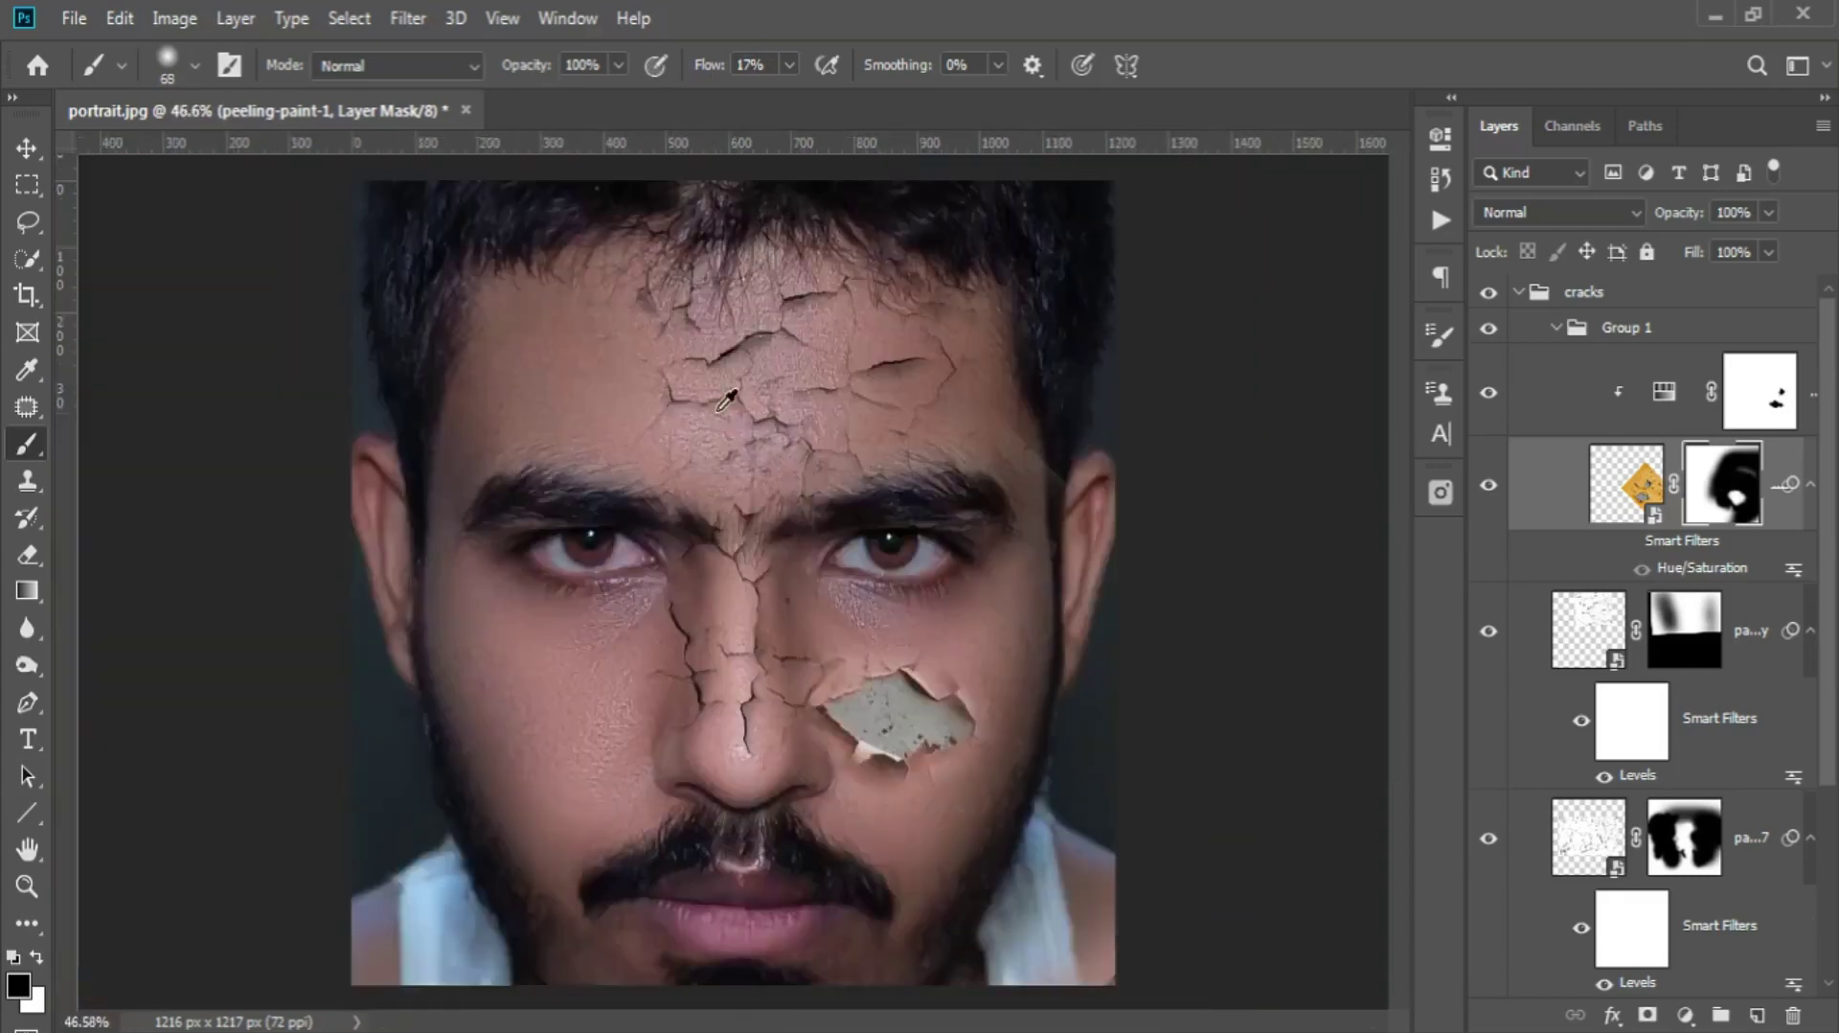
{"action": "scroll", "coordinate": [993, 817], "scroll_direction": "up", "scroll_amount": 2}
- Paint white on the mask to reveal more crack texture around and right of the patch
{"action": "left_click_drag", "start_coordinate": [958, 742], "coordinate": [1044, 891]}
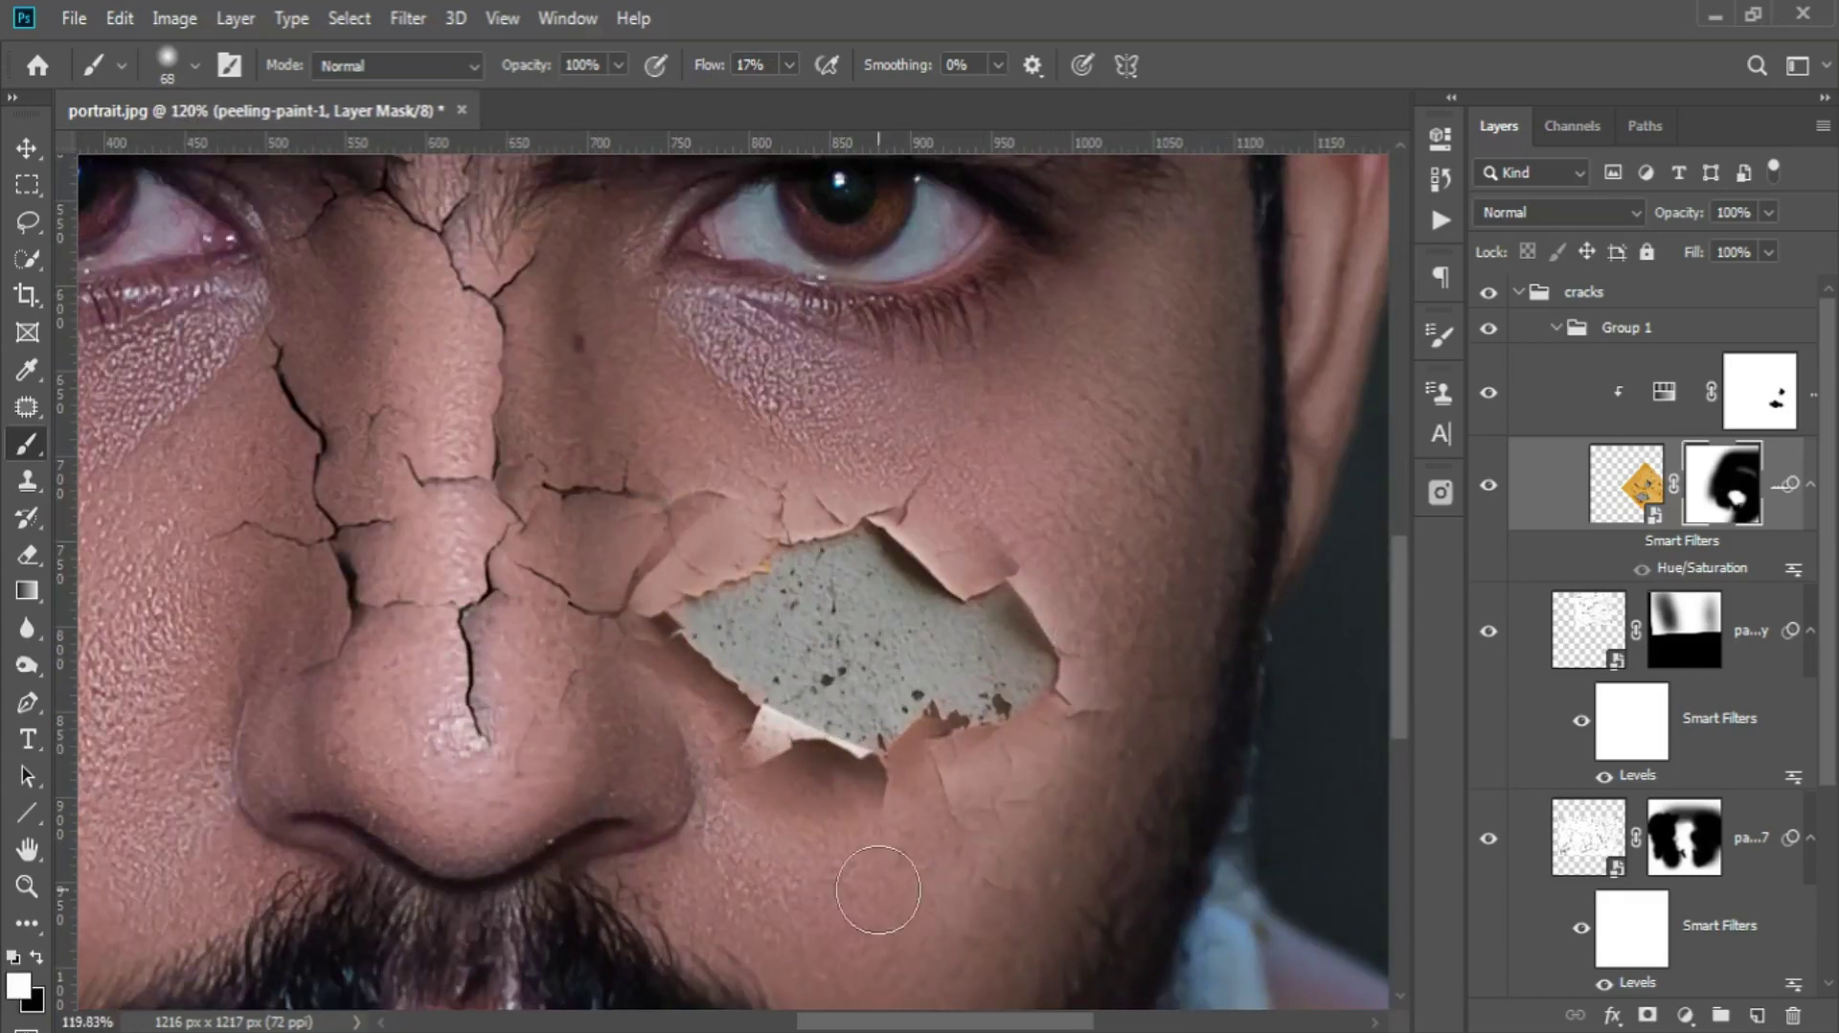
{"action": "key", "text": "x"}
{"action": "scroll", "coordinate": [817, 594], "scroll_direction": "up", "scroll_amount": 2}
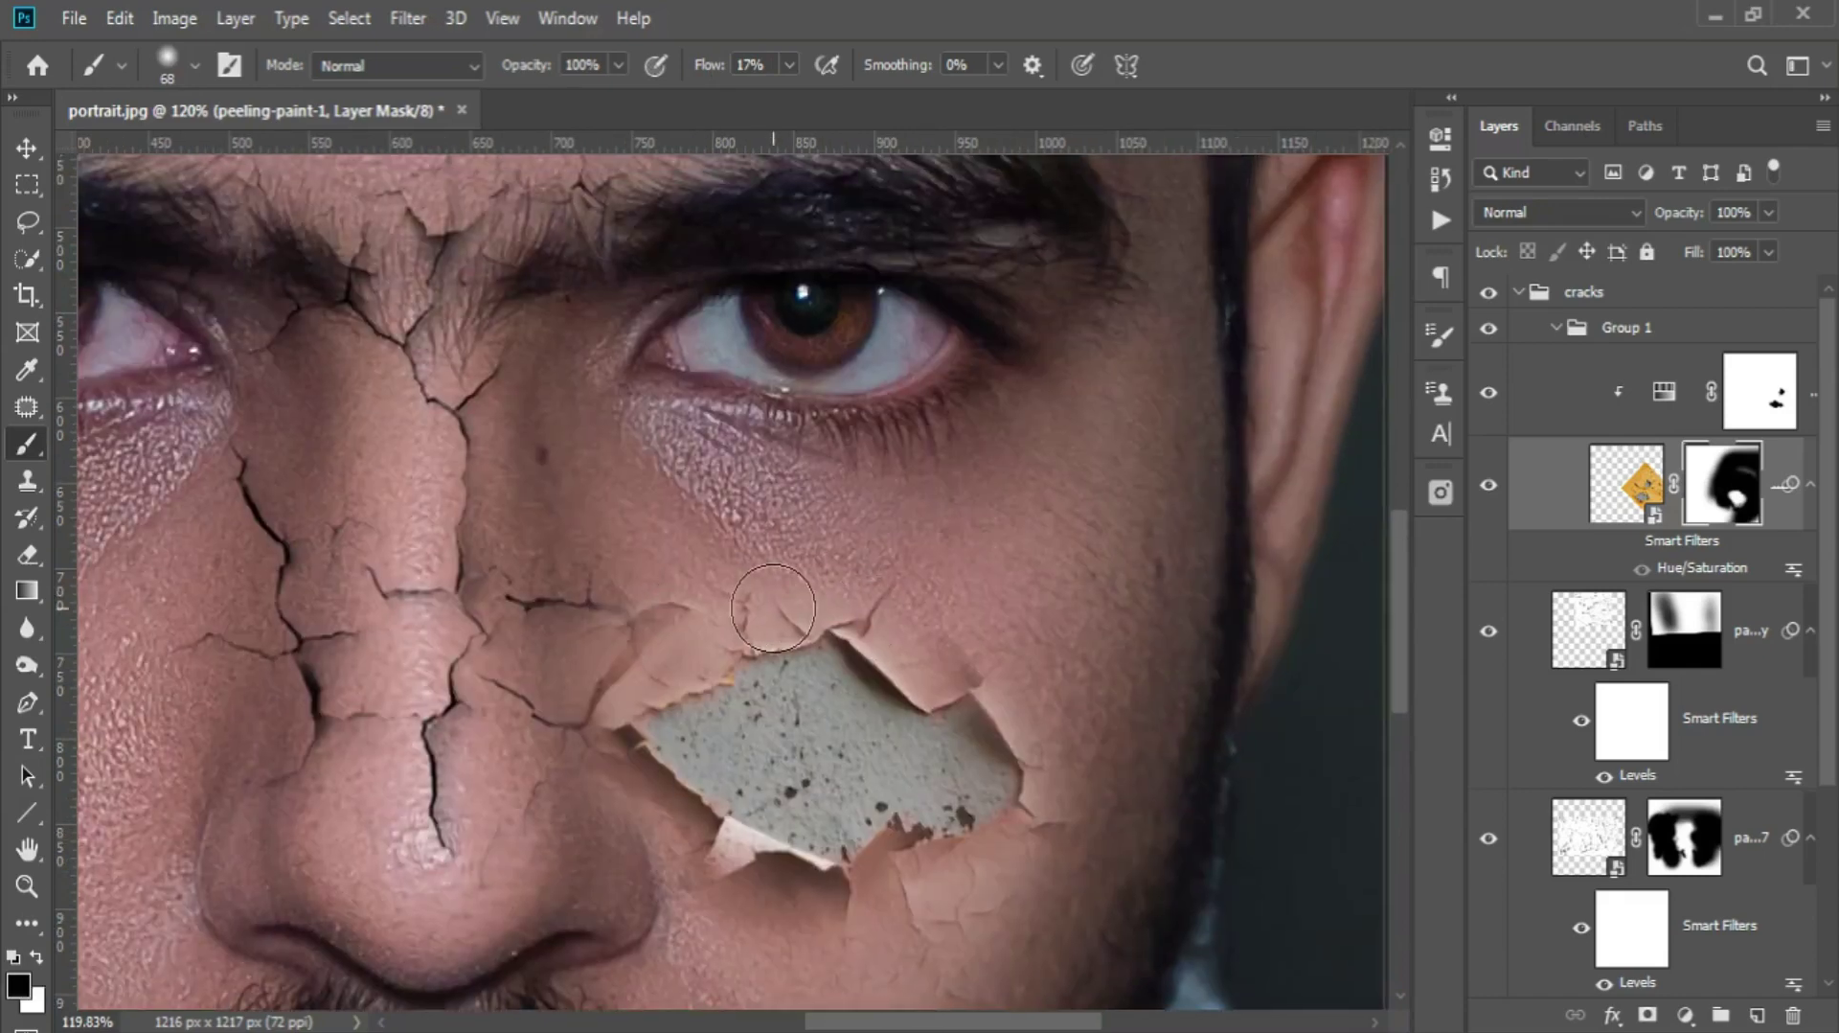
{"action": "key", "text": "x"}
{"action": "left_click_drag", "start_coordinate": [948, 632], "coordinate": [1006, 900]}
{"action": "scroll", "coordinate": [1006, 862], "scroll_direction": "down", "scroll_amount": 5}
{"action": "key", "text": "x"}
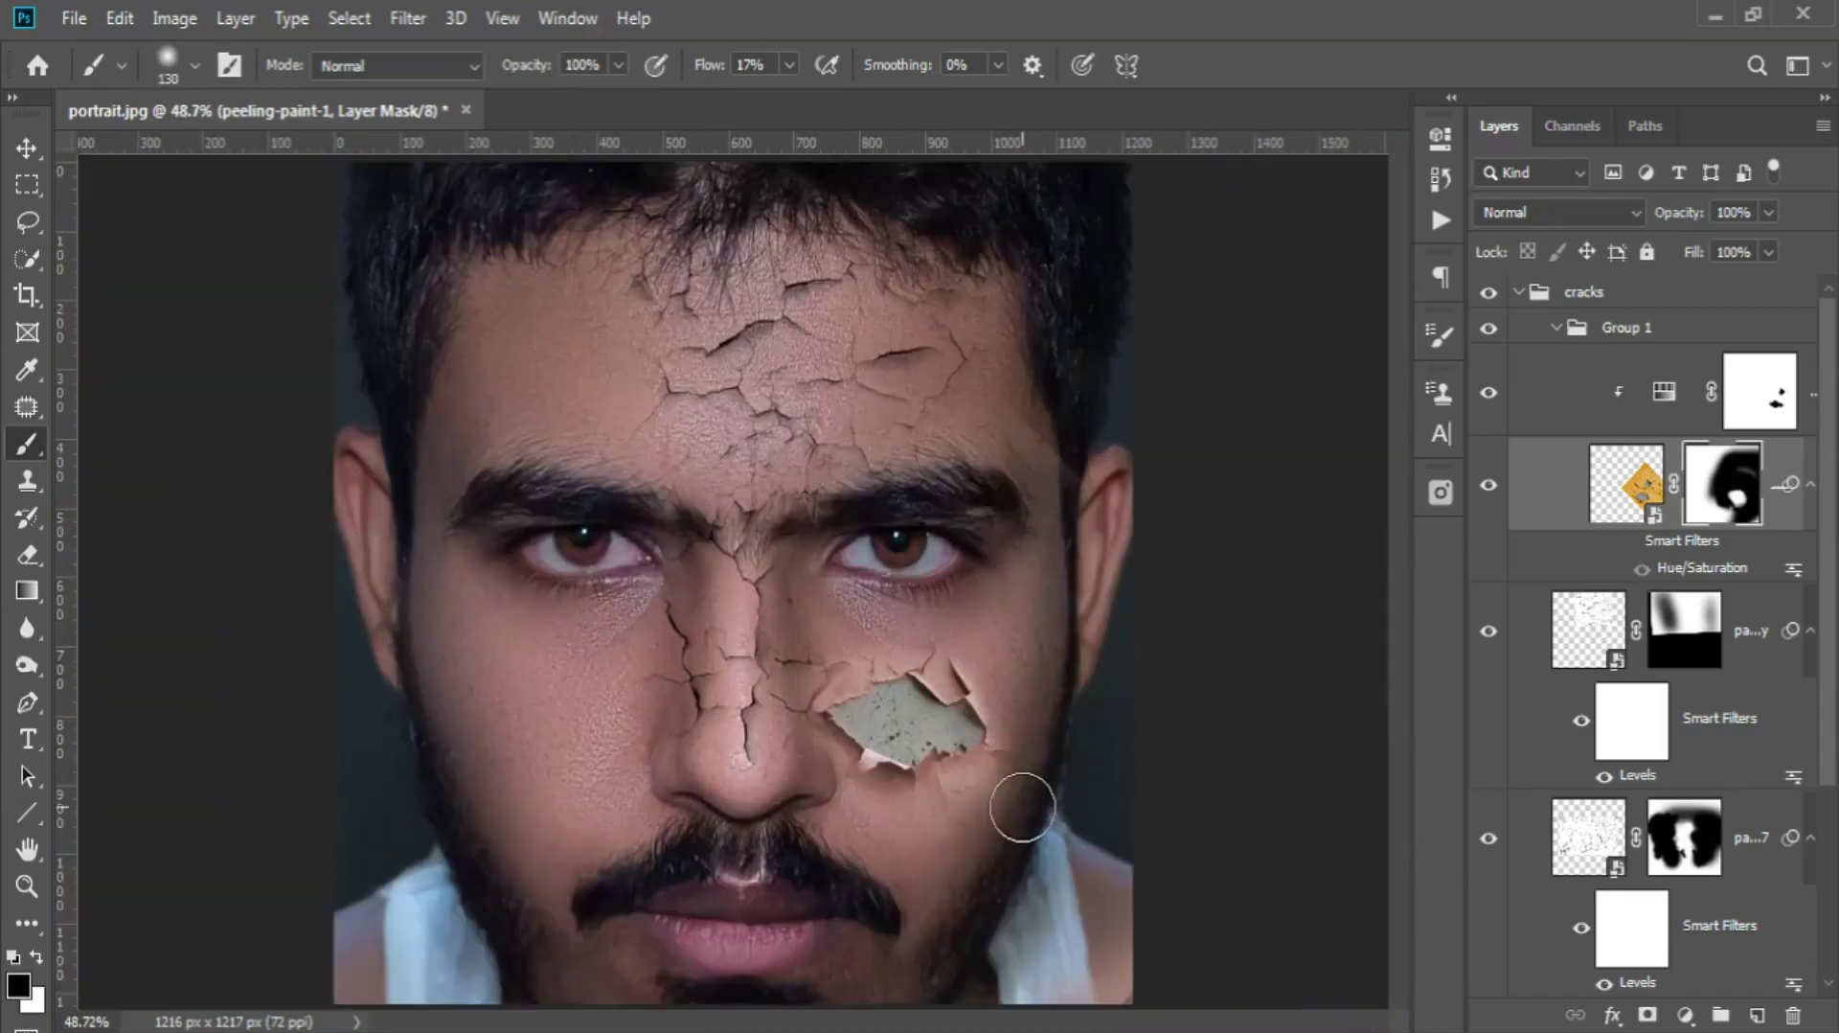
{"action": "scroll", "coordinate": [1026, 746], "scroll_direction": "down", "scroll_amount": 1}
{"action": "left_click", "coordinate": [1571, 392]}
{"action": "scroll", "coordinate": [1047, 637], "scroll_direction": "up", "scroll_amount": 2}
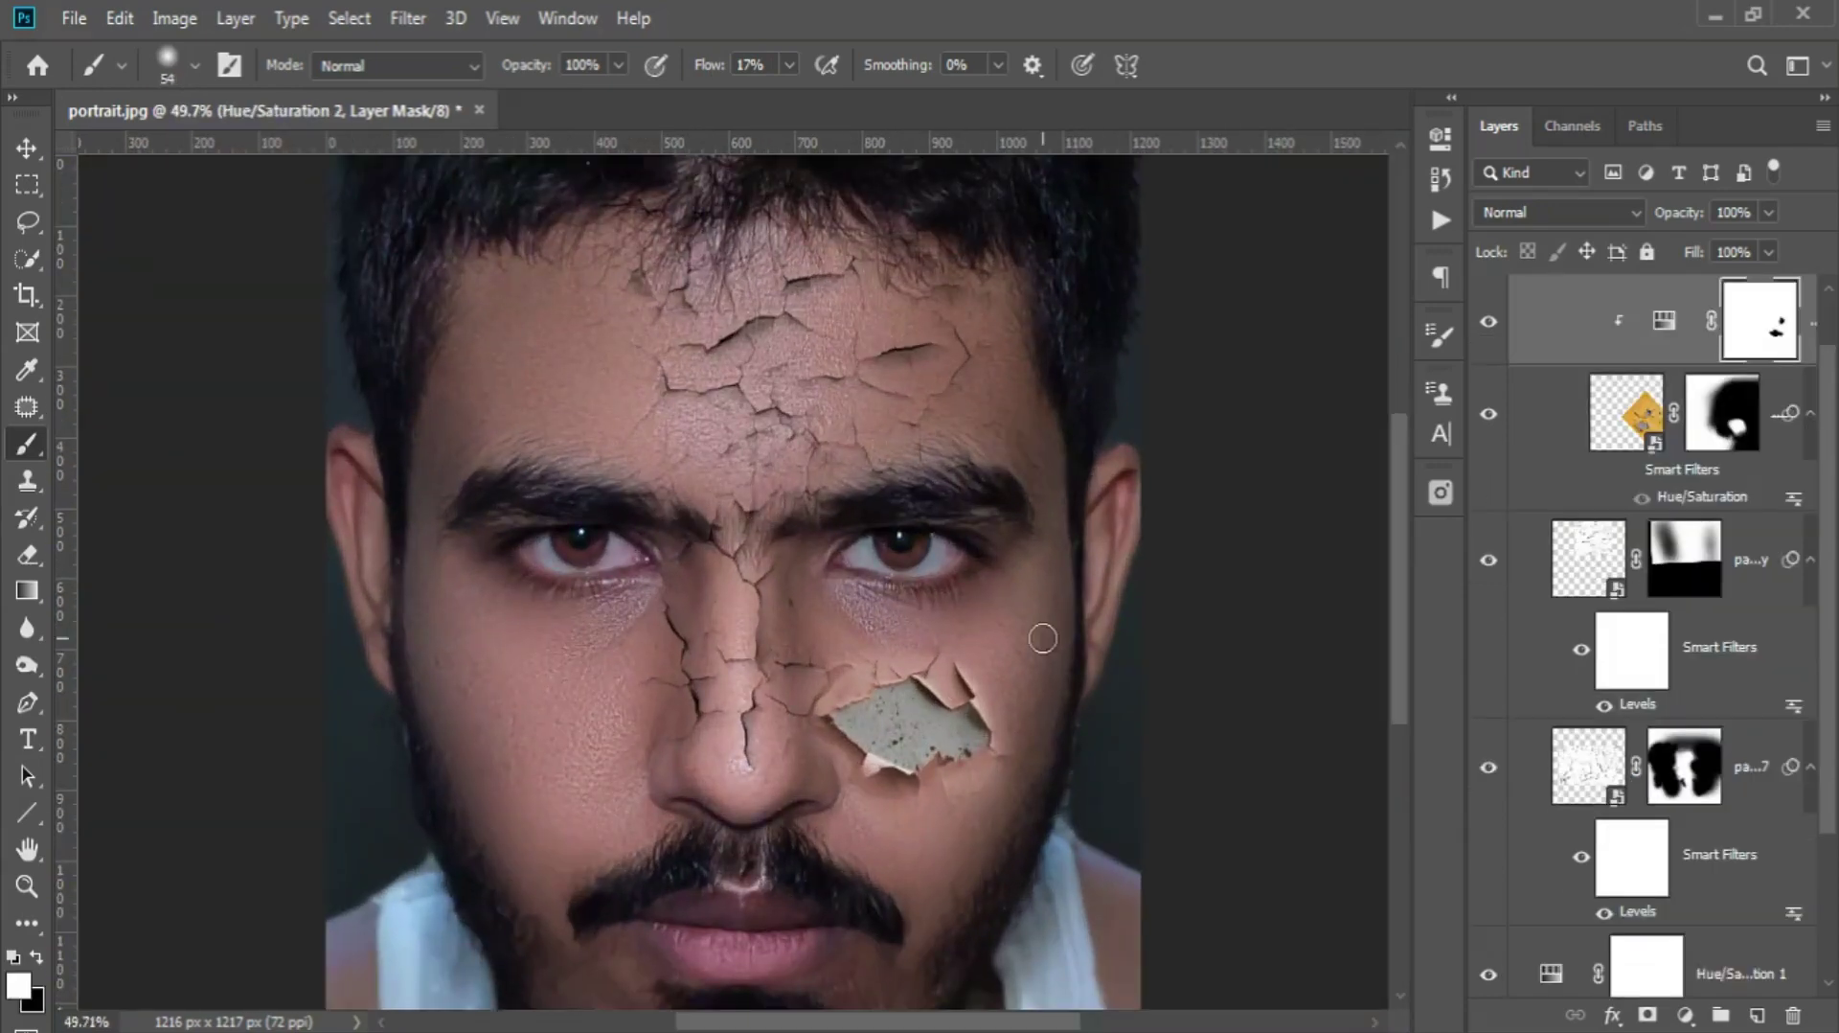
- Add a new Hue/Saturation adjustment layer clipped to the peeling-paint layer
{"action": "key", "text": "x"}
{"action": "left_click", "coordinate": [1685, 1014]}
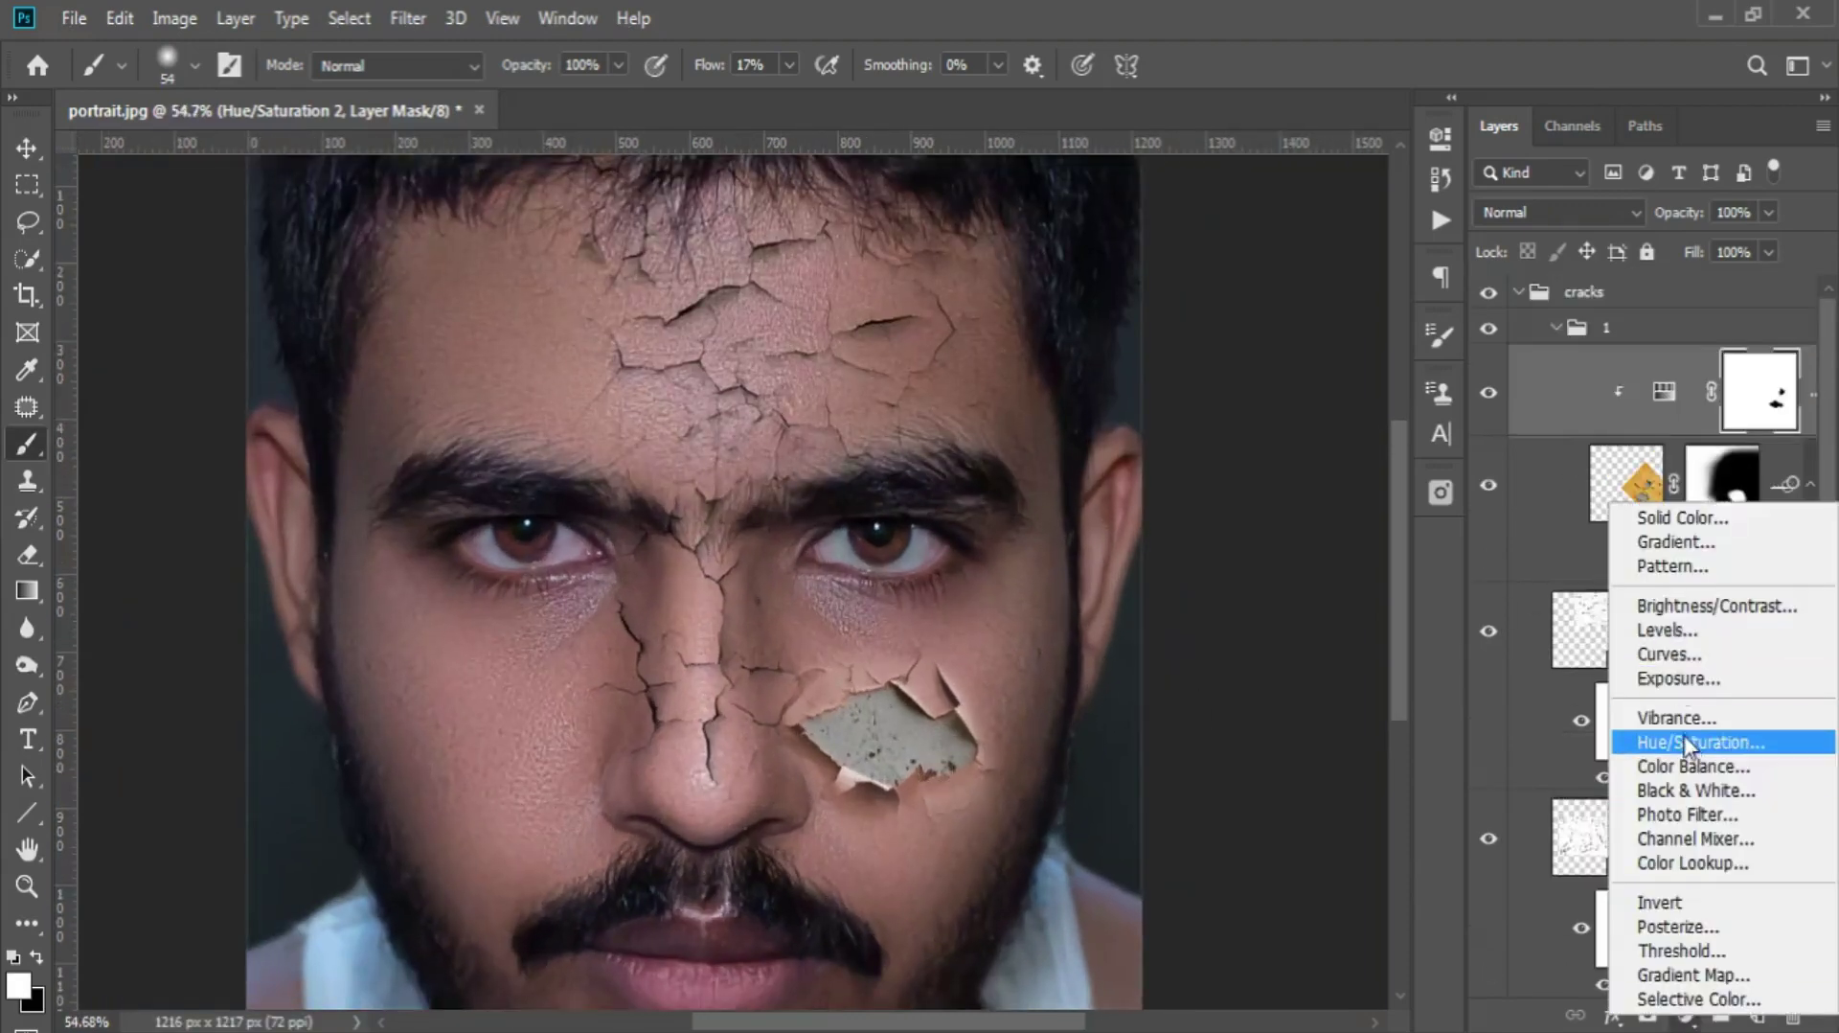
{"action": "left_click", "coordinate": [1642, 628]}
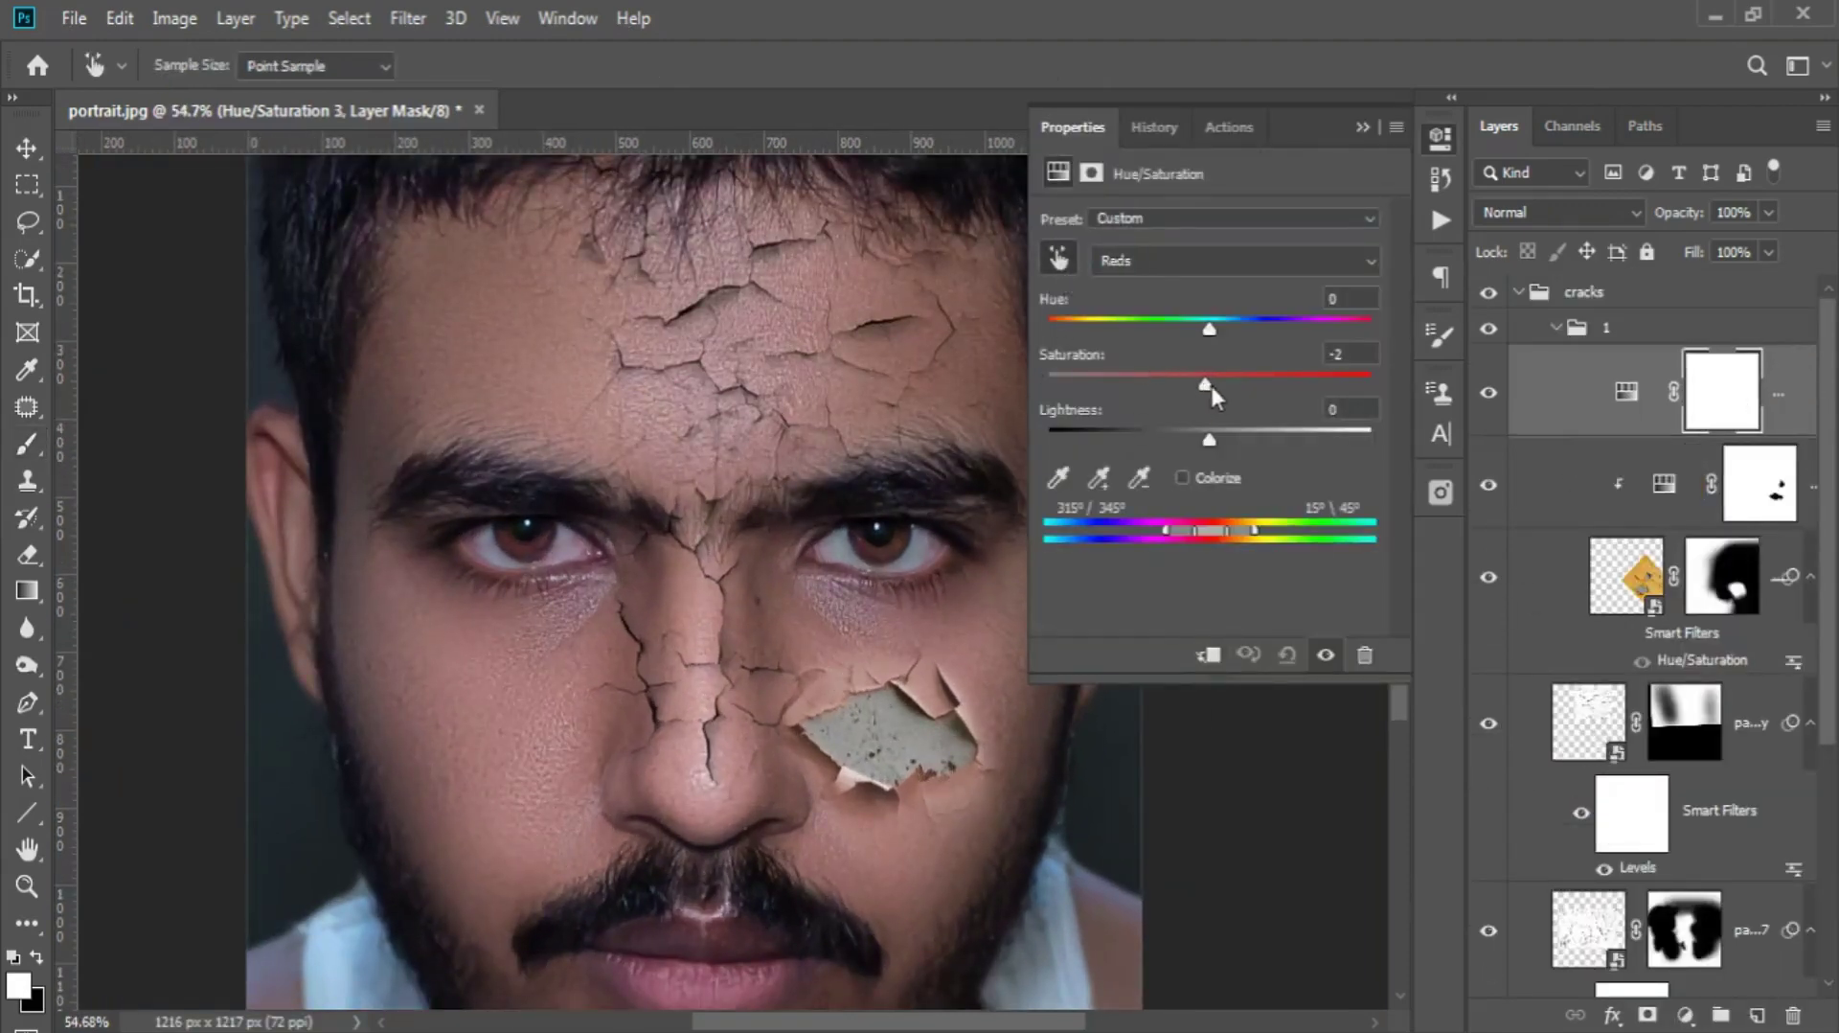
{"action": "mouse_move", "coordinate": [1207, 384]}
{"action": "left_mouse_down"}
{"action": "mouse_move", "coordinate": [1230, 386]}
{"action": "mouse_move", "coordinate": [1181, 438]}
{"action": "left_mouse_up"}
{"action": "scroll", "coordinate": [800, 498], "scroll_direction": "up", "scroll_amount": 6}
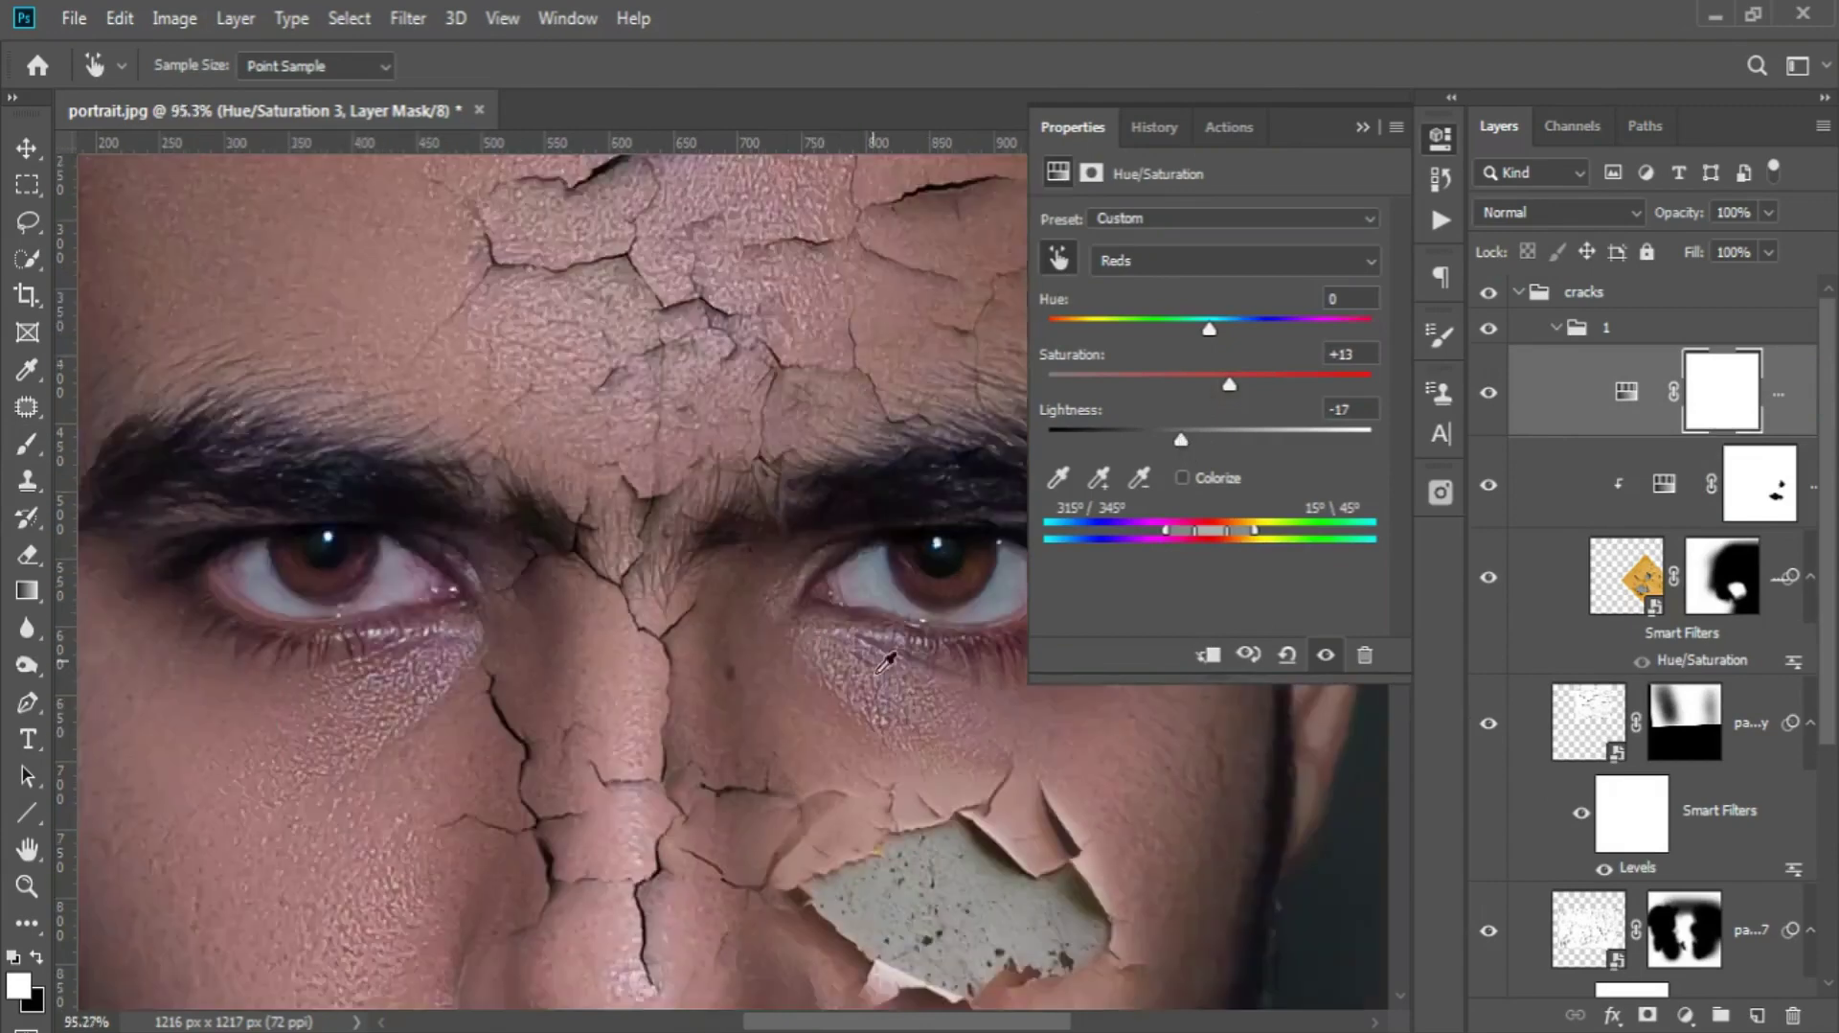
{"action": "scroll", "coordinate": [886, 659], "scroll_direction": "up", "scroll_amount": 3}
{"action": "left_click", "coordinate": [1578, 436], "text": "alt"}
- Invert the adjustment's mask to black and paint it back in around the patch edge
{"action": "key", "text": "b"}
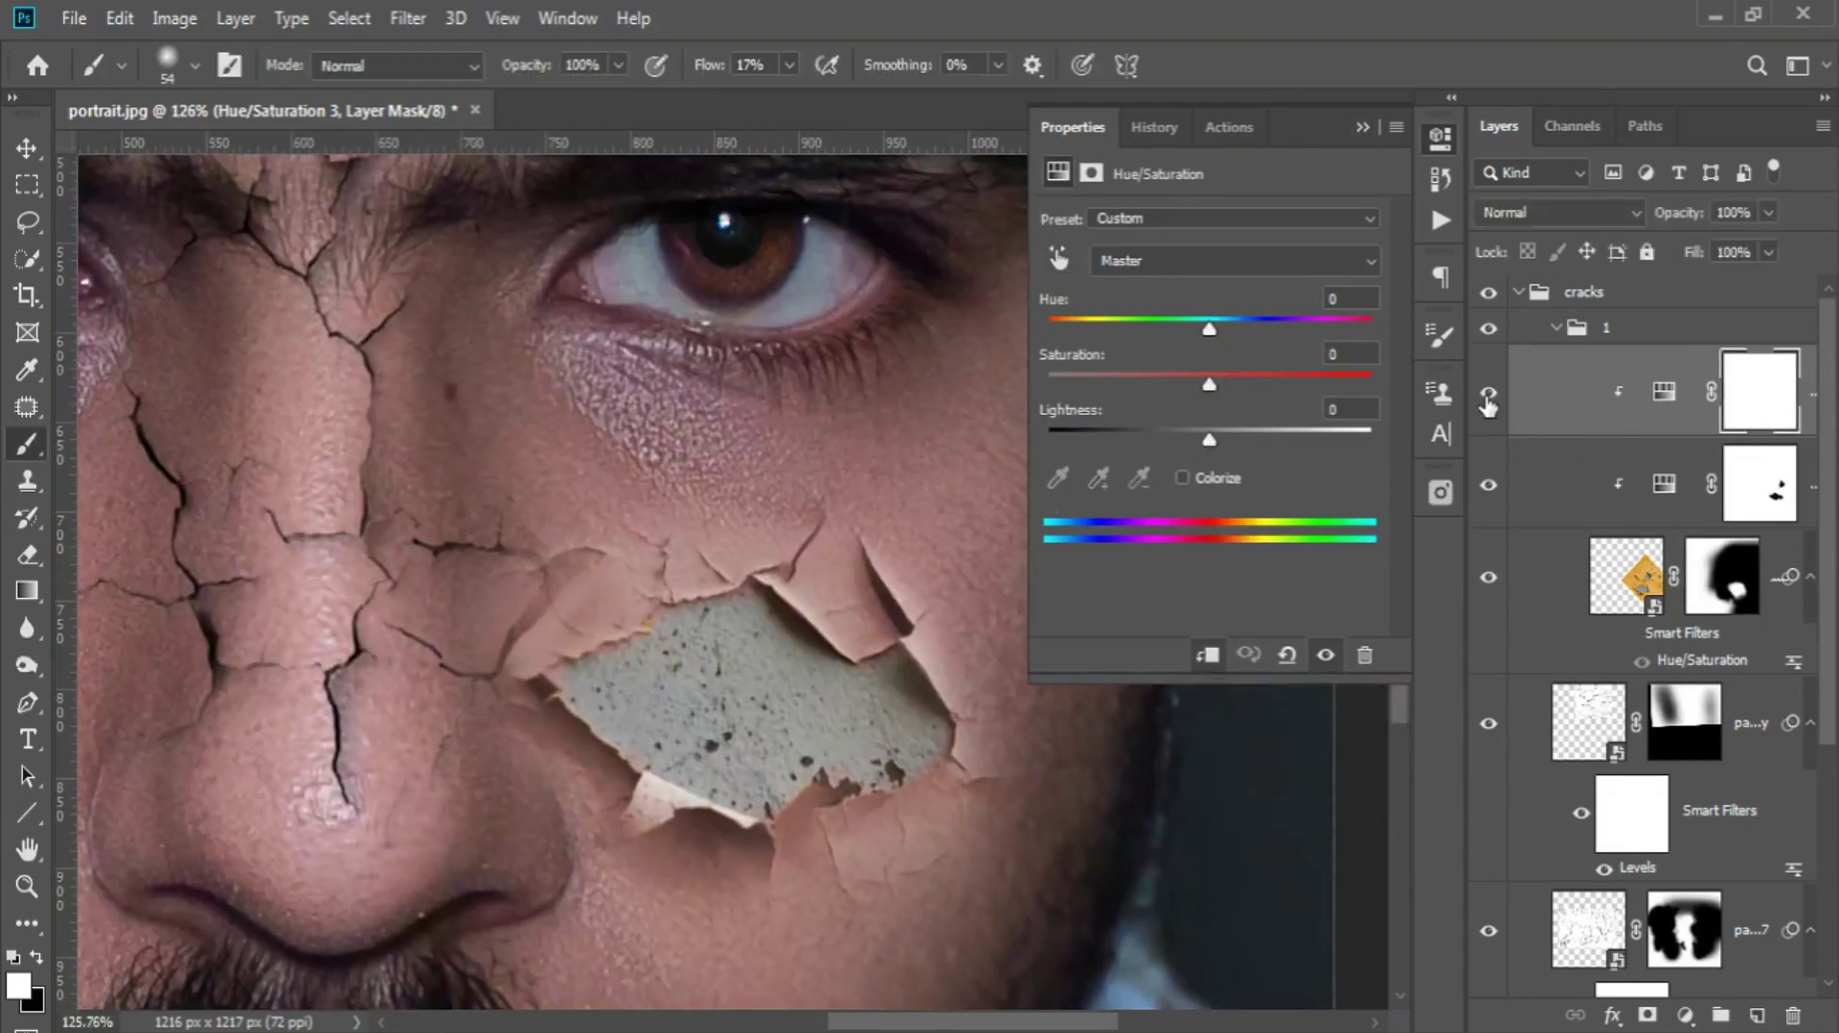
{"action": "key", "text": "ctrl+i"}
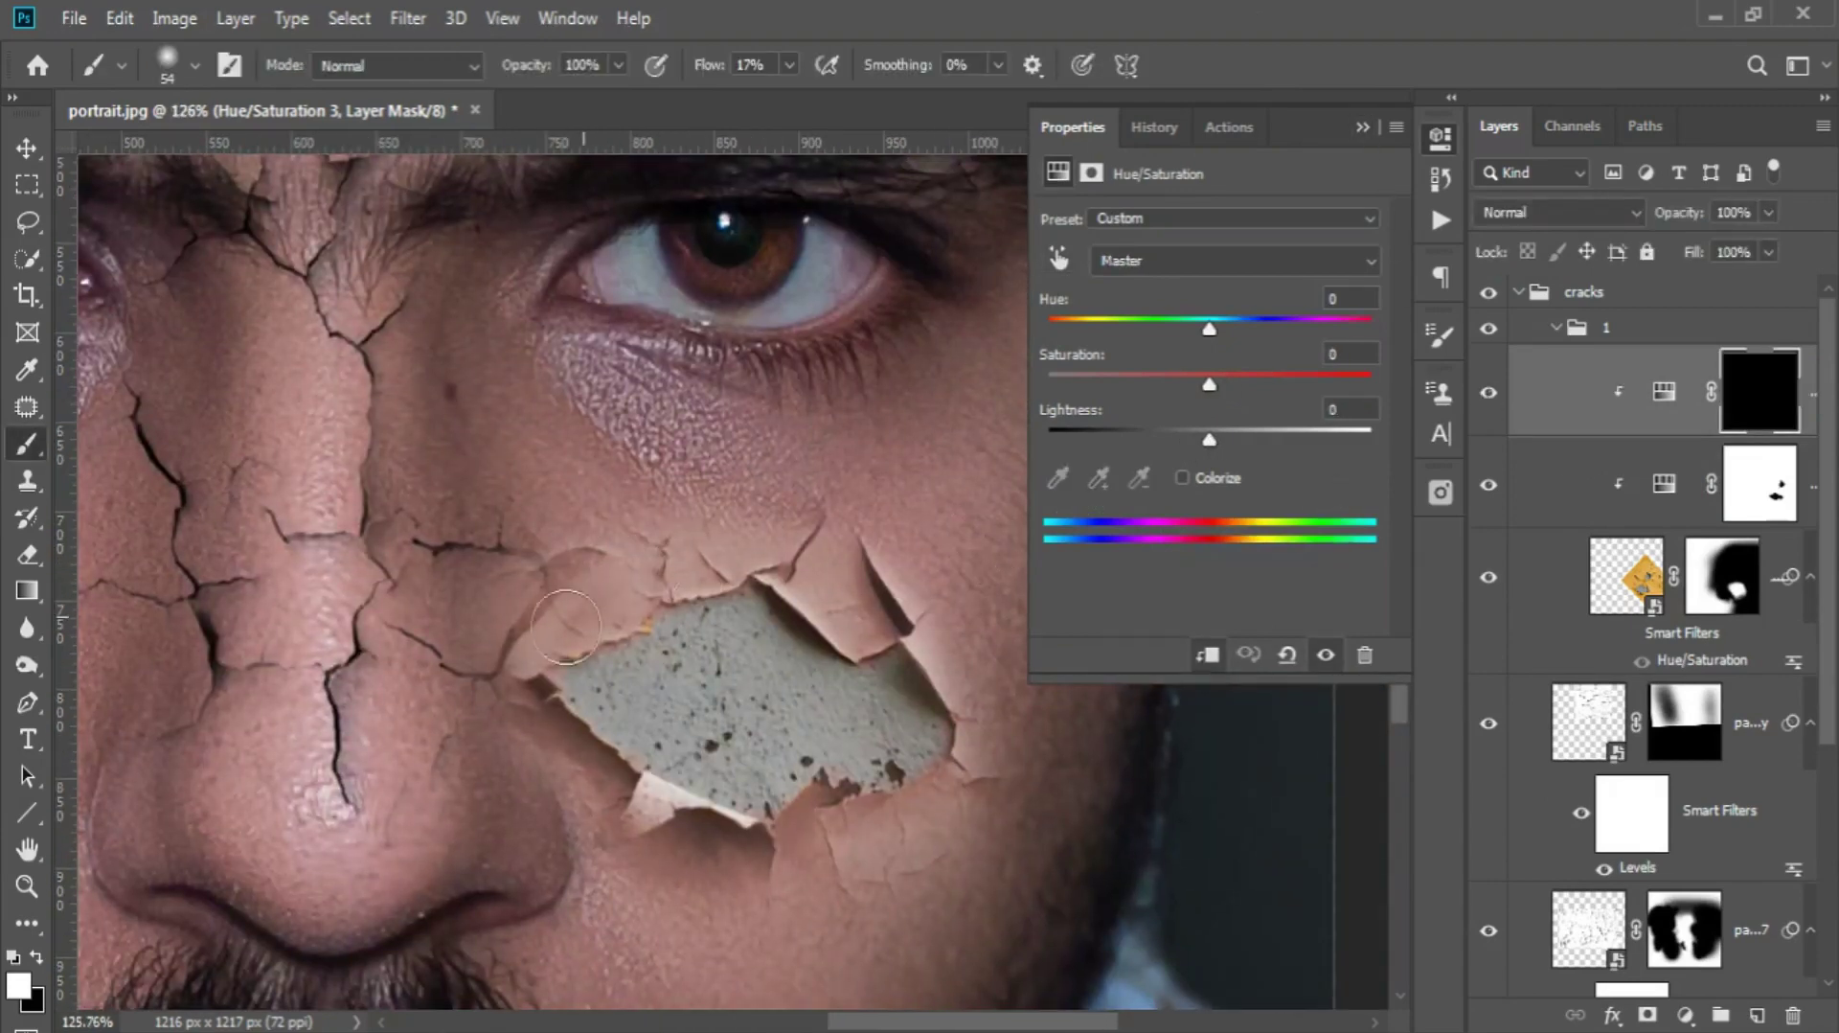
{"action": "left_click_drag", "start_coordinate": [839, 519], "coordinate": [635, 488]}
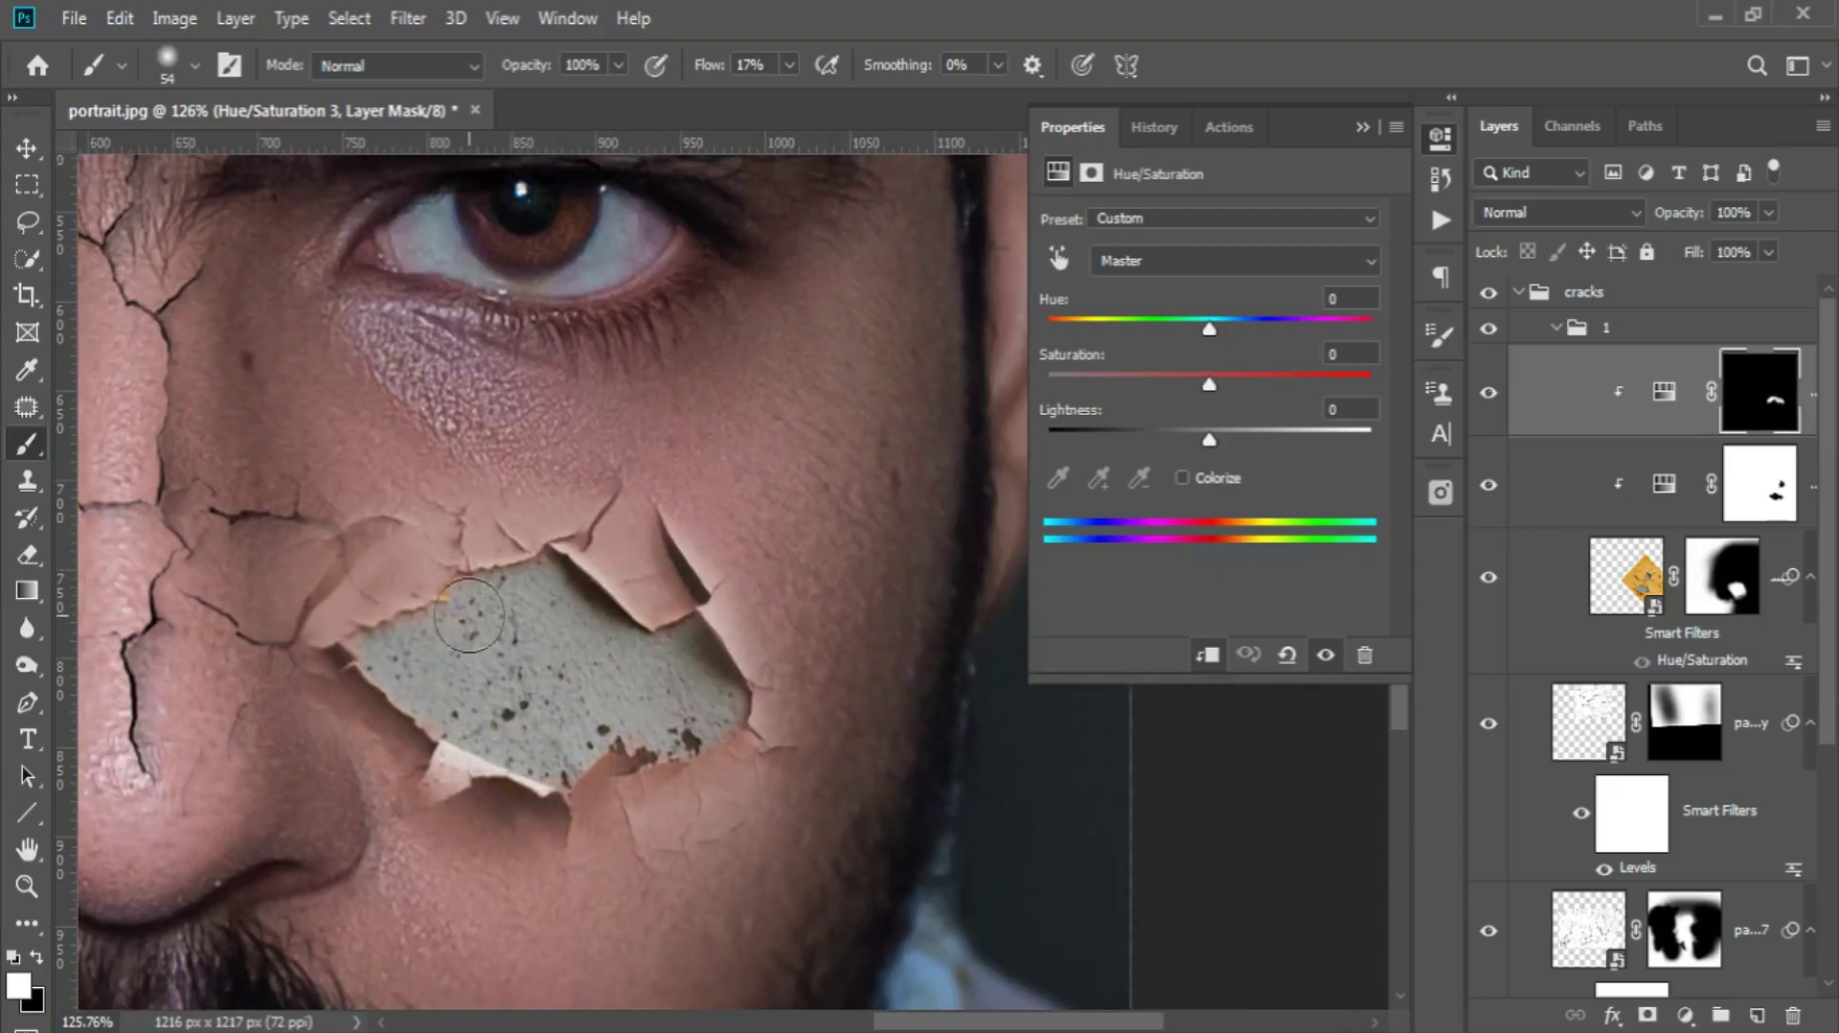
{"action": "left_click_drag", "start_coordinate": [470, 614], "coordinate": [579, 451]}
{"action": "scroll", "coordinate": [746, 671], "scroll_direction": "down", "scroll_amount": 2, "text": "alt"}
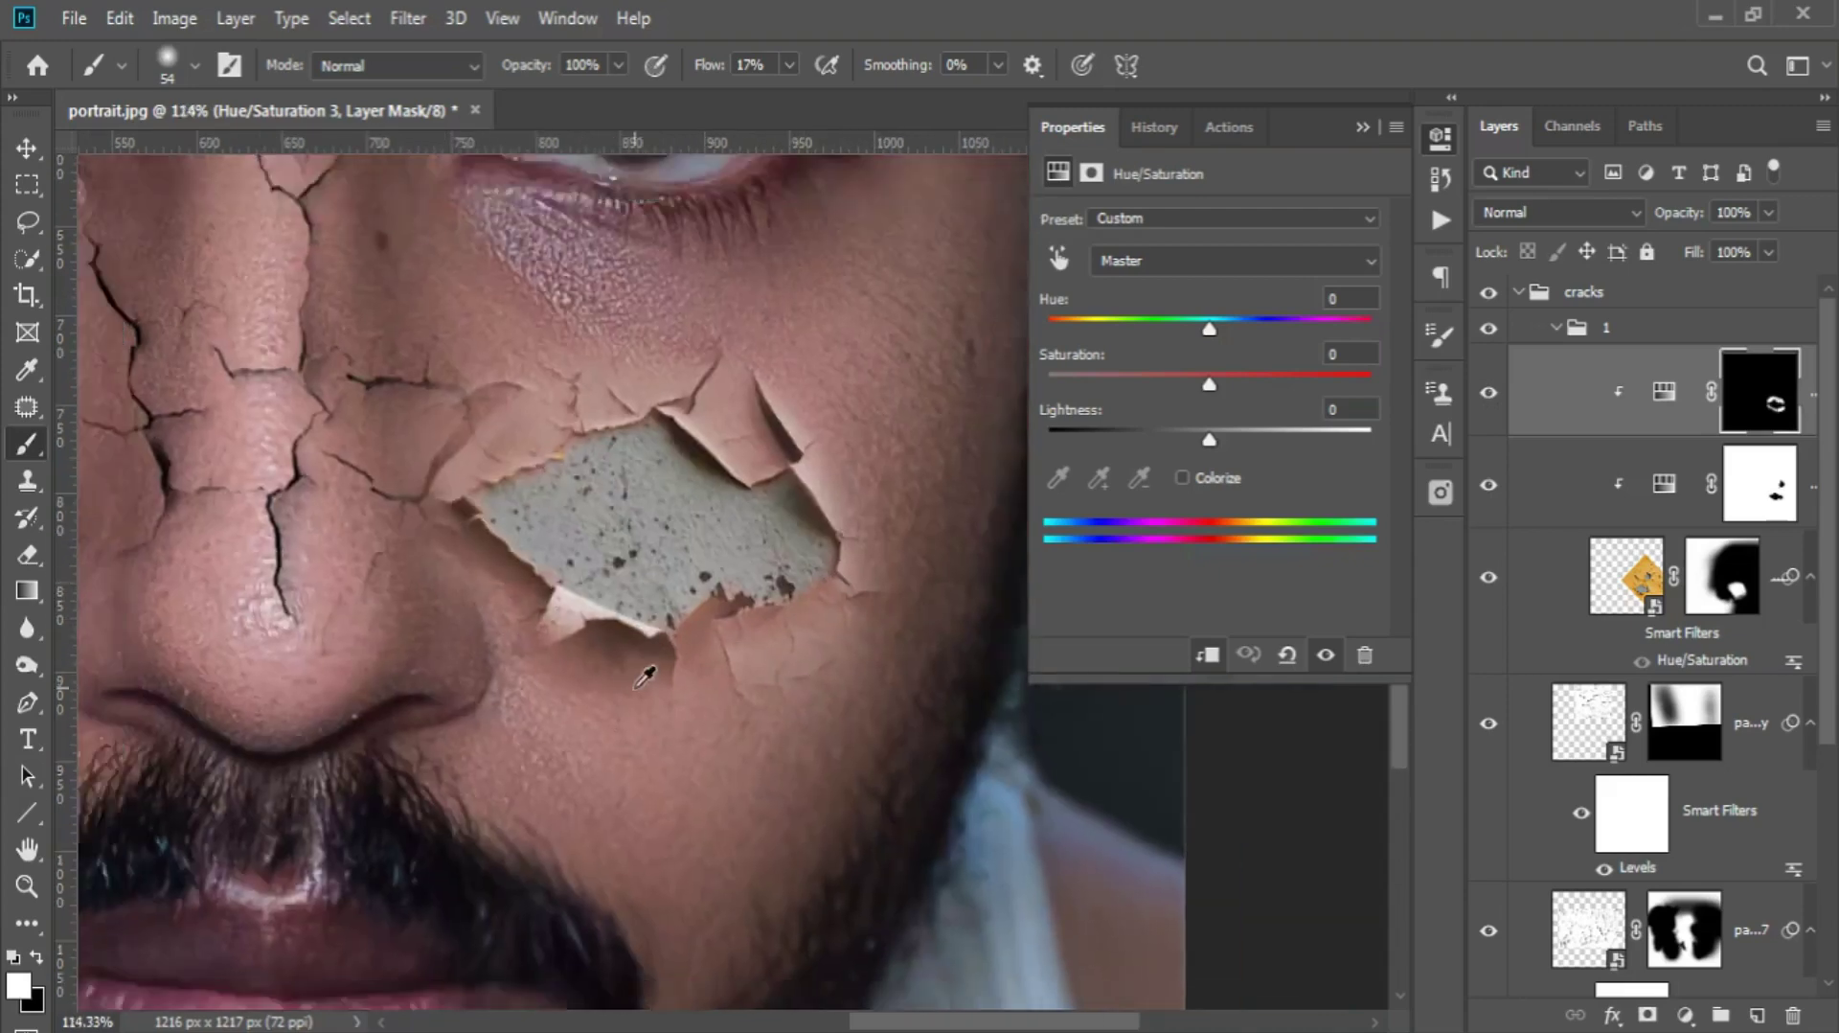
{"action": "scroll", "coordinate": [644, 660], "scroll_direction": "down", "scroll_amount": 2, "text": "alt"}
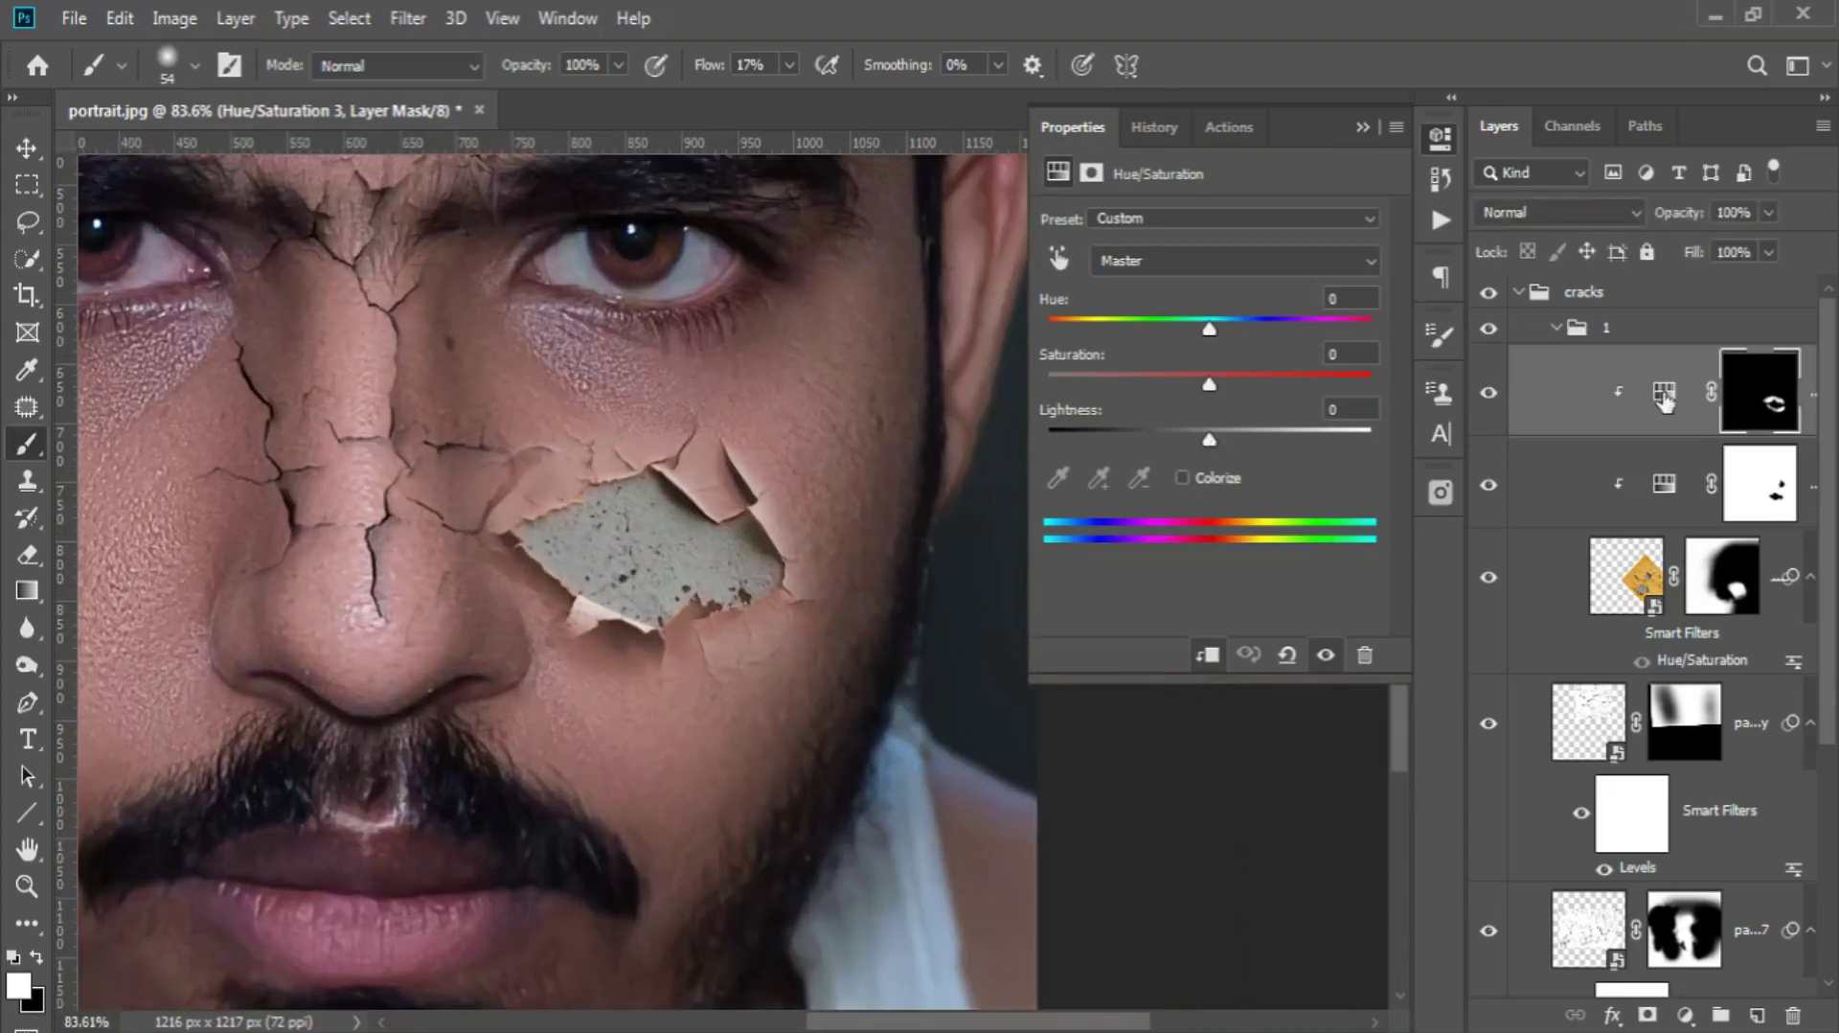
- Set the Reds range to Hue -3, Saturation +28, Lightness -17
{"action": "left_click", "coordinate": [1664, 401]}
{"action": "left_click", "coordinate": [1124, 251]}
{"action": "key", "text": "Down"}
{"action": "key", "text": "Down"}
{"action": "key", "text": "Return"}
{"action": "key", "text": "Down"}
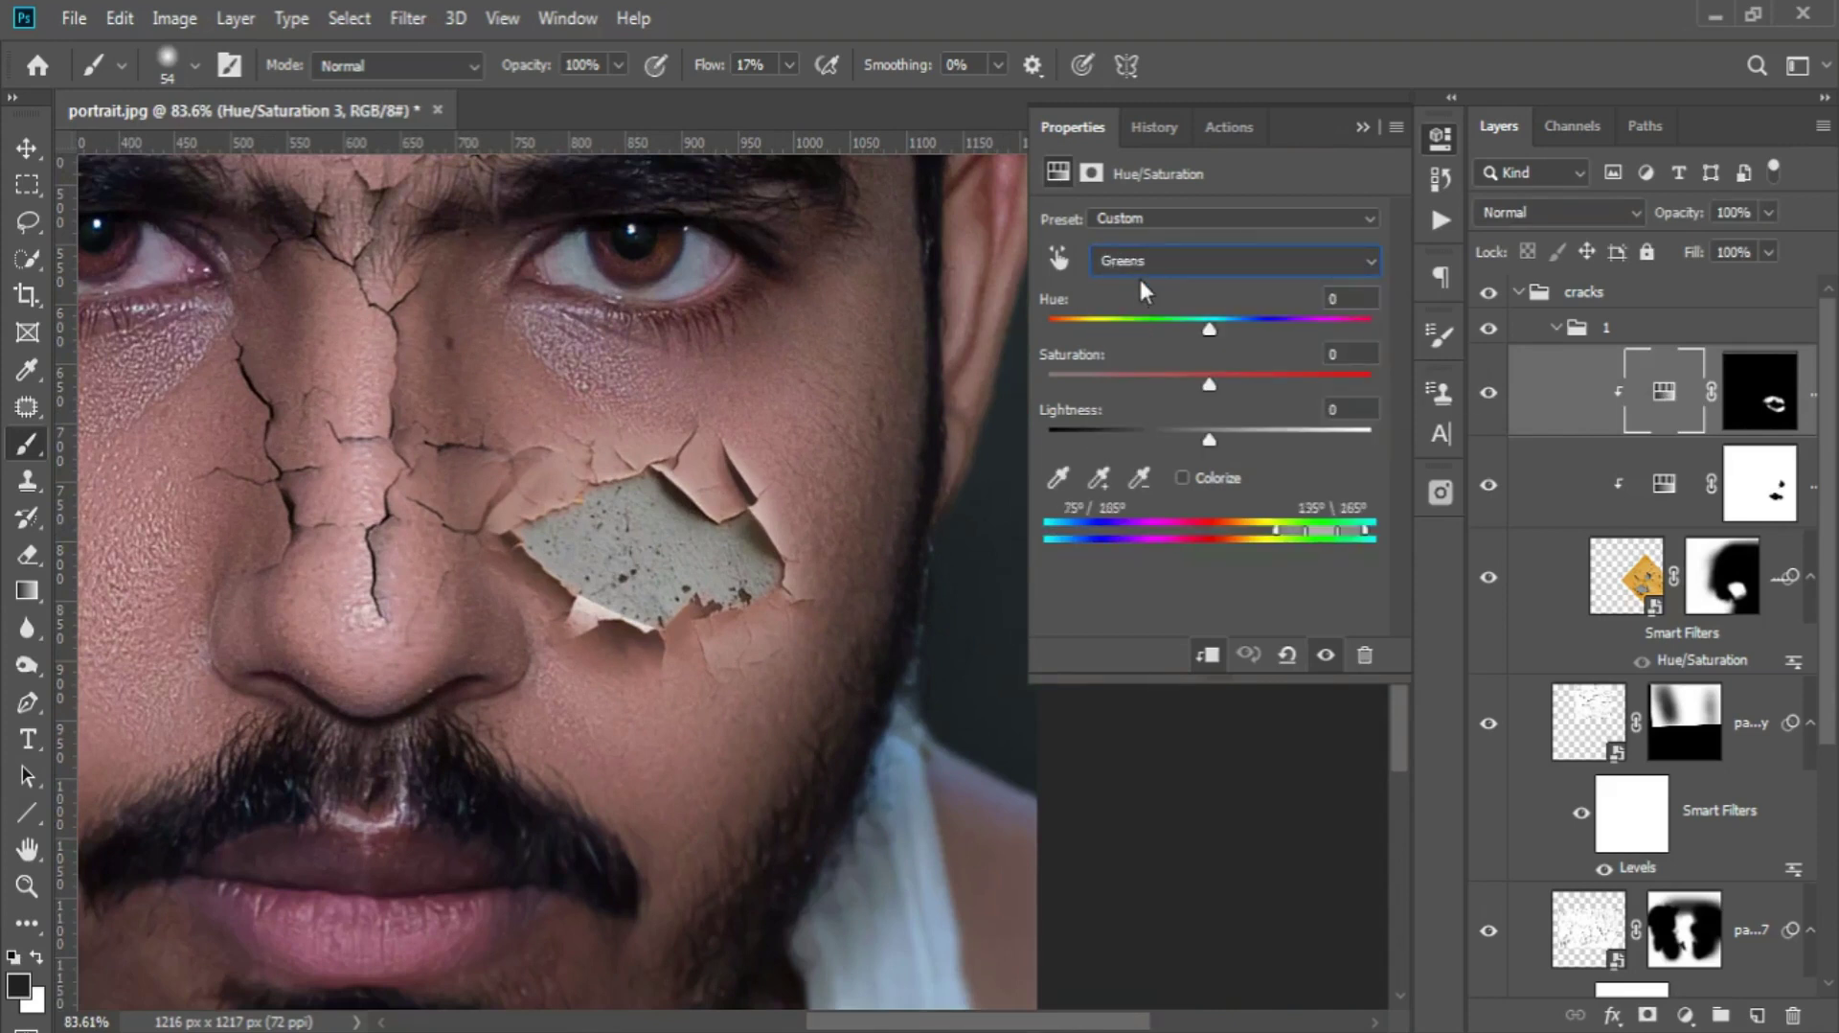
{"action": "key", "text": "Up"}
{"action": "key", "text": "Up"}
{"action": "left_click_drag", "start_coordinate": [1162, 439], "coordinate": [1245, 419]}
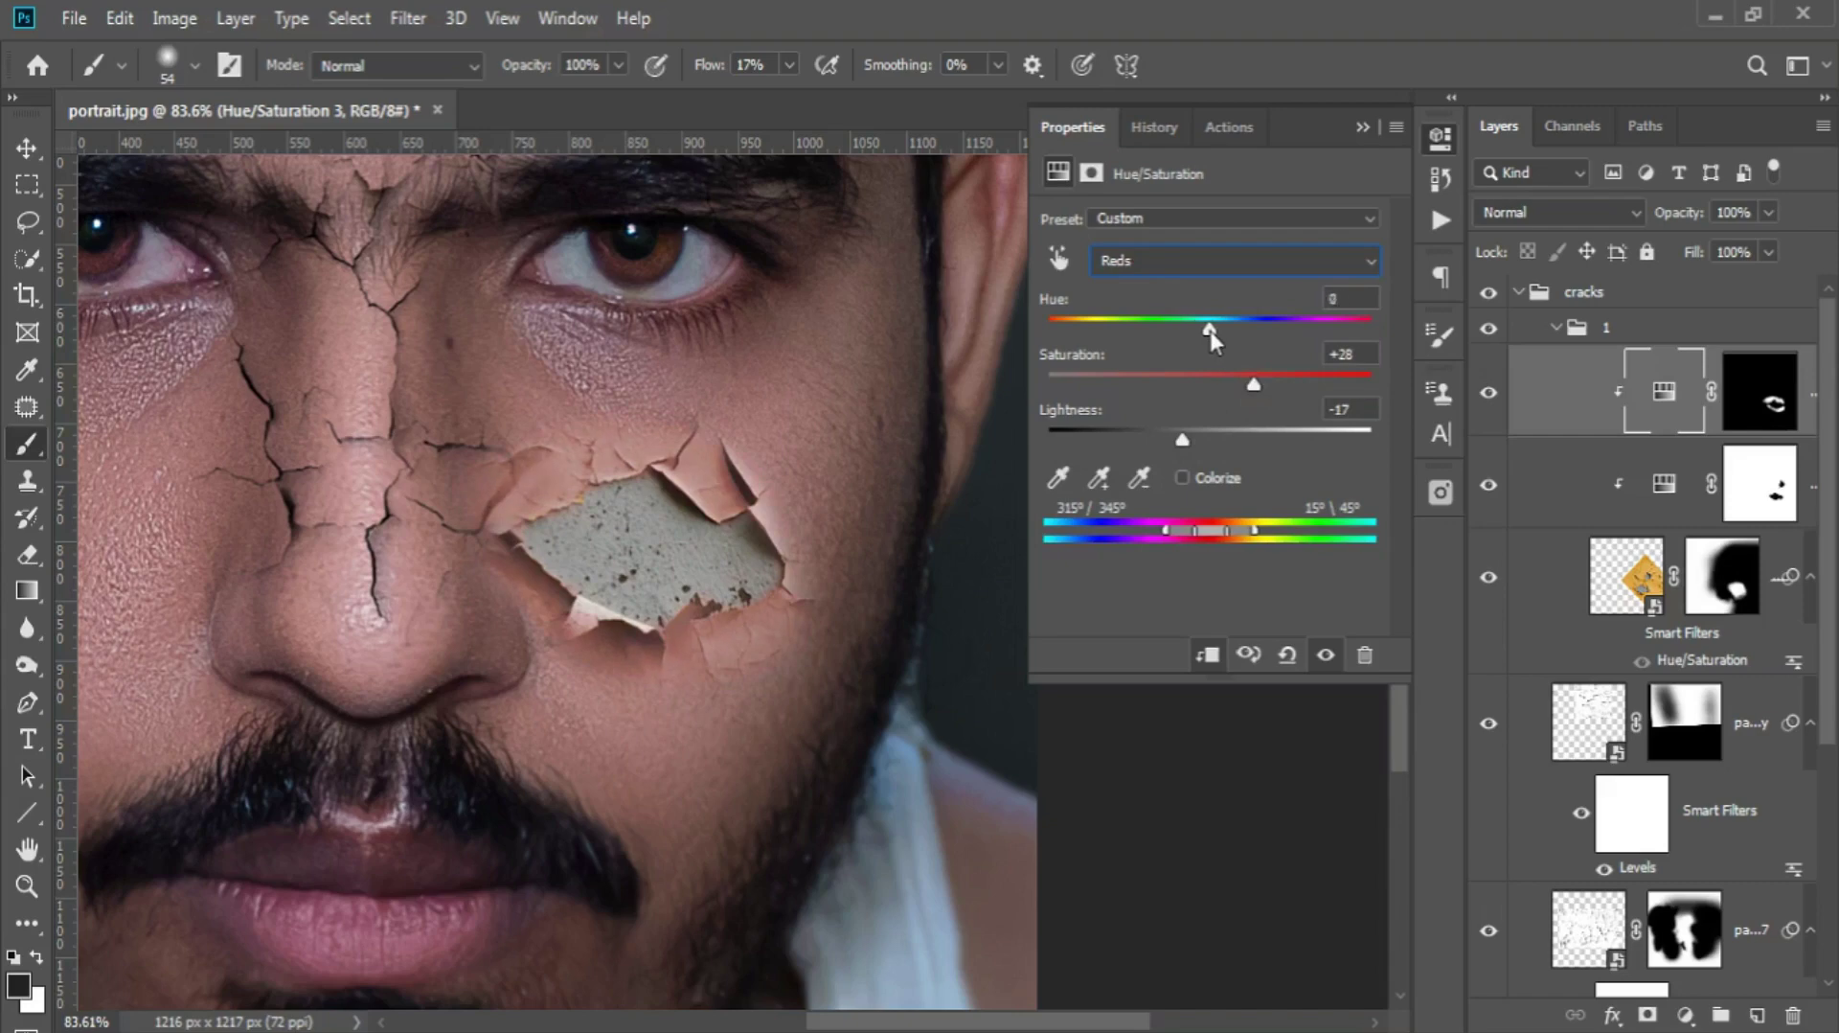
{"action": "scroll", "coordinate": [910, 613], "scroll_direction": "down", "scroll_amount": 3}
{"action": "left_click_drag", "start_coordinate": [1210, 330], "coordinate": [1263, 376]}
{"action": "scroll", "coordinate": [910, 613], "scroll_direction": "up", "scroll_amount": 5}
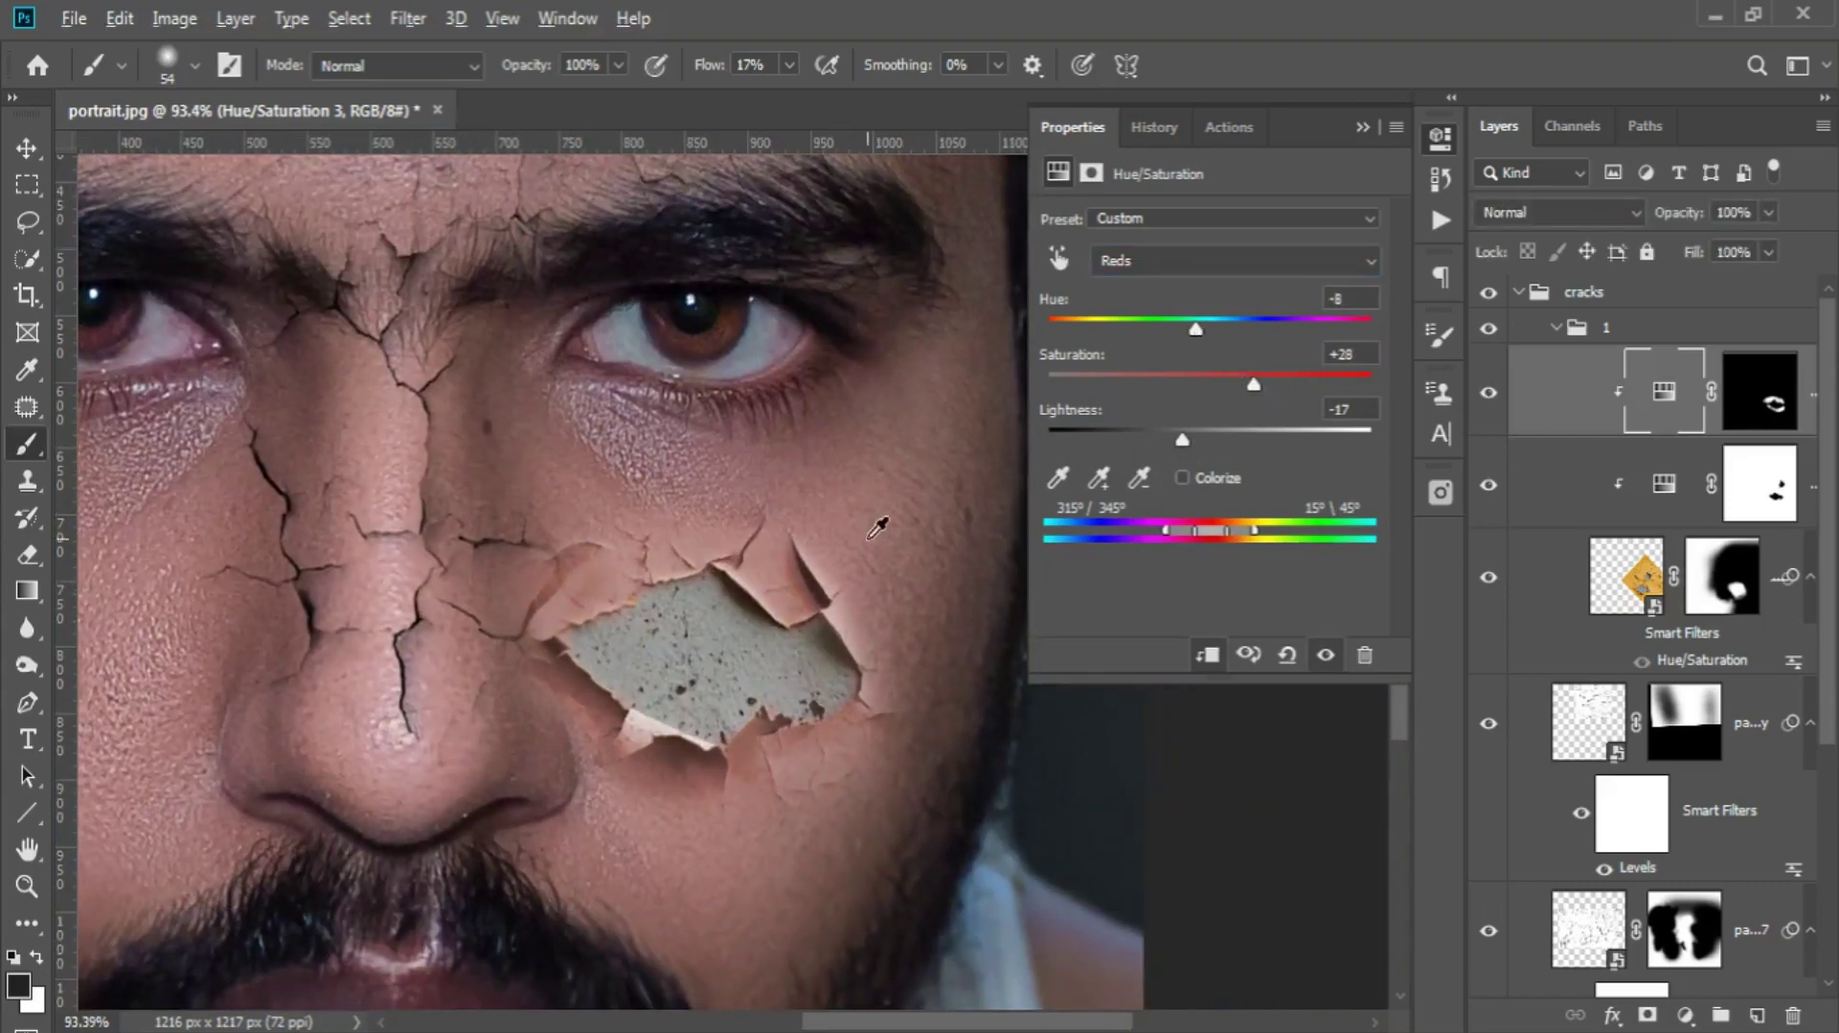
{"action": "scroll", "coordinate": [878, 527], "scroll_direction": "down", "scroll_amount": 3}
{"action": "scroll", "coordinate": [851, 704], "scroll_direction": "up", "scroll_amount": 4}
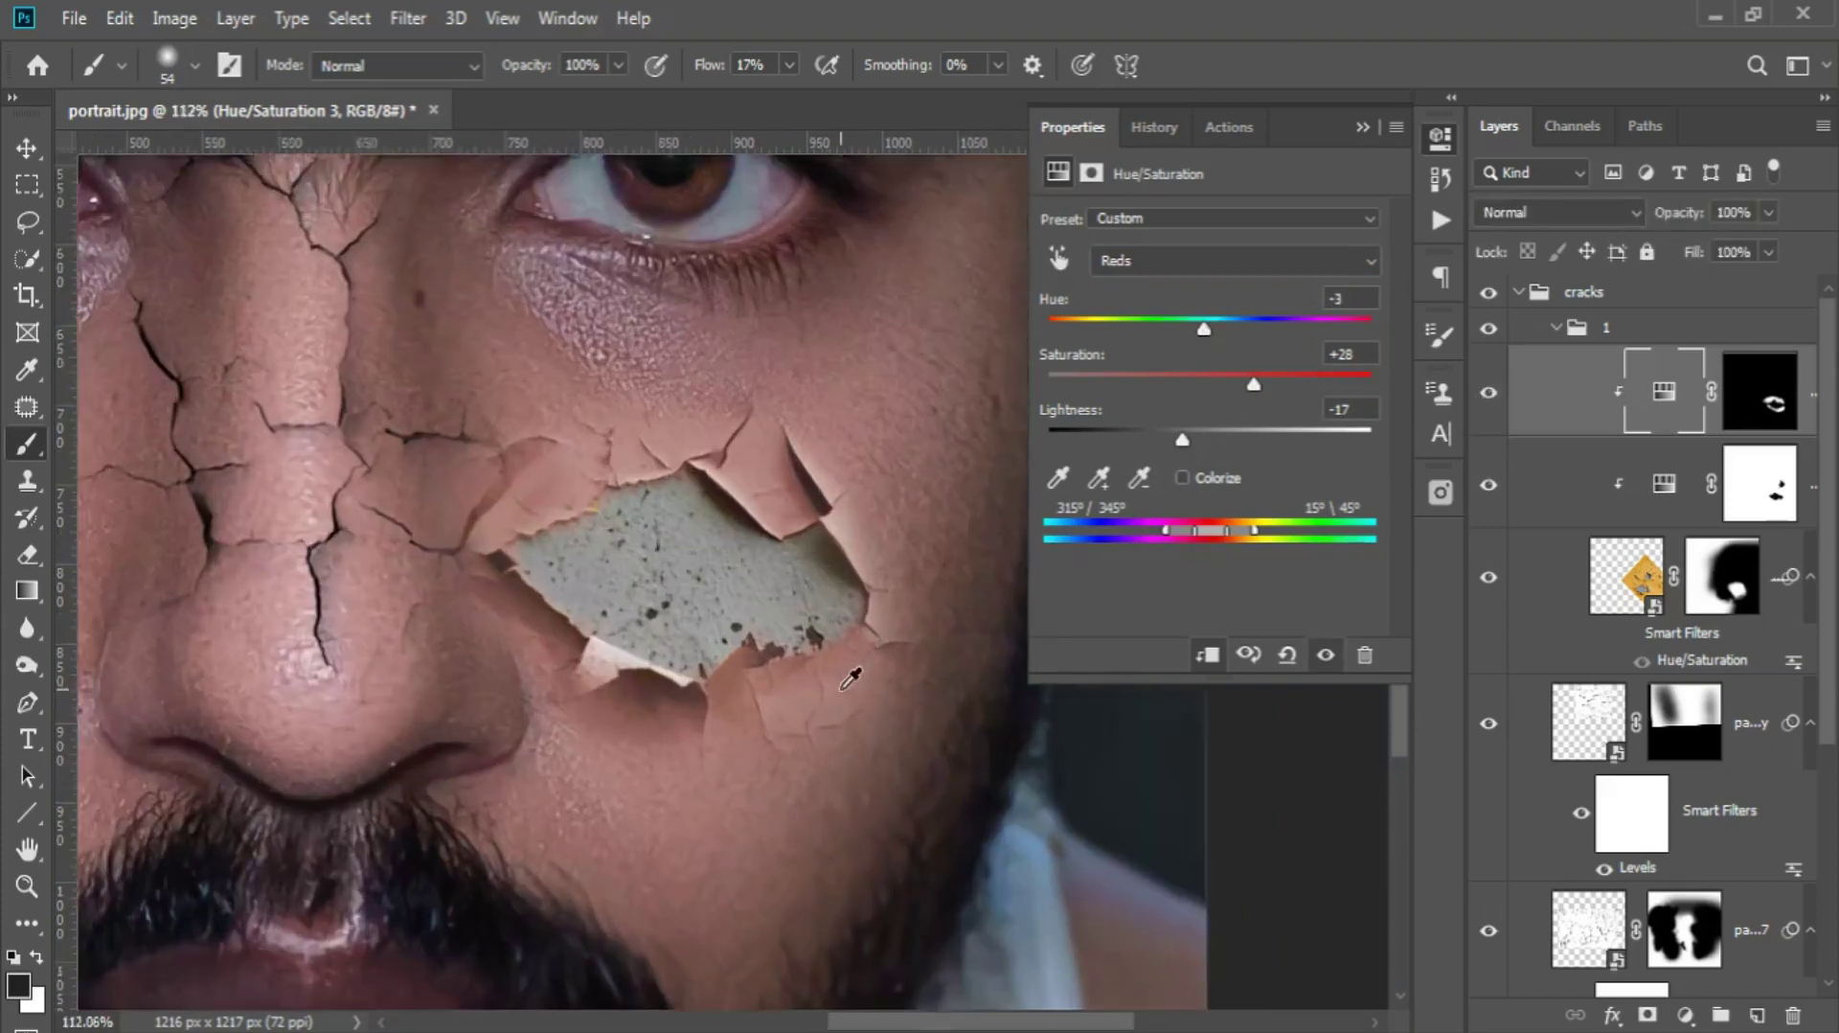
{"action": "scroll", "coordinate": [852, 705], "scroll_direction": "down", "scroll_amount": 1}
- Add a Curves layer (input 149, output 106) blended by underlying-layer brightness
{"action": "left_click", "coordinate": [1693, 682]}
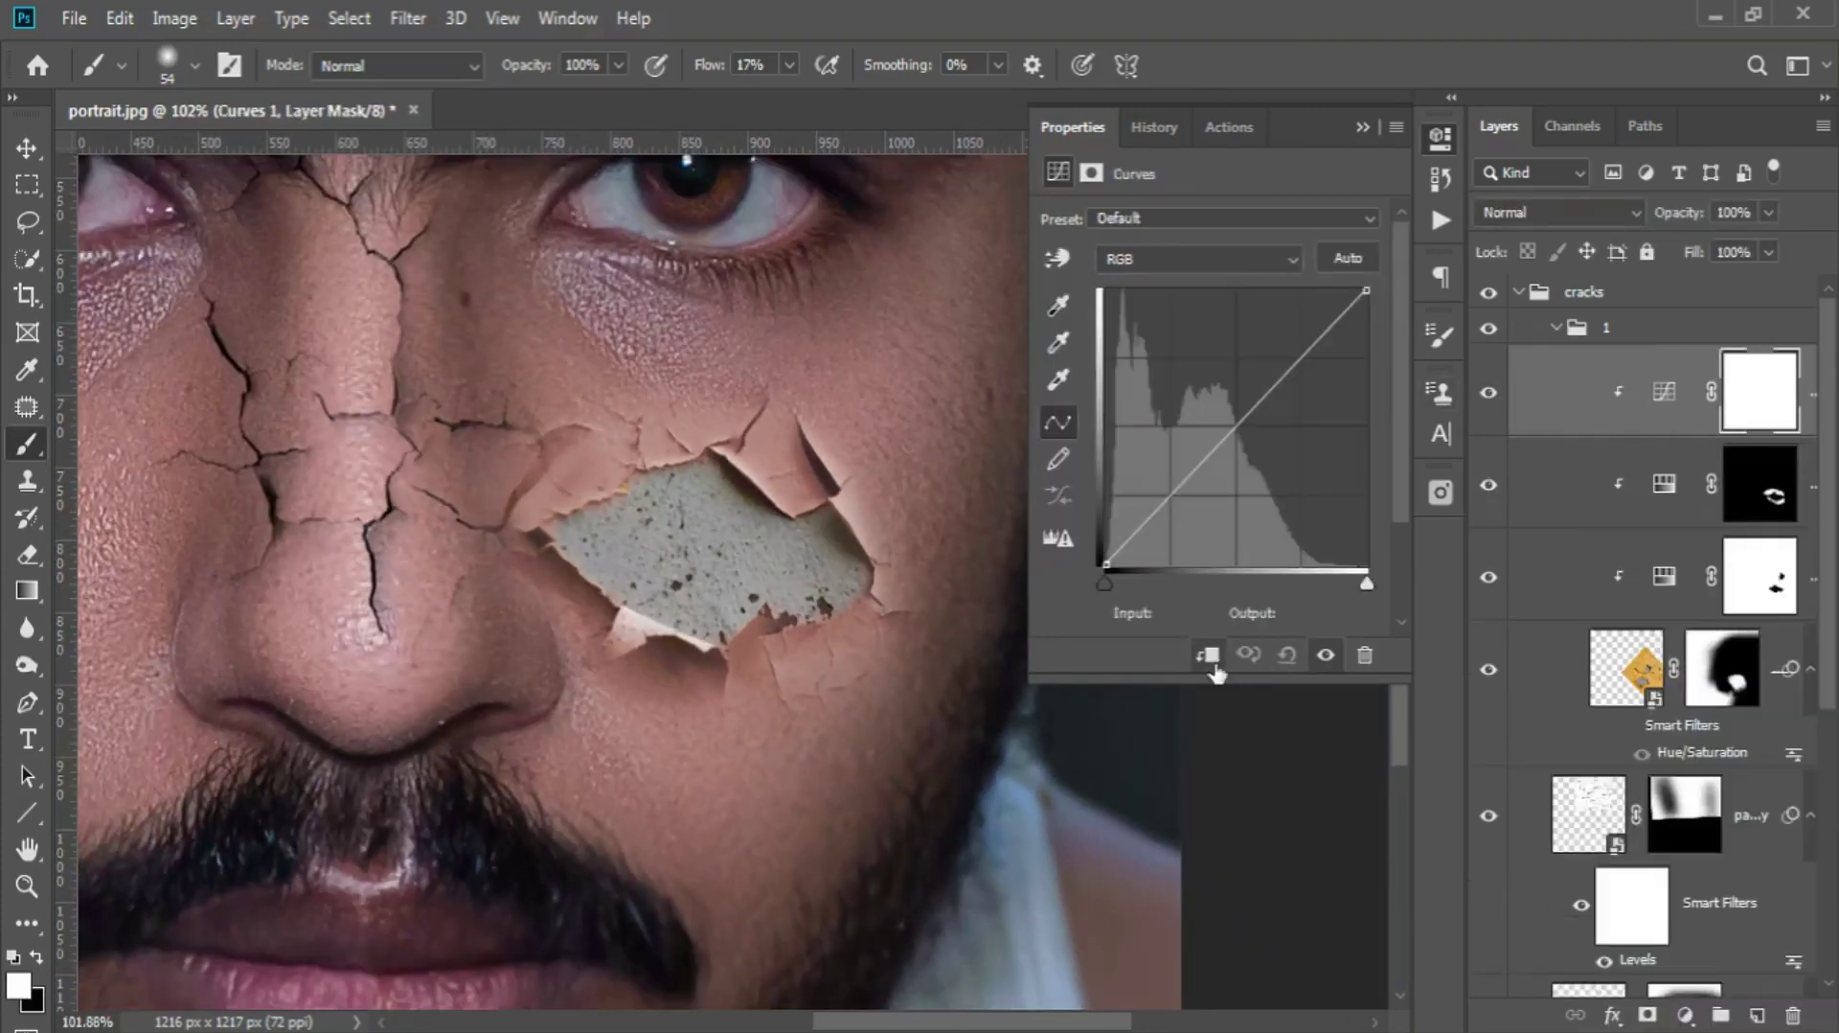
{"action": "left_click_drag", "start_coordinate": [1265, 428], "coordinate": [1245, 444]}
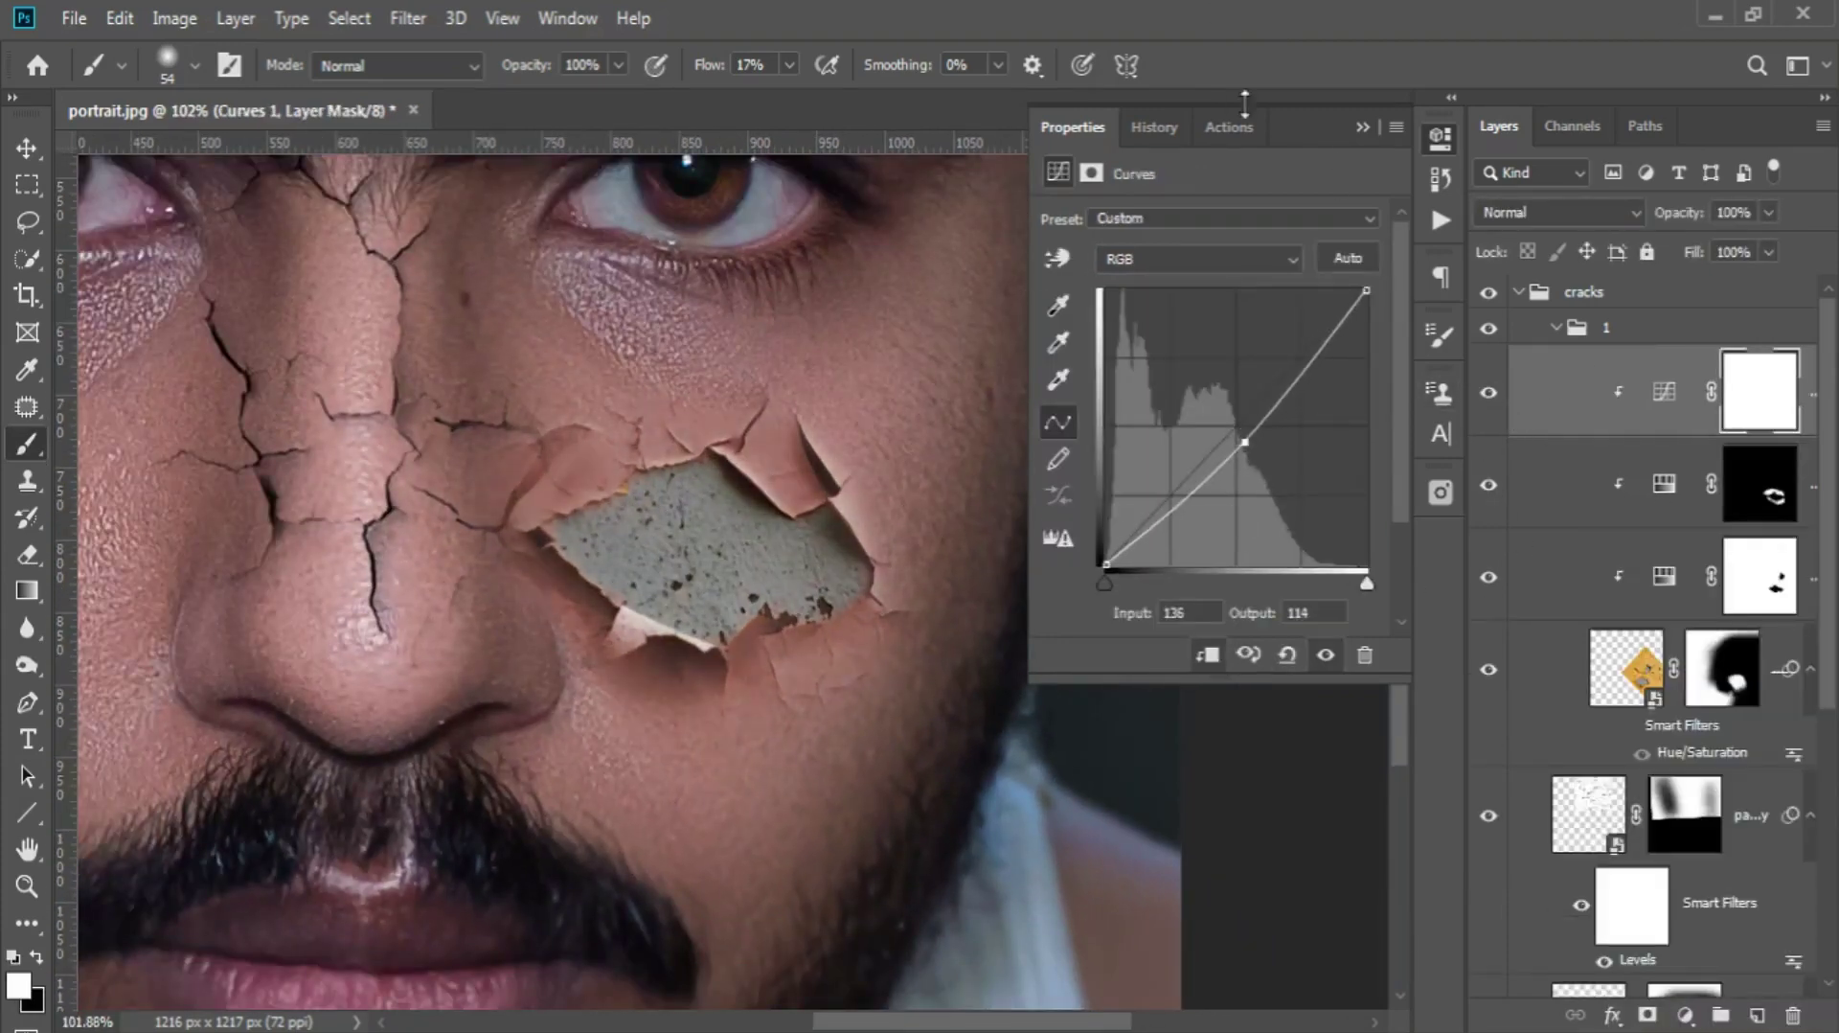
{"action": "double_click", "coordinate": [1815, 441]}
{"action": "left_click_drag", "start_coordinate": [1405, 598], "coordinate": [1571, 596]}
{"action": "left_click", "coordinate": [1622, 143]}
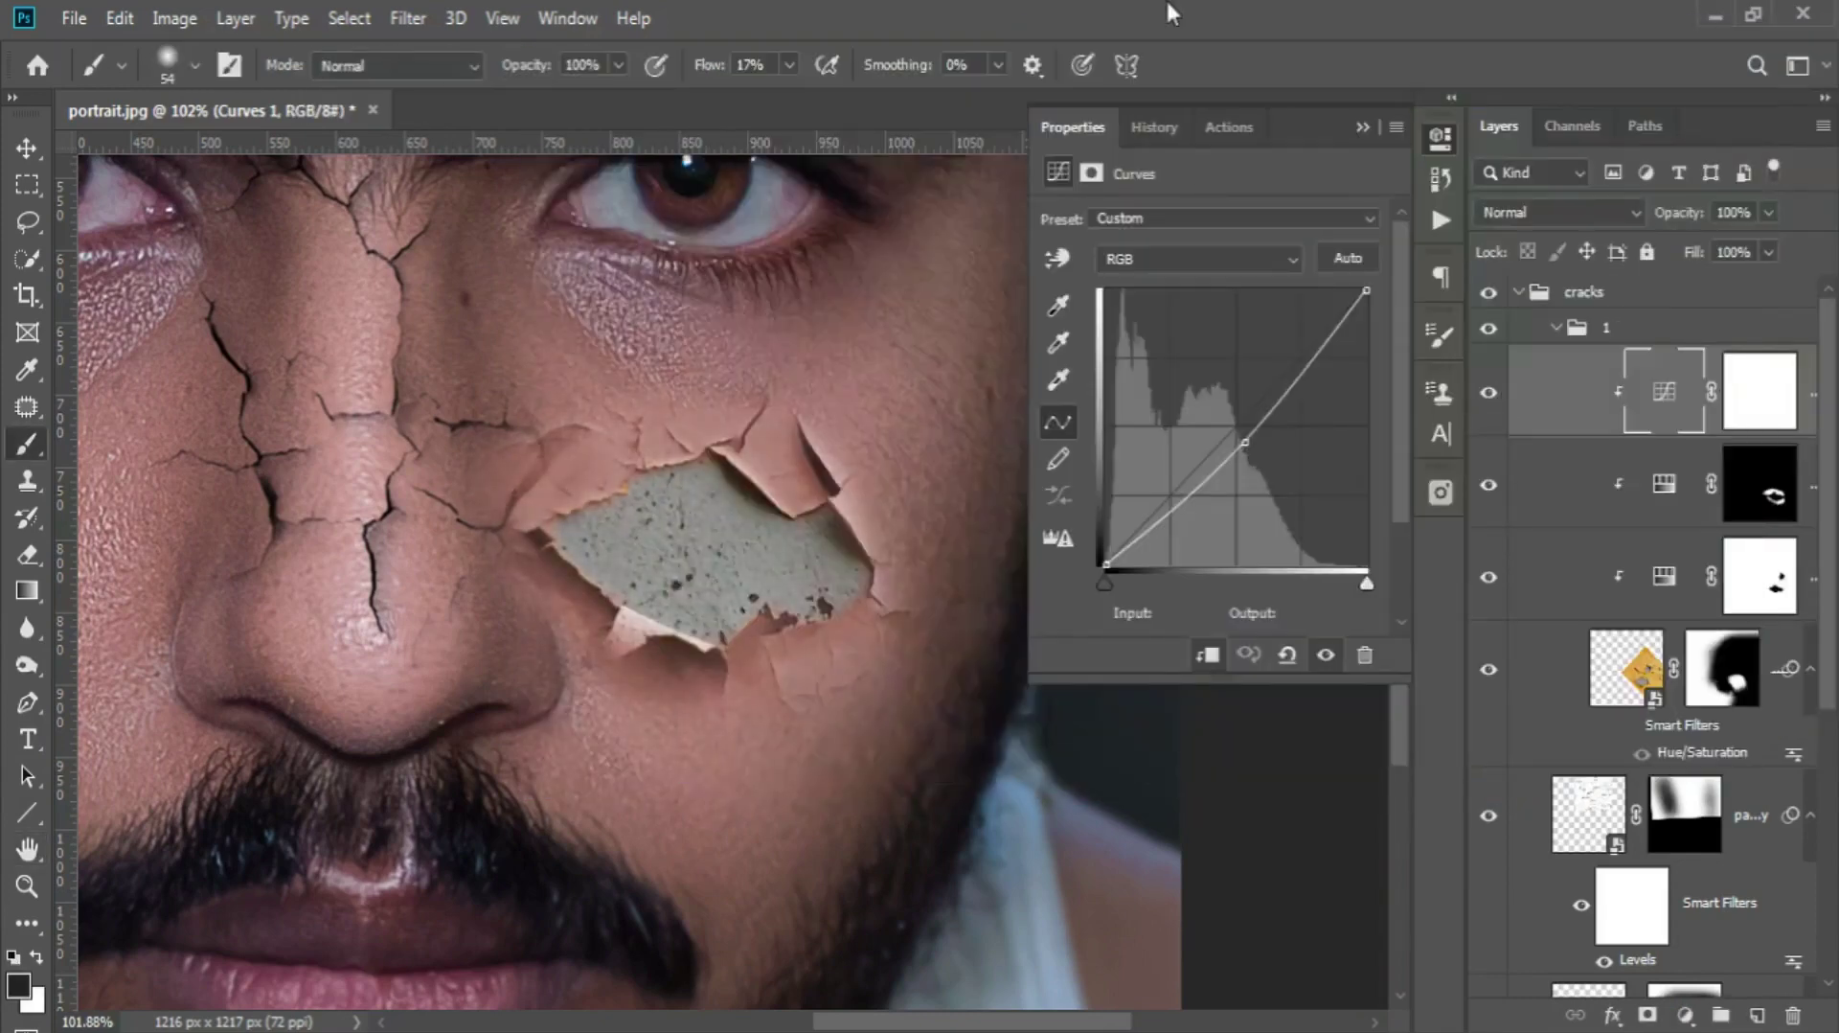
{"action": "scroll", "coordinate": [728, 575], "scroll_direction": "down", "scroll_amount": 5}
{"action": "scroll", "coordinate": [1004, 735], "scroll_direction": "up", "scroll_amount": 5}
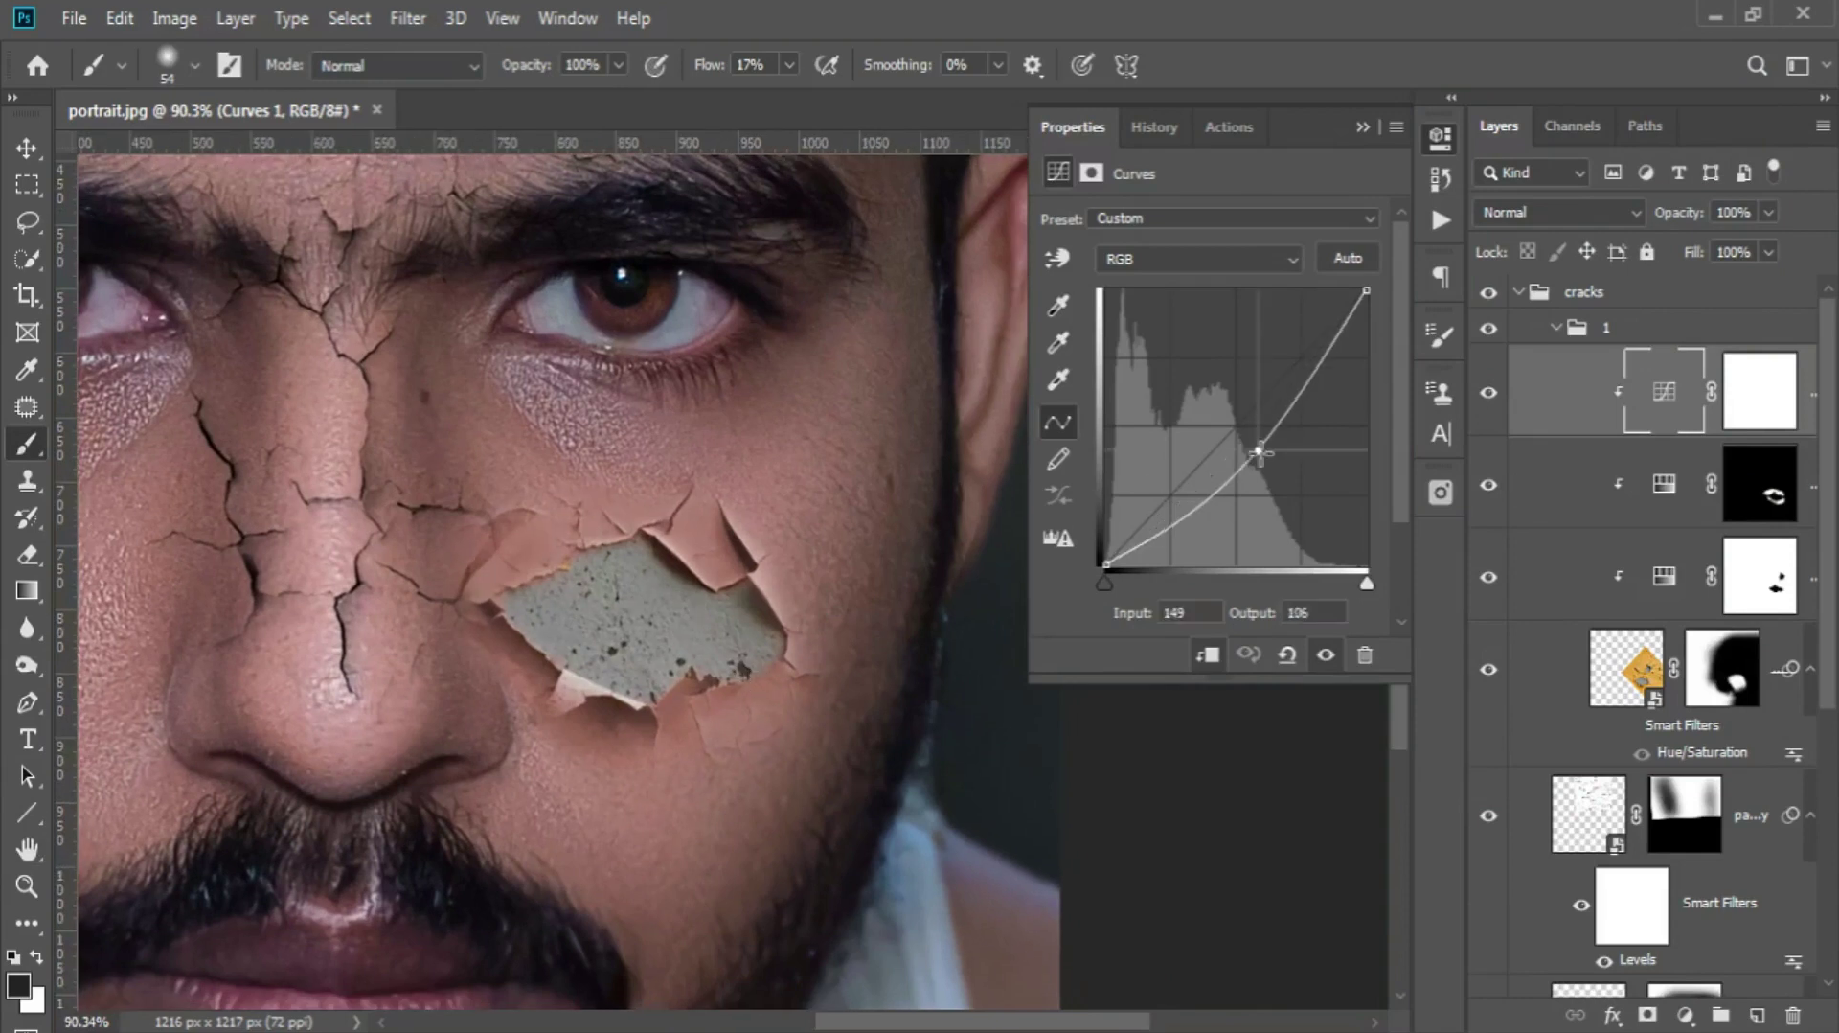
{"action": "left_click_drag", "start_coordinate": [1245, 445], "coordinate": [1270, 444]}
- Invert the Curves mask and paint white to darken only the torn cheek patch's edges
{"action": "left_click", "coordinate": [1760, 390]}
{"action": "key", "text": "ctrl+i"}
{"action": "key", "text": "x"}
{"action": "scroll", "coordinate": [743, 613], "scroll_direction": "up", "scroll_amount": 3}
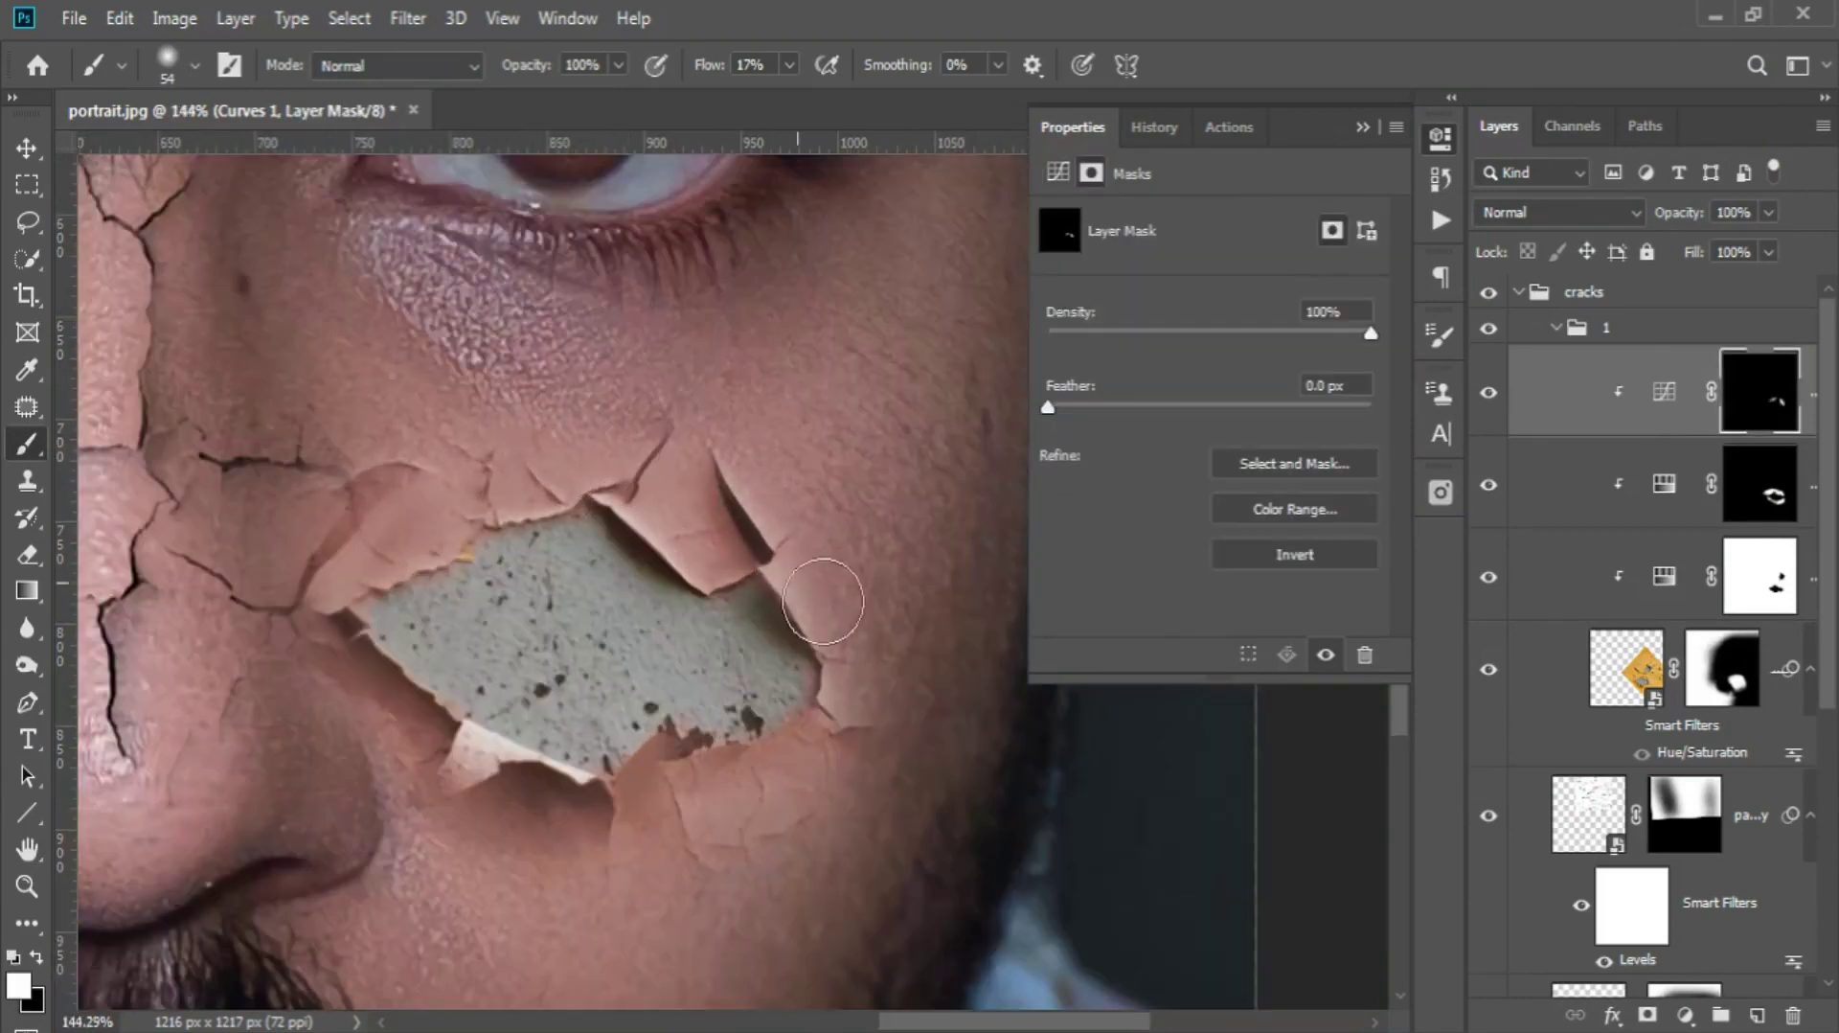
{"action": "key", "text": "bracketright"}
{"action": "key", "text": "bracketright"}
{"action": "key", "text": "bracketright"}
{"action": "key", "text": "bracketleft"}
{"action": "key", "text": "bracketleft"}
{"action": "key", "text": "bracketleft"}
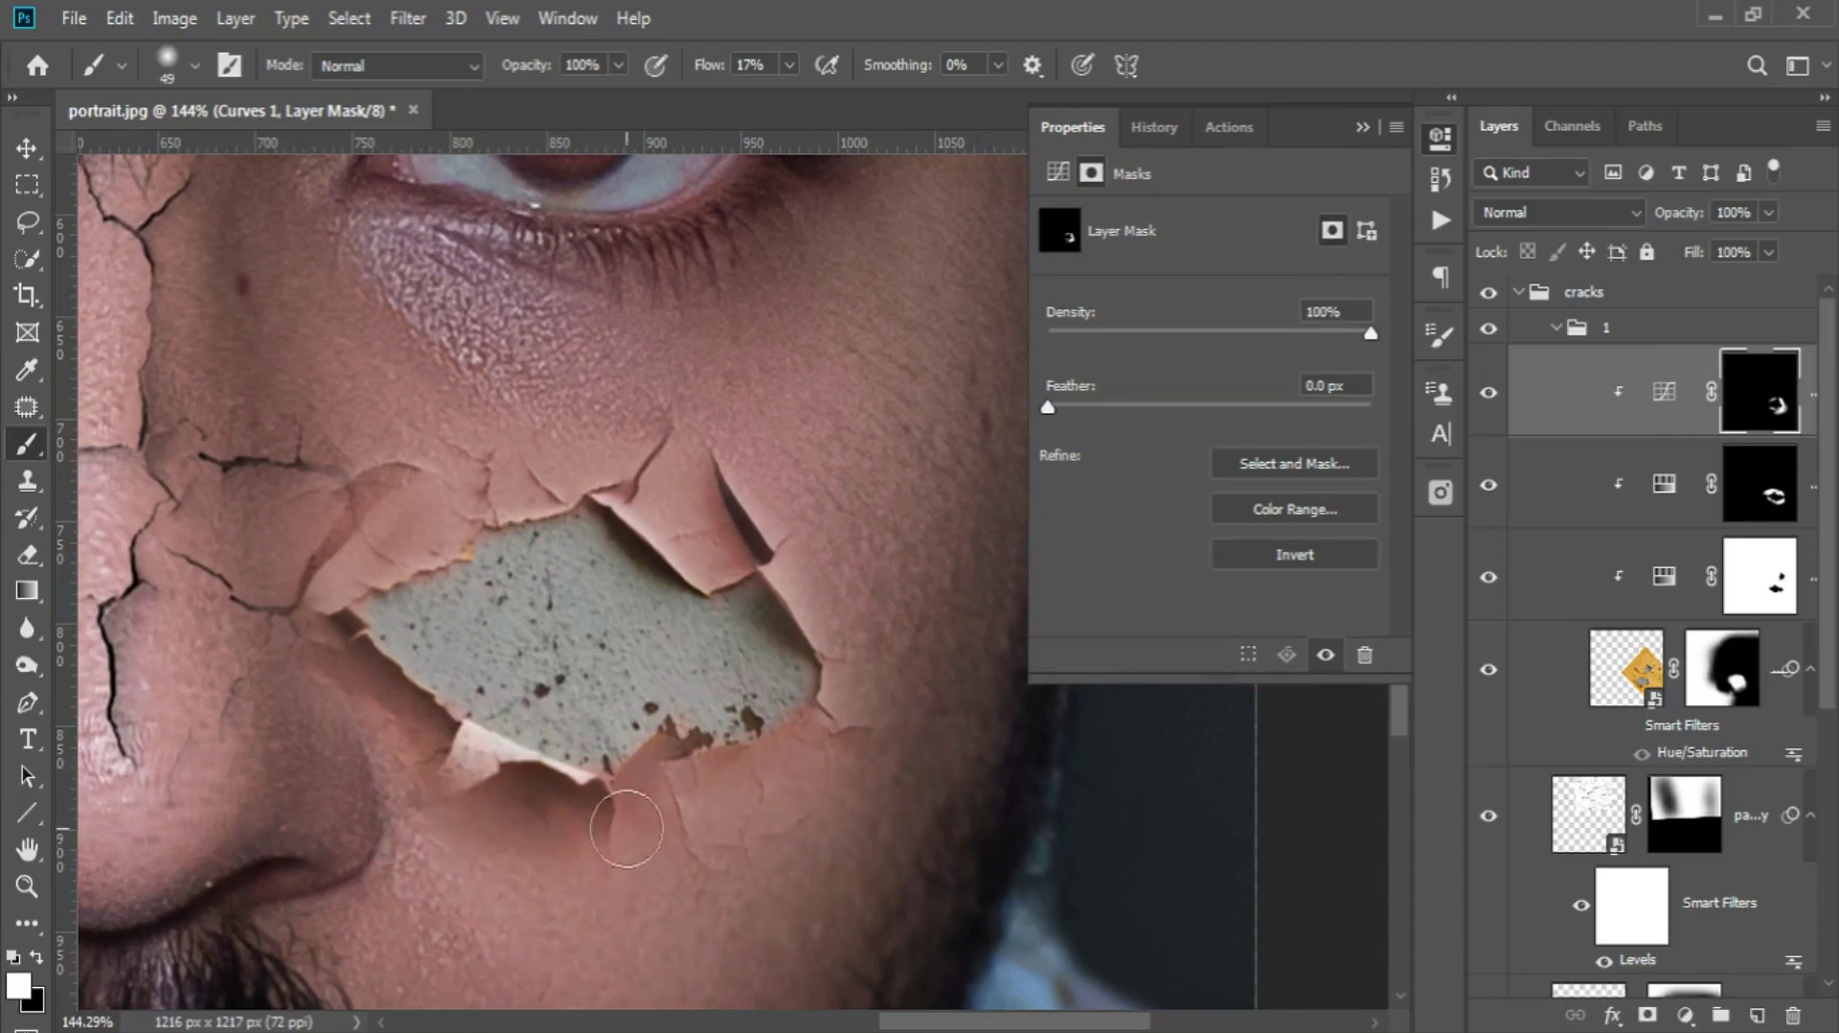
{"action": "scroll", "coordinate": [427, 508], "scroll_direction": "down", "scroll_amount": 3}
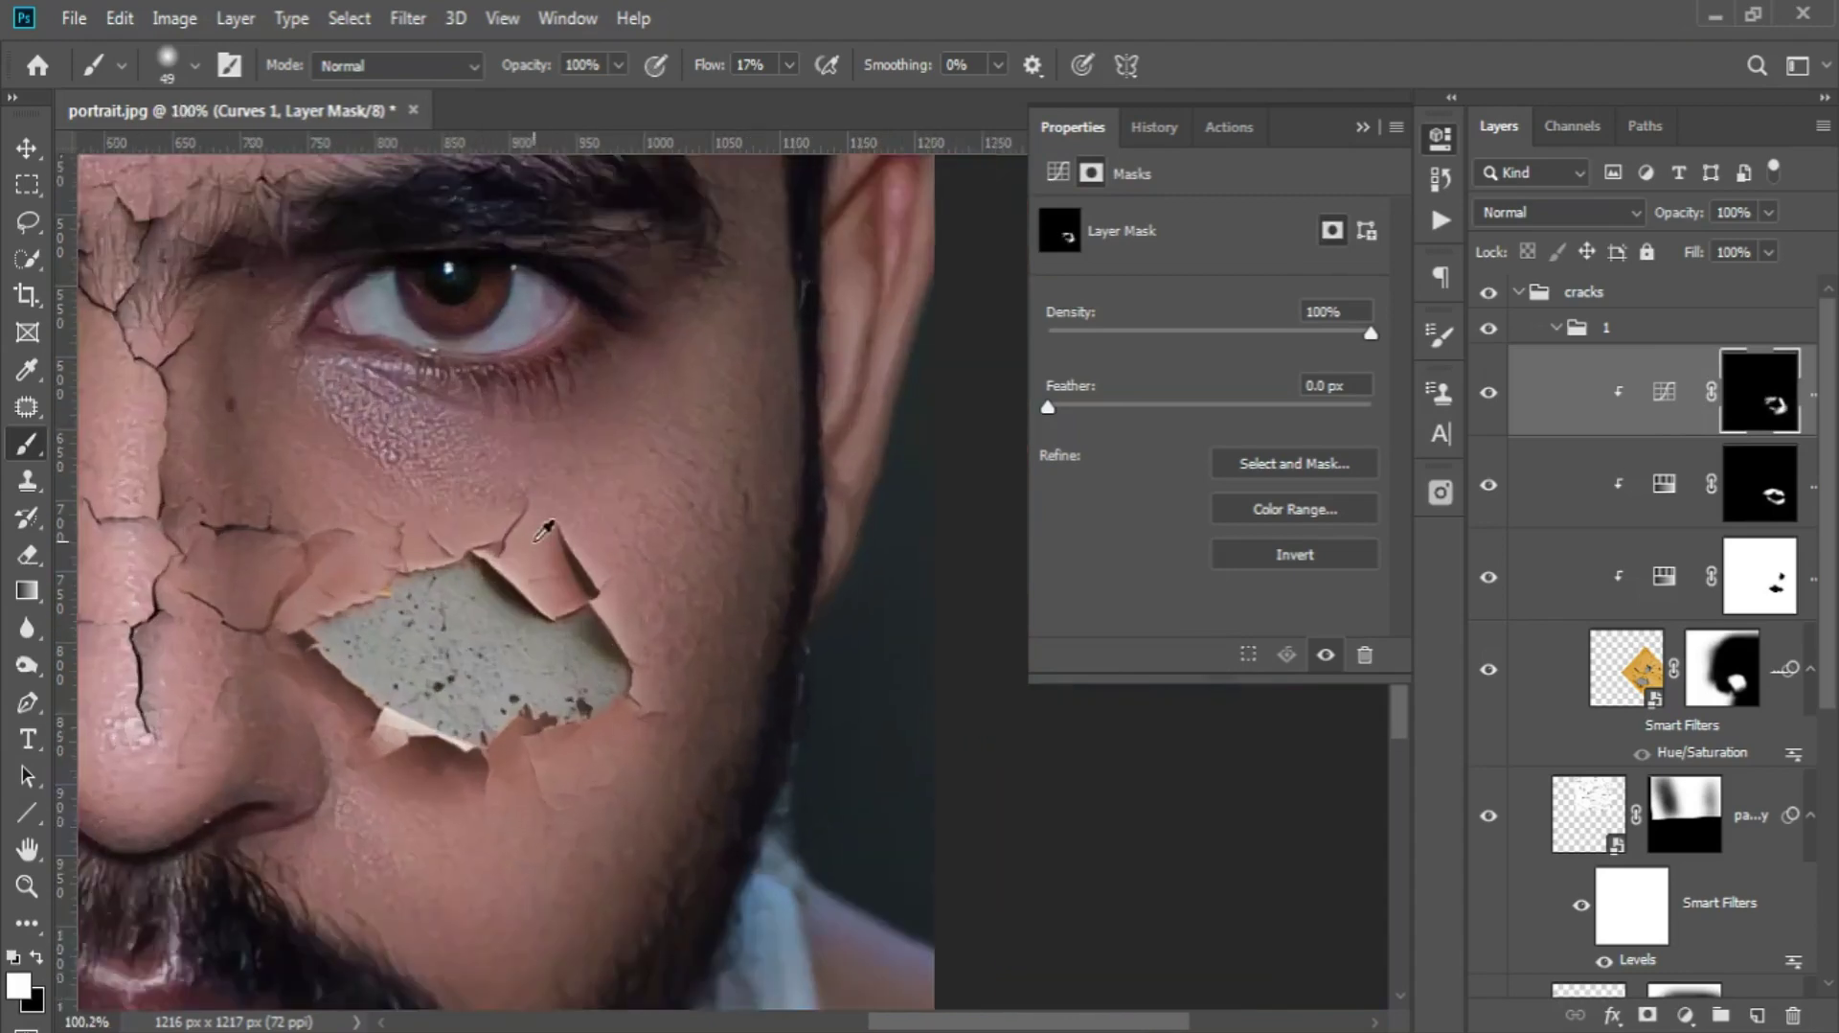
{"action": "scroll", "coordinate": [634, 602], "scroll_direction": "up", "scroll_amount": 3}
{"action": "key", "text": "ctrl+0"}
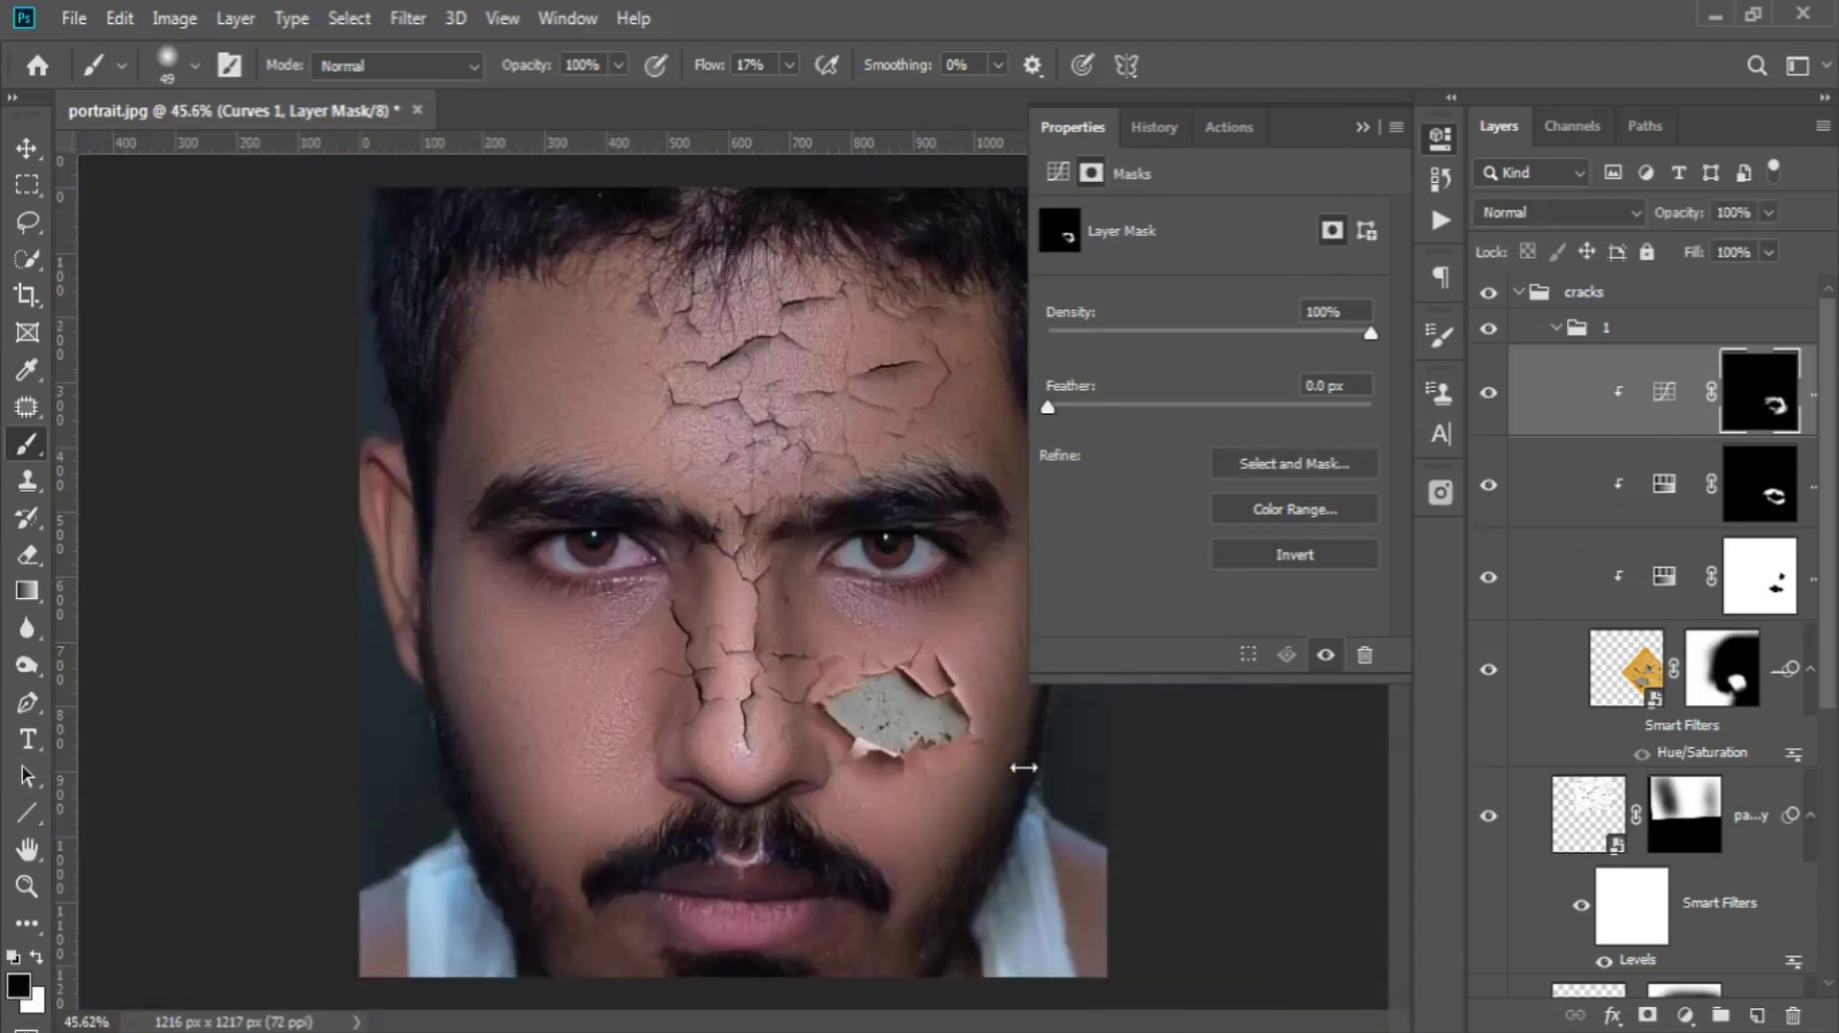
{"action": "scroll", "coordinate": [1023, 766], "scroll_direction": "down", "scroll_amount": 2}
{"action": "scroll", "coordinate": [1023, 767], "scroll_direction": "up", "scroll_amount": 5}
{"action": "left_click", "coordinate": [1555, 327]}
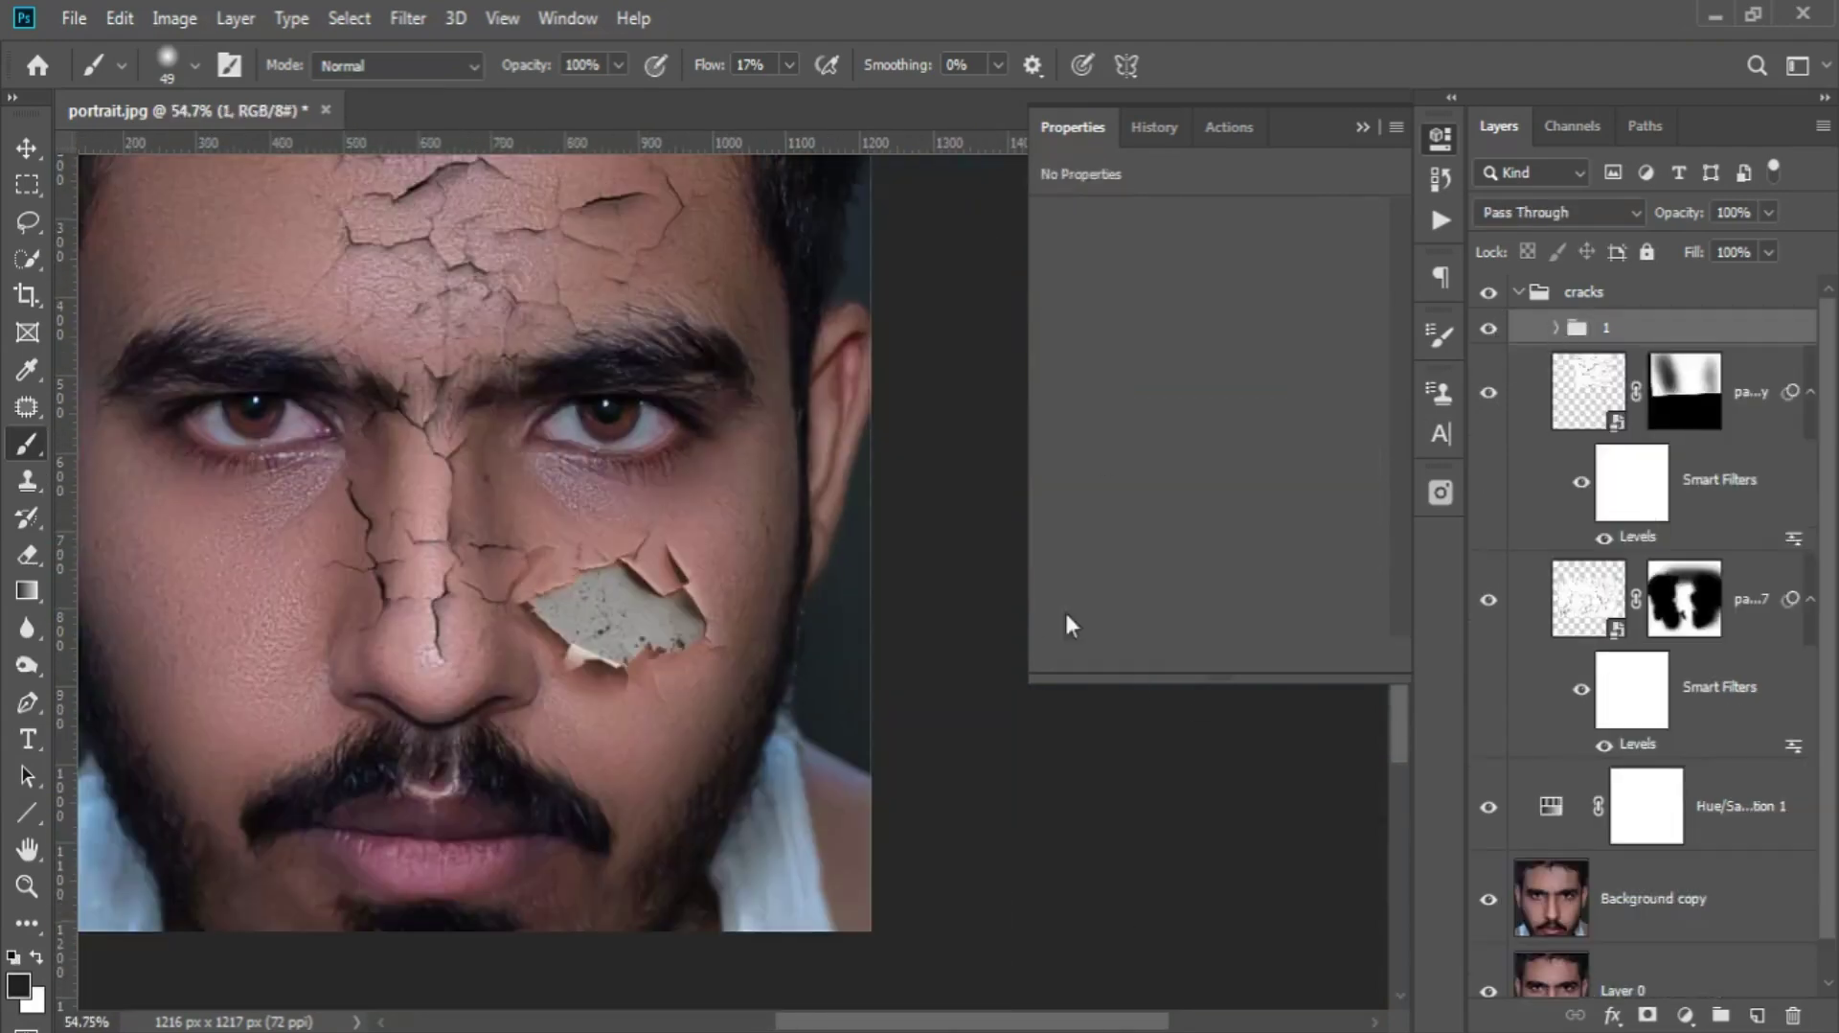
{"action": "left_click", "coordinate": [1555, 328]}
{"action": "left_click", "coordinate": [1555, 327]}
{"action": "scroll", "coordinate": [1042, 549], "scroll_direction": "down", "scroll_amount": 1}
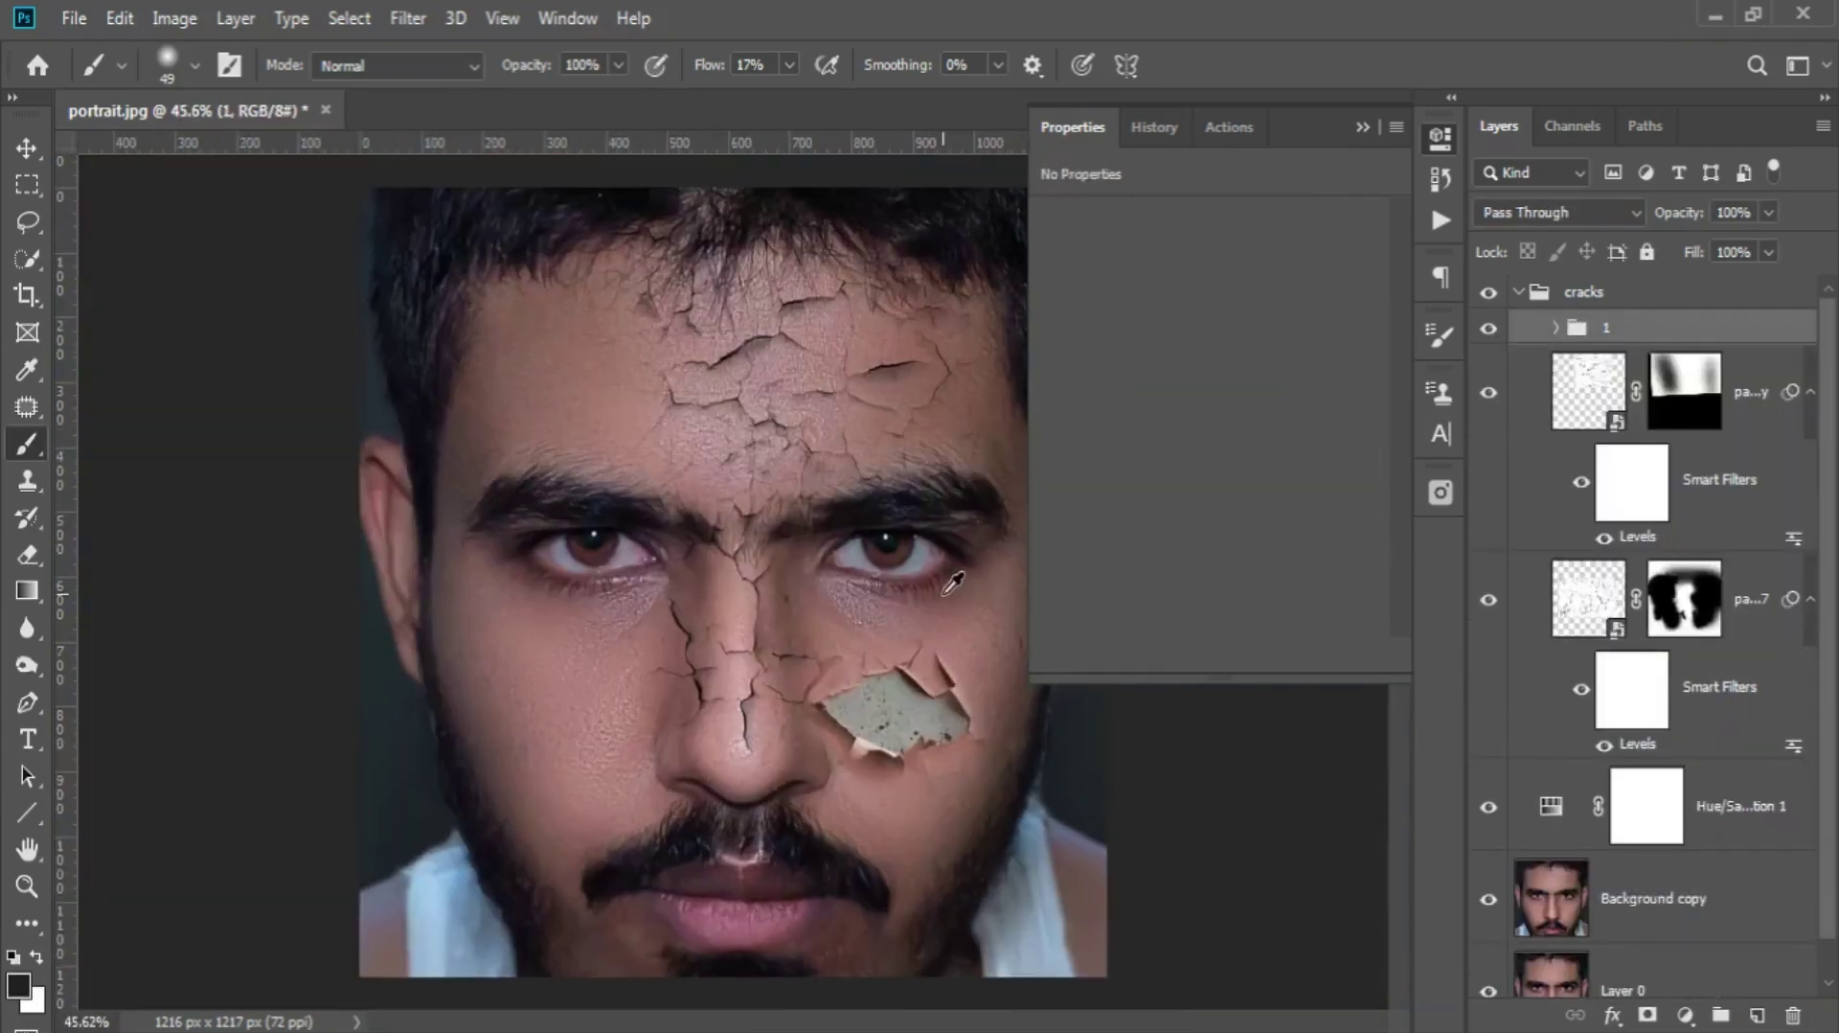
{"action": "scroll", "coordinate": [958, 575], "scroll_direction": "up", "scroll_amount": 2}
{"action": "scroll", "coordinate": [958, 575], "scroll_direction": "down", "scroll_amount": 2}
{"action": "scroll", "coordinate": [771, 707], "scroll_direction": "up", "scroll_amount": 3}
{"action": "left_click", "coordinate": [771, 707], "text": "ctrl"}
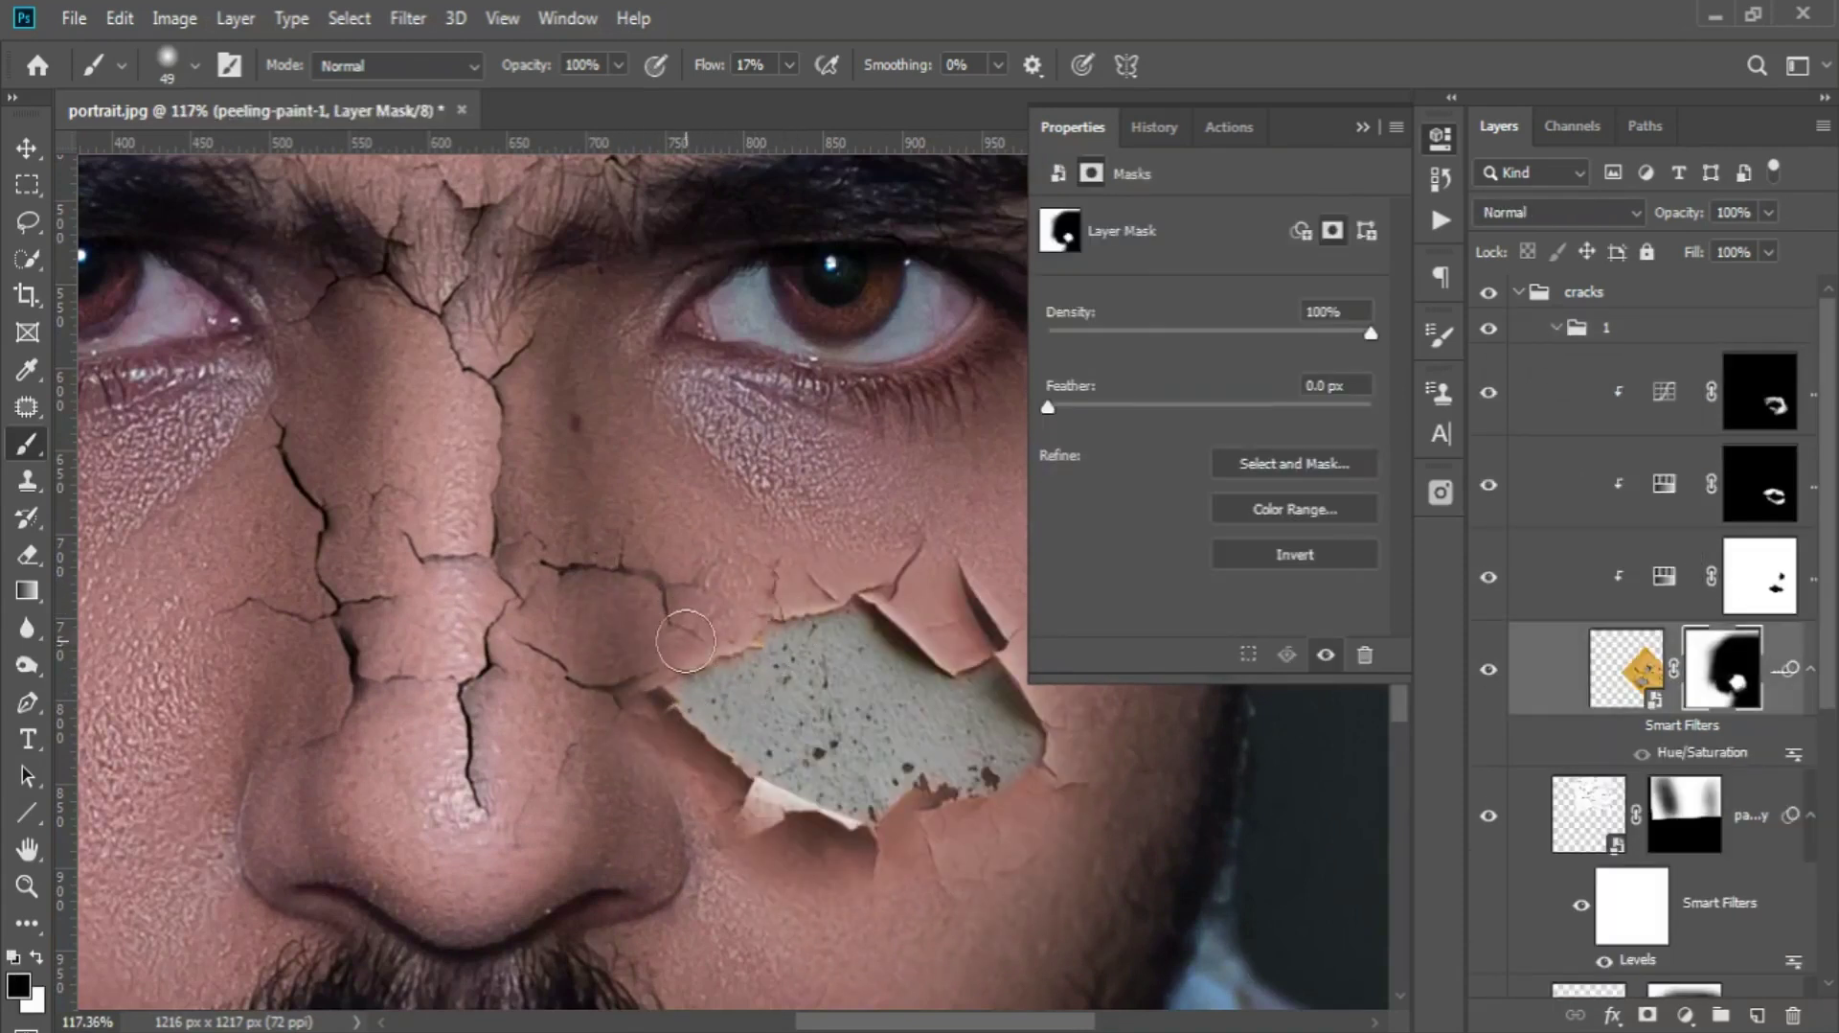
{"action": "scroll", "coordinate": [867, 699], "scroll_direction": "down", "scroll_amount": 3}
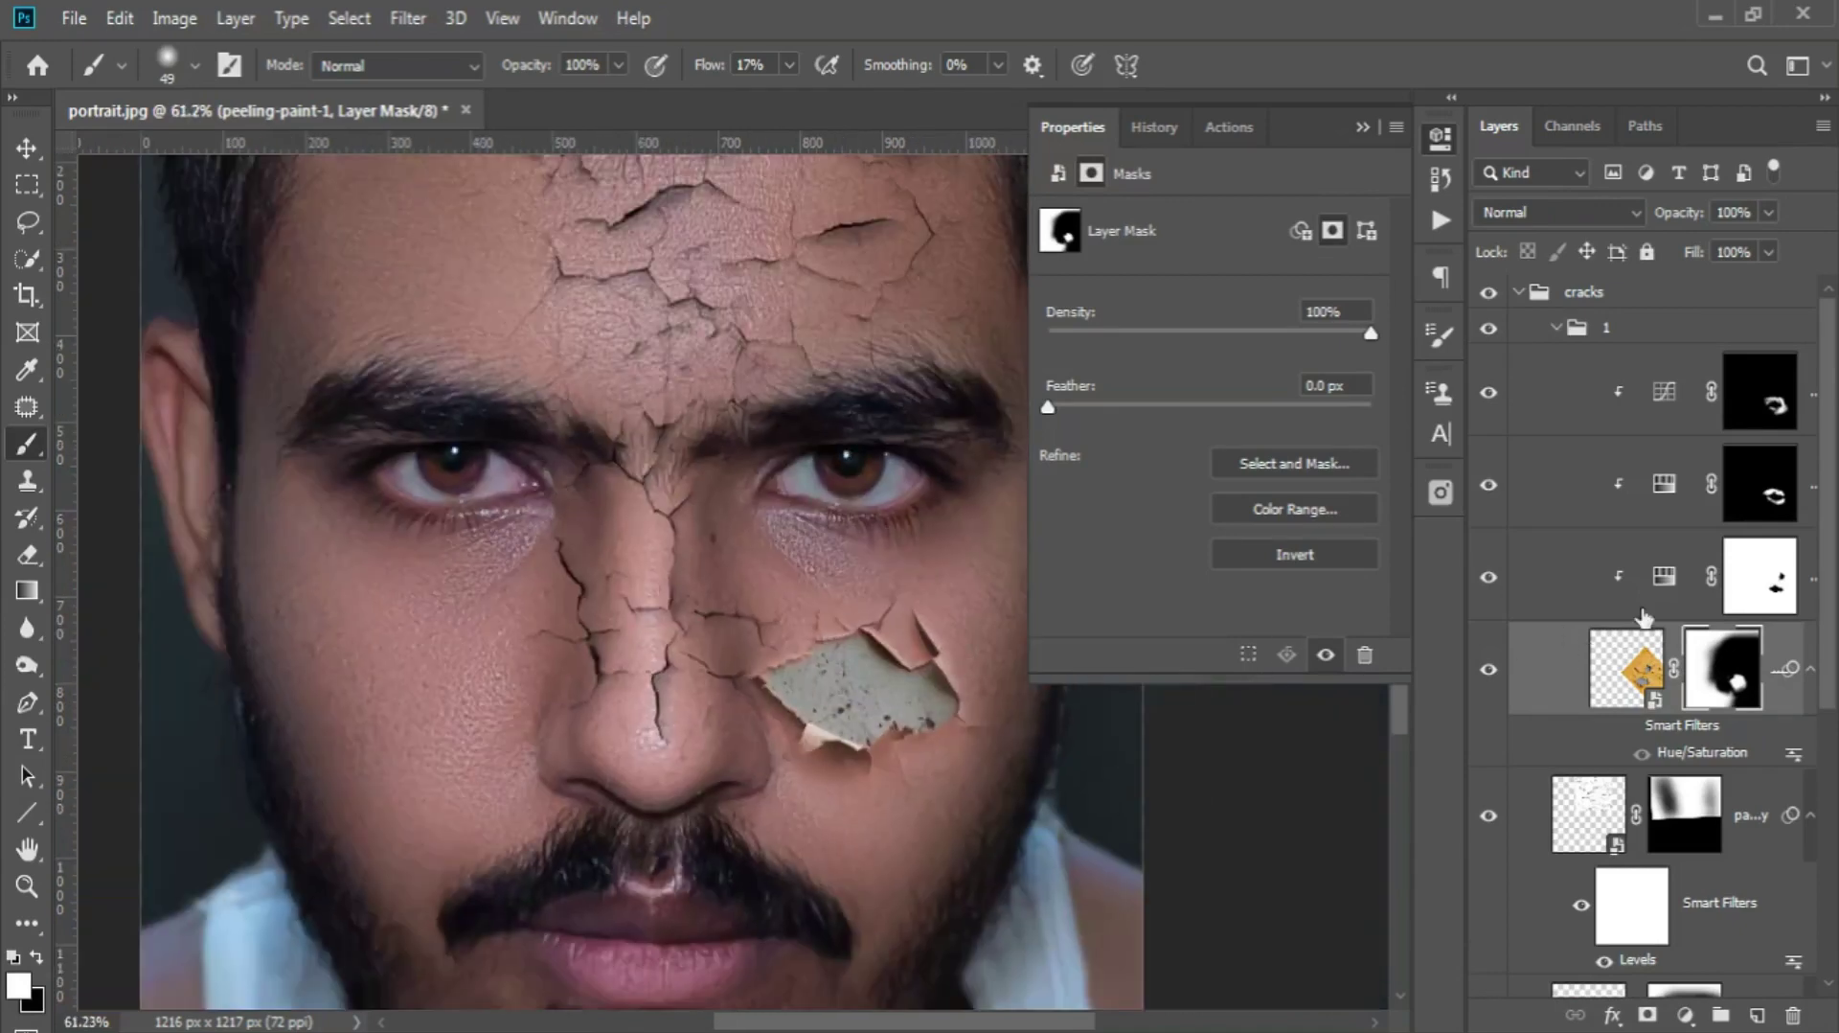
{"action": "left_click", "coordinate": [1491, 822]}
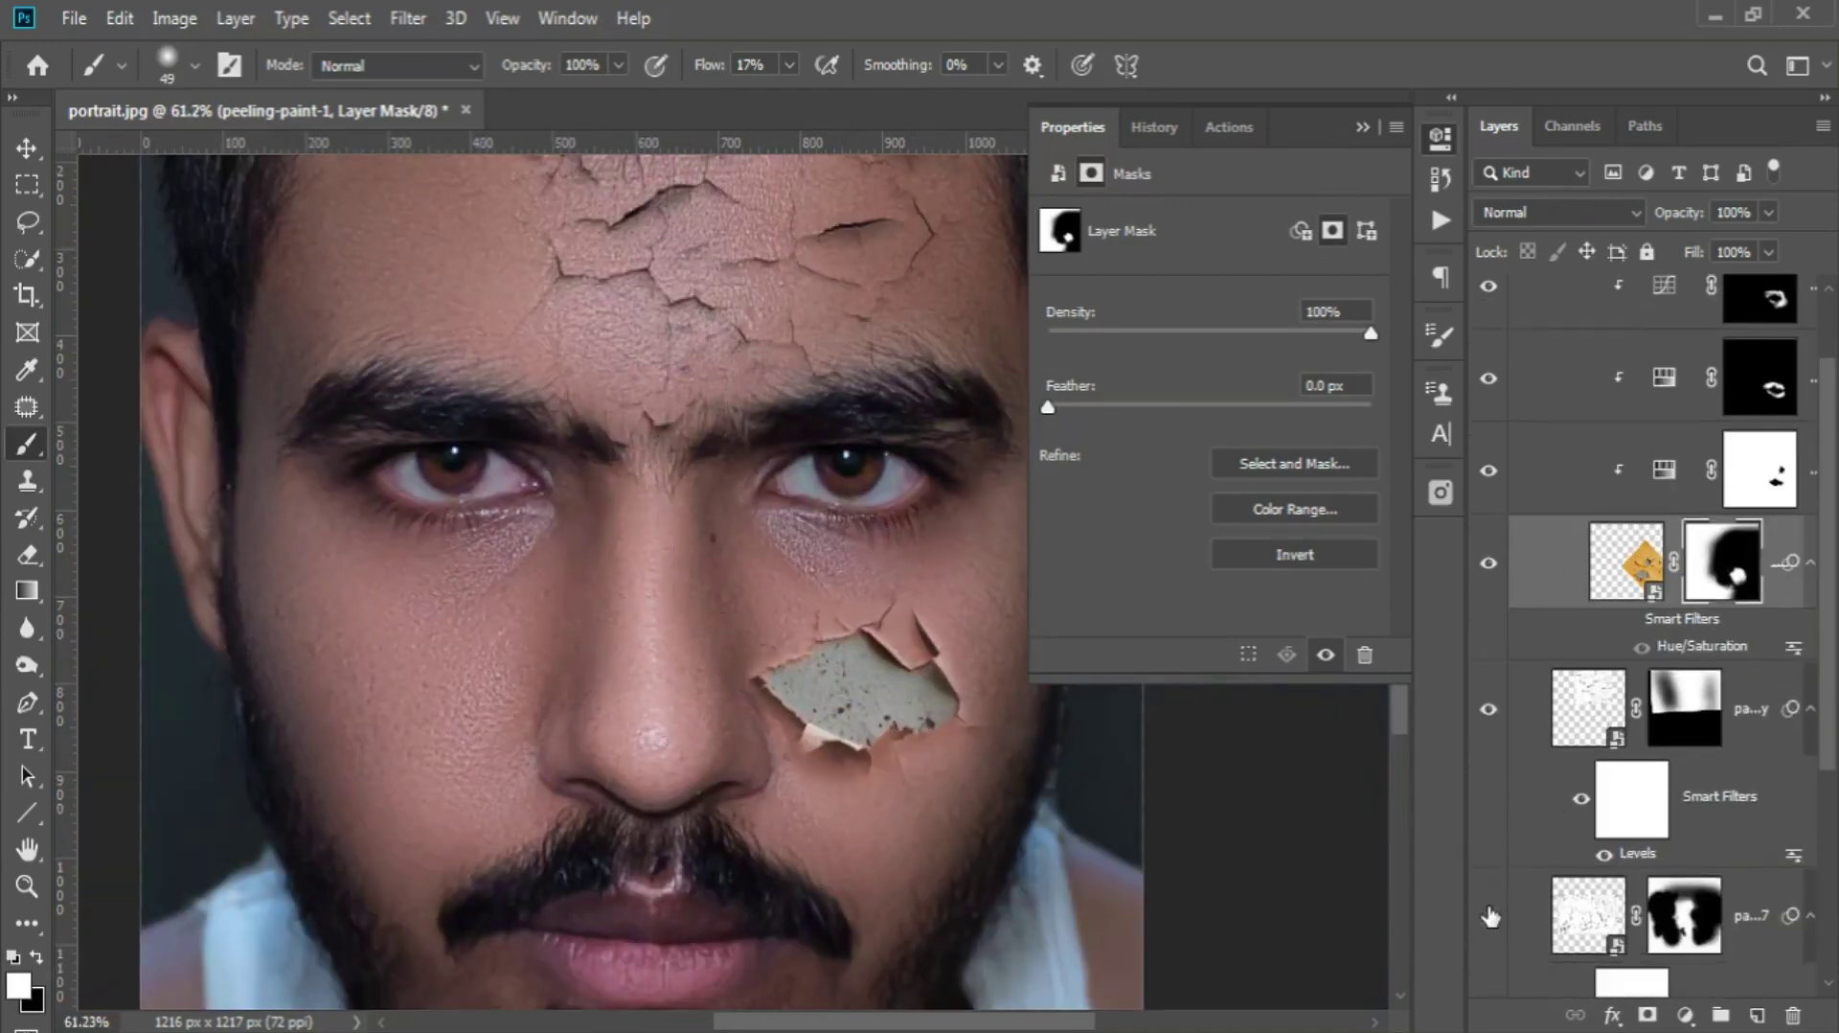
{"action": "left_click", "coordinate": [1491, 822]}
{"action": "left_click", "coordinate": [790, 637], "text": "ctrl"}
{"action": "scroll", "coordinate": [790, 637], "scroll_direction": "up", "scroll_amount": 3}
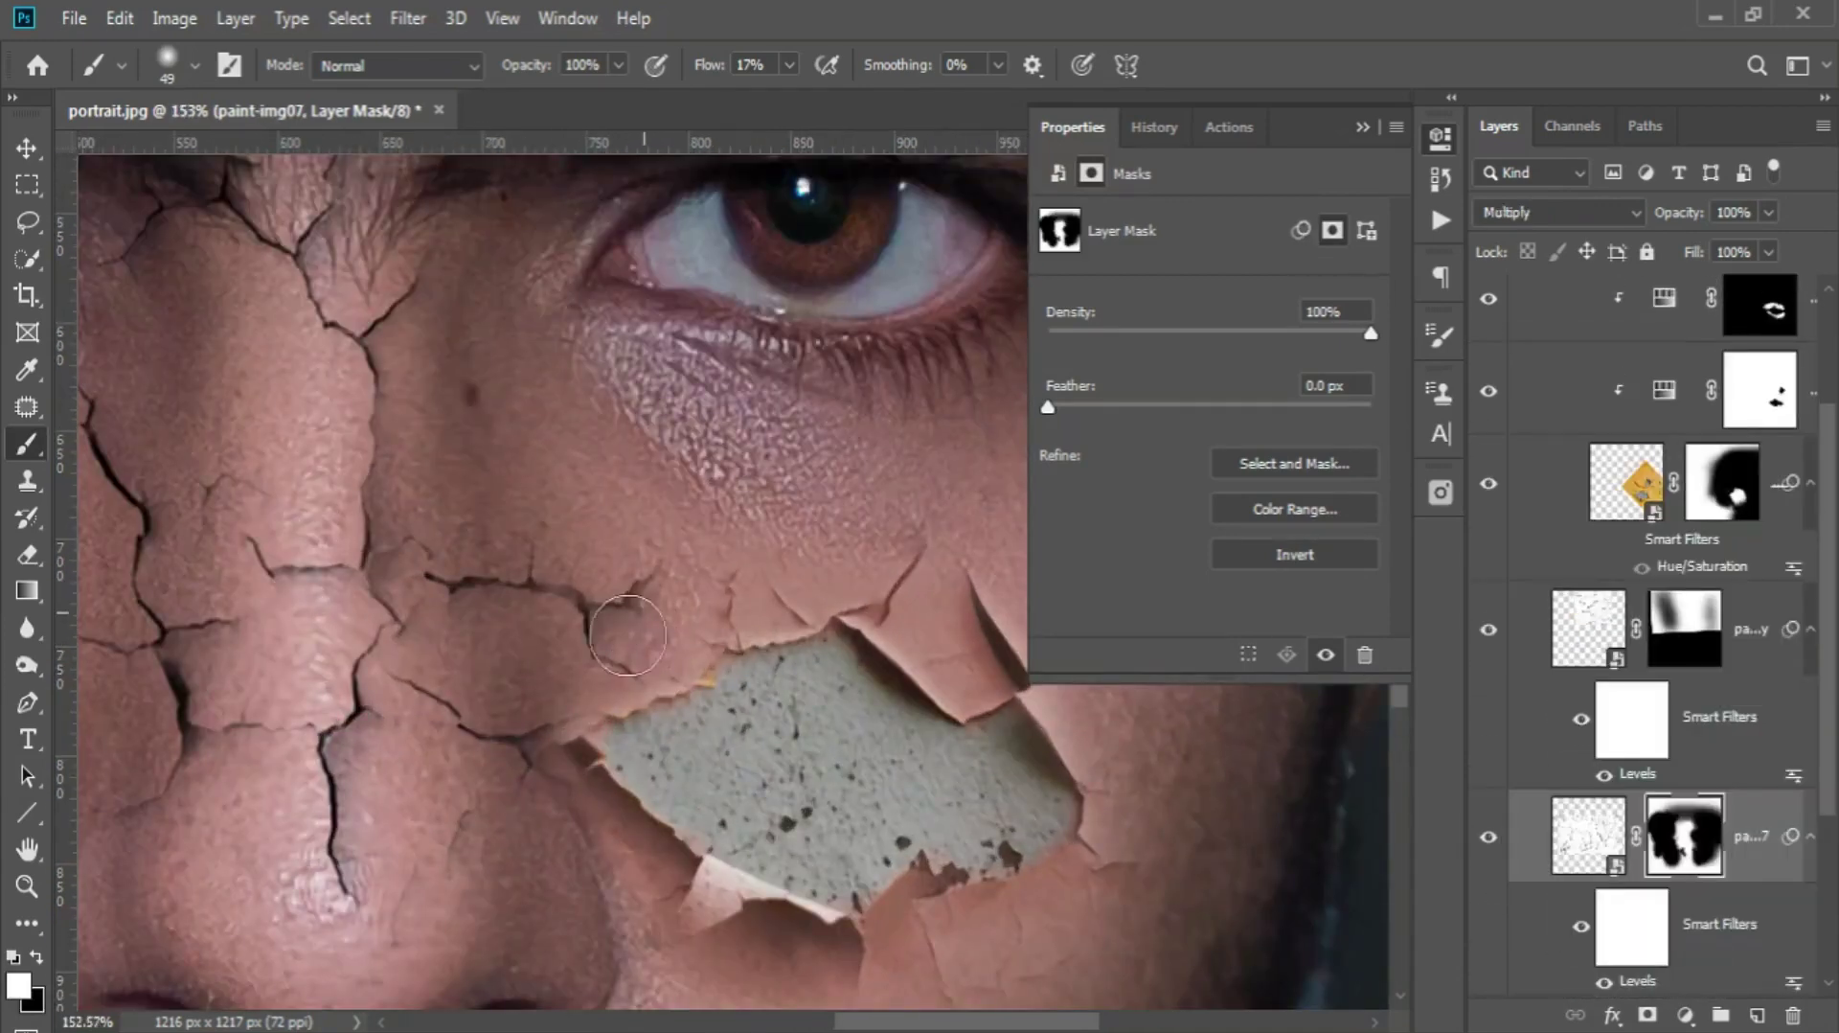
{"action": "scroll", "coordinate": [575, 801], "scroll_direction": "down", "scroll_amount": 3}
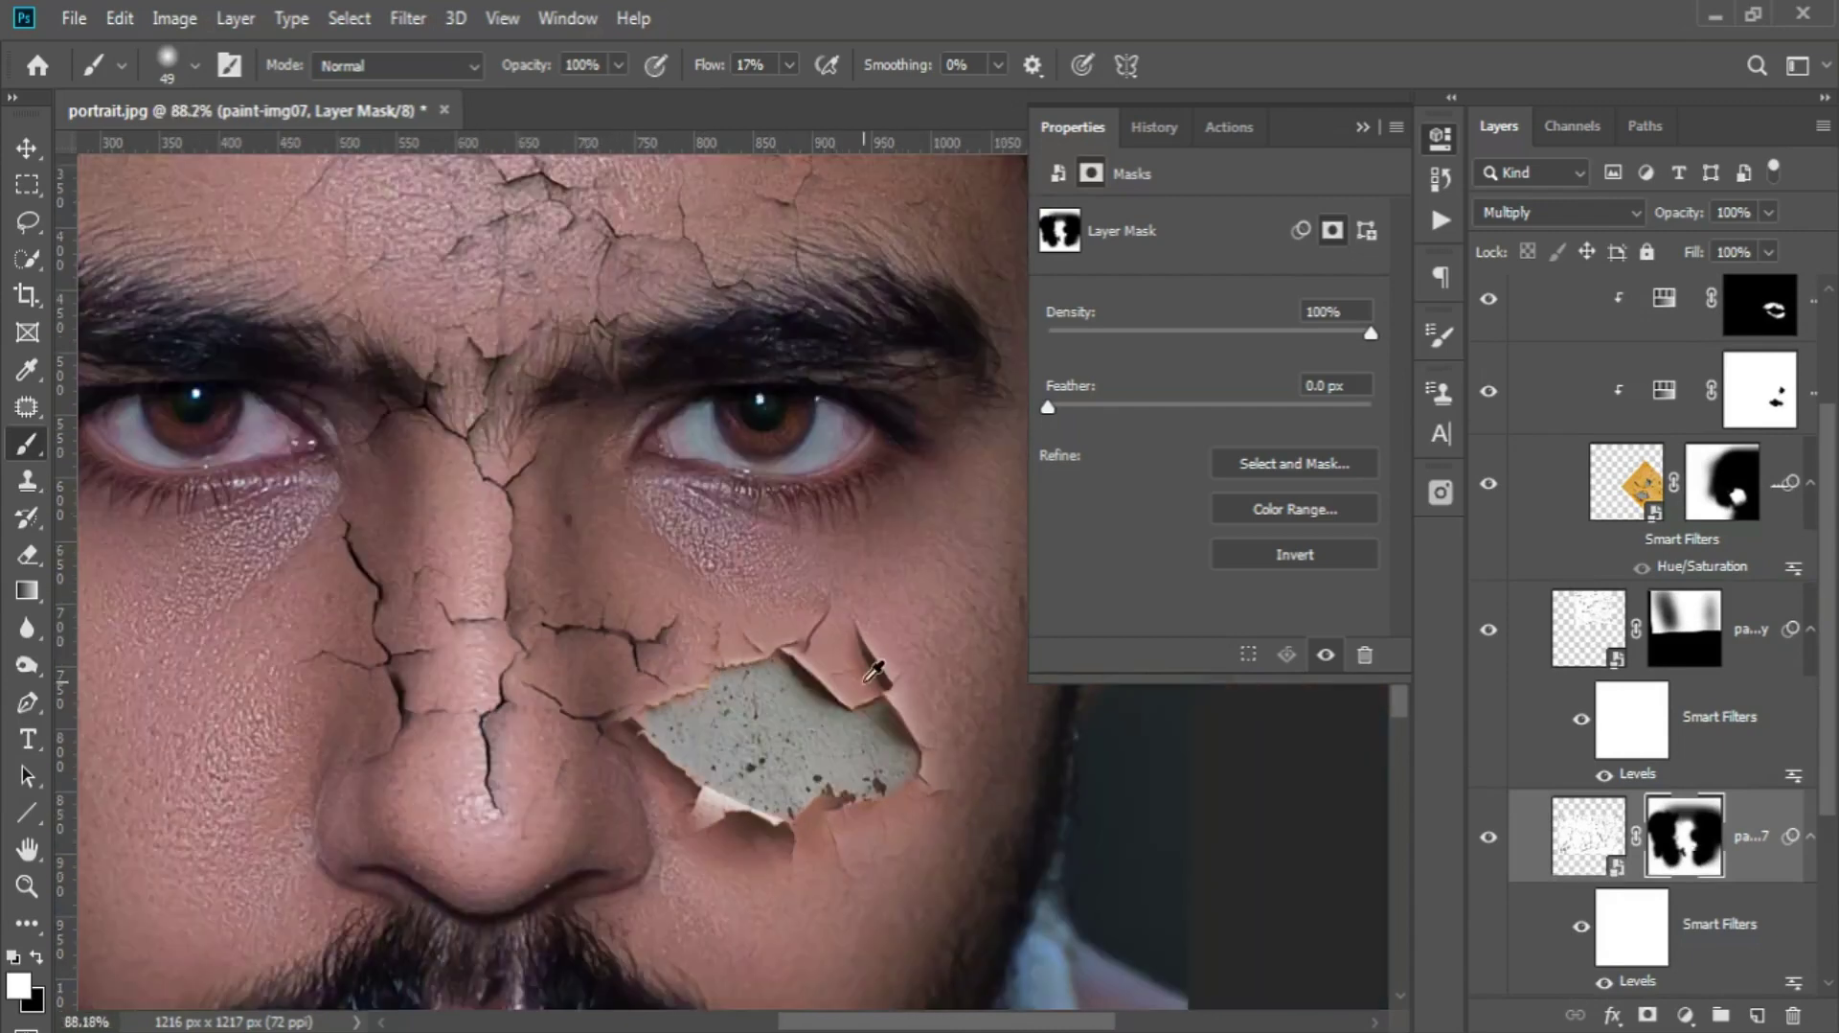
{"action": "scroll", "coordinate": [576, 801], "scroll_direction": "down", "scroll_amount": 2}
{"action": "key", "text": "x"}
{"action": "key", "text": "ctrl+2"}
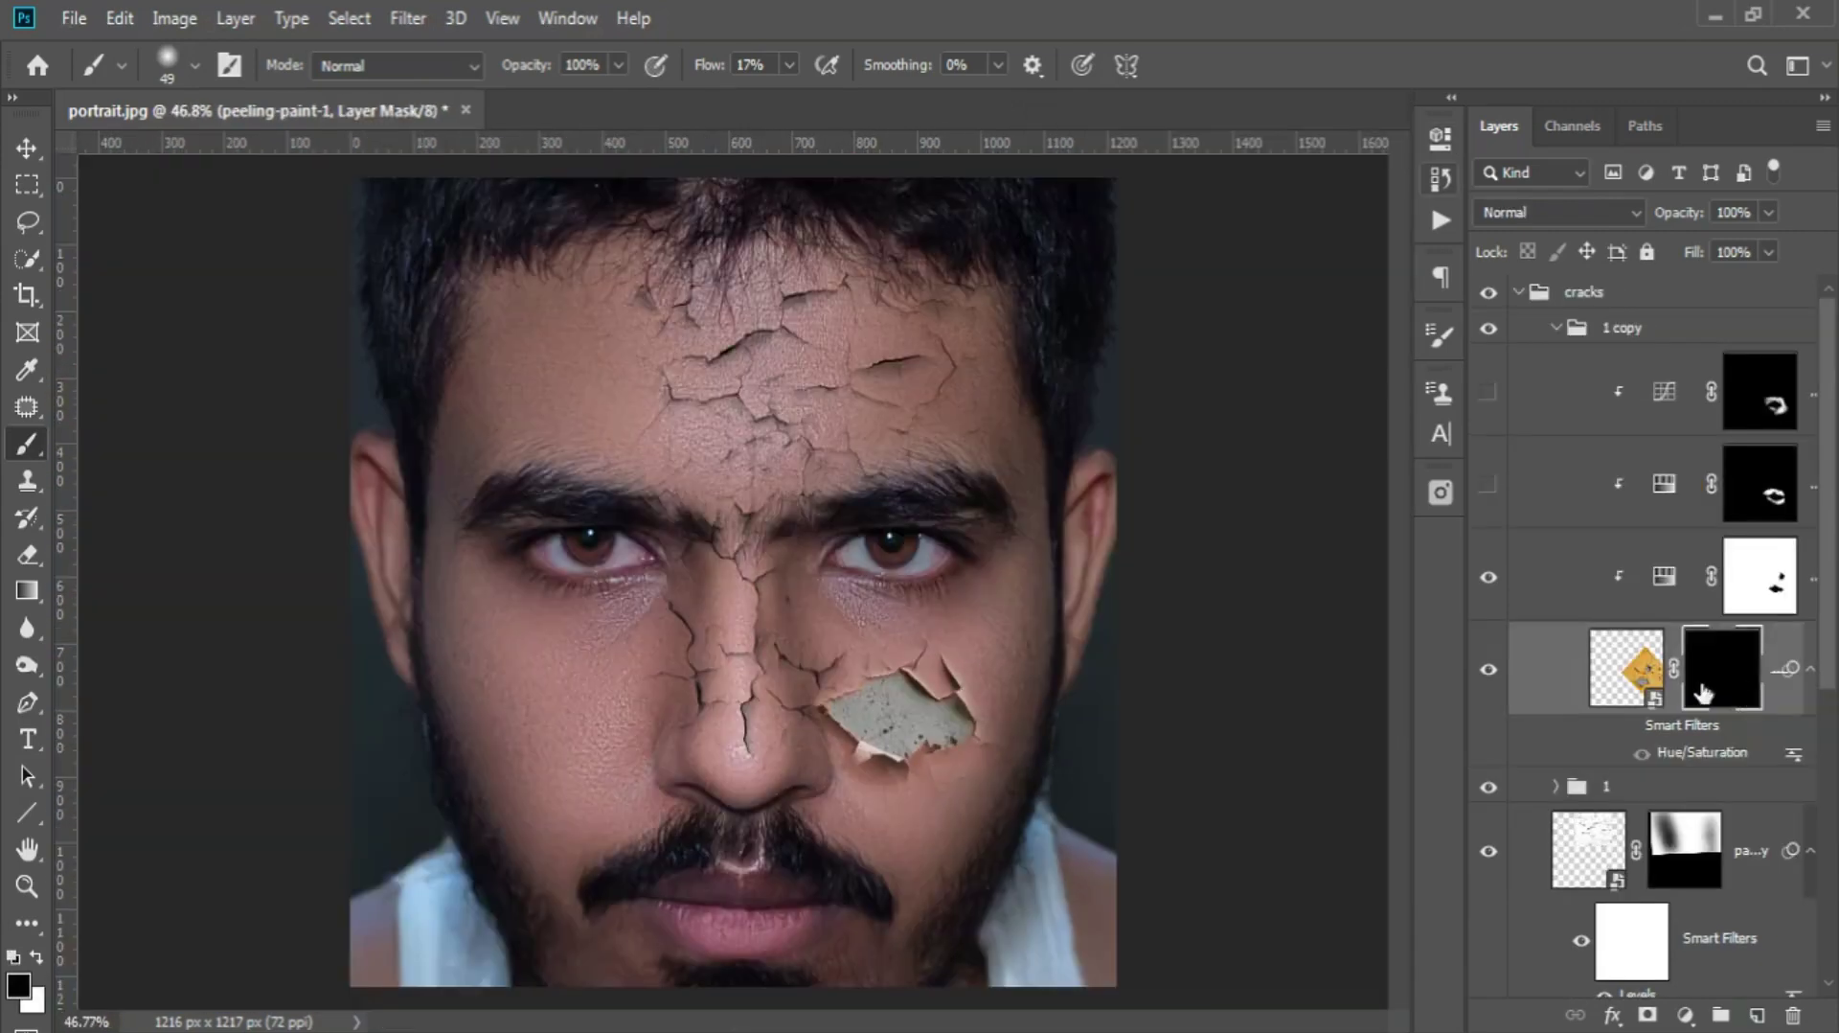
- Move and rotate the group 1 copy texture onto the right cheek
{"action": "key", "text": "ctrl+BackSpace"}
{"action": "key", "text": "v"}
{"action": "left_click_drag", "start_coordinate": [1086, 738], "coordinate": [1071, 660]}
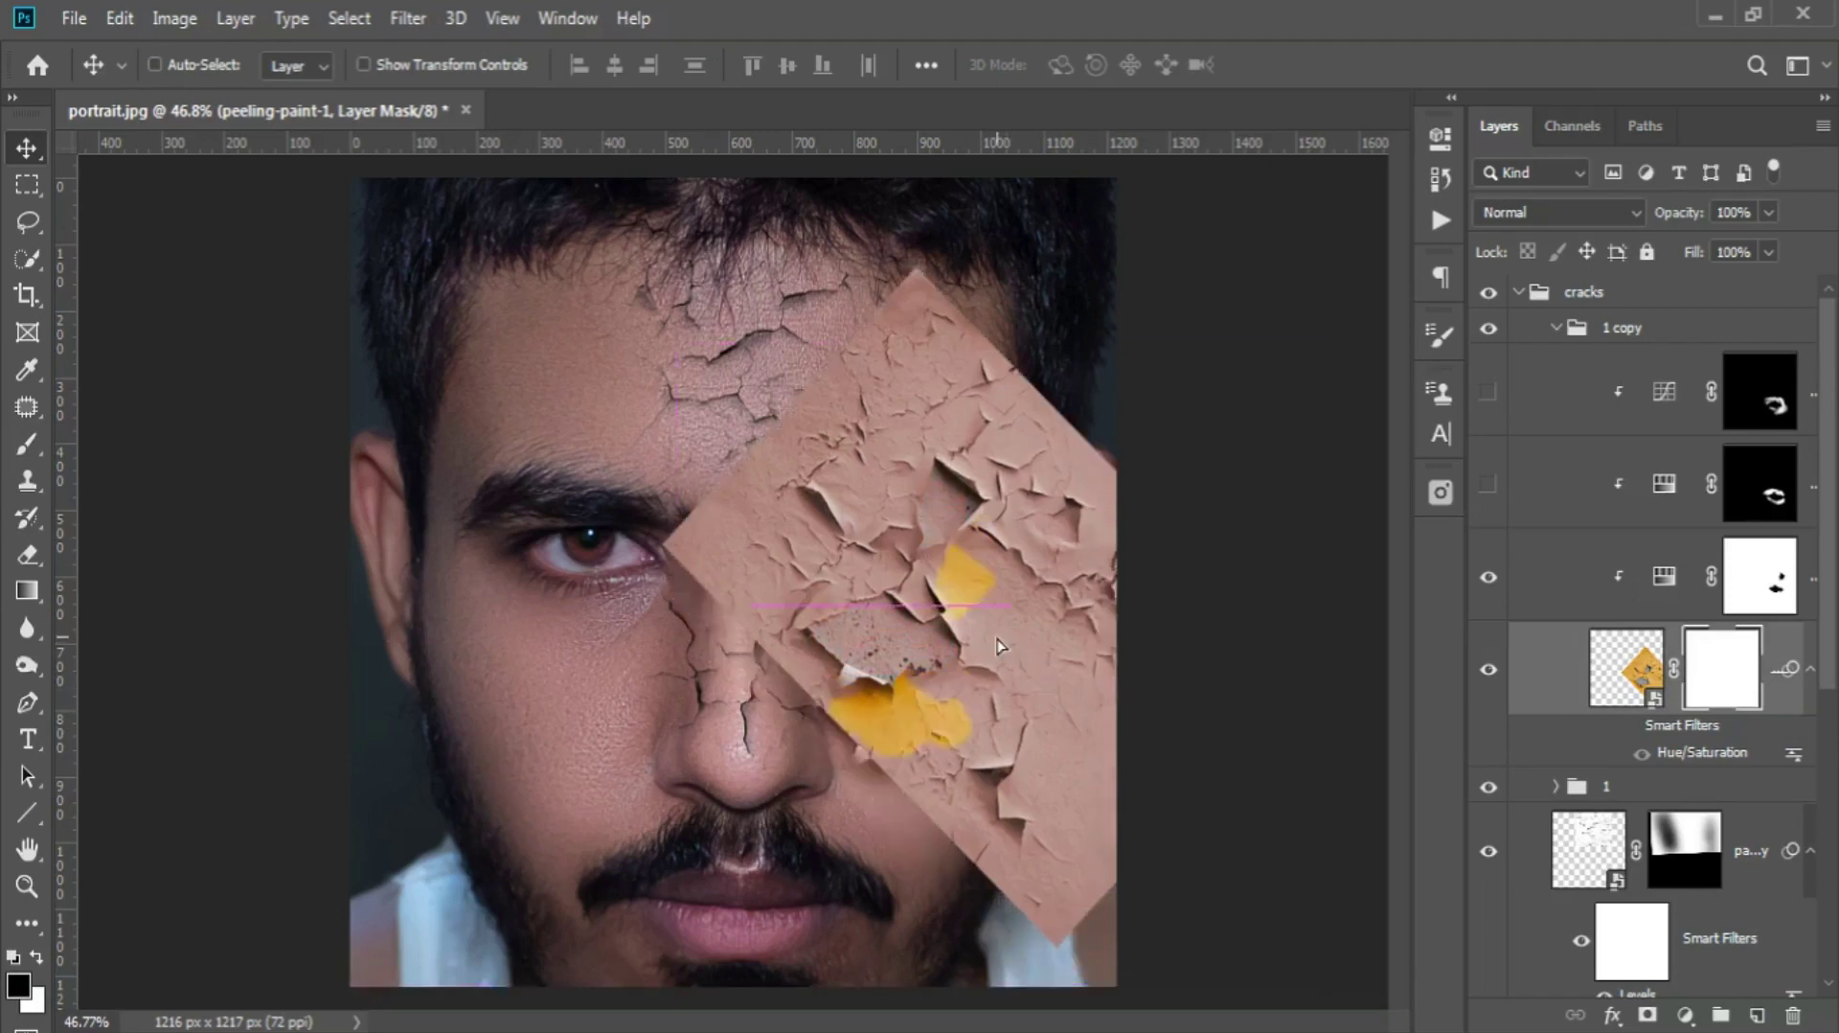
{"action": "key", "text": "ctrl+z"}
{"action": "left_click", "coordinate": [1622, 326]}
{"action": "key", "text": "ctrl+t"}
{"action": "left_click_drag", "start_coordinate": [1072, 816], "coordinate": [1001, 638]}
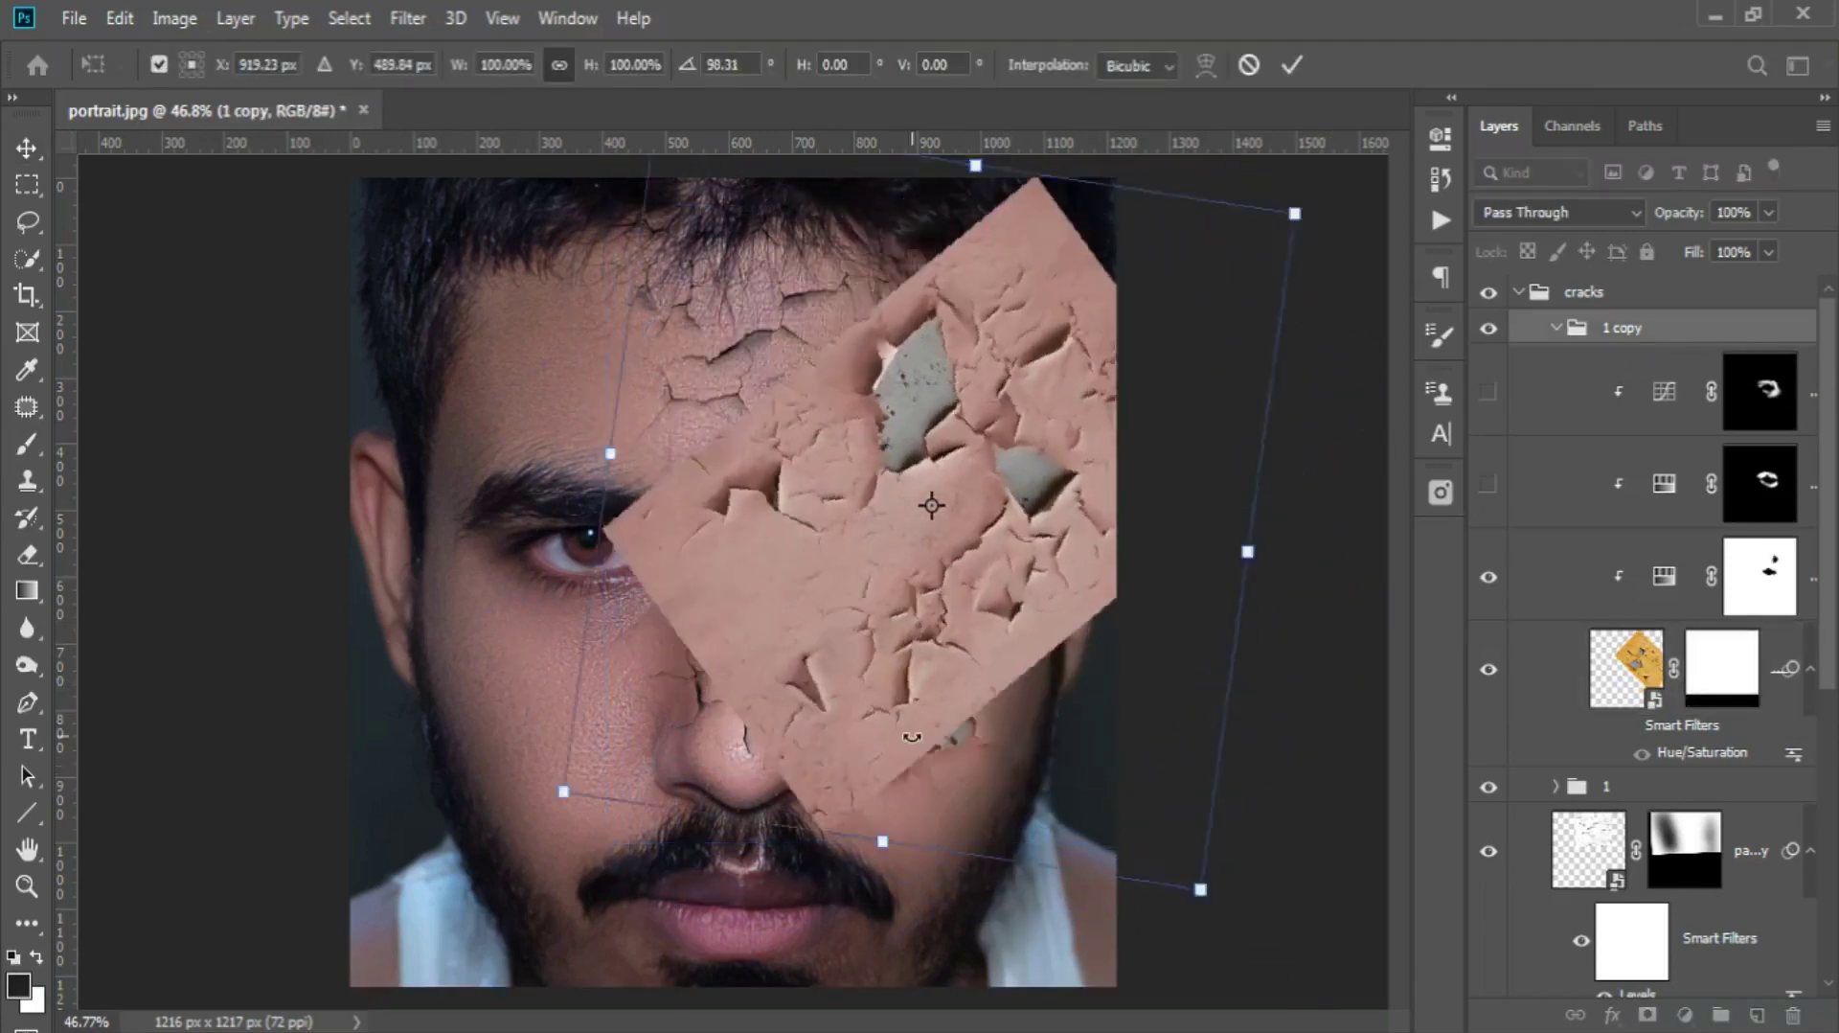
{"action": "left_click_drag", "start_coordinate": [1321, 437], "coordinate": [1135, 843]}
{"action": "mouse_move", "coordinate": [1089, 451]}
{"action": "left_mouse_down"}
{"action": "mouse_move", "coordinate": [985, 742]}
{"action": "mouse_move", "coordinate": [1004, 682]}
{"action": "left_mouse_up"}
{"action": "key", "text": "Return"}
- Delete the two hidden Curves and Hue/Saturation adjustment layers, then reselect the 1 copy group
{"action": "scroll", "coordinate": [636, 492], "scroll_direction": "up", "scroll_amount": 4}
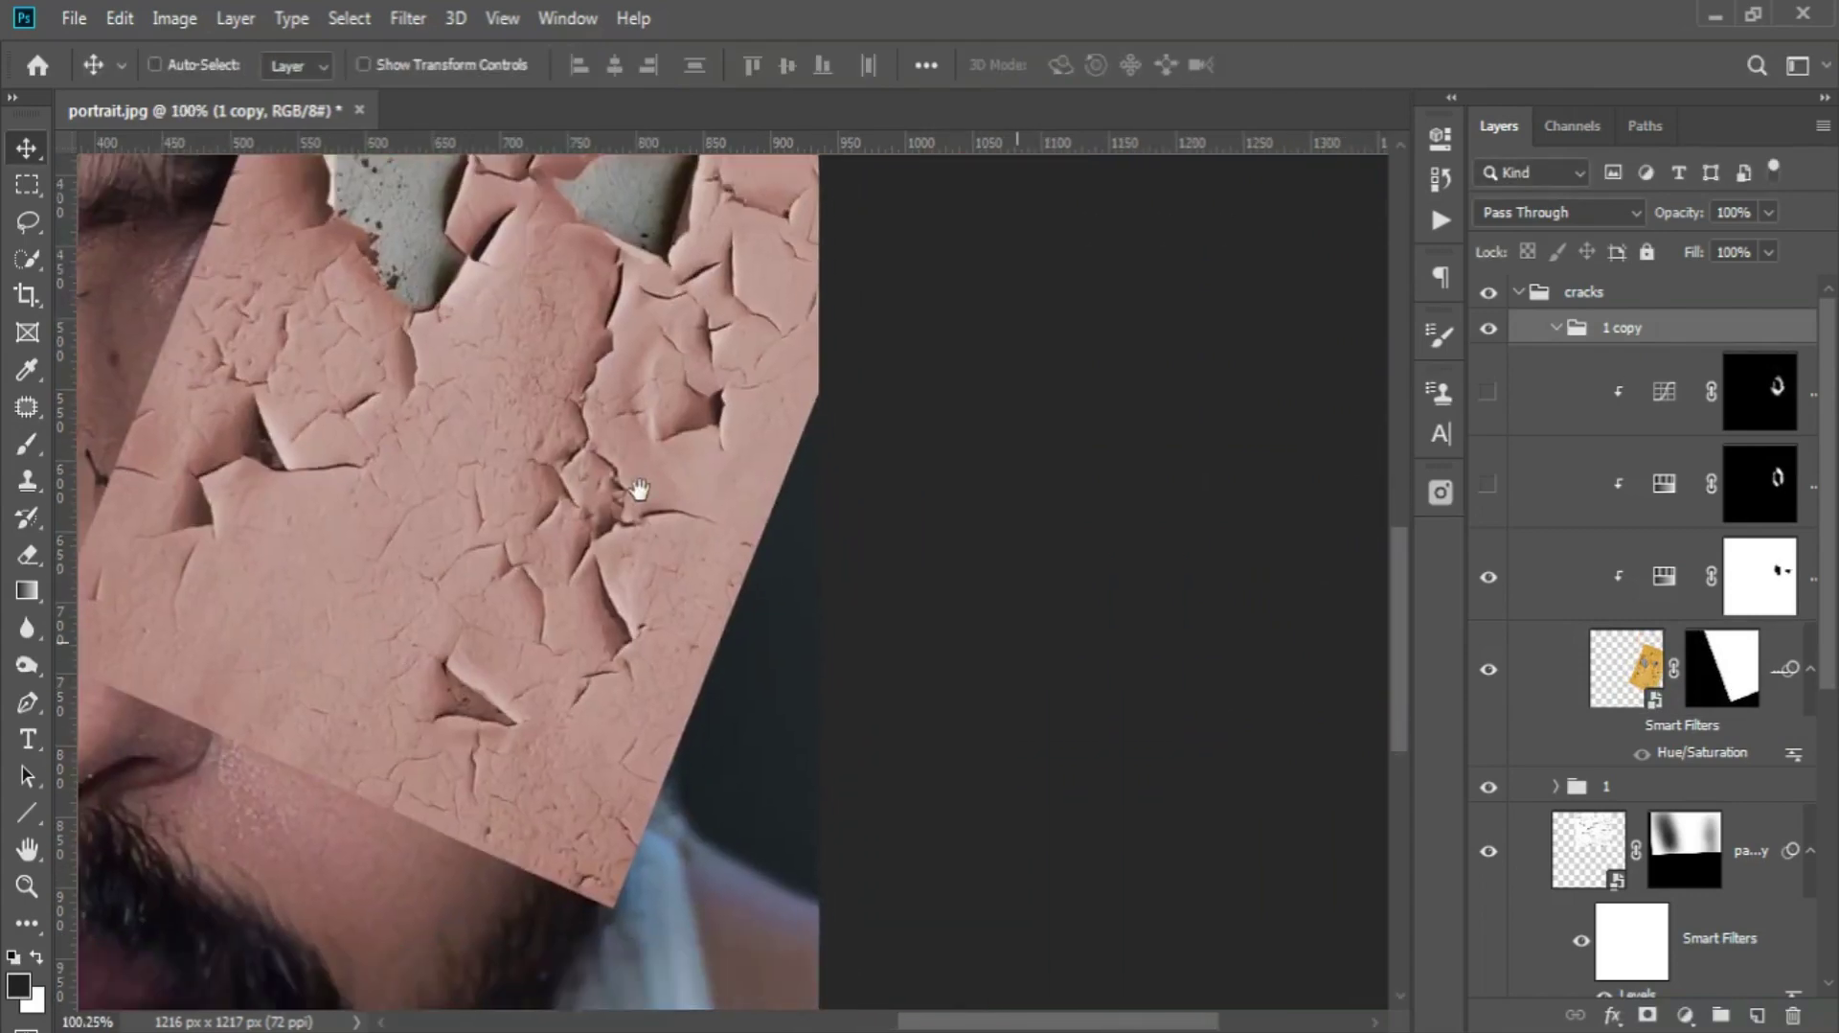
{"action": "left_click", "coordinate": [1580, 482]}
{"action": "left_click", "coordinate": [1580, 391]}
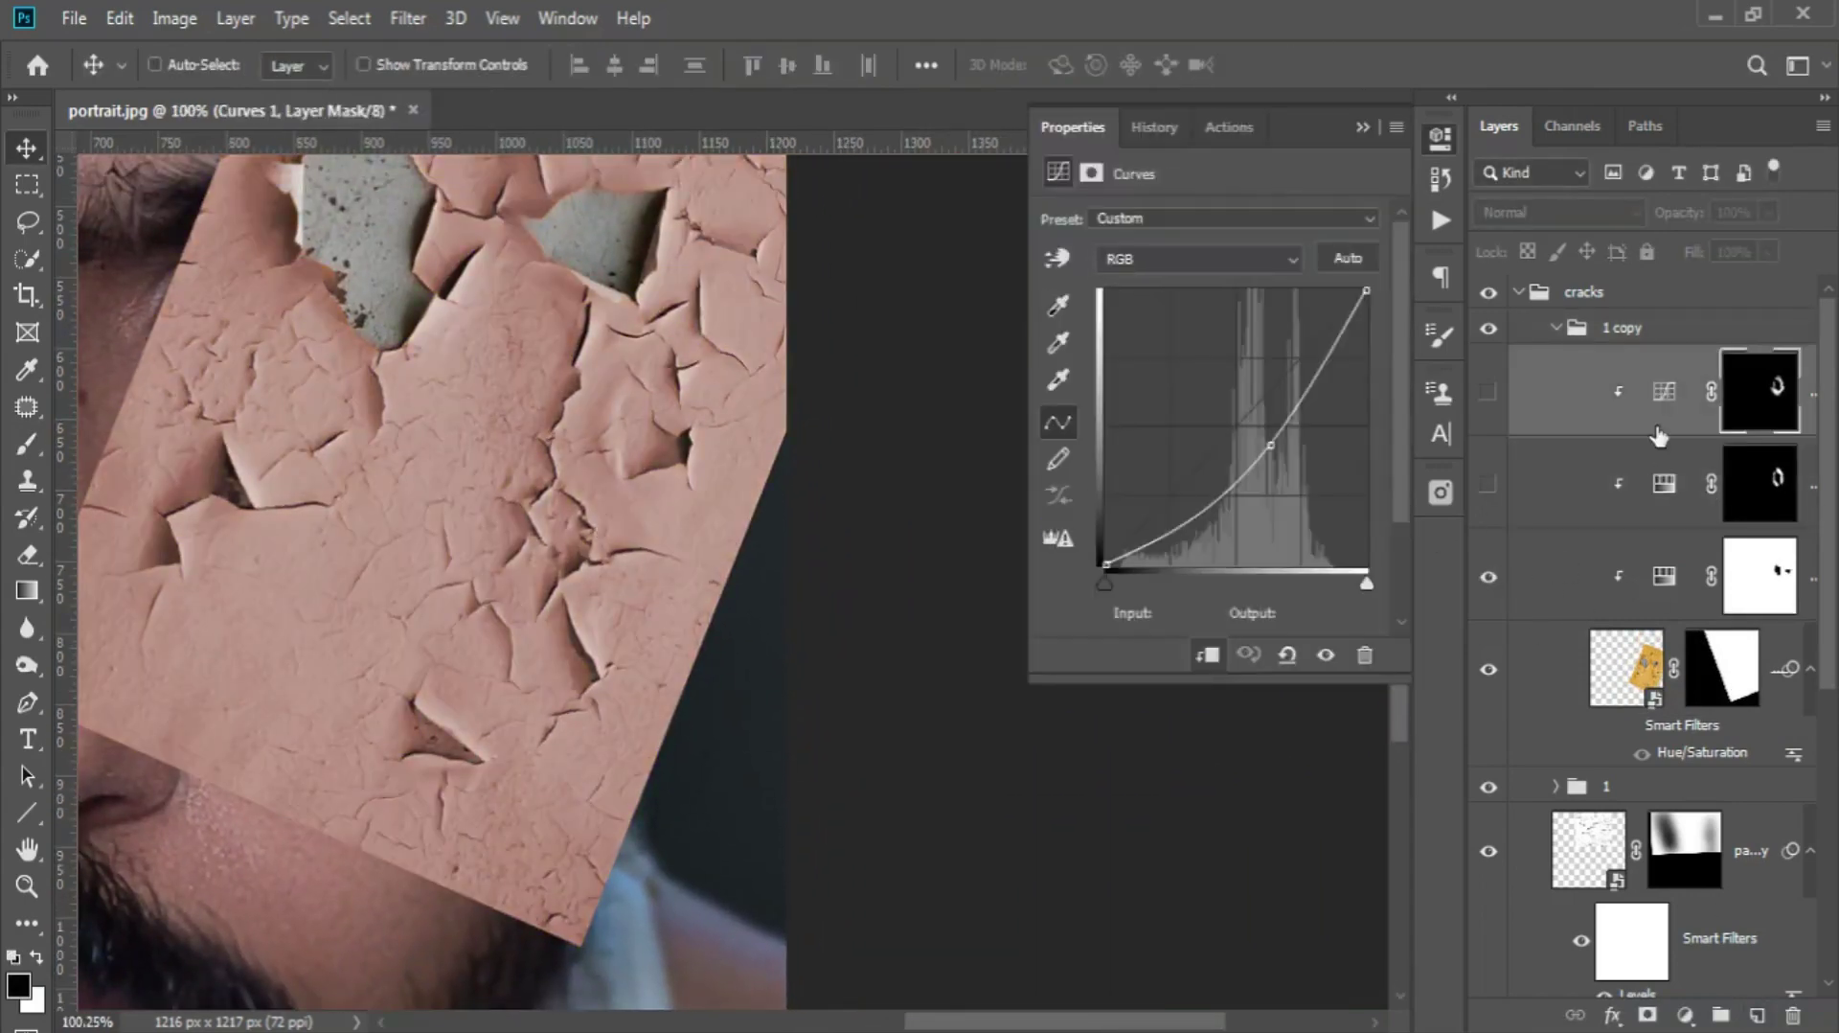
{"action": "left_click", "coordinate": [1580, 482], "text": "shift"}
{"action": "key", "text": "Delete"}
{"action": "scroll", "coordinate": [517, 498], "scroll_direction": "up", "scroll_amount": 2}
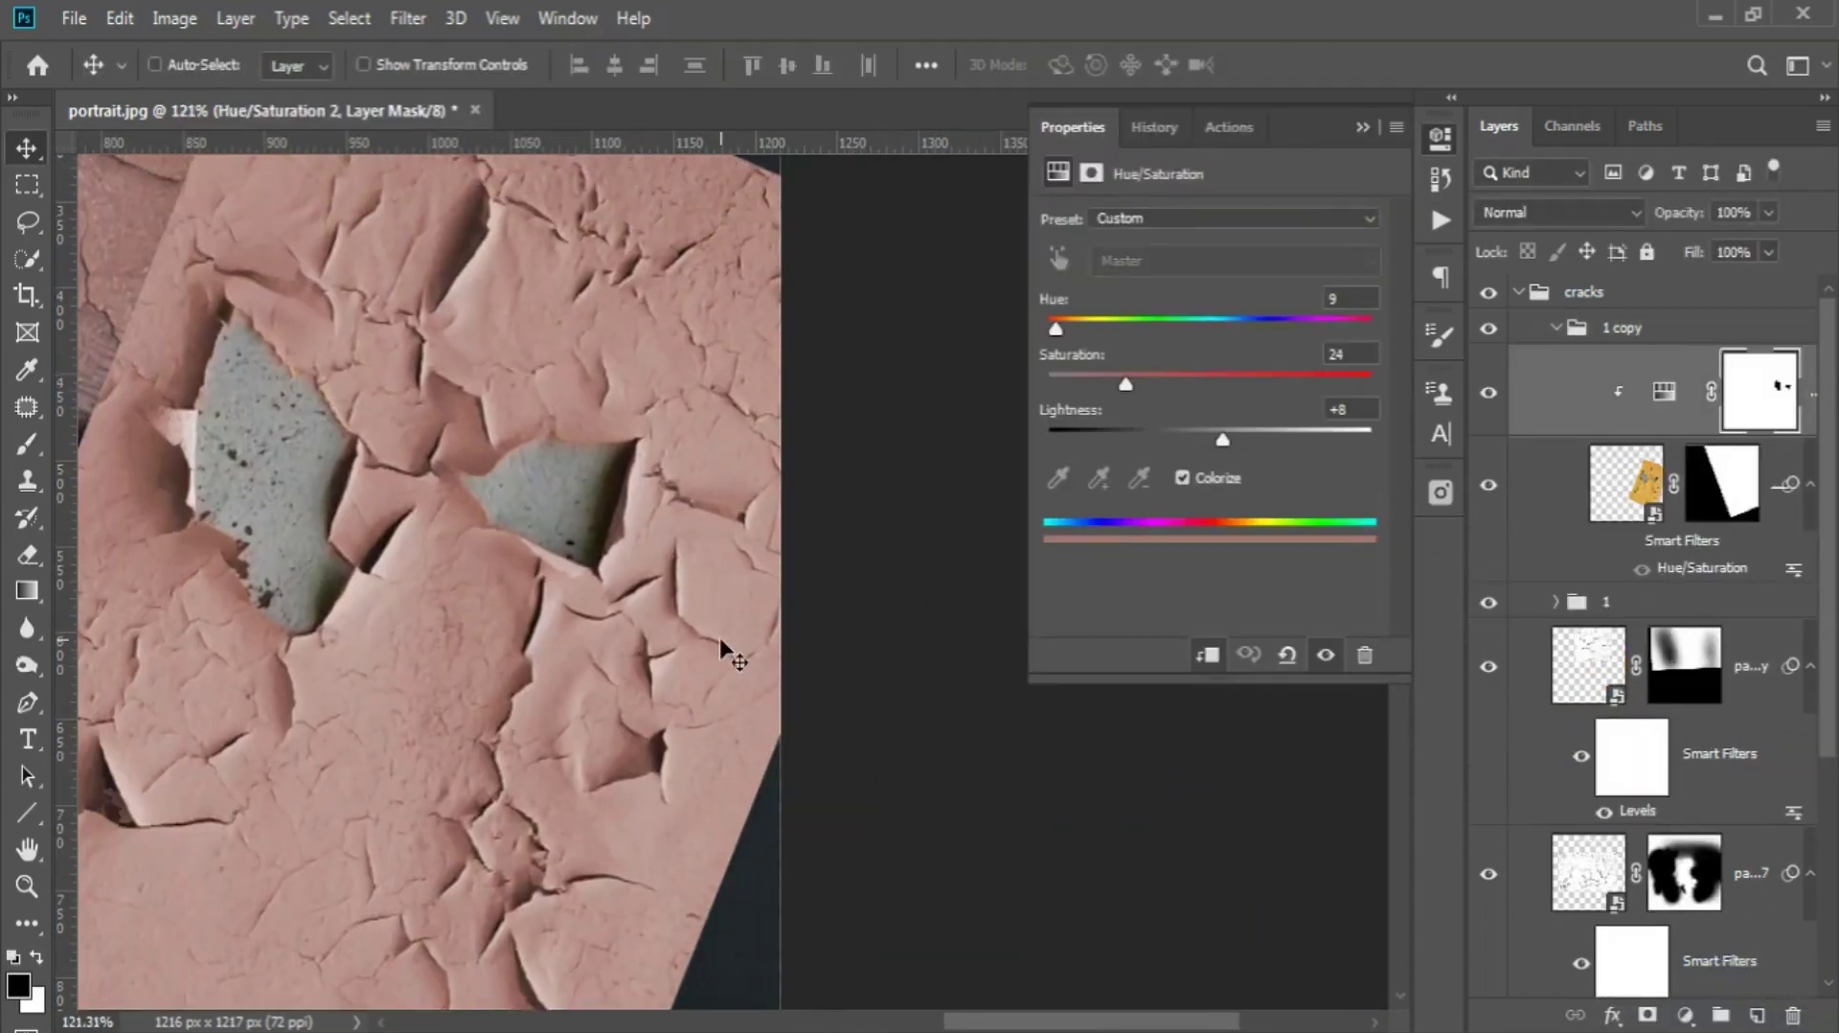
{"action": "scroll", "coordinate": [793, 460], "scroll_direction": "down", "scroll_amount": 1}
{"action": "scroll", "coordinate": [793, 460], "scroll_direction": "down", "scroll_amount": 1}
{"action": "left_click", "coordinate": [1628, 327]}
- Add a mask to the 1 copy group and paint black over the eye and excess texture
{"action": "left_click", "coordinate": [1648, 1015]}
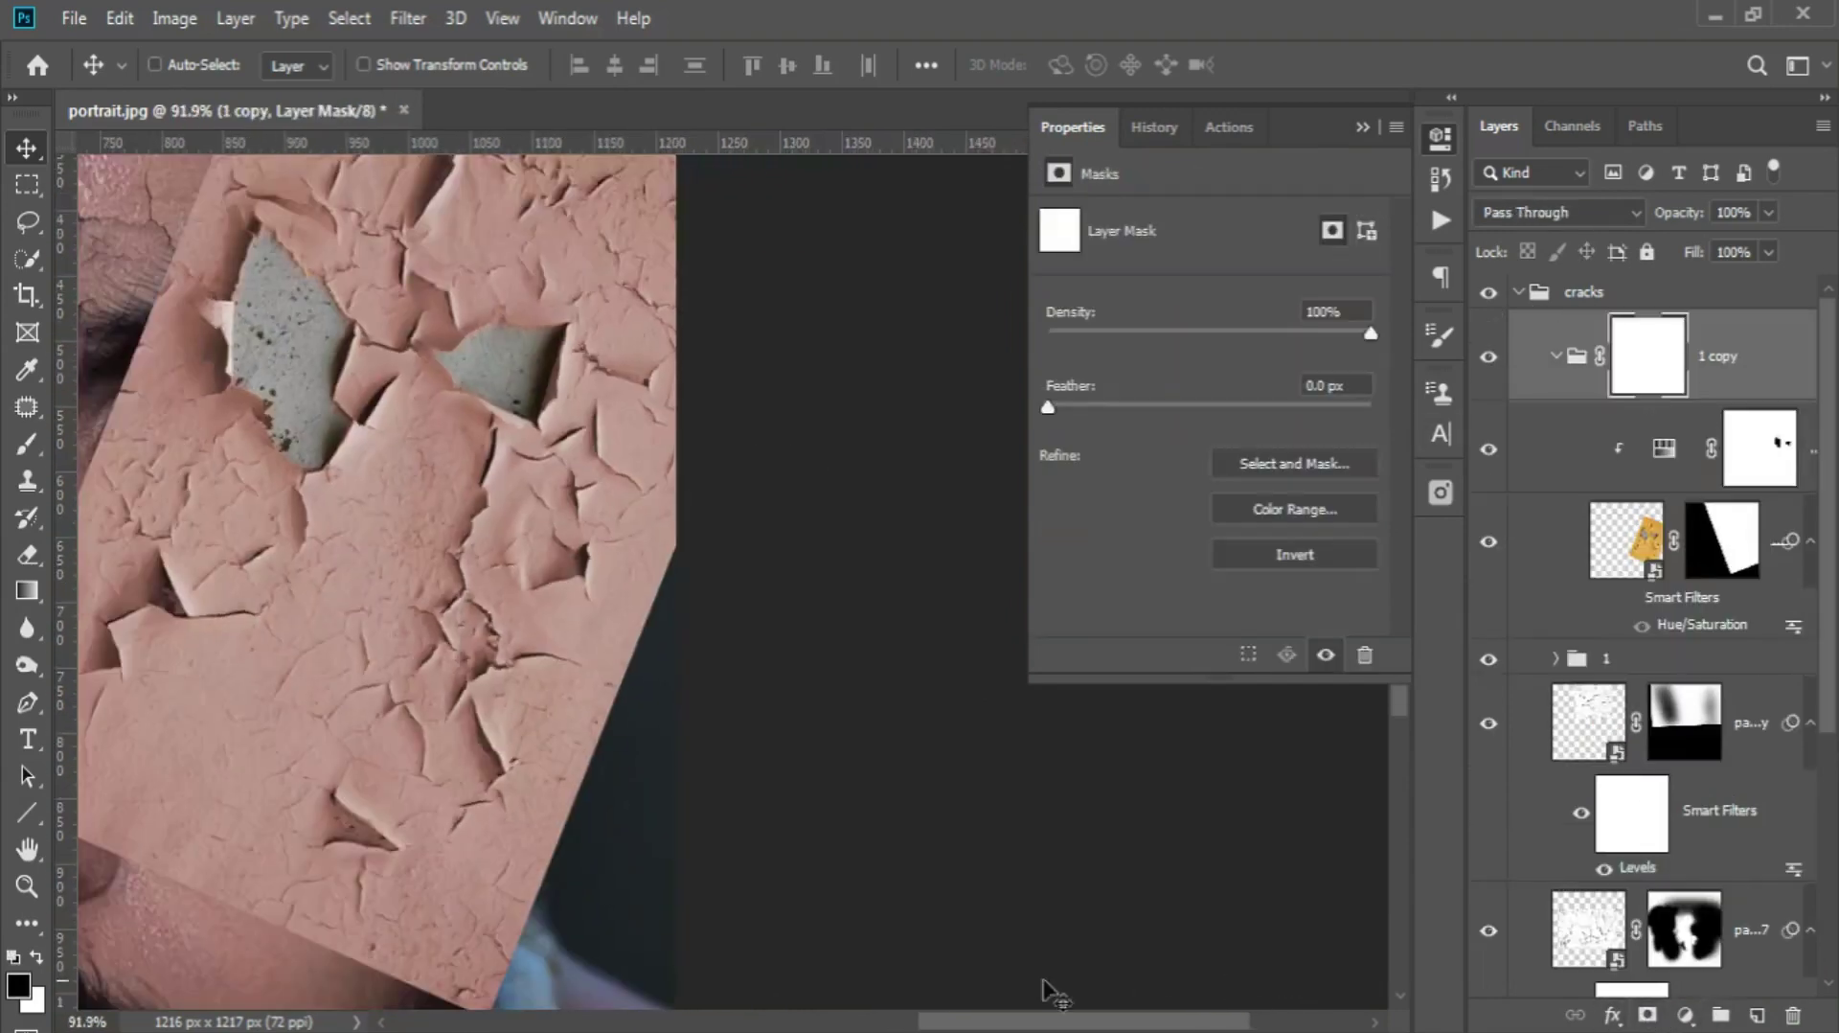
{"action": "key", "text": "b"}
{"action": "scroll", "coordinate": [440, 575], "scroll_direction": "down", "scroll_amount": 2}
{"action": "left_click_drag", "start_coordinate": [244, 384], "coordinate": [220, 671]}
{"action": "mouse_move", "coordinate": [824, 257]}
{"action": "left_mouse_down"}
{"action": "mouse_move", "coordinate": [226, 492]}
{"action": "mouse_move", "coordinate": [587, 329]}
{"action": "mouse_move", "coordinate": [595, 472]}
{"action": "mouse_move", "coordinate": [279, 908]}
{"action": "mouse_move", "coordinate": [355, 575]}
{"action": "mouse_move", "coordinate": [287, 795]}
{"action": "mouse_move", "coordinate": [331, 889]}
{"action": "mouse_move", "coordinate": [525, 820]}
{"action": "mouse_move", "coordinate": [595, 431]}
{"action": "mouse_move", "coordinate": [582, 493]}
{"action": "left_mouse_up"}
{"action": "scroll", "coordinate": [864, 860], "scroll_direction": "up", "scroll_amount": 1}
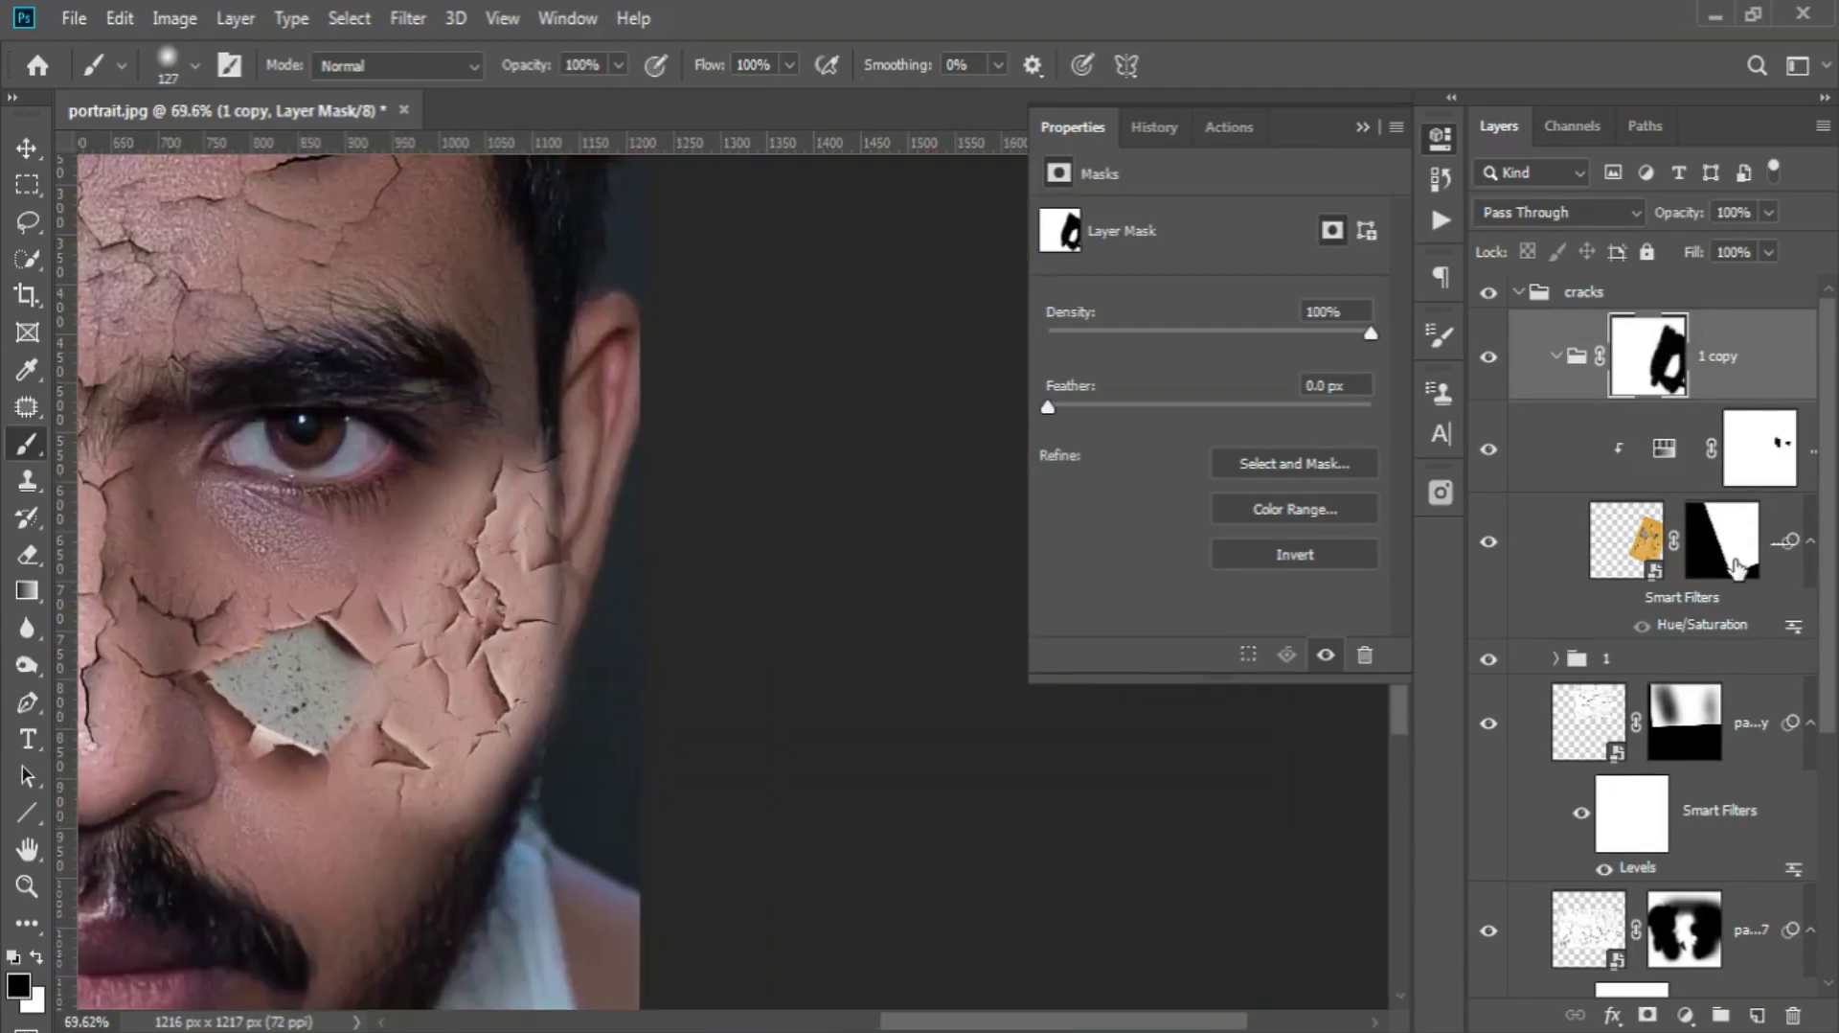
{"action": "left_click", "coordinate": [1551, 542]}
{"action": "left_click", "coordinate": [407, 18]}
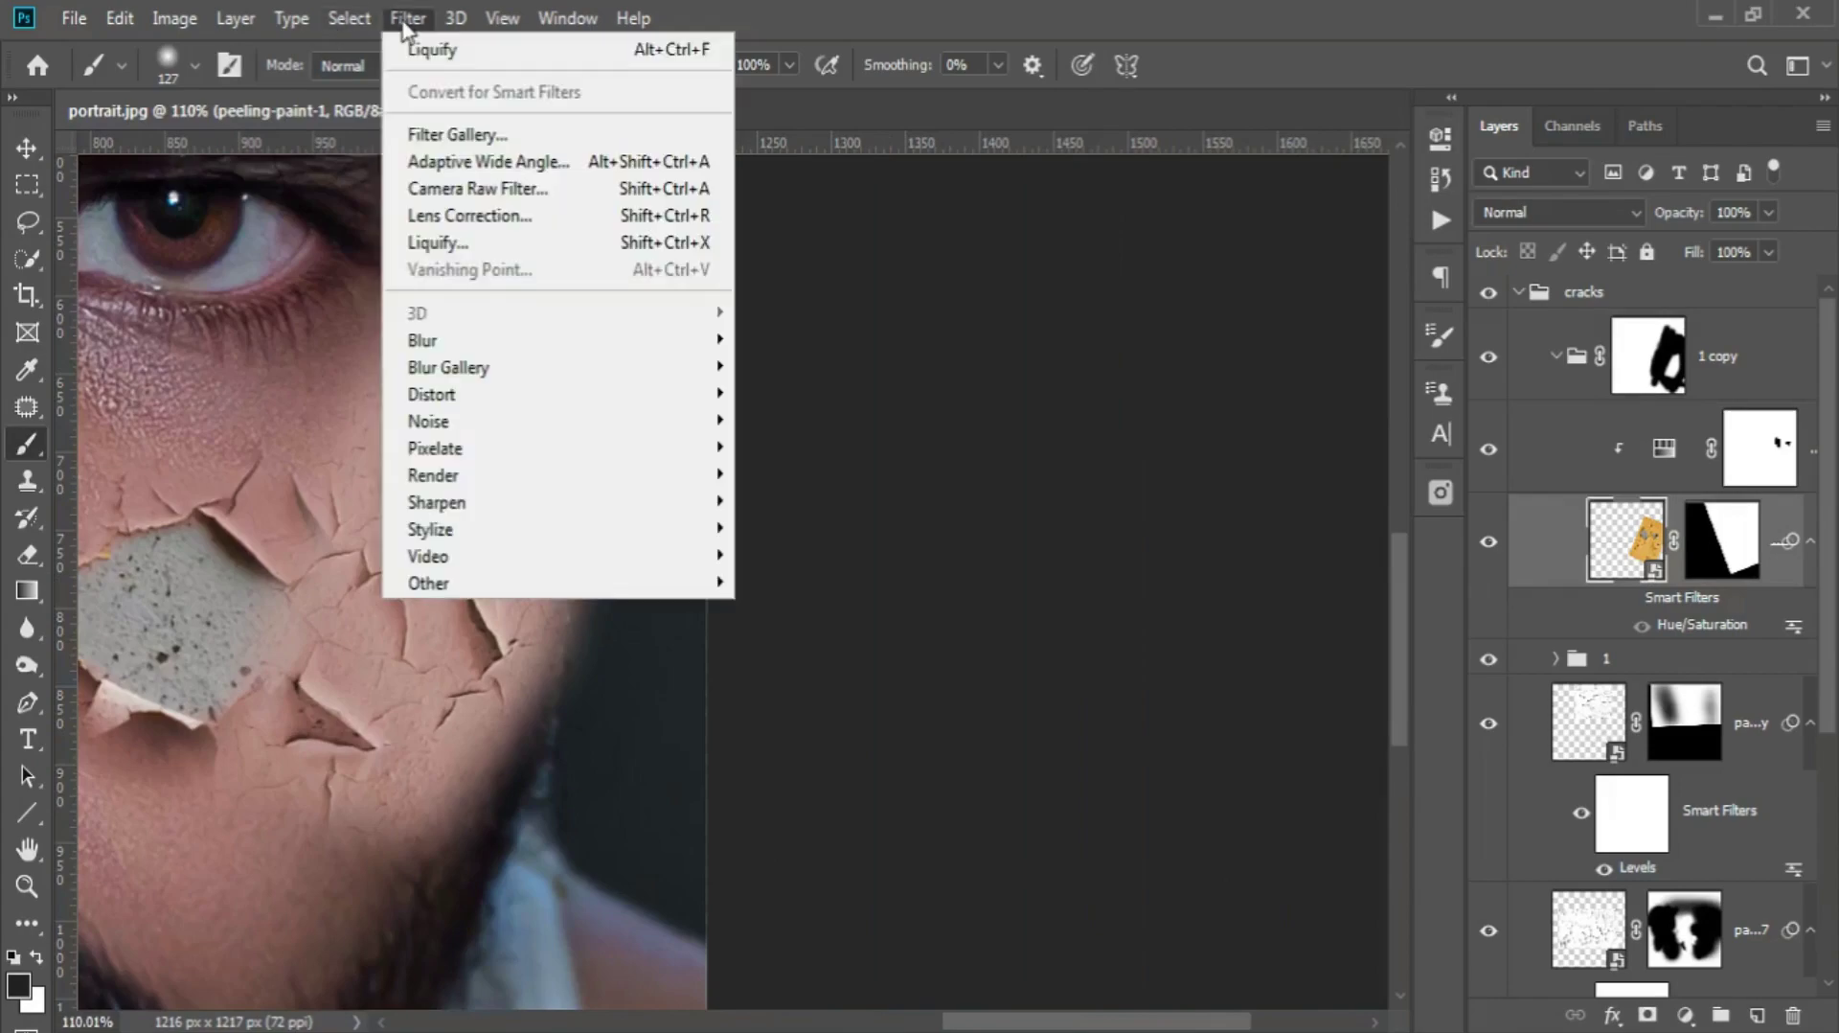
- Liquify the texture at backdrop opacity 63, forward-warping its edge along the cheek contour
{"action": "left_click", "coordinate": [469, 244]}
{"action": "scroll", "coordinate": [1008, 761], "scroll_direction": "up", "scroll_amount": 4}
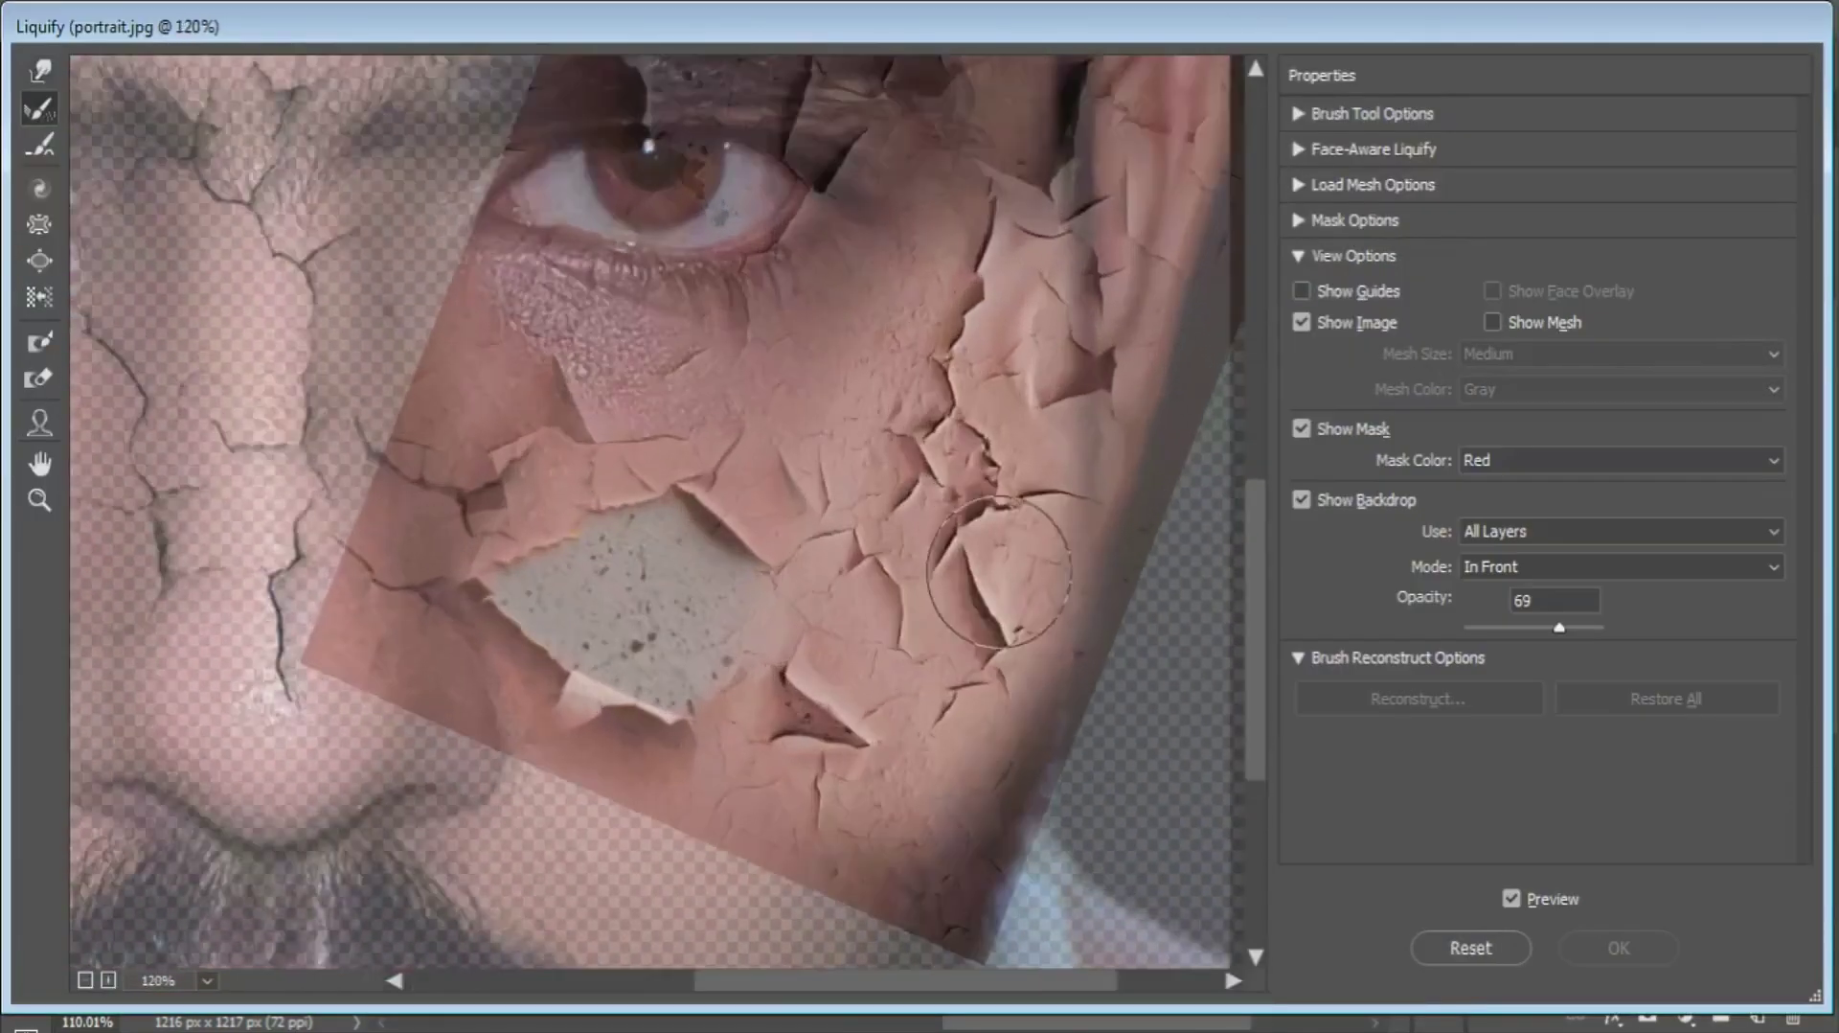
{"action": "mouse_move", "coordinate": [1560, 628]}
{"action": "left_mouse_down"}
{"action": "mouse_move", "coordinate": [1600, 628]}
{"action": "mouse_move", "coordinate": [1551, 652]}
{"action": "left_mouse_up"}
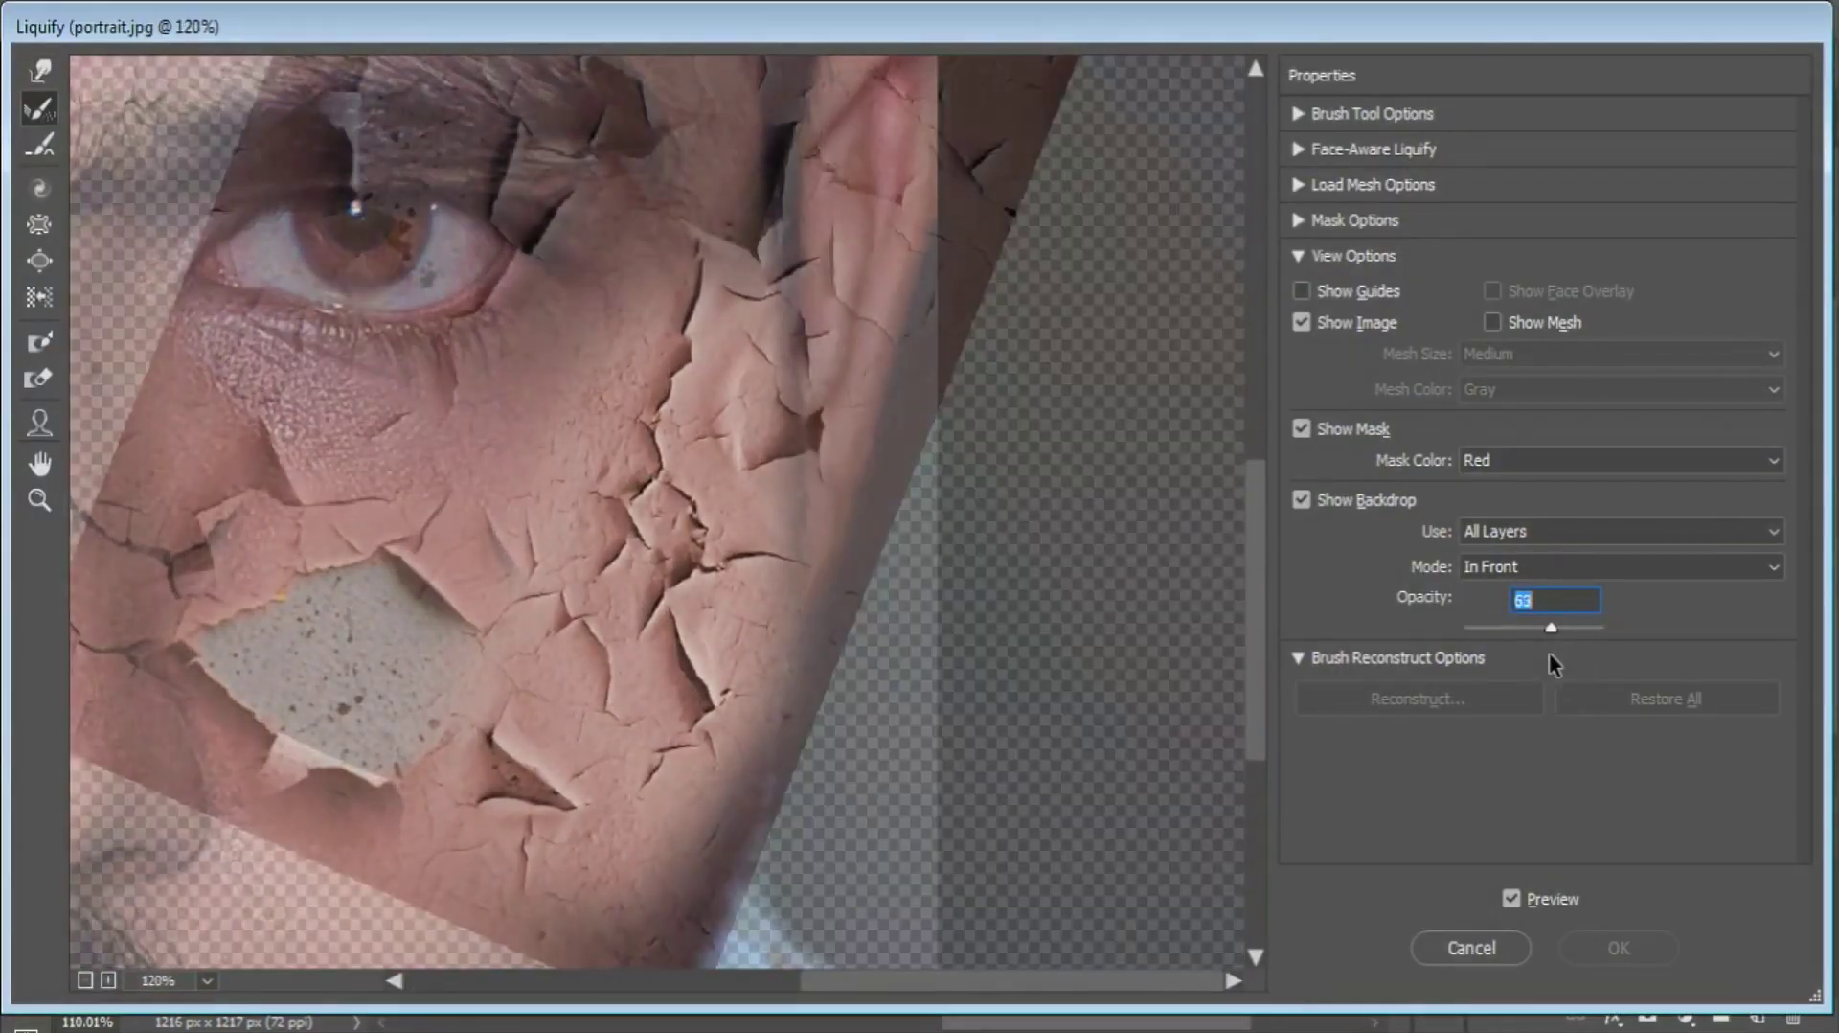
{"action": "left_click_drag", "start_coordinate": [936, 731], "coordinate": [843, 739]}
{"action": "left_click", "coordinate": [36, 69]}
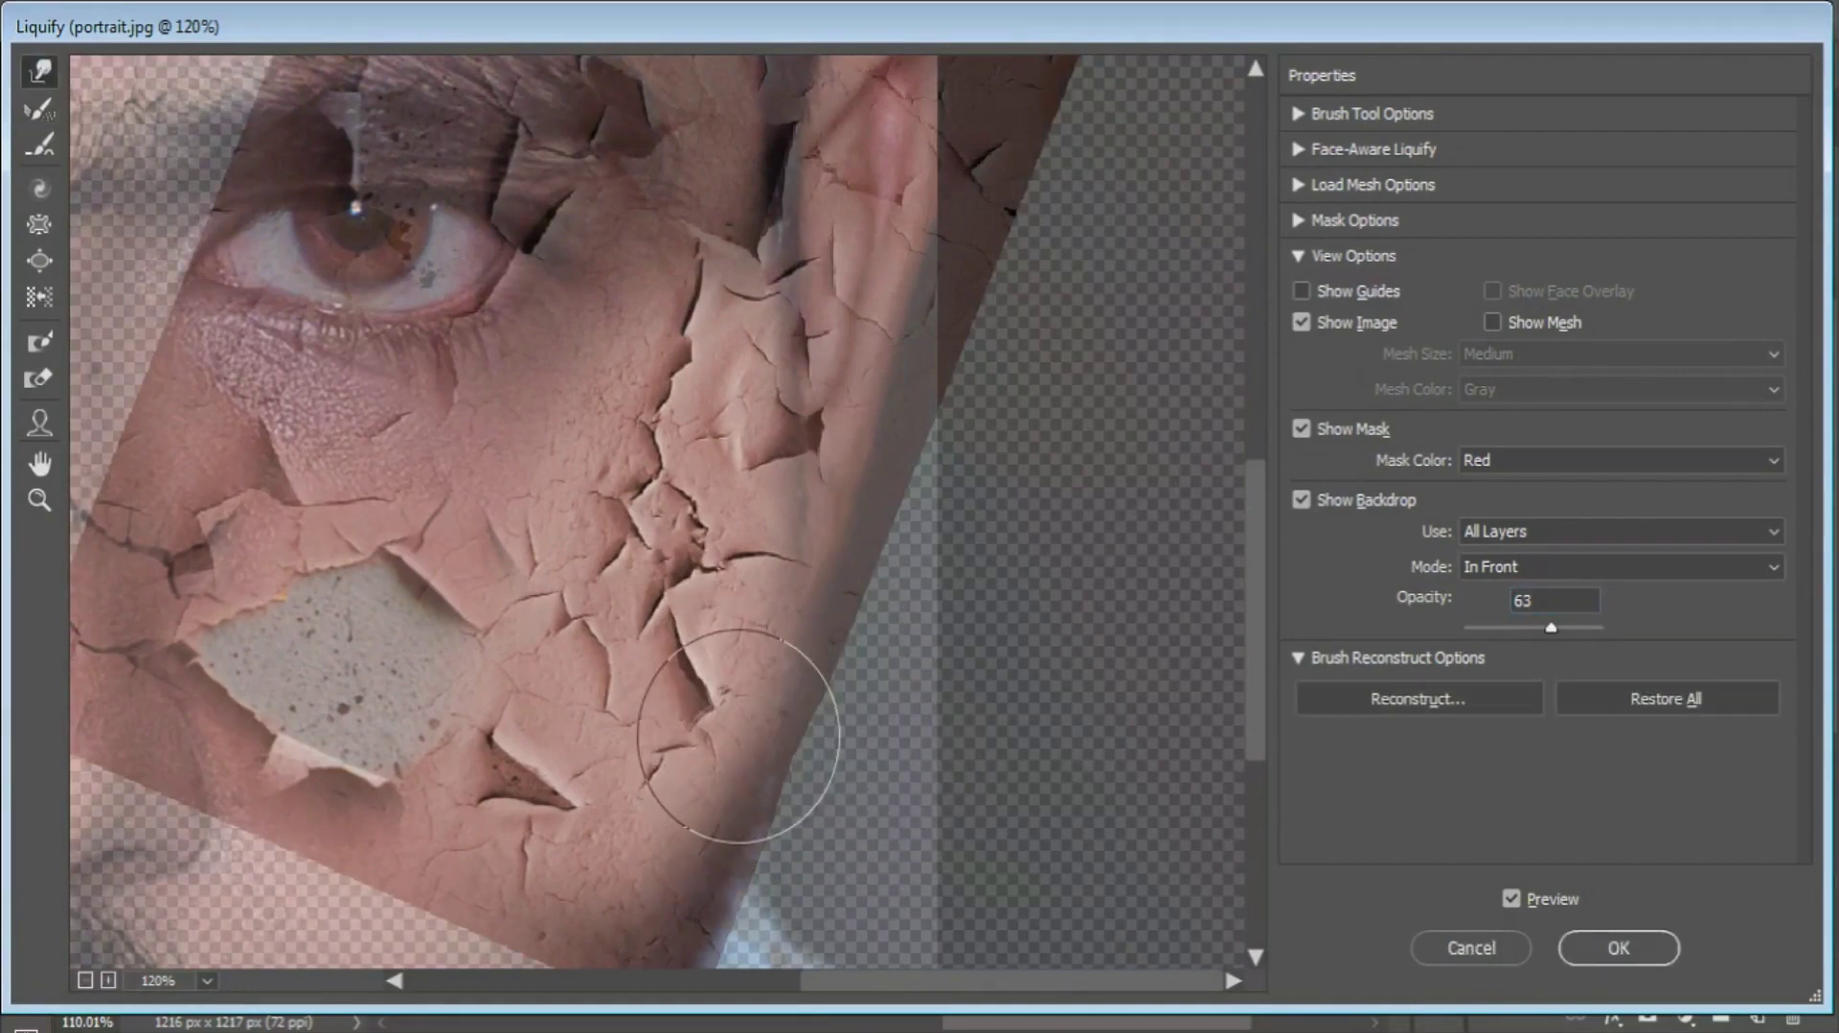
{"action": "left_click_drag", "start_coordinate": [781, 671], "coordinate": [842, 555]}
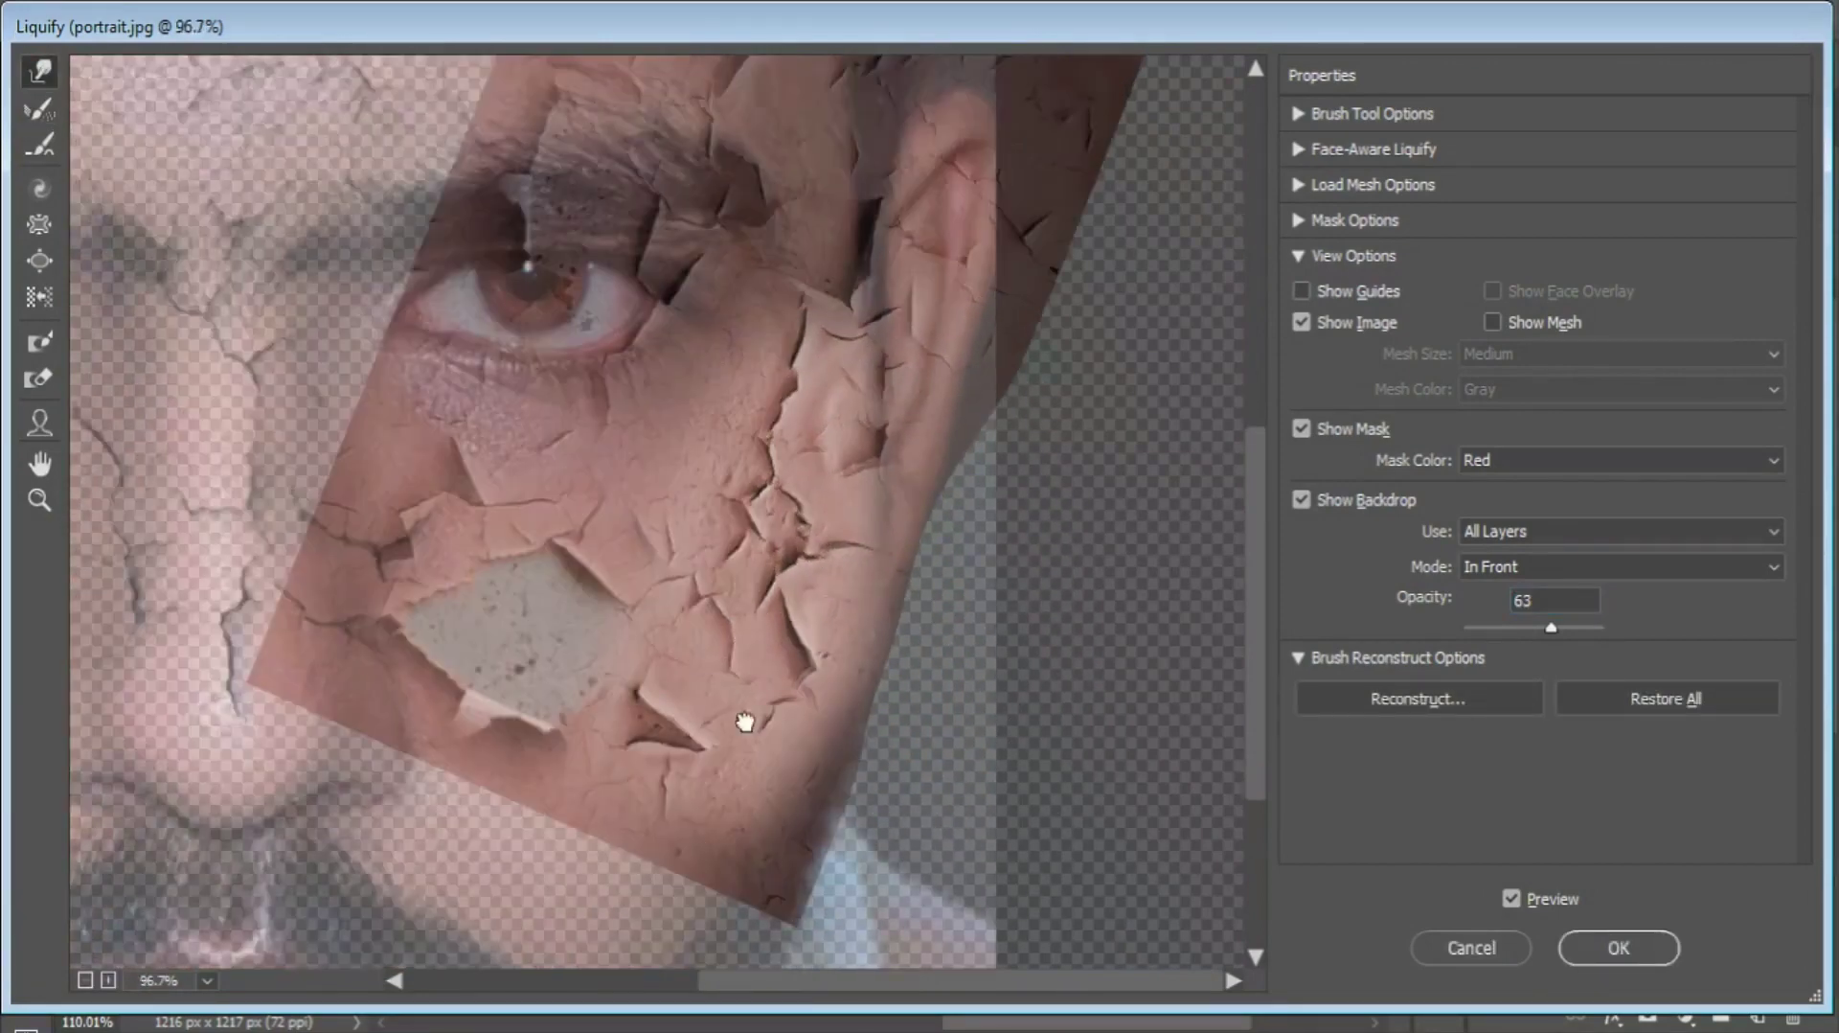
{"action": "scroll", "coordinate": [743, 721], "scroll_direction": "down", "scroll_amount": 2}
{"action": "left_click_drag", "start_coordinate": [668, 824], "coordinate": [885, 411]}
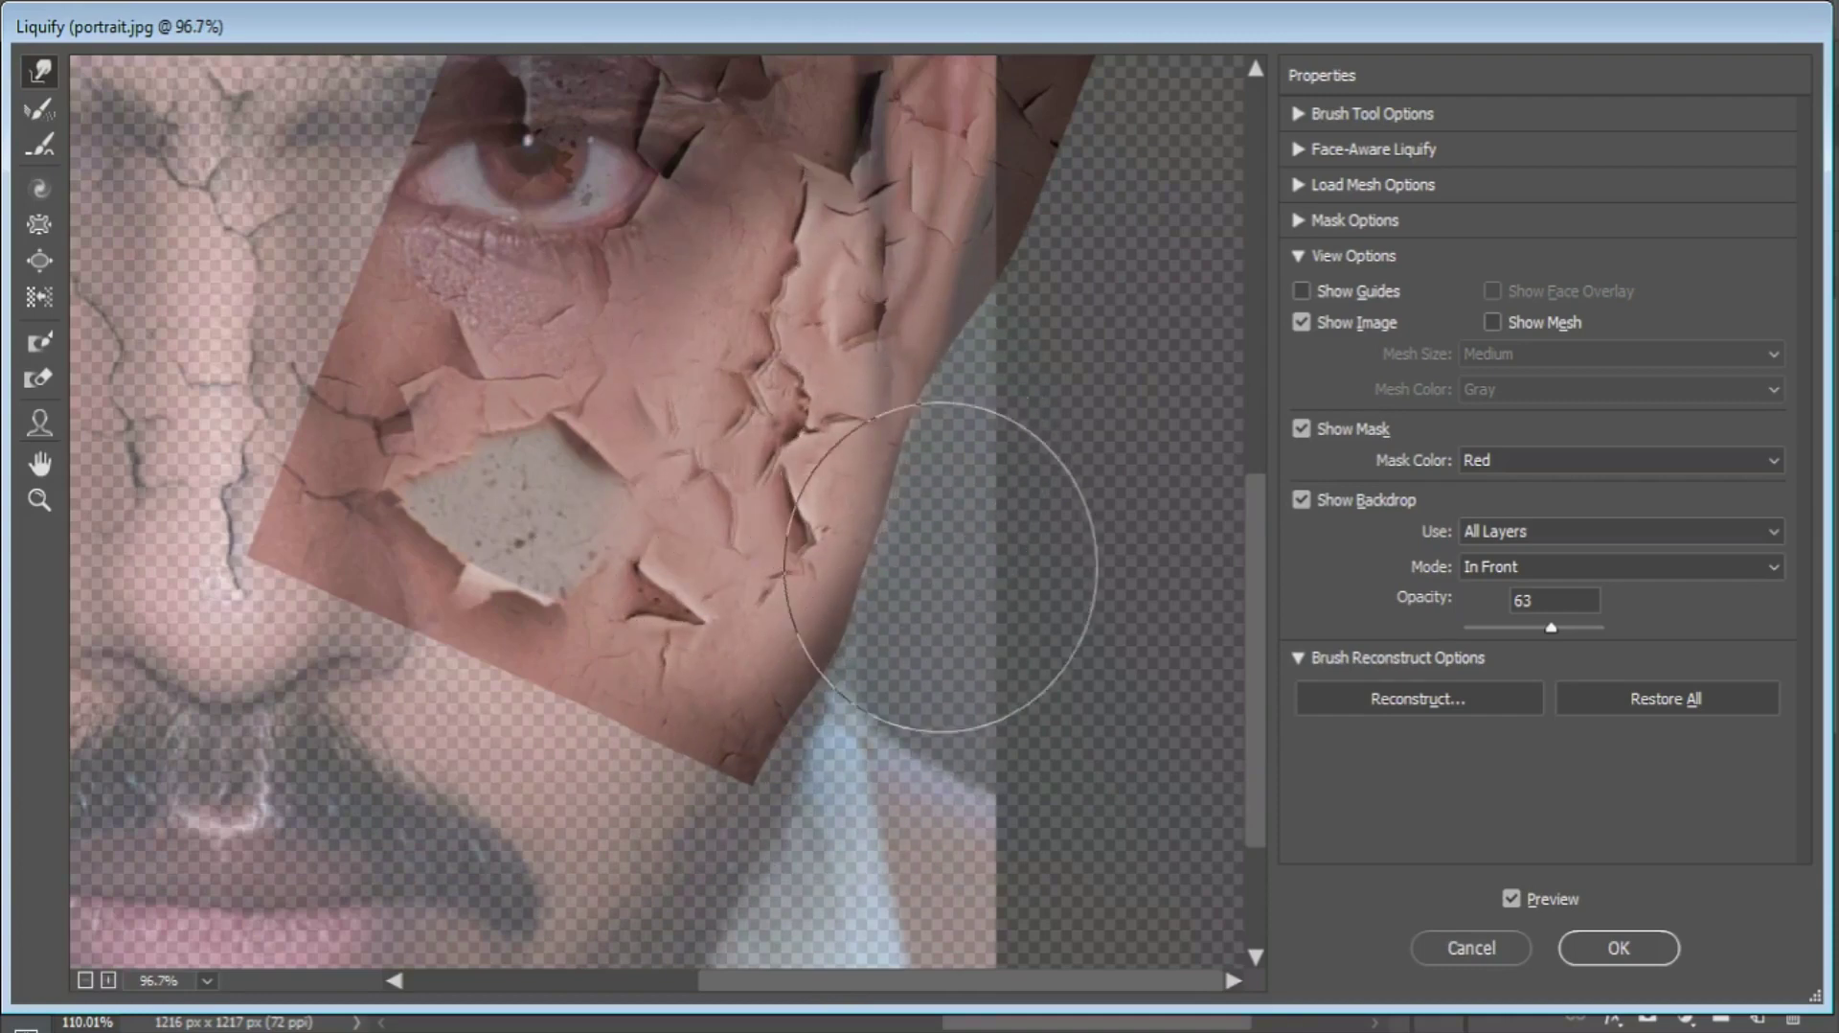
{"action": "left_click", "coordinate": [1642, 946]}
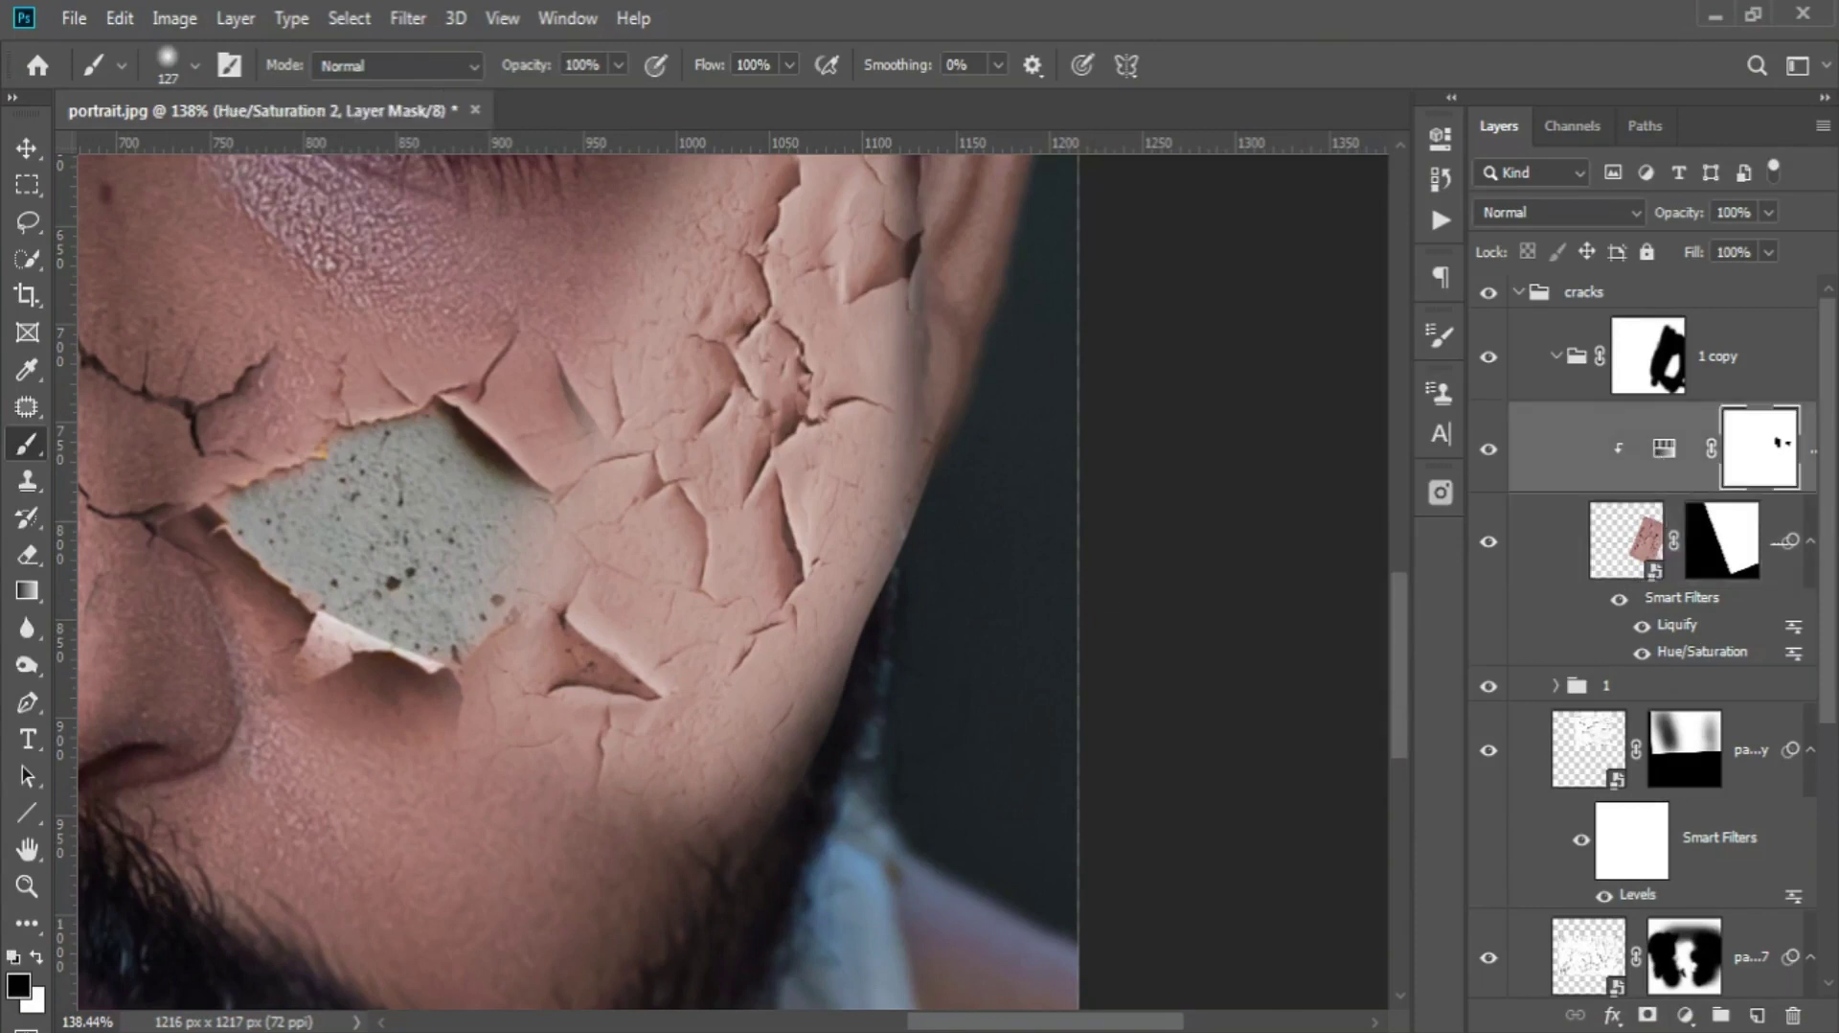
- Add a colorized Hue/Saturation tint at Hue 0, Saturation 25, Lightness -11
{"action": "left_click", "coordinate": [1059, 258]}
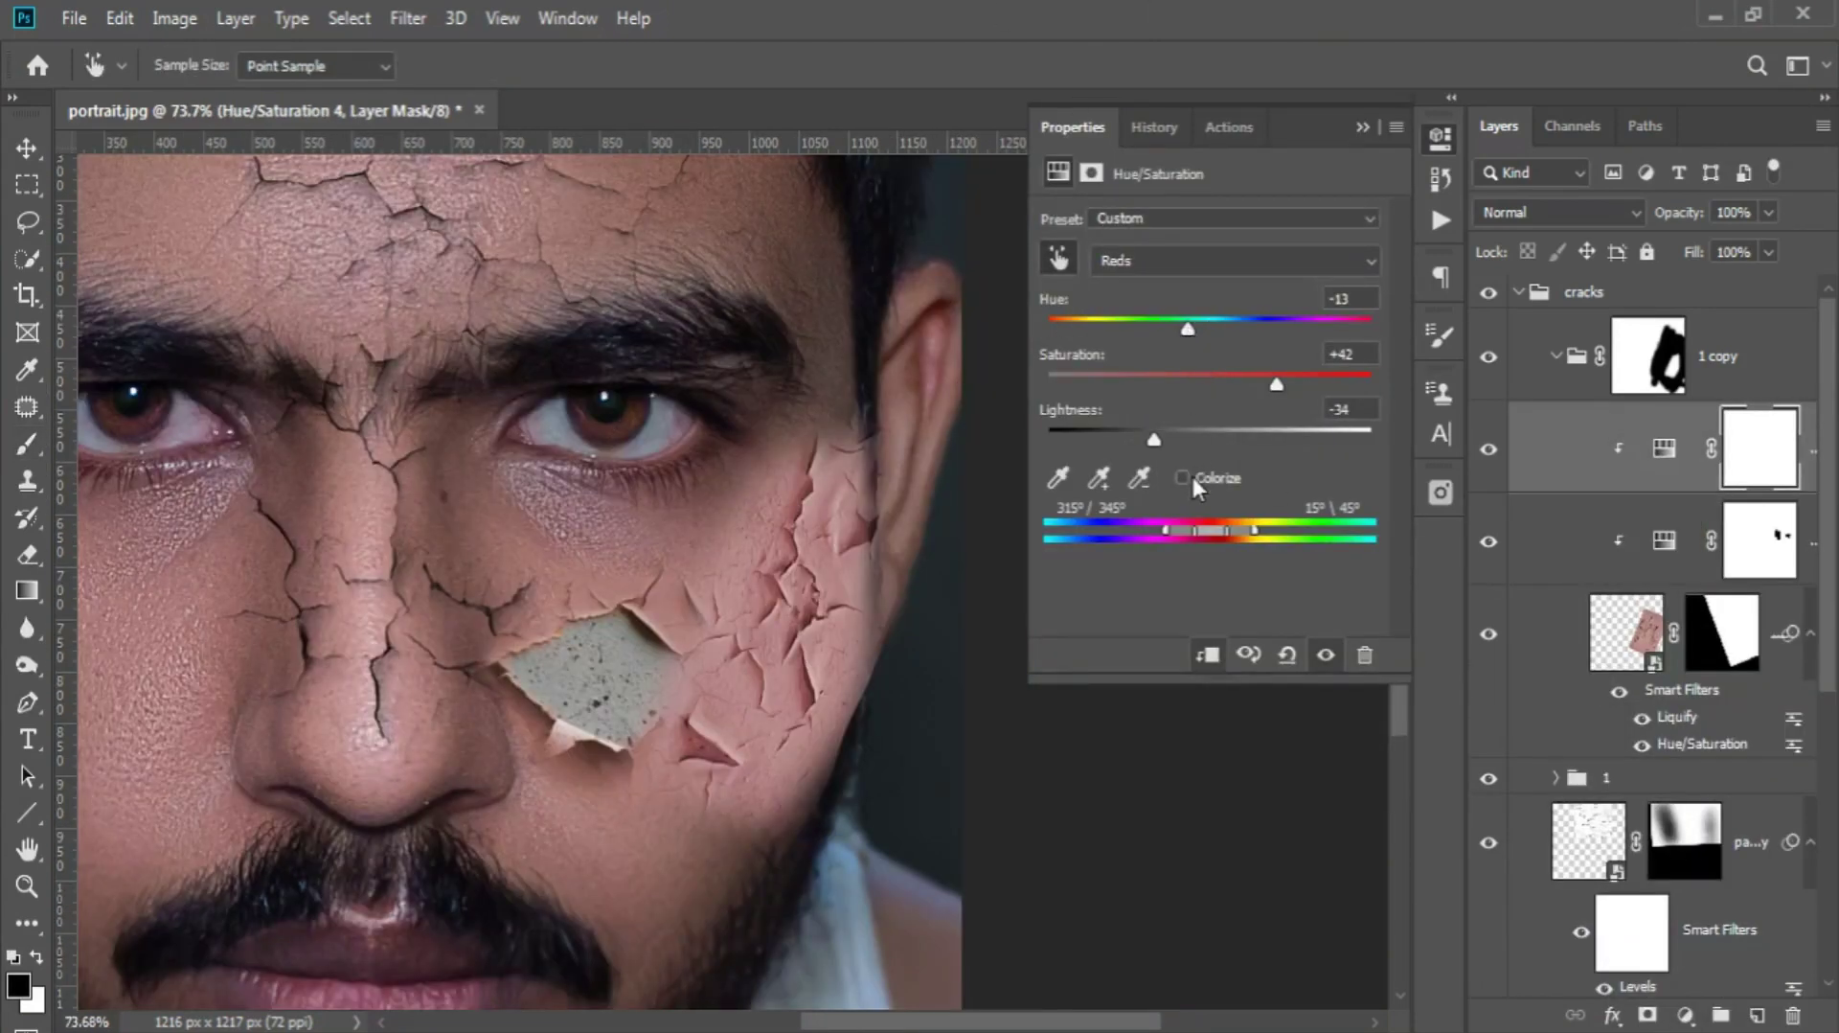
{"action": "left_click", "coordinate": [1186, 477]}
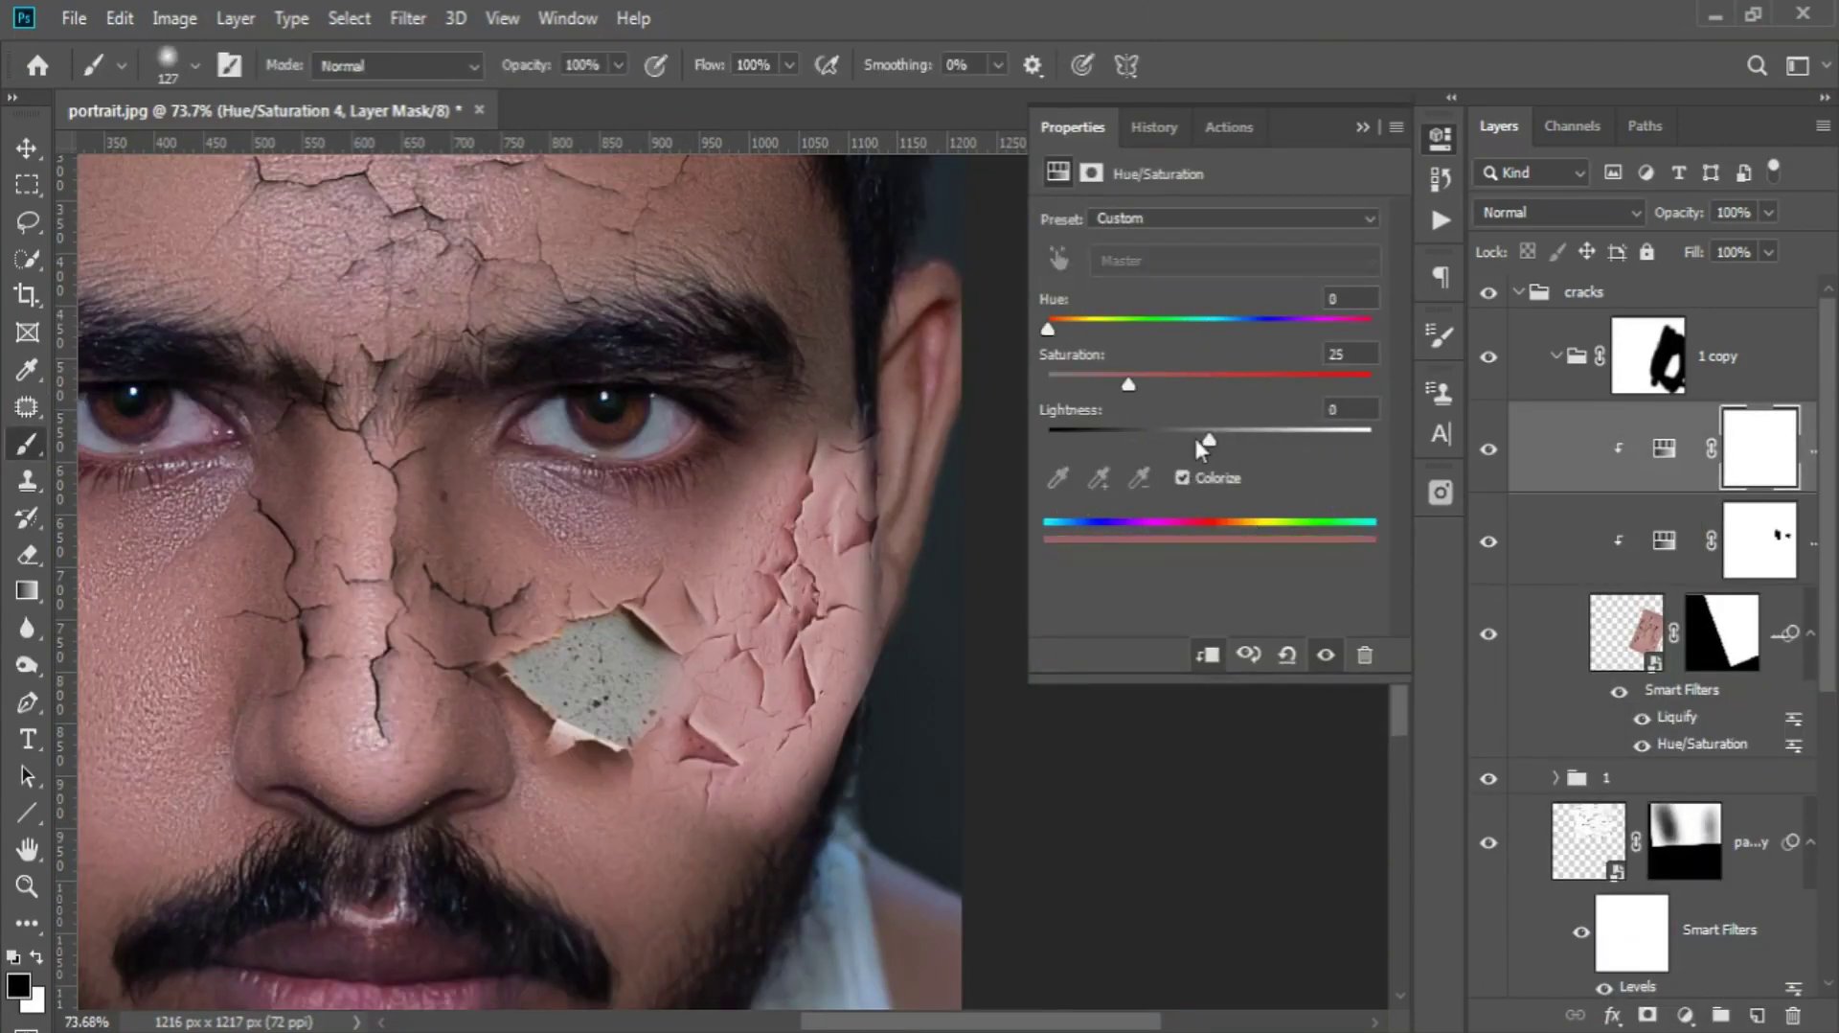
{"action": "mouse_move", "coordinate": [1163, 380]}
{"action": "left_mouse_down"}
{"action": "mouse_move", "coordinate": [1140, 381]}
{"action": "mouse_move", "coordinate": [1178, 387]}
{"action": "left_mouse_up"}
{"action": "mouse_move", "coordinate": [1209, 439]}
{"action": "left_mouse_down"}
{"action": "mouse_move", "coordinate": [1163, 438]}
{"action": "mouse_move", "coordinate": [1166, 385]}
{"action": "left_mouse_up"}
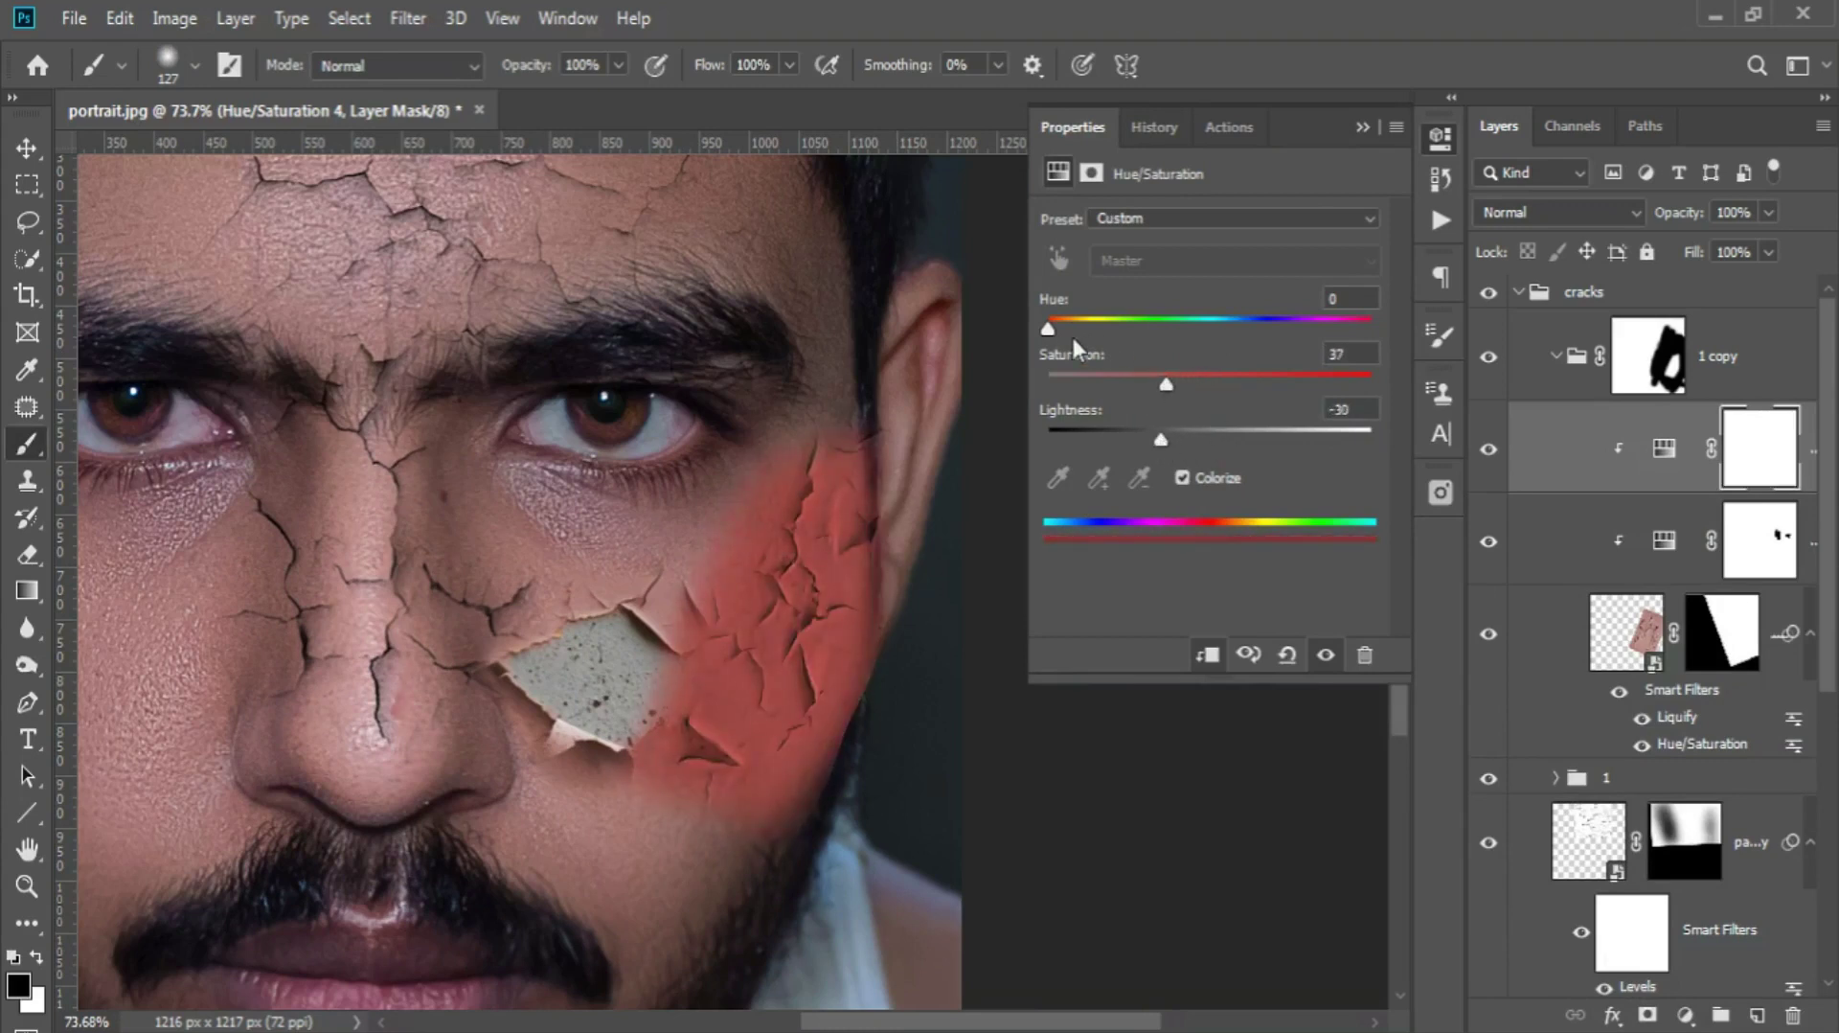
{"action": "left_click", "coordinate": [1071, 330]}
{"action": "left_click_drag", "start_coordinate": [1071, 328], "coordinate": [1063, 329]}
{"action": "left_click_drag", "start_coordinate": [1160, 439], "coordinate": [1182, 439]}
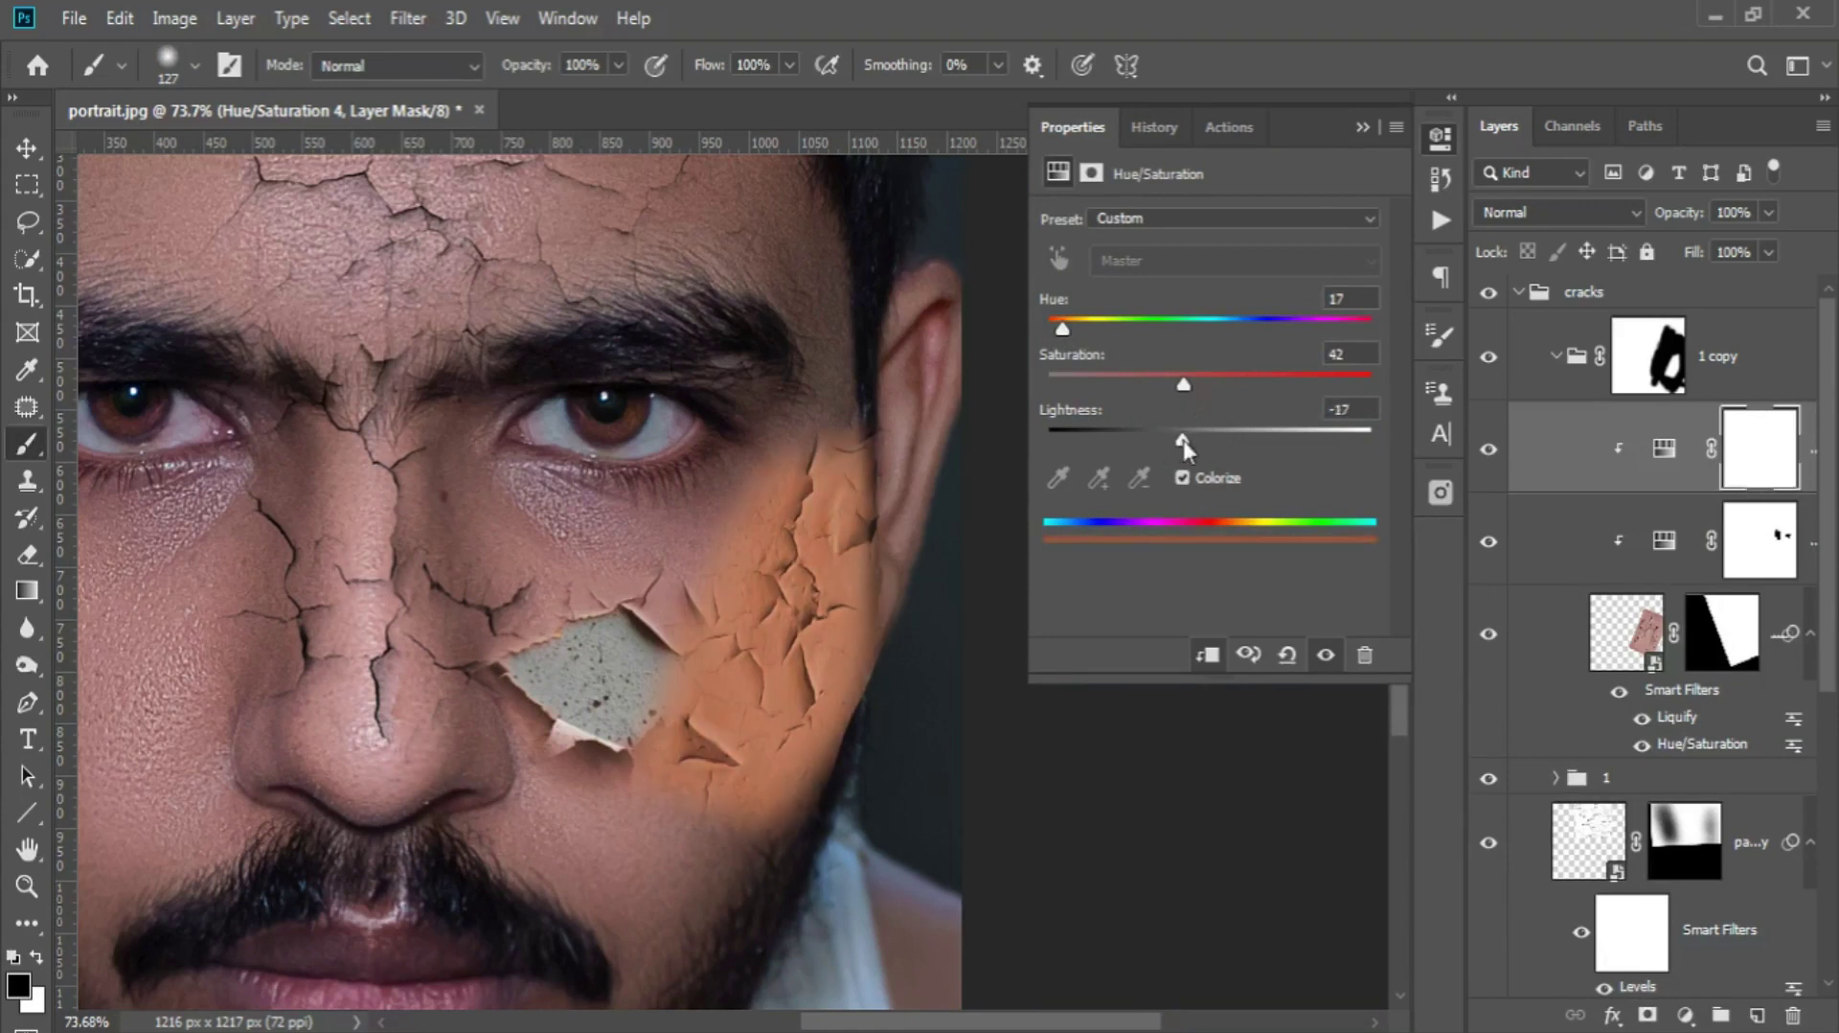
{"action": "left_click_drag", "start_coordinate": [1063, 328], "coordinate": [1111, 383]}
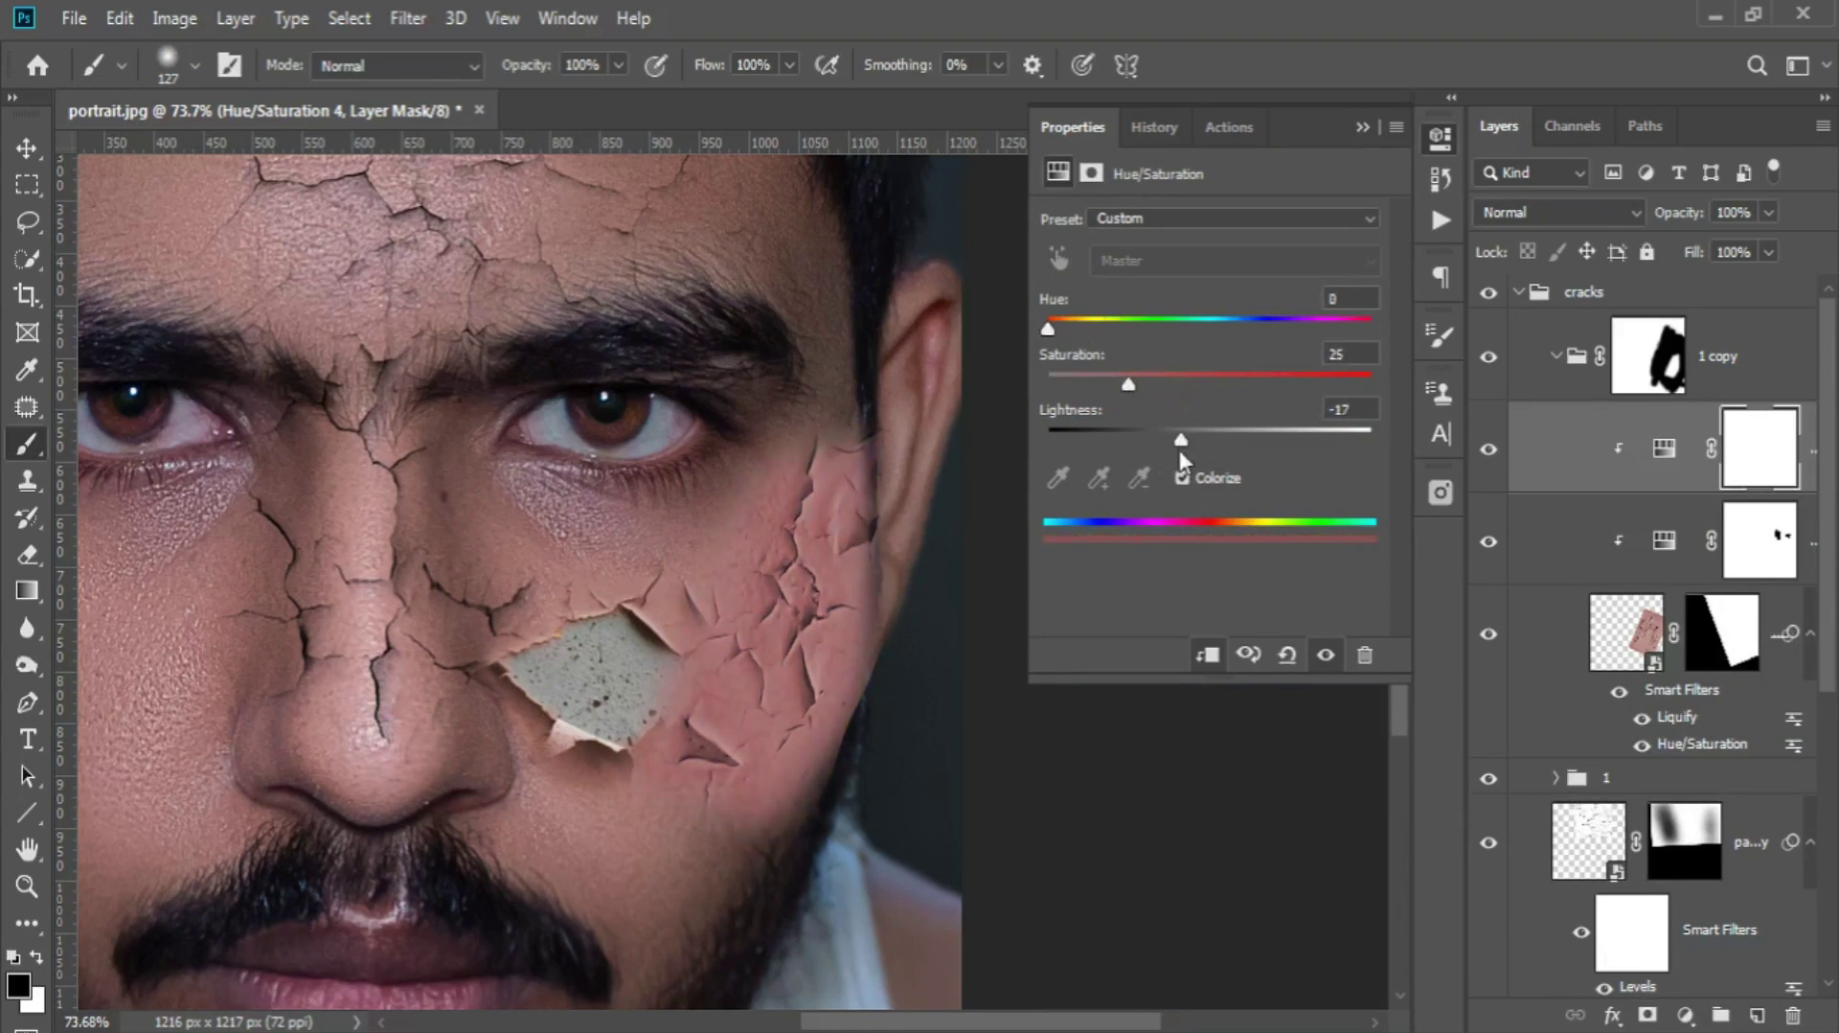
{"action": "left_click_drag", "start_coordinate": [1181, 439], "coordinate": [1188, 440]}
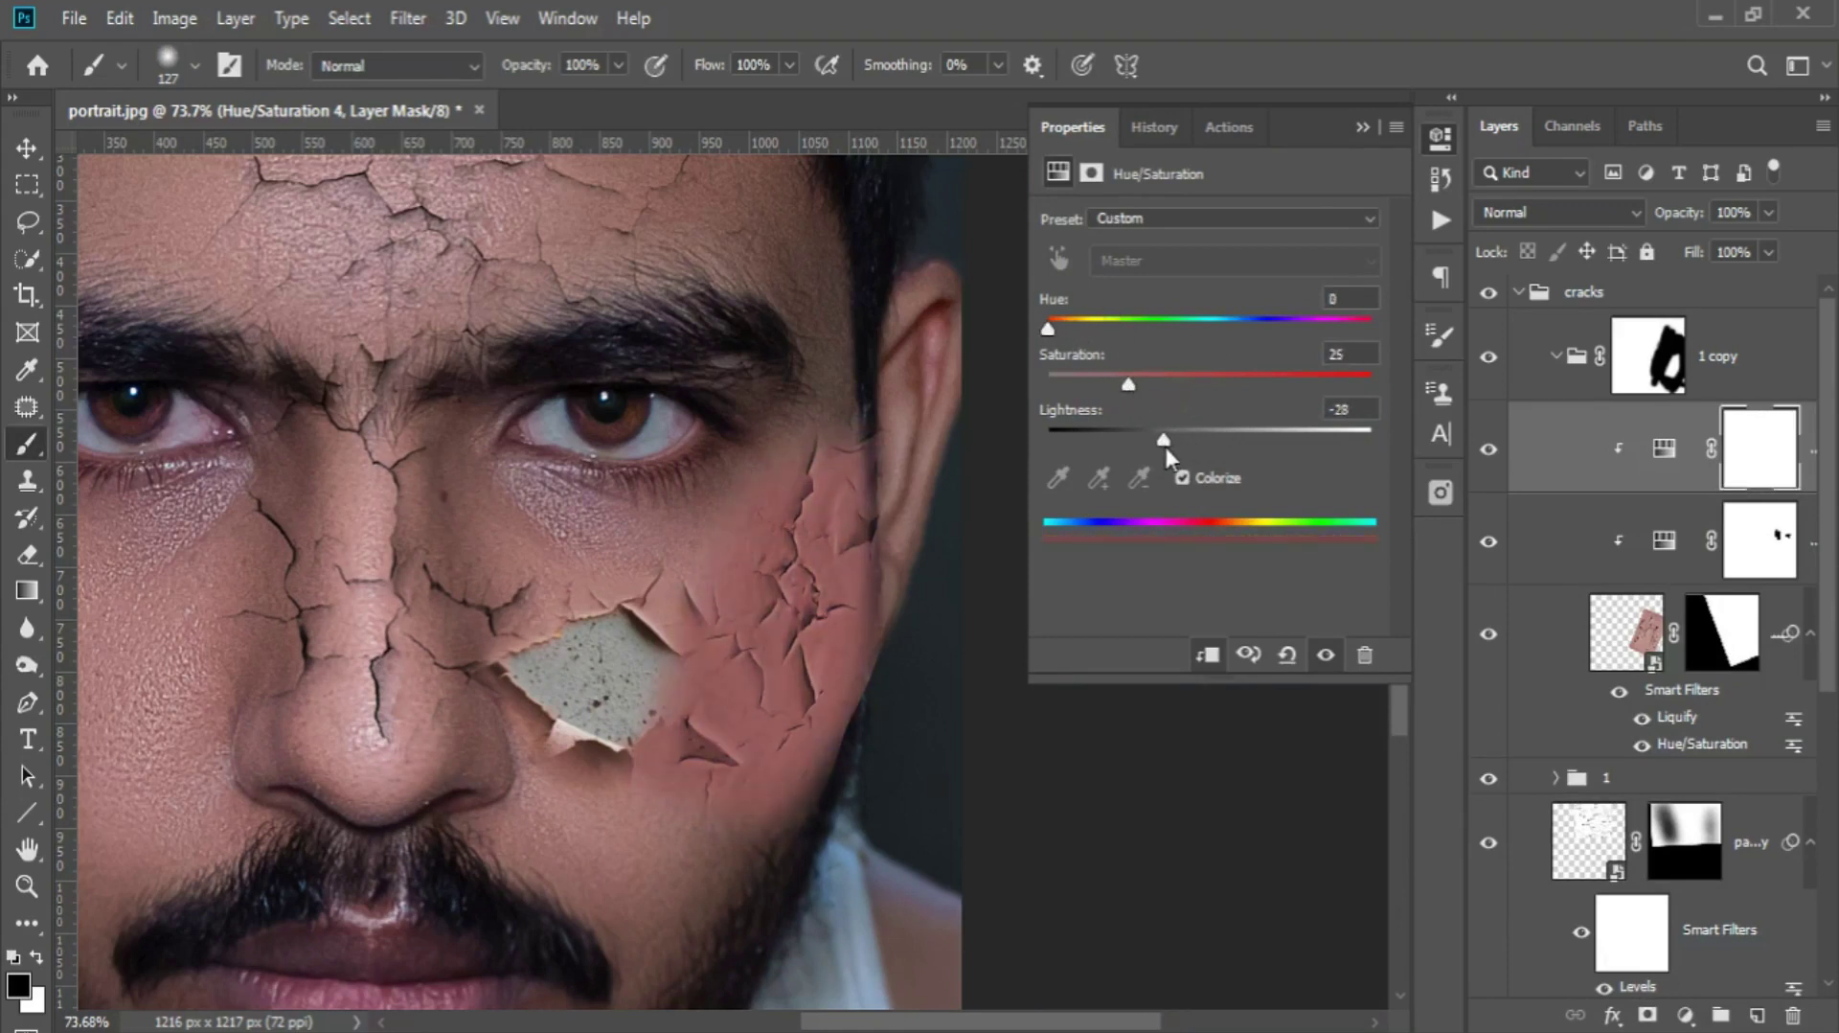
- Compare the cheek with and without the tint, then reselect Hue/Saturation 4
{"action": "left_click", "coordinate": [1326, 655]}
{"action": "left_click", "coordinate": [1327, 655]}
{"action": "scroll", "coordinate": [923, 472], "scroll_direction": "up", "scroll_amount": 2}
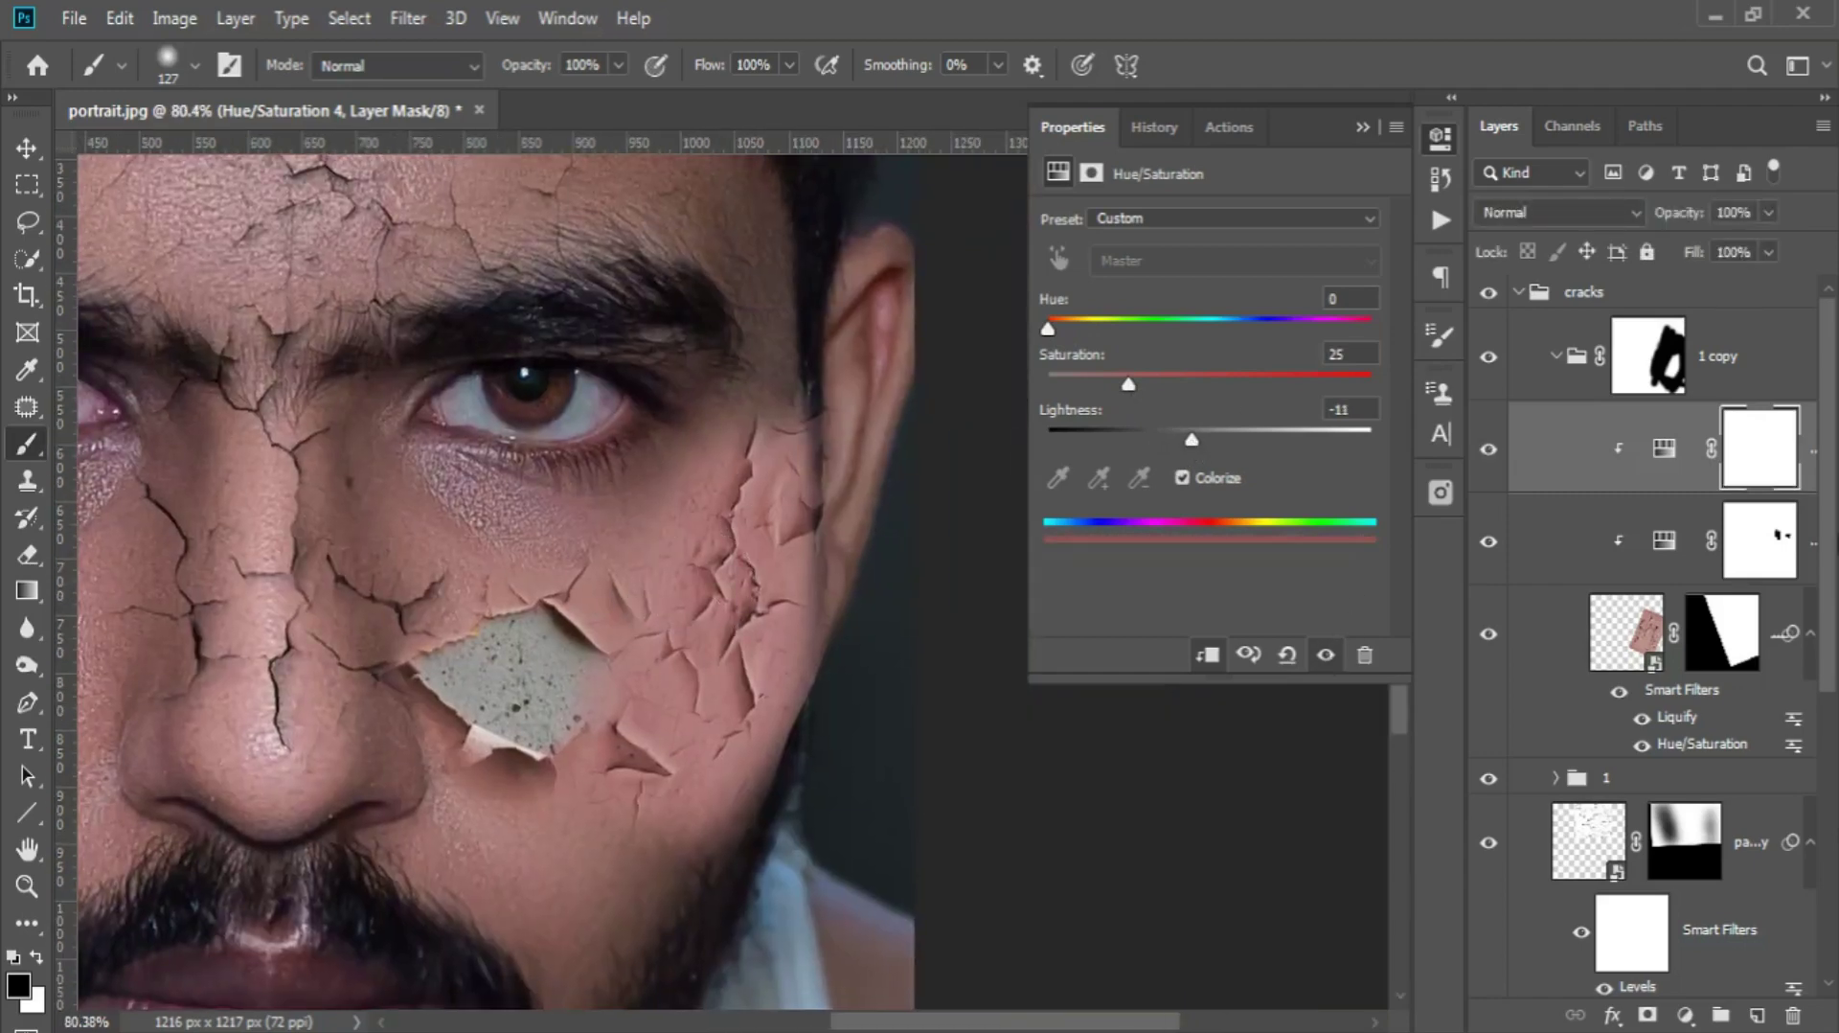
{"action": "left_click", "coordinate": [1730, 633]}
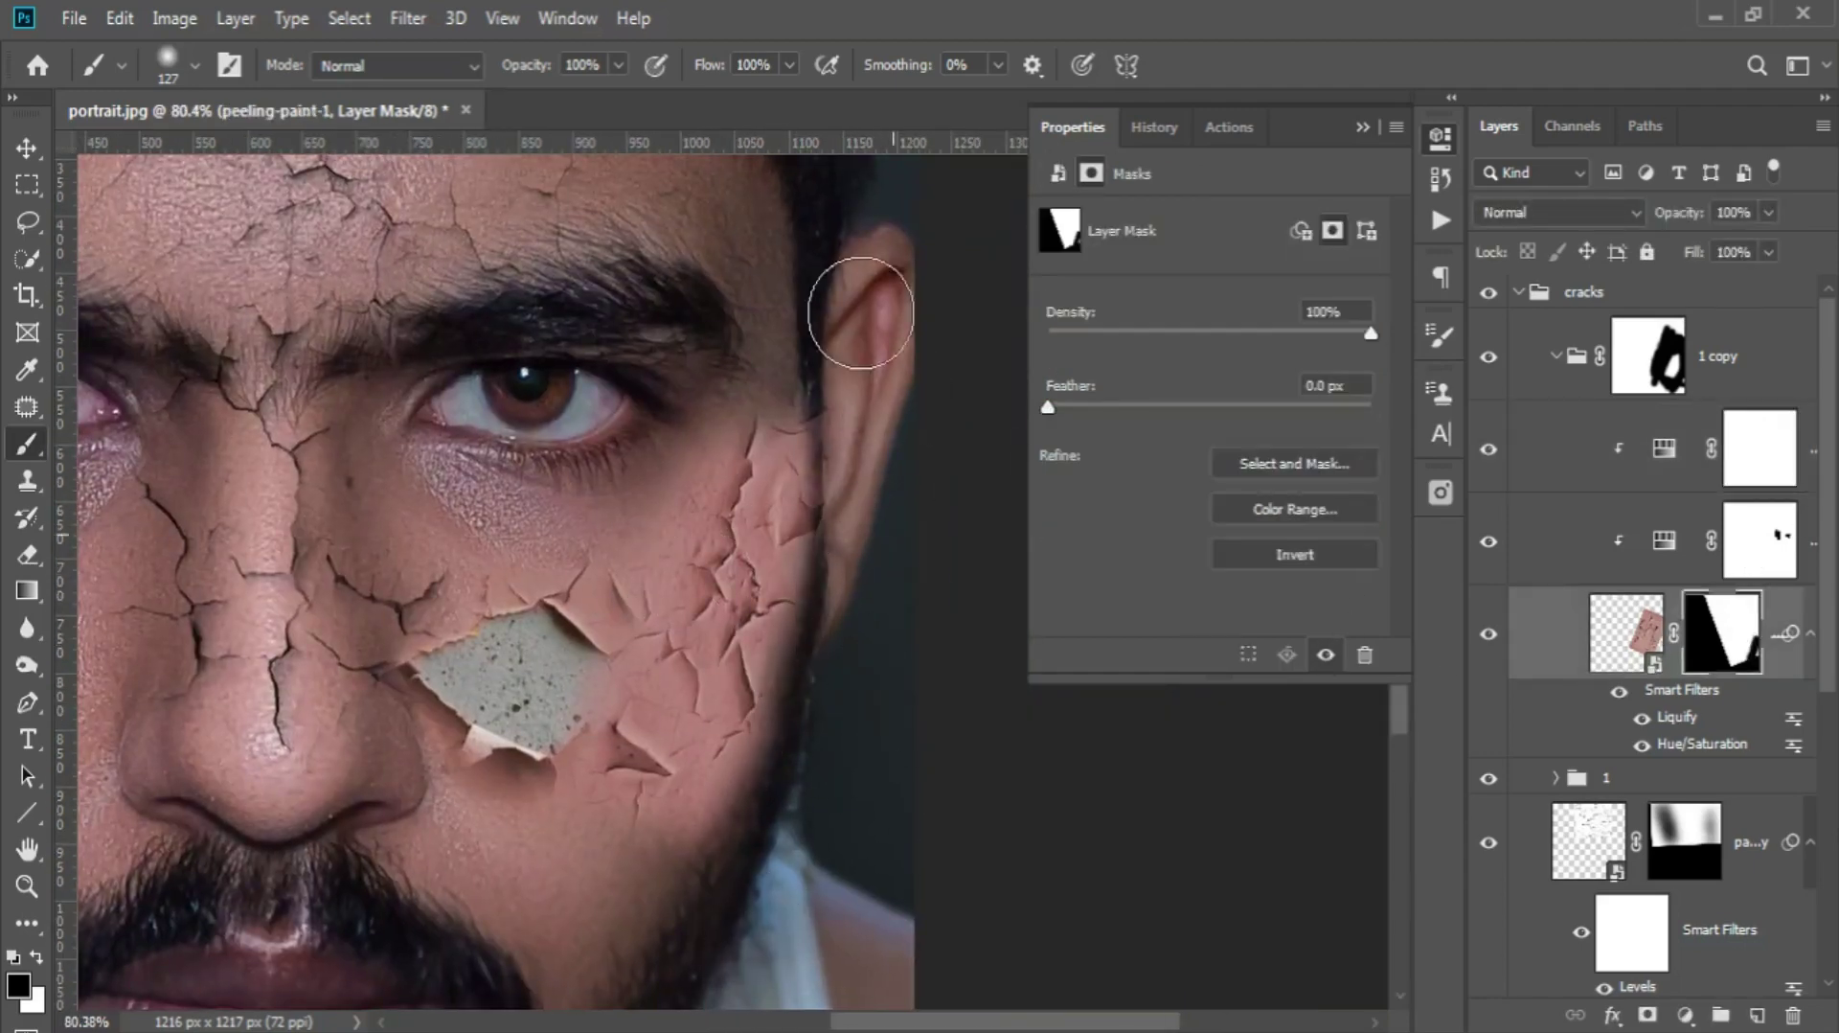
{"action": "scroll", "coordinate": [936, 801], "scroll_direction": "down", "scroll_amount": 1}
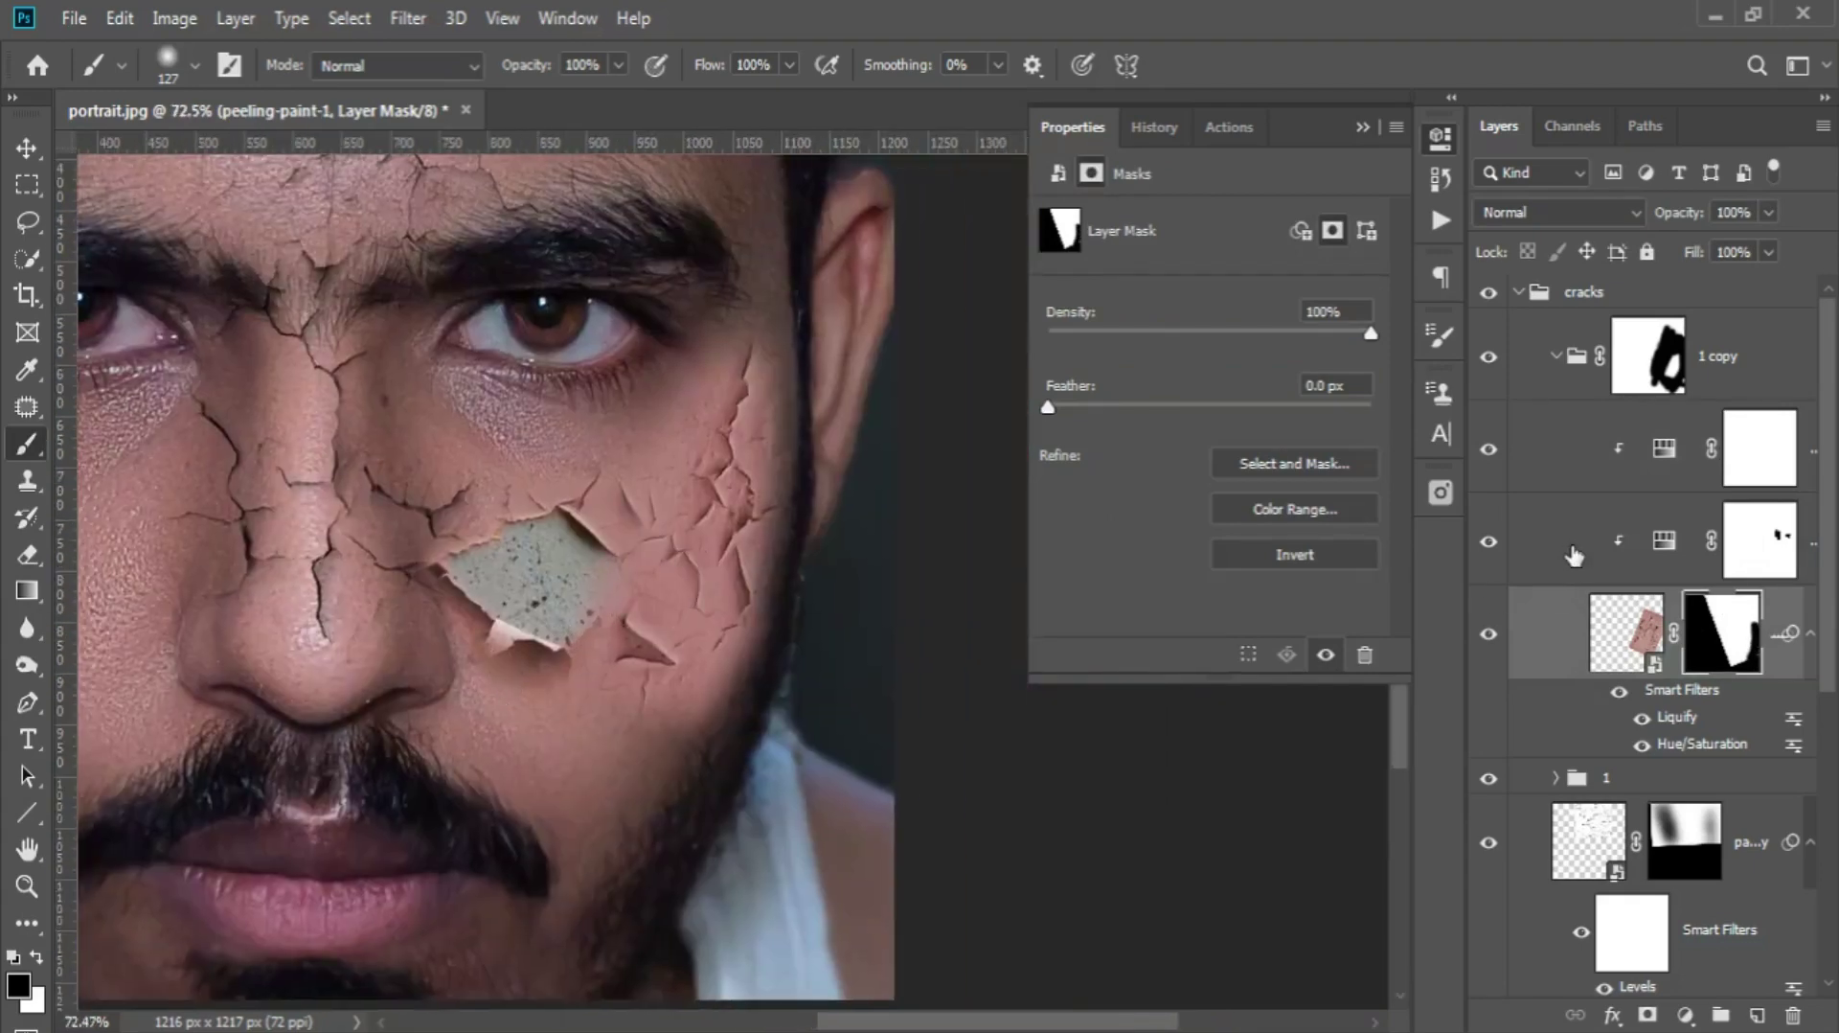
{"action": "left_click", "coordinate": [1502, 456]}
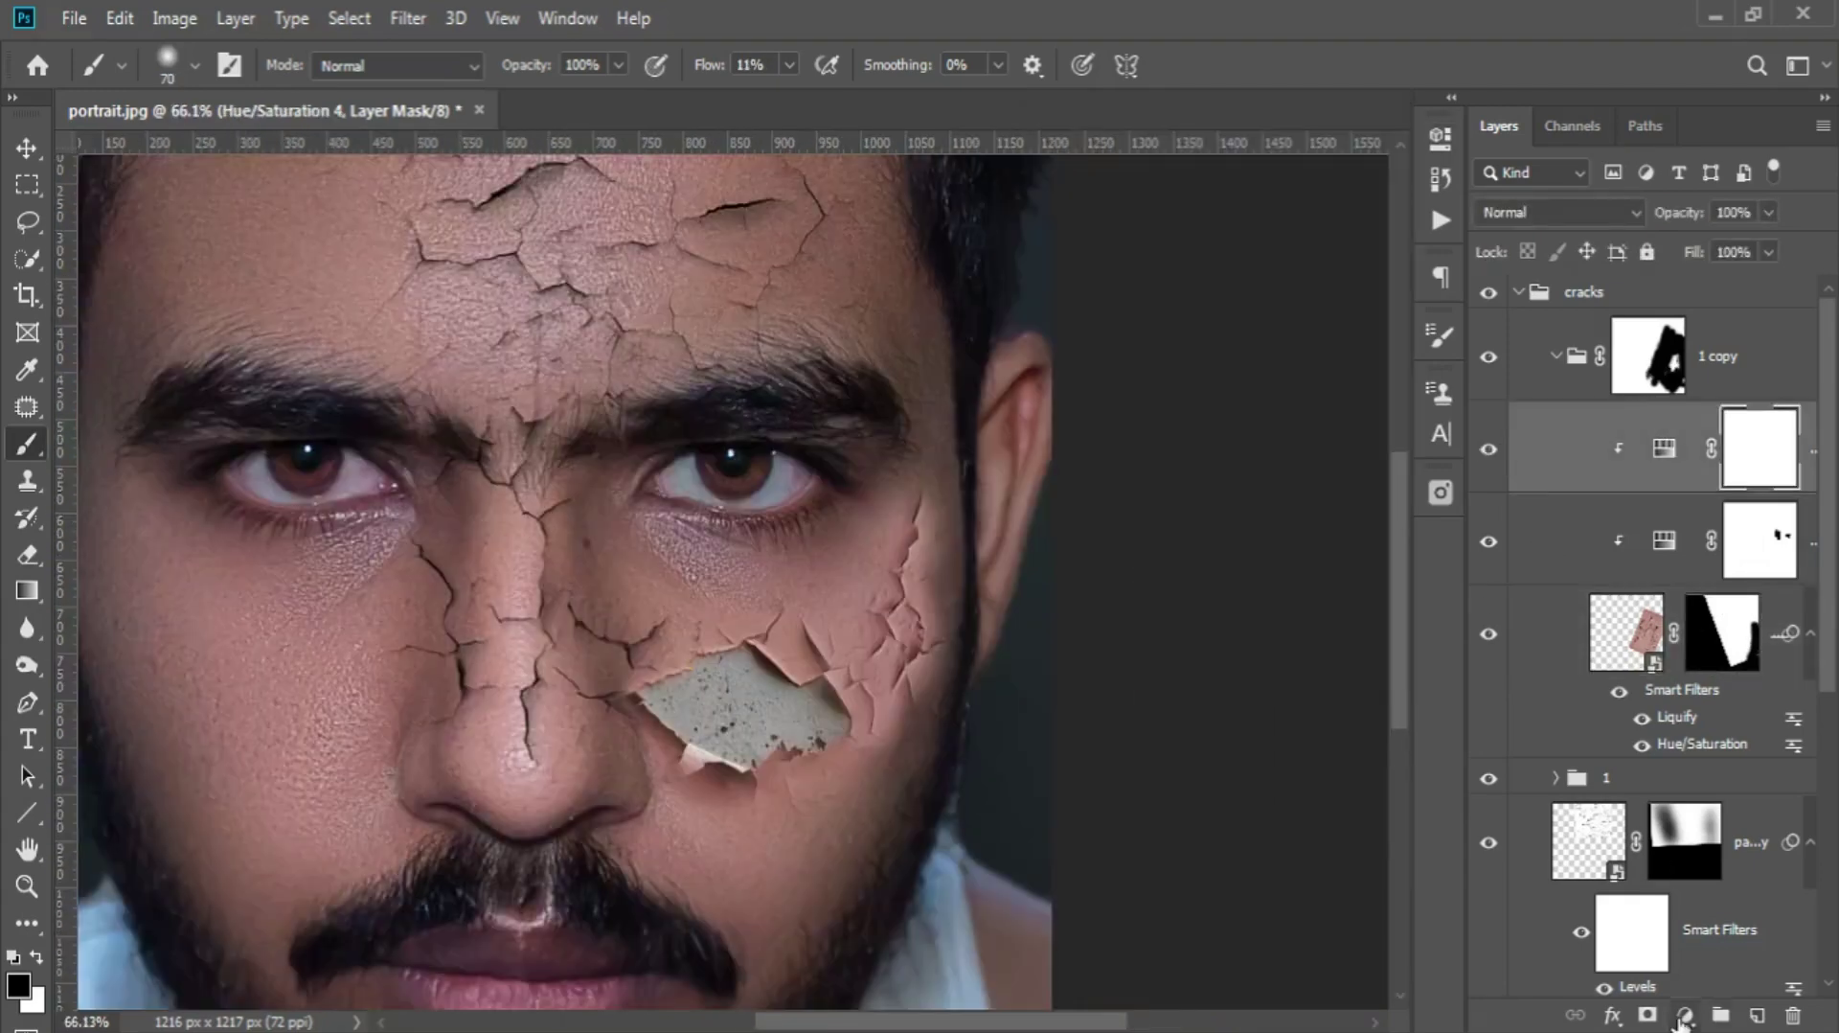
- Add a Curves 2 layer that darkens the midtones, invert its mask, and enlarge the brush
{"action": "left_click", "coordinate": [1685, 1015]}
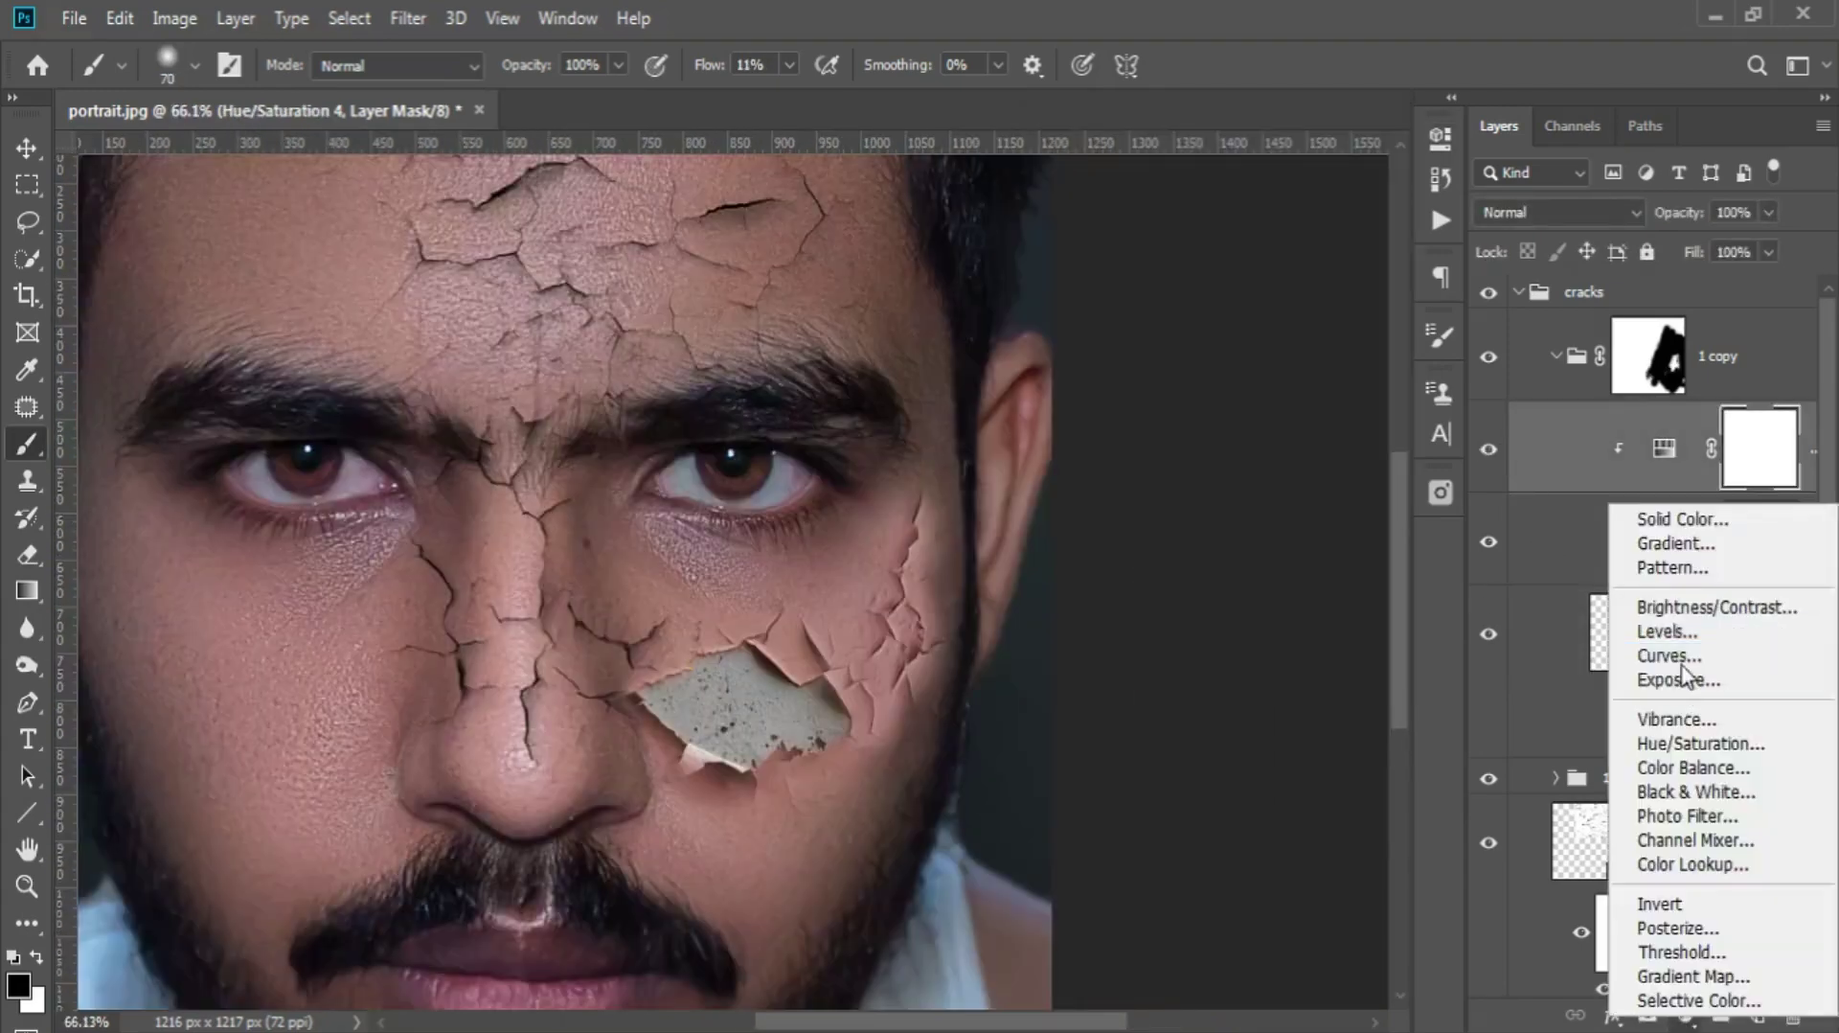
{"action": "left_click", "coordinate": [1647, 657]}
{"action": "left_click_drag", "start_coordinate": [1245, 419], "coordinate": [1247, 444]}
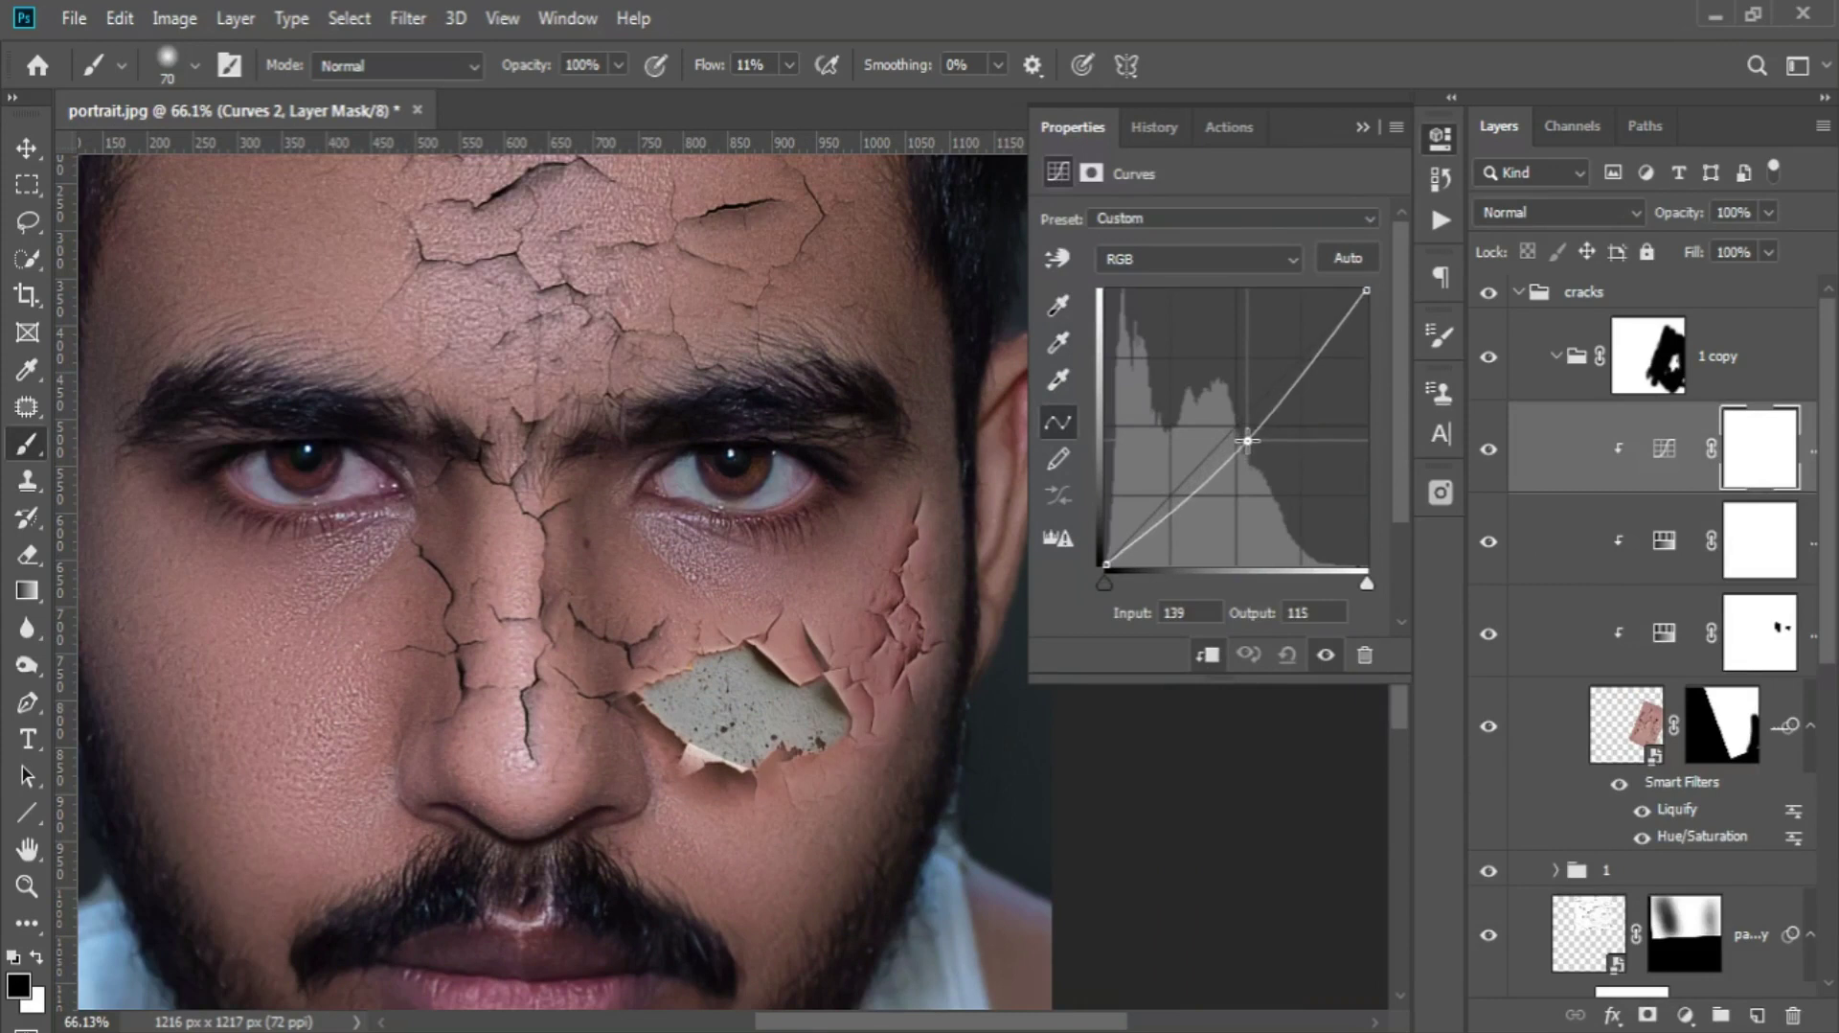
{"action": "key", "text": "ctrl+i"}
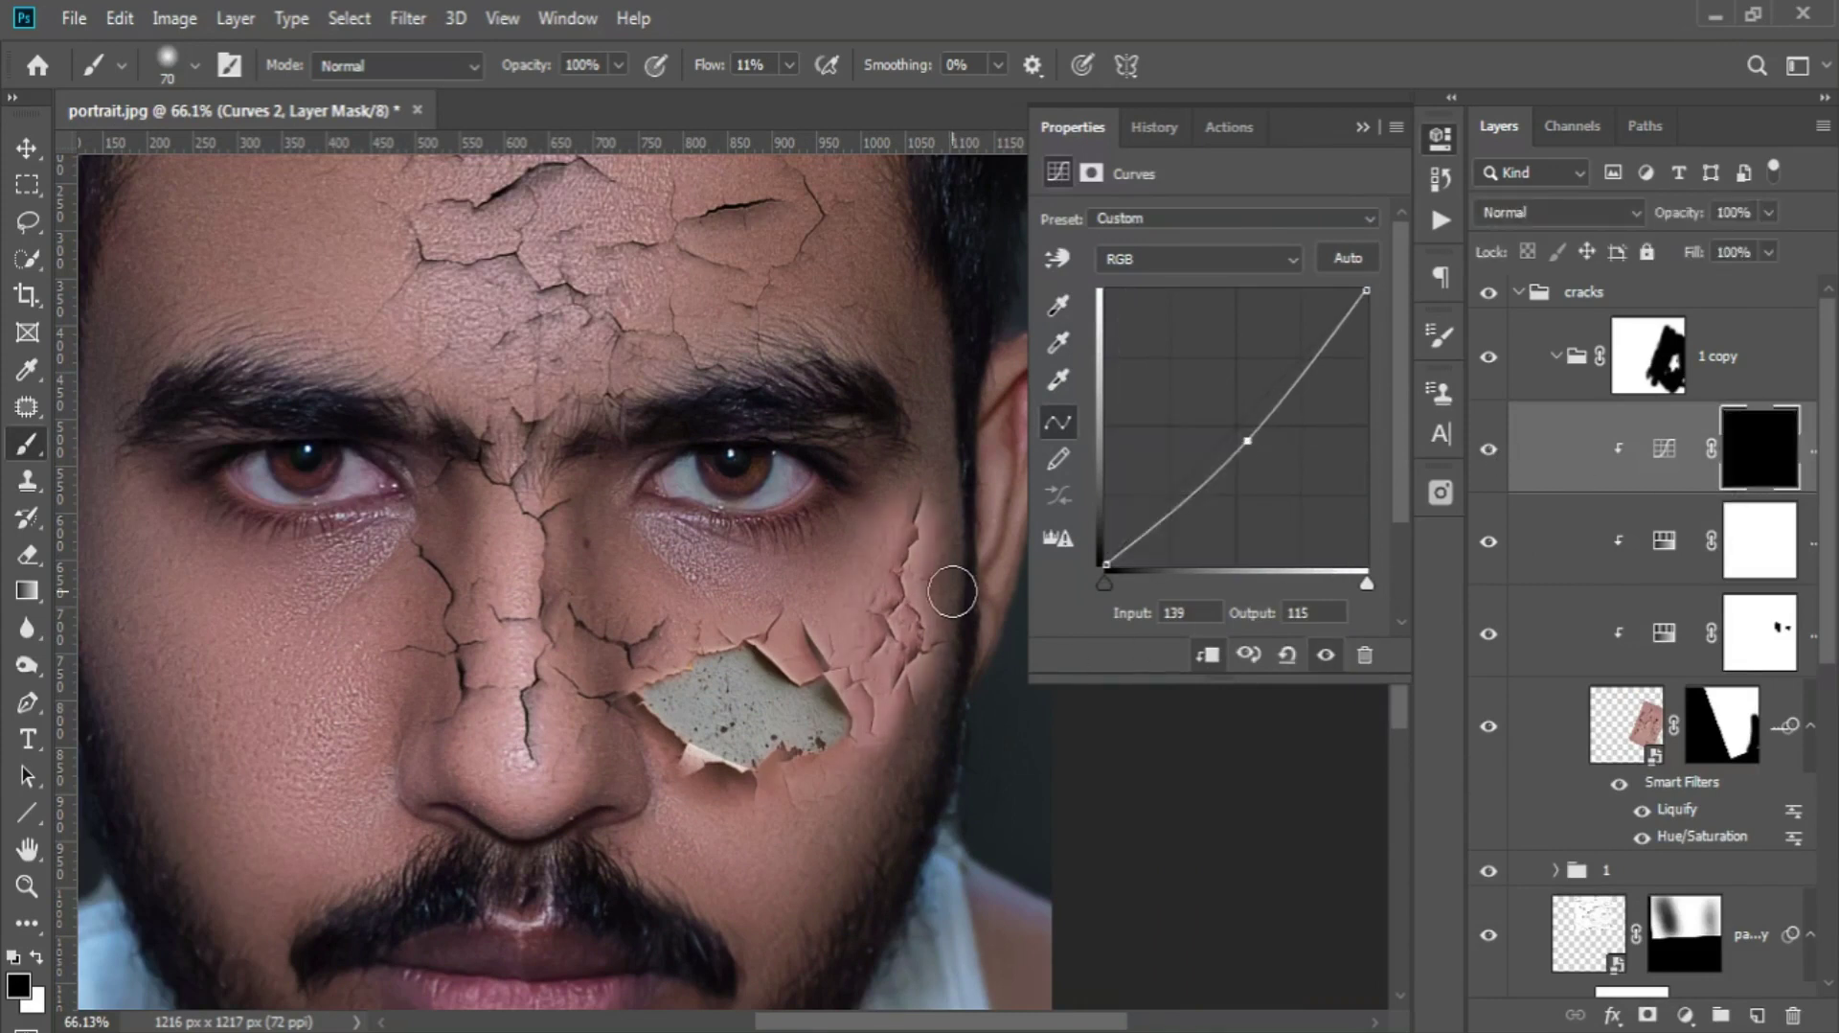
{"action": "left_click_drag", "start_coordinate": [953, 591], "coordinate": [973, 608]}
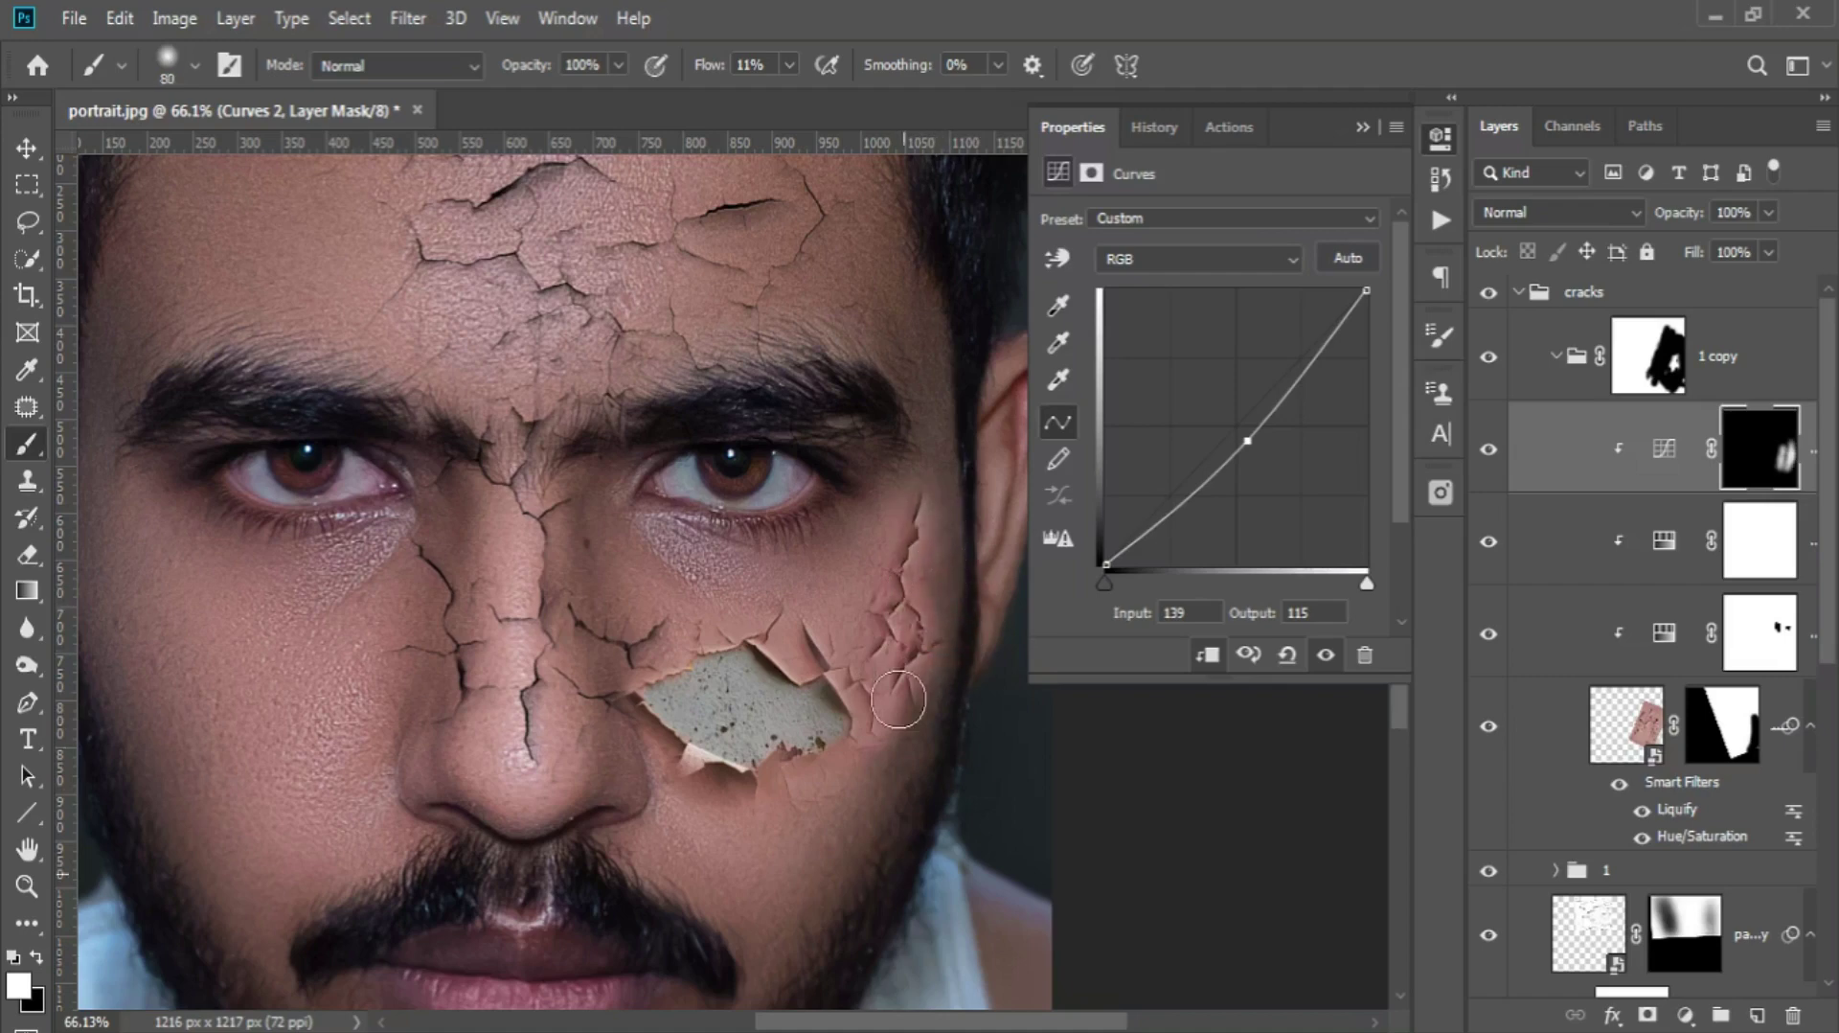
{"action": "scroll", "coordinate": [899, 699], "scroll_direction": "up", "scroll_amount": 3}
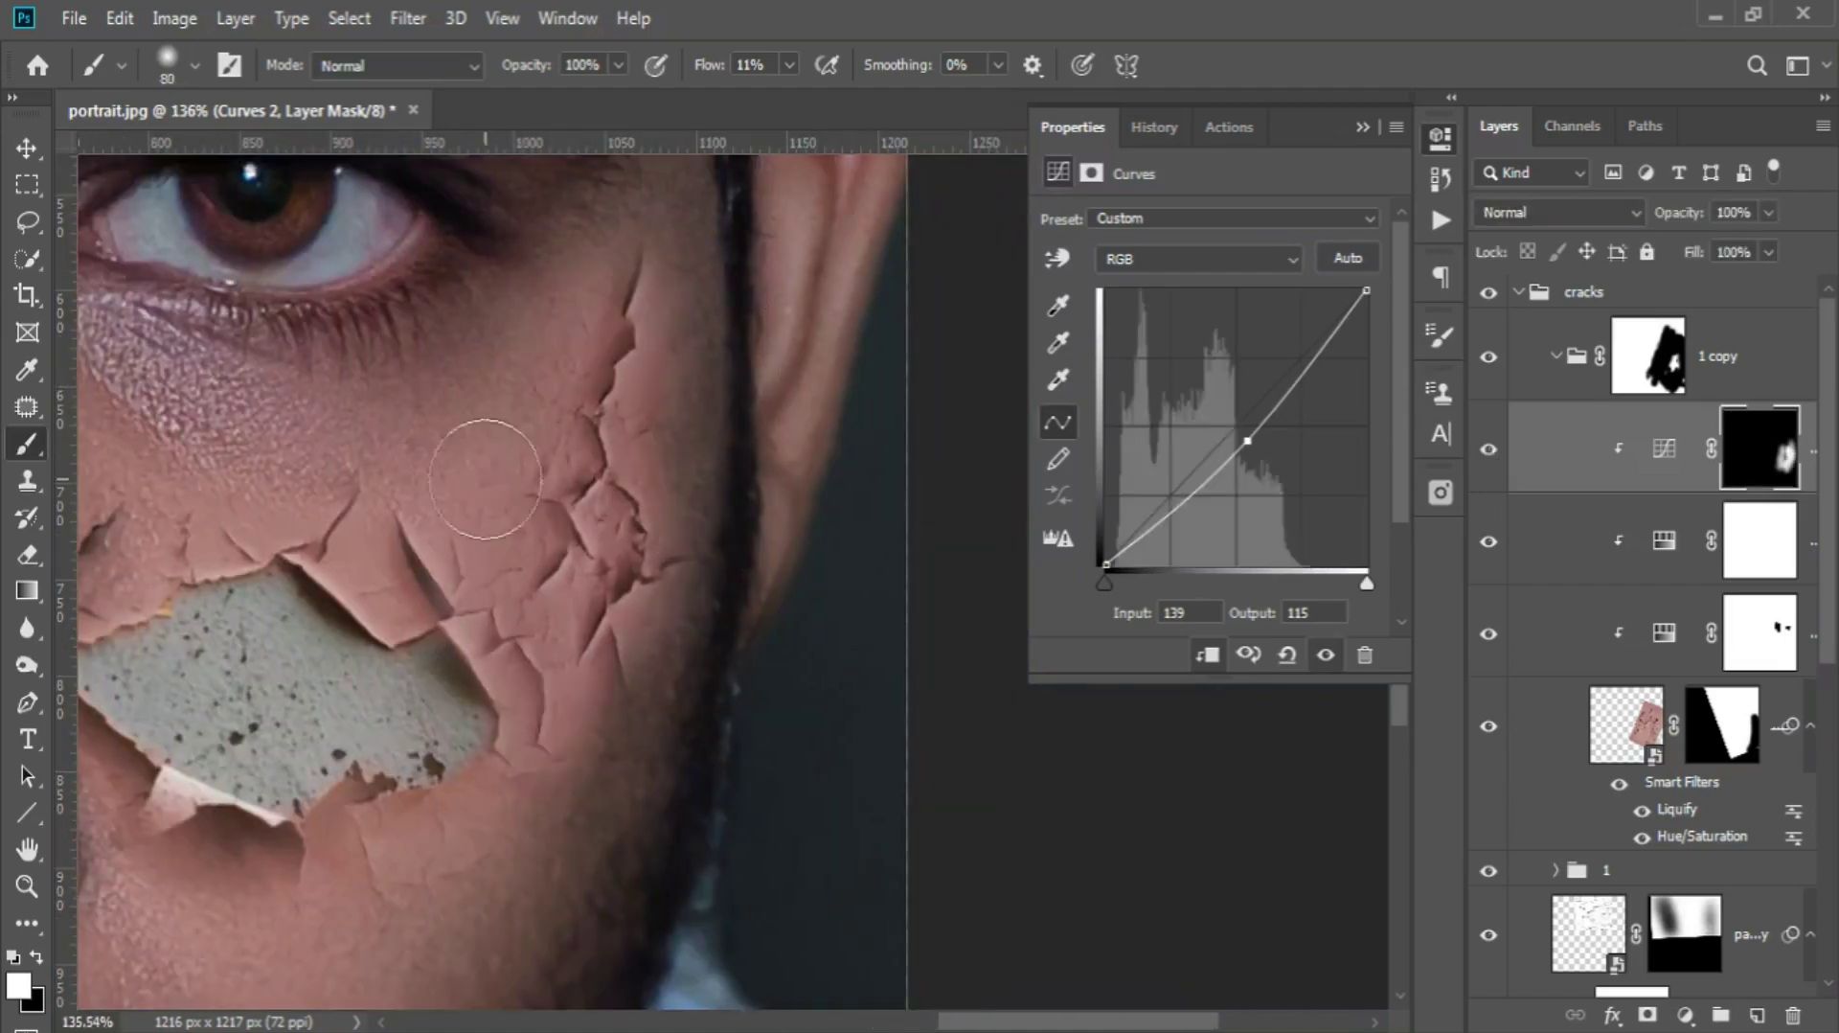
- Tweak the Red, Green and Blue curves, lowering Blue to input 137, output 126
{"action": "left_click", "coordinate": [1172, 260]}
{"action": "left_click", "coordinate": [1178, 285]}
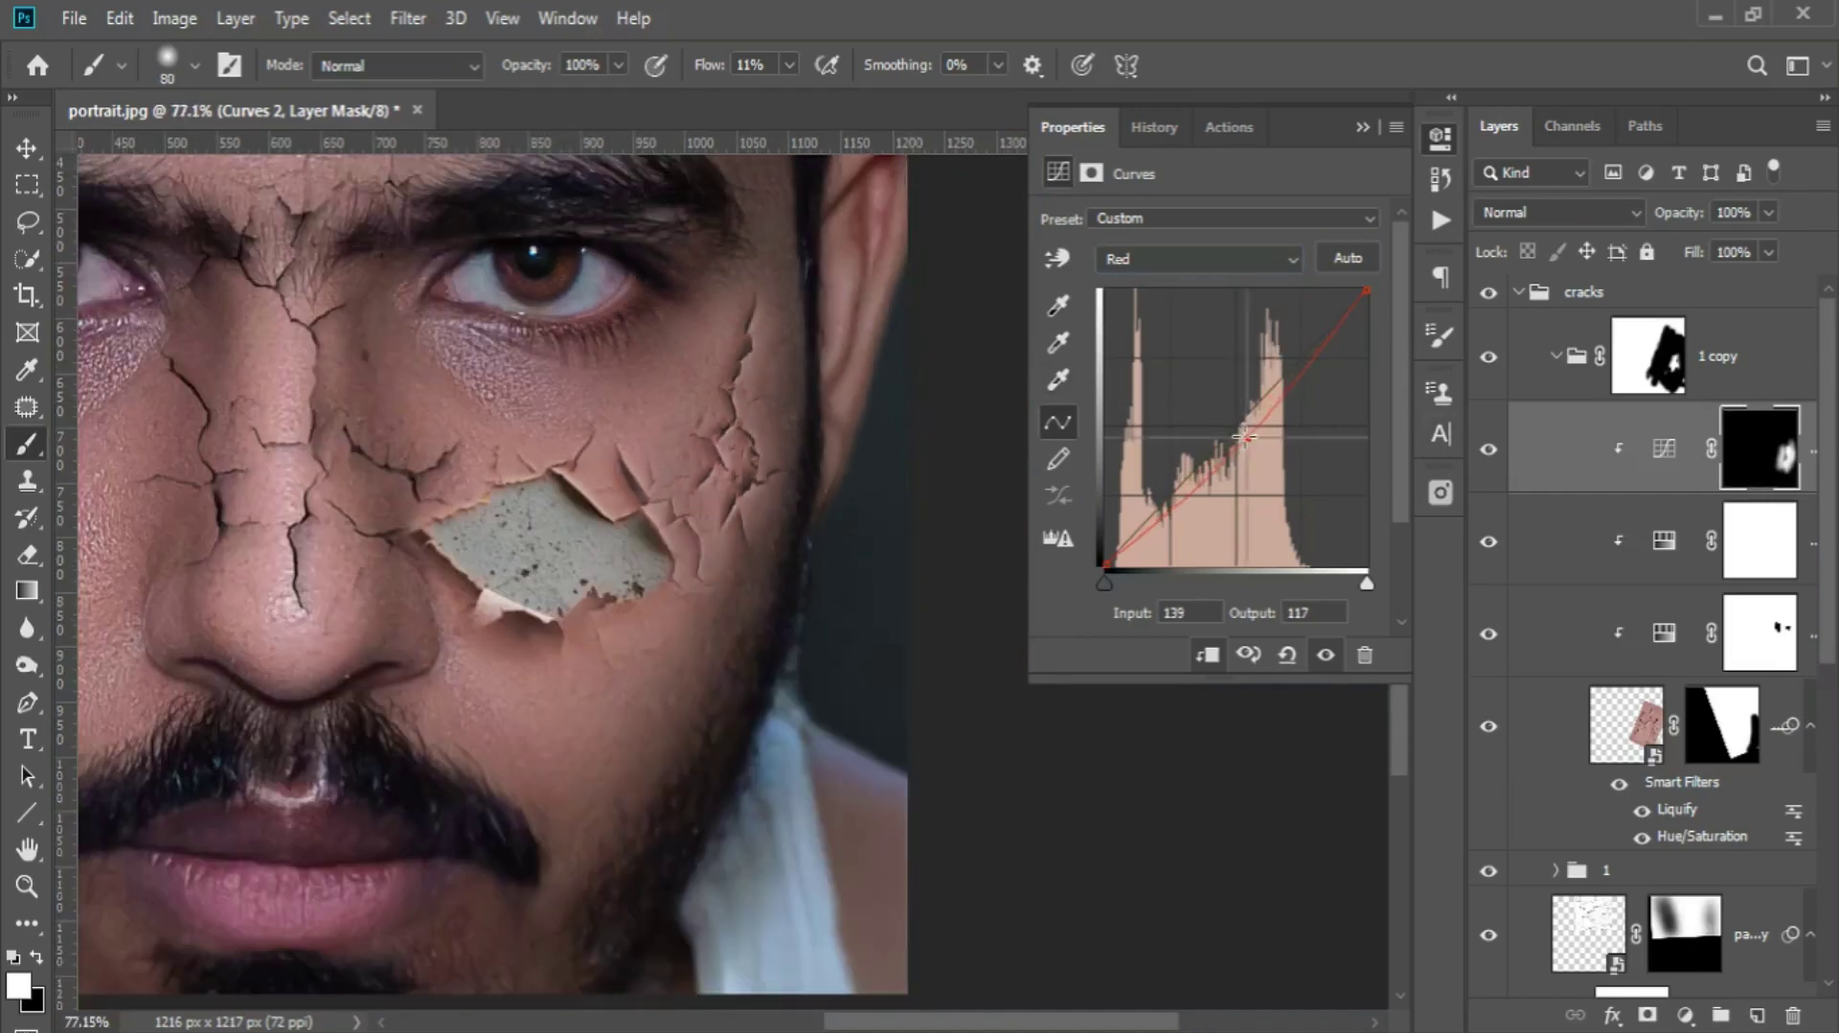
{"action": "scroll", "coordinate": [556, 694], "scroll_direction": "down", "scroll_amount": 2}
{"action": "scroll", "coordinate": [555, 694], "scroll_direction": "up", "scroll_amount": 5}
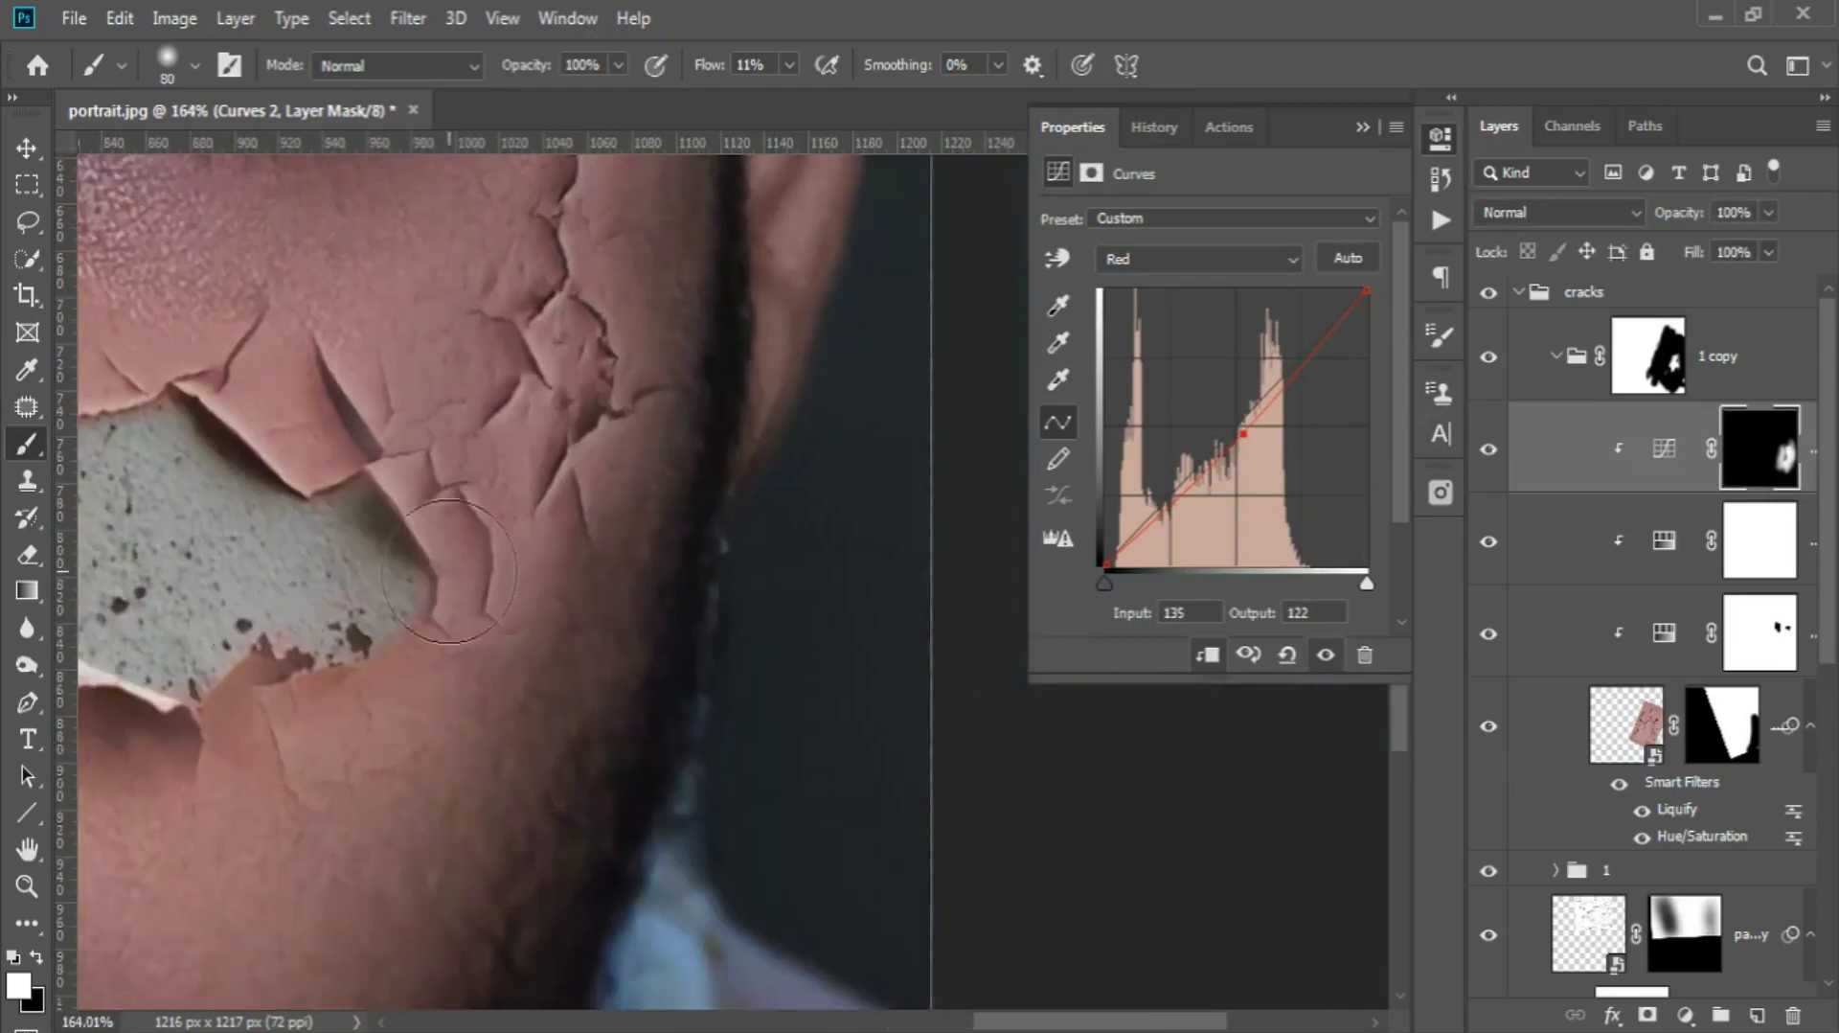
{"action": "left_click", "coordinate": [1197, 260]}
{"action": "left_click", "coordinate": [1178, 313]}
{"action": "left_click_drag", "start_coordinate": [1231, 431], "coordinate": [1231, 428]}
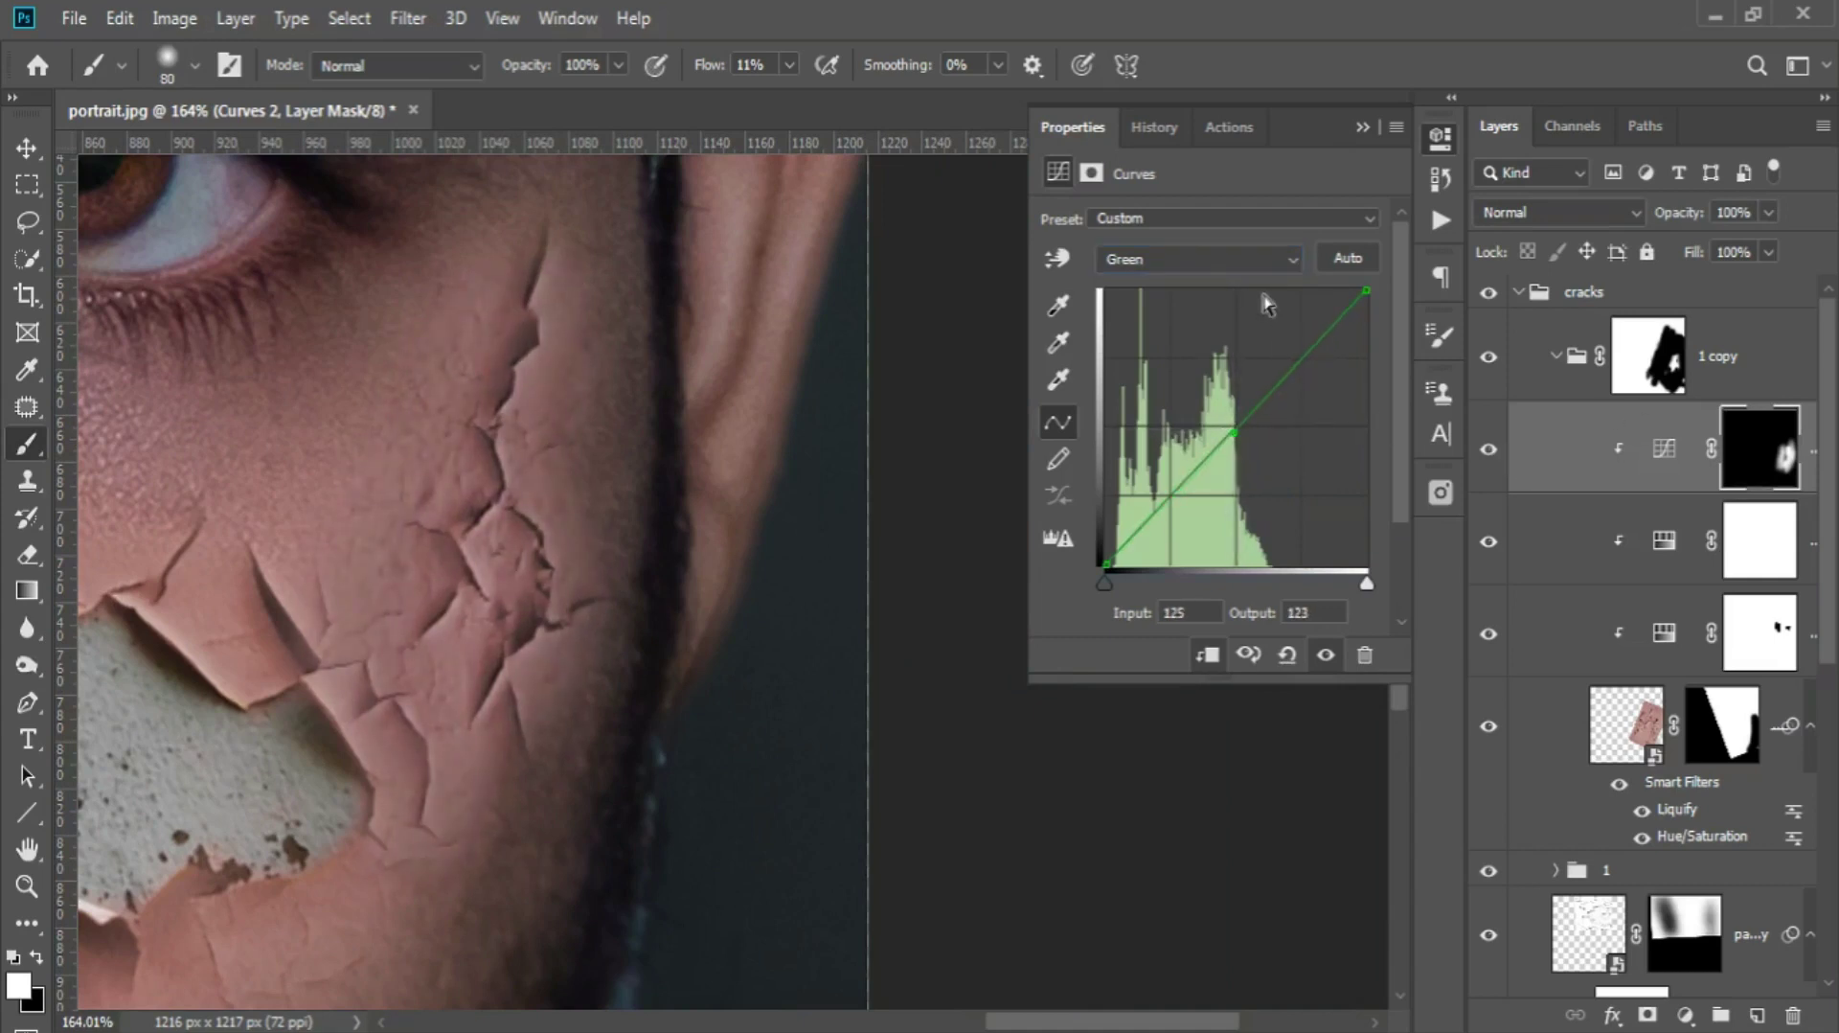
{"action": "left_click", "coordinate": [1197, 259]}
{"action": "left_click", "coordinate": [1130, 279]}
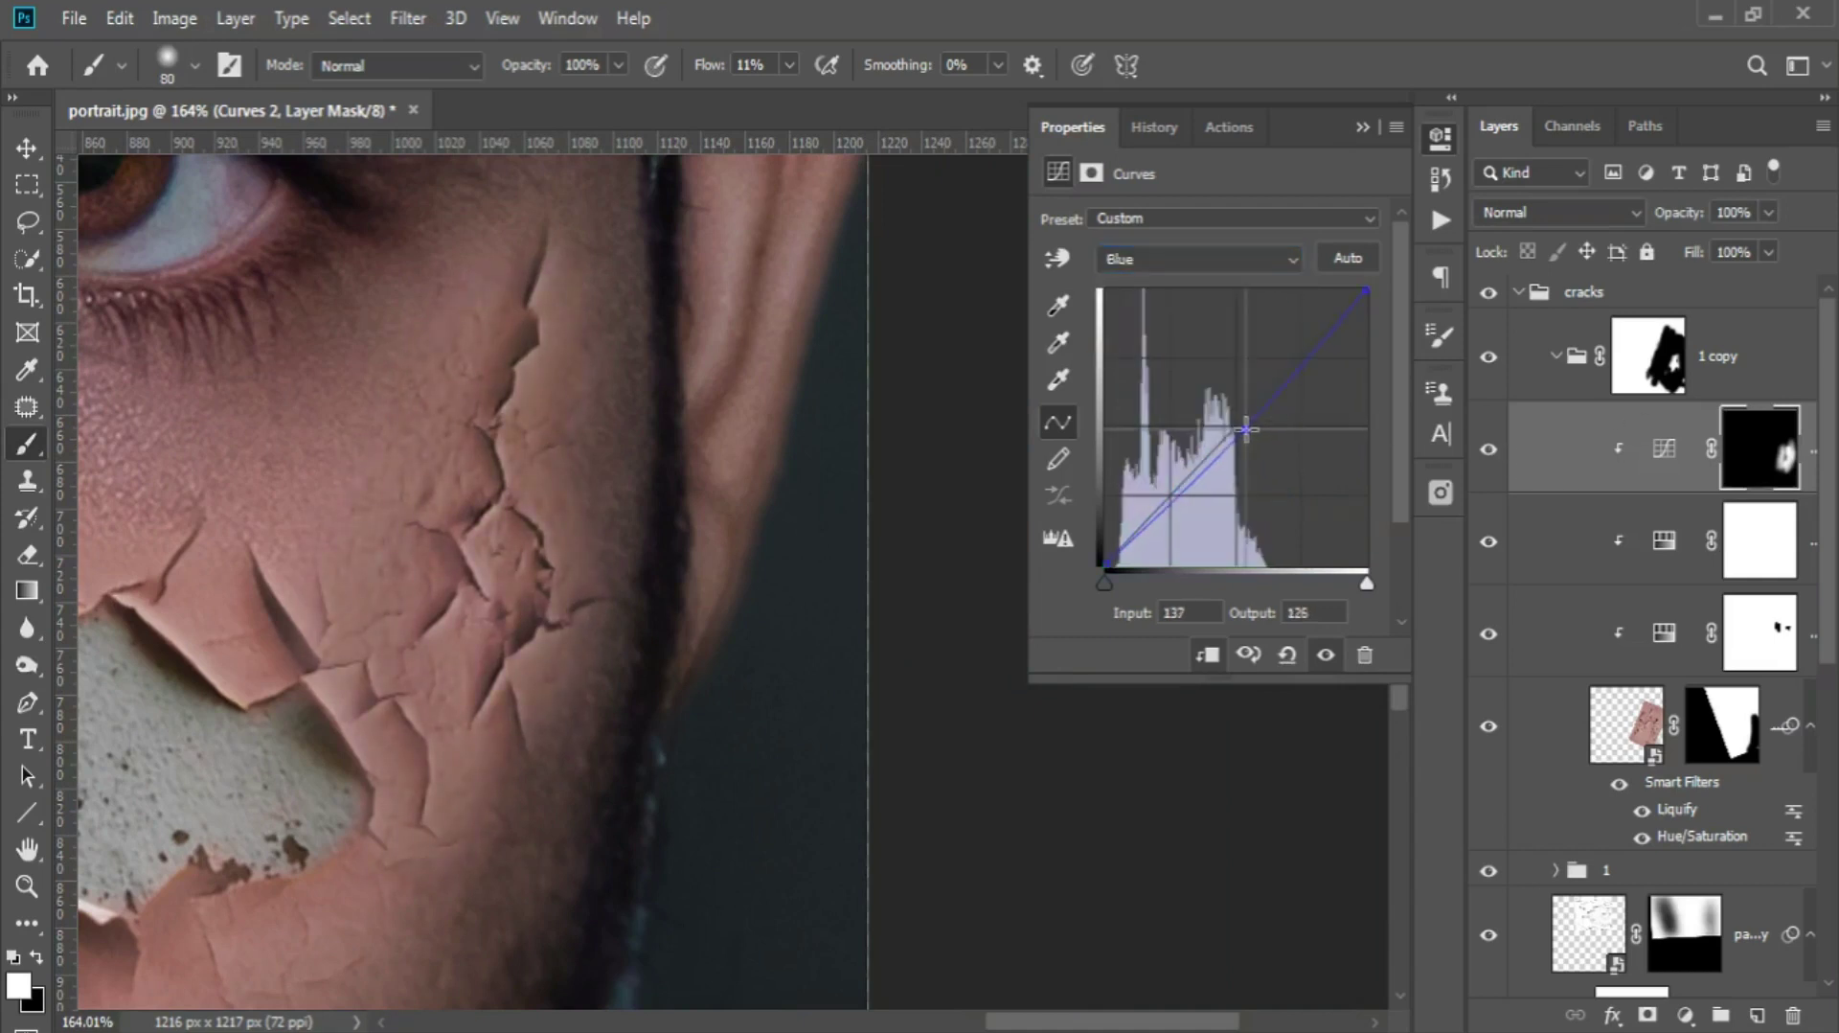
{"action": "scroll", "coordinate": [575, 575], "scroll_direction": "down", "scroll_amount": 3}
{"action": "scroll", "coordinate": [594, 537], "scroll_direction": "down", "scroll_amount": 2}
{"action": "scroll", "coordinate": [905, 719], "scroll_direction": "up", "scroll_amount": 4}
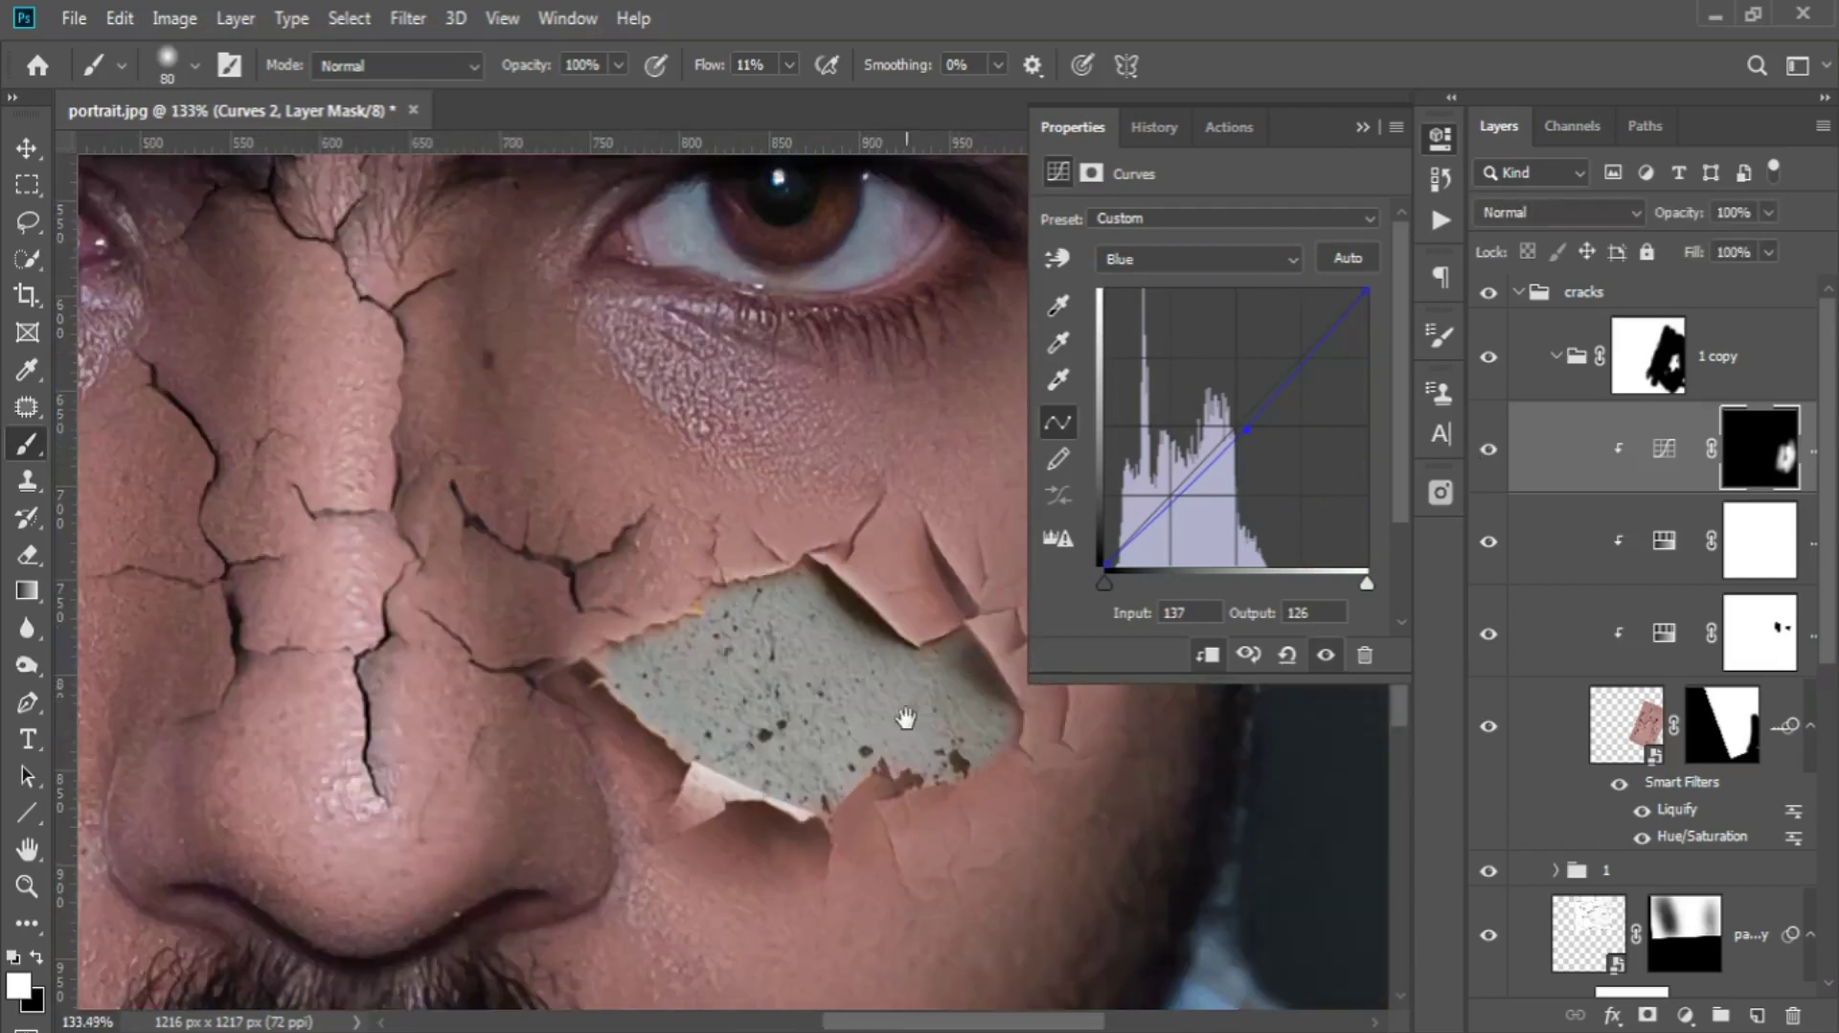
{"action": "scroll", "coordinate": [905, 719], "scroll_direction": "up", "scroll_amount": 4}
- Close the Curves settings, swap the paint colours and shrink the brush for mask painting
{"action": "left_click", "coordinate": [1362, 127]}
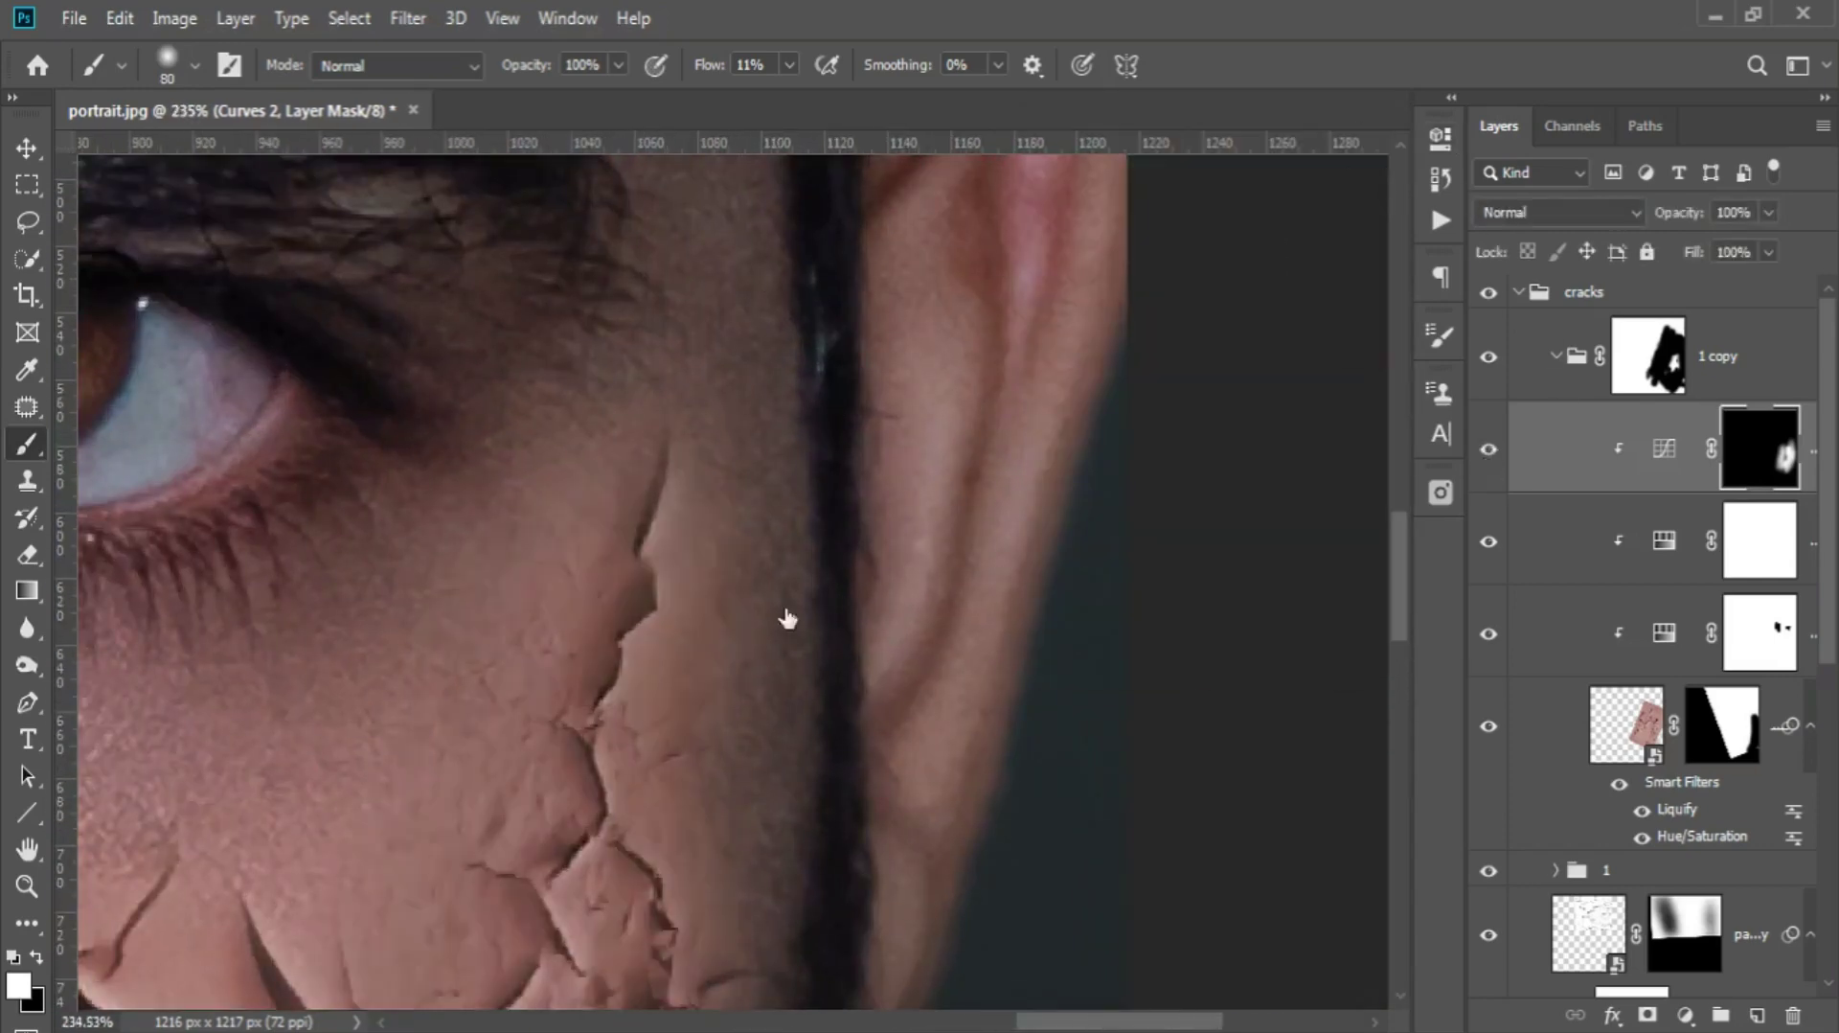
{"action": "scroll", "coordinate": [776, 671], "scroll_direction": "down", "scroll_amount": 3}
{"action": "scroll", "coordinate": [496, 602], "scroll_direction": "up", "scroll_amount": 3}
{"action": "key", "text": "alt+bracketright"}
{"action": "key", "text": "x"}
{"action": "key", "text": "bracketleft"}
{"action": "key", "text": "bracketleft"}
{"action": "key", "text": "bracketleft"}
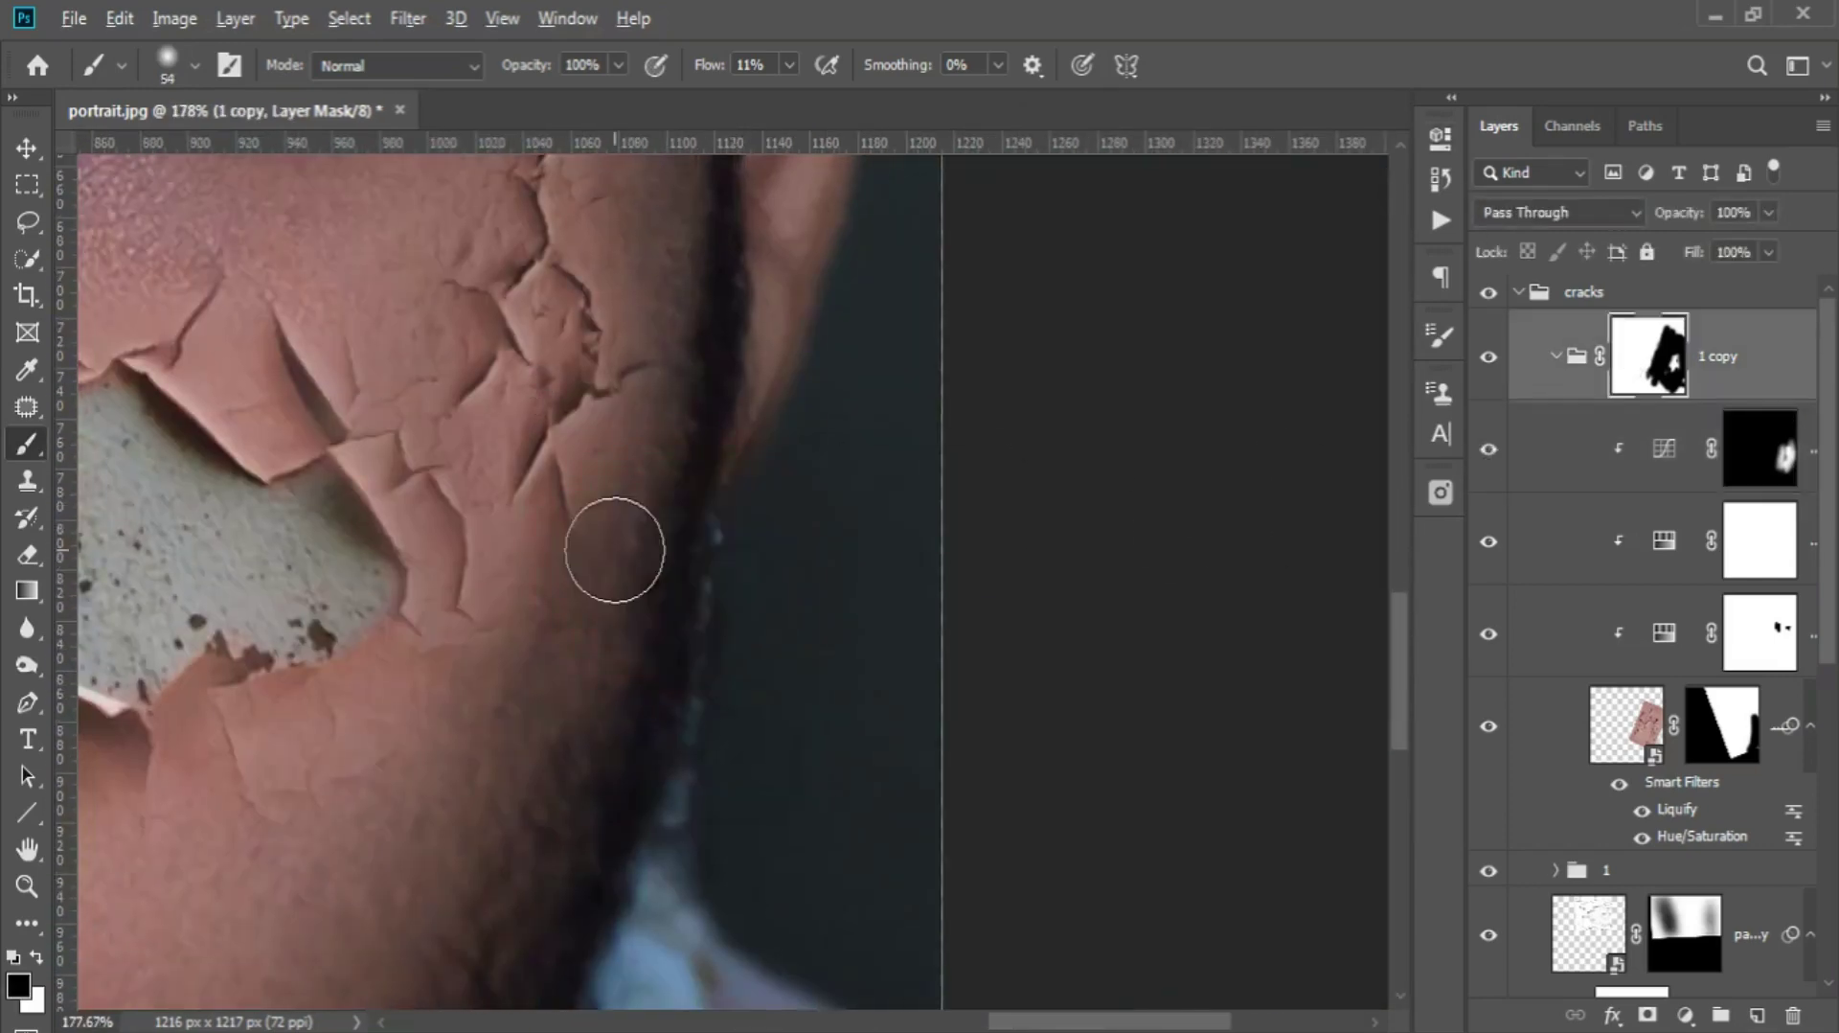
{"action": "scroll", "coordinate": [485, 637], "scroll_direction": "down", "scroll_amount": 3}
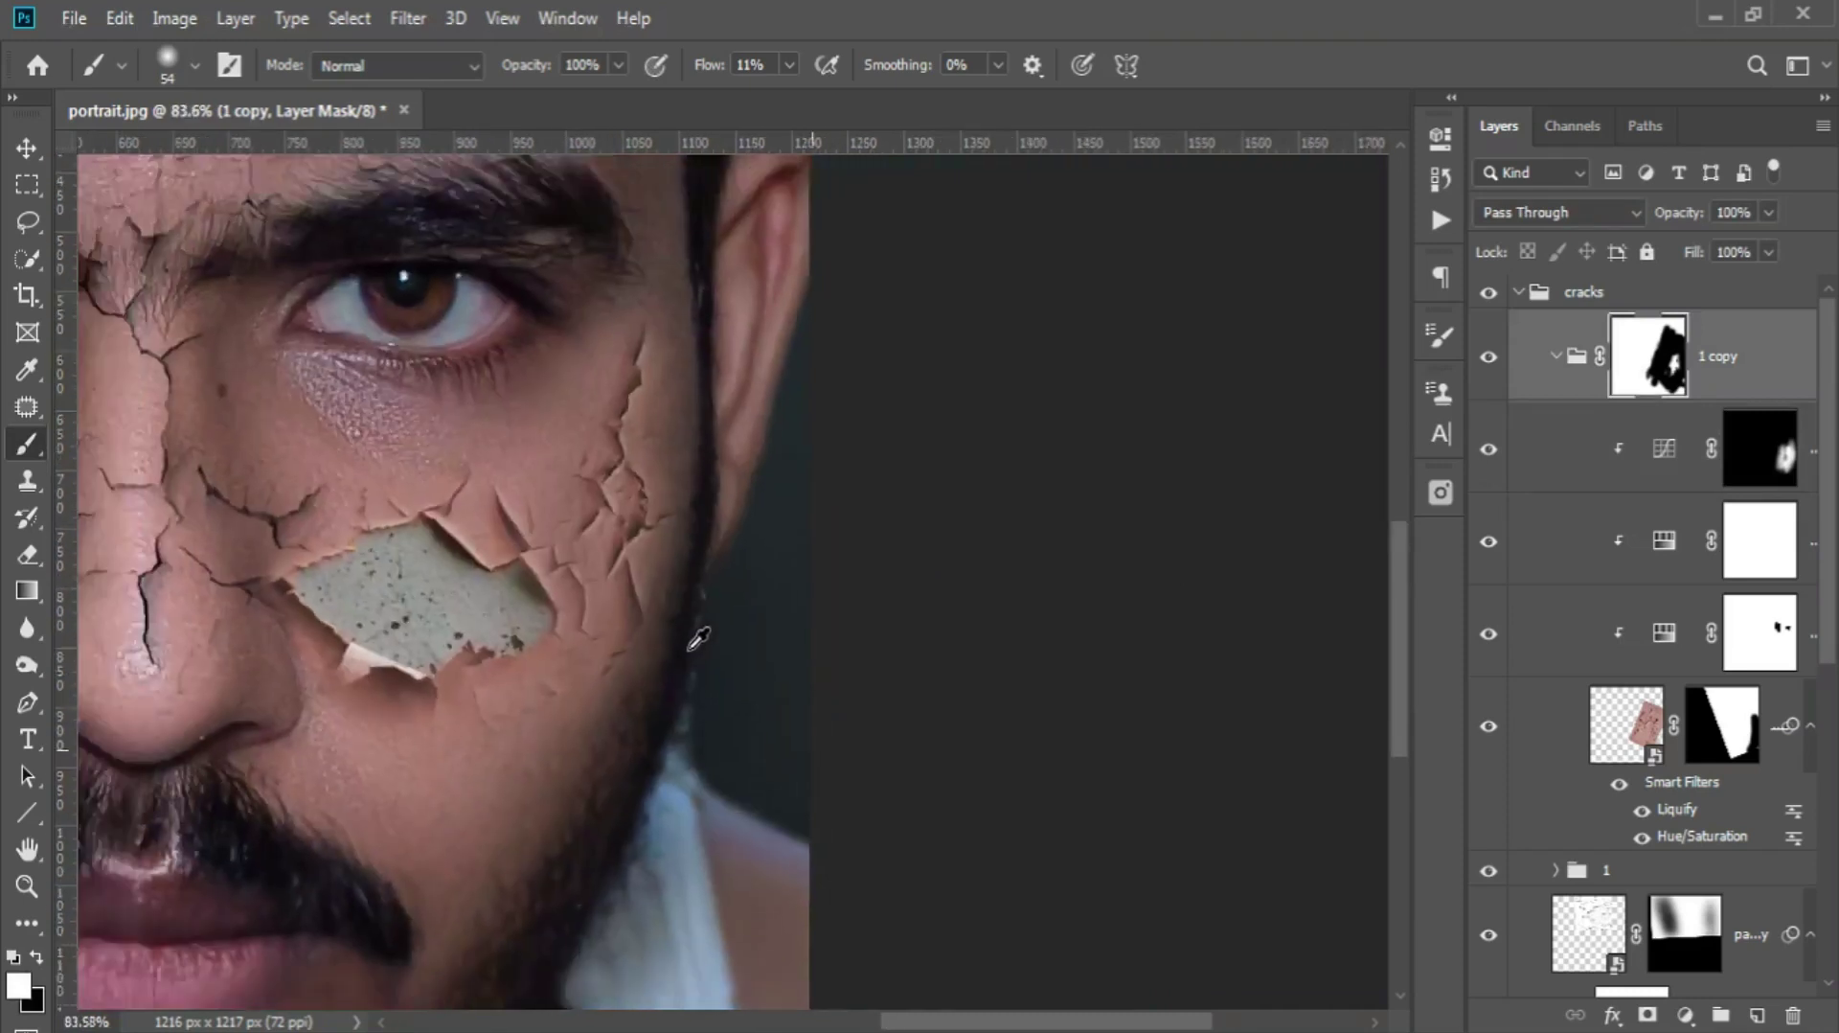
{"action": "scroll", "coordinate": [862, 670], "scroll_direction": "down", "scroll_amount": 2}
- Add a Hue/Saturation layer above Curves 2 and lower Reds saturation to -38
{"action": "left_click", "coordinate": [1649, 490]}
{"action": "left_click", "coordinate": [1685, 1015]}
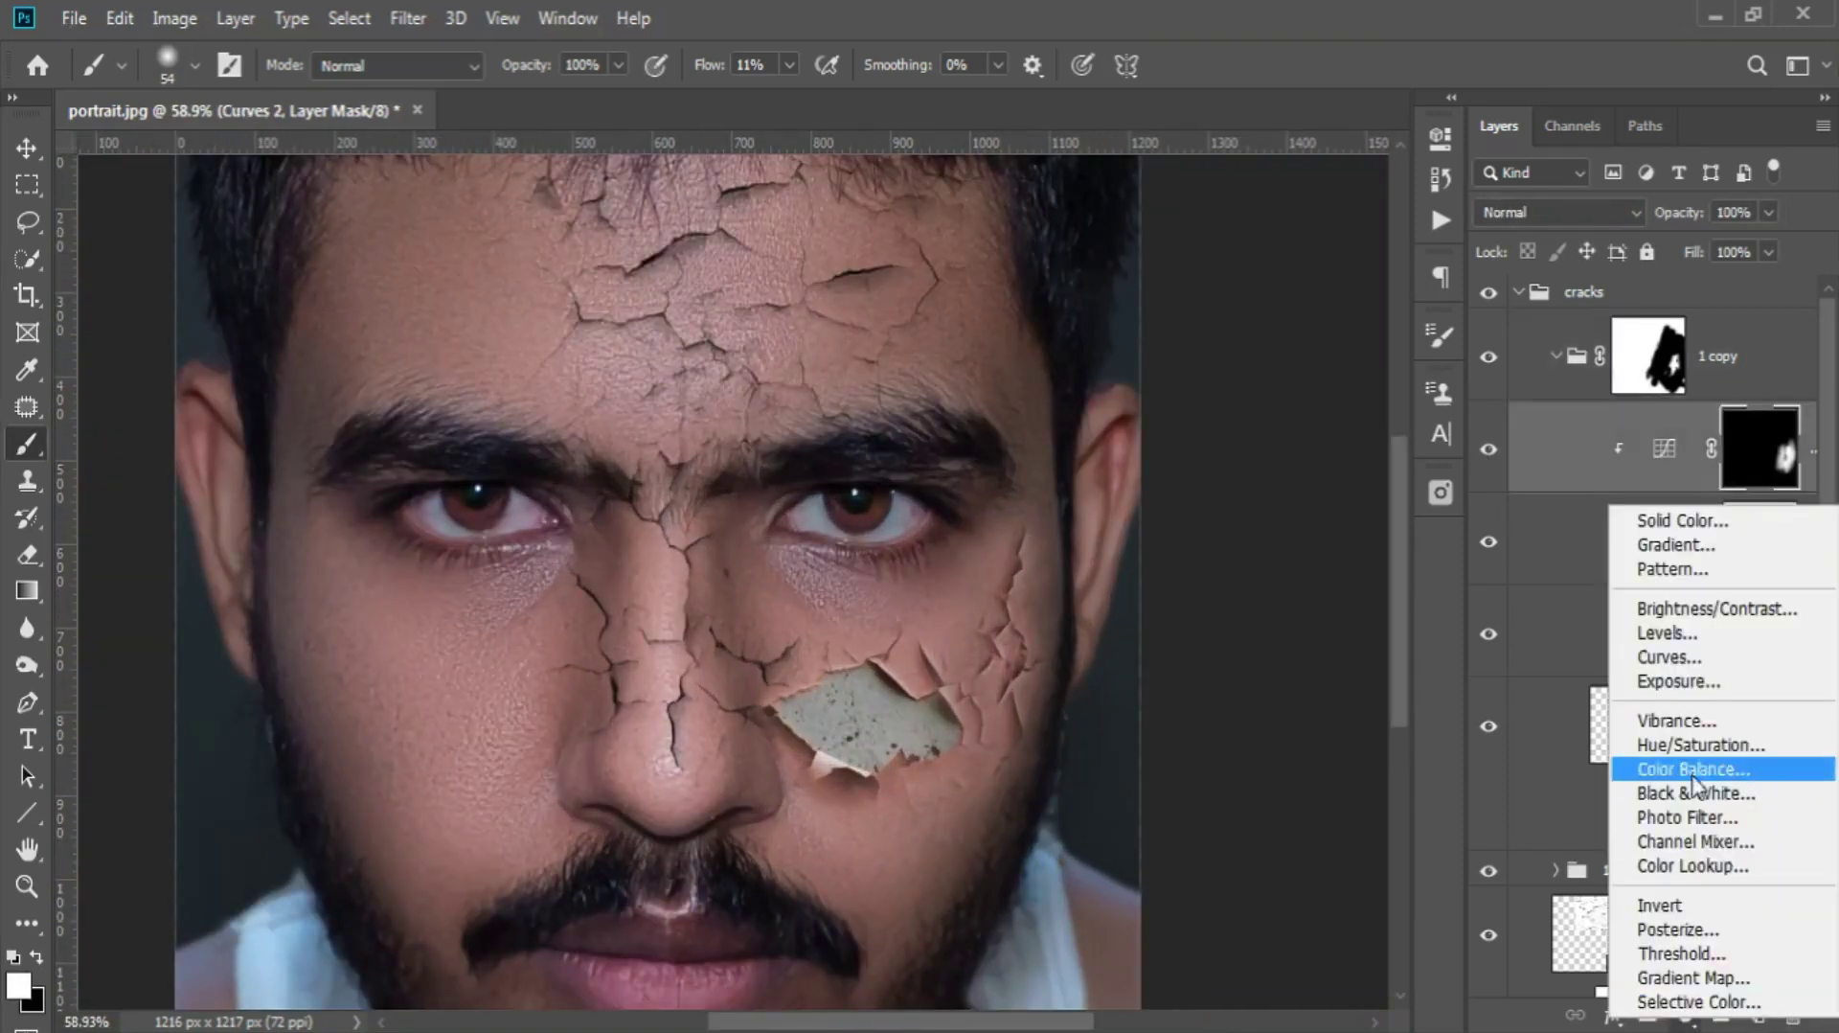
{"action": "left_click", "coordinate": [1691, 739]}
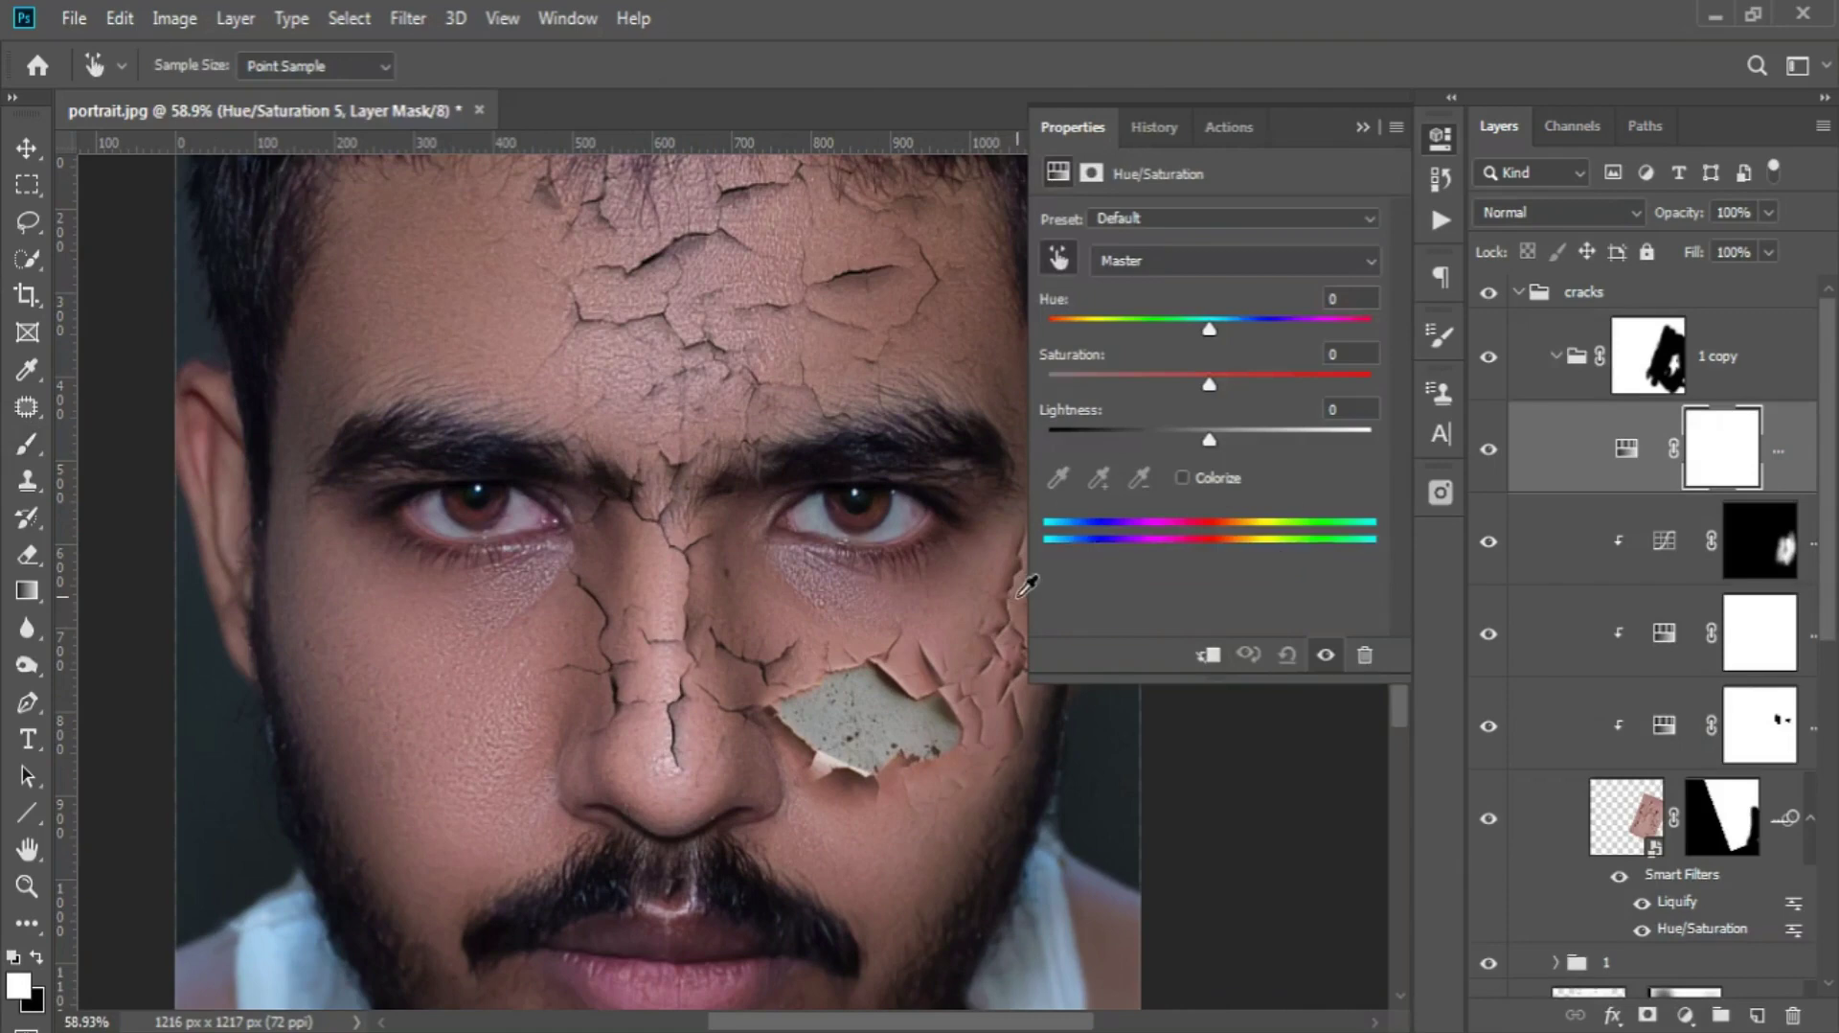
{"action": "left_click_drag", "start_coordinate": [1151, 383], "coordinate": [1147, 383]}
{"action": "left_click", "coordinate": [1700, 488], "text": "alt"}
- Clip the Hue/Saturation layer to the layer below, invert its mask and switch to the Brush
{"action": "key", "text": "ctrl+plus"}
{"action": "key", "text": "ctrl+plus"}
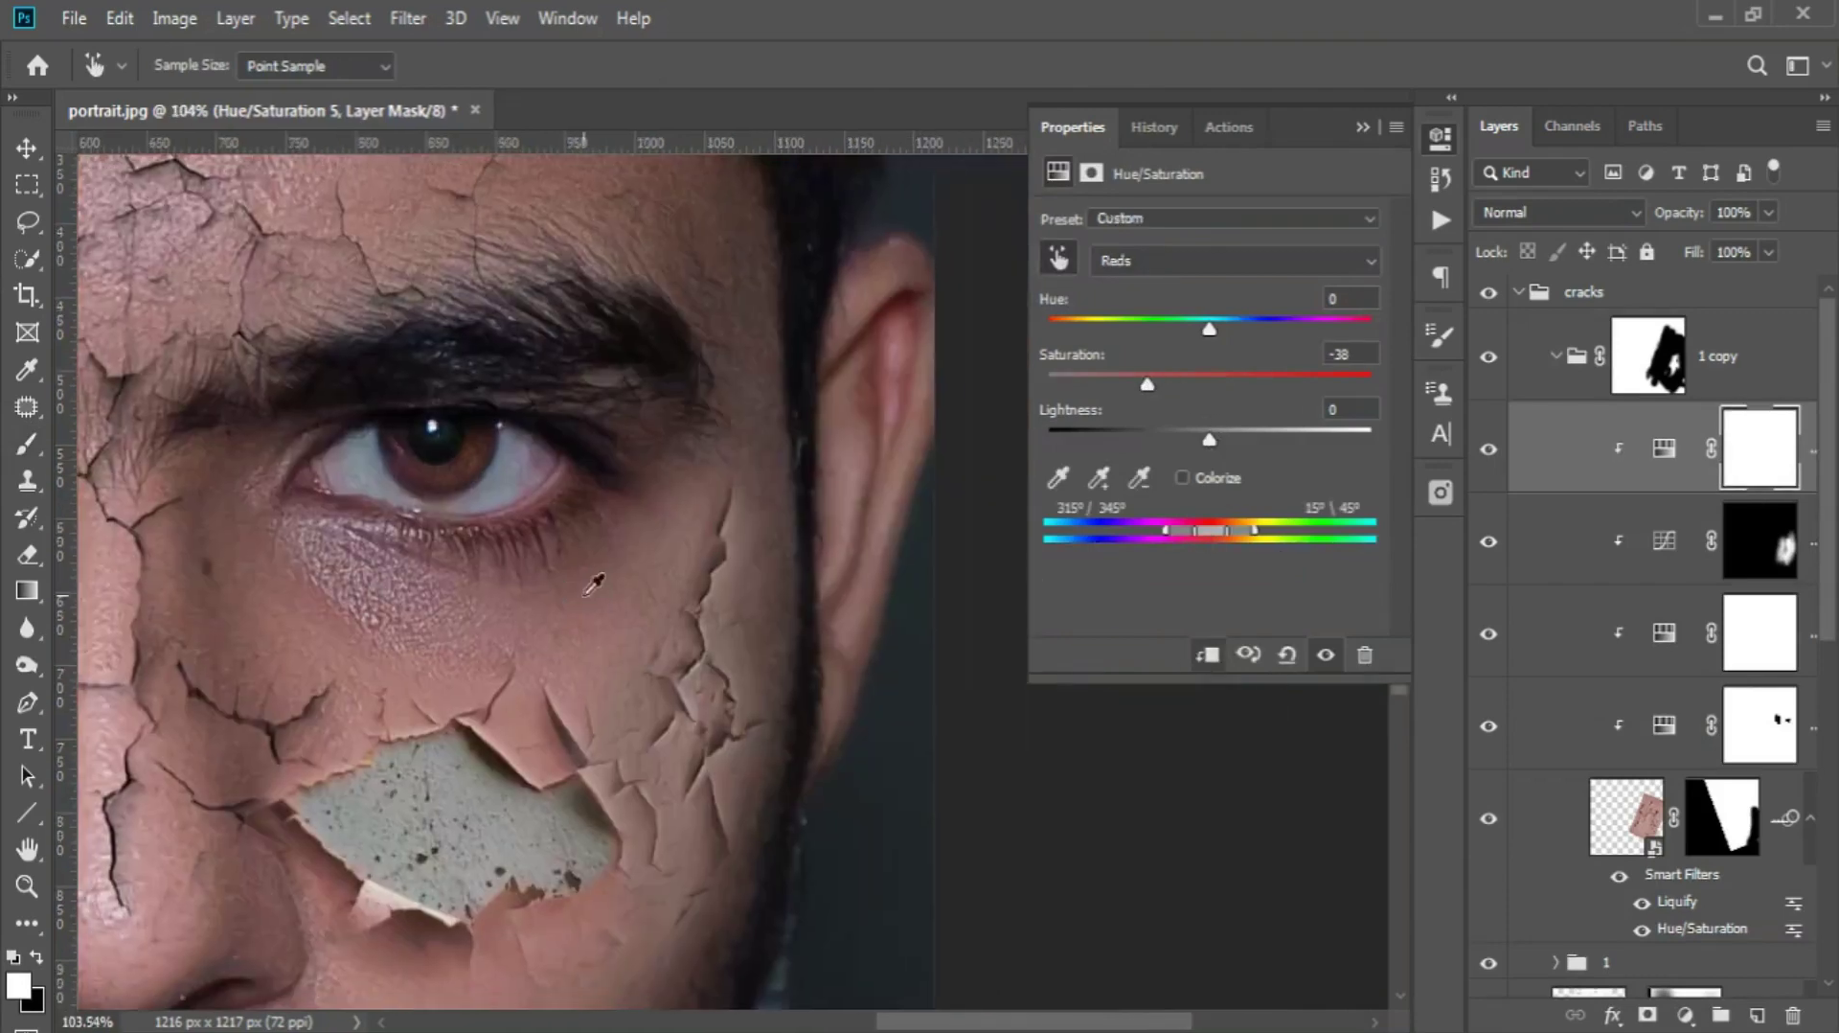
{"action": "key", "text": "ctrl+plus"}
{"action": "key", "text": "ctrl+i"}
{"action": "key", "text": "b"}
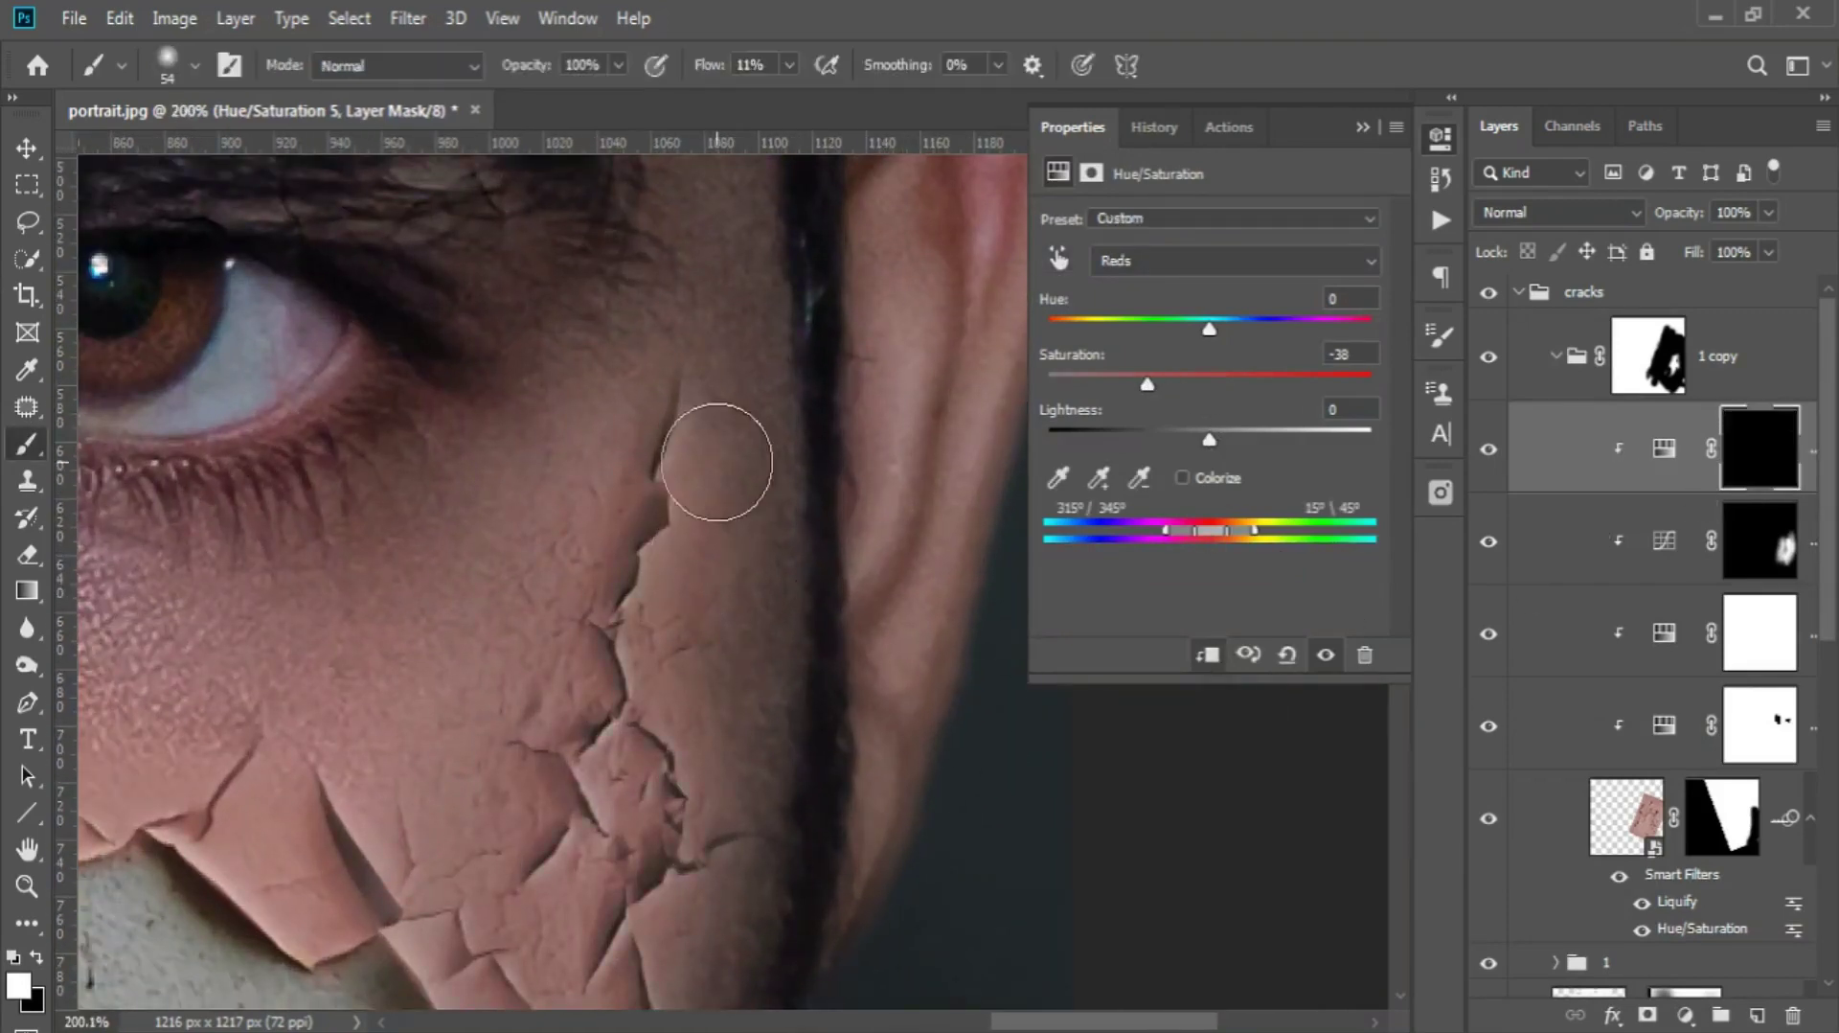
{"action": "scroll", "coordinate": [699, 734], "scroll_direction": "down", "scroll_amount": 2}
{"action": "scroll", "coordinate": [727, 546], "scroll_direction": "down", "scroll_amount": 2}
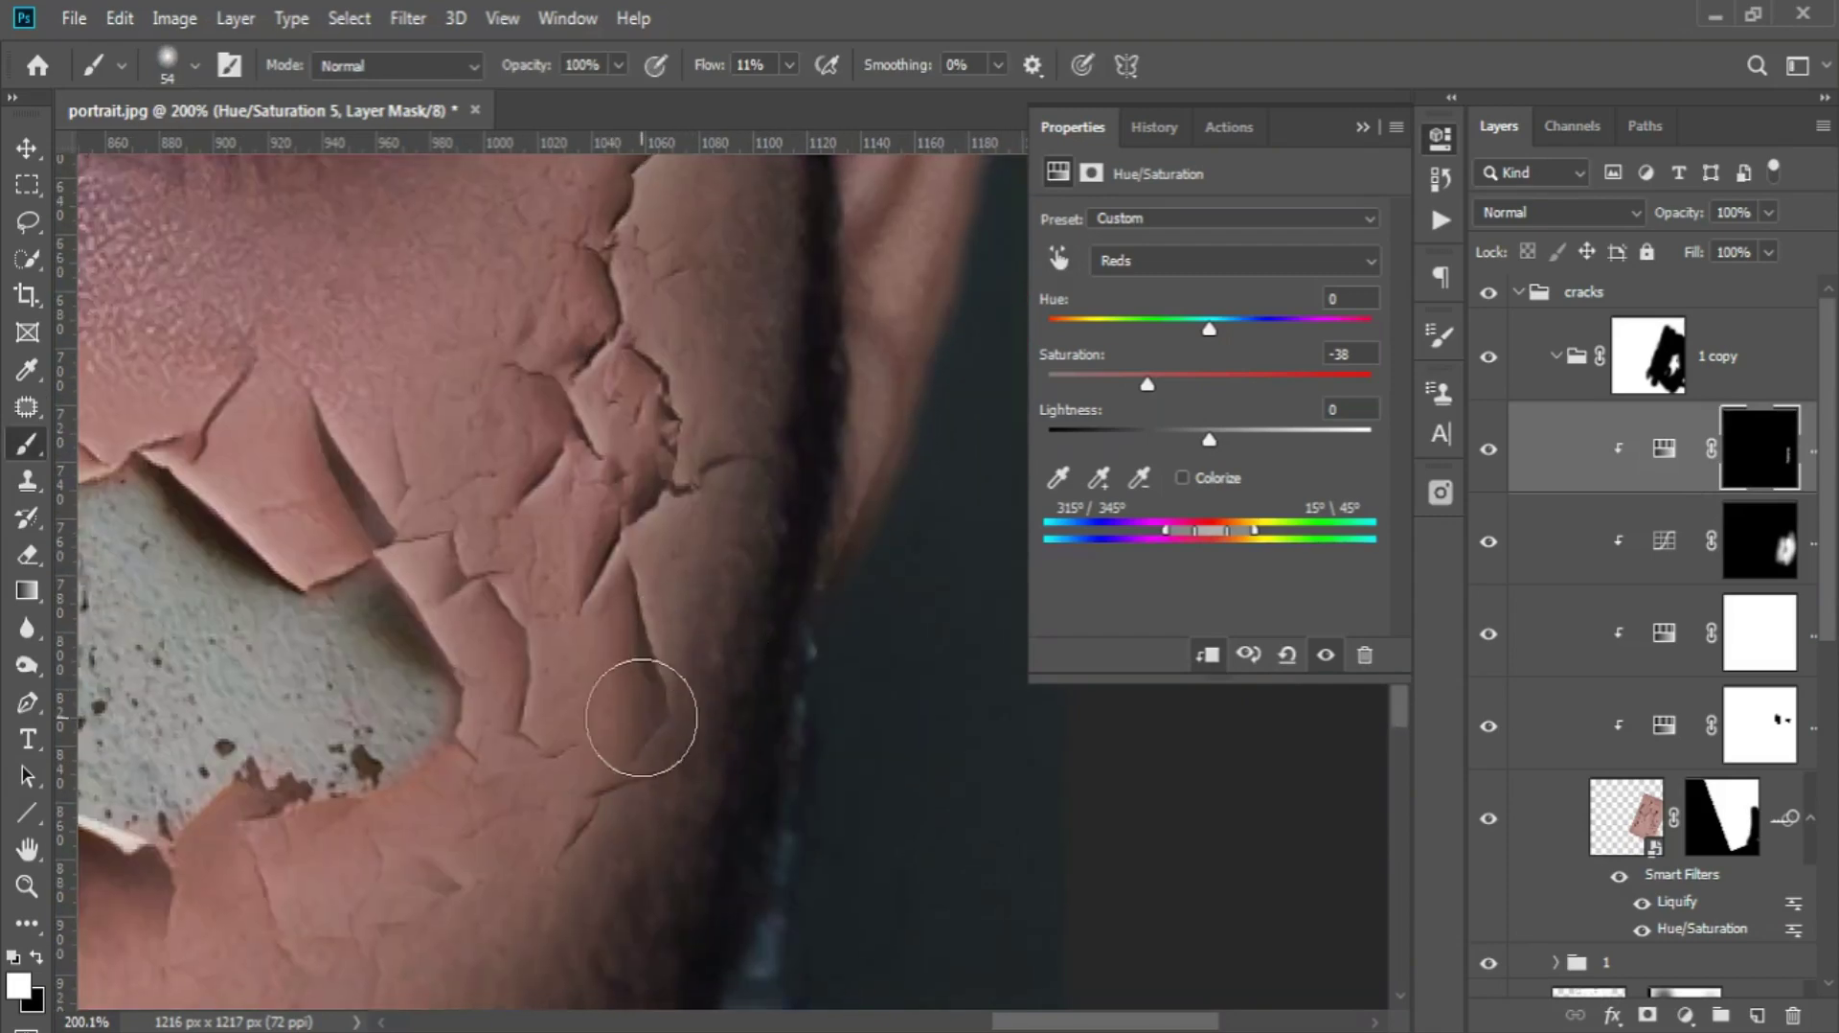
{"action": "scroll", "coordinate": [537, 867], "scroll_direction": "down", "scroll_amount": 3}
{"action": "scroll", "coordinate": [613, 307], "scroll_direction": "up", "scroll_amount": 5}
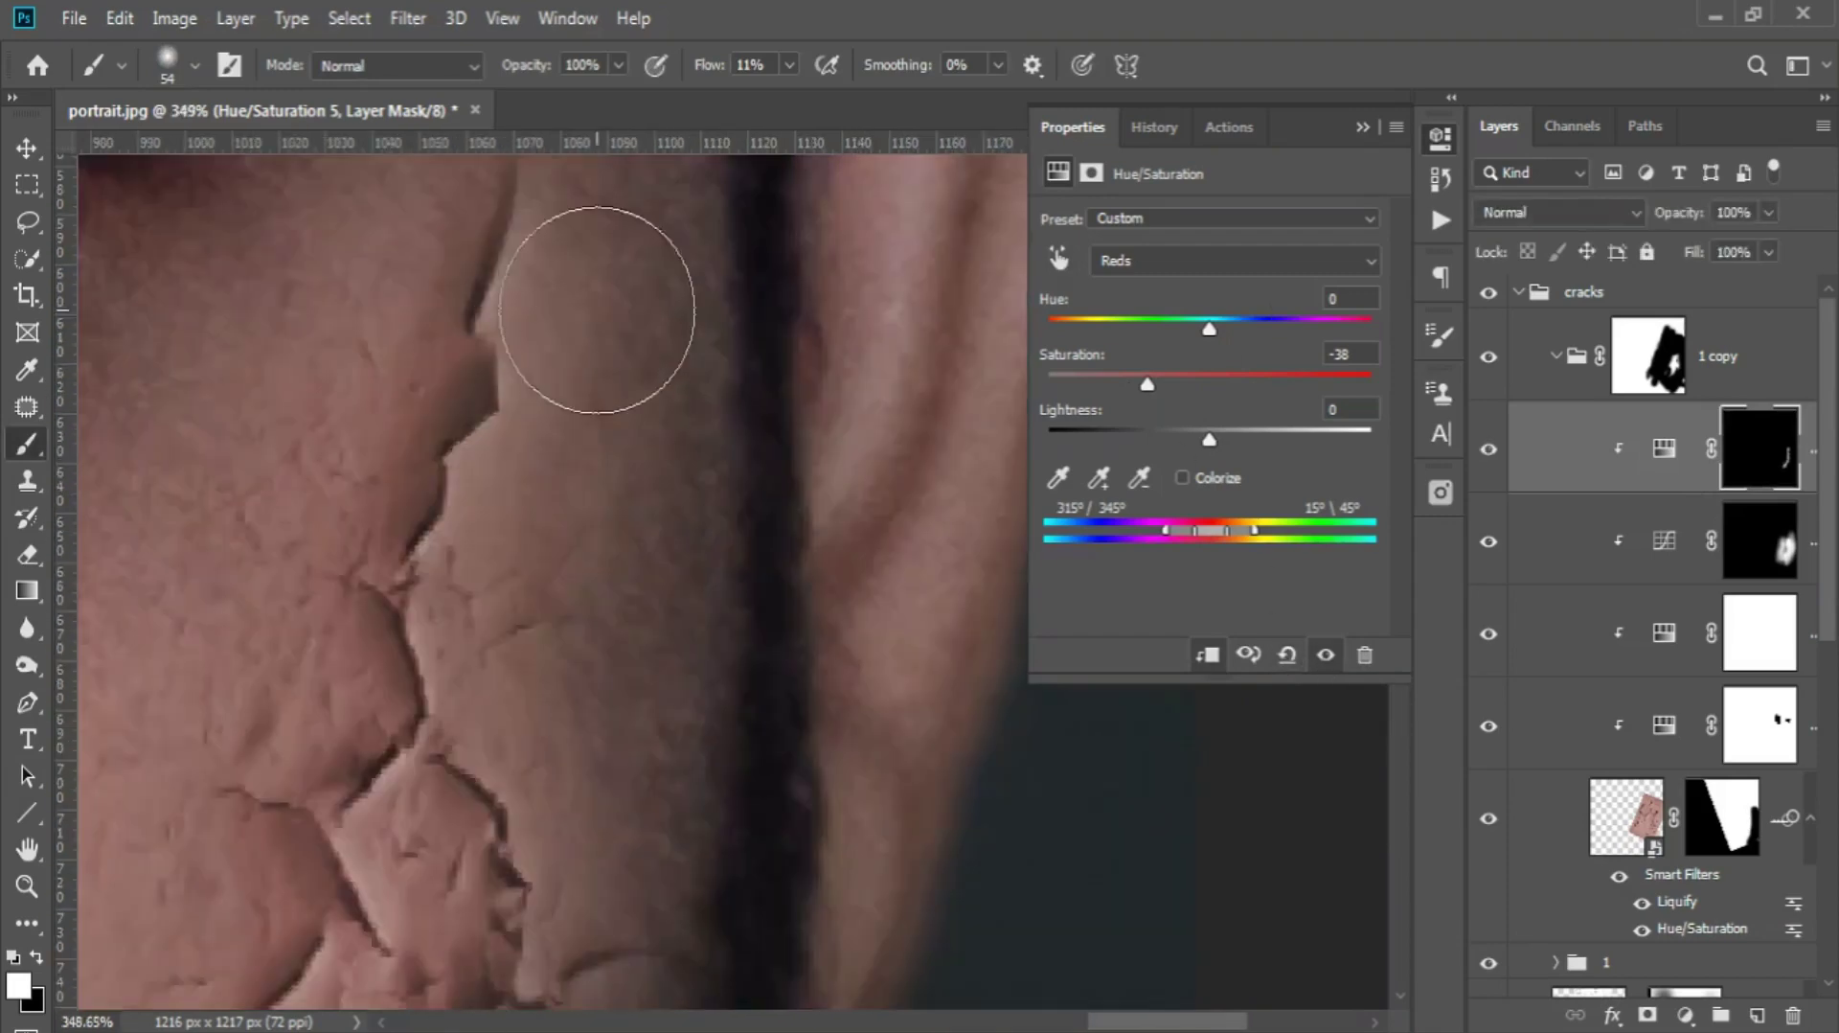
{"action": "scroll", "coordinate": [581, 871], "scroll_direction": "down", "scroll_amount": 1}
{"action": "scroll", "coordinate": [608, 513], "scroll_direction": "down", "scroll_amount": 2}
{"action": "scroll", "coordinate": [546, 336], "scroll_direction": "down", "scroll_amount": 3}
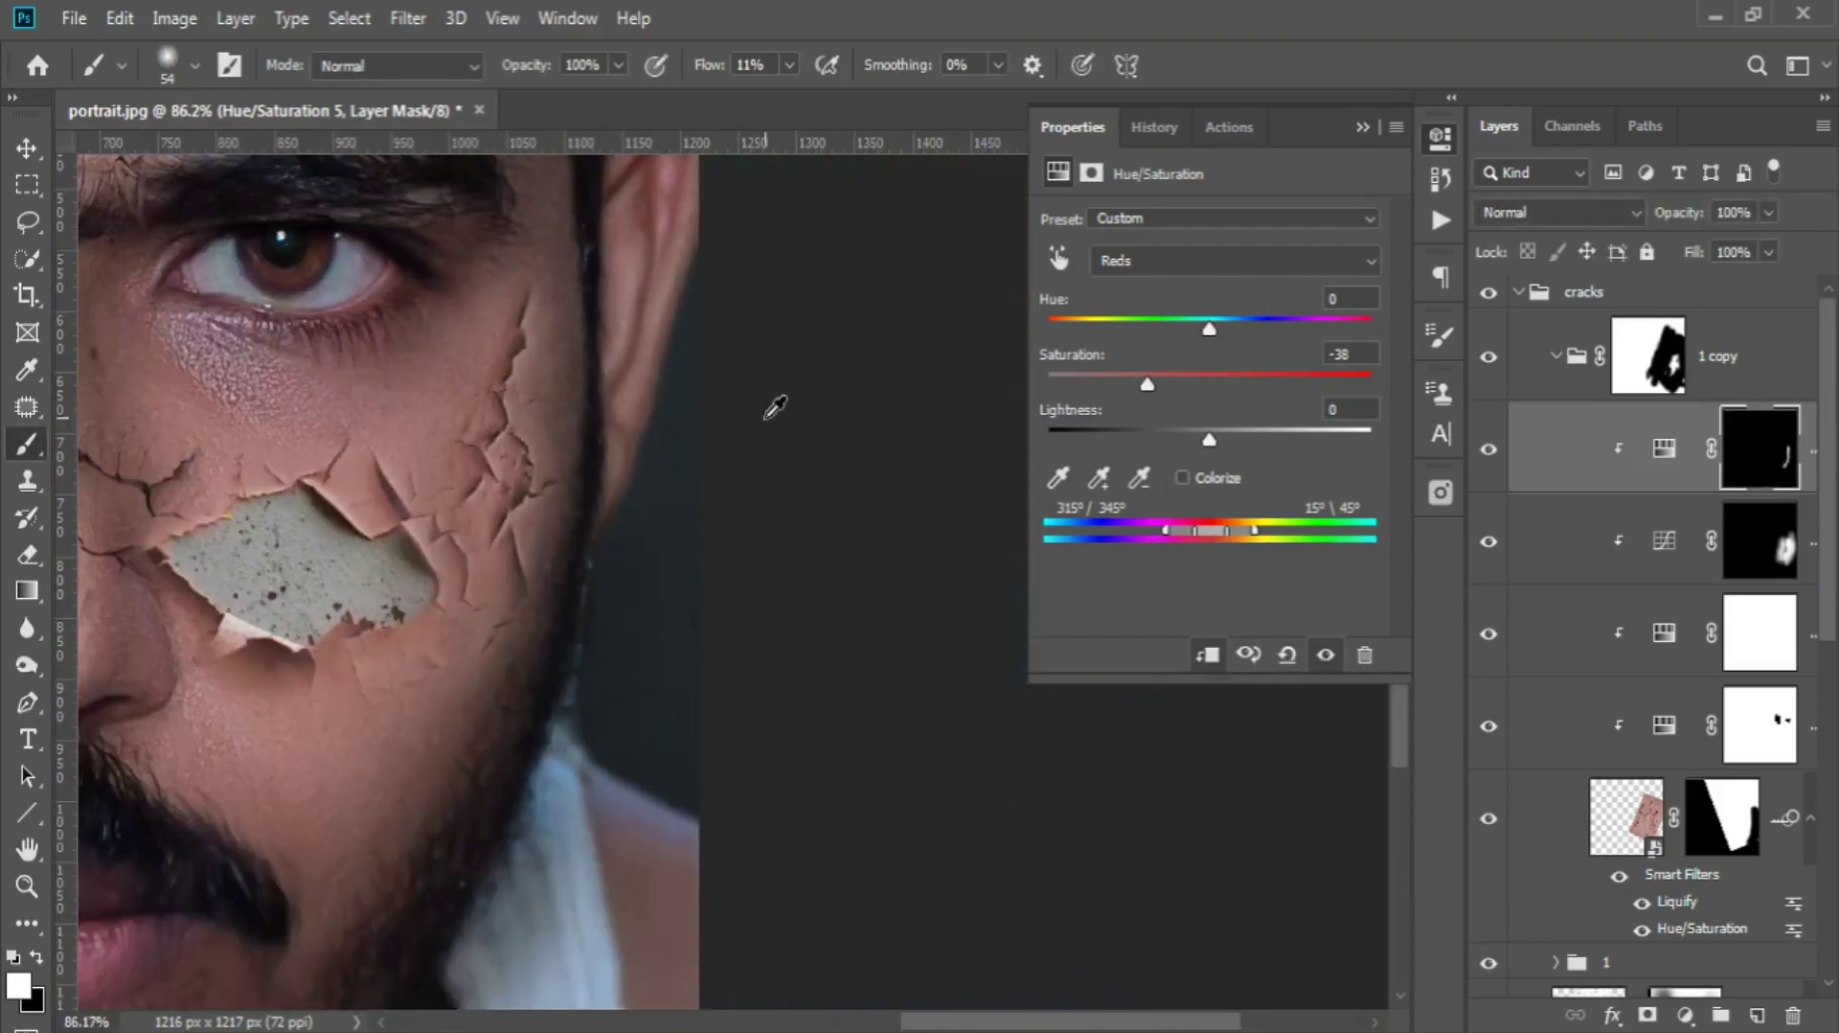
- Toggle Hue/Saturation 5 off and on to compare, then close its settings panel
{"action": "left_click", "coordinate": [1489, 448]}
{"action": "left_click", "coordinate": [1488, 448]}
{"action": "scroll", "coordinate": [472, 479], "scroll_direction": "up", "scroll_amount": 2}
{"action": "scroll", "coordinate": [575, 479], "scroll_direction": "down", "scroll_amount": 4}
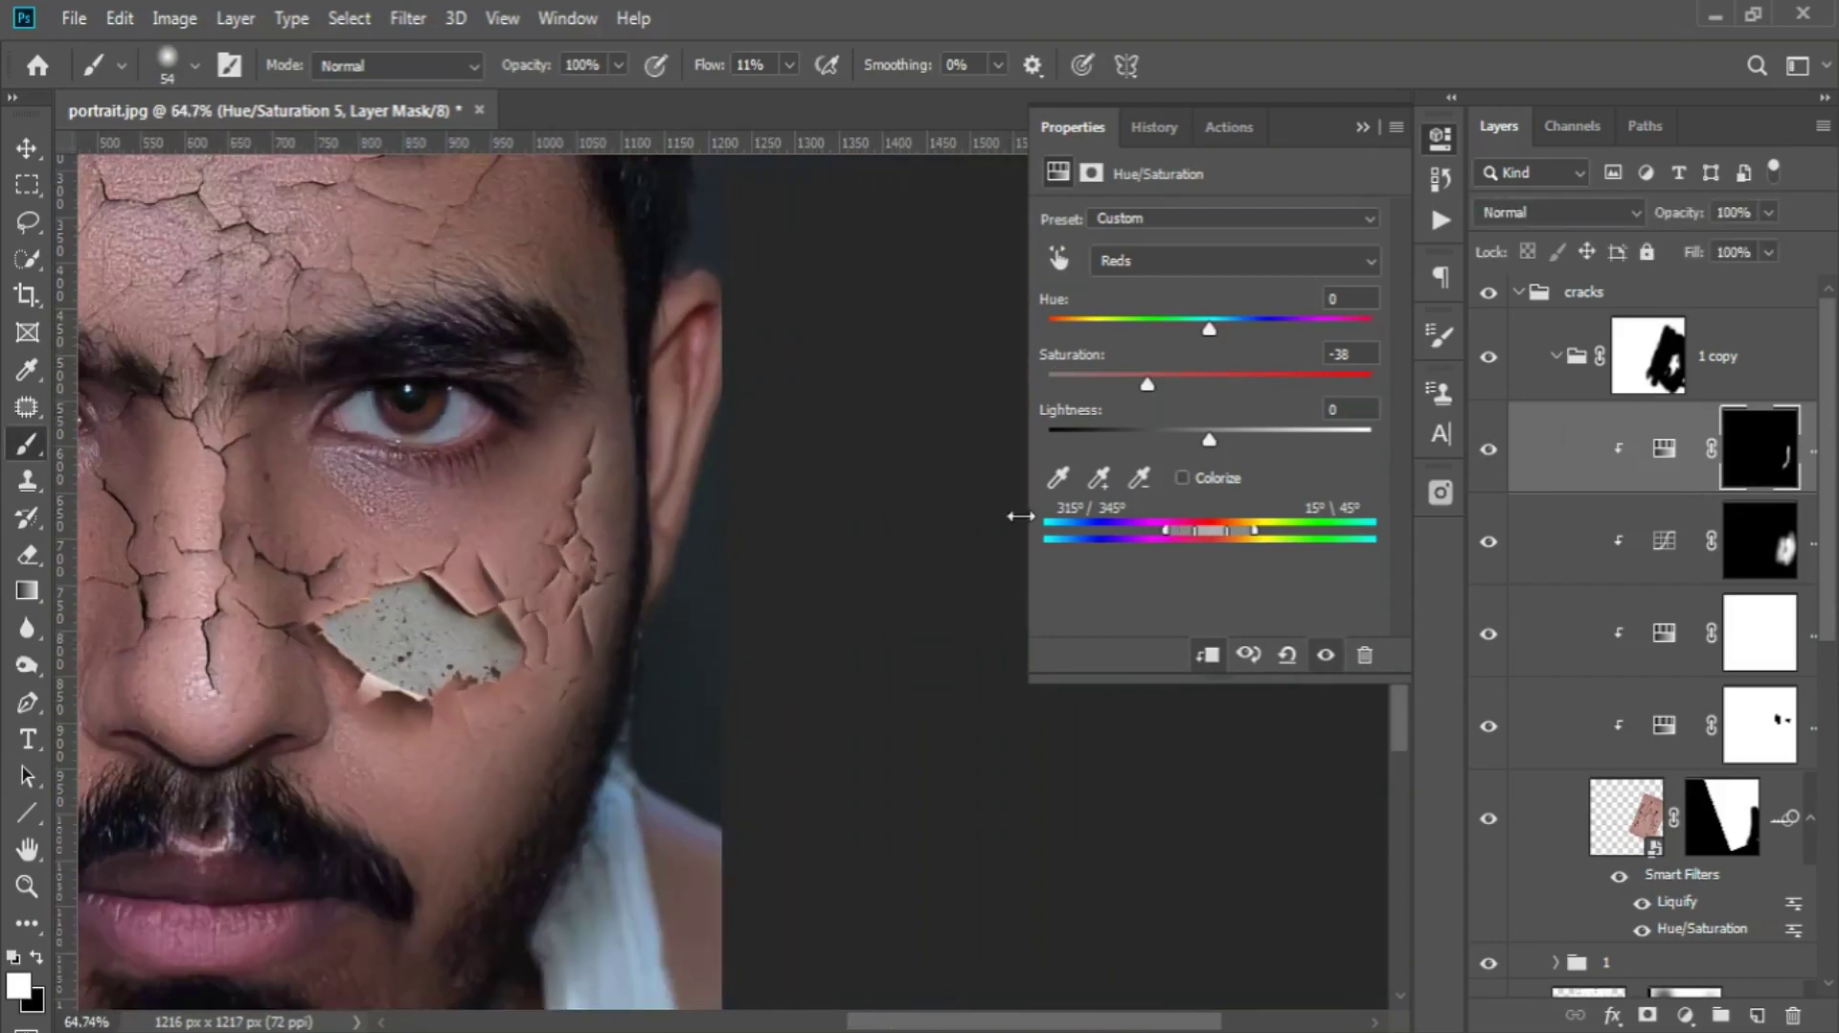
{"action": "scroll", "coordinate": [671, 517], "scroll_direction": "down", "scroll_amount": 1}
{"action": "left_click", "coordinate": [1363, 124]}
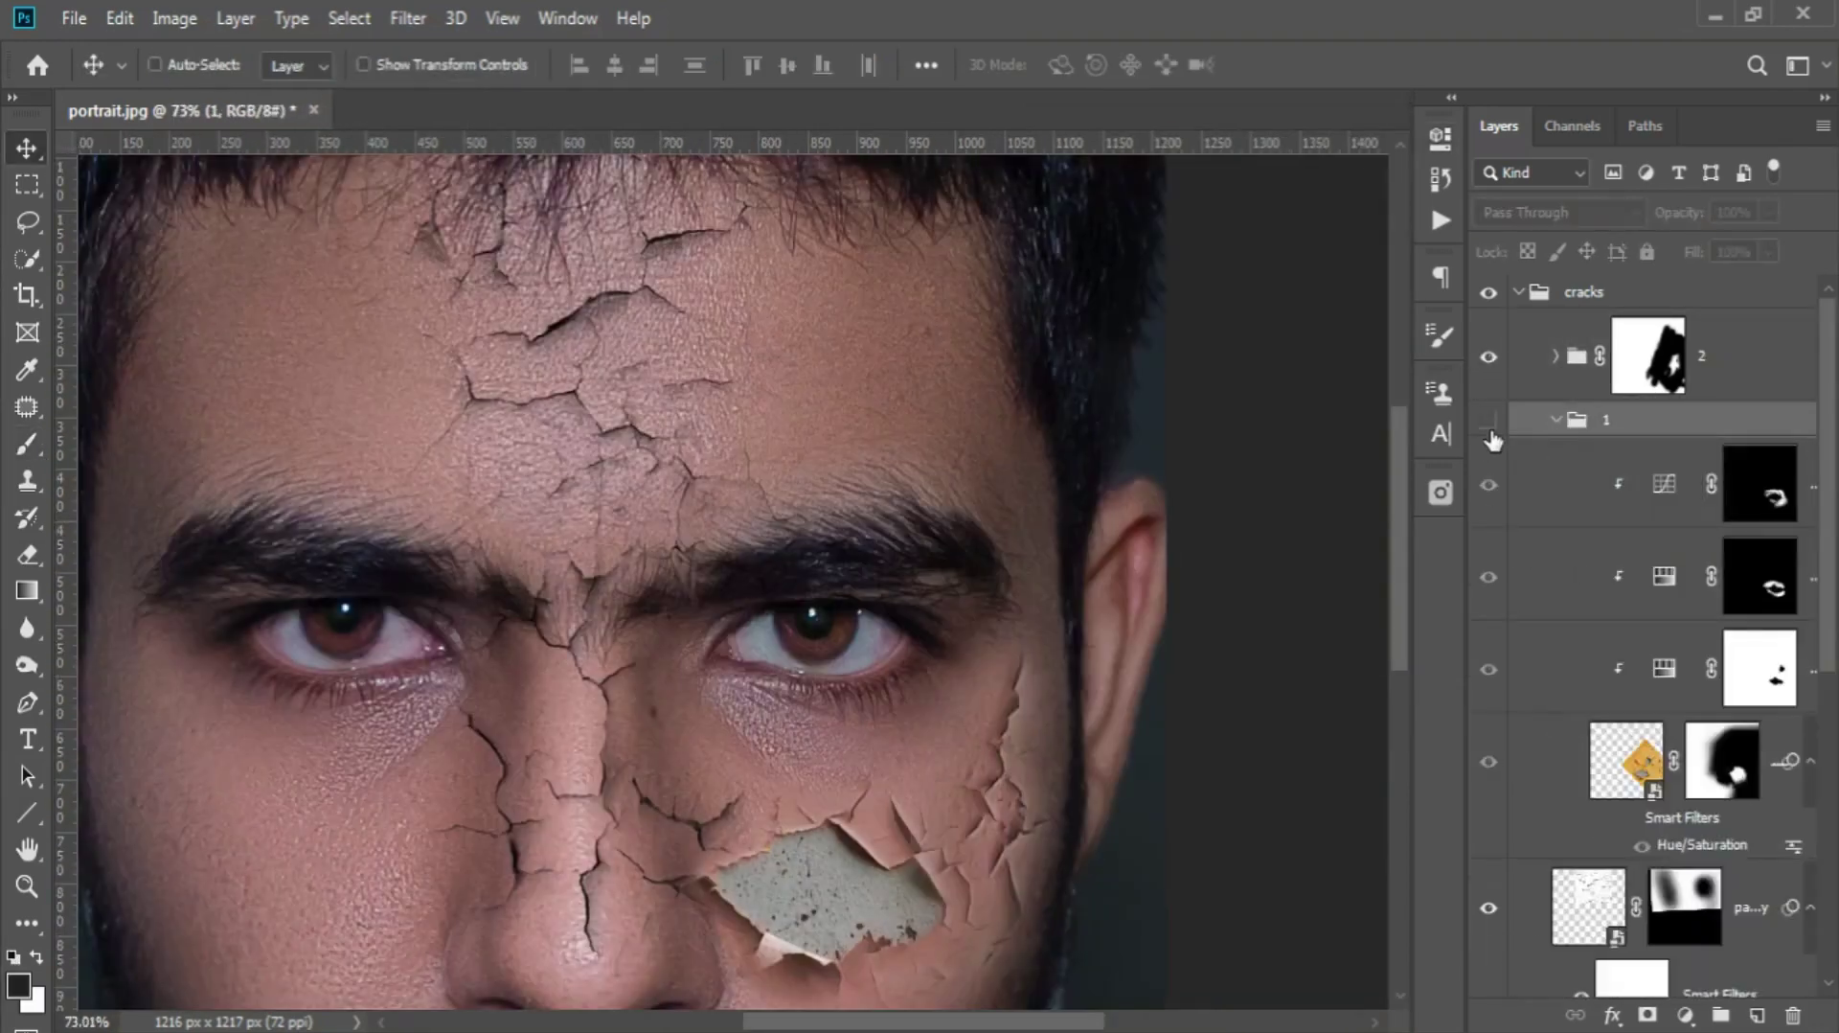
- Duplicate the crack patch group and move the copy up onto the forehead
{"action": "key", "text": "ctrl+j"}
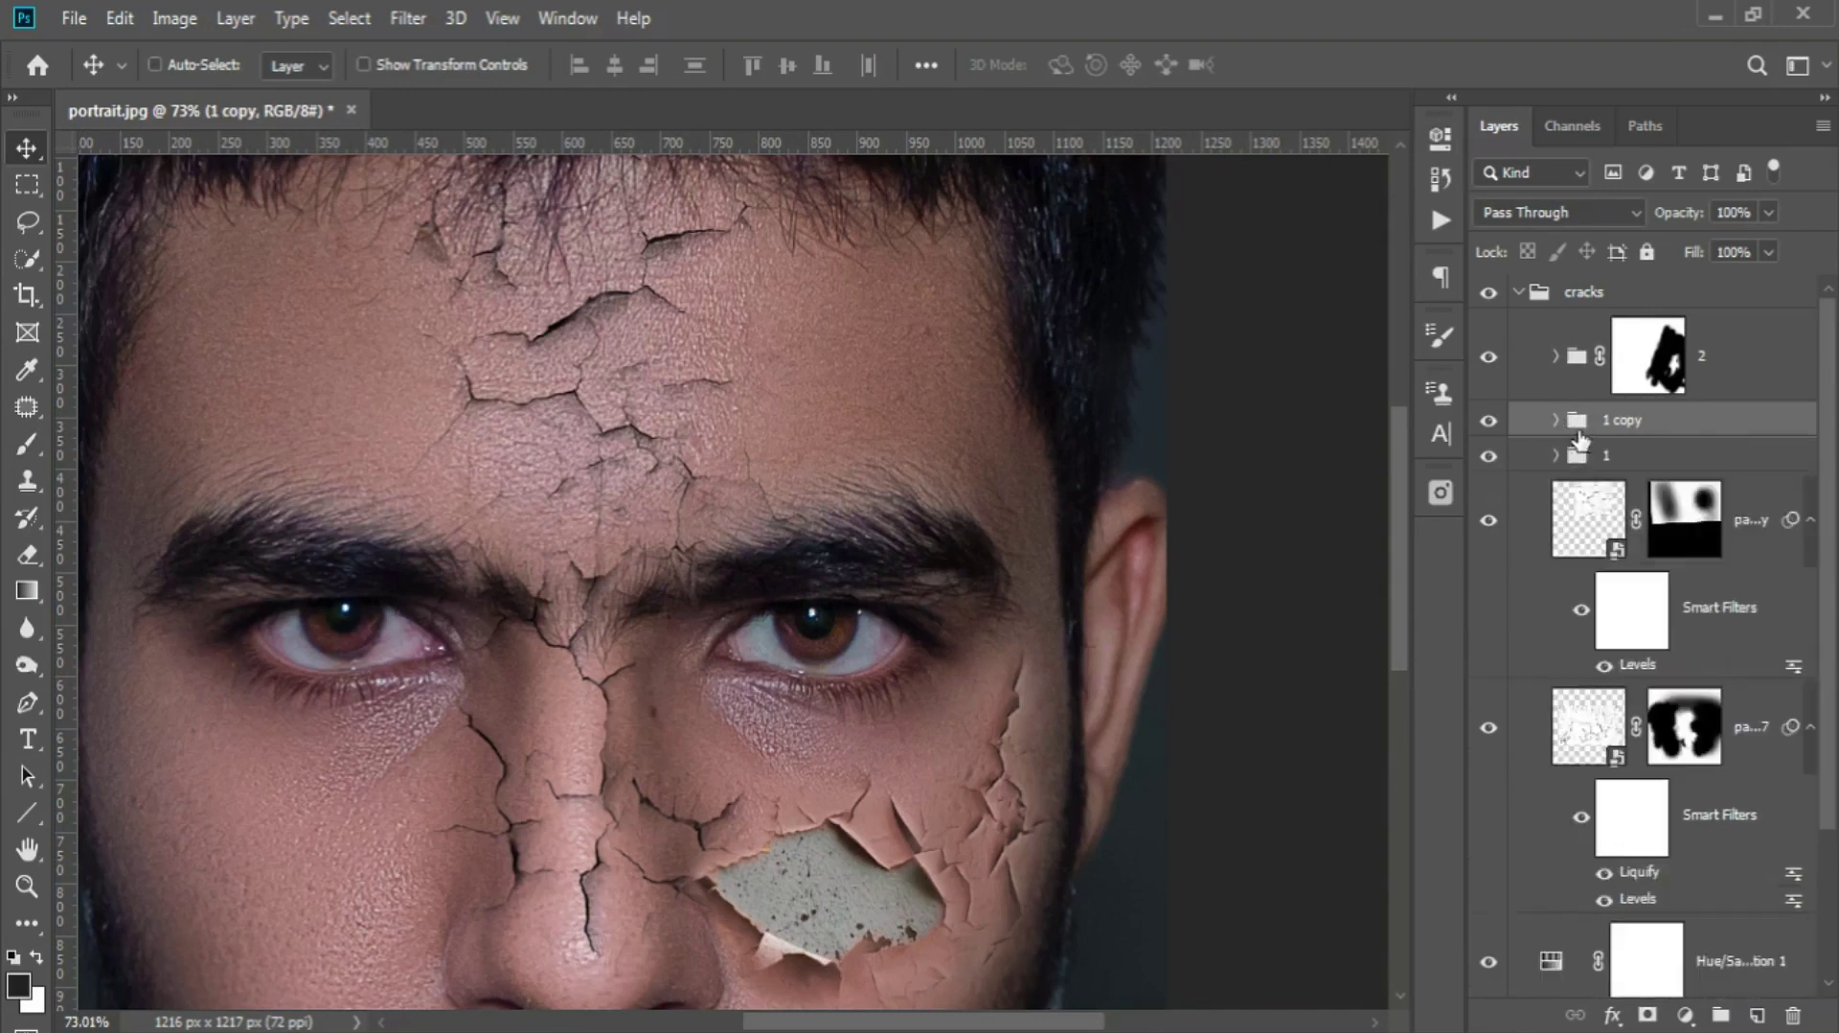
{"action": "key", "text": "ctrl+t"}
{"action": "left_click_drag", "start_coordinate": [824, 891], "coordinate": [862, 412]}
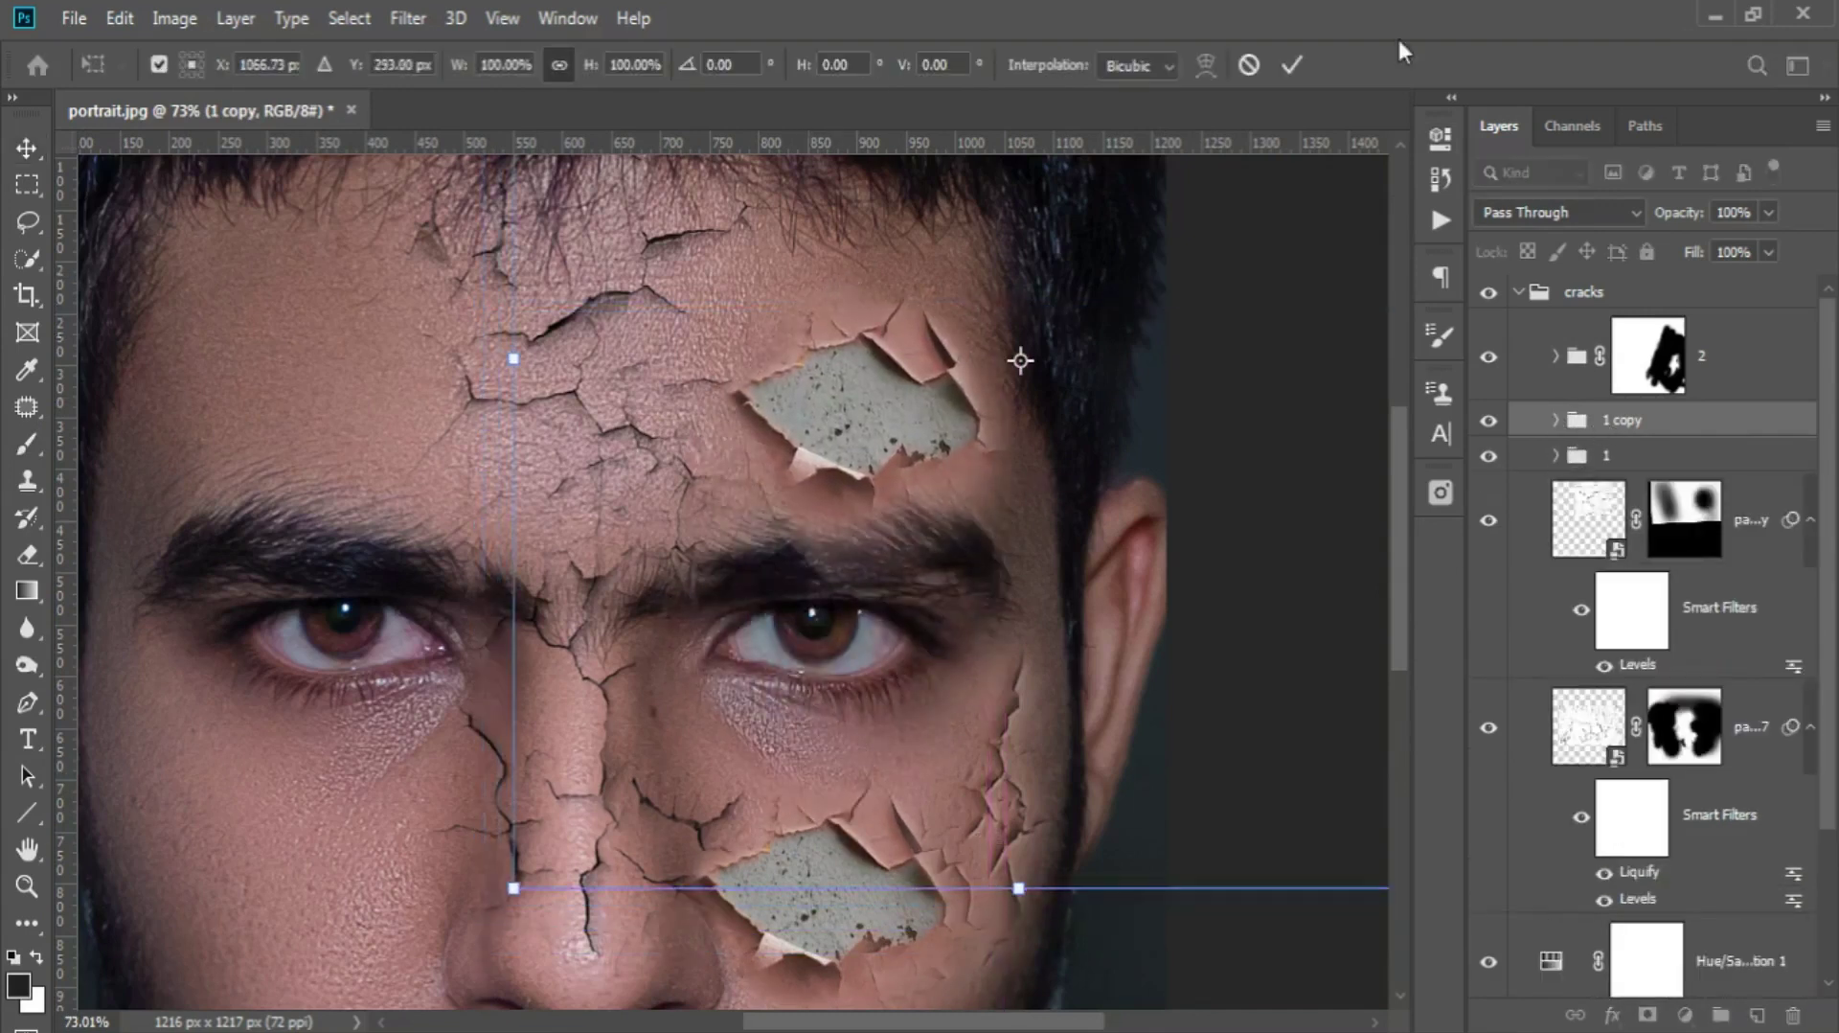
{"action": "key", "text": "Return"}
- Rotate the forehead patch copy, shrink it to about 62%, reposition it and commit
{"action": "key", "text": "ctrl+t"}
{"action": "left_click_drag", "start_coordinate": [373, 503], "coordinate": [776, 594]}
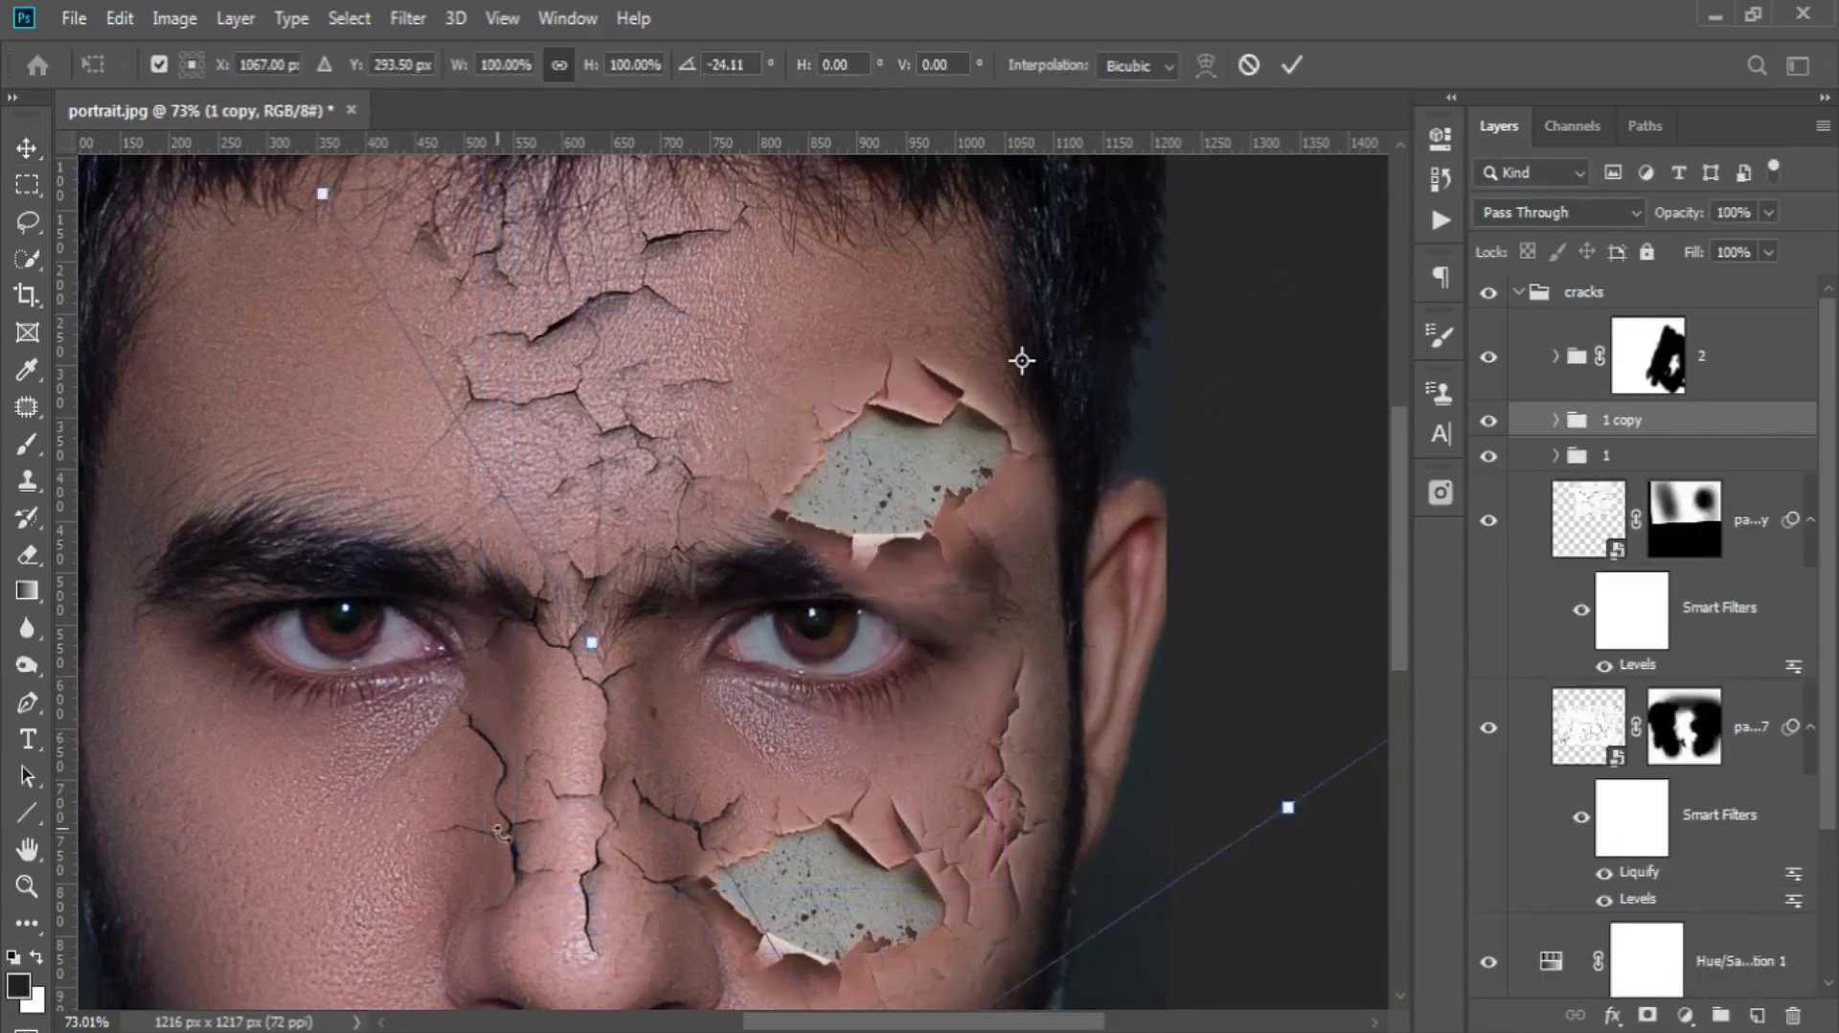
{"action": "scroll", "coordinate": [776, 593], "scroll_direction": "down", "scroll_amount": 3, "text": "alt"}
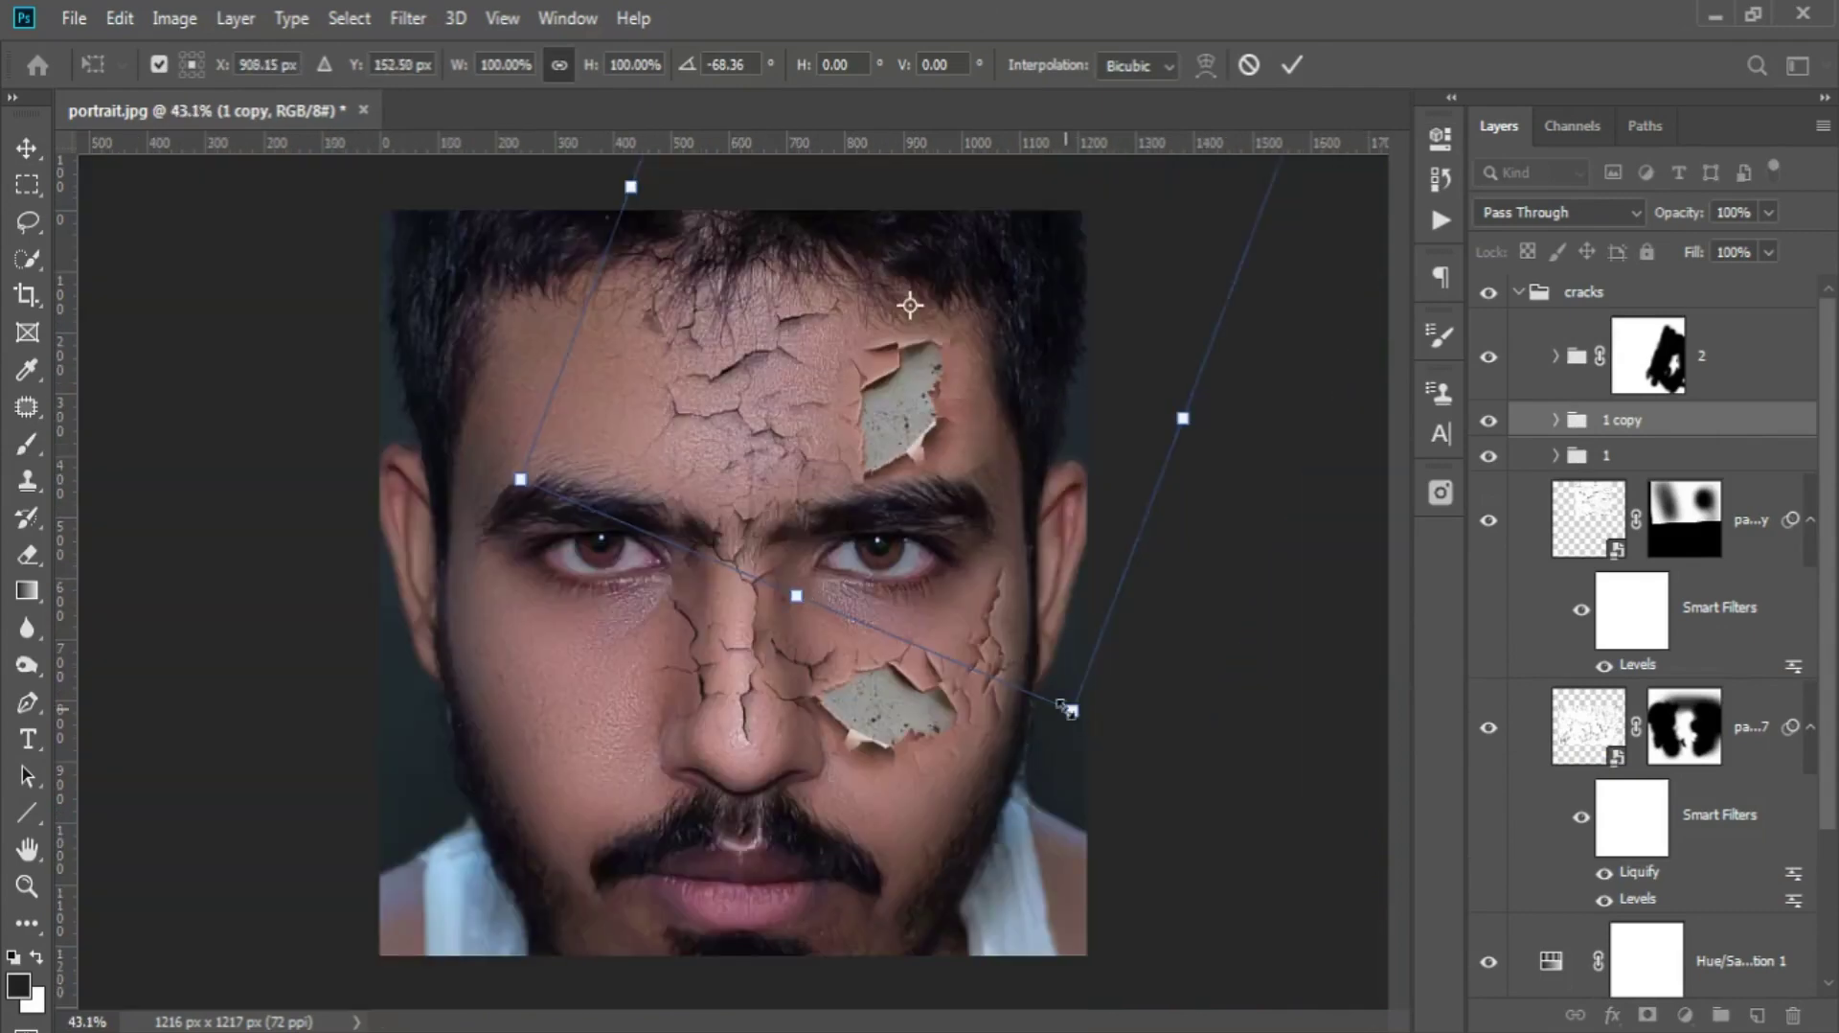
{"action": "left_click_drag", "start_coordinate": [1066, 709], "coordinate": [920, 470]}
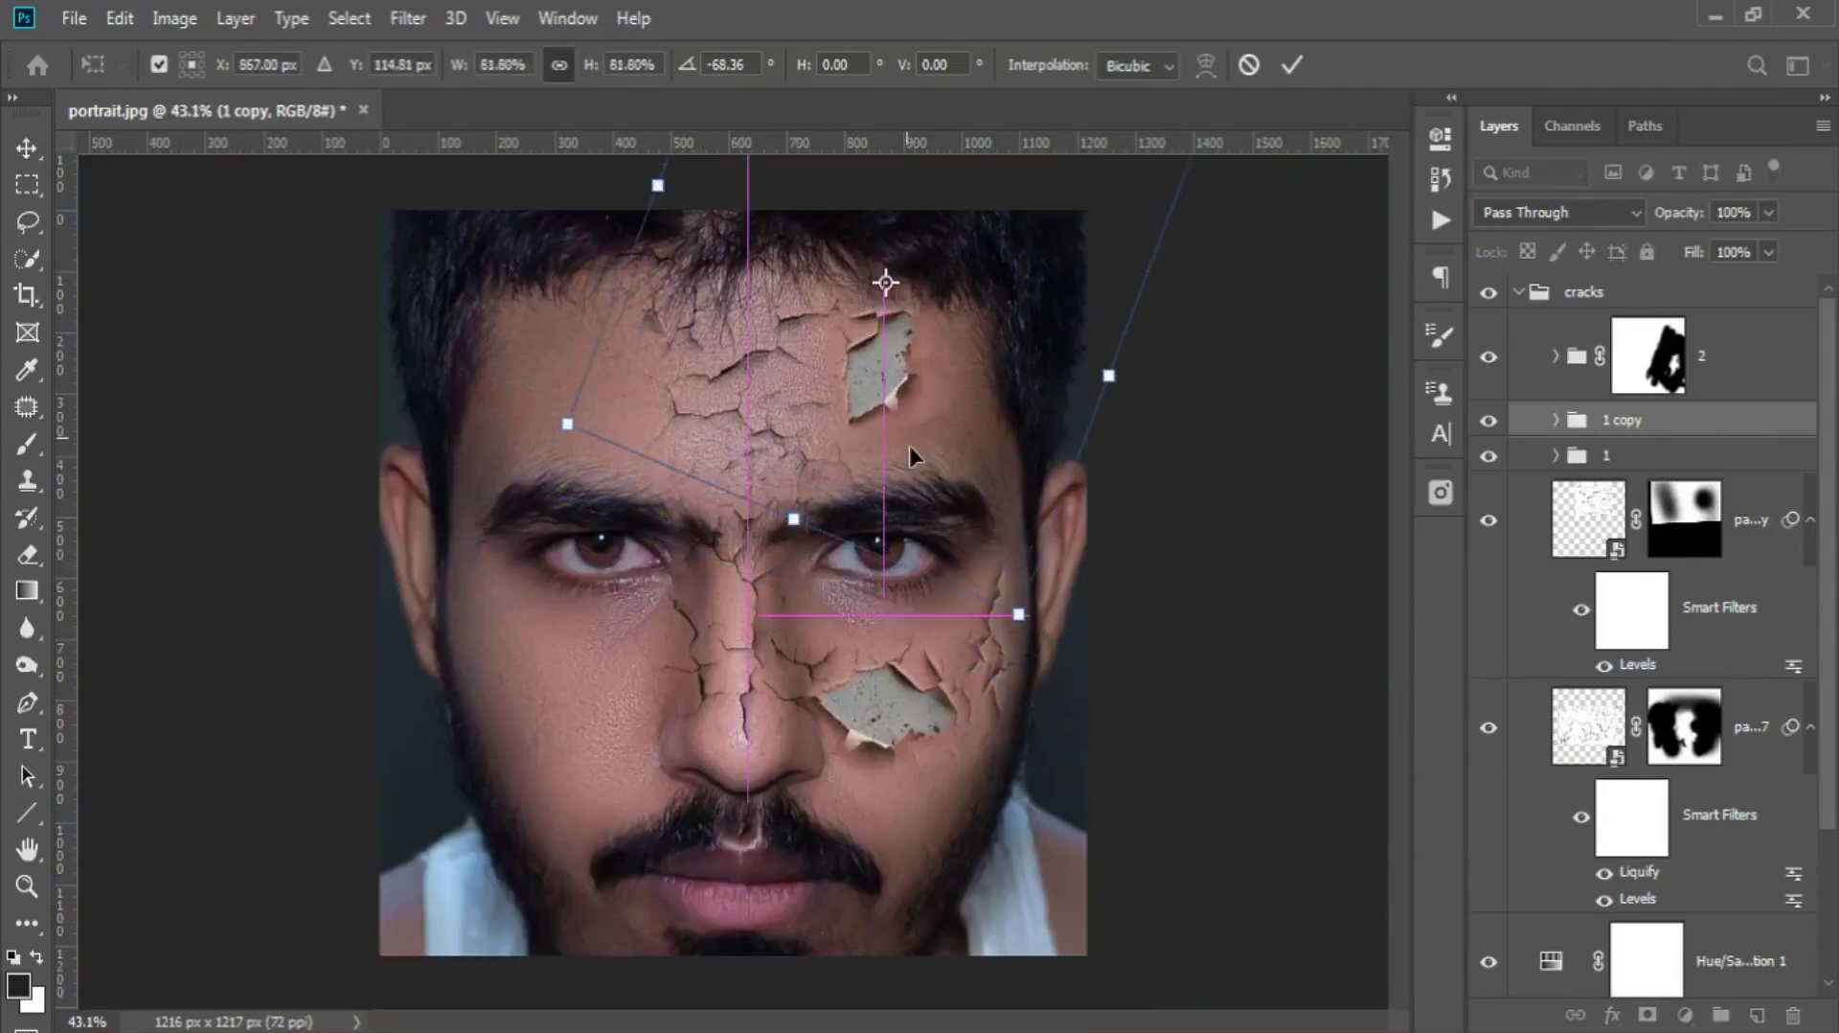
{"action": "left_click", "coordinate": [1298, 65]}
{"action": "scroll", "coordinate": [1002, 381], "scroll_direction": "up", "scroll_amount": 2, "text": "alt"}
{"action": "scroll", "coordinate": [993, 608], "scroll_direction": "up", "scroll_amount": 1, "text": "alt"}
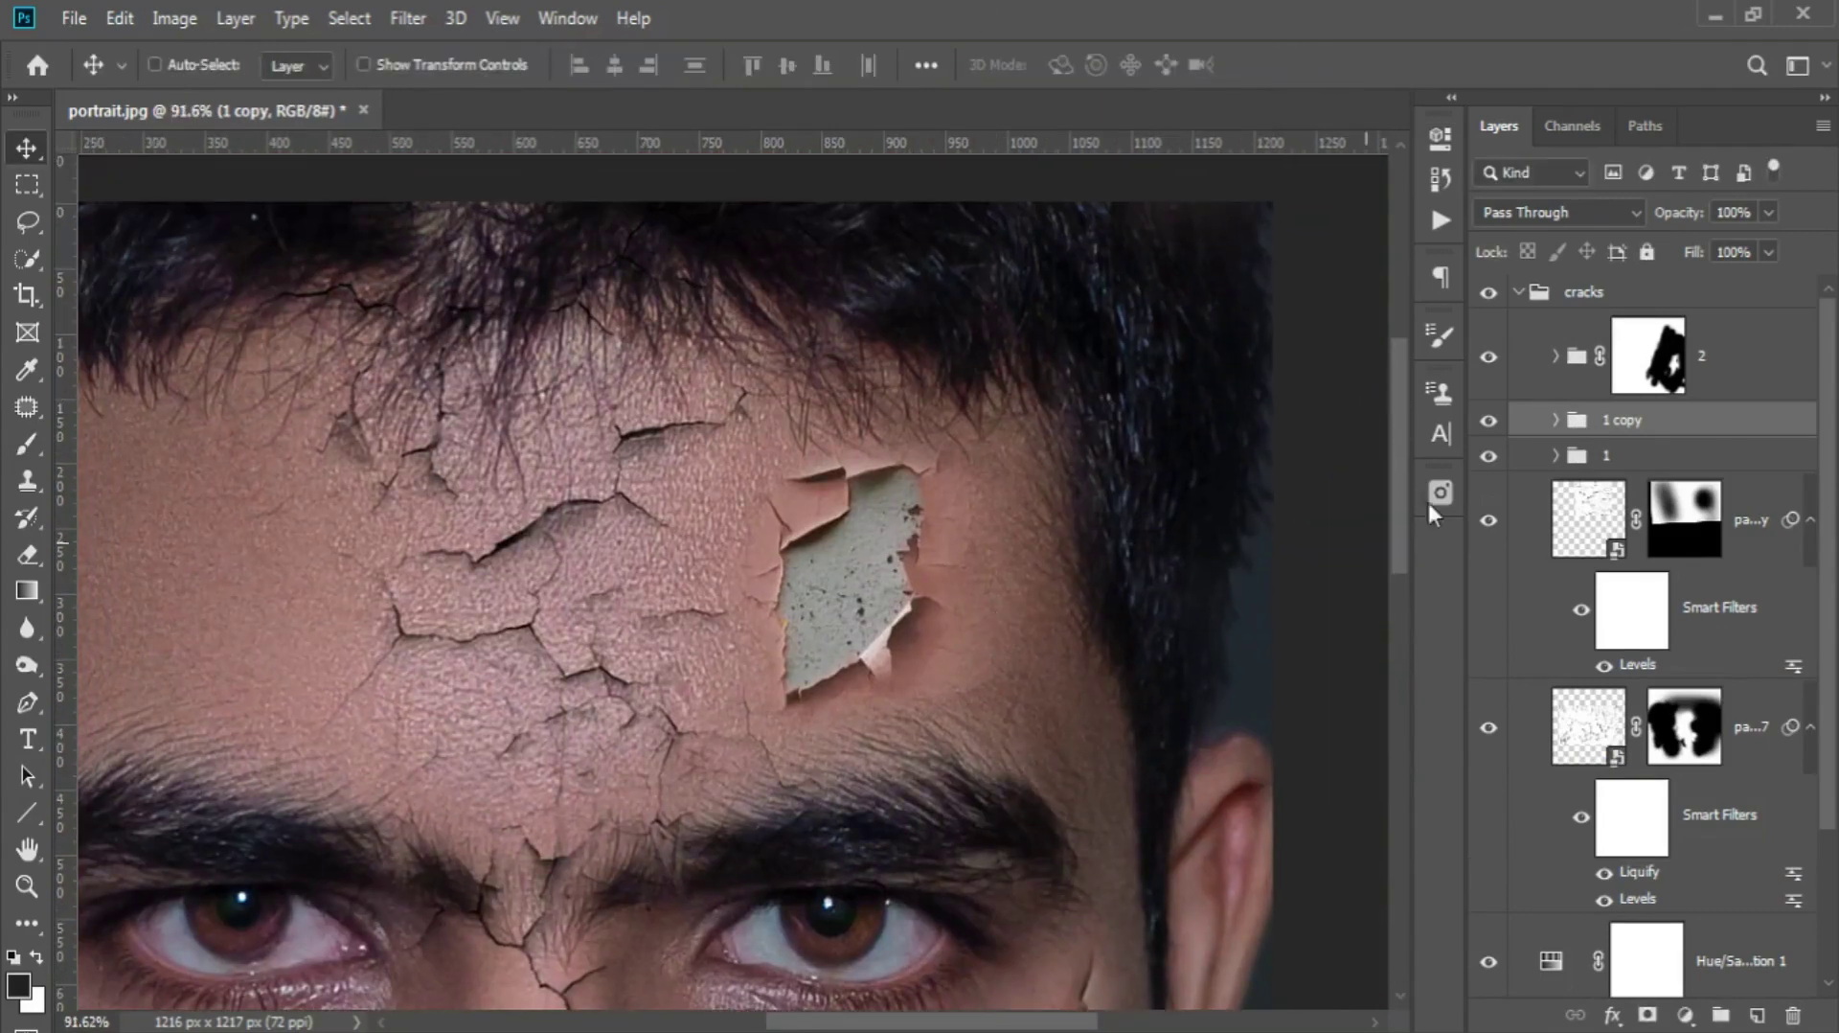
- Add a layer mask to the 1 copy group and set a size 52 brush
{"action": "left_click", "coordinate": [1647, 1015]}
{"action": "key", "text": "b"}
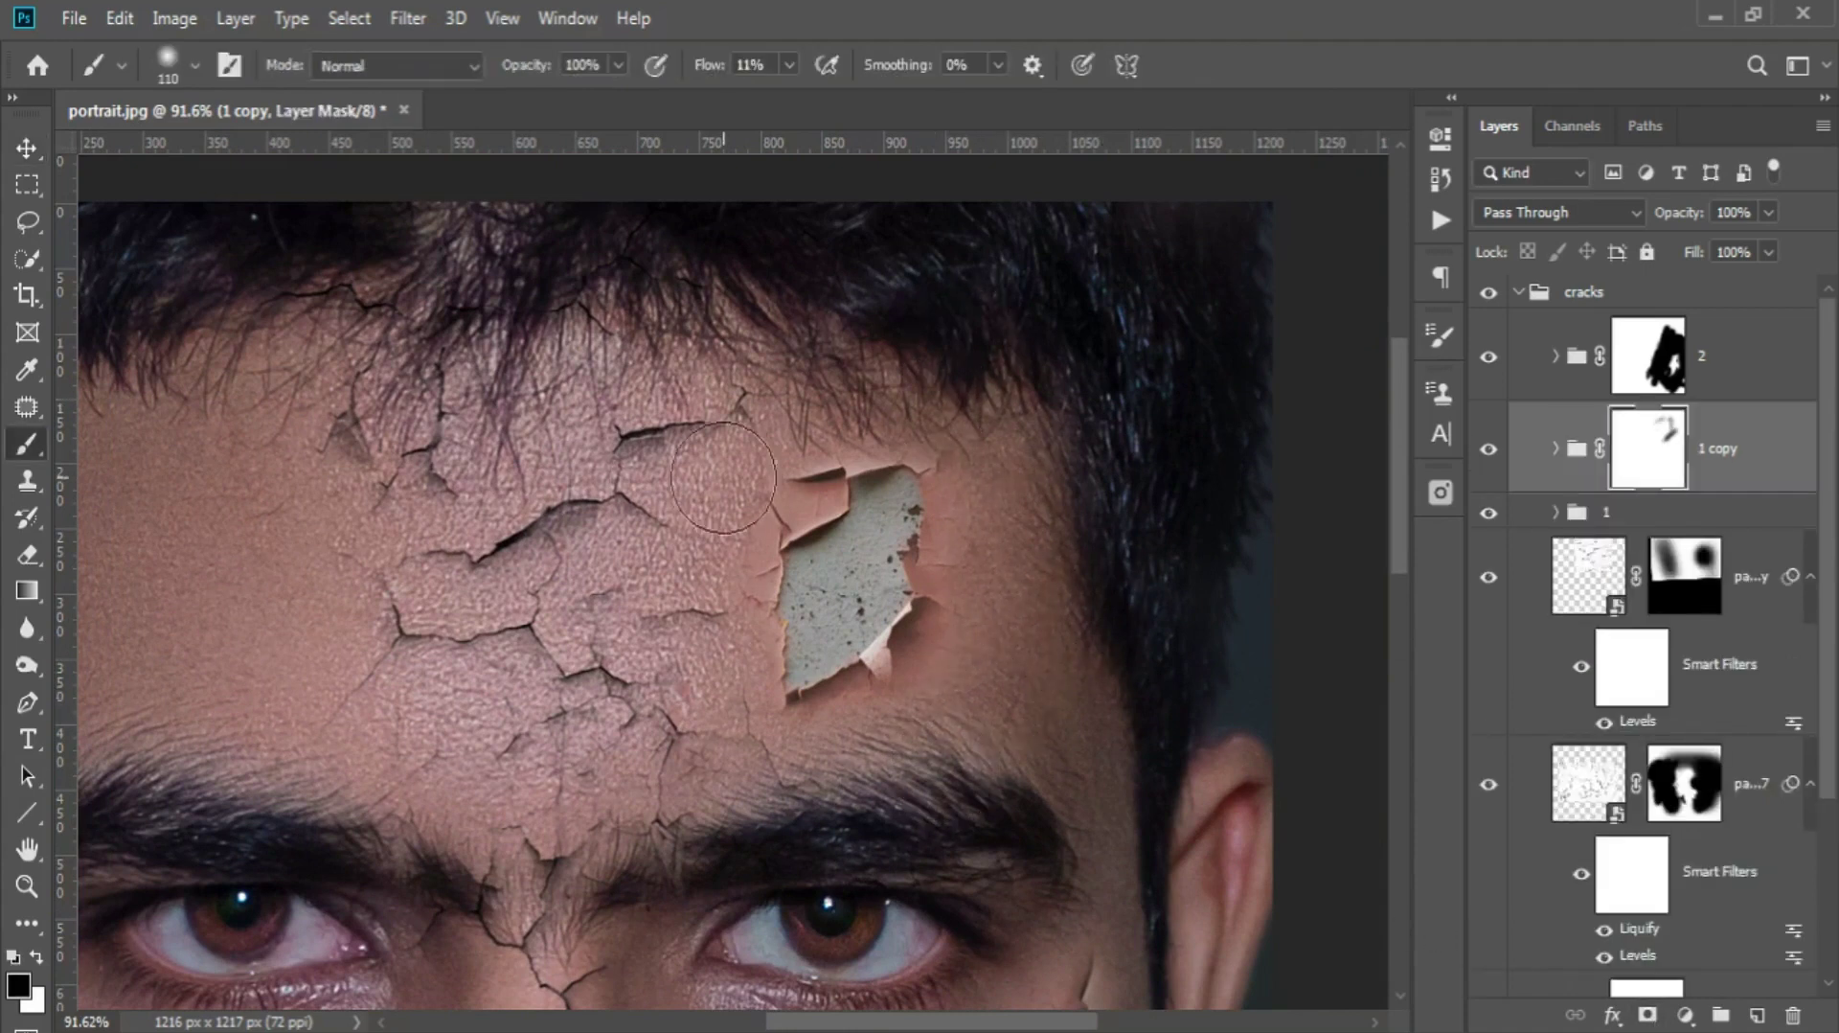
{"action": "scroll", "coordinate": [723, 477], "scroll_direction": "up", "scroll_amount": 2, "text": "alt"}
{"action": "left_click_drag", "start_coordinate": [709, 575], "coordinate": [730, 523]}
{"action": "key", "text": "x"}
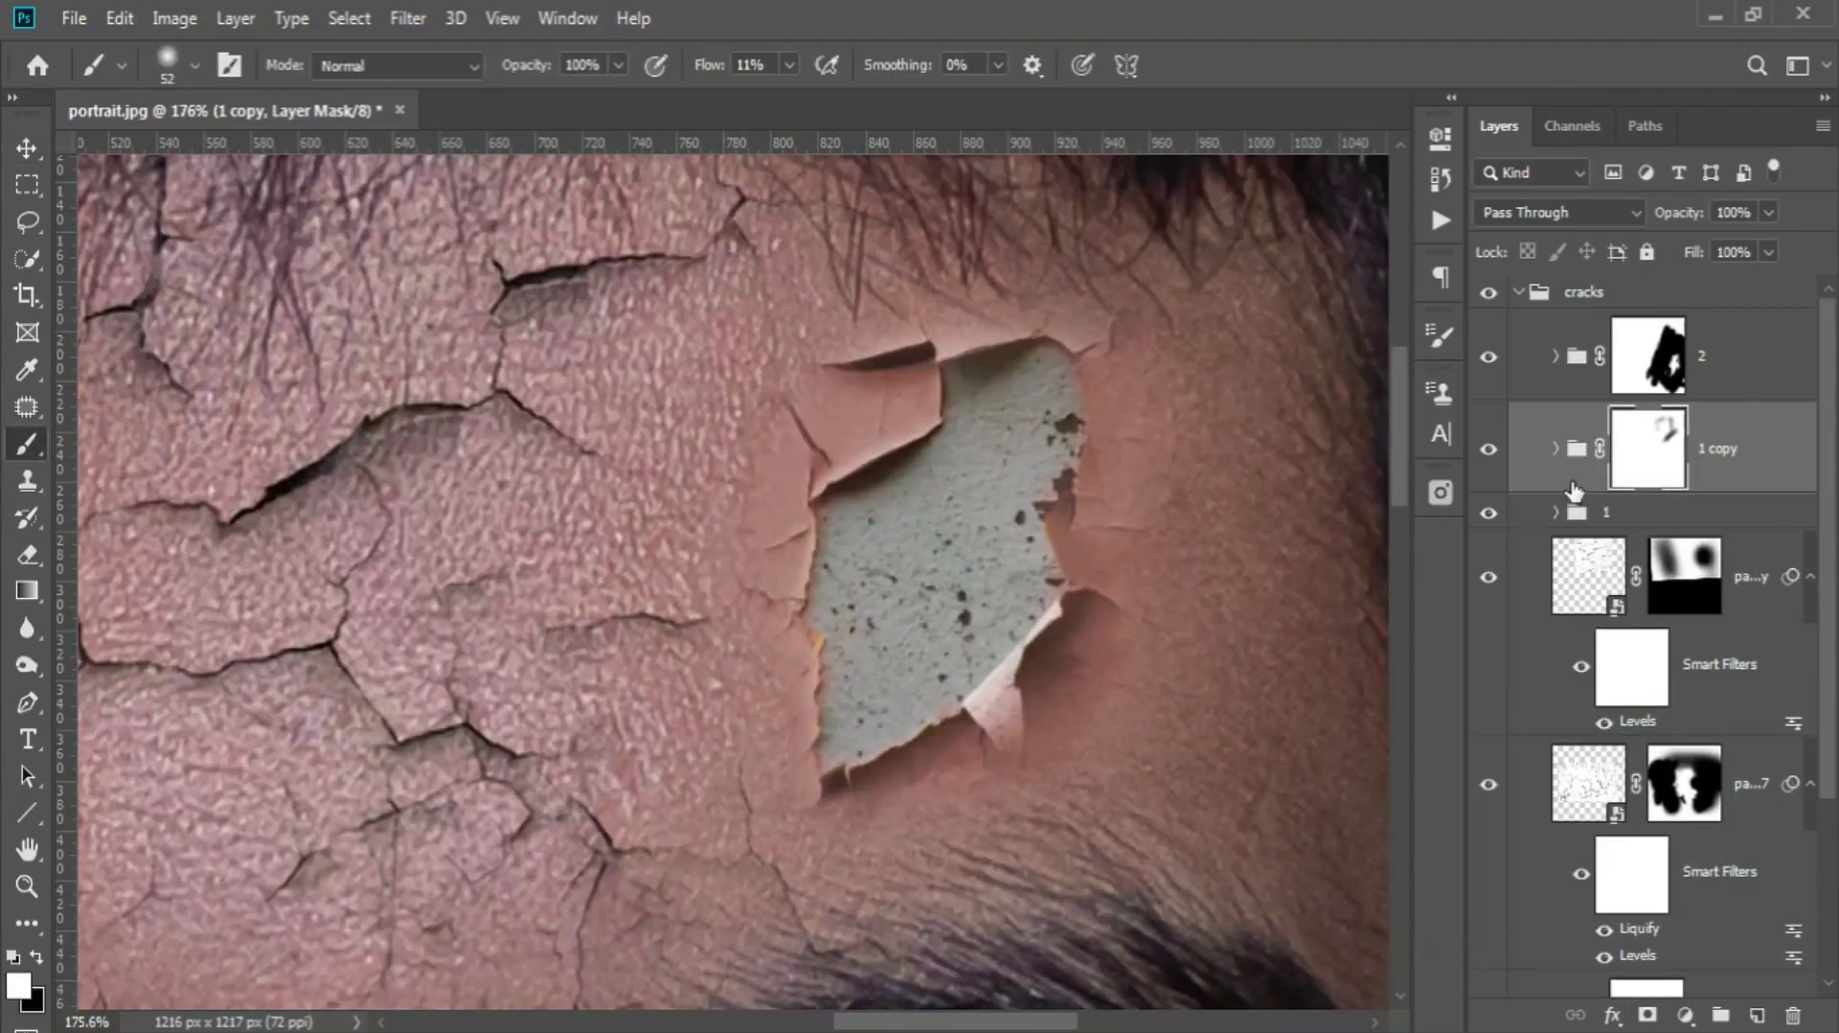
- Target the peeling-paint-1 mask with black paint and bring the skin beside the forehead patch into view
{"action": "left_click", "coordinate": [1555, 448]}
{"action": "left_click", "coordinate": [1721, 816]}
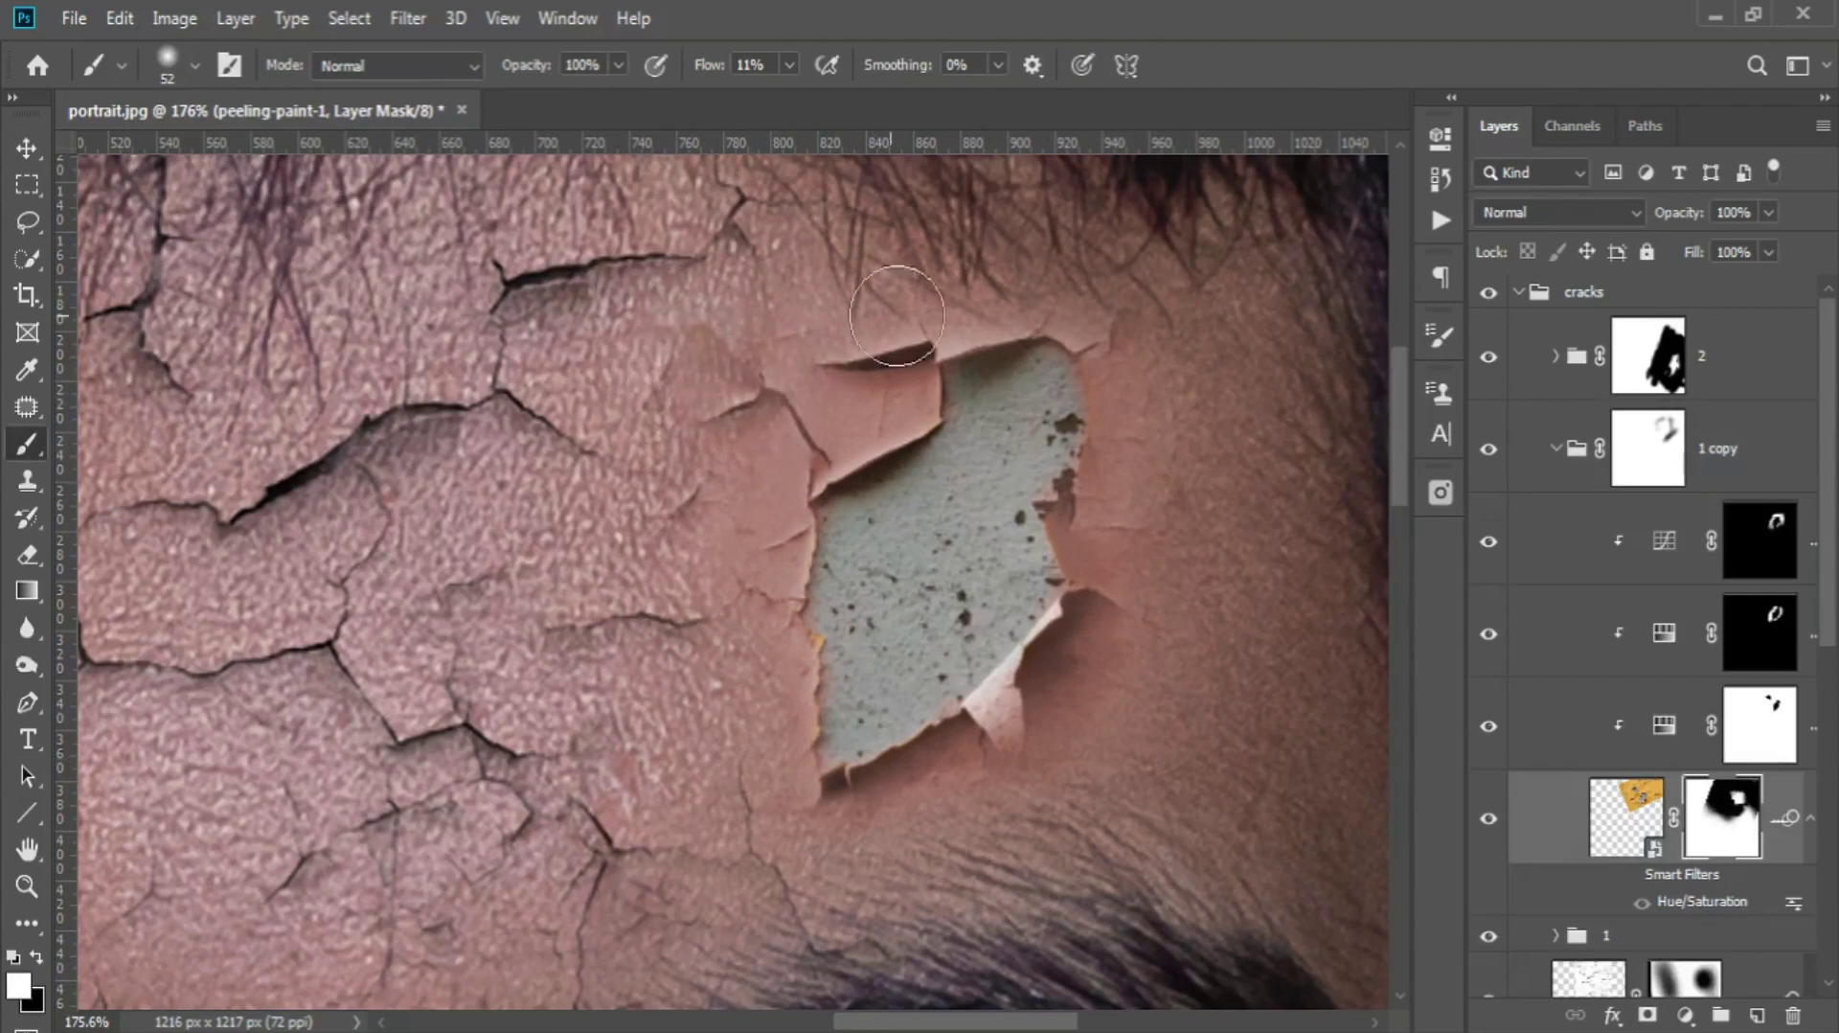
{"action": "key", "text": "x"}
{"action": "left_click_drag", "start_coordinate": [717, 681], "coordinate": [879, 537]}
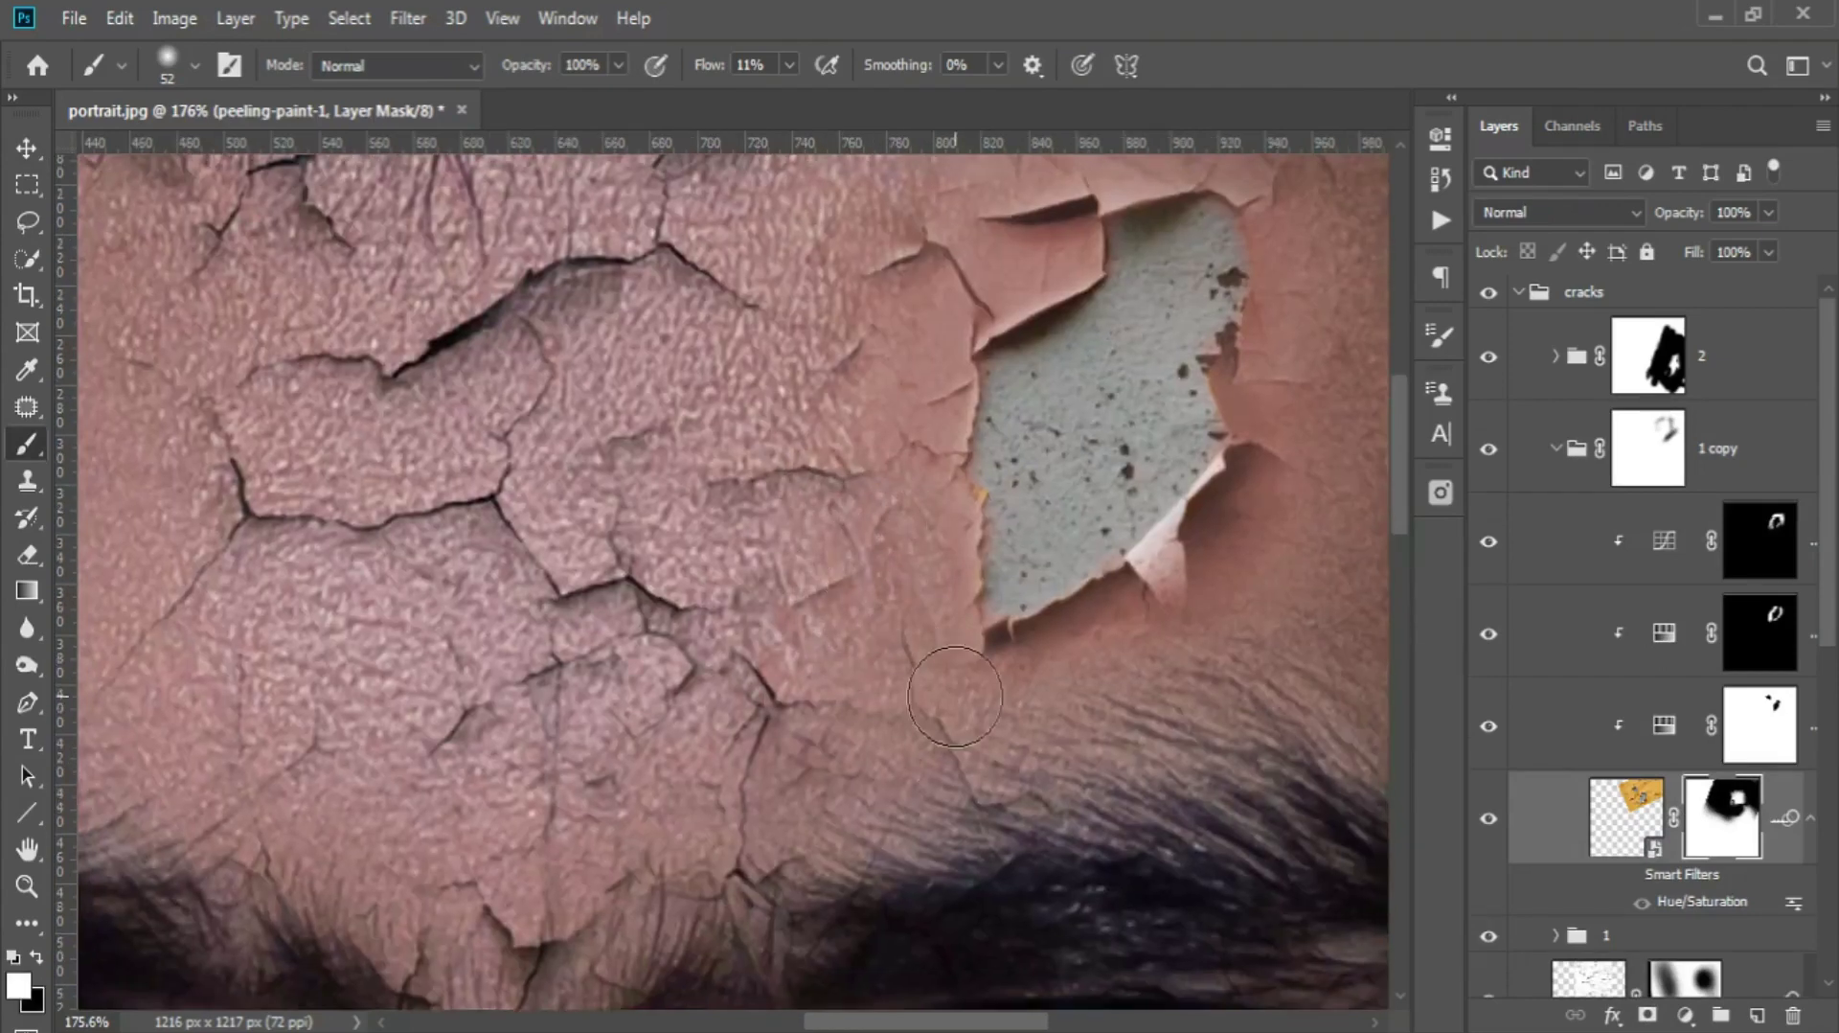
{"action": "scroll", "coordinate": [955, 696], "scroll_direction": "right", "scroll_amount": 3}
{"action": "scroll", "coordinate": [929, 349], "scroll_direction": "down", "scroll_amount": 3}
{"action": "scroll", "coordinate": [1067, 464], "scroll_direction": "up", "scroll_amount": 2}
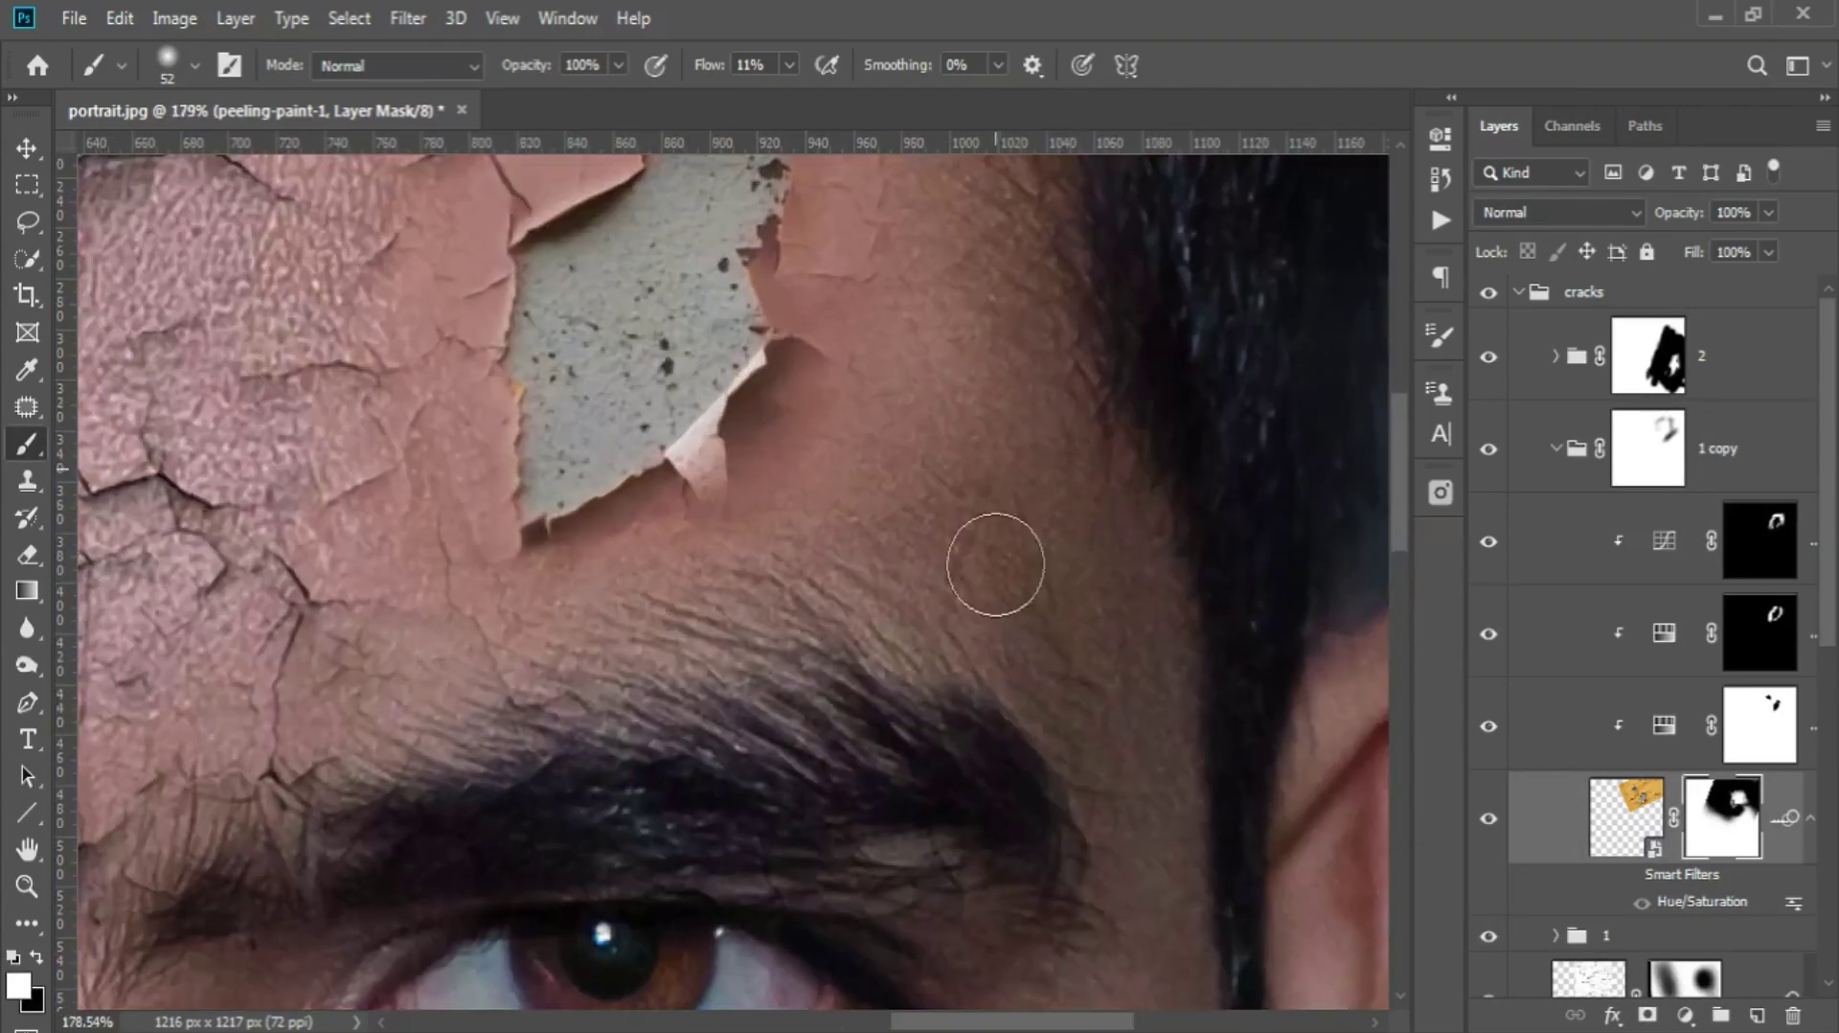
{"action": "scroll", "coordinate": [997, 563], "scroll_direction": "down", "scroll_amount": 4}
{"action": "scroll", "coordinate": [849, 491], "scroll_direction": "up", "scroll_amount": 3}
{"action": "scroll", "coordinate": [1109, 444], "scroll_direction": "down", "scroll_amount": 3}
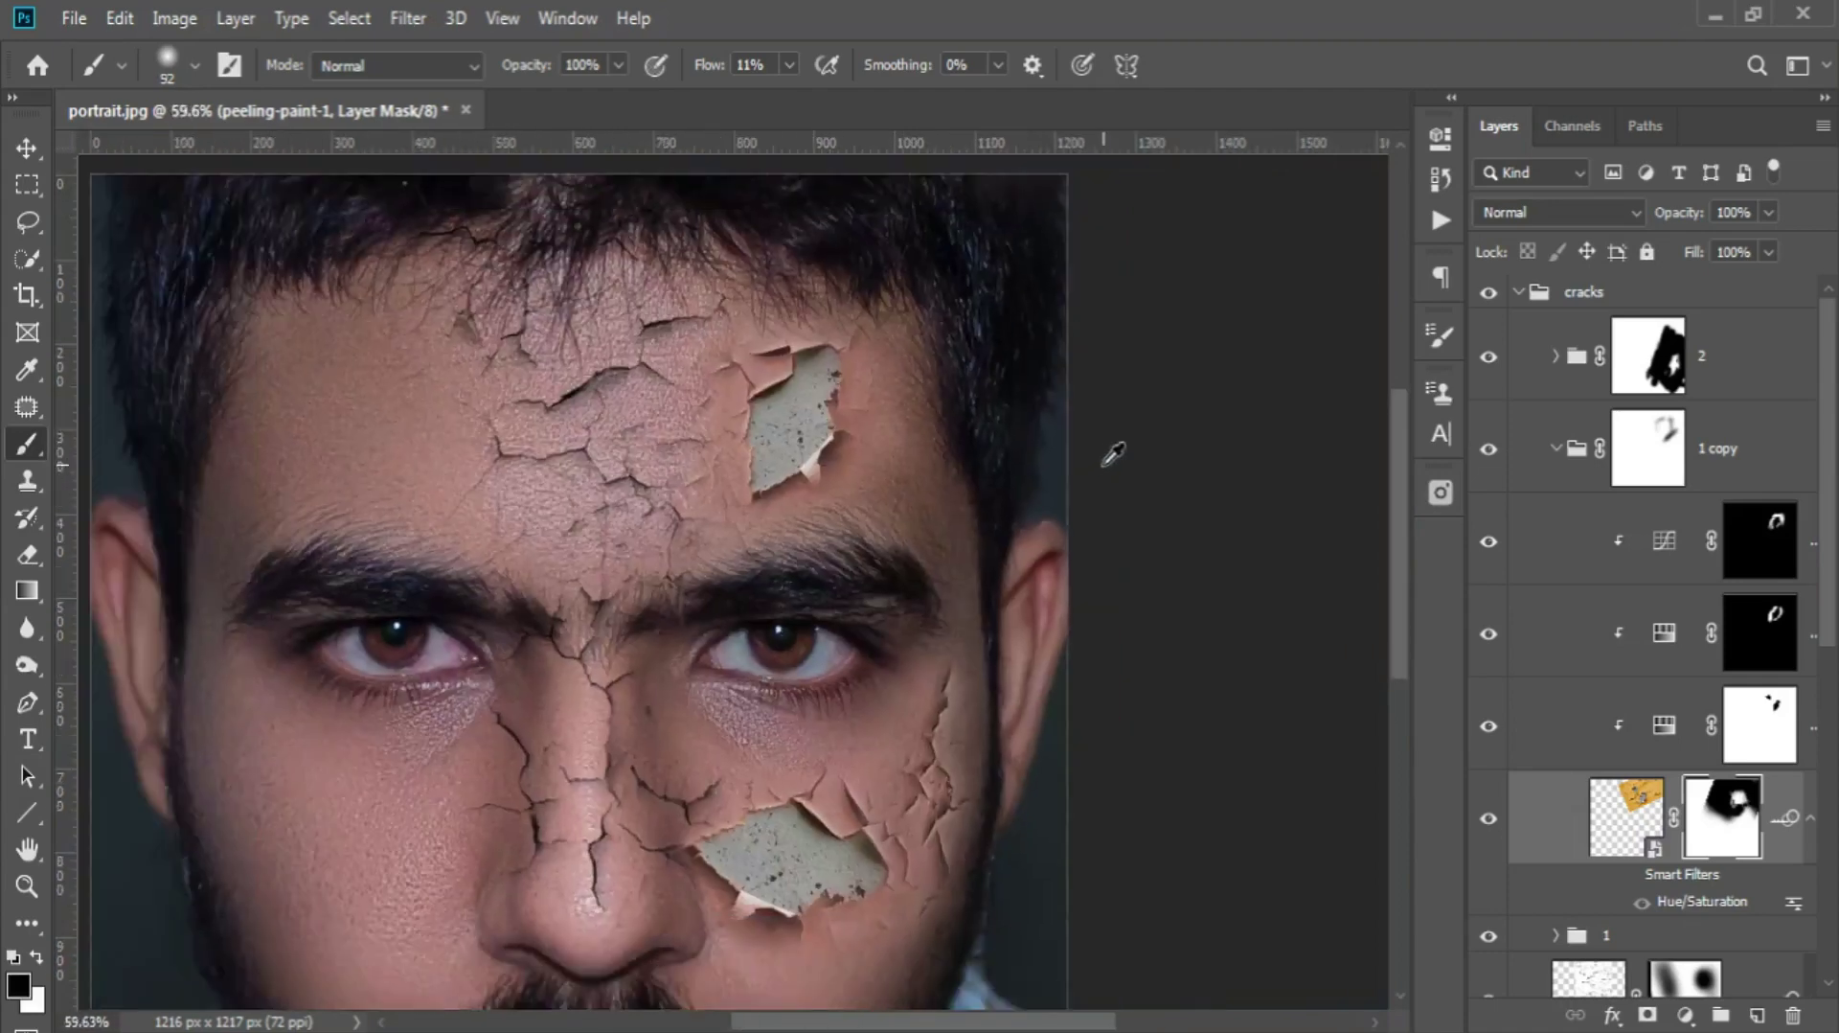
{"action": "scroll", "coordinate": [1226, 441], "scroll_direction": "down", "scroll_amount": 1}
{"action": "scroll", "coordinate": [1150, 579], "scroll_direction": "down", "scroll_amount": 2}
{"action": "scroll", "coordinate": [1149, 579], "scroll_direction": "up", "scroll_amount": 2}
- Add a Hue/Saturation adjustment above Curves 1 inside the 1 copy group
{"action": "left_click", "coordinate": [1554, 449]}
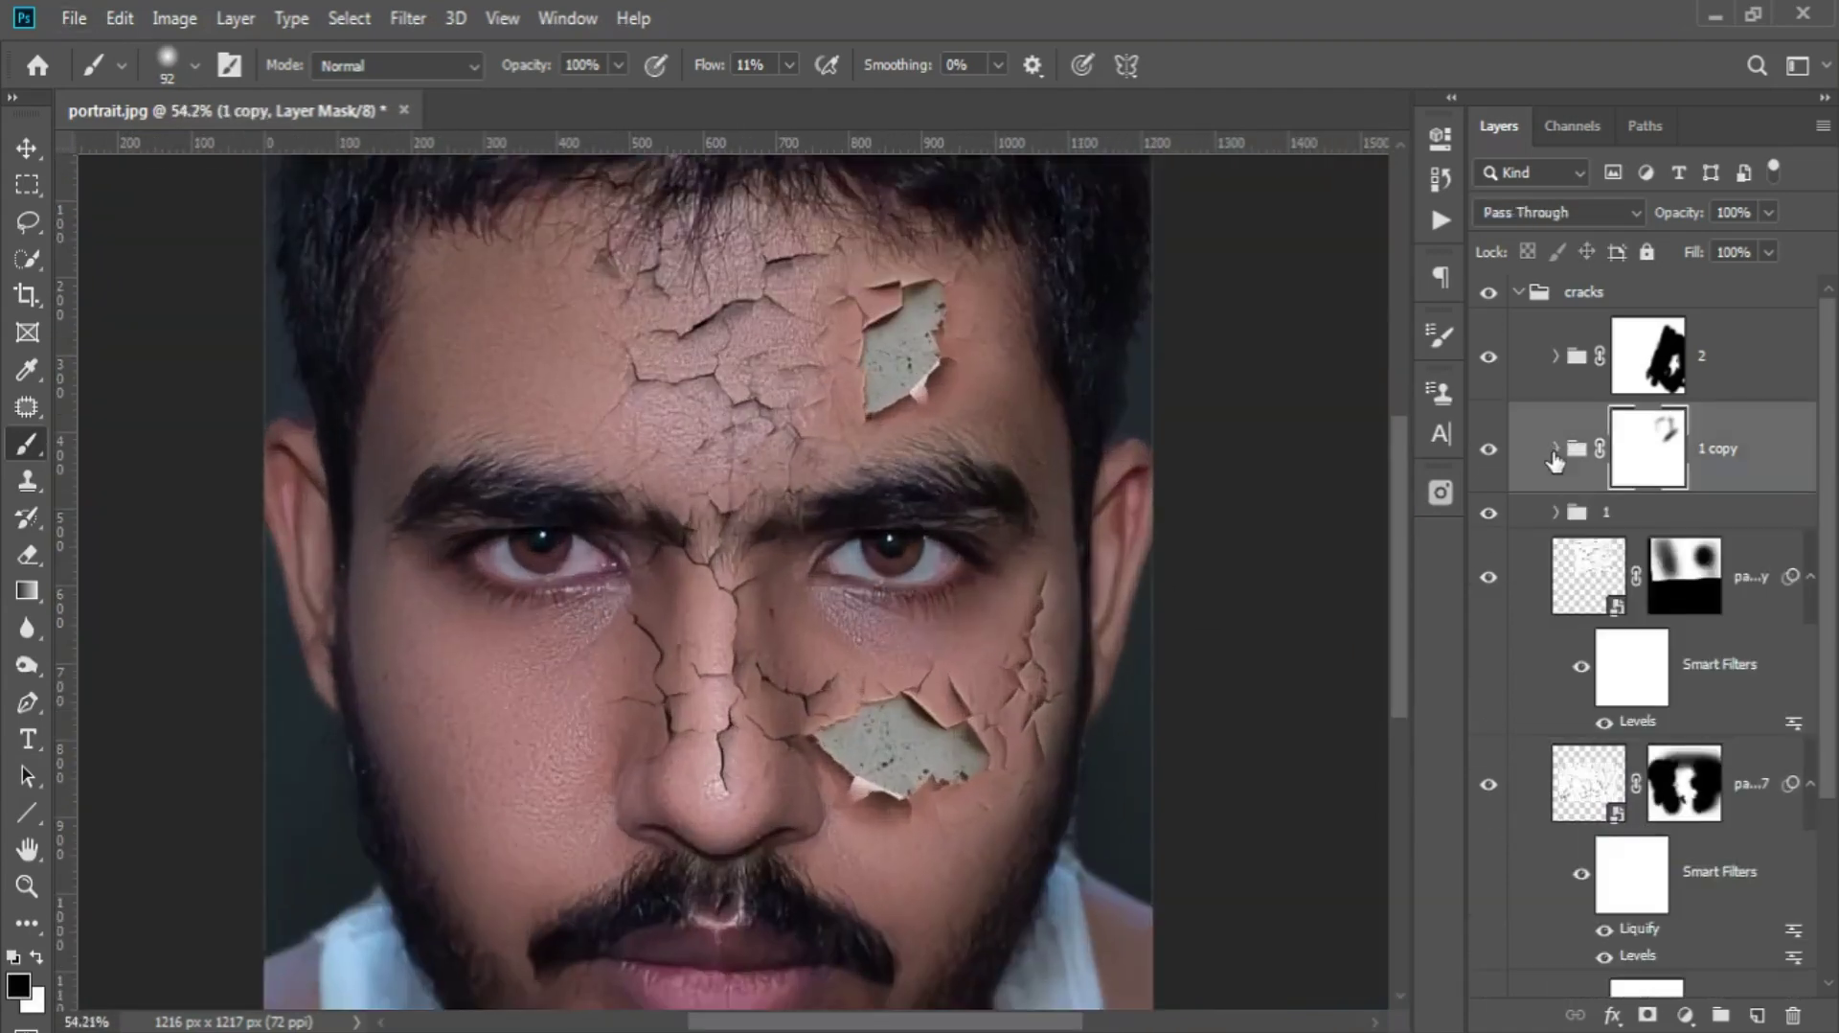
{"action": "scroll", "coordinate": [882, 509], "scroll_direction": "up", "scroll_amount": 3}
{"action": "scroll", "coordinate": [973, 563], "scroll_direction": "up", "scroll_amount": 1}
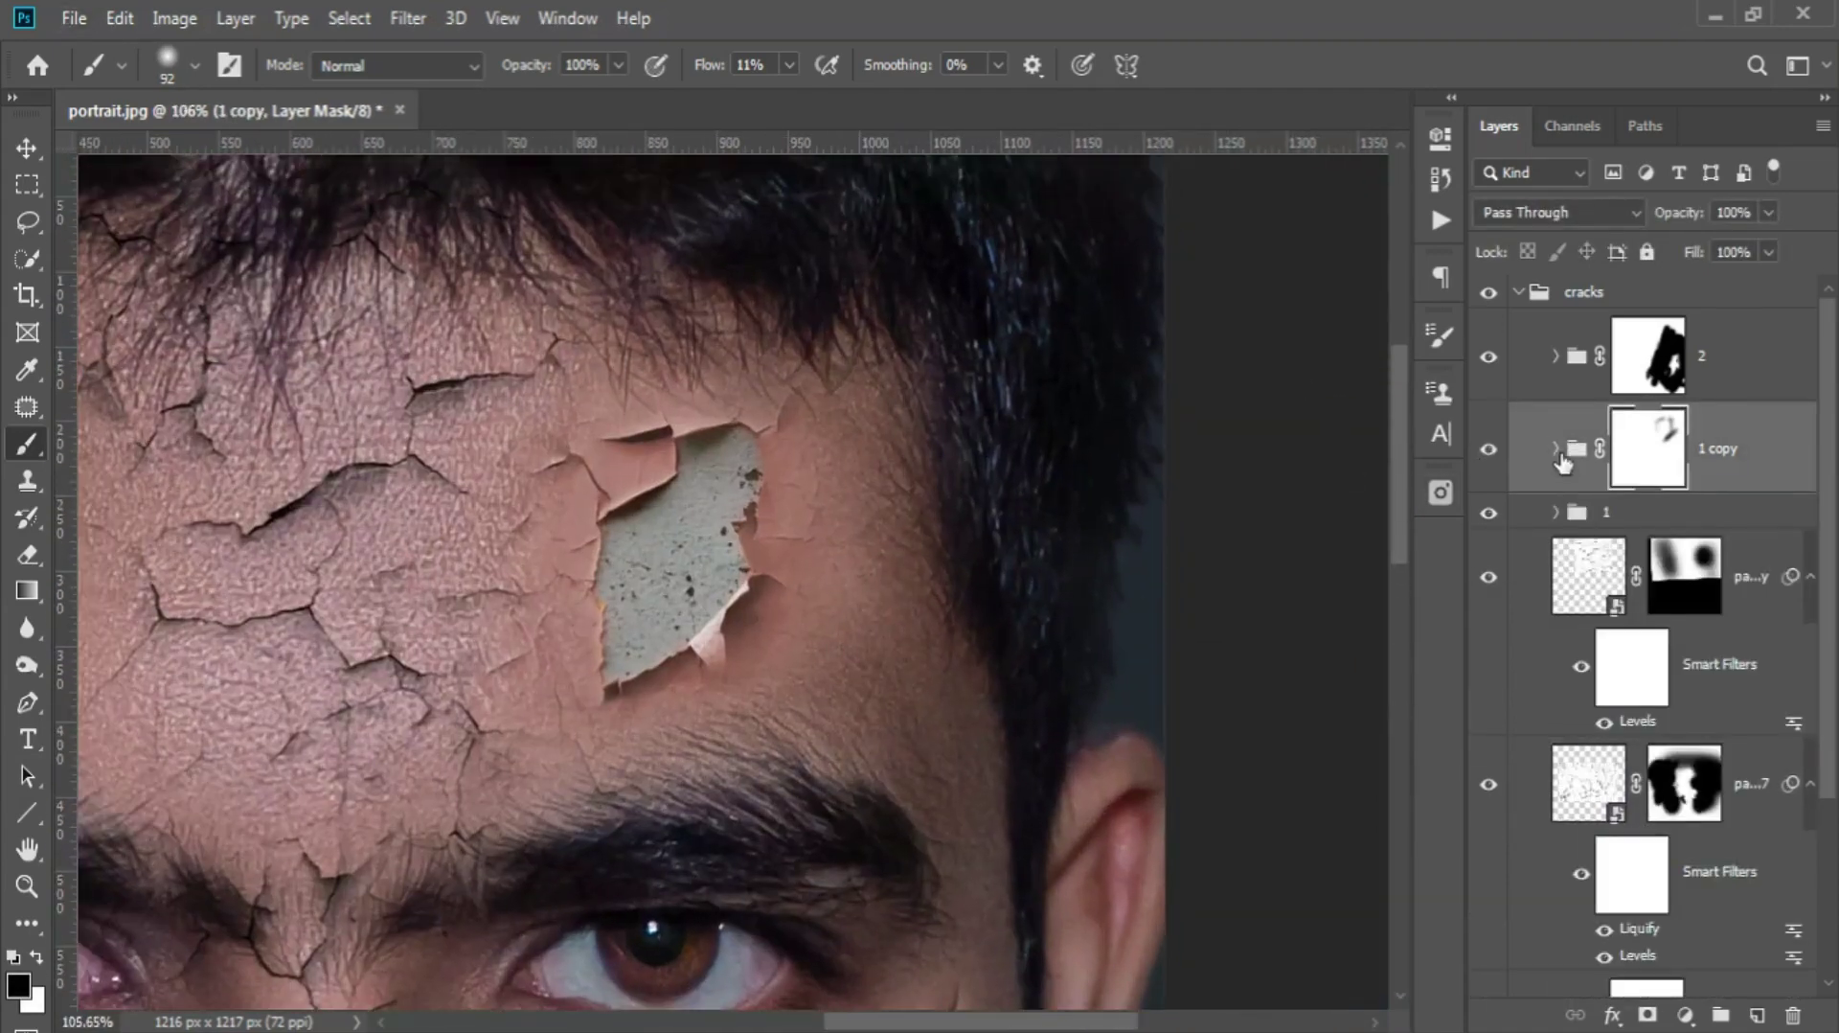
{"action": "left_click", "coordinate": [1555, 449]}
{"action": "left_click", "coordinate": [1761, 540]}
{"action": "left_click", "coordinate": [1684, 1016]}
{"action": "left_click", "coordinate": [1666, 742]}
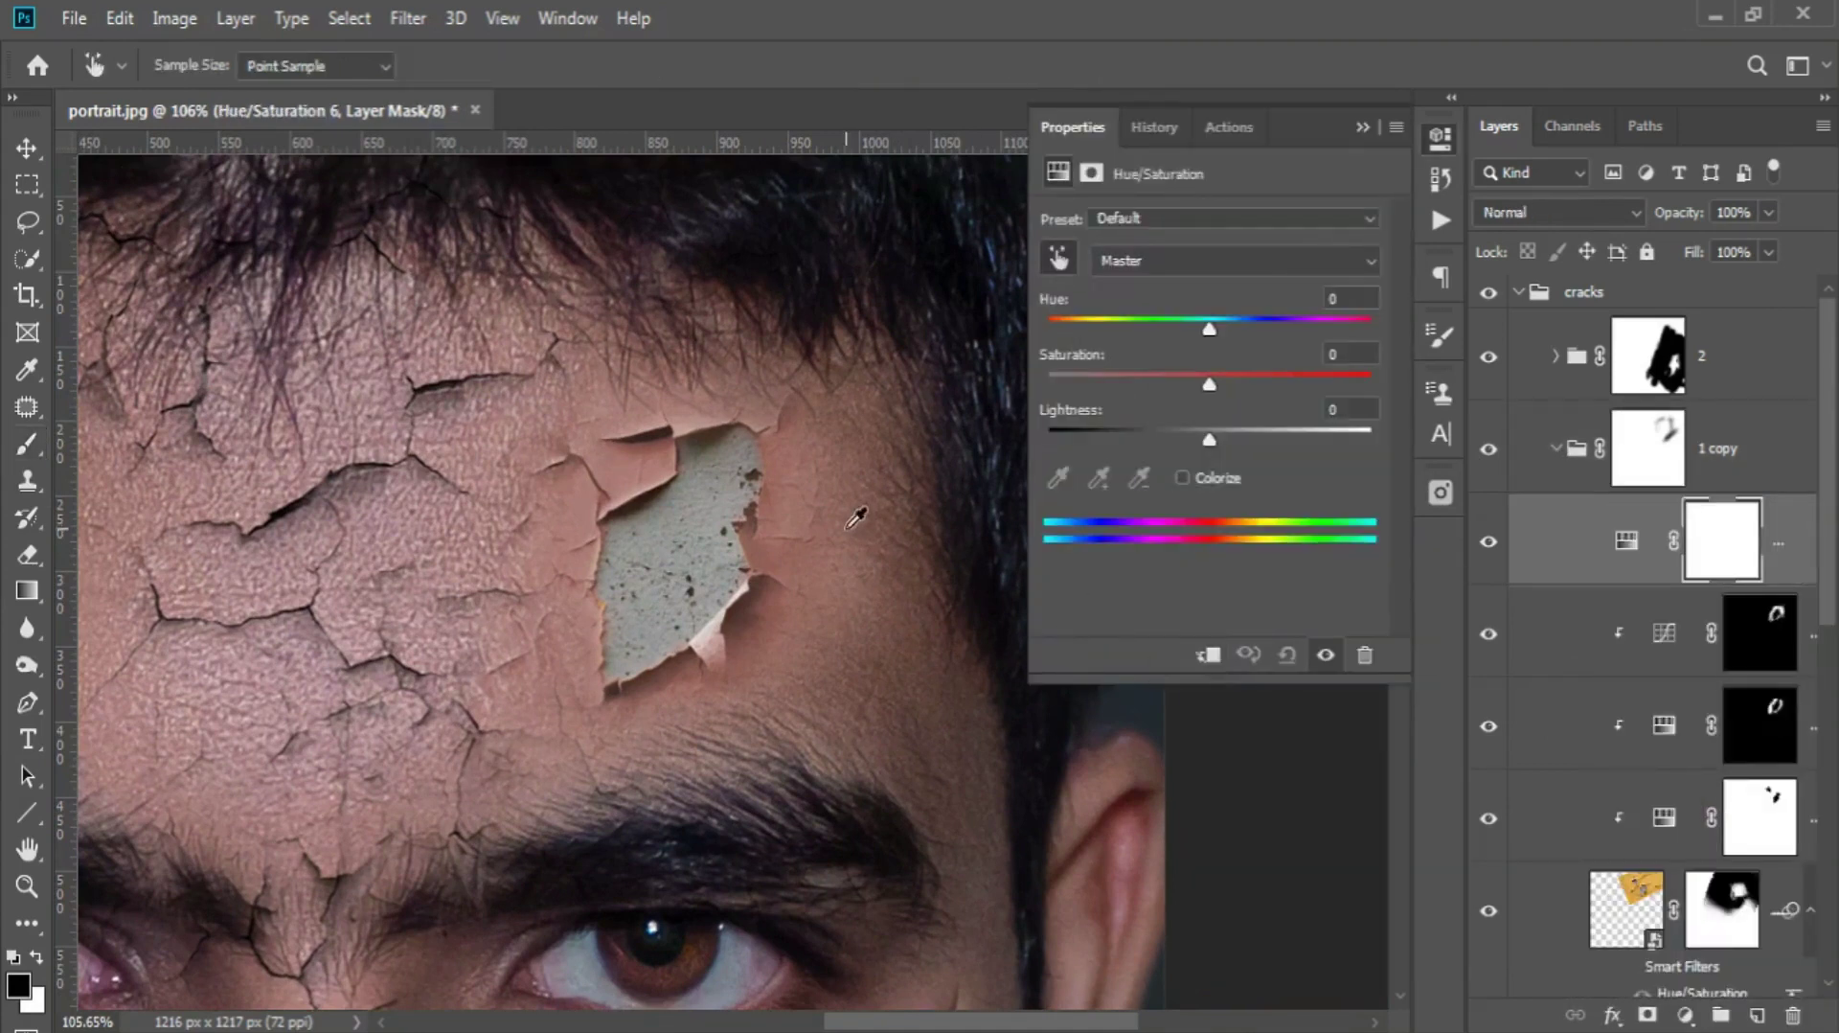
- Clip Hue/Saturation 6 to the layer below and invert its mask to hide it
{"action": "left_click", "coordinate": [1208, 654]}
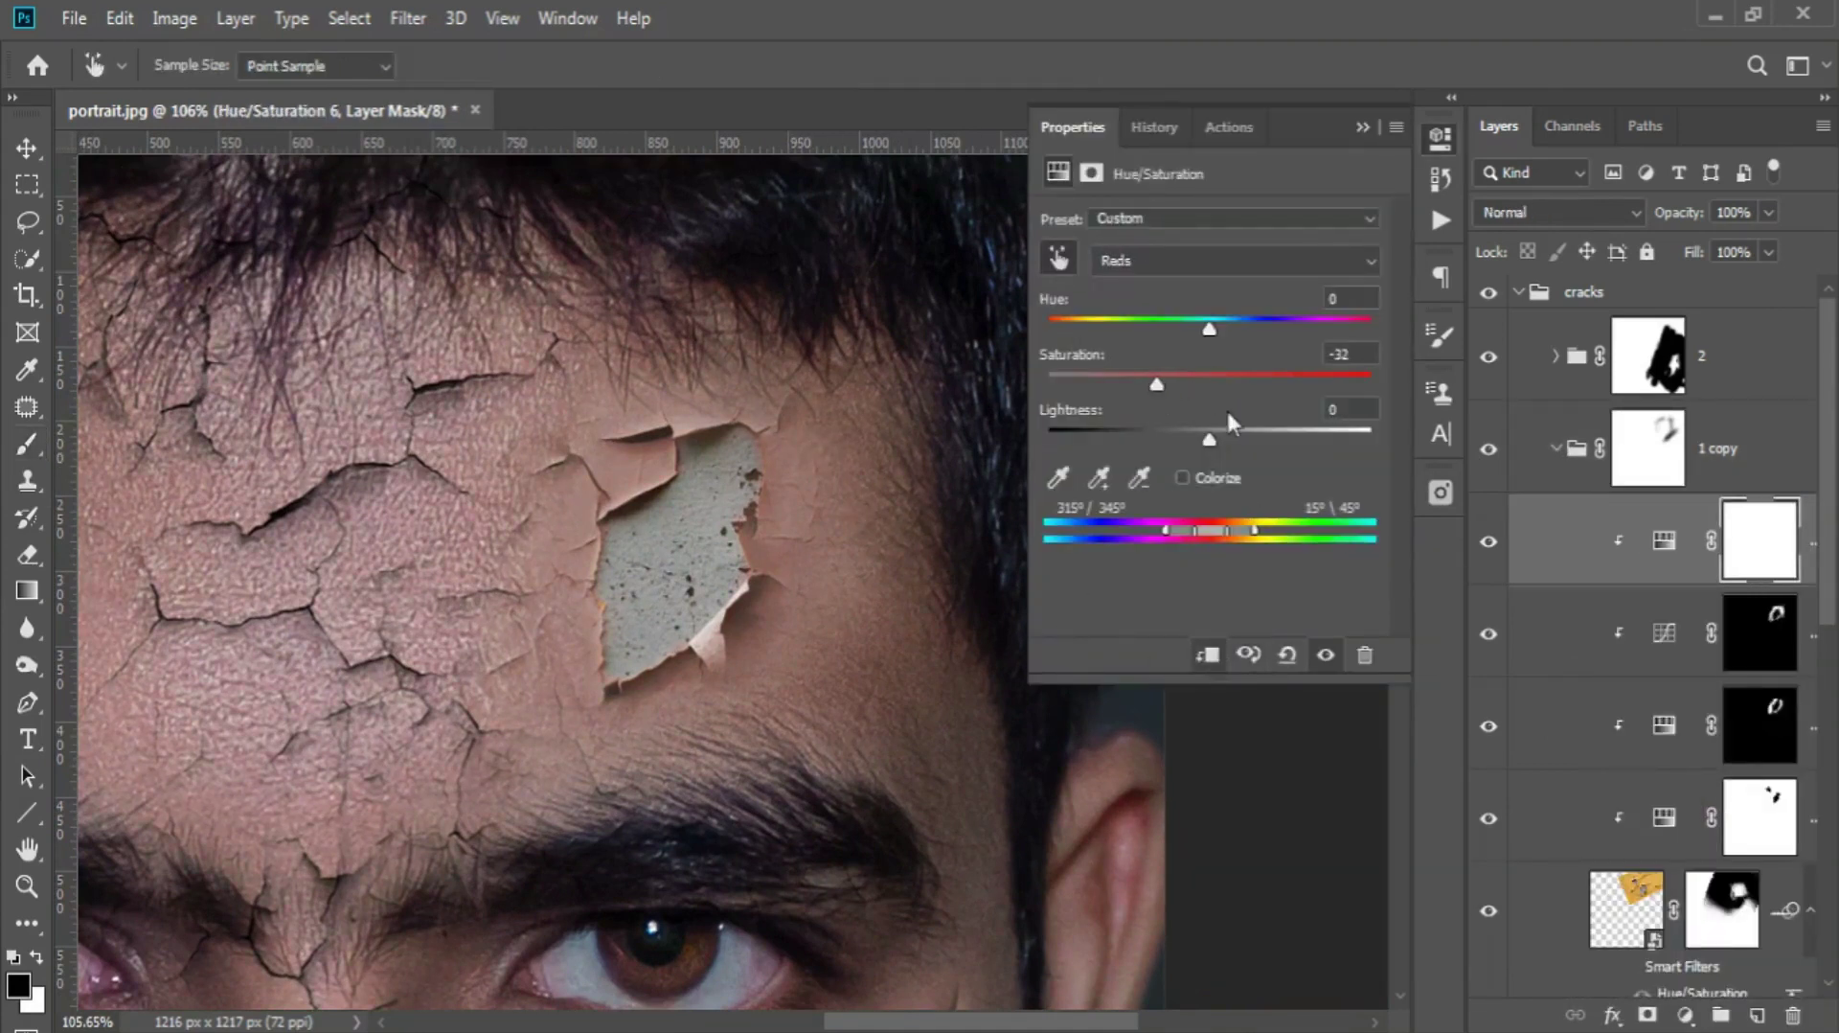
{"action": "left_click", "coordinate": [1326, 658]}
{"action": "left_click", "coordinate": [1768, 551]}
{"action": "key", "text": "ctrl+i"}
{"action": "key", "text": "b"}
{"action": "key", "text": "x"}
- Paint the red desaturation onto skin beside the forehead patch and near the hairline
{"action": "scroll", "coordinate": [812, 582], "scroll_direction": "up", "scroll_amount": 3}
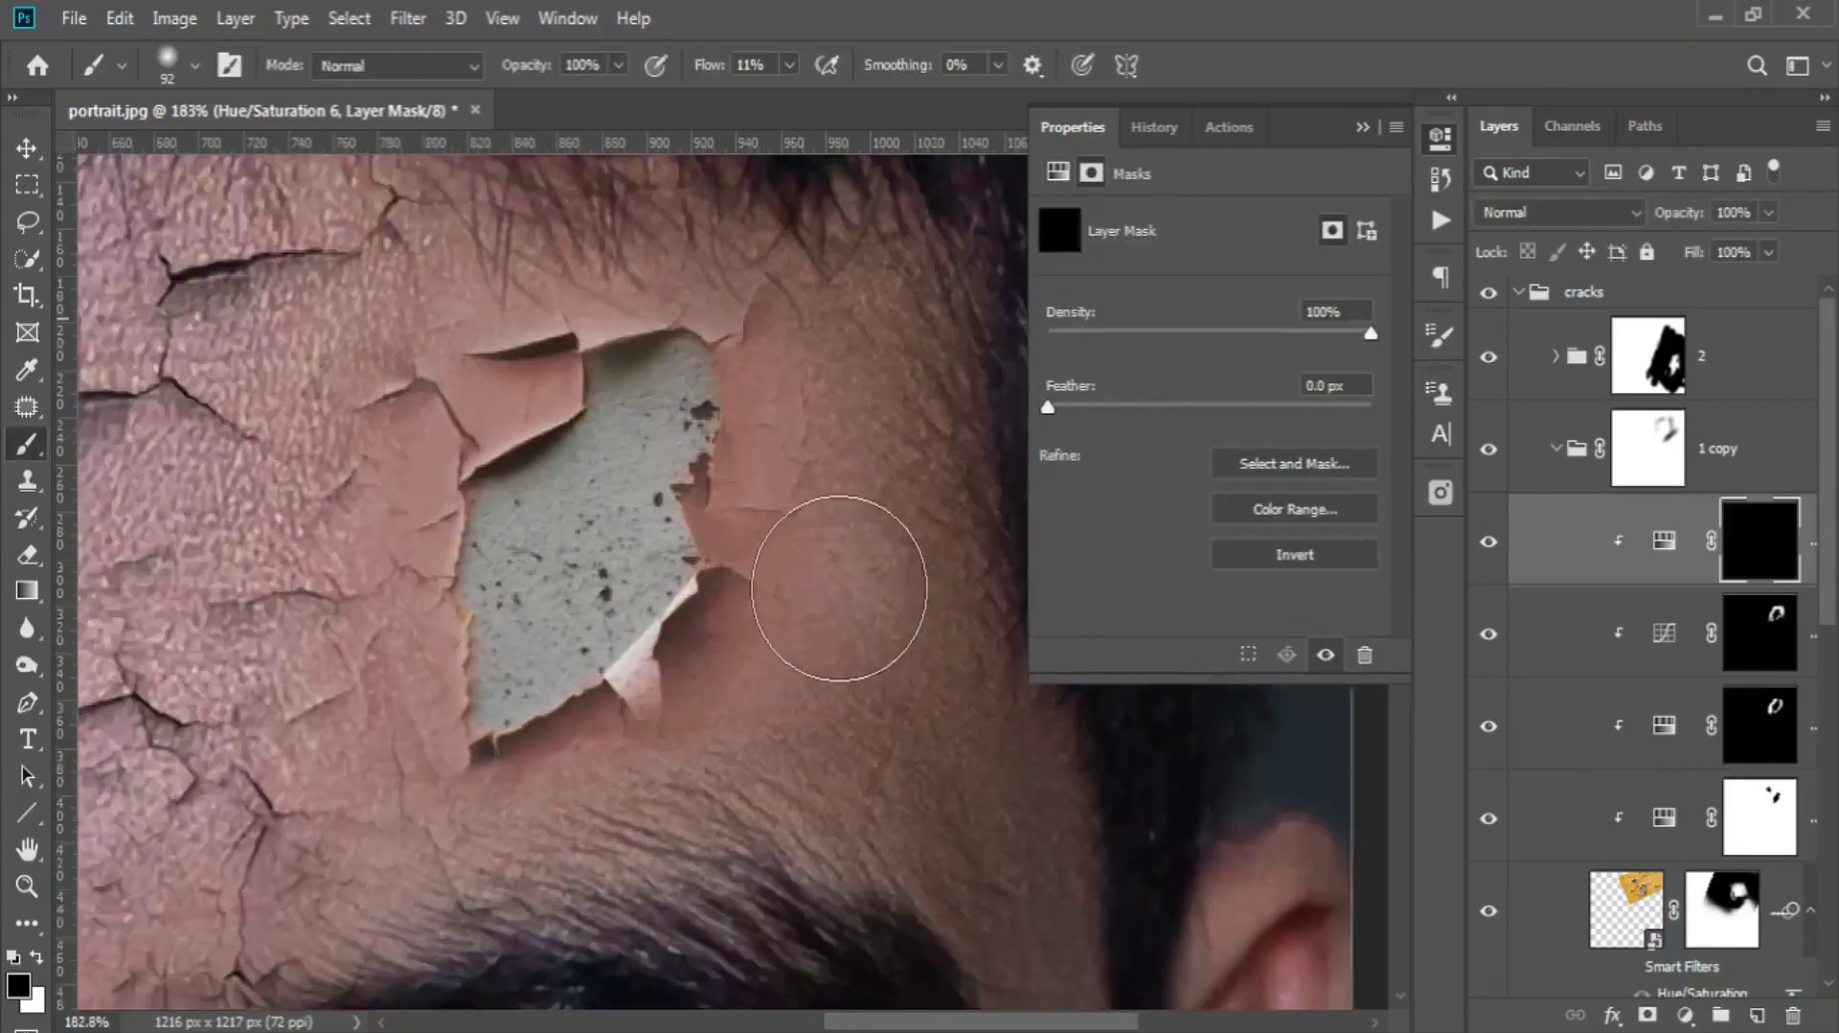
{"action": "scroll", "coordinate": [797, 481], "scroll_direction": "up", "scroll_amount": 2}
{"action": "left_click_drag", "start_coordinate": [748, 467], "coordinate": [777, 543]}
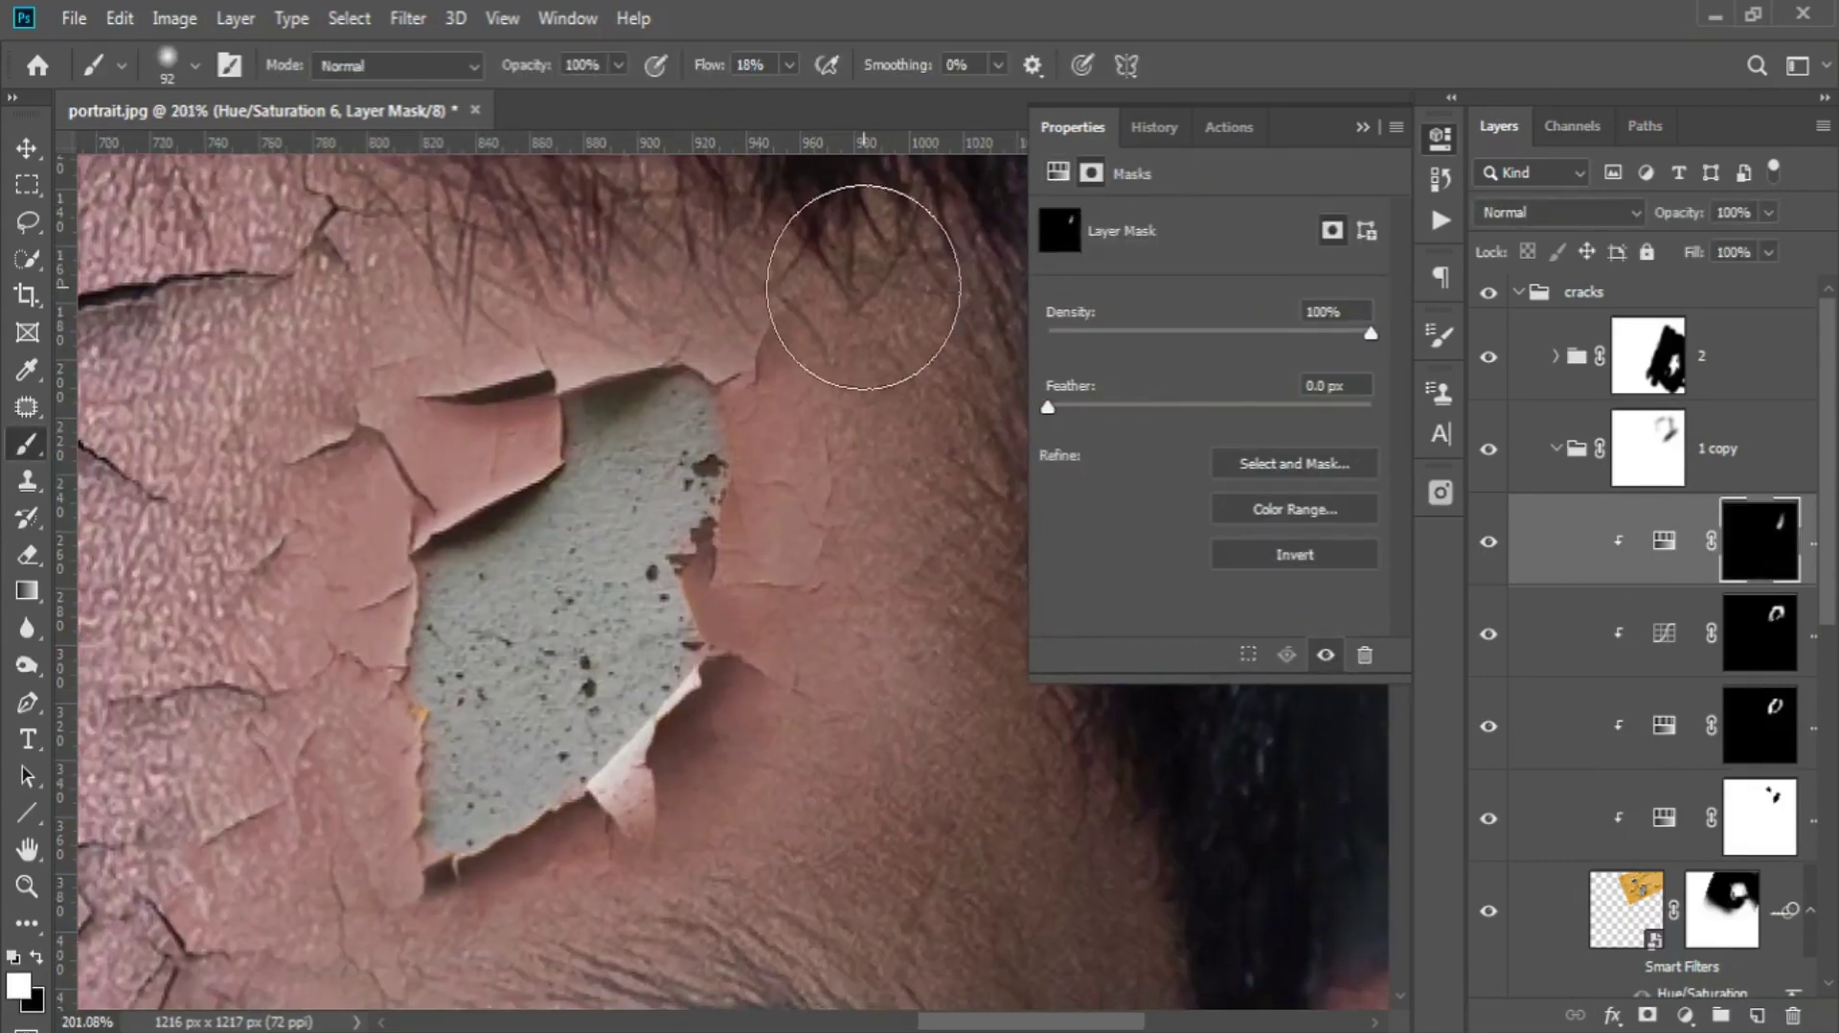
{"action": "left_click_drag", "start_coordinate": [739, 779], "coordinate": [772, 626]}
{"action": "scroll", "coordinate": [626, 731], "scroll_direction": "down", "scroll_amount": 5}
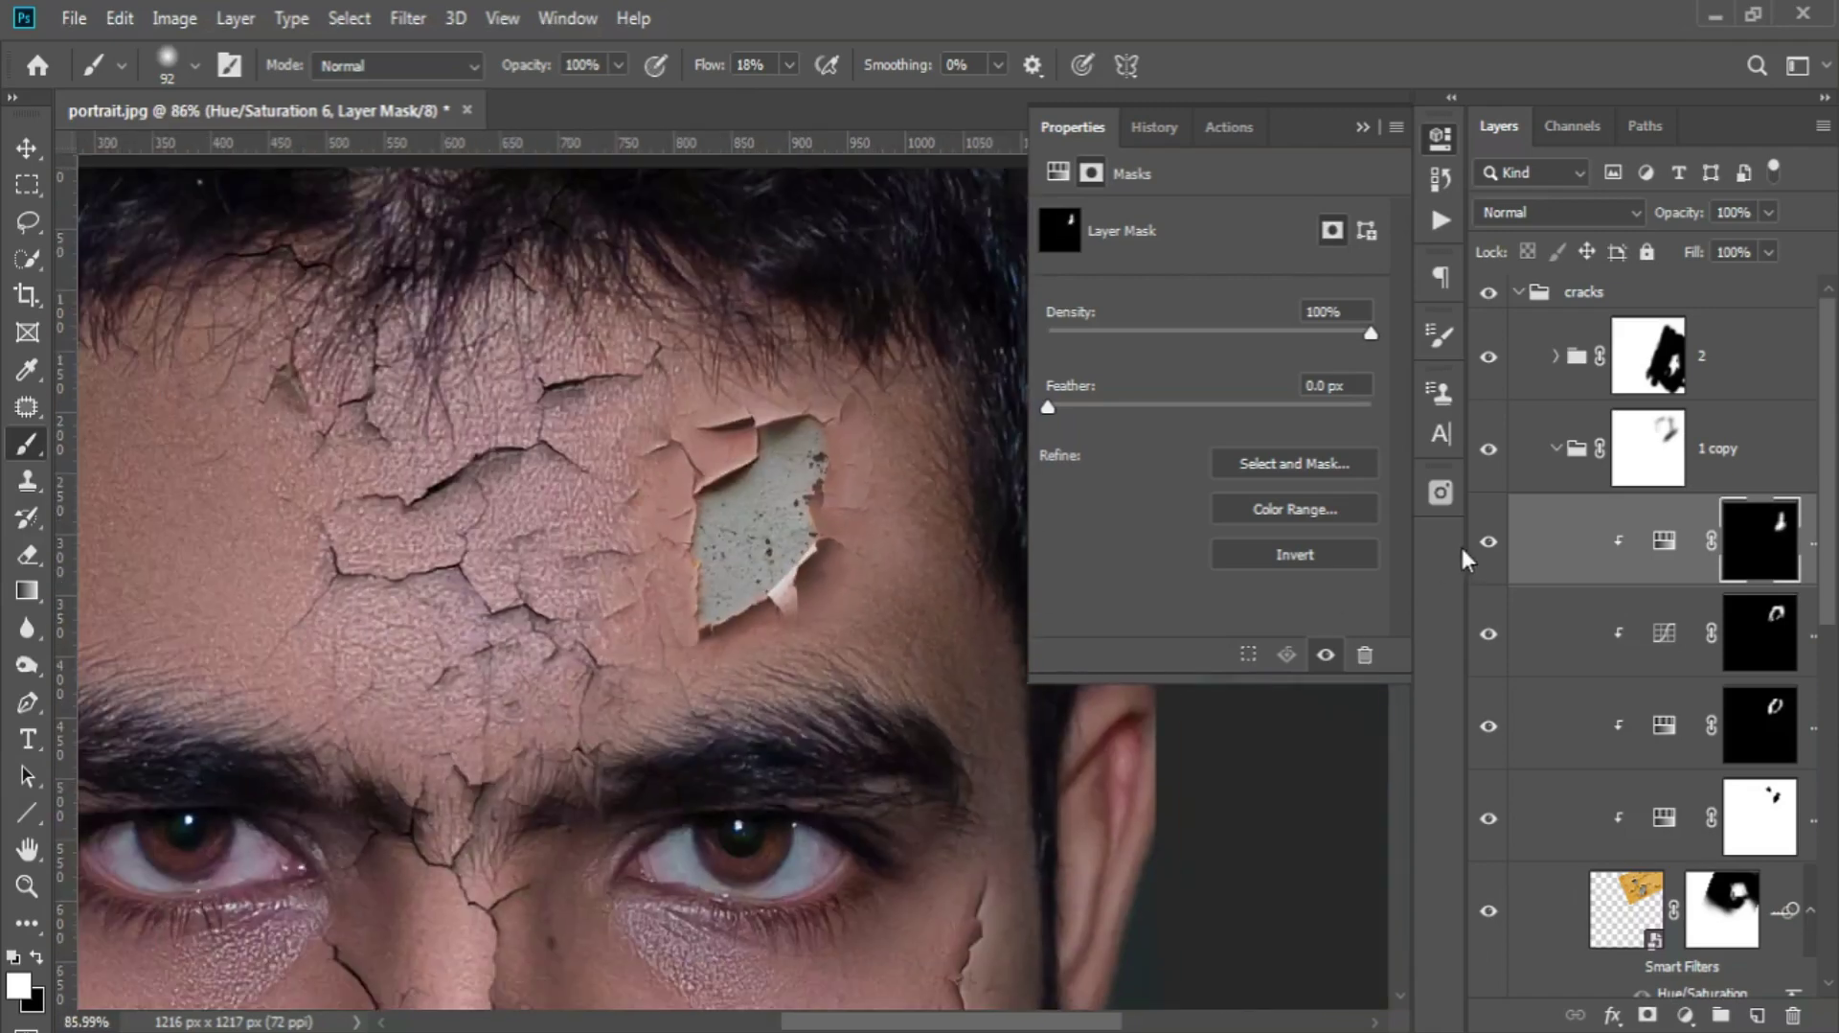
{"action": "scroll", "coordinate": [670, 575], "scroll_direction": "down", "scroll_amount": 6}
- Put away the Hue/Saturation settings and add a Curves 3 adjustment layer
{"action": "left_click", "coordinate": [1310, 219]}
{"action": "scroll", "coordinate": [1310, 220], "scroll_direction": "up", "scroll_amount": 1}
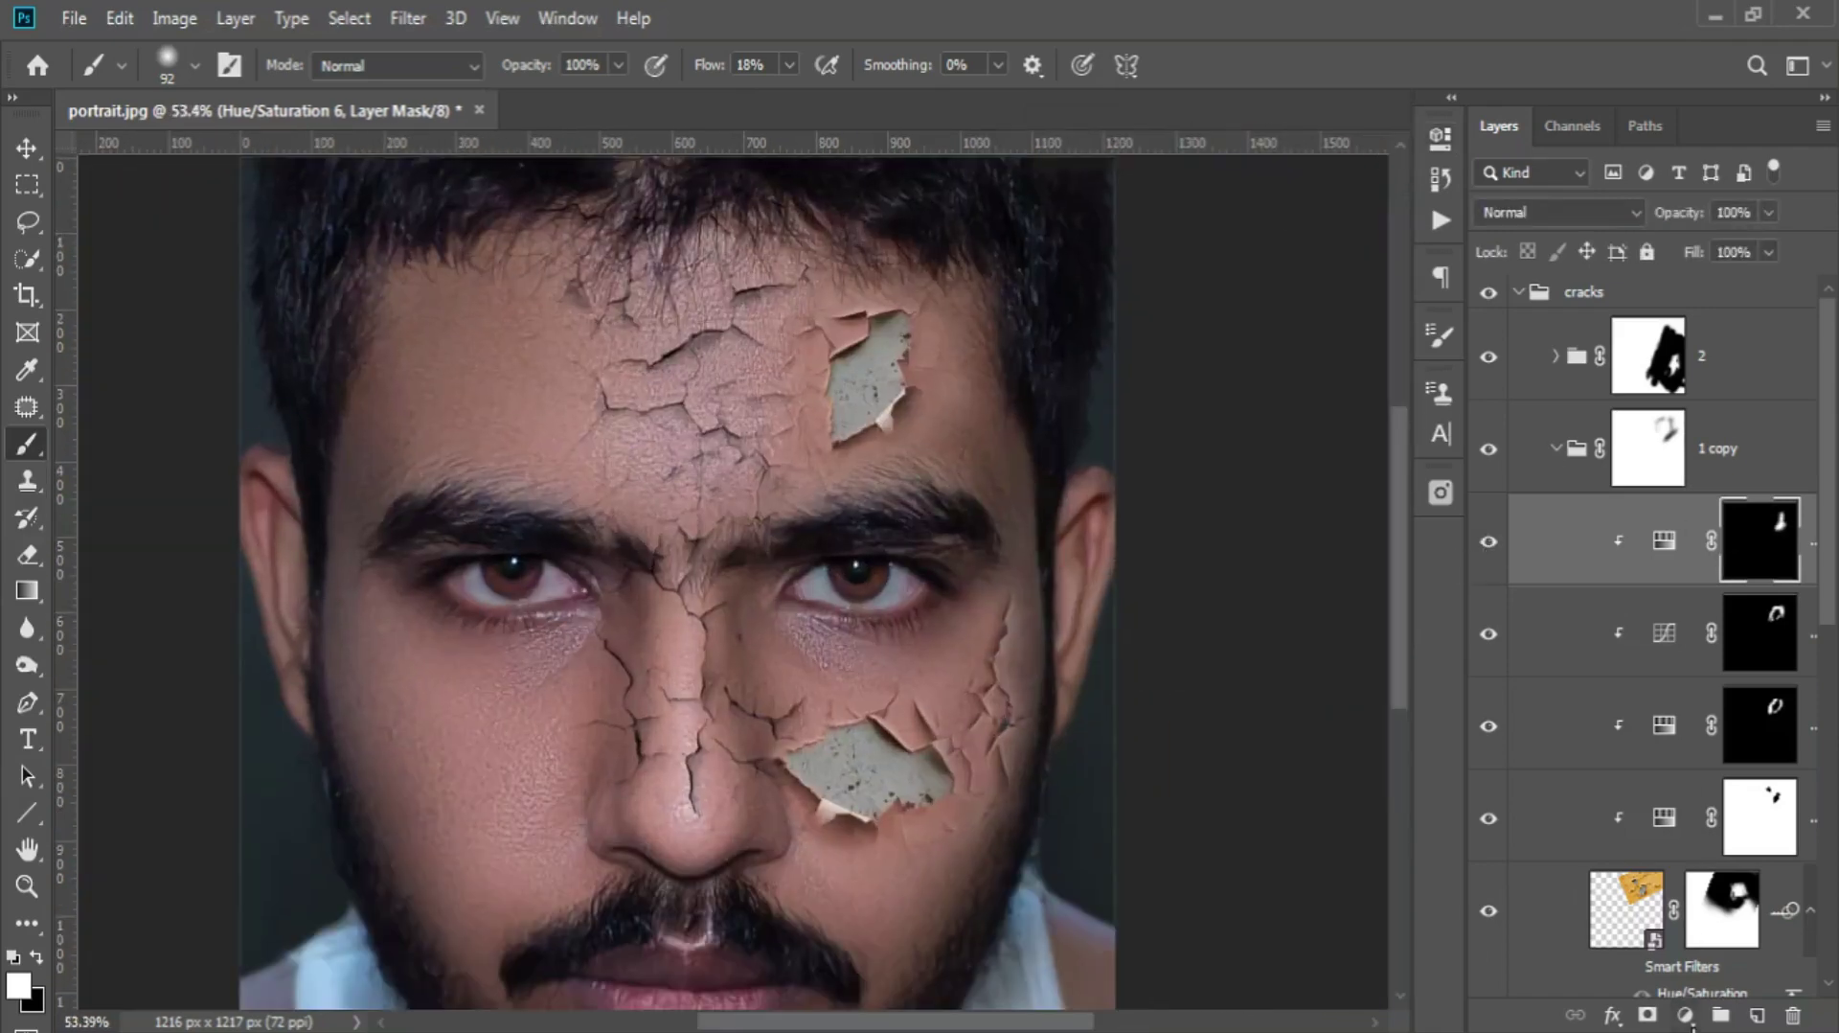
{"action": "left_click", "coordinate": [1685, 1014]}
{"action": "left_click", "coordinate": [1657, 628]}
- Lift Curves 3 midtones to input 108, output 131, limited to lighter underlying tones (black 142)
{"action": "left_click_drag", "start_coordinate": [1241, 421], "coordinate": [1327, 676]}
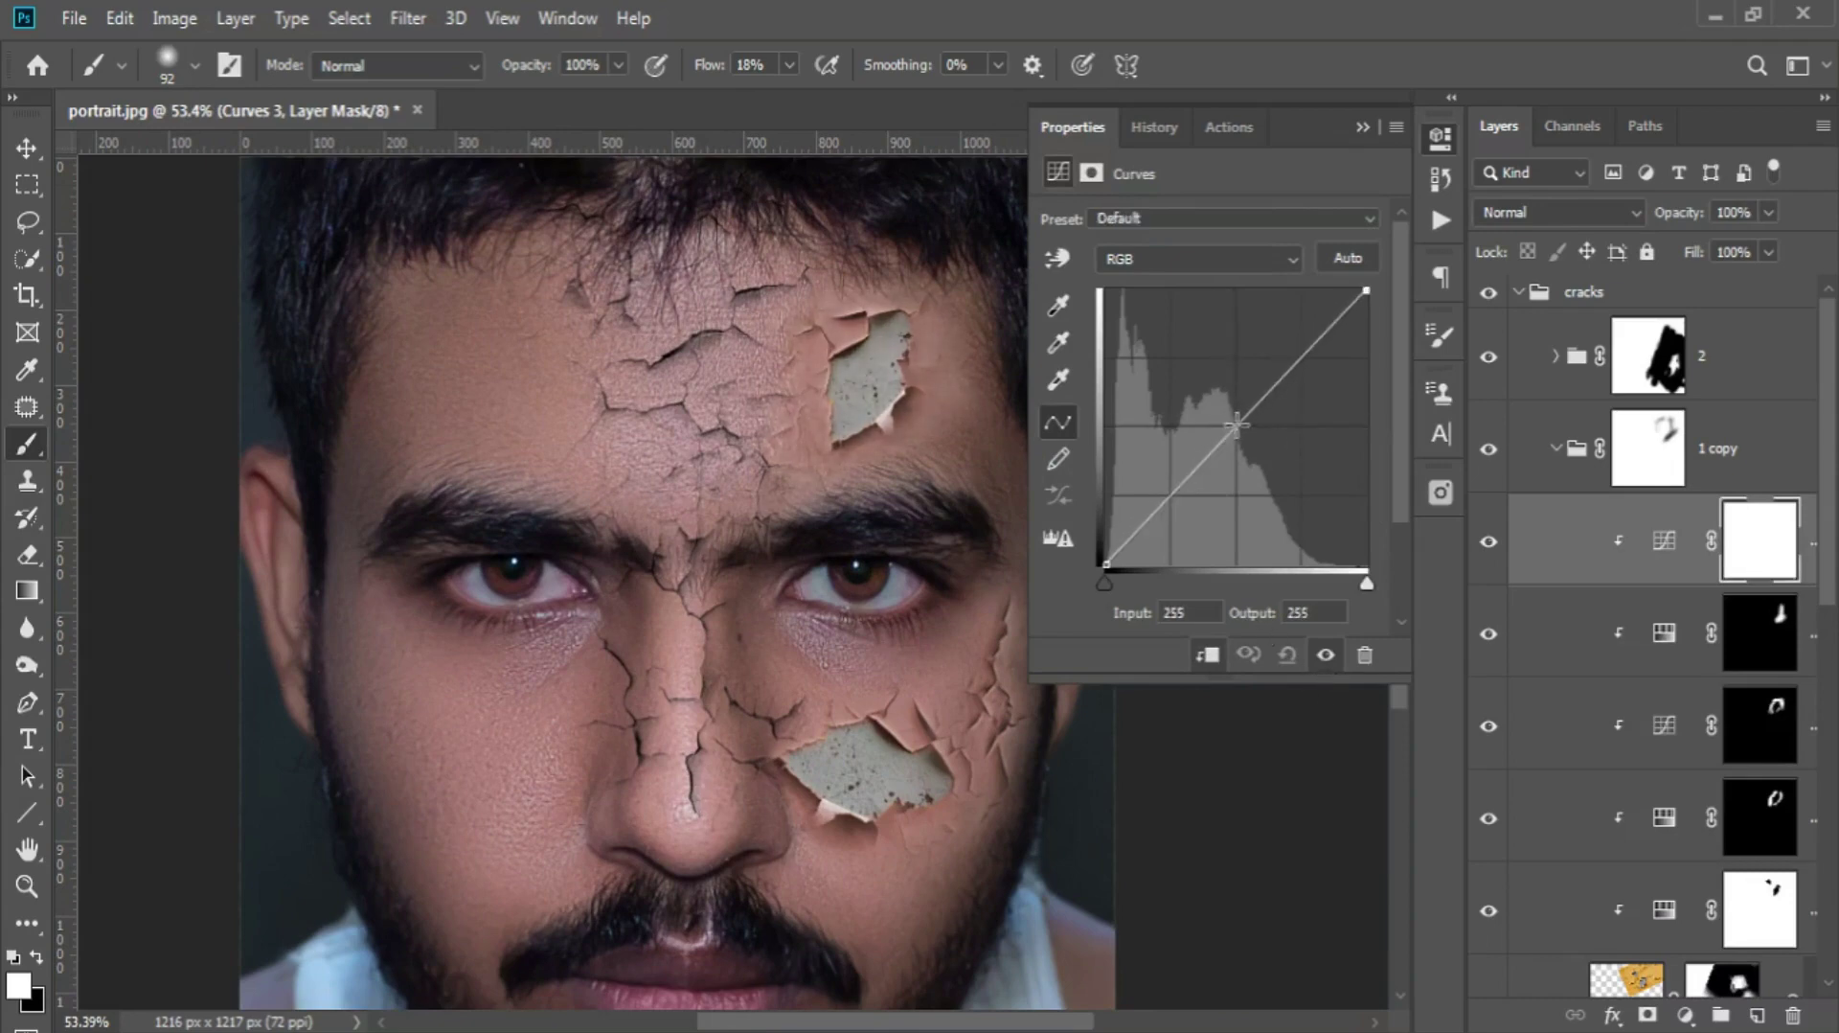
{"action": "mouse_move", "coordinate": [1236, 423]}
{"action": "left_mouse_down"}
{"action": "mouse_move", "coordinate": [1221, 412]}
{"action": "mouse_move", "coordinate": [1237, 430]}
{"action": "left_mouse_up"}
{"action": "scroll", "coordinate": [1015, 245], "scroll_direction": "up", "scroll_amount": 3}
{"action": "scroll", "coordinate": [1015, 244], "scroll_direction": "up", "scroll_amount": 2}
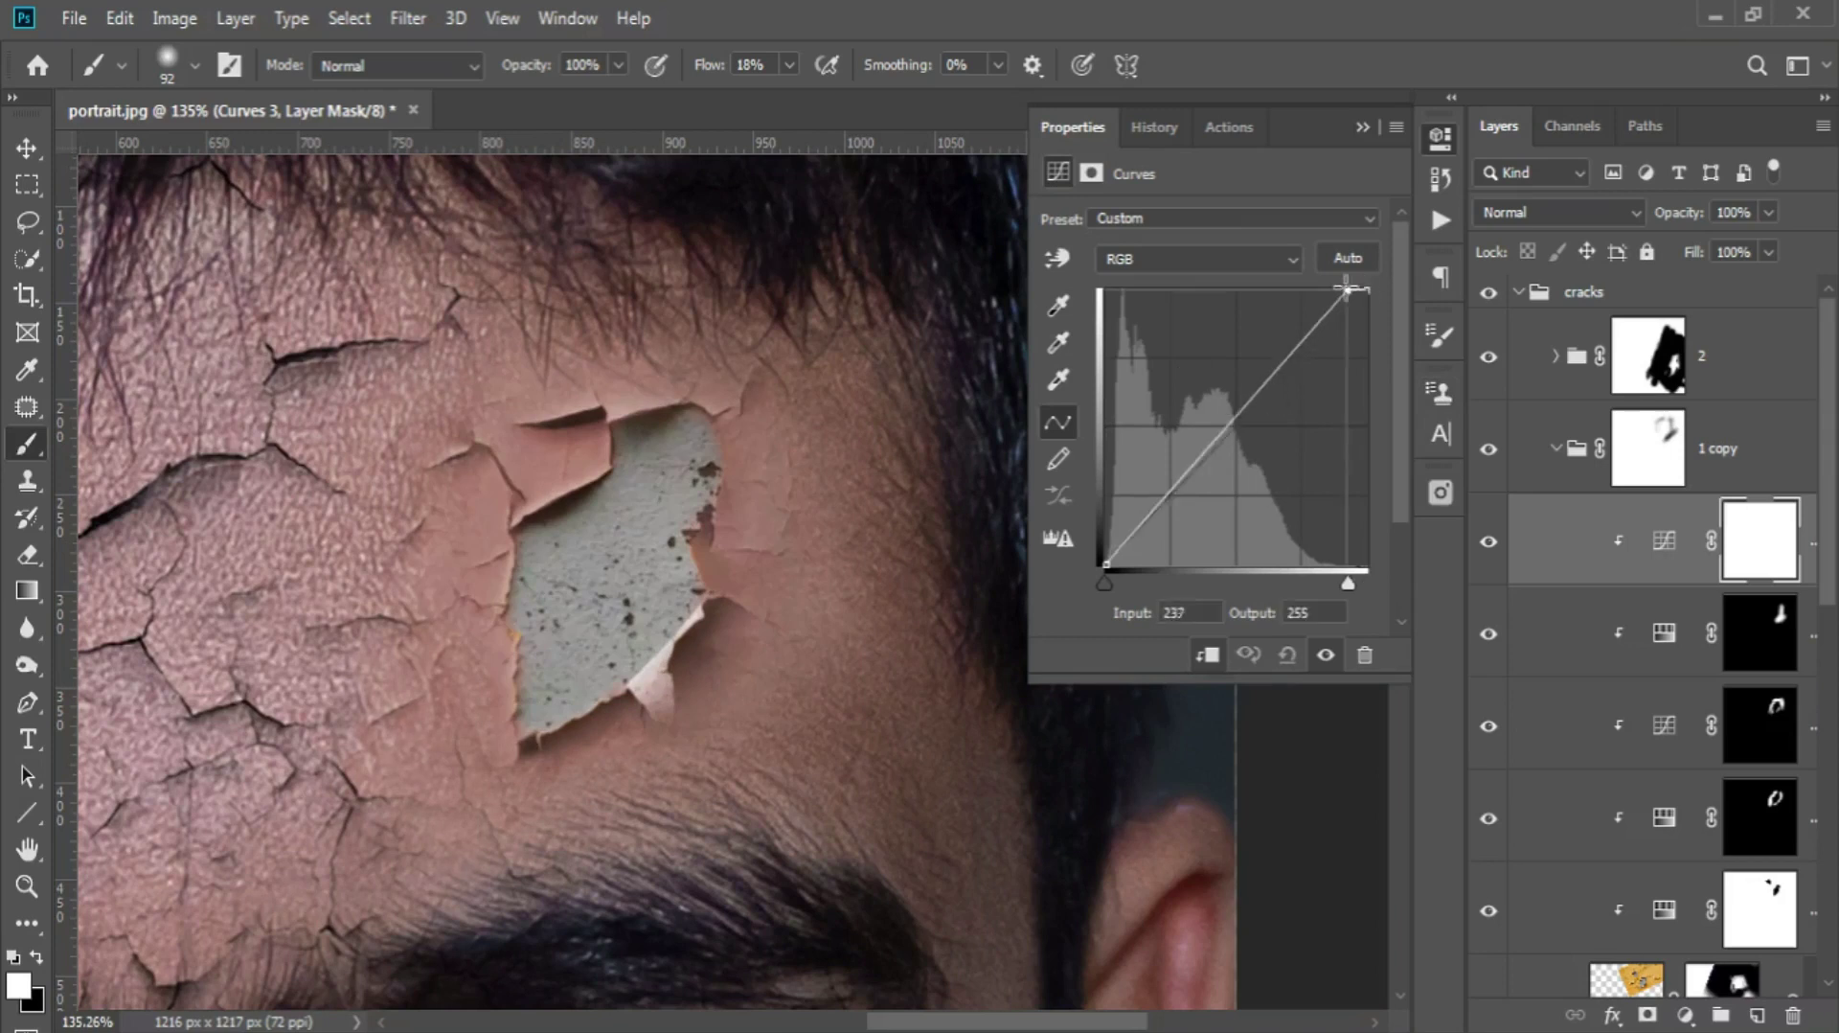
{"action": "left_click_drag", "start_coordinate": [1236, 427], "coordinate": [1217, 422]}
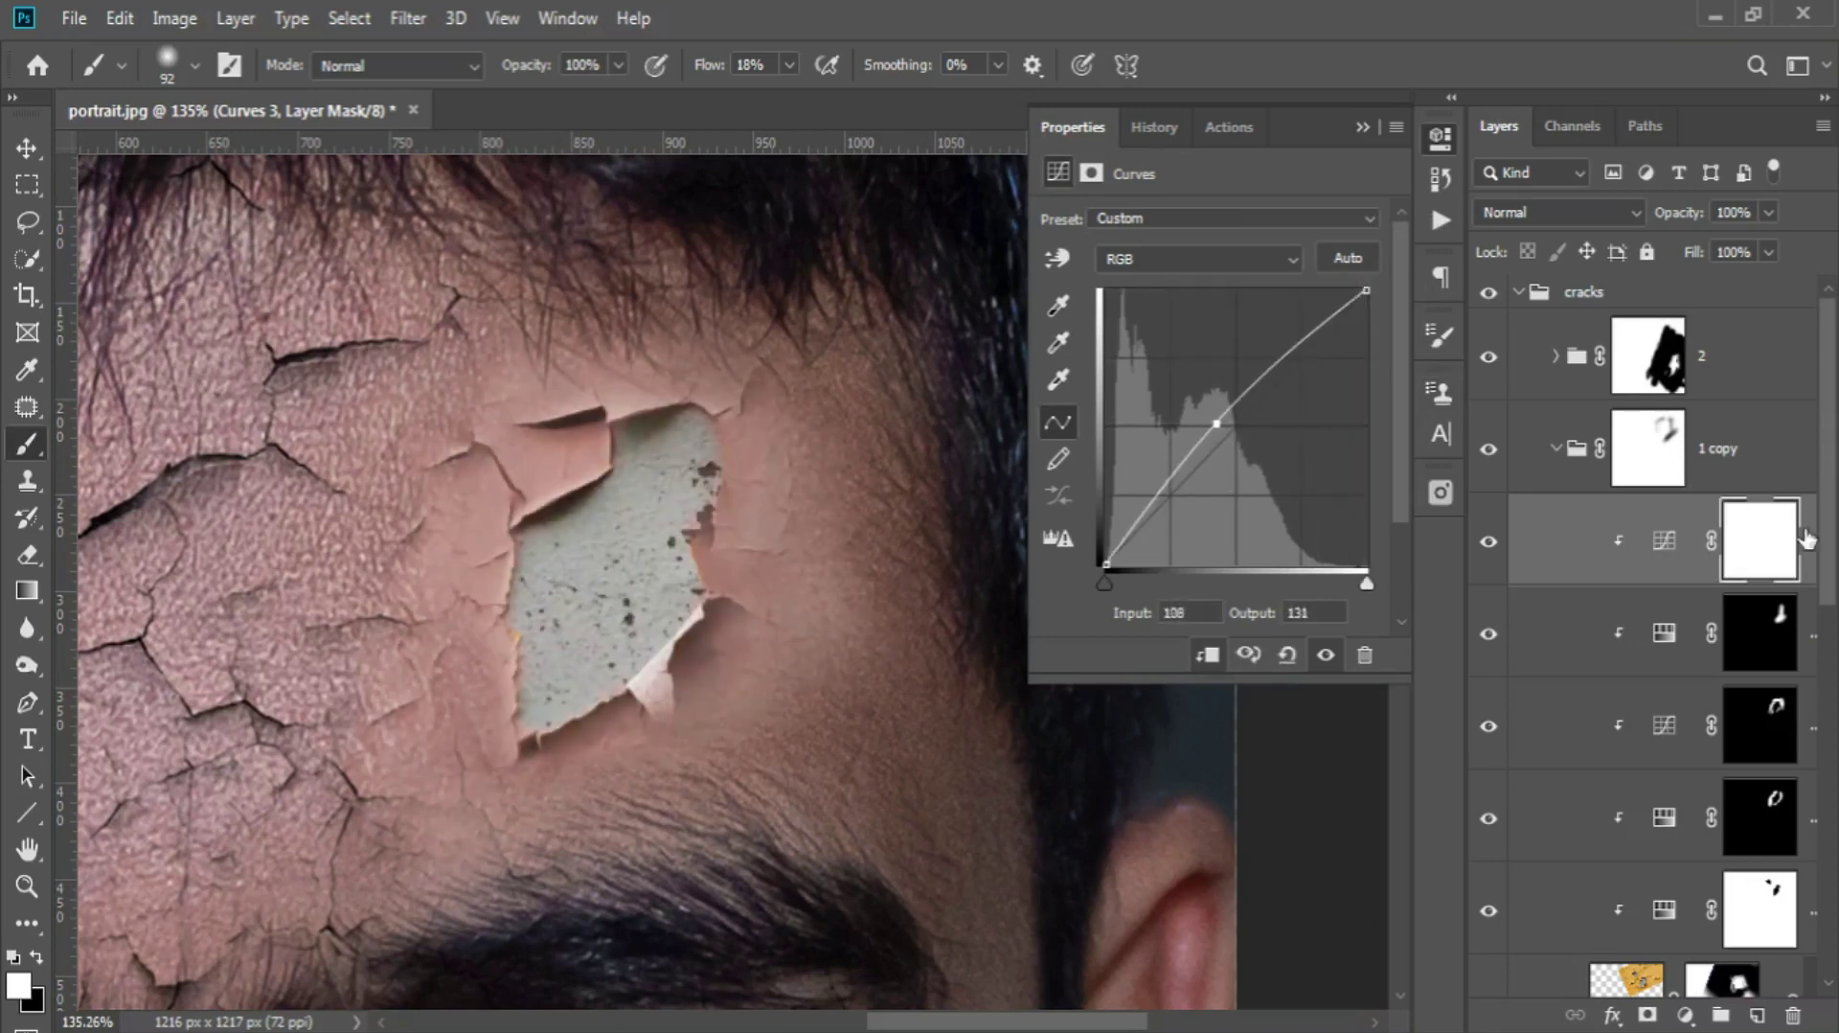
{"action": "double_click", "coordinate": [1807, 539]}
{"action": "left_click_drag", "start_coordinate": [1437, 719], "coordinate": [1690, 717]}
{"action": "key", "text": "Return"}
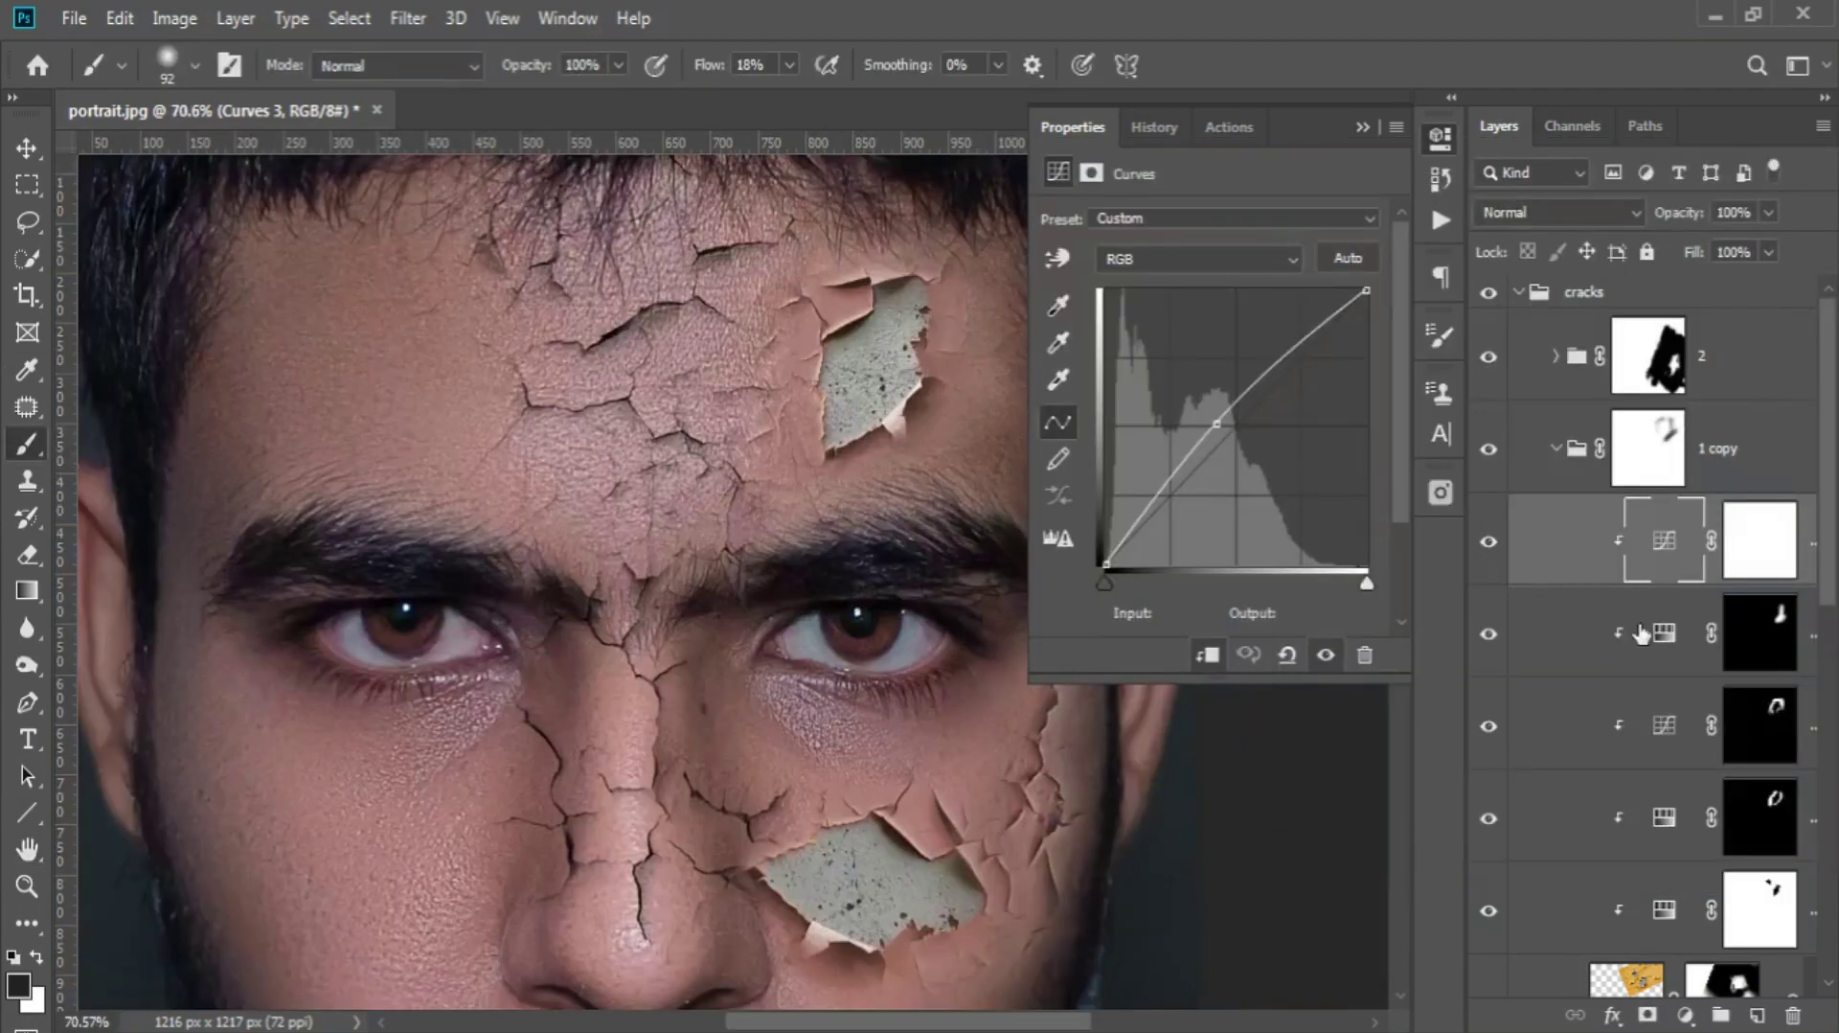
- Add a slightly darkening Curves 4 restricted to darker underlying tones (white 120)
{"action": "left_click", "coordinate": [1685, 1015]}
{"action": "left_click", "coordinate": [1671, 661]}
{"action": "scroll", "coordinate": [1281, 747], "scroll_direction": "up", "scroll_amount": 3}
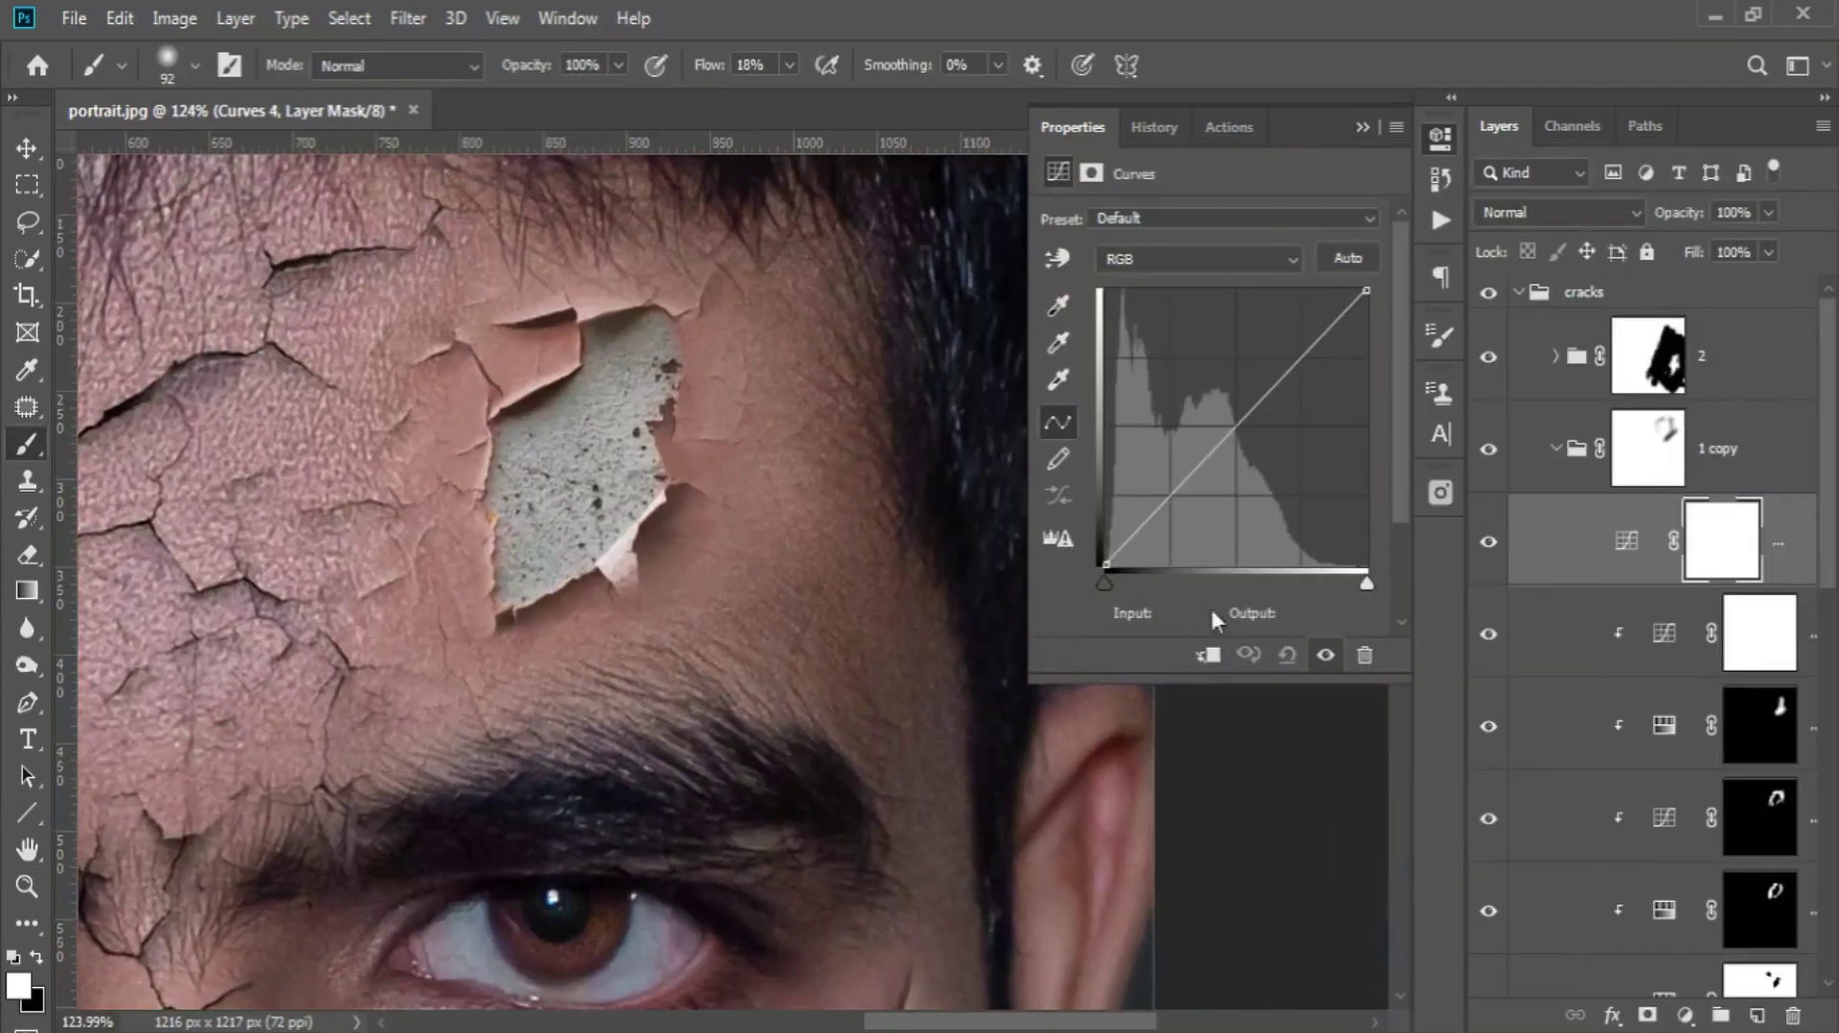
{"action": "left_click_drag", "start_coordinate": [1243, 419], "coordinate": [1244, 434]}
{"action": "double_click", "coordinate": [1814, 580]}
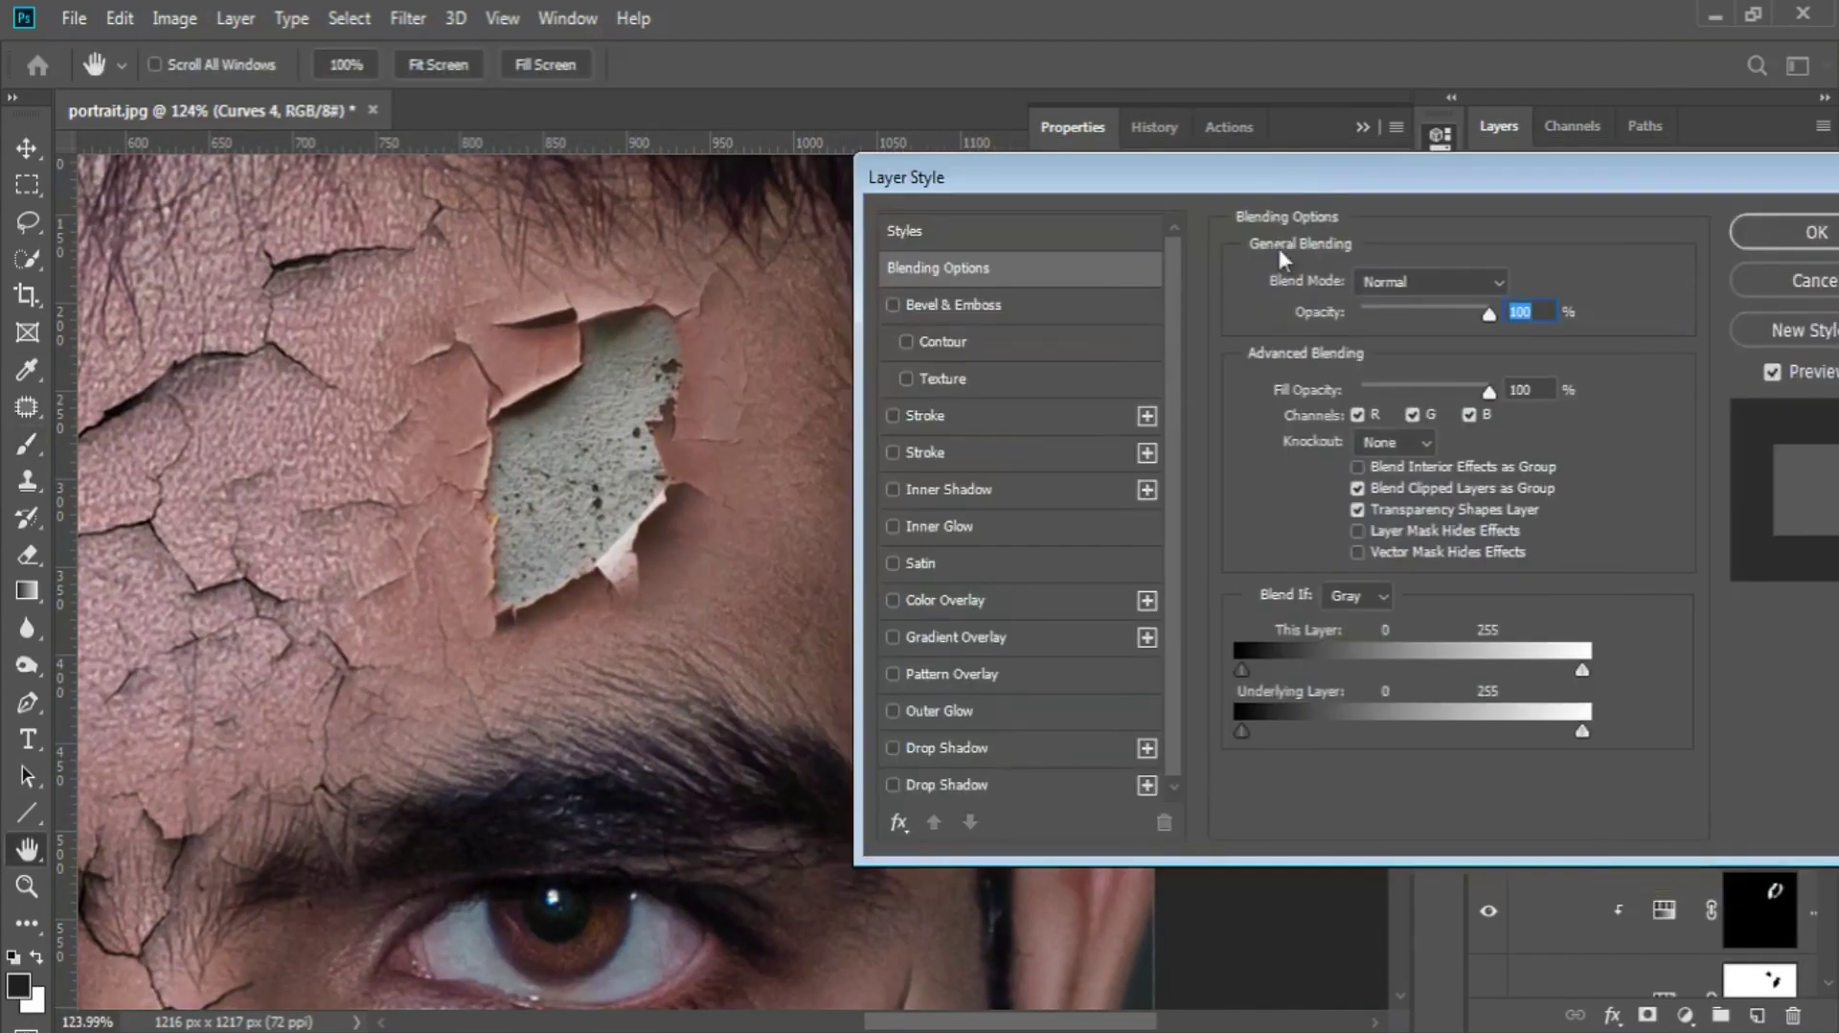
{"action": "left_click_drag", "start_coordinate": [1475, 730], "coordinate": [1403, 727]}
- Confirm the Curves 4 blending options and zoom out to view the whole face
{"action": "key", "text": "Return"}
{"action": "key", "text": "b"}
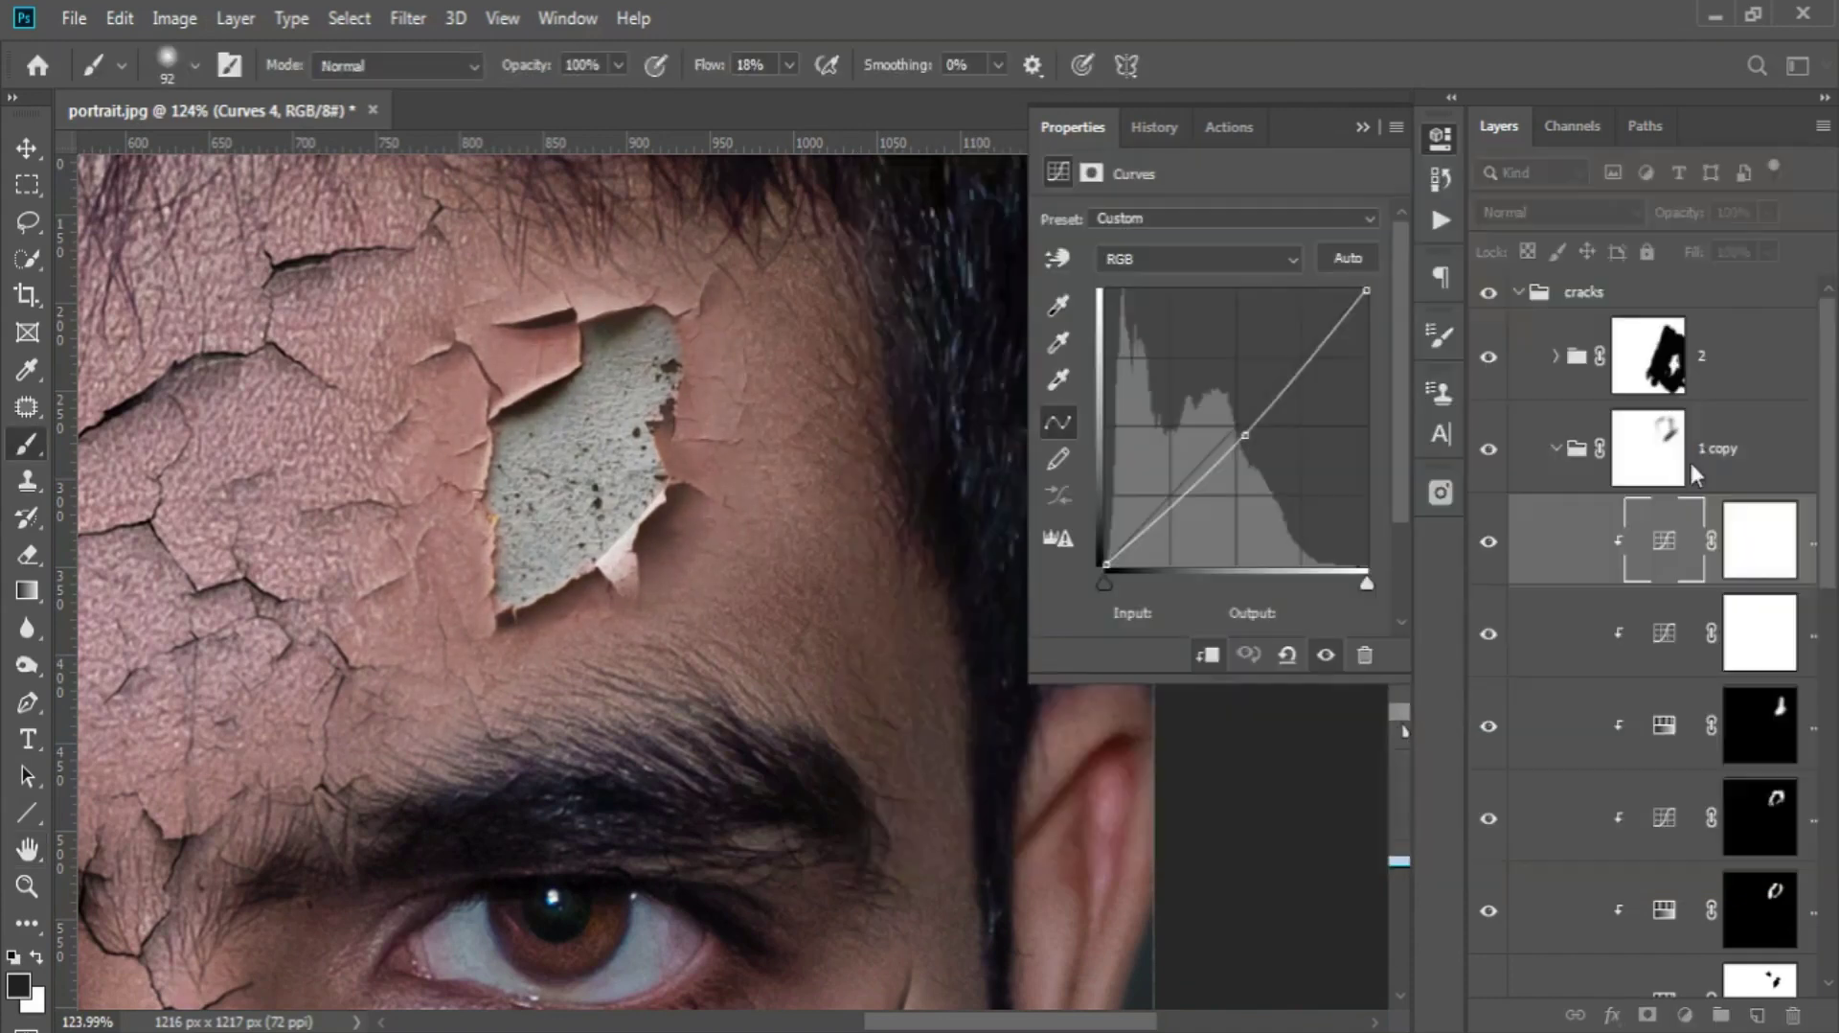
{"action": "key", "text": "ctrl+0"}
{"action": "scroll", "coordinate": [613, 479], "scroll_direction": "up", "scroll_amount": 3}
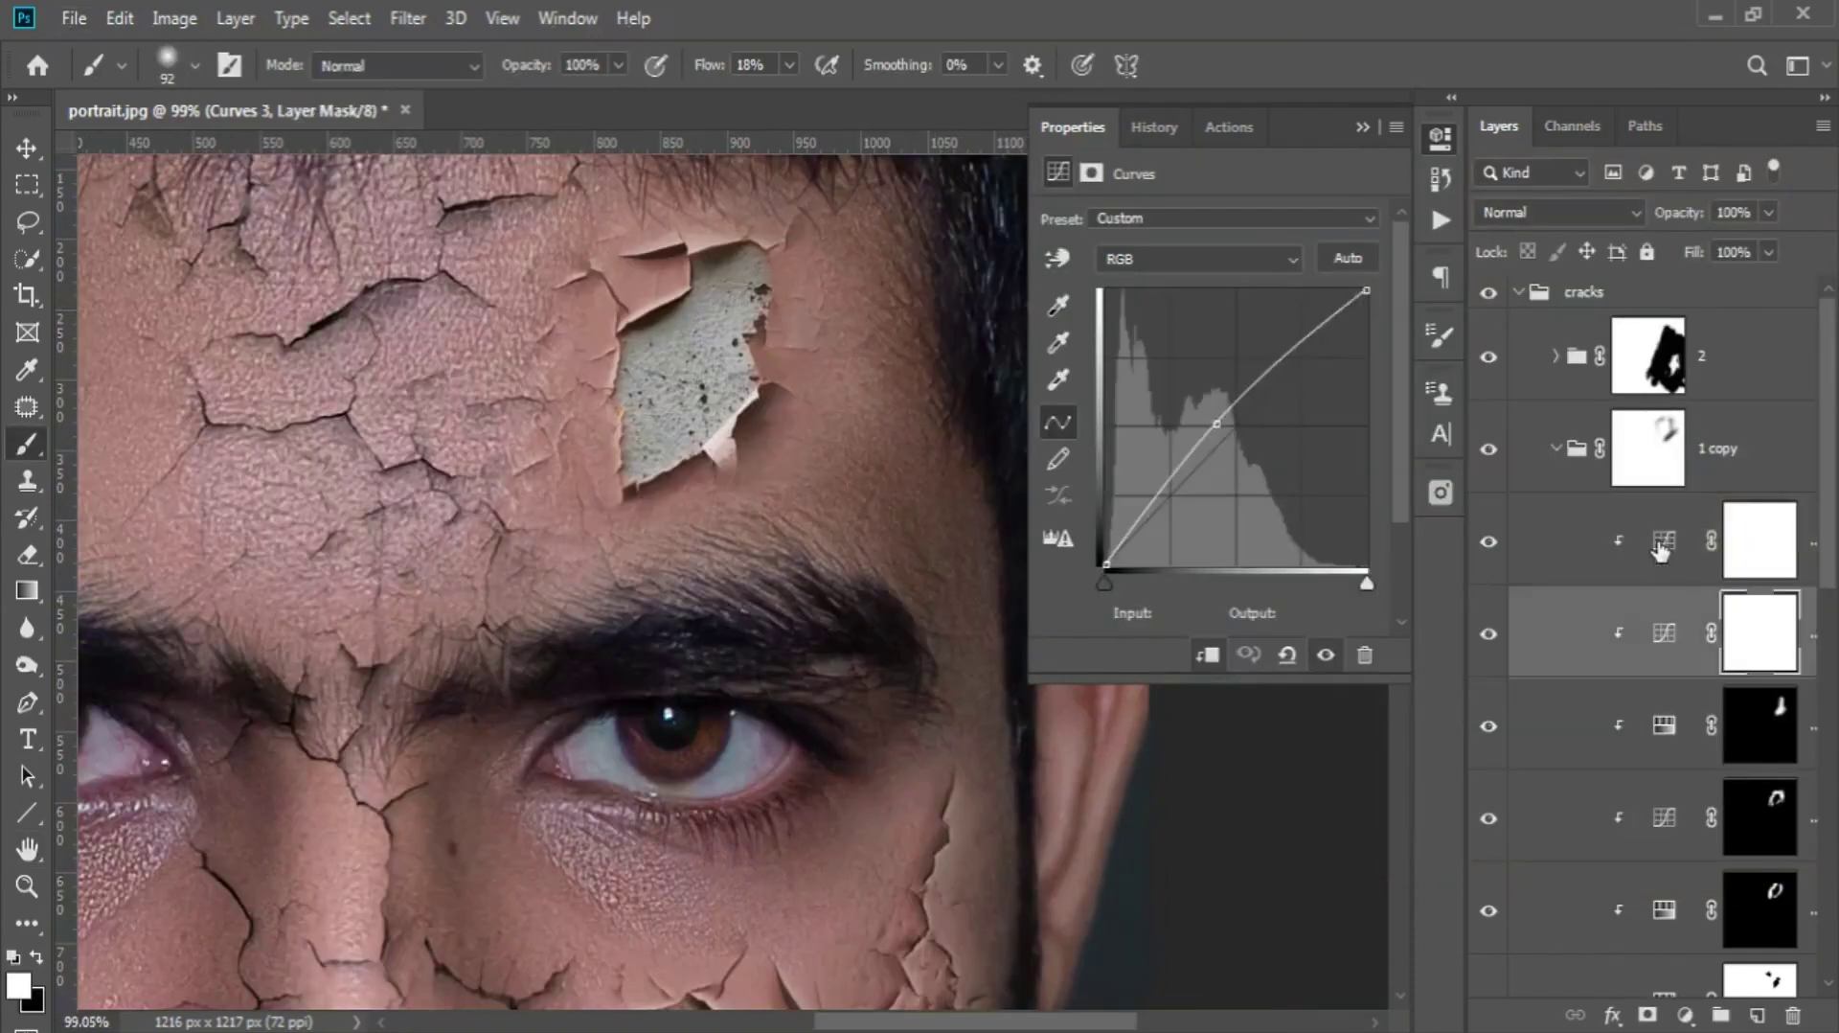
- Add a clipped Curves 5 raising midtones to input 114, output 148, with an inverted mask
{"action": "left_click", "coordinate": [1684, 1016]}
{"action": "left_click", "coordinate": [1667, 701]}
{"action": "left_click_drag", "start_coordinate": [1231, 445], "coordinate": [1233, 412]}
{"action": "left_click", "coordinate": [1208, 654]}
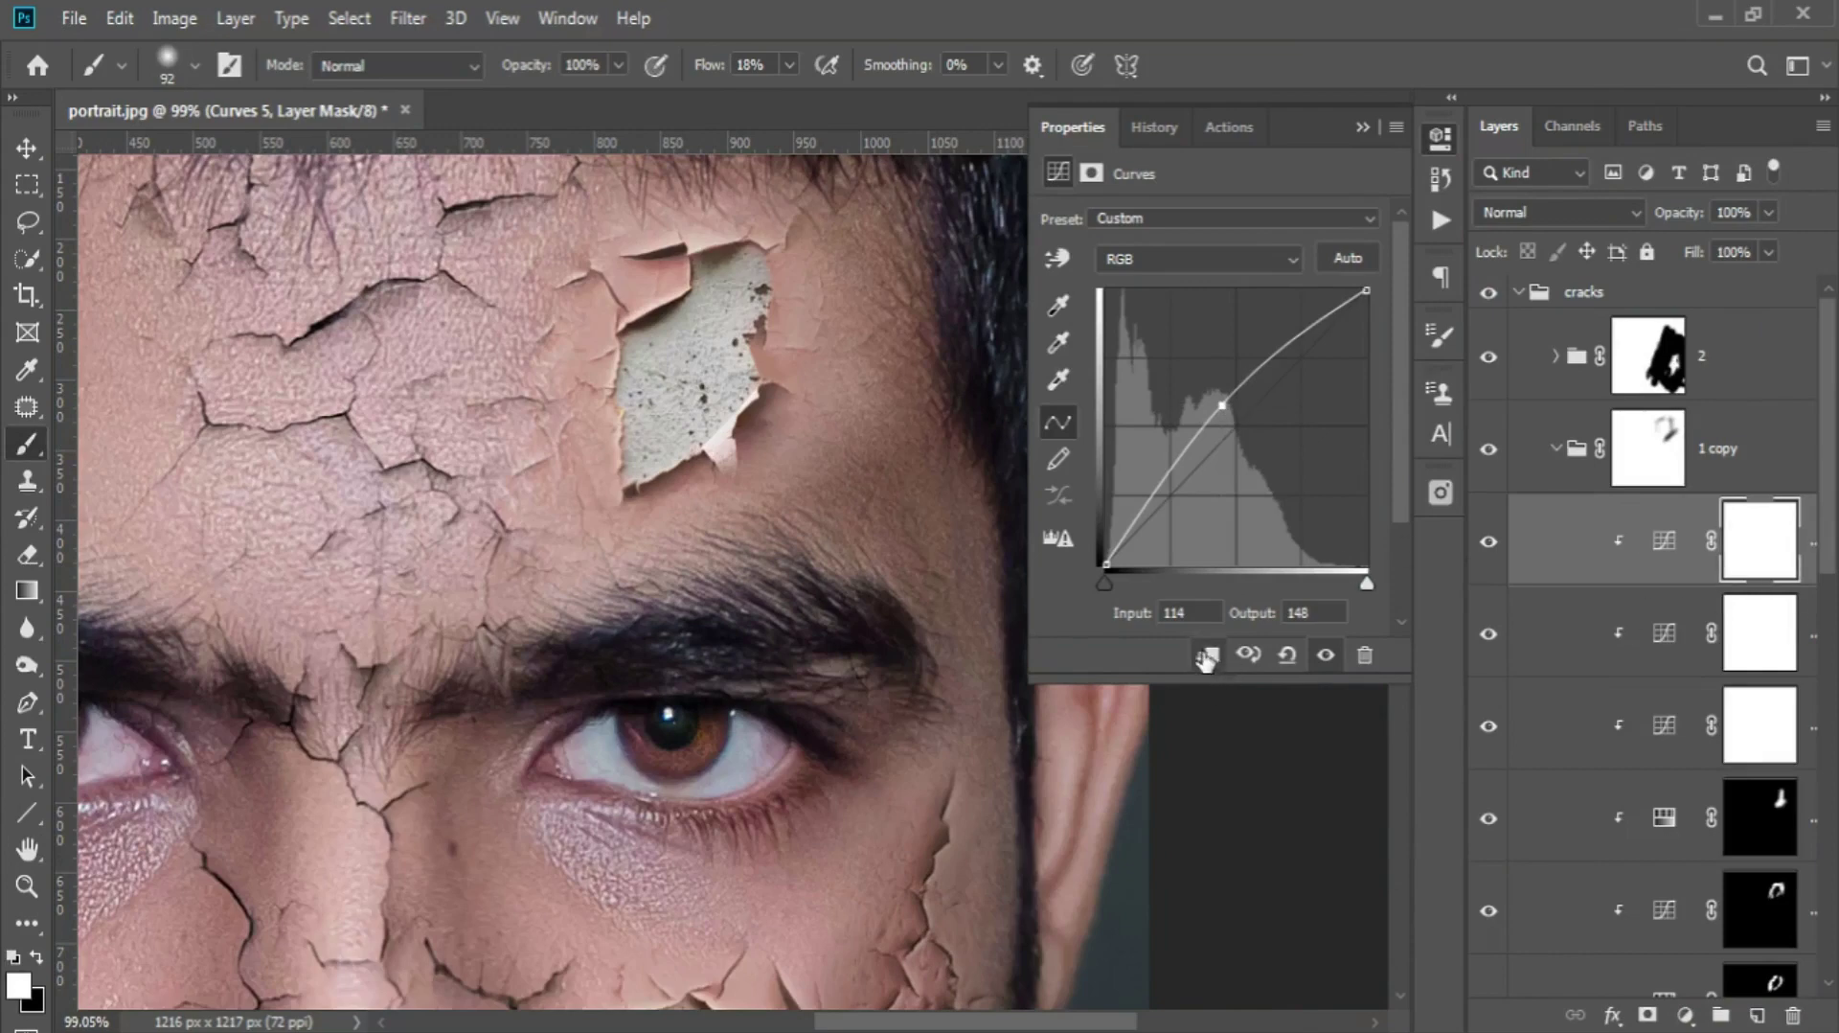
{"action": "key", "text": "ctrl+i"}
- Shrink the brush from 73 to 37 beside the forehead patch and start a new Curves 6 adjustment
{"action": "scroll", "coordinate": [569, 300], "scroll_direction": "up", "scroll_amount": 3}
{"action": "key", "text": "bracketleft"}
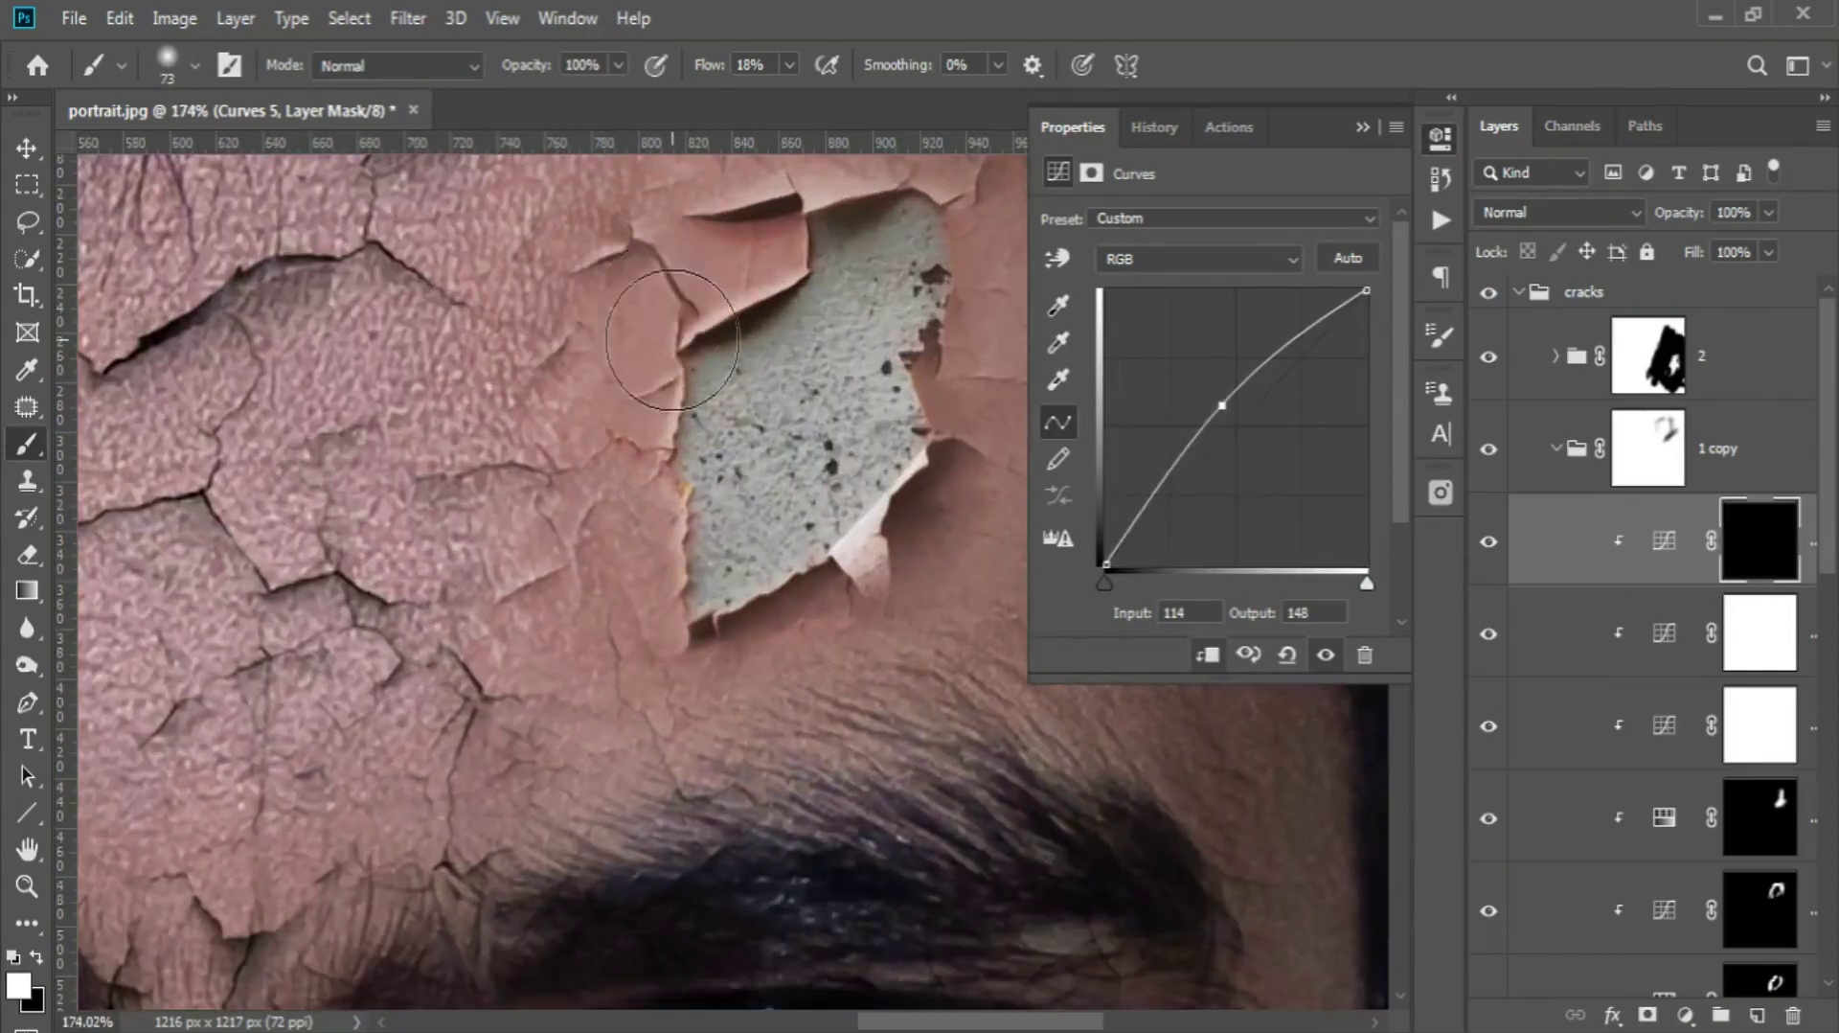
{"action": "scroll", "coordinate": [621, 488], "scroll_direction": "up", "scroll_amount": 2}
{"action": "scroll", "coordinate": [623, 431], "scroll_direction": "up", "scroll_amount": 2}
{"action": "key", "text": "bracketleft"}
{"action": "key", "text": "bracketleft"}
{"action": "key", "text": "bracketleft"}
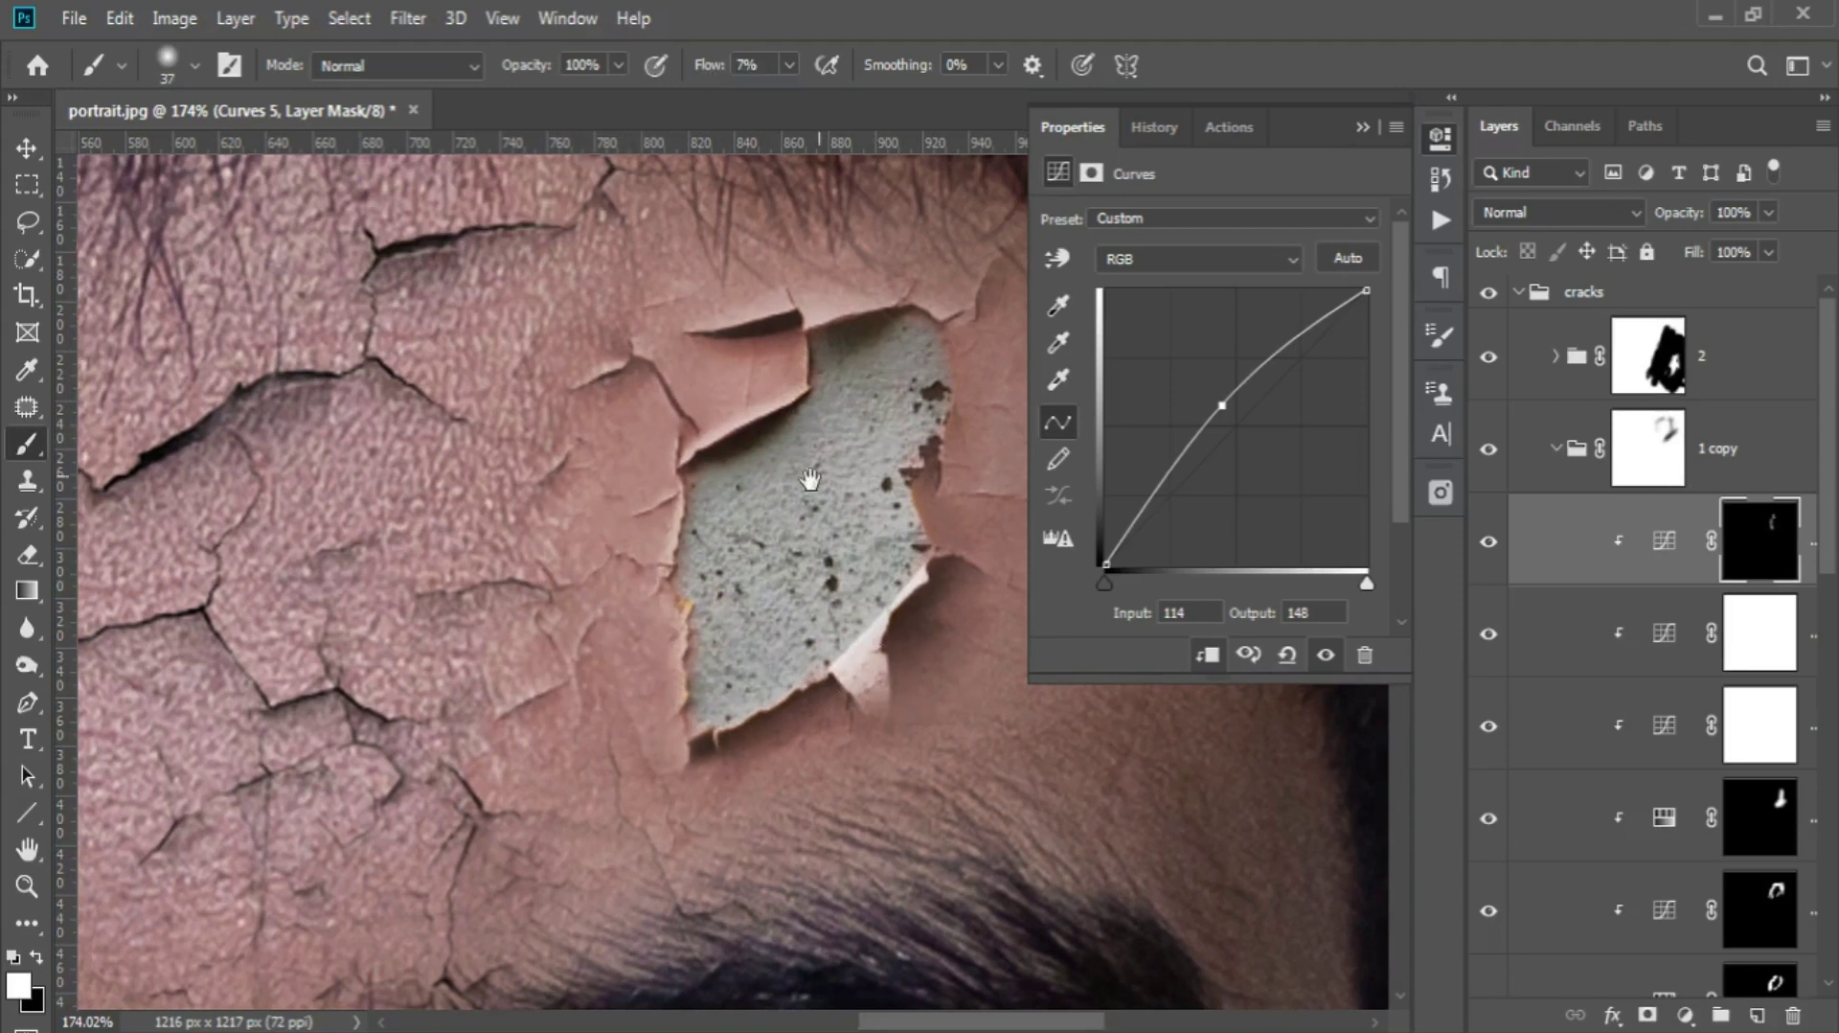
{"action": "scroll", "coordinate": [812, 480], "scroll_direction": "up", "scroll_amount": 4}
{"action": "scroll", "coordinate": [812, 480], "scroll_direction": "right", "scroll_amount": 5}
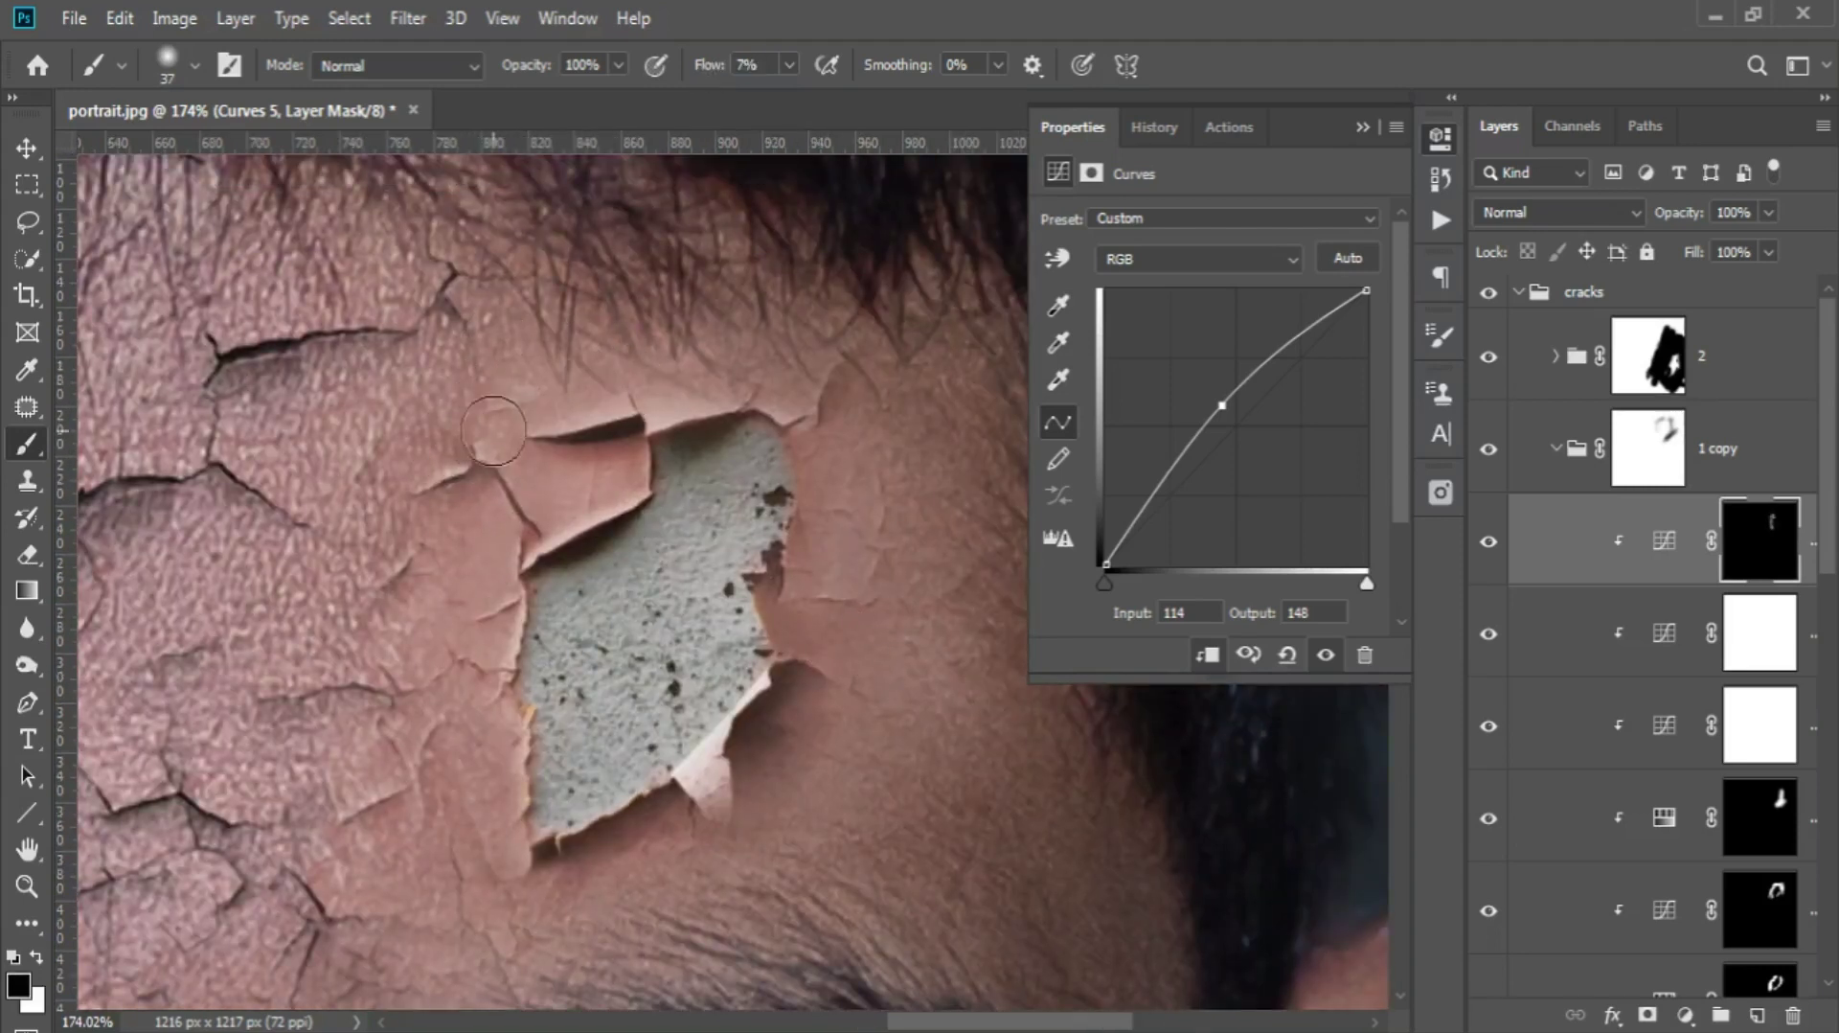
{"action": "scroll", "coordinate": [694, 737], "scroll_direction": "down", "scroll_amount": 5}
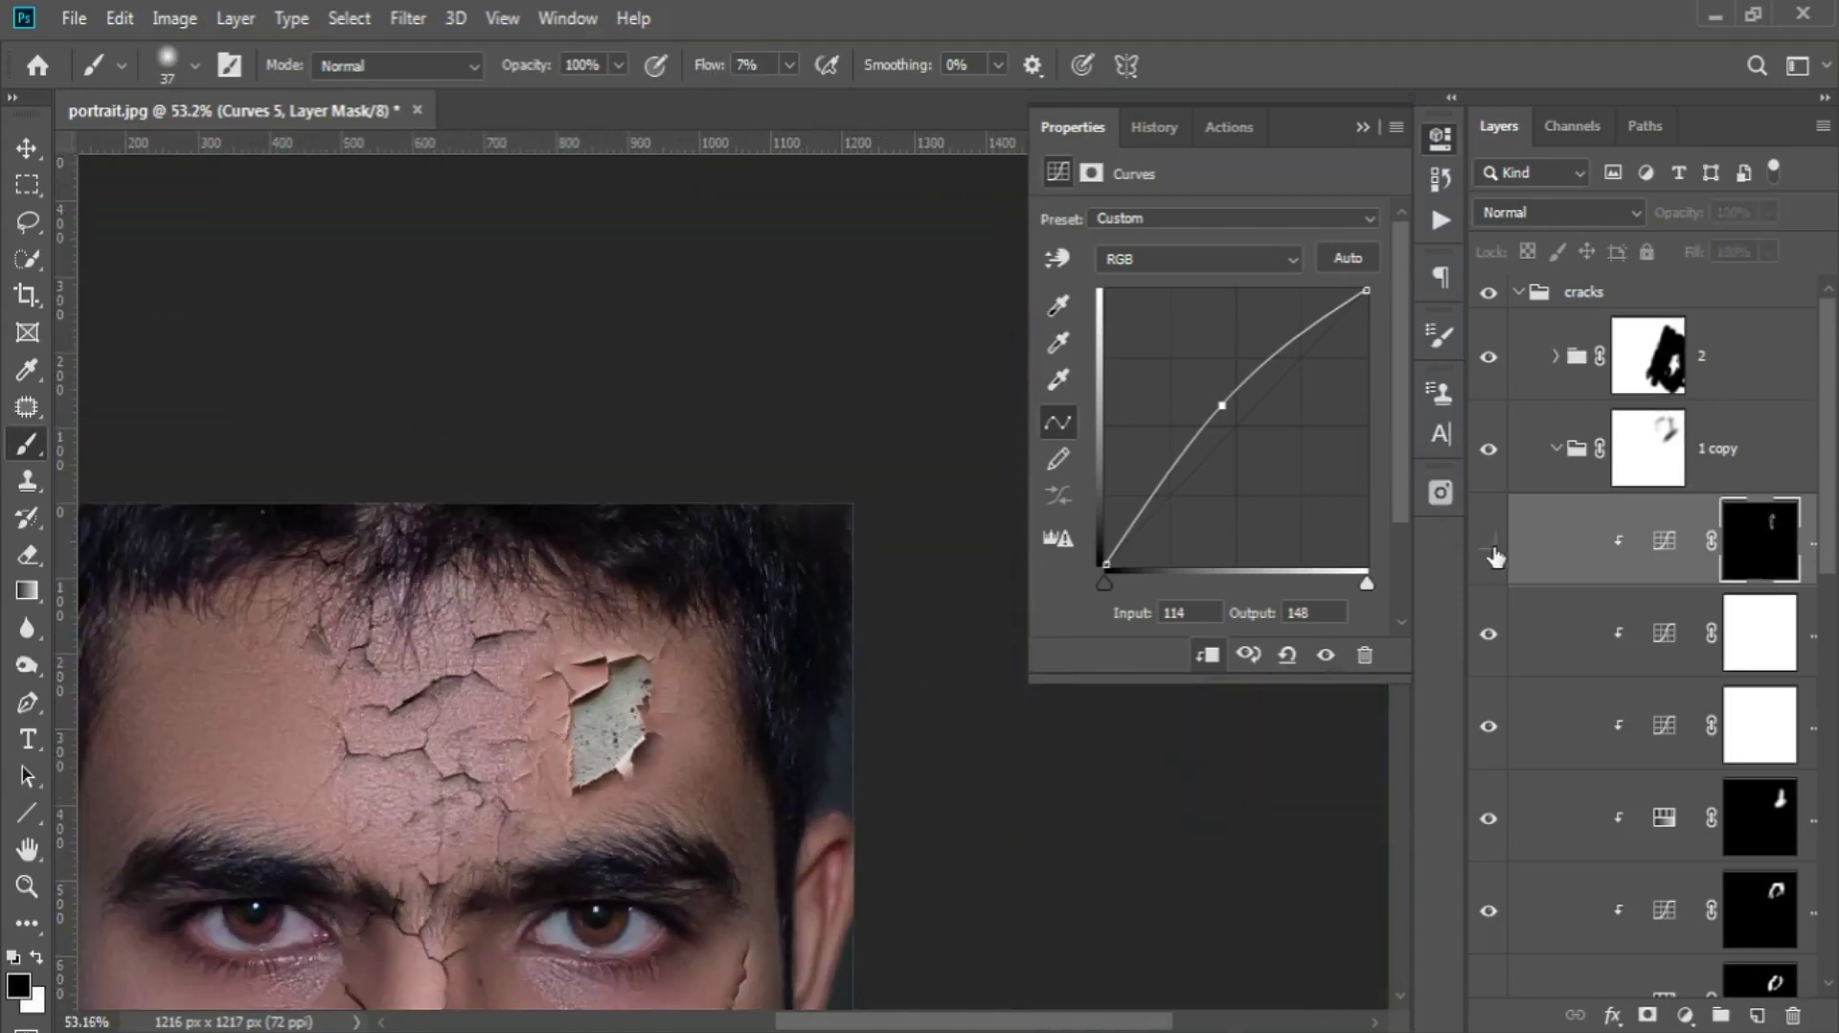
{"action": "scroll", "coordinate": [671, 671], "scroll_direction": "up", "scroll_amount": 4}
{"action": "left_click", "coordinate": [1685, 1014]}
- Add Curves 6, pull the midpoint down (input 143, output 119), and invert its mask to black
{"action": "left_click", "coordinate": [1714, 692]}
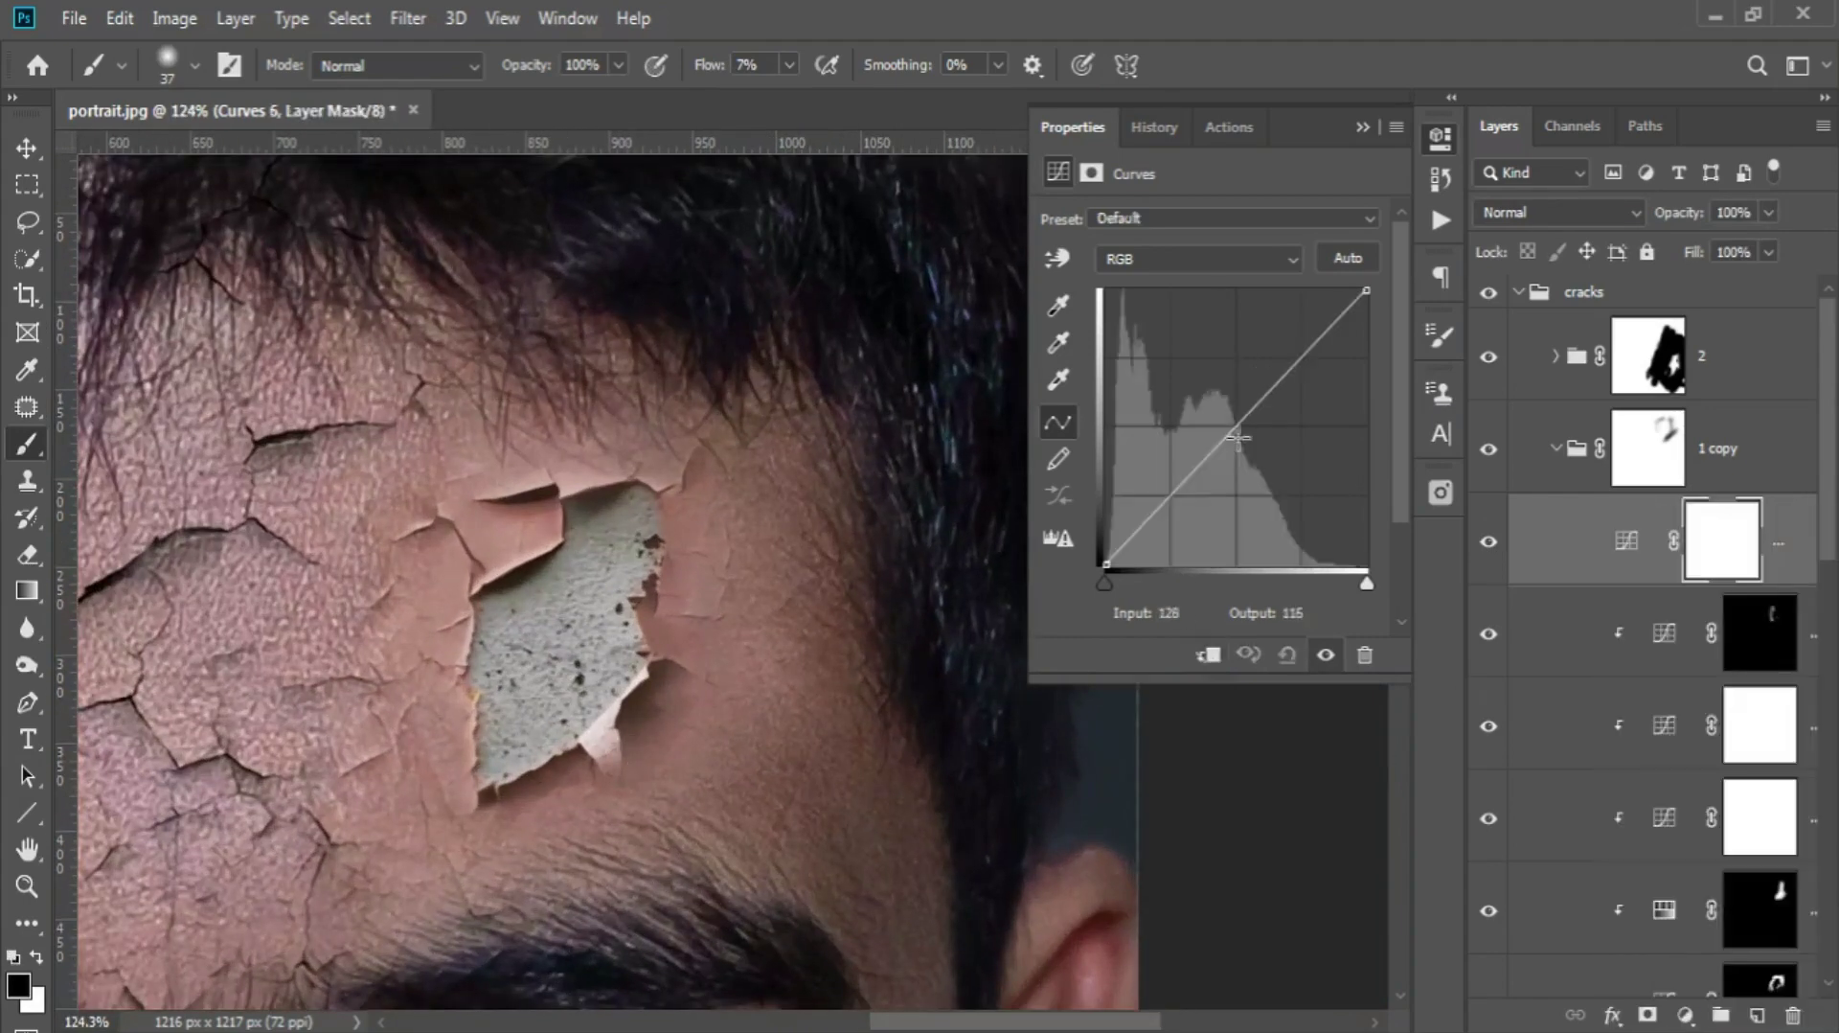
{"action": "left_click_drag", "start_coordinate": [1251, 411], "coordinate": [1251, 436]}
{"action": "key", "text": "ctrl+i"}
- Enlarge the brush and paint white on the mask beside the forehead's peeled patch
{"action": "scroll", "coordinate": [710, 591], "scroll_direction": "up", "scroll_amount": 2}
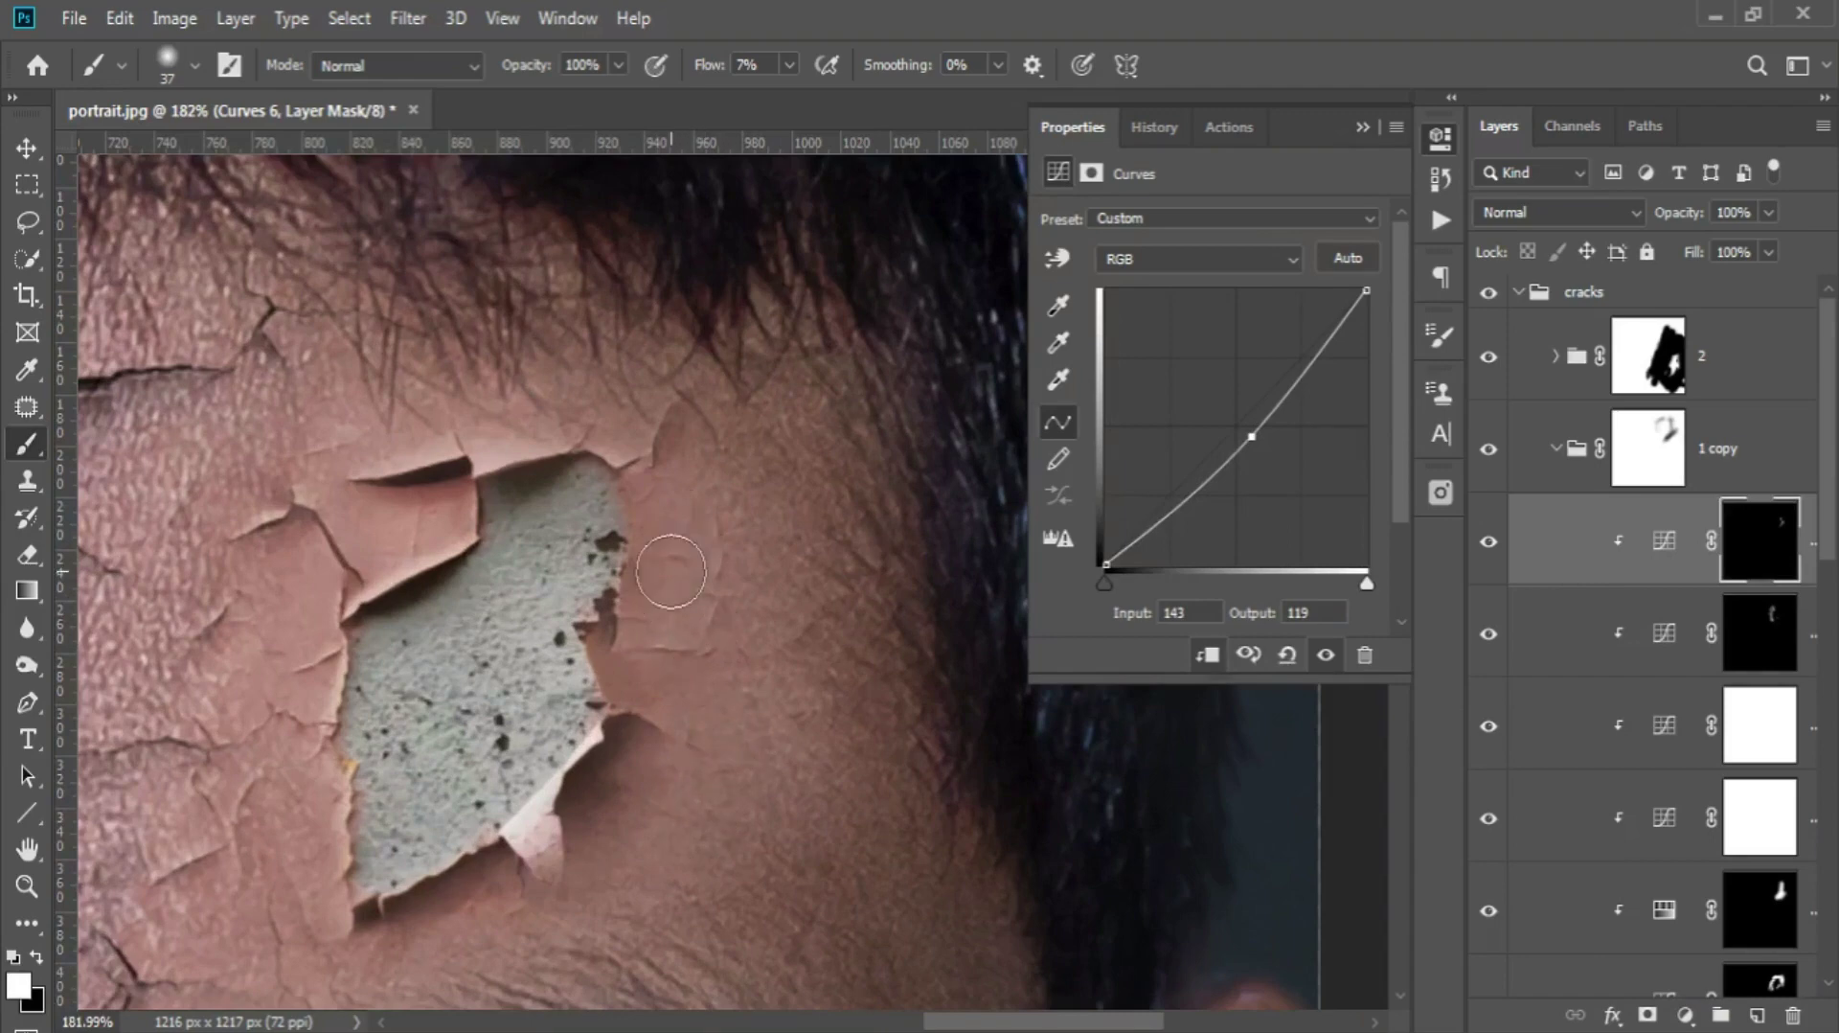
{"action": "scroll", "coordinate": [813, 792], "scroll_direction": "down", "scroll_amount": 5}
{"action": "scroll", "coordinate": [834, 787], "scroll_direction": "up", "scroll_amount": 4}
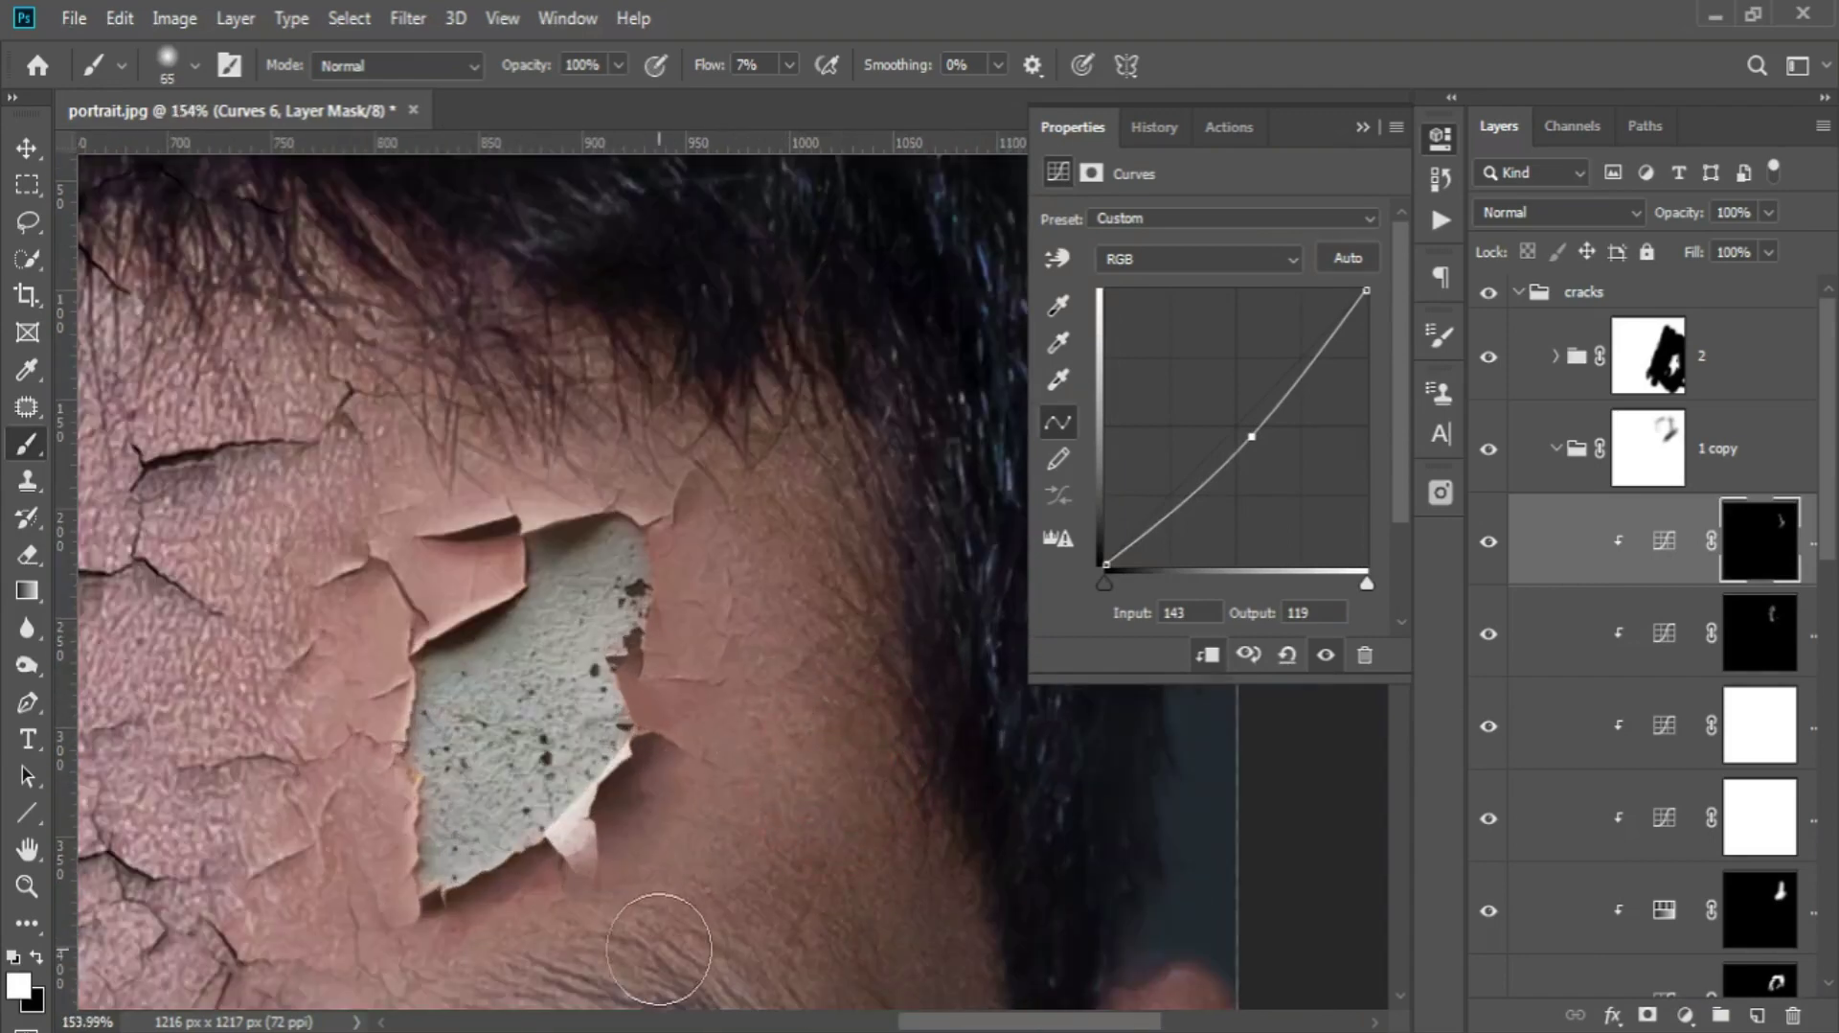
{"action": "scroll", "coordinate": [789, 770], "scroll_direction": "down", "scroll_amount": 3}
{"action": "key", "text": "bracketright"}
{"action": "key", "text": "bracketright"}
{"action": "key", "text": "bracketright"}
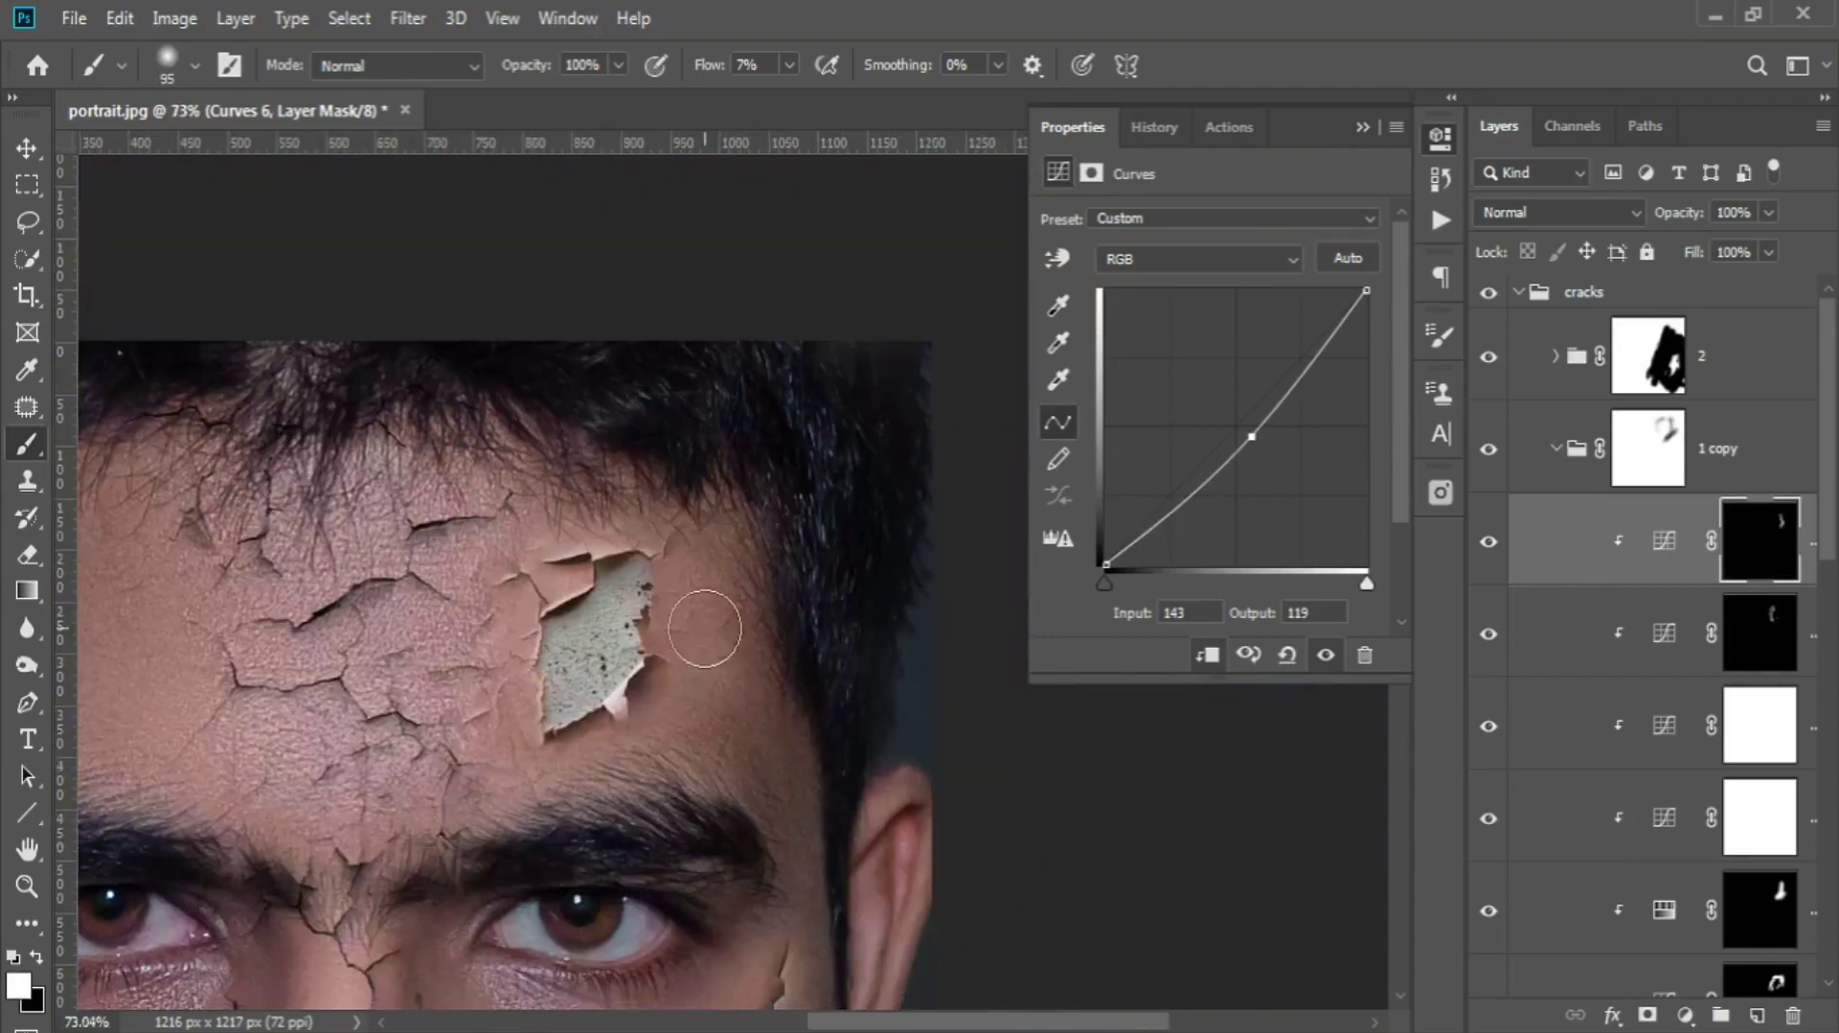
{"action": "scroll", "coordinate": [698, 632], "scroll_direction": "up", "scroll_amount": 1}
{"action": "scroll", "coordinate": [698, 644], "scroll_direction": "down", "scroll_amount": 2}
{"action": "scroll", "coordinate": [657, 624], "scroll_direction": "up", "scroll_amount": 1}
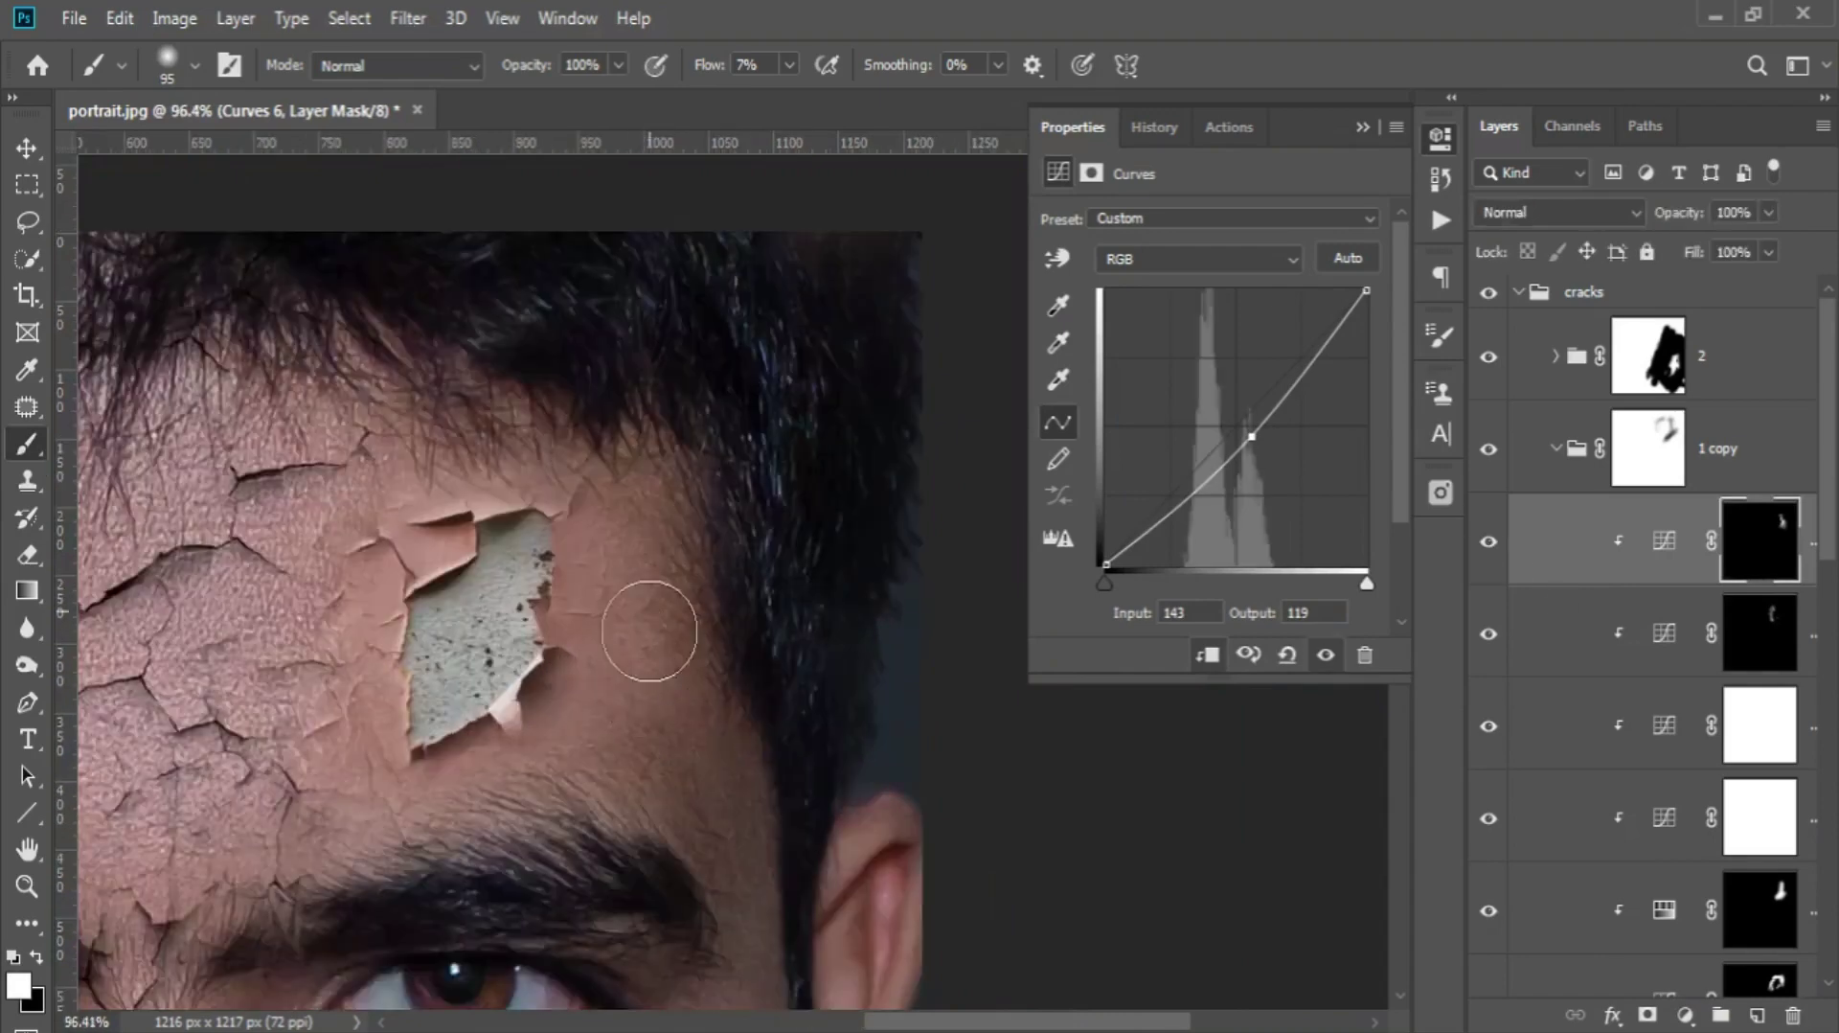
{"action": "scroll", "coordinate": [657, 624], "scroll_direction": "down", "scroll_amount": 2}
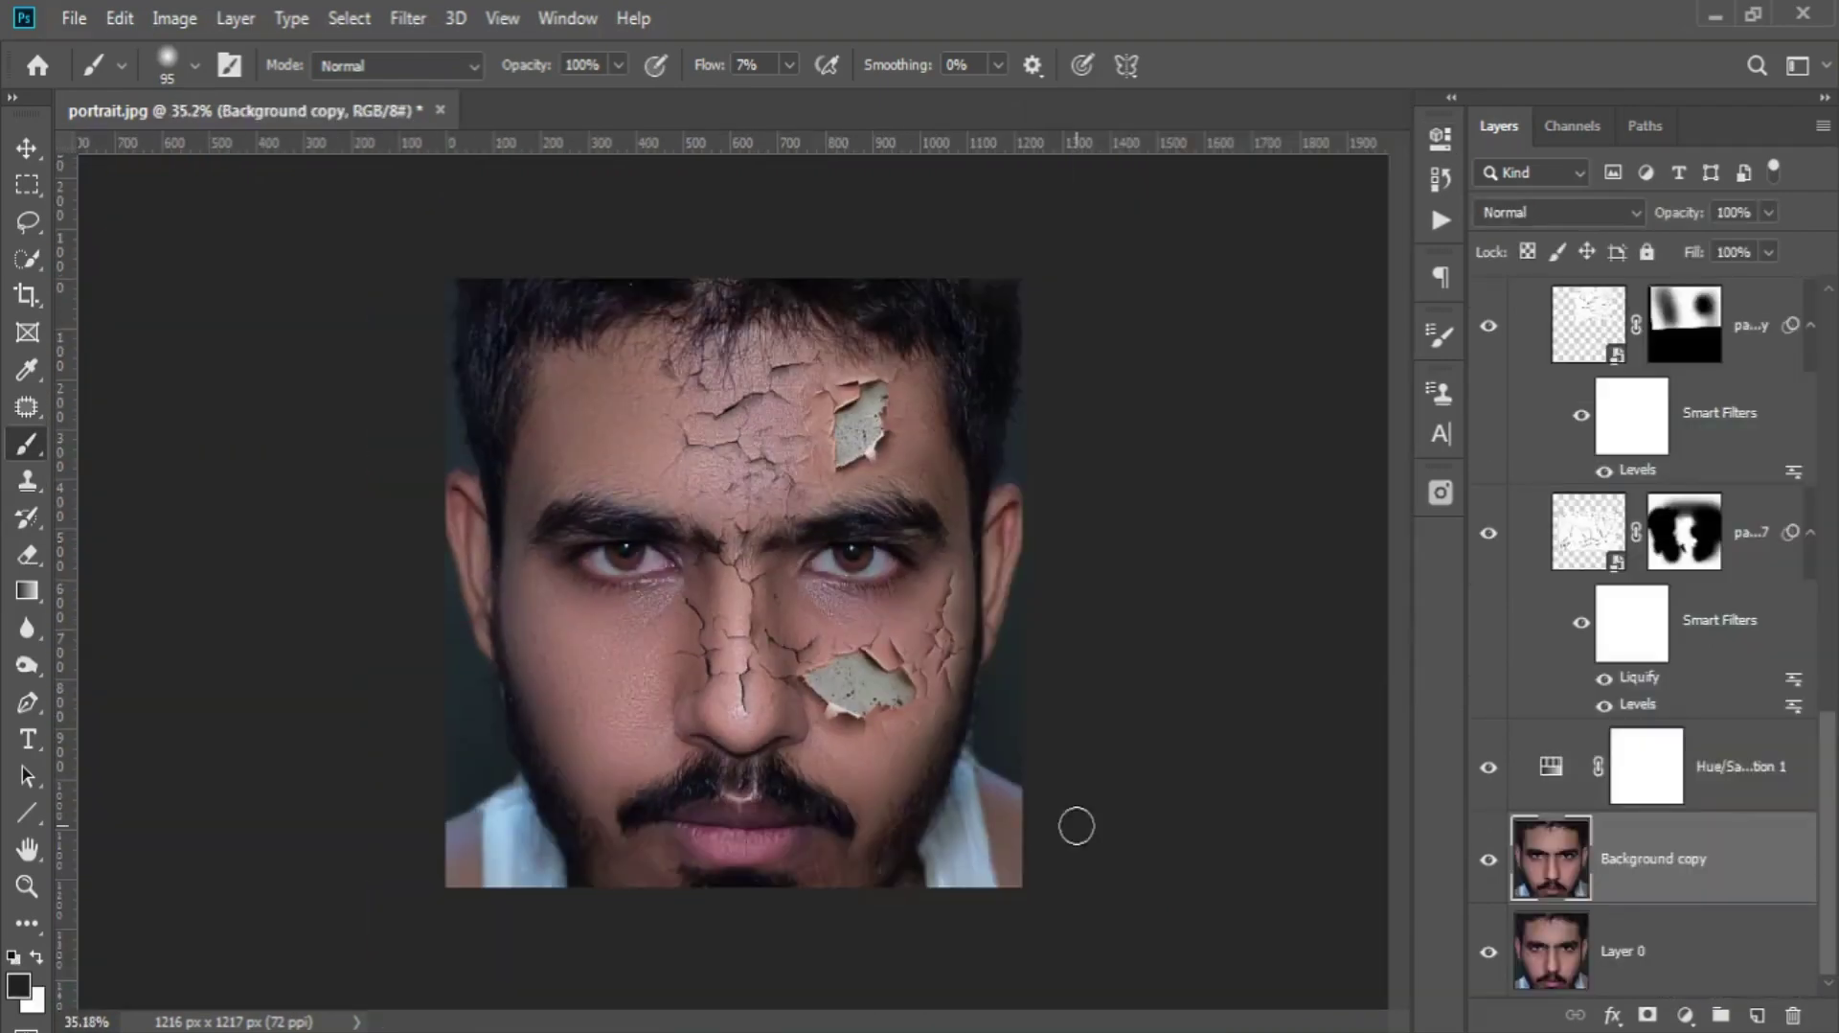
{"action": "scroll", "coordinate": [795, 632], "scroll_direction": "up", "scroll_amount": 2}
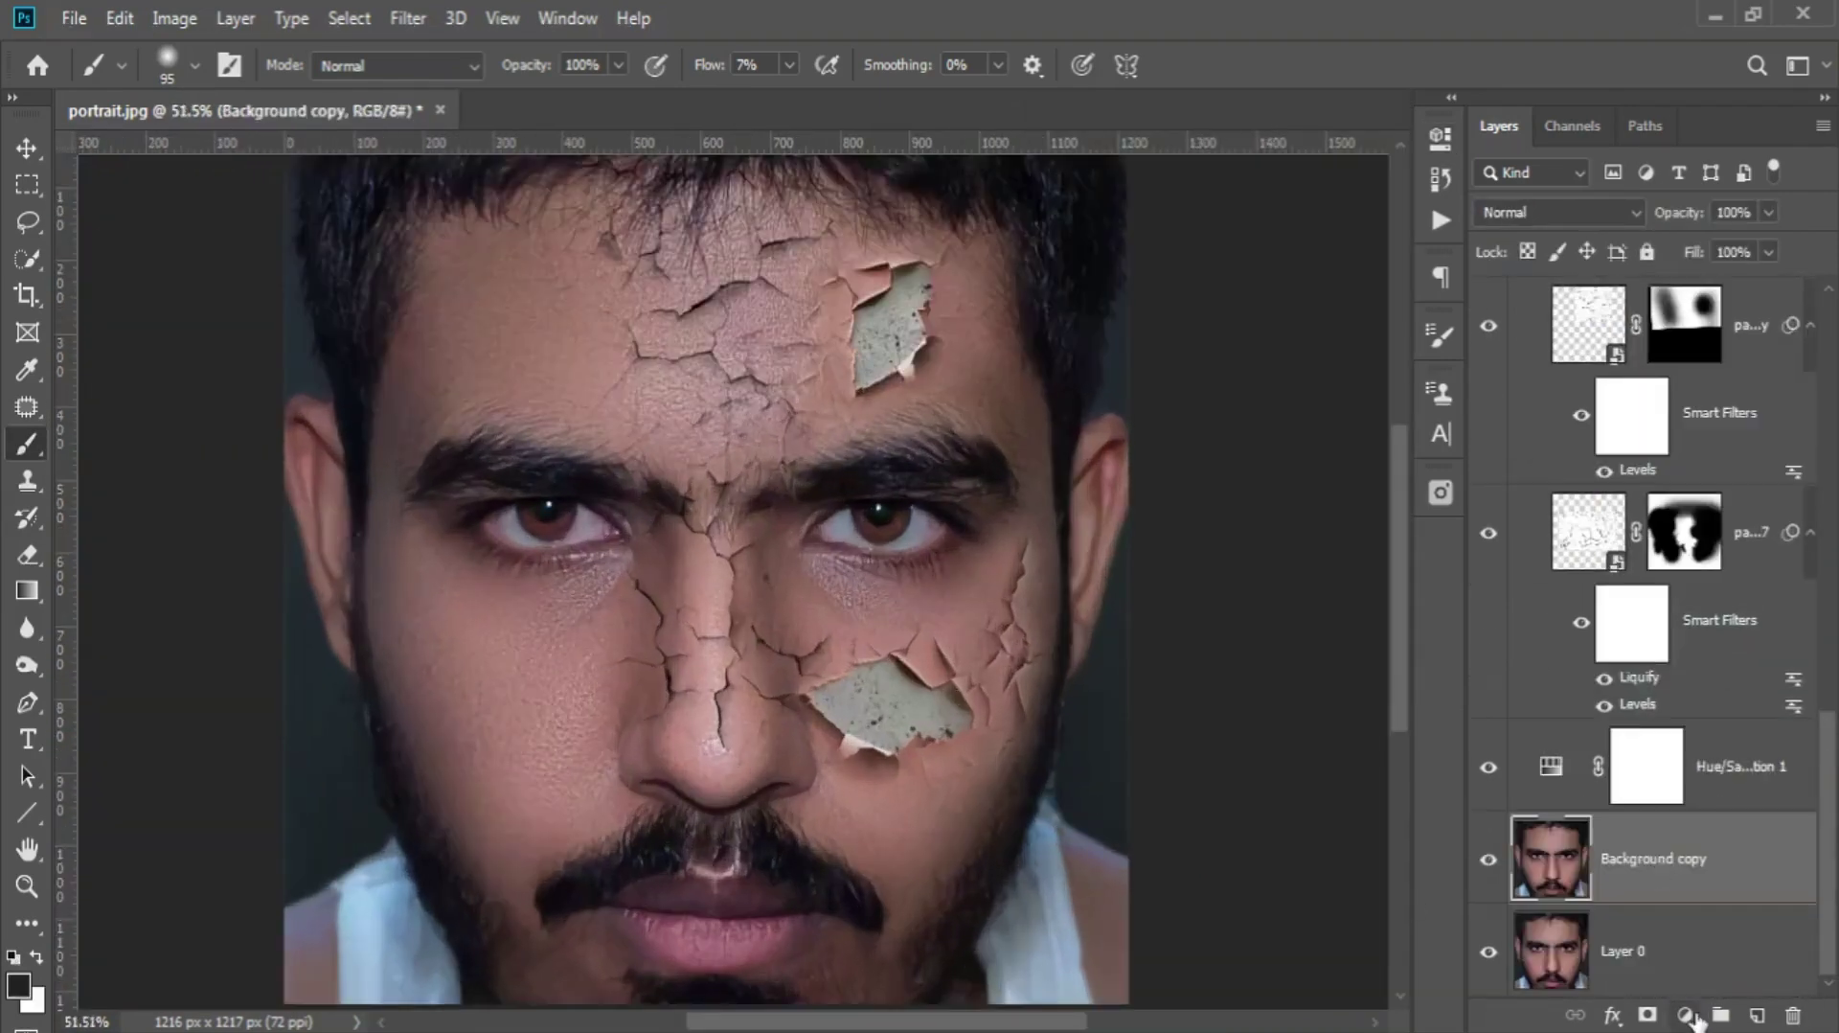
- Add Curves 7 above Background copy, limit it to brighter tones with Blend If, and select Red
{"action": "left_click", "coordinate": [1688, 1016]}
{"action": "left_click", "coordinate": [1671, 650]}
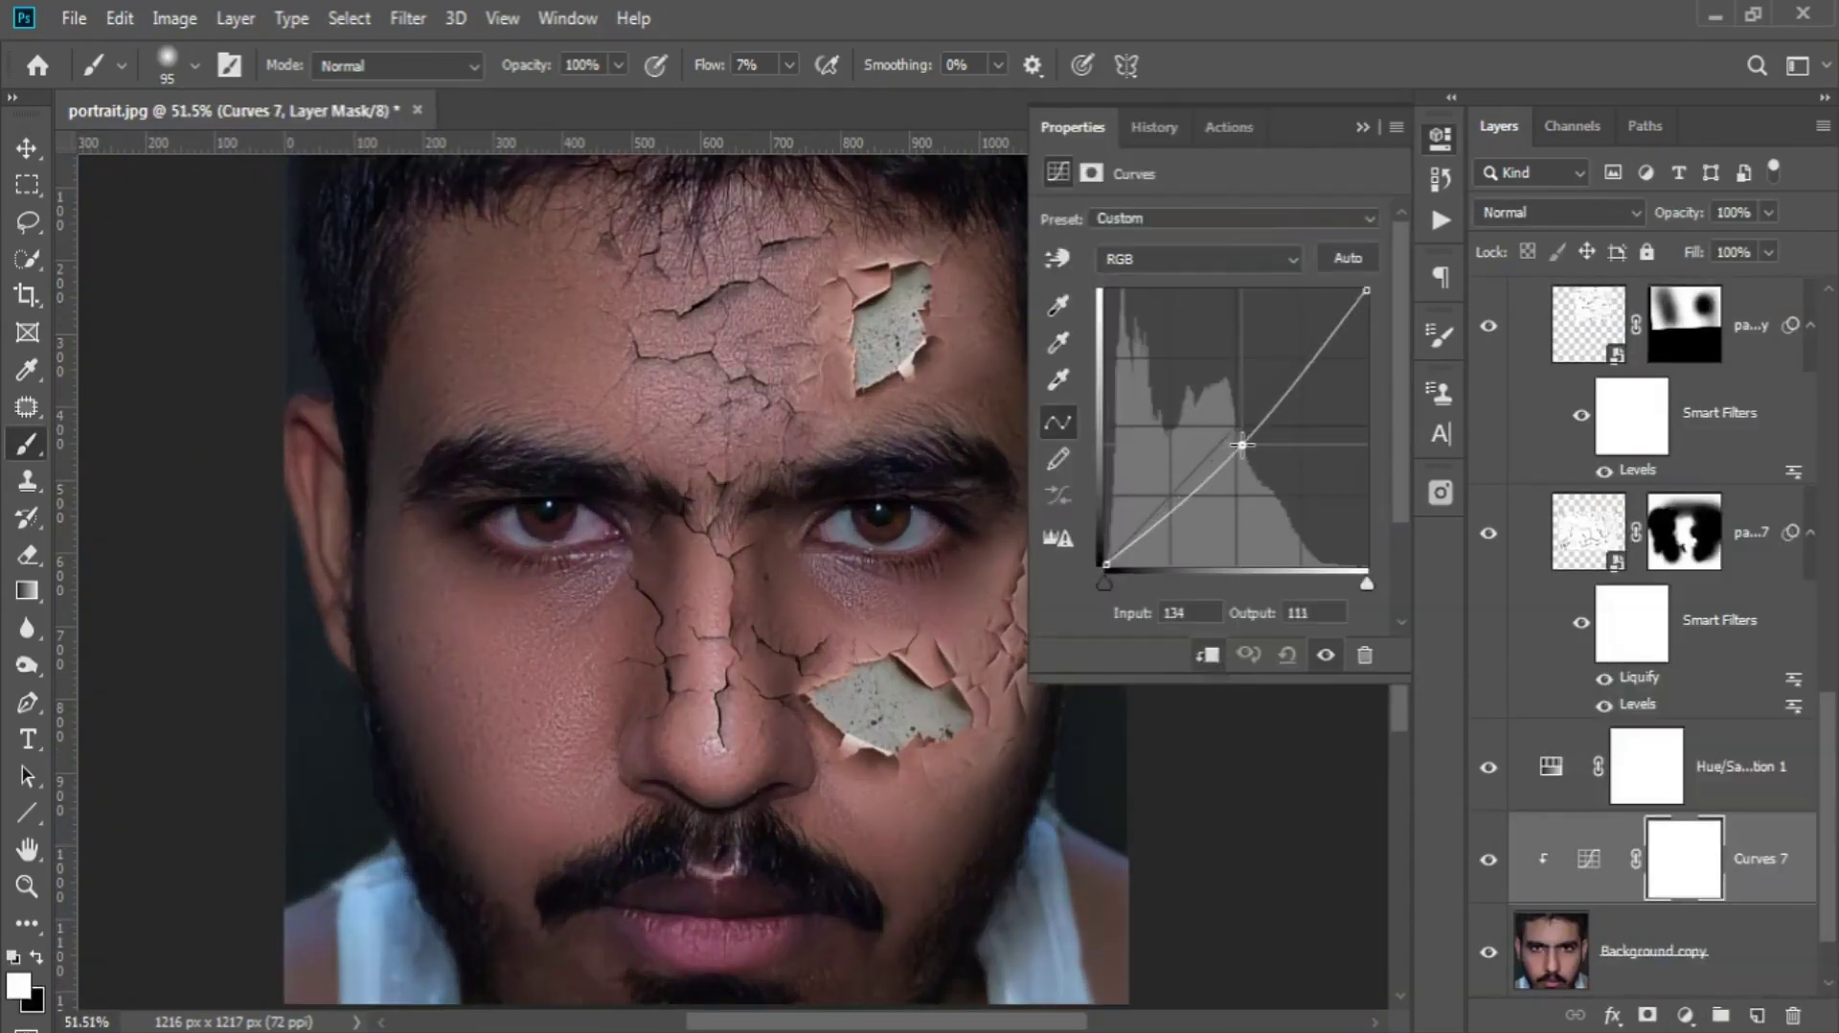
{"action": "left_click_drag", "start_coordinate": [1271, 774], "coordinate": [1429, 765]}
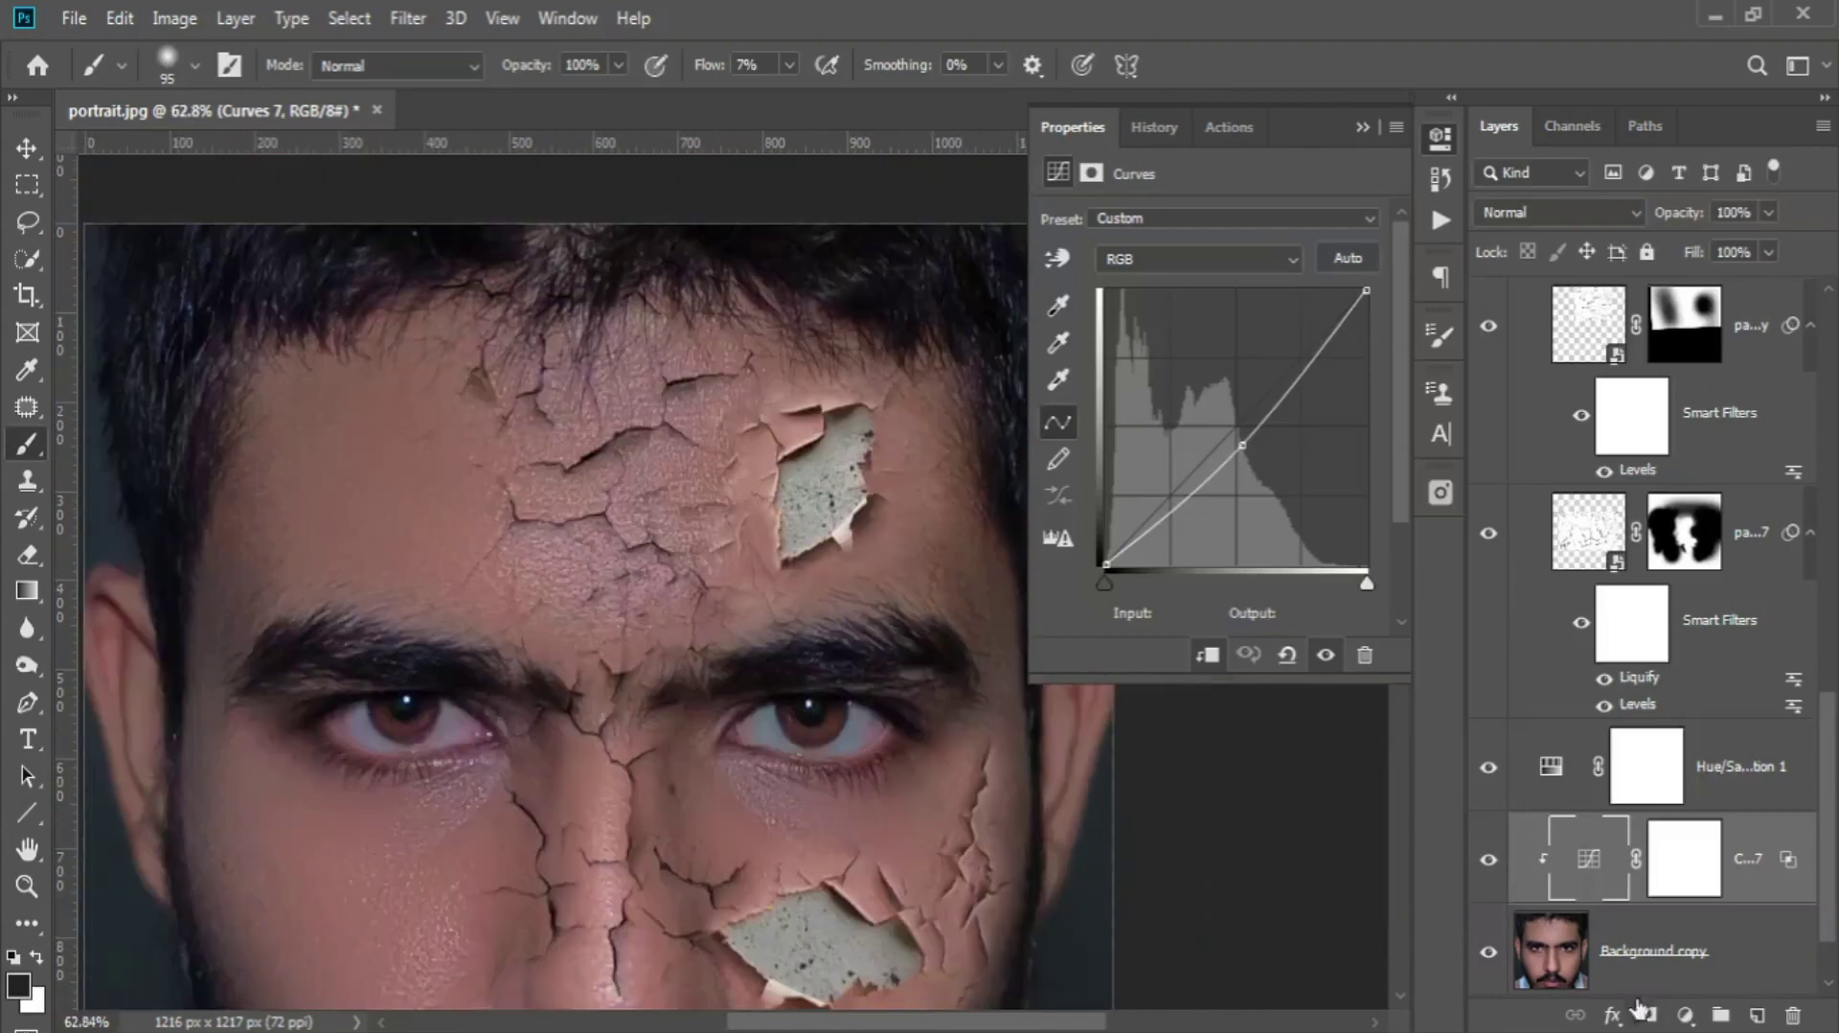
{"action": "left_click", "coordinate": [1489, 859]}
{"action": "left_click", "coordinate": [1489, 859]}
{"action": "left_click", "coordinate": [1492, 862]}
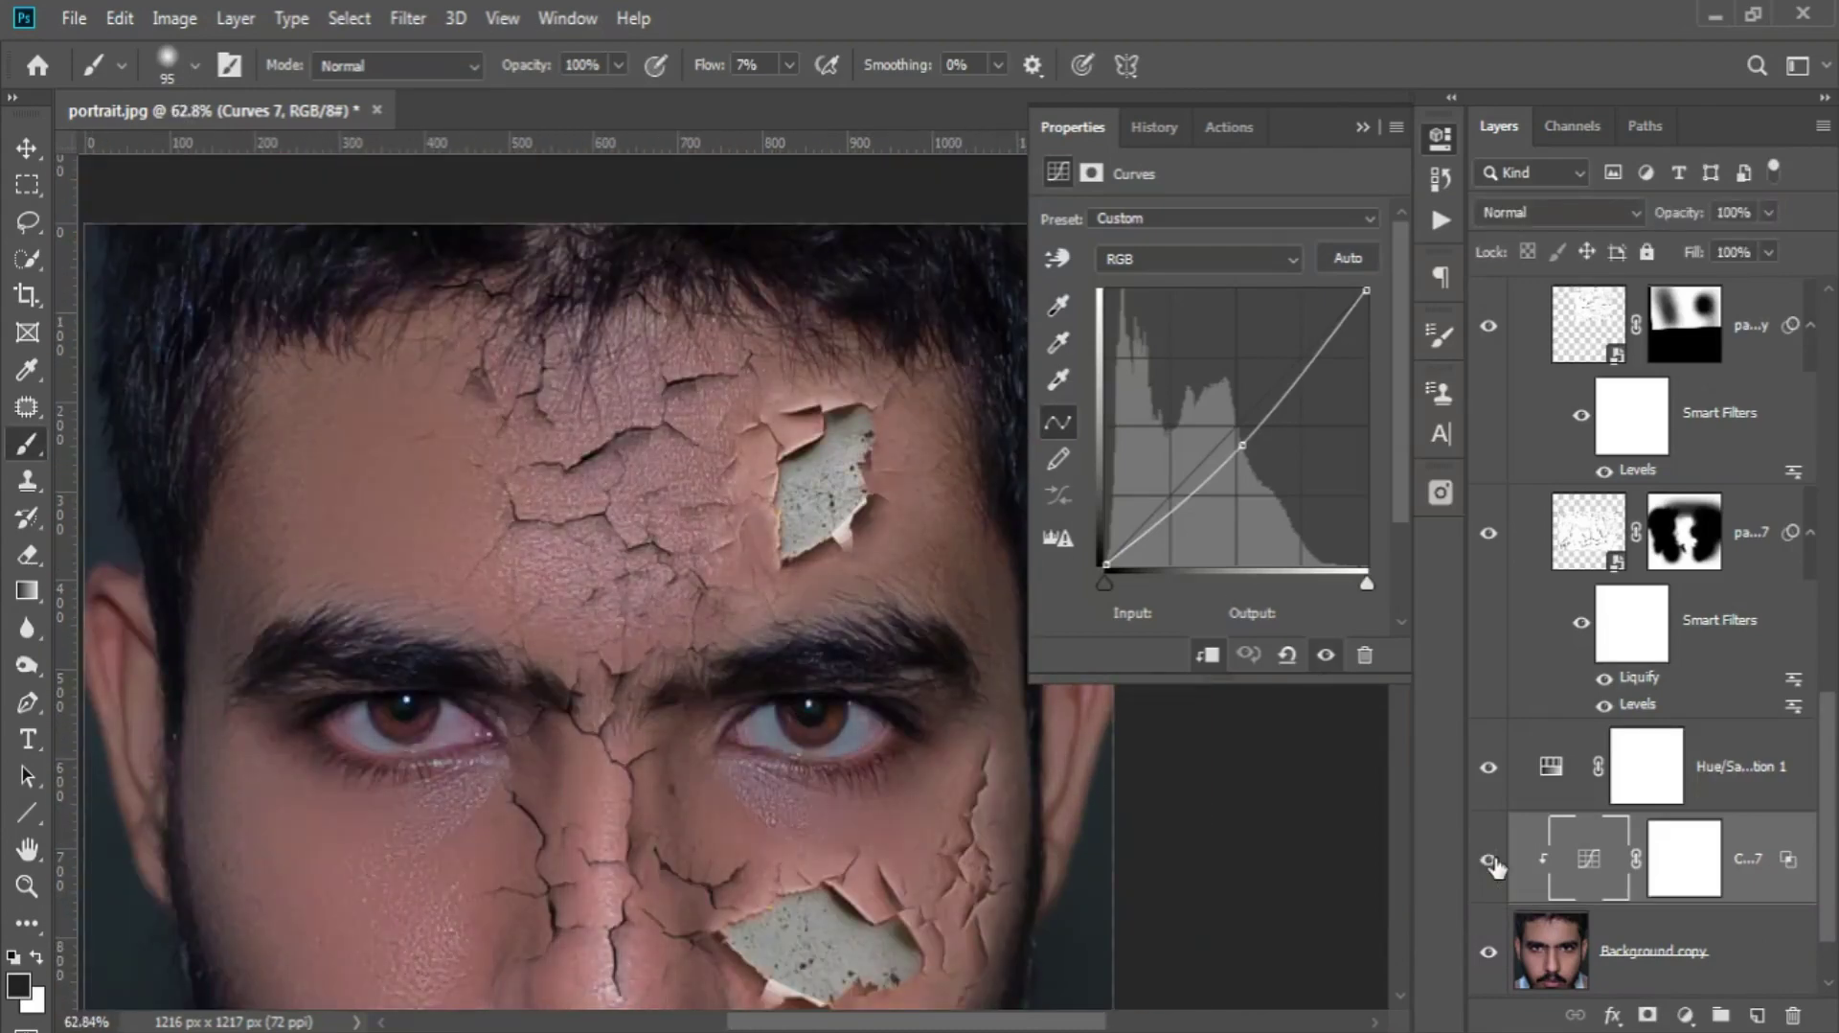
{"action": "left_click", "coordinate": [1178, 271]}
{"action": "left_click", "coordinate": [1188, 287]}
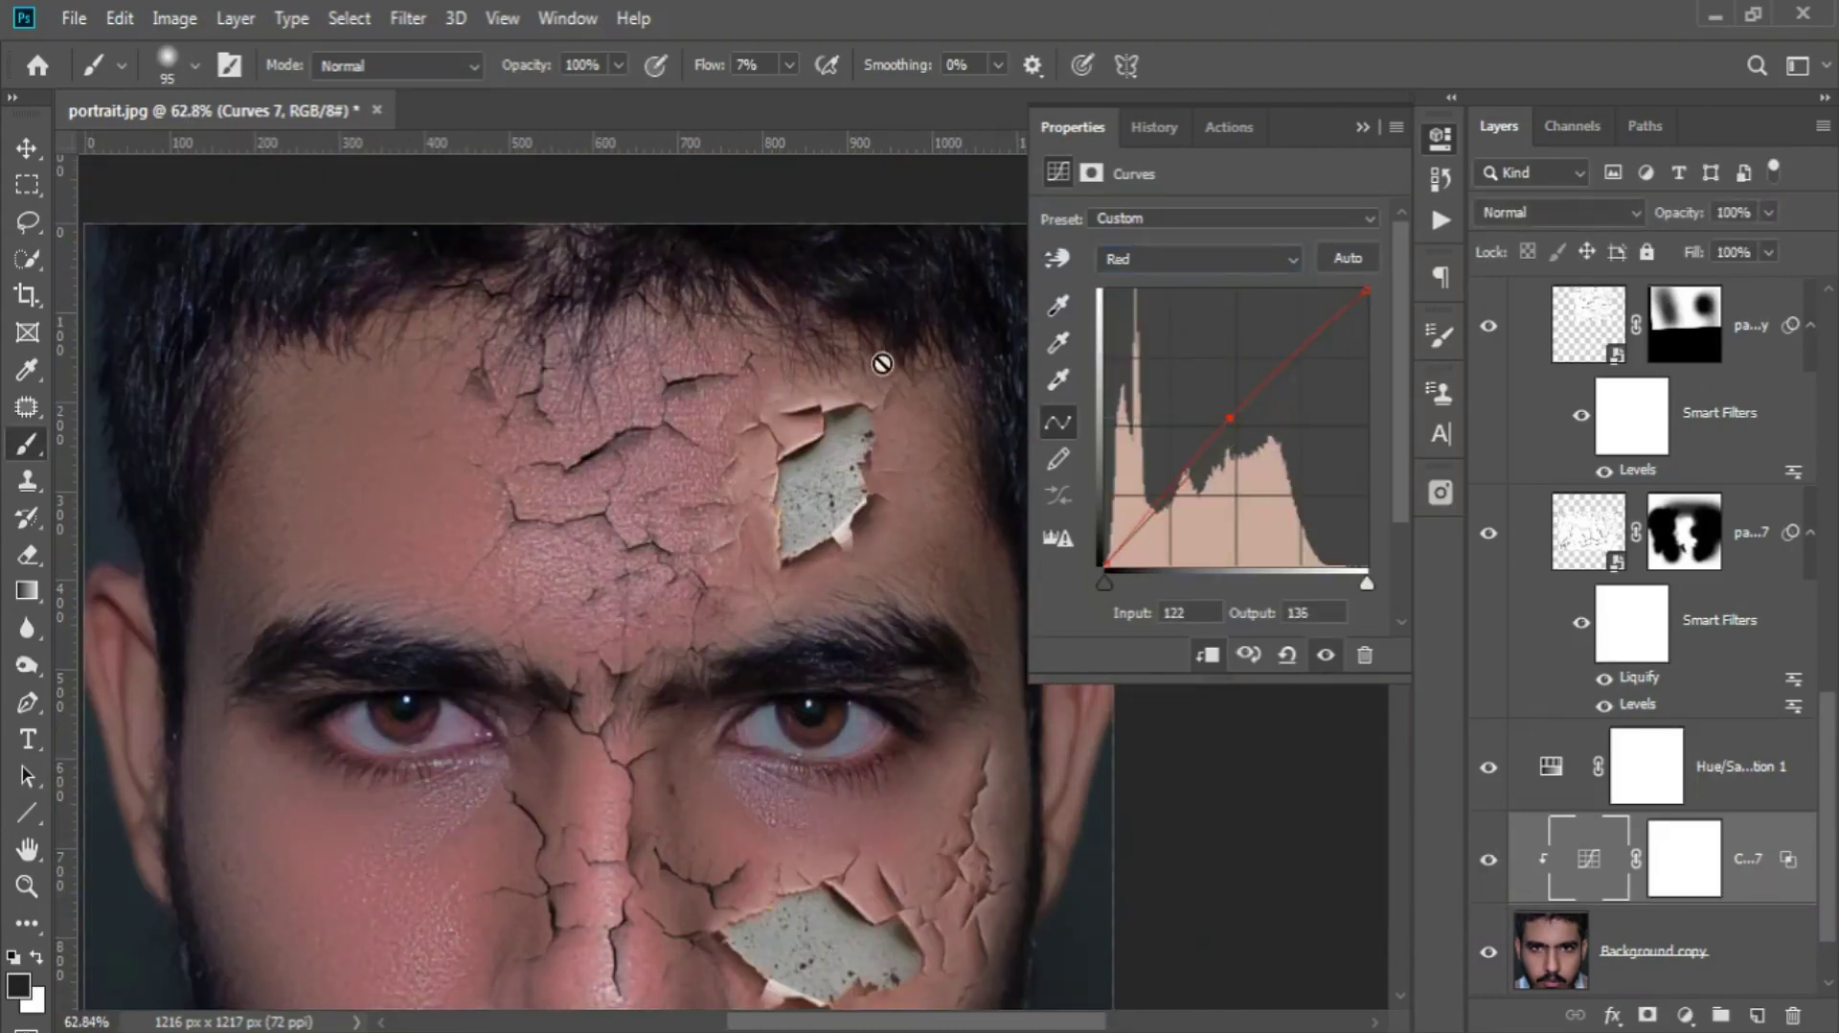
{"action": "scroll", "coordinate": [881, 363], "scroll_direction": "up", "scroll_amount": 2}
- Invert the Curves 7 mask to black and paint the effect back onto the upper forehead
{"action": "left_click", "coordinate": [1489, 859]}
{"action": "left_click", "coordinate": [1489, 859]}
{"action": "left_click", "coordinate": [1691, 877]}
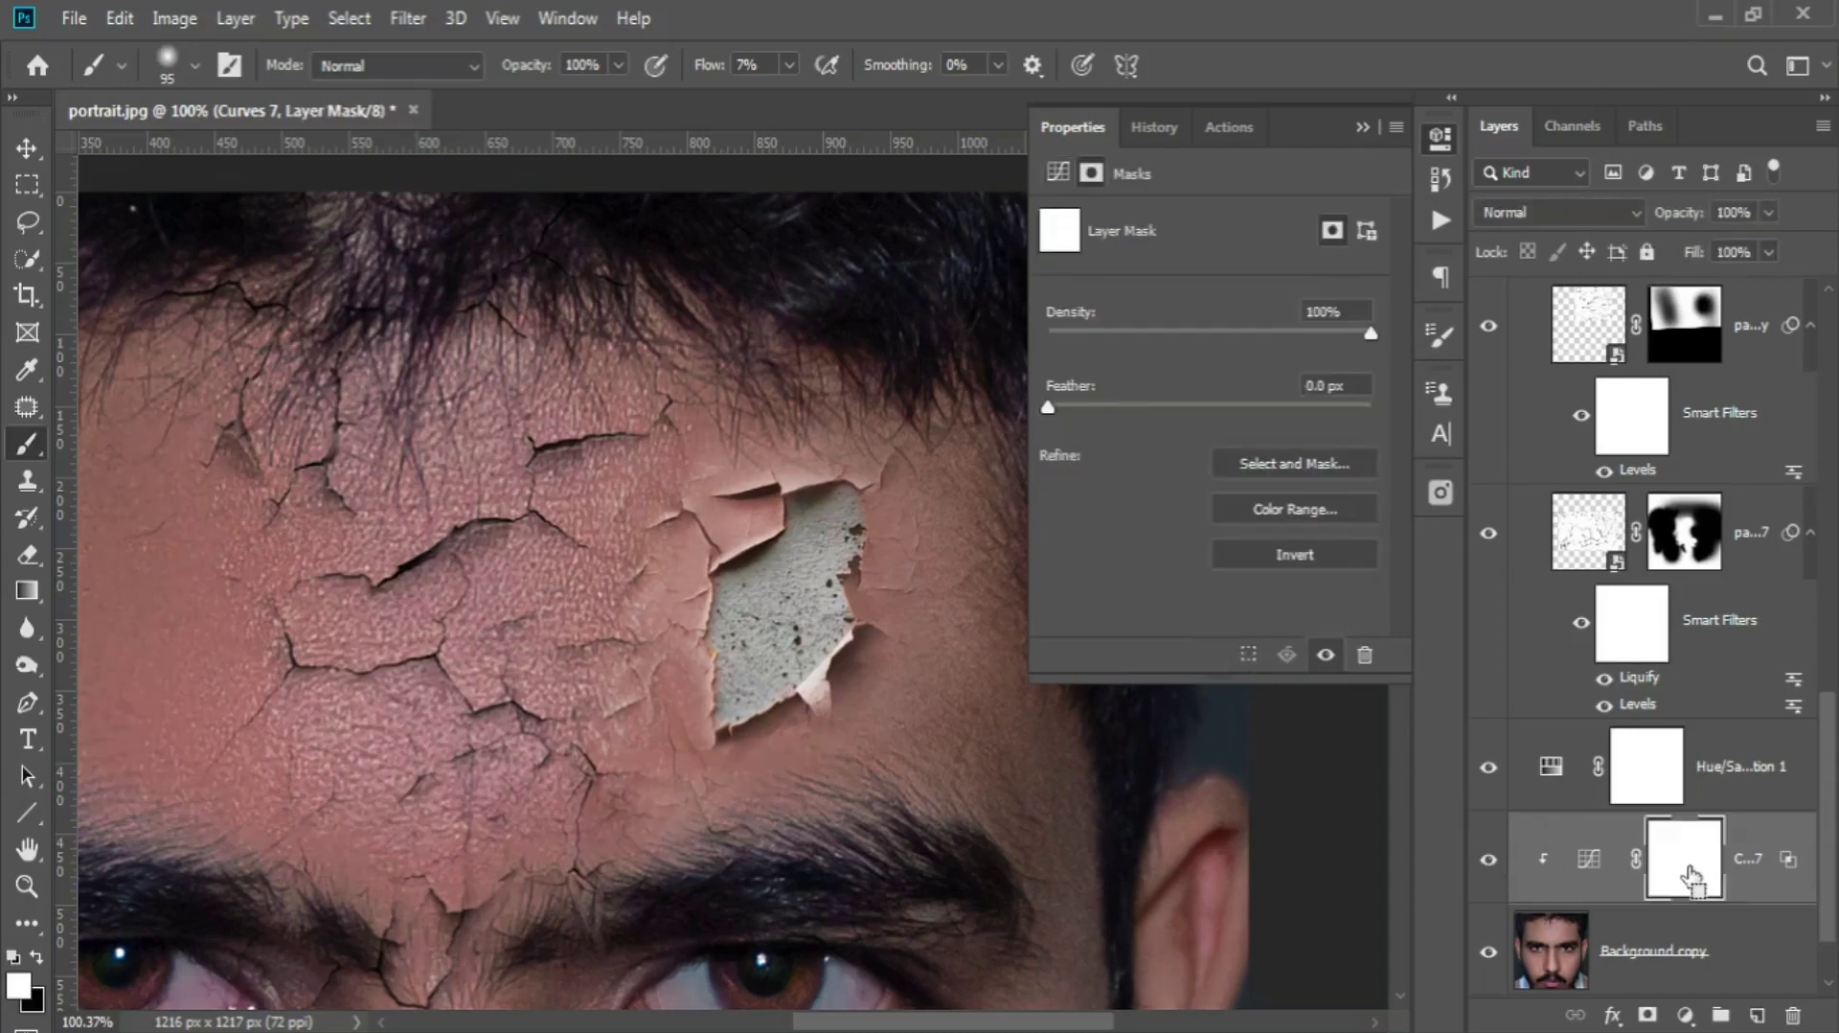
{"action": "key", "text": "ctrl+i"}
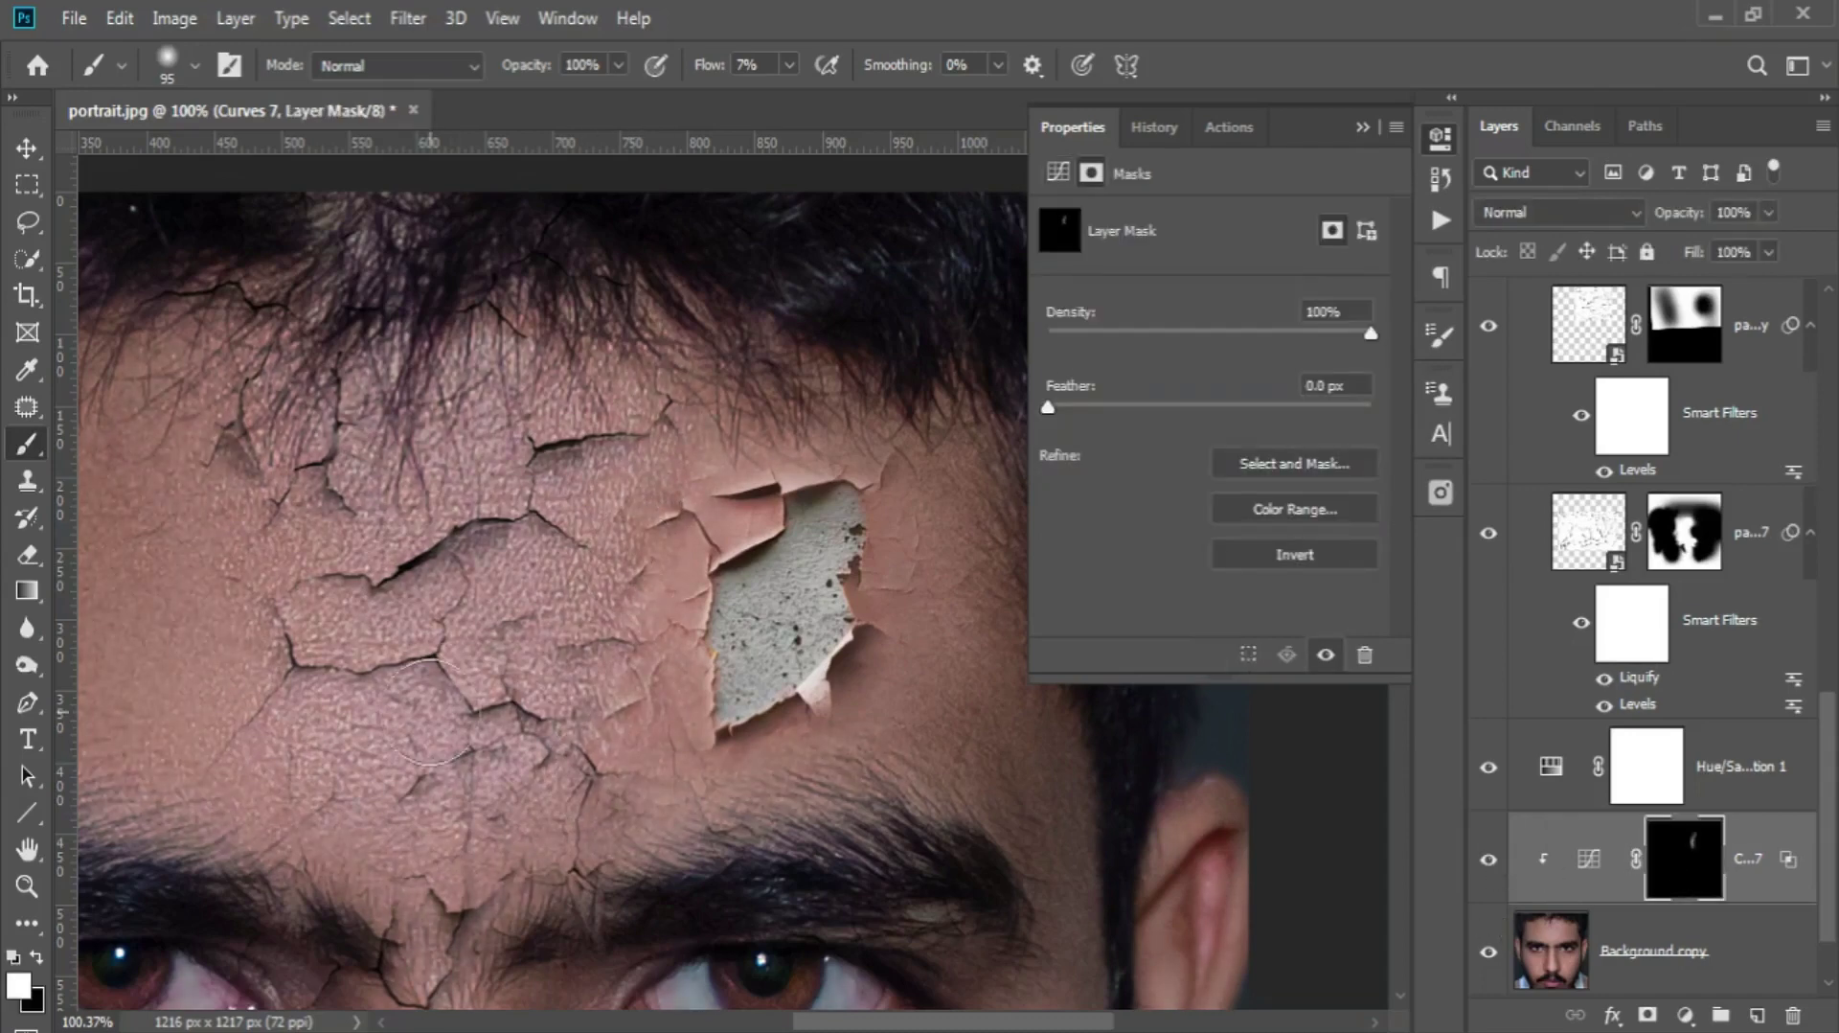
{"action": "key", "text": "bracketright"}
{"action": "key", "text": "bracketright"}
{"action": "key", "text": "bracketright"}
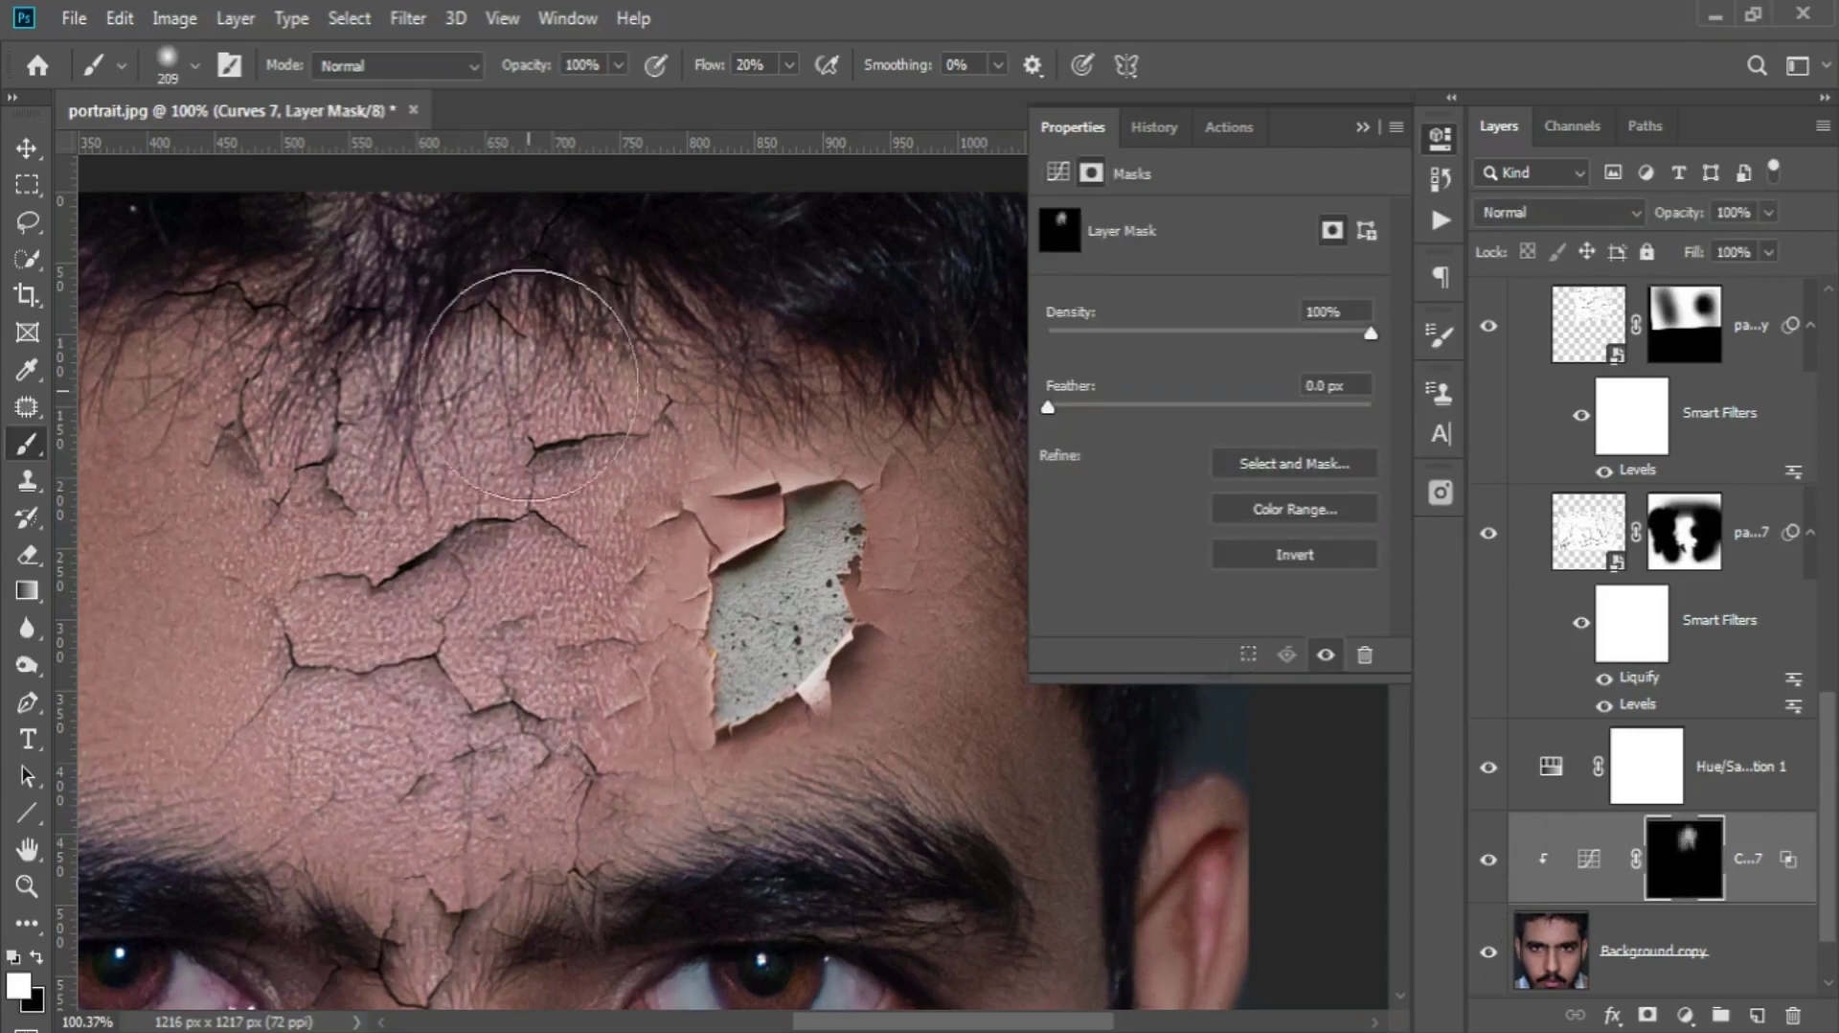
{"action": "scroll", "coordinate": [297, 469], "scroll_direction": "down", "scroll_amount": 2}
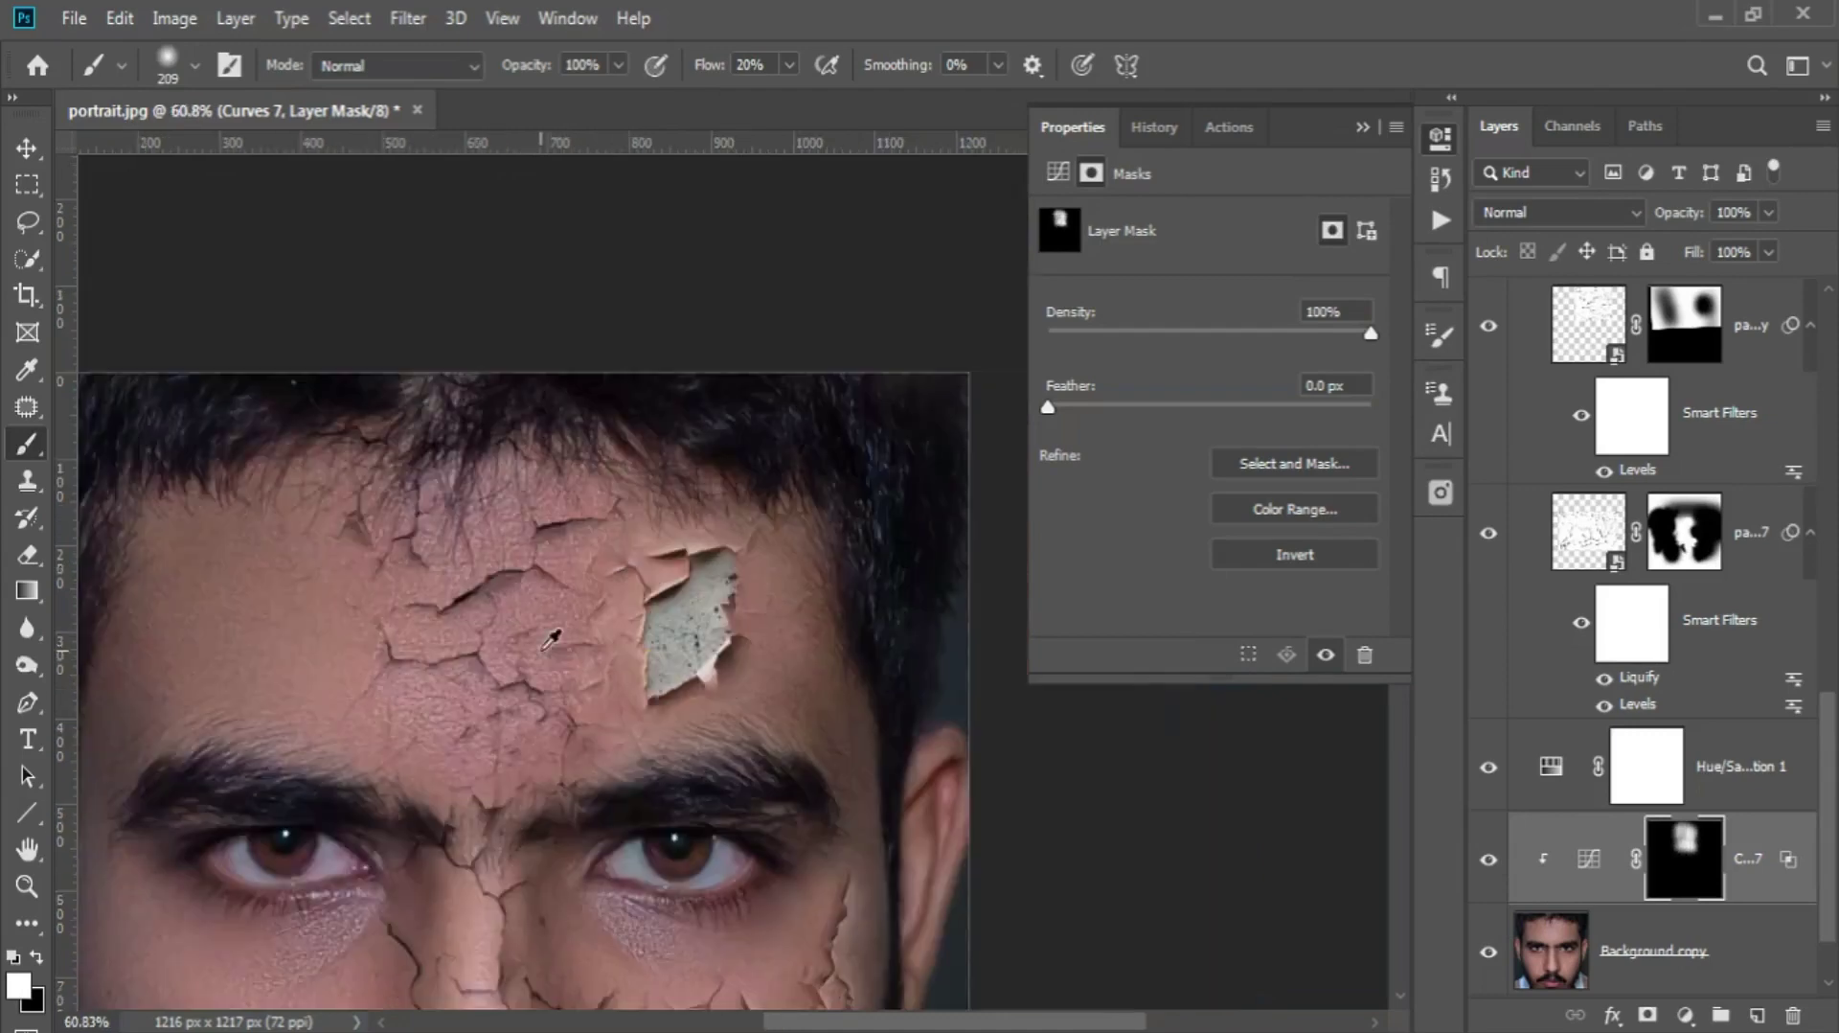
{"action": "scroll", "coordinate": [297, 470], "scroll_direction": "down", "scroll_amount": 1}
{"action": "scroll", "coordinate": [815, 345], "scroll_direction": "up", "scroll_amount": 2}
{"action": "scroll", "coordinate": [815, 345], "scroll_direction": "up", "scroll_amount": 2}
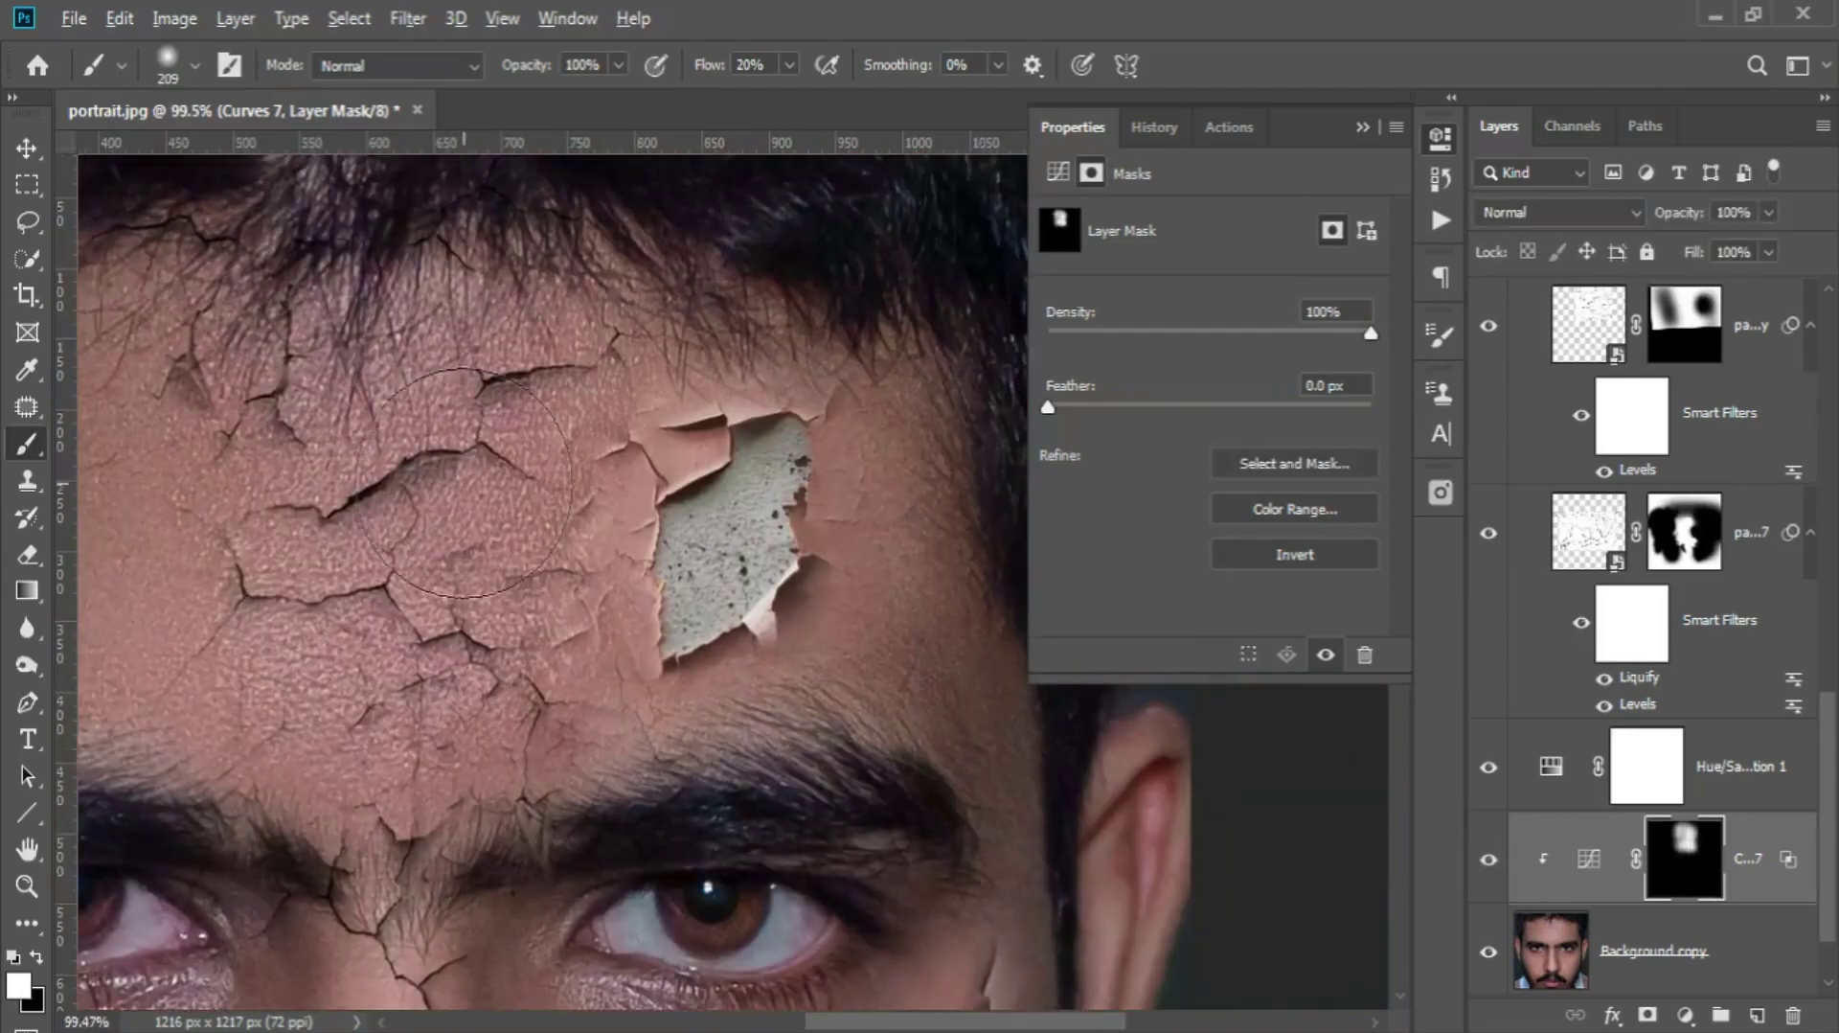
- Raise the Green channel curve slightly, then switch to the Blue channel
{"action": "left_click", "coordinate": [1588, 858]}
{"action": "left_click", "coordinate": [1197, 258]}
{"action": "left_click", "coordinate": [1126, 324]}
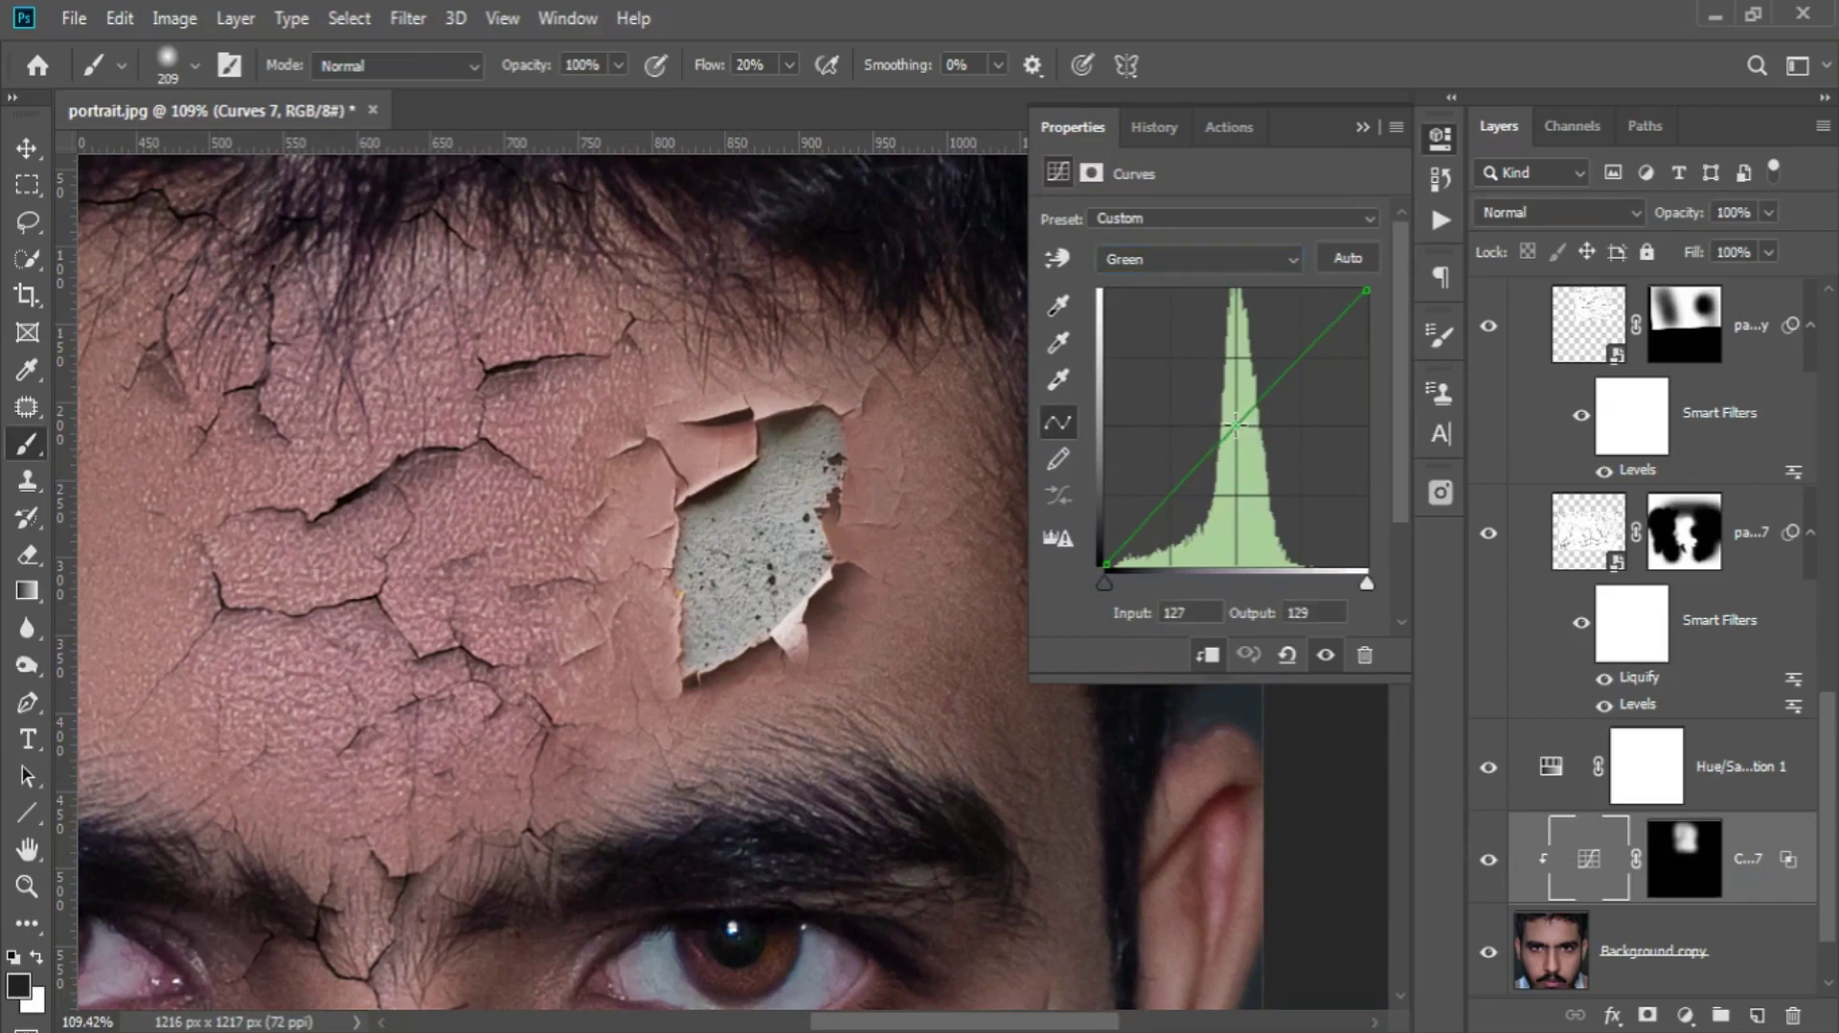
{"action": "left_click_drag", "start_coordinate": [1238, 428], "coordinate": [1226, 423]}
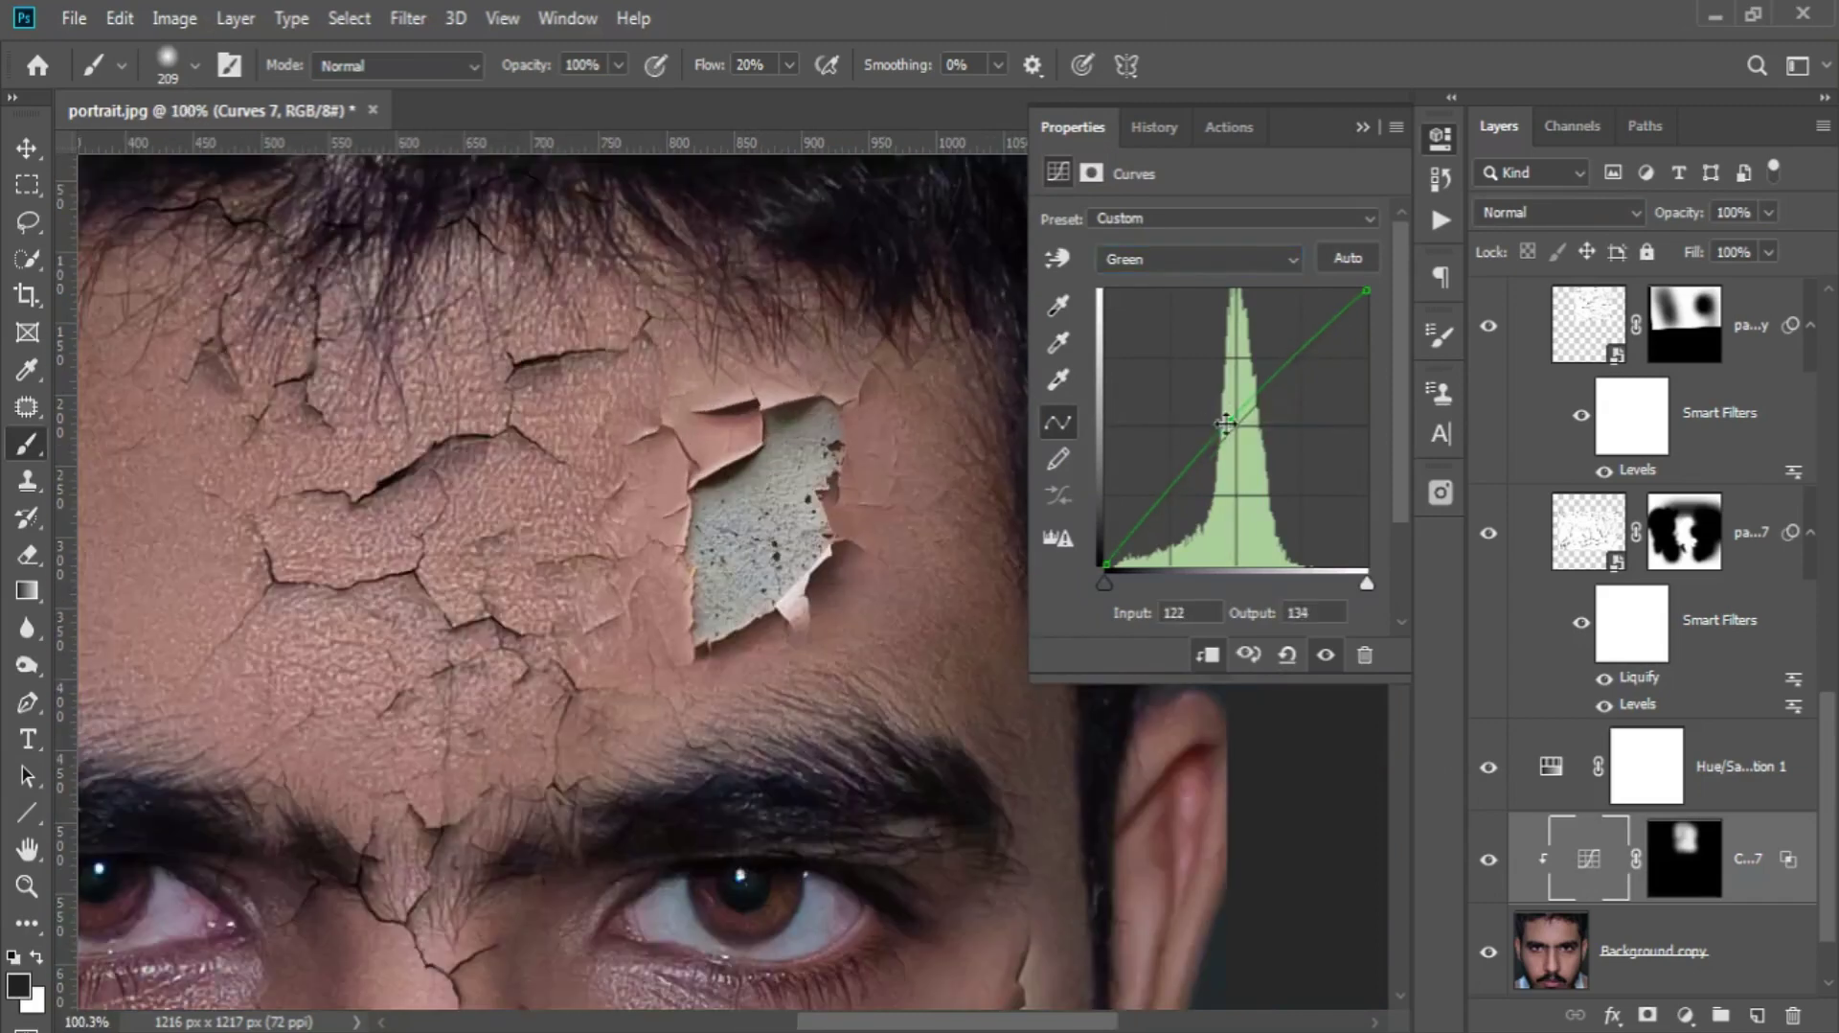
{"action": "left_click", "coordinate": [1197, 259]}
{"action": "left_click", "coordinate": [1236, 351]}
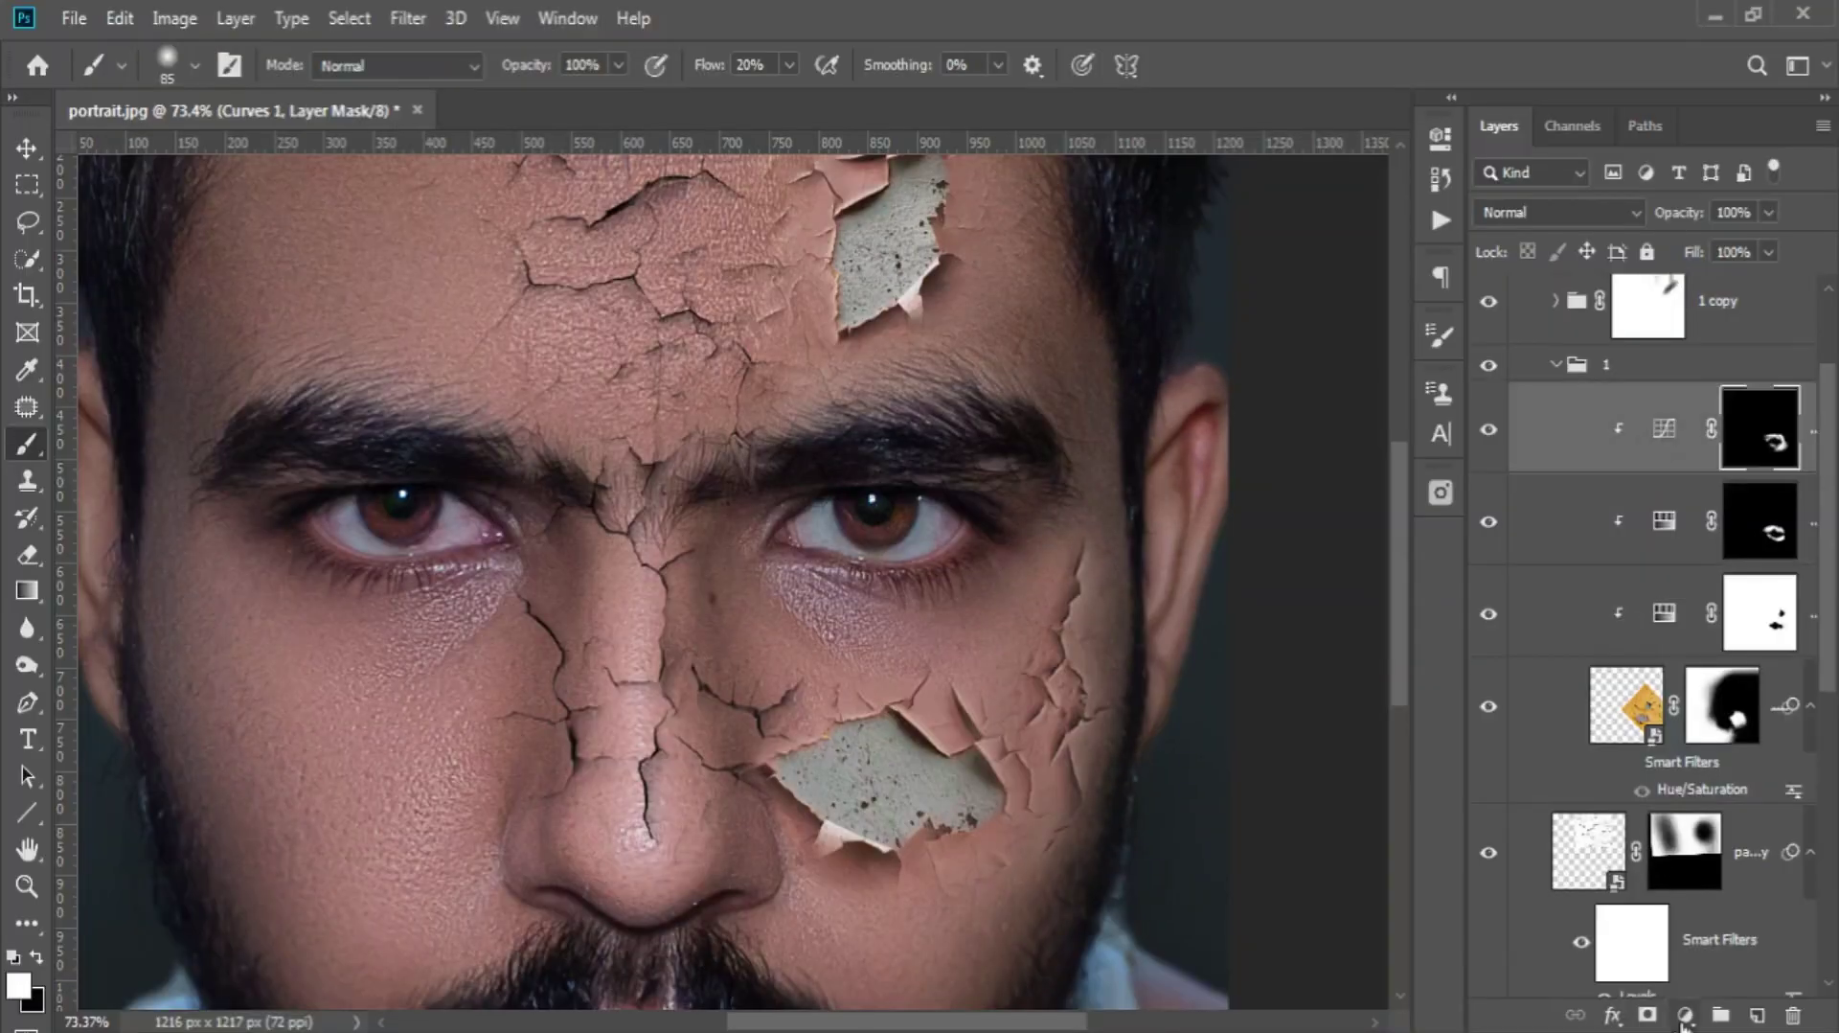
- Add a Solid Color fill layer and set its colour to white (#ffffff)
{"action": "left_click", "coordinate": [1684, 1015]}
{"action": "left_click", "coordinate": [1700, 527]}
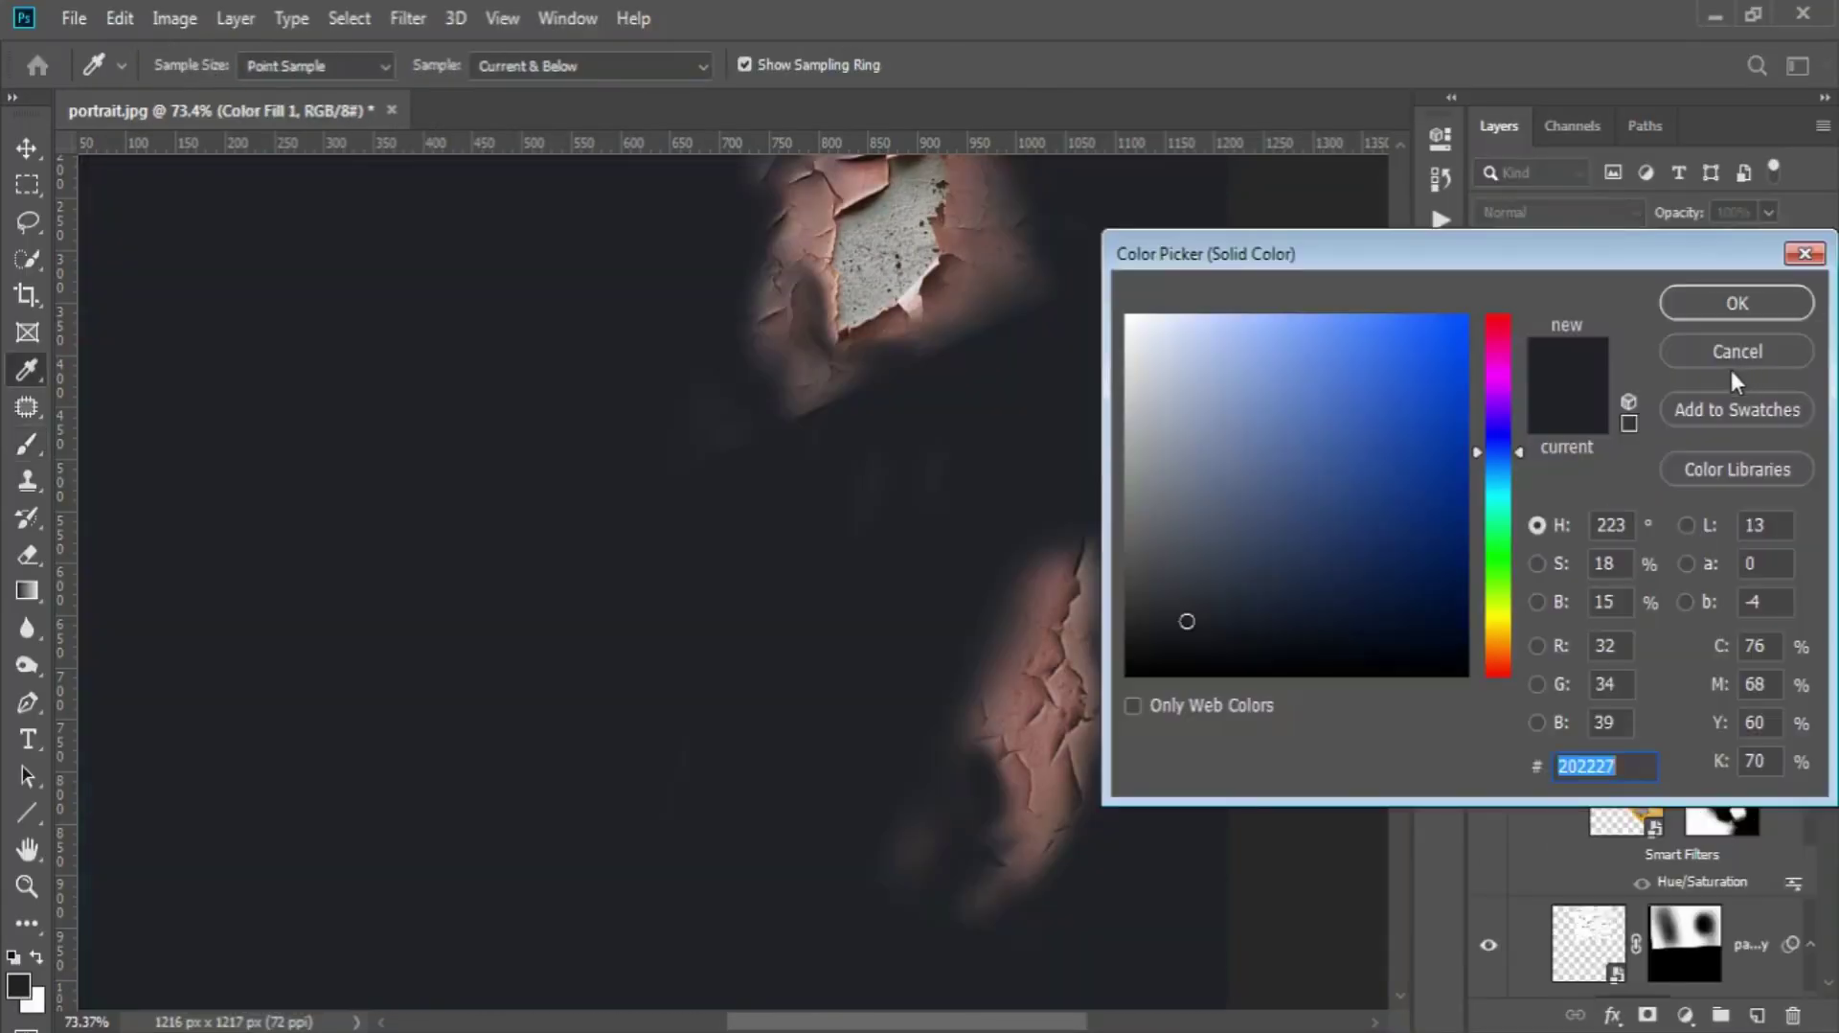
{"action": "type", "text": "d94e8c"}
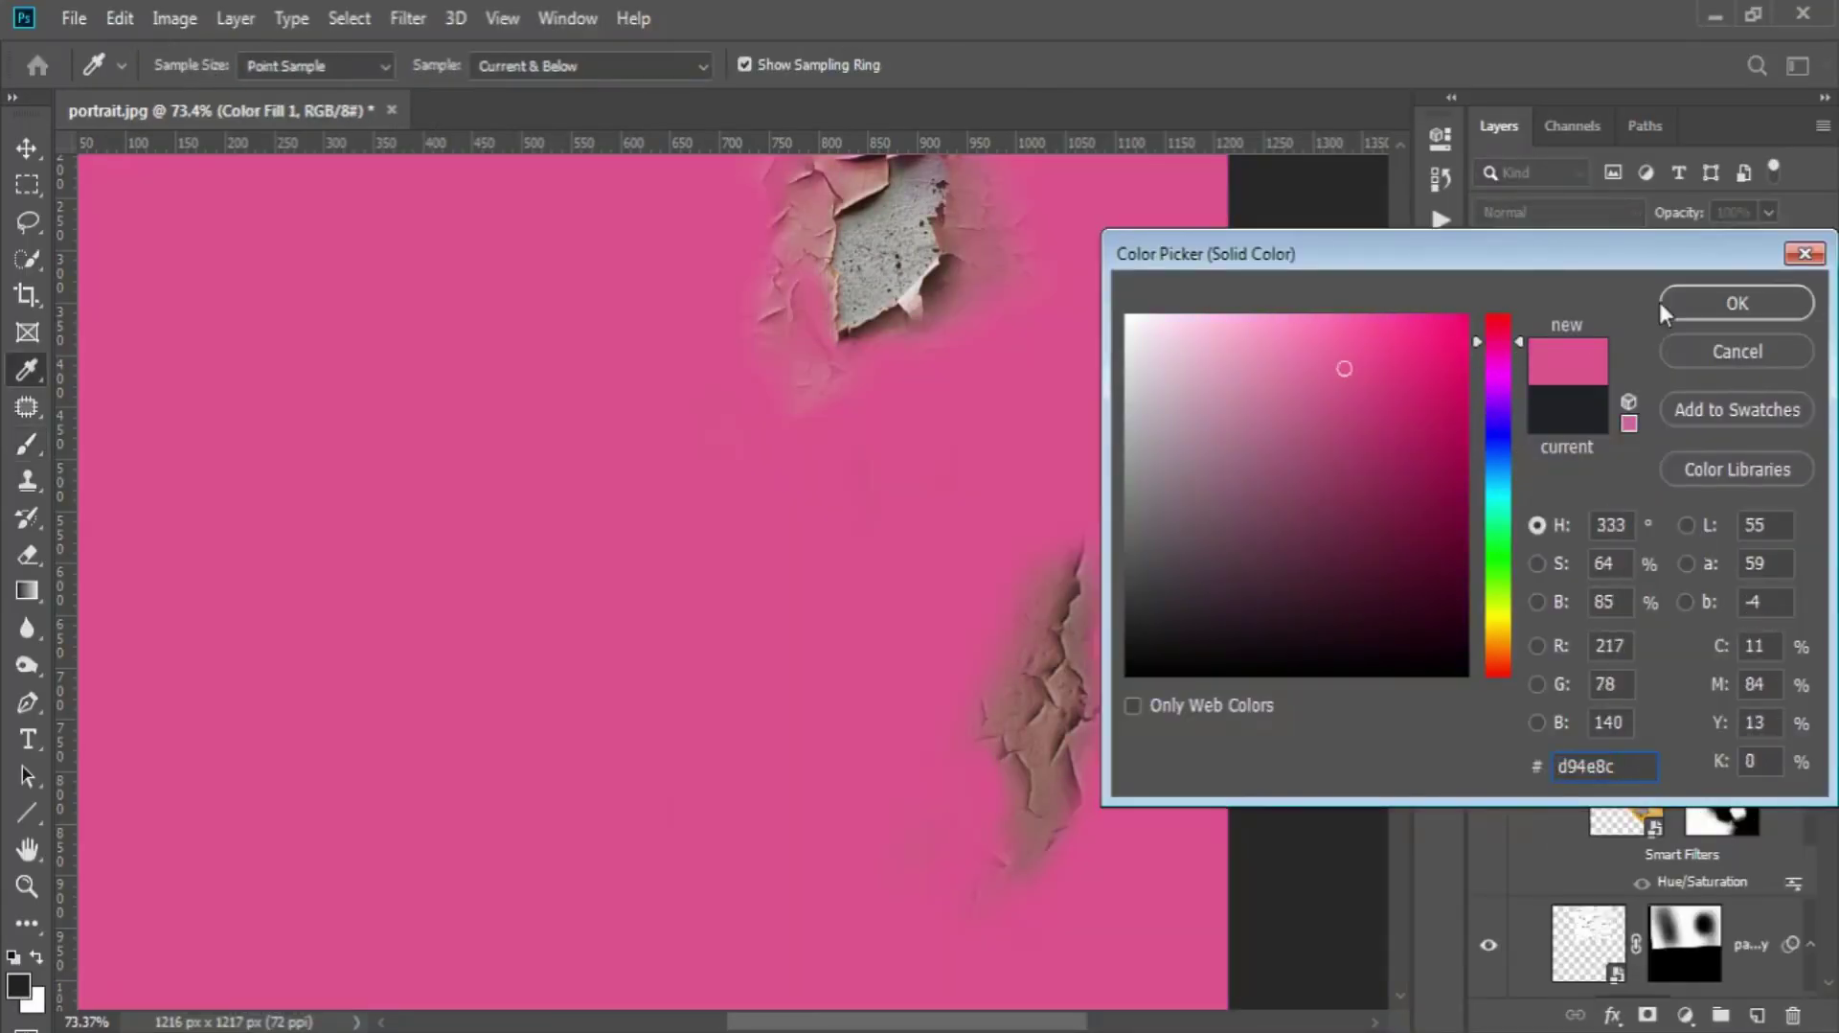
{"action": "left_click", "coordinate": [1664, 308]}
{"action": "double_click", "coordinate": [1664, 428]}
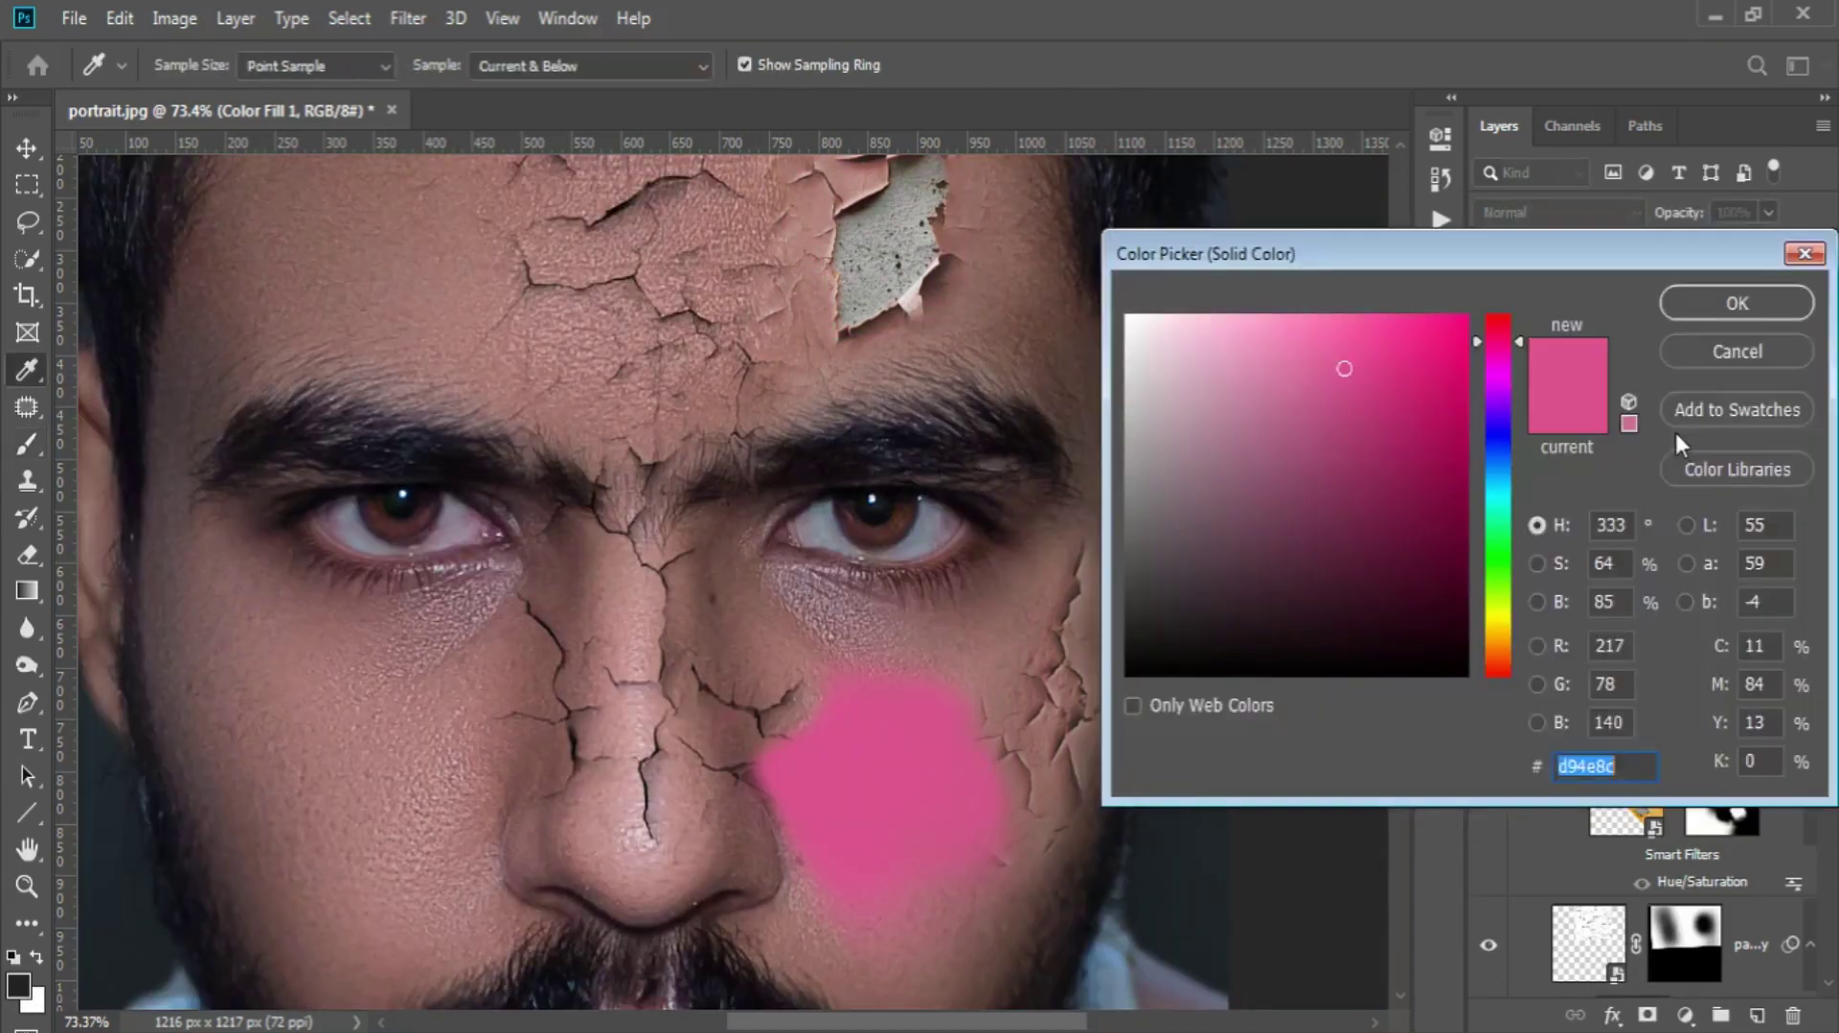
{"action": "mouse_move", "coordinate": [1459, 396]}
{"action": "left_mouse_down"}
{"action": "mouse_move", "coordinate": [1449, 338]}
{"action": "mouse_move", "coordinate": [1461, 383]}
{"action": "left_mouse_up"}
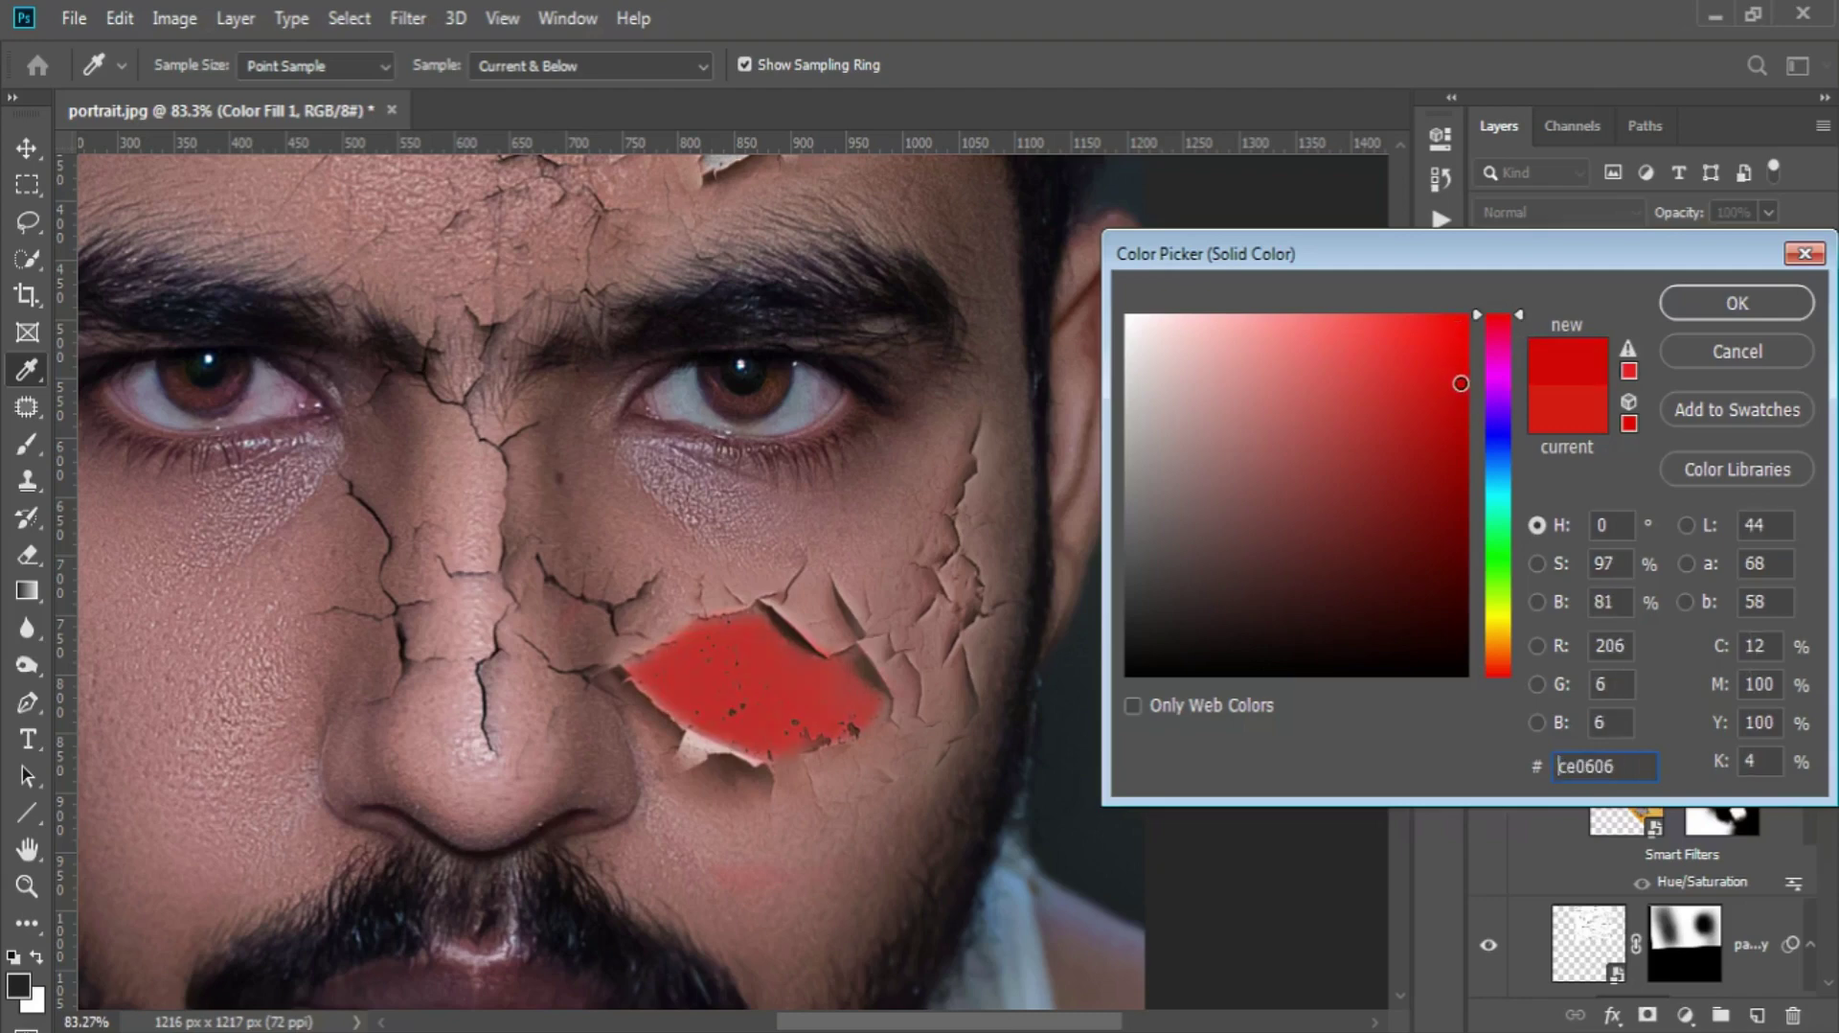
{"action": "type", "text": "ffffff"}
{"action": "key", "text": "Return"}
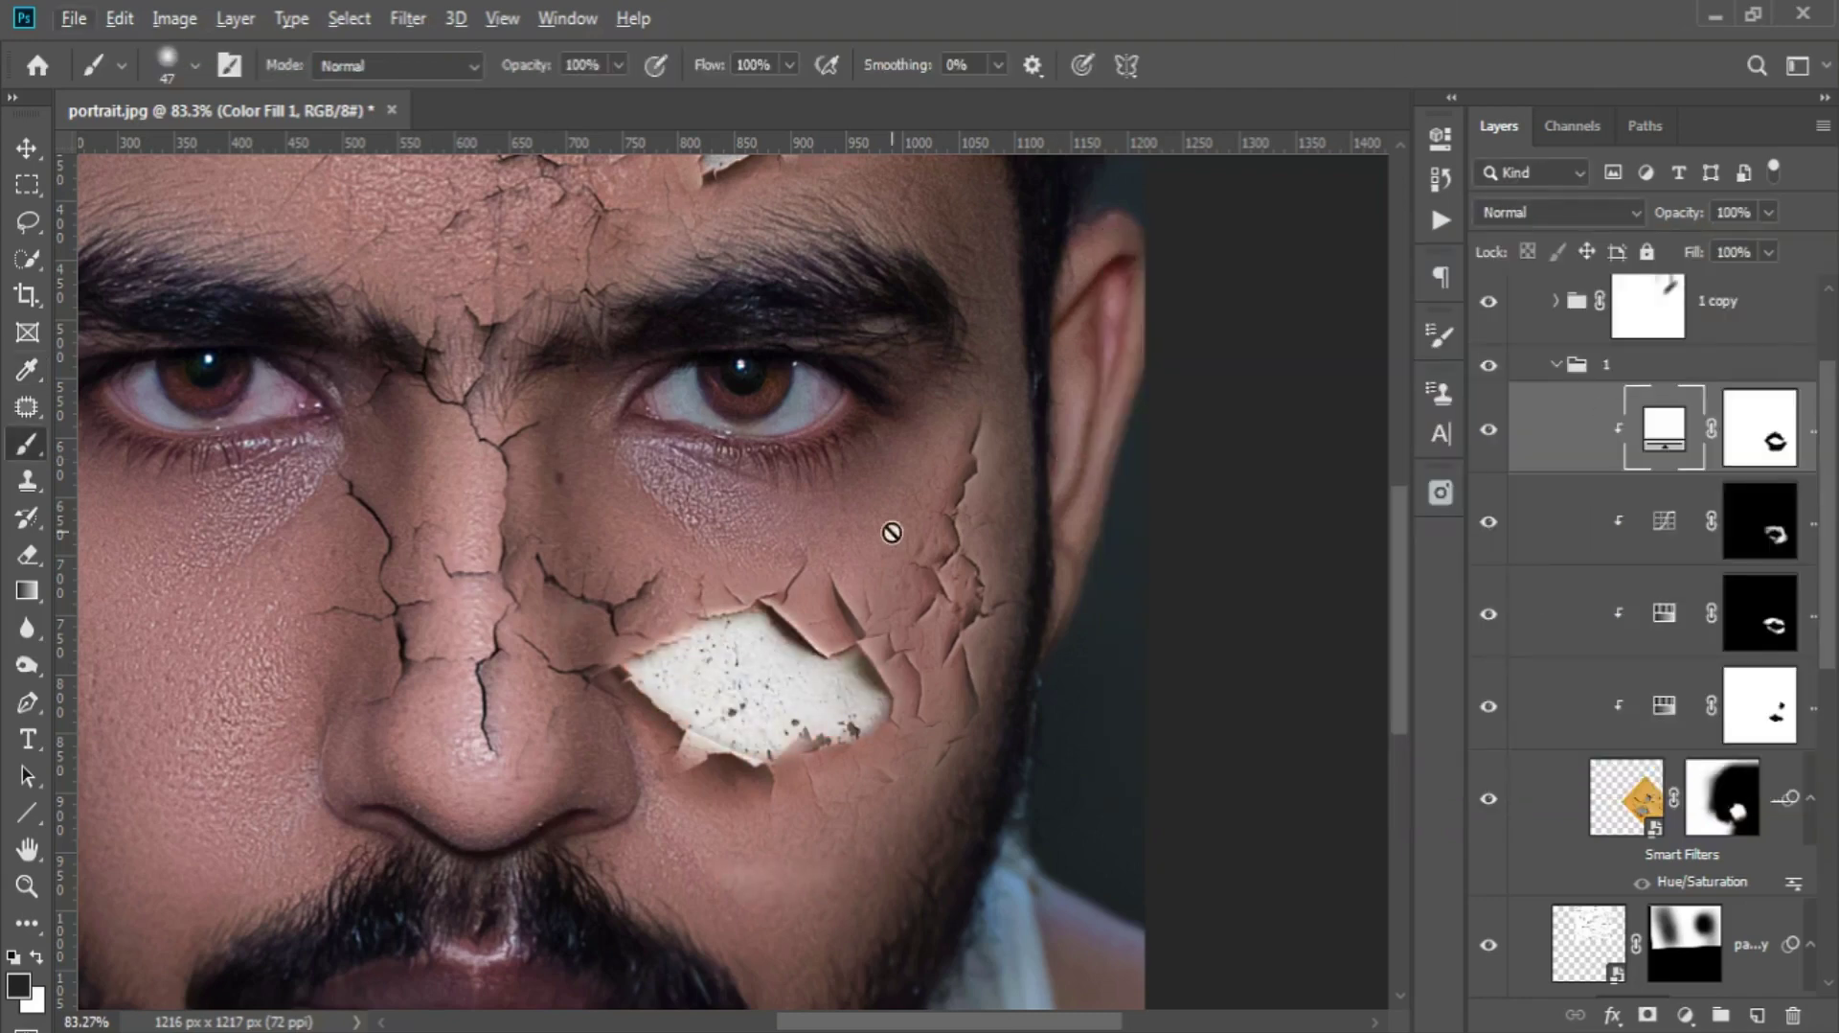
- Lower Color Fill 1's opacity to 40% and select its mask
{"action": "scroll", "coordinate": [891, 532], "scroll_direction": "down", "scroll_amount": 3}
{"action": "scroll", "coordinate": [891, 531], "scroll_direction": "up", "scroll_amount": 2}
{"action": "left_click_drag", "start_coordinate": [1682, 218], "coordinate": [1571, 222]}
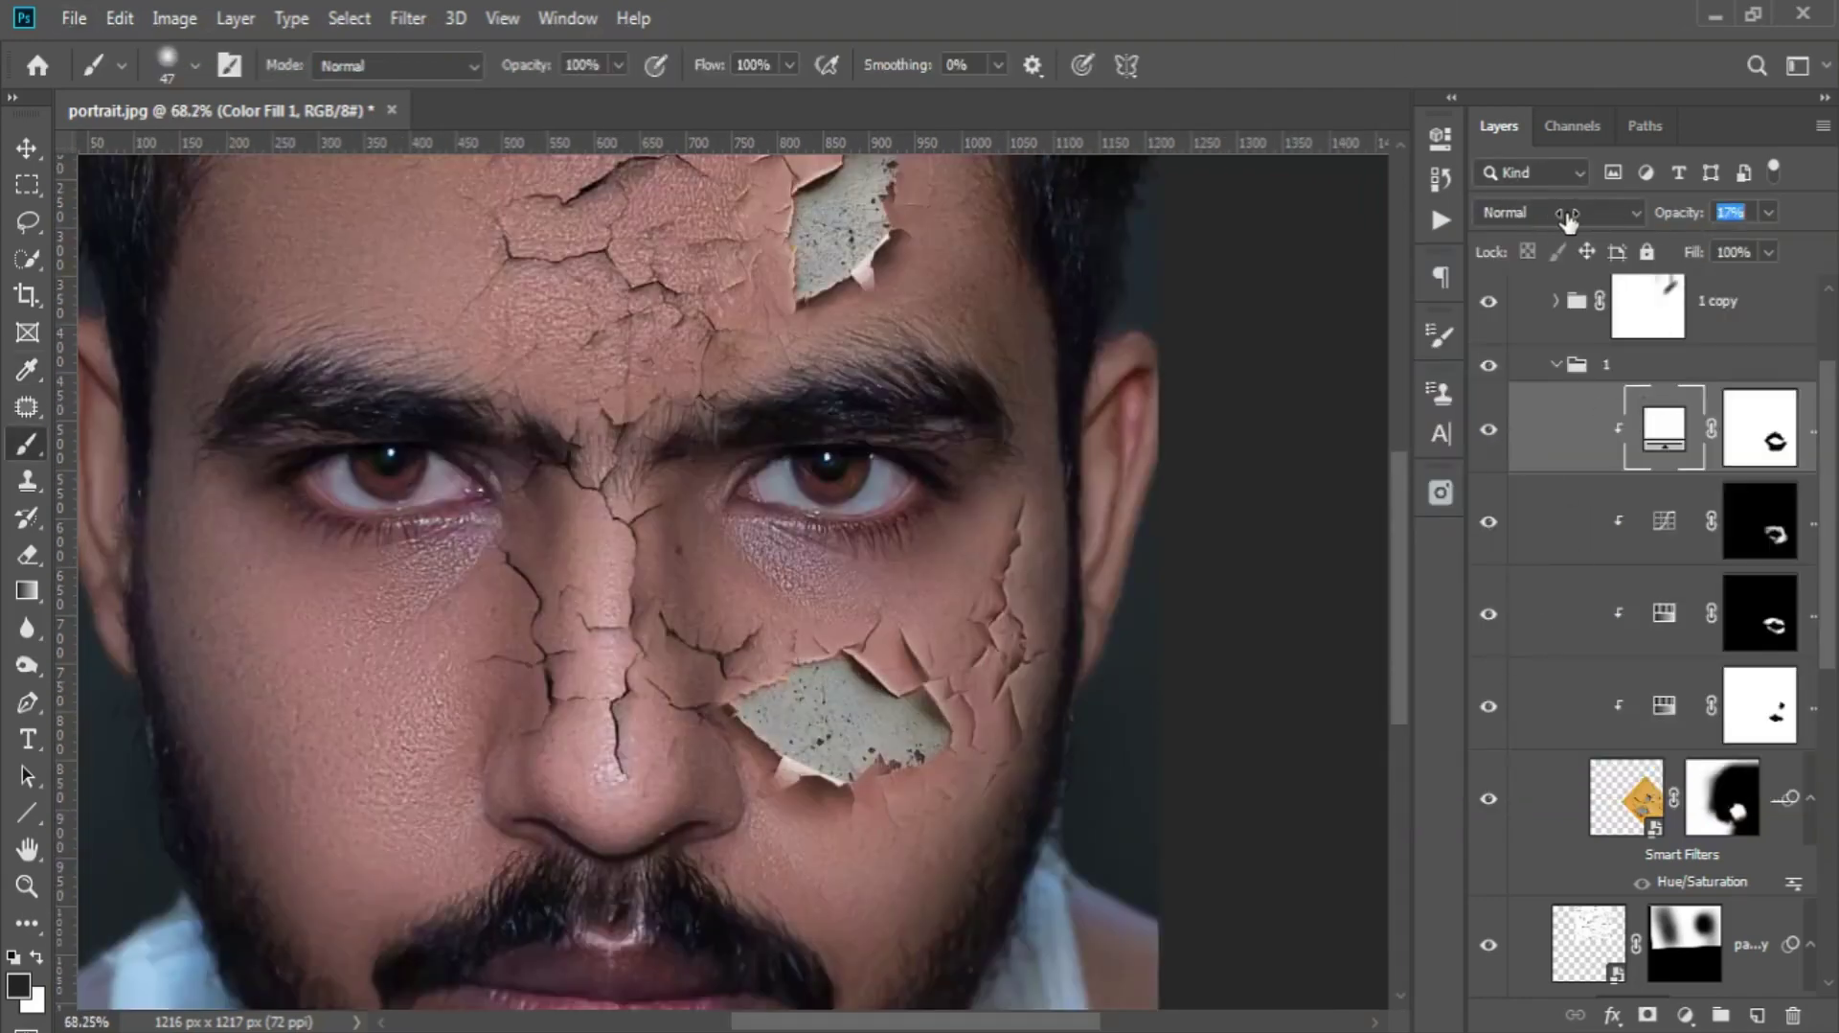
{"action": "type", "text": "40"}
{"action": "scroll", "coordinate": [874, 691], "scroll_direction": "down", "scroll_amount": 3}
{"action": "scroll", "coordinate": [875, 691], "scroll_direction": "up", "scroll_amount": 6}
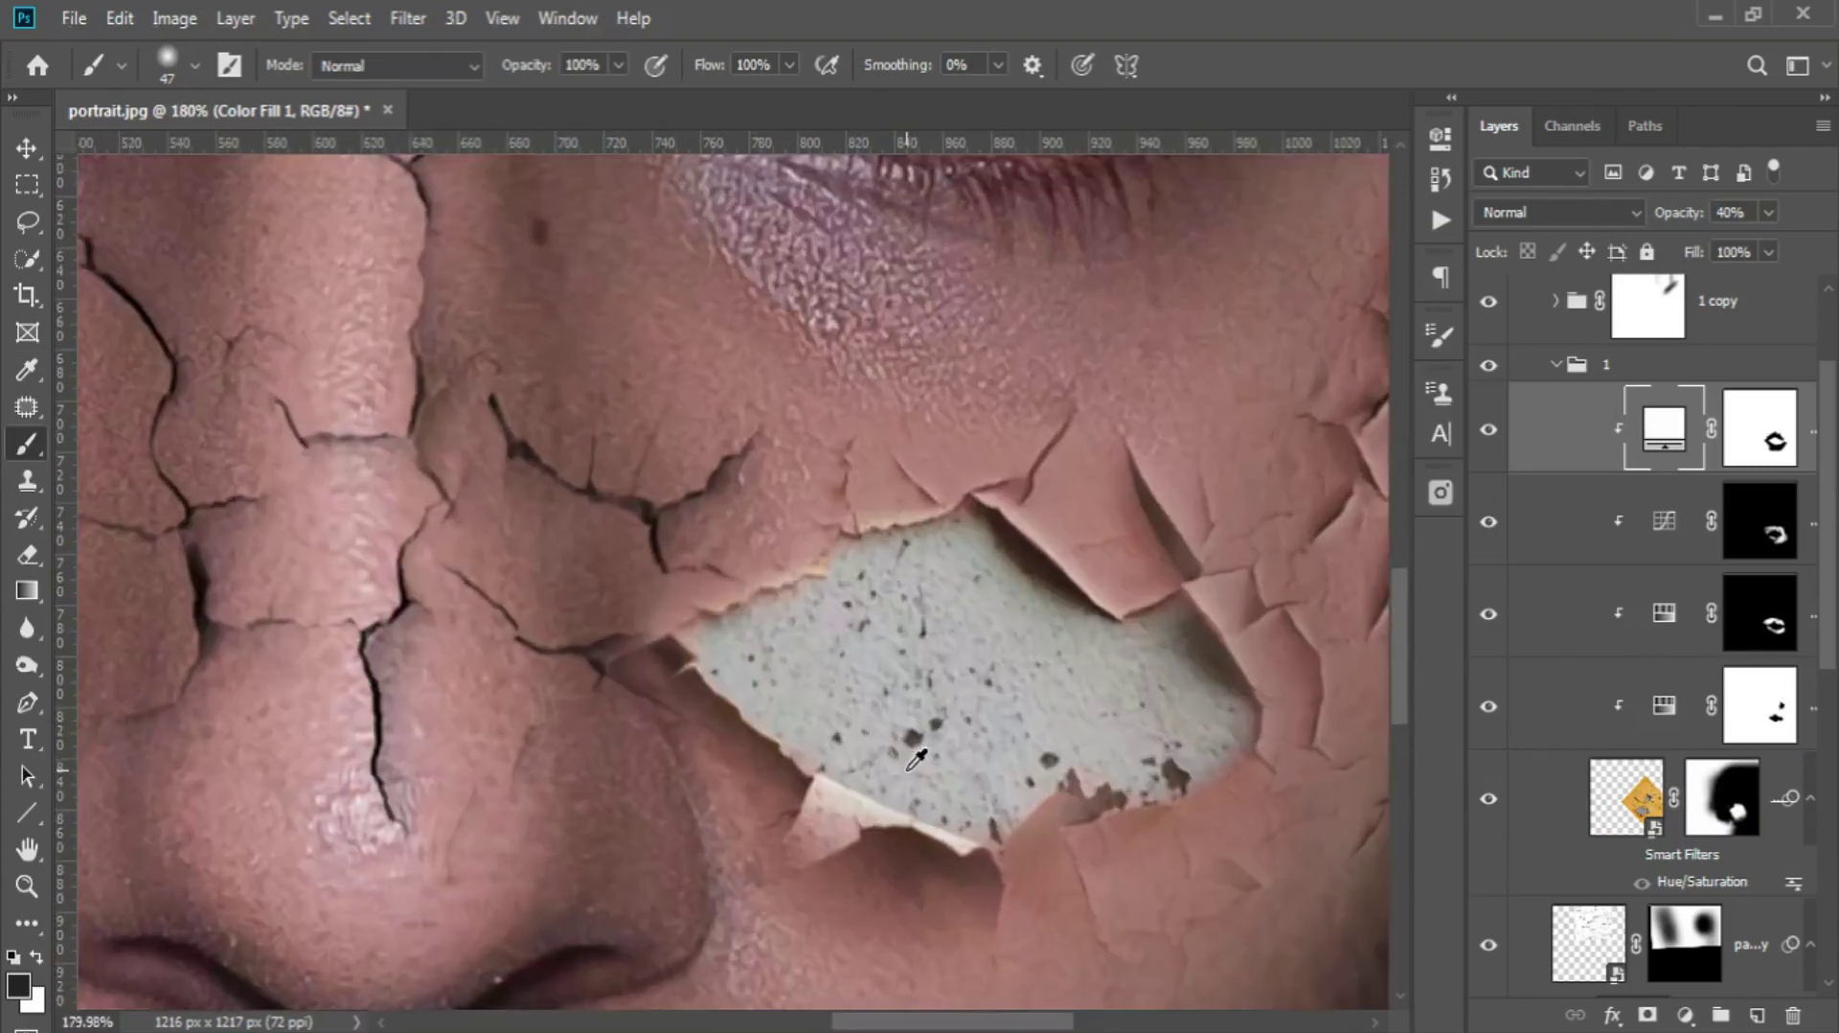
{"action": "left_click", "coordinate": [1743, 455]}
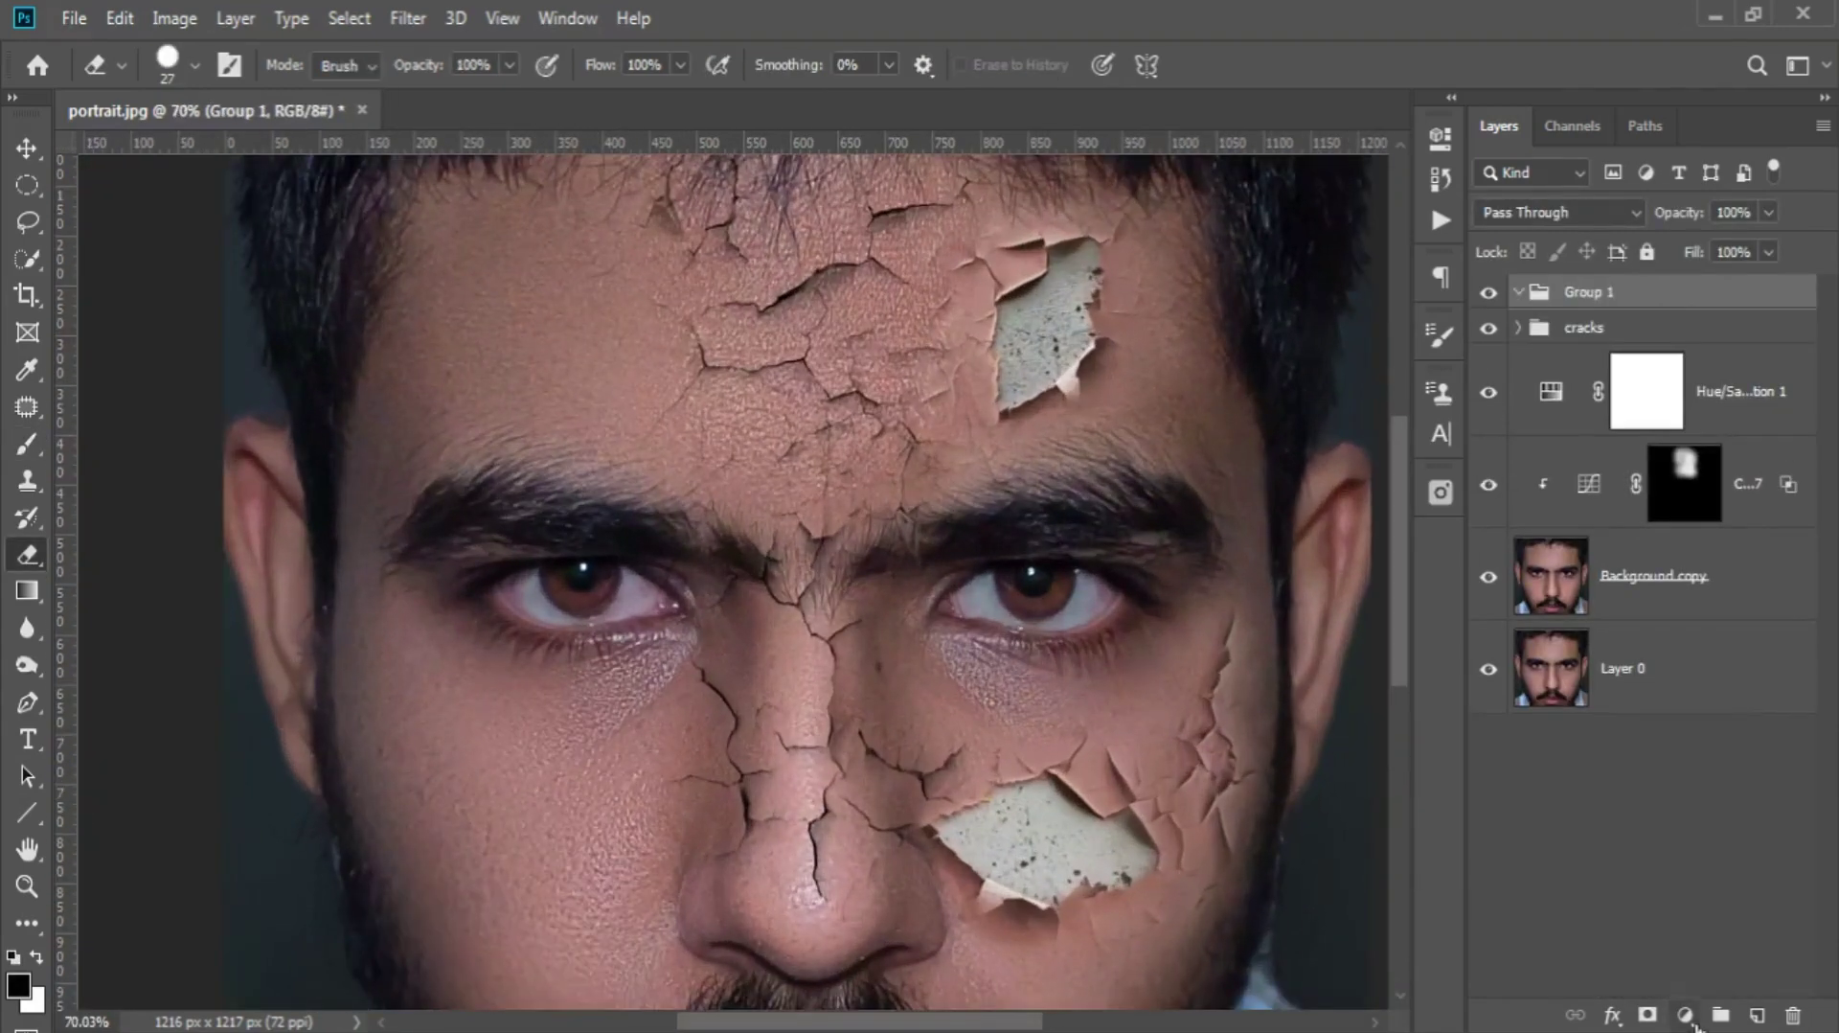
- Add a white Color Fill 2 layer and invert its mask to black
{"action": "left_click", "coordinate": [1686, 1015]}
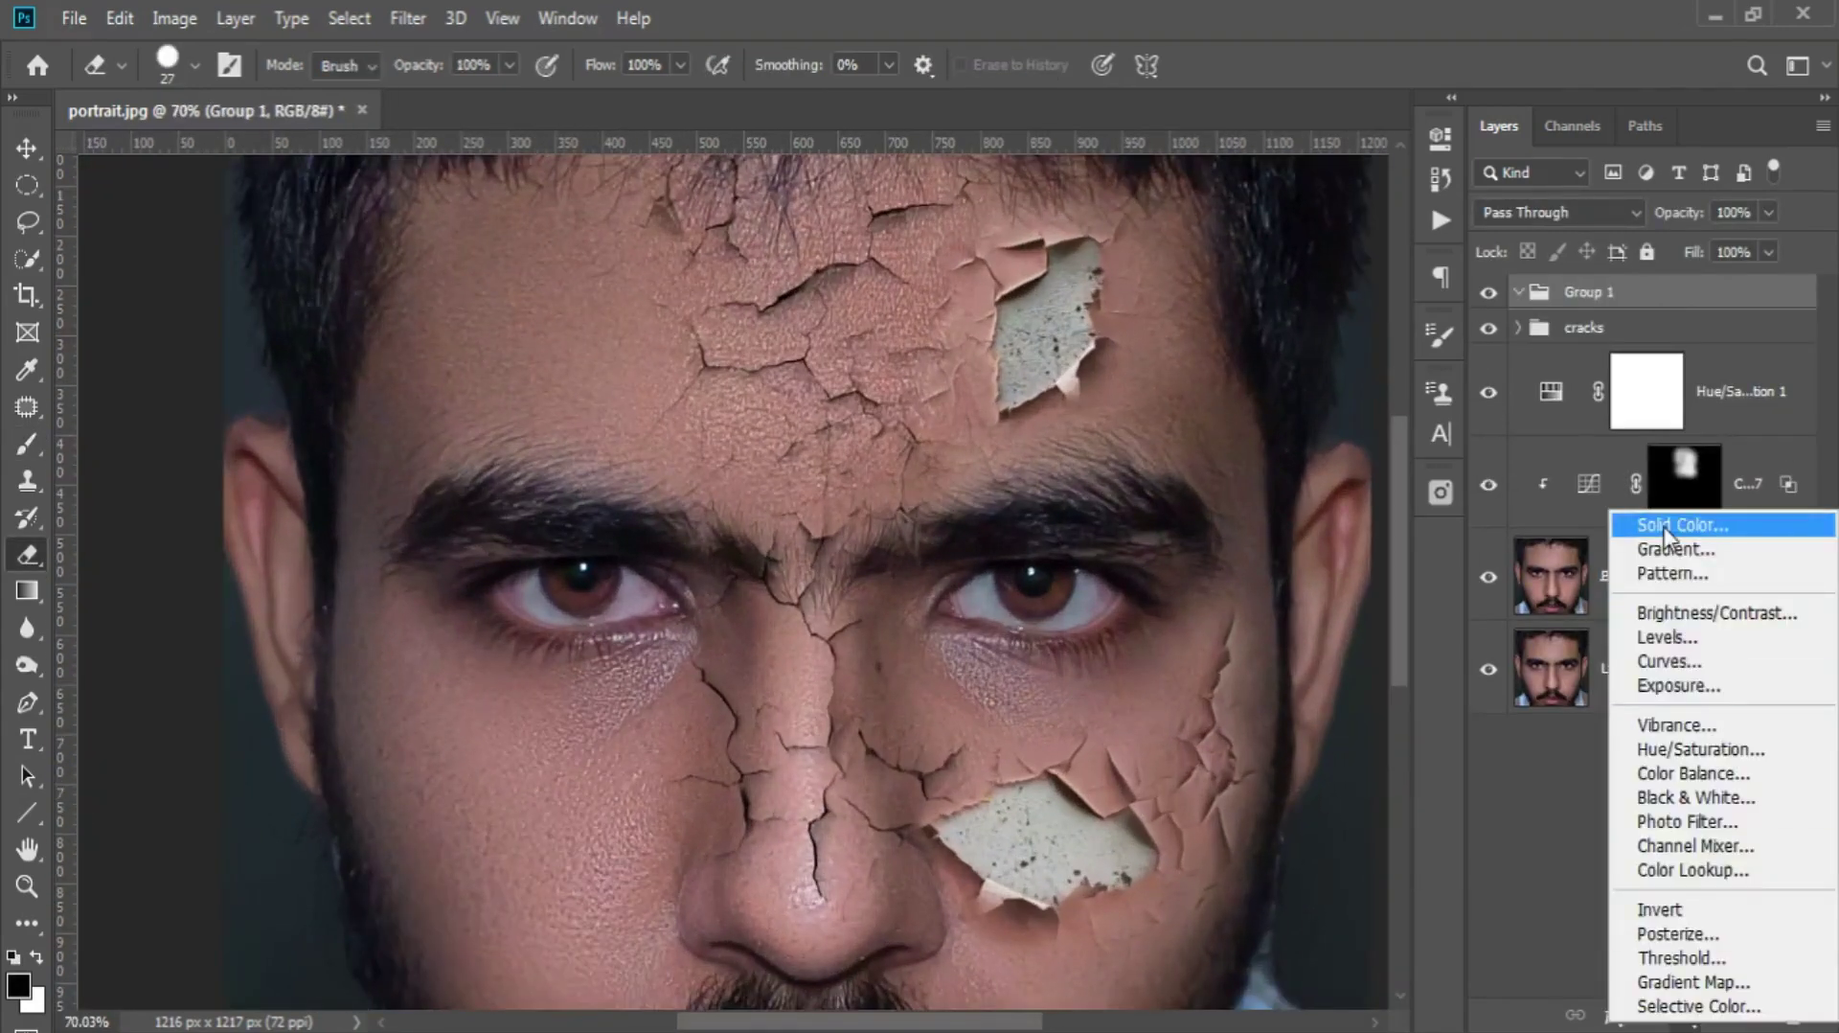
{"action": "left_click", "coordinate": [1665, 527]}
{"action": "left_click", "coordinate": [1737, 300]}
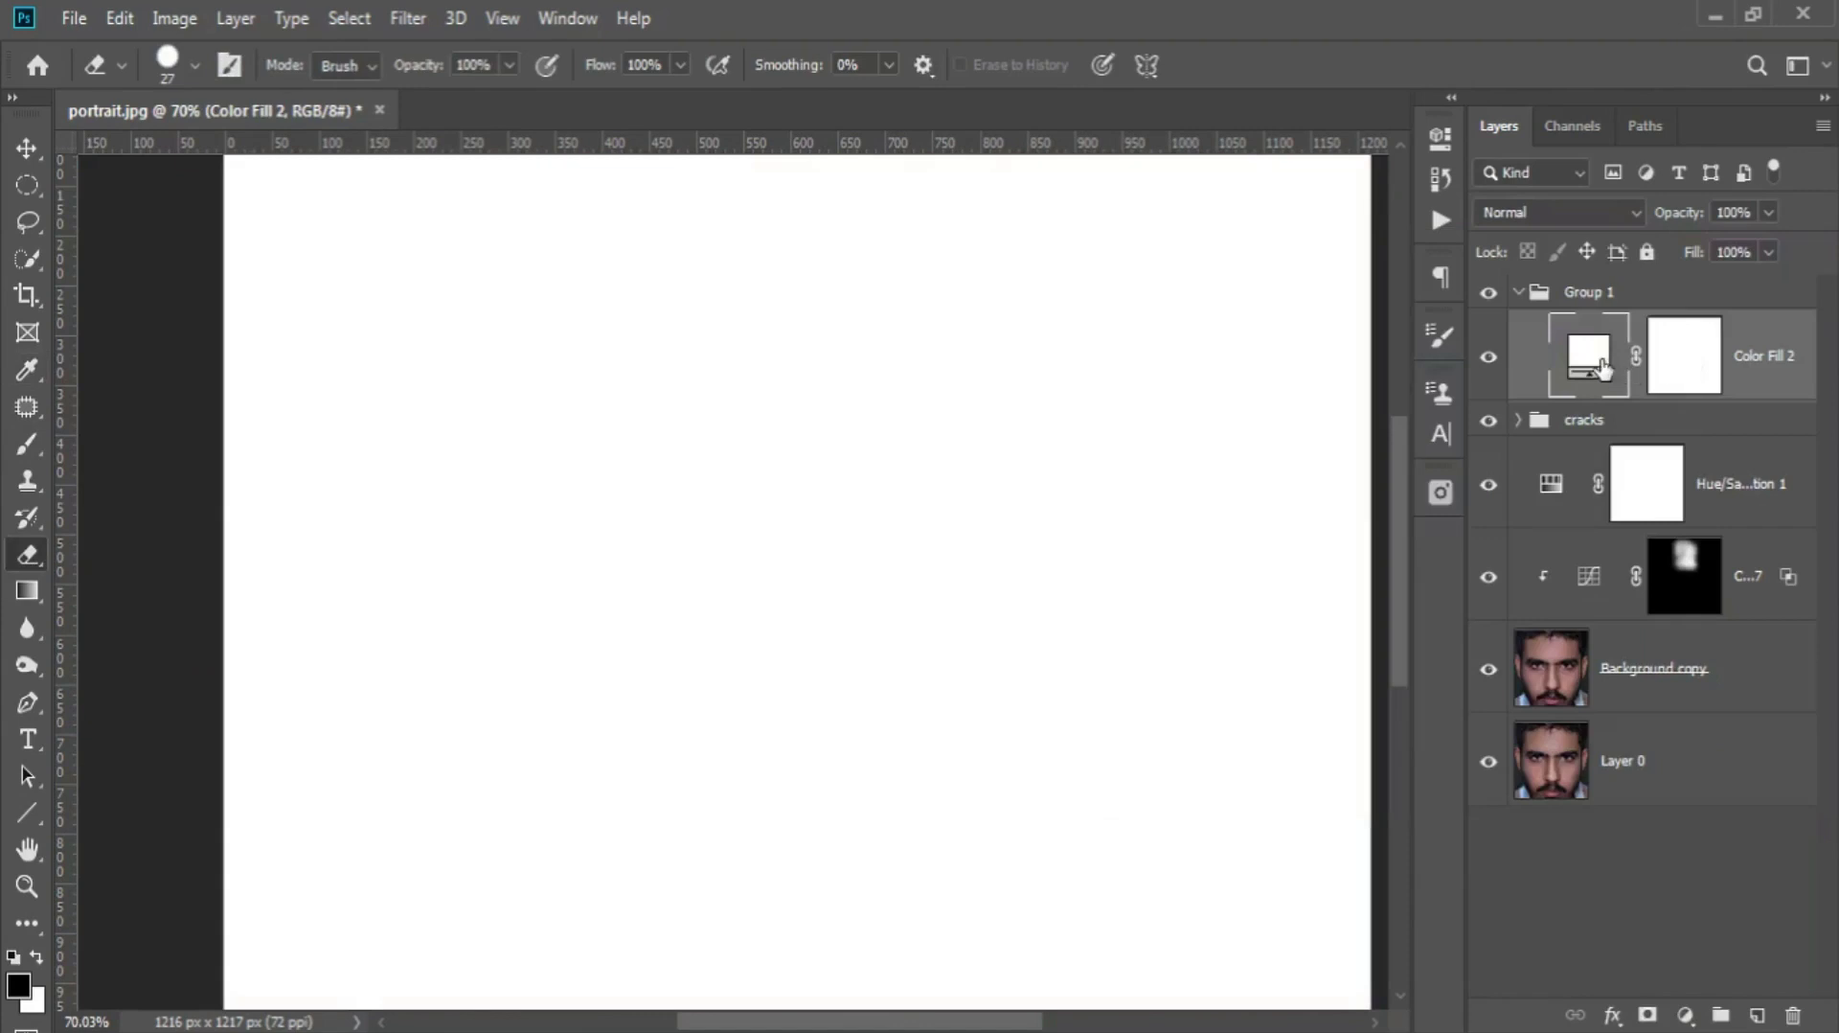
{"action": "left_click", "coordinate": [1683, 368]}
{"action": "key", "text": "ctrl+i"}
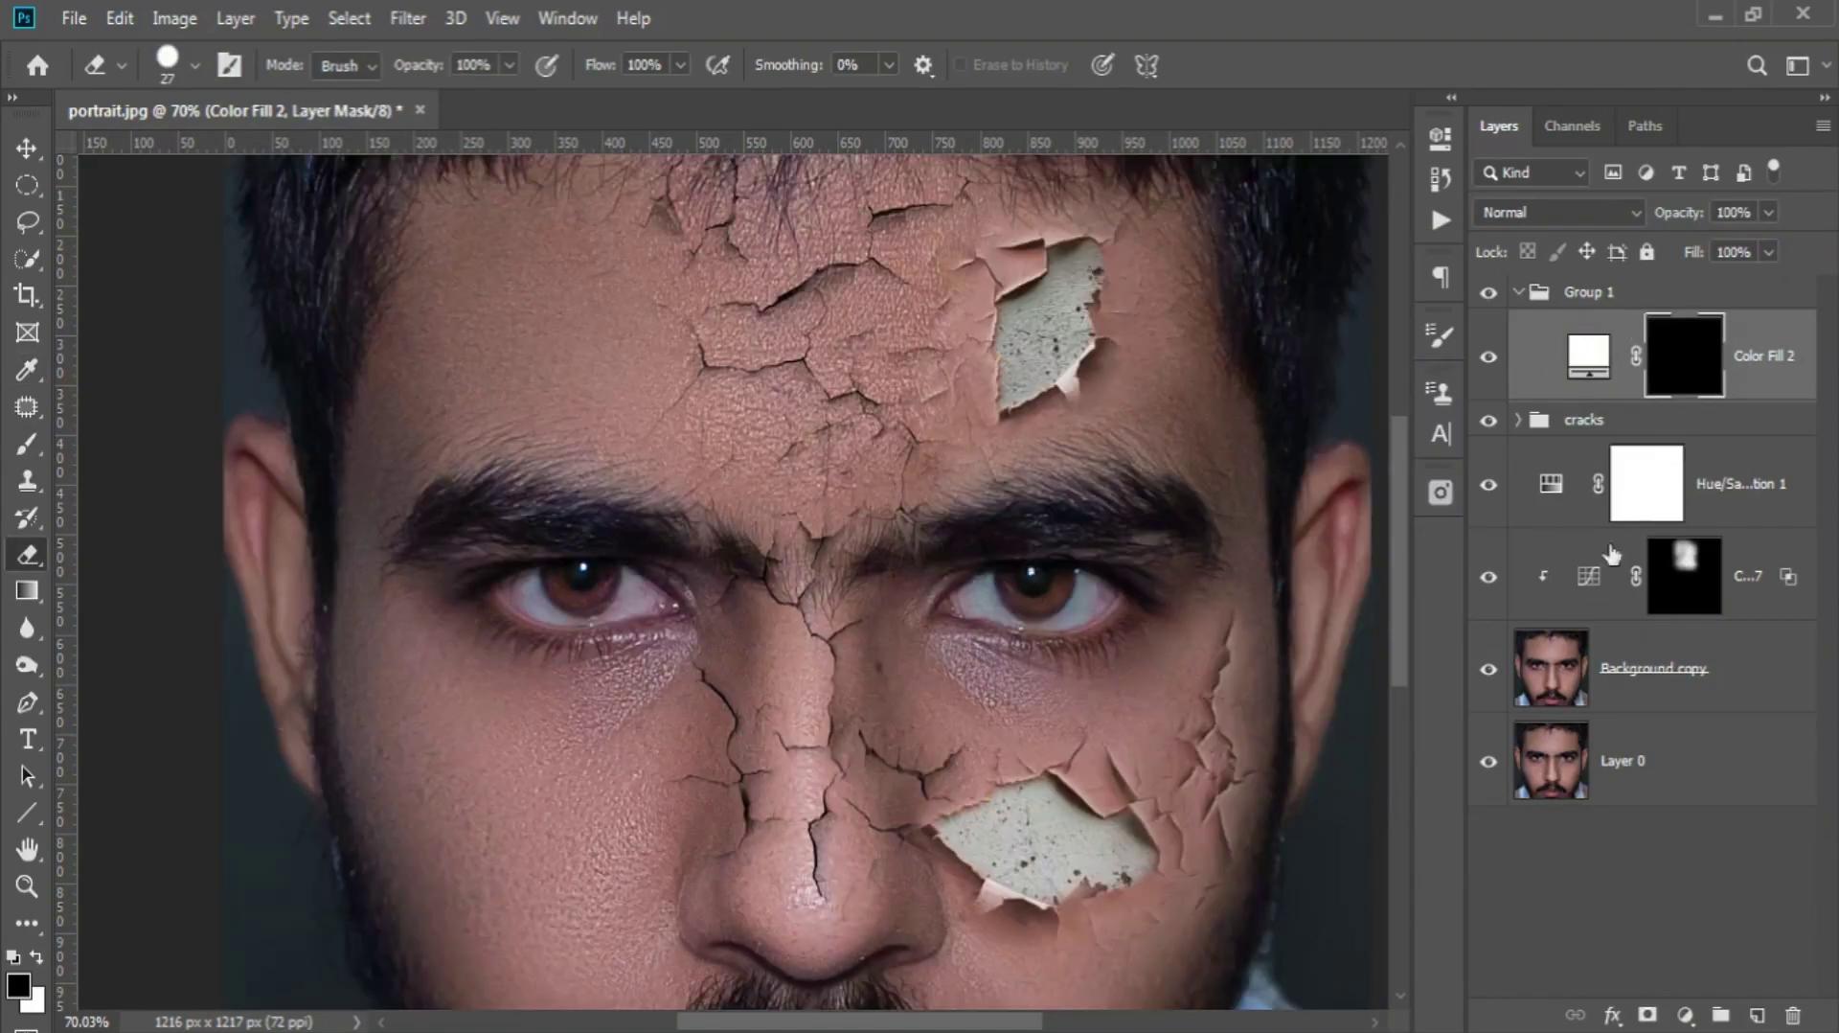
- Make a ring-shaped Elliptical Marquee selection around the left iris and fill it white on the mask
{"action": "right_click", "coordinate": [26, 185]}
{"action": "left_click", "coordinate": [144, 213]}
{"action": "scroll", "coordinate": [677, 639], "scroll_direction": "up", "scroll_amount": 5}
{"action": "mouse_move", "coordinate": [677, 639]}
{"action": "left_mouse_down"}
{"action": "mouse_move", "coordinate": [740, 632]}
{"action": "mouse_move", "coordinate": [724, 625]}
{"action": "left_mouse_up"}
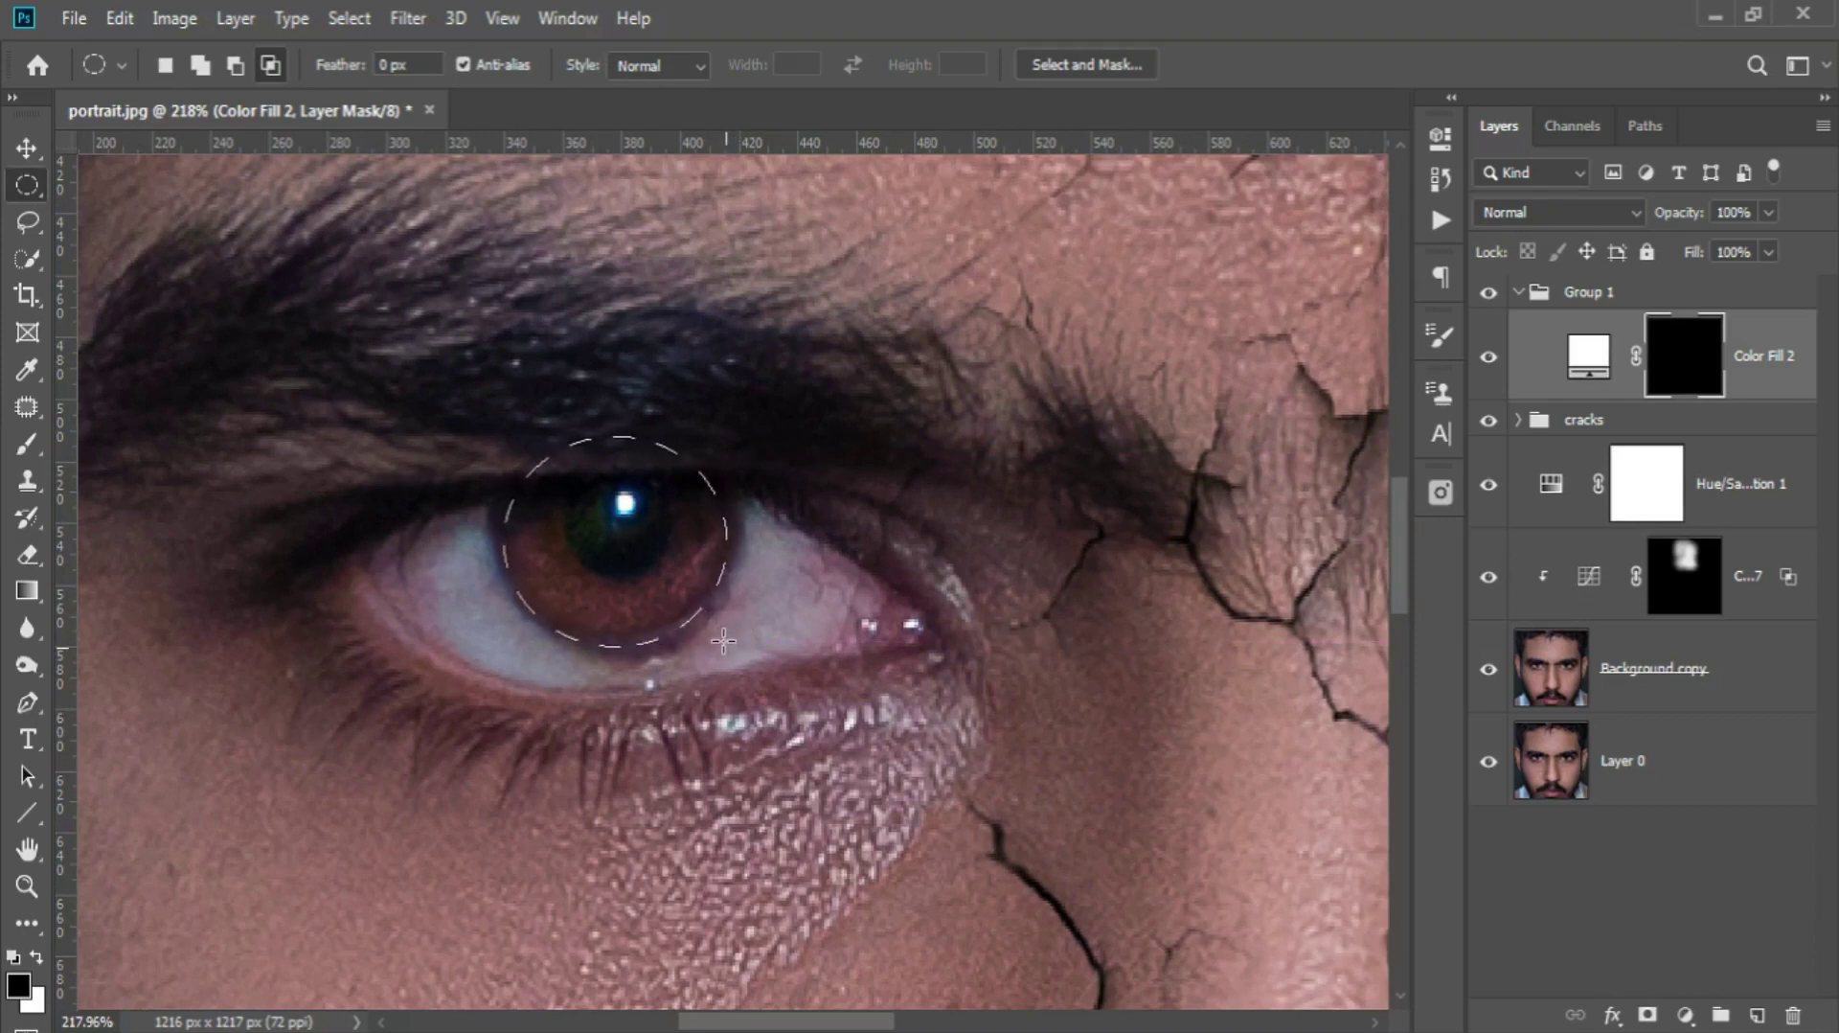
{"action": "left_click_drag", "start_coordinate": [503, 426], "coordinate": [706, 579]}
{"action": "scroll", "coordinate": [755, 554], "scroll_direction": "up", "scroll_amount": 1}
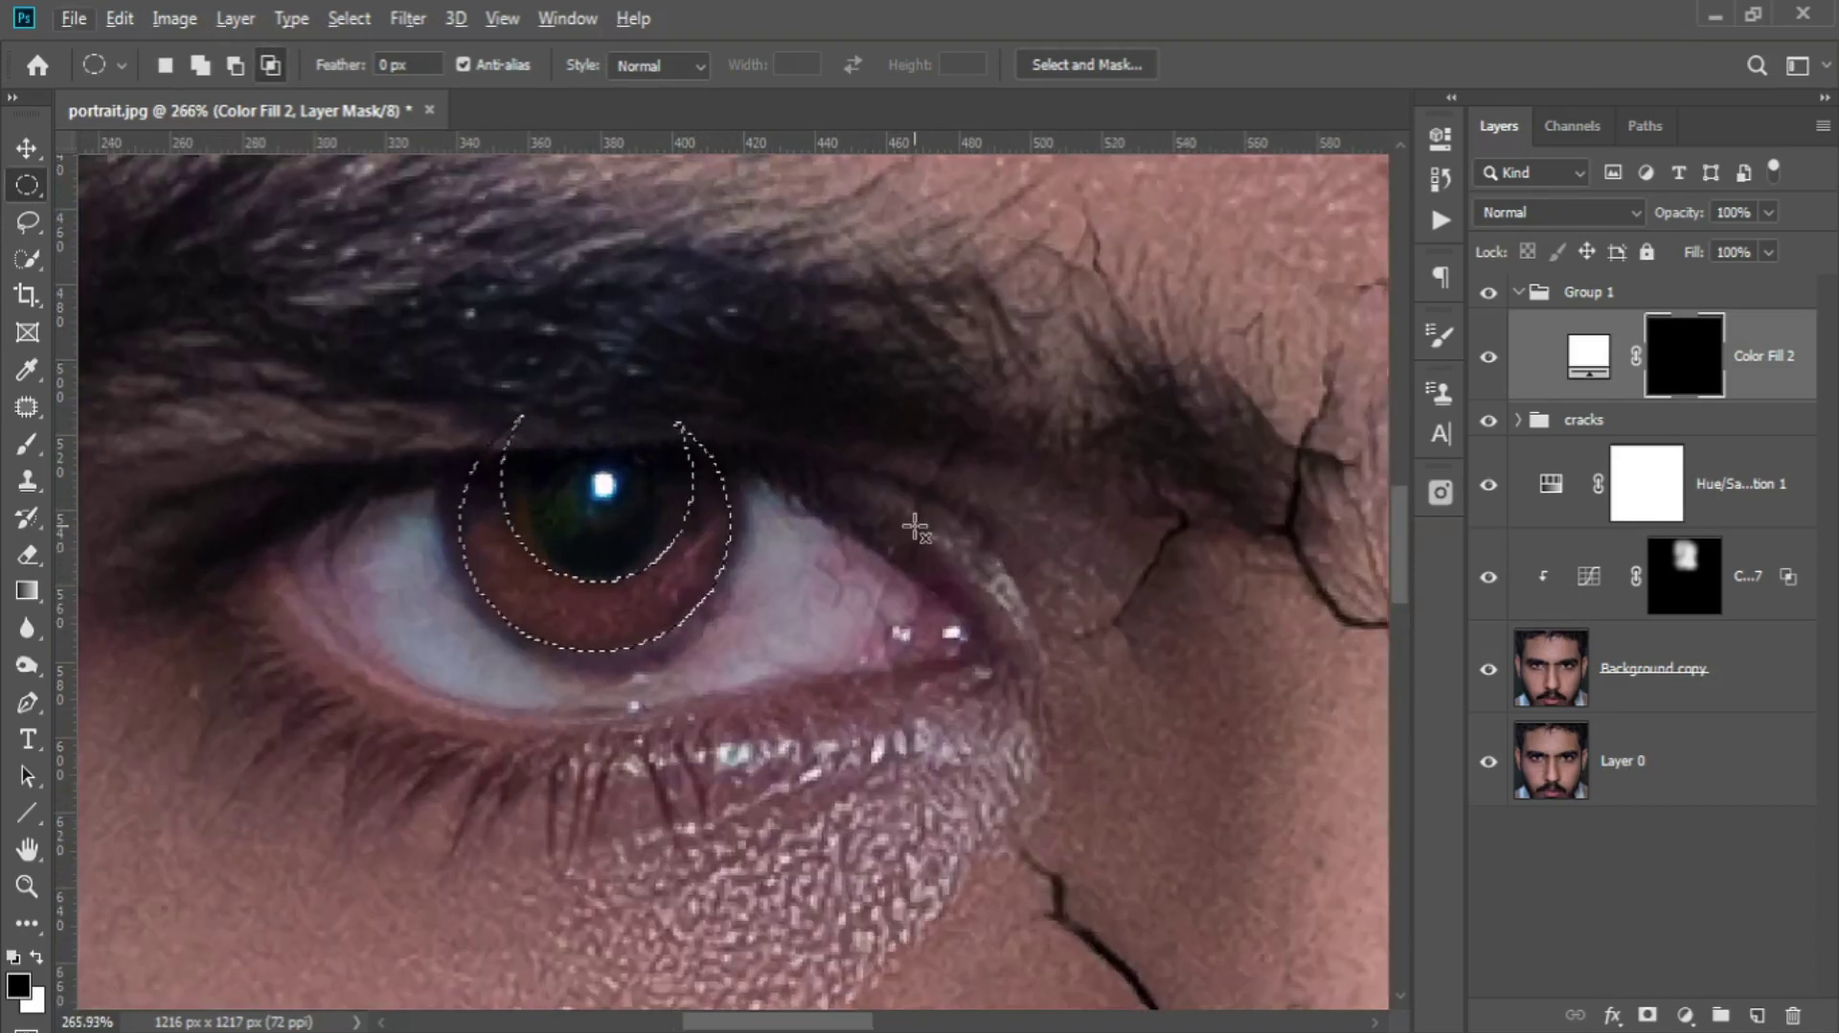
{"action": "key", "text": "x"}
{"action": "key", "text": "alt+BackSpace"}
{"action": "key", "text": "ctrl+d"}
- Paint out the crescent's upper-left tip in black and feather the mask slightly
{"action": "key", "text": "b"}
{"action": "left_click", "coordinate": [554, 414]}
{"action": "key", "text": "x"}
{"action": "left_click_drag", "start_coordinate": [553, 414], "coordinate": [434, 423]}
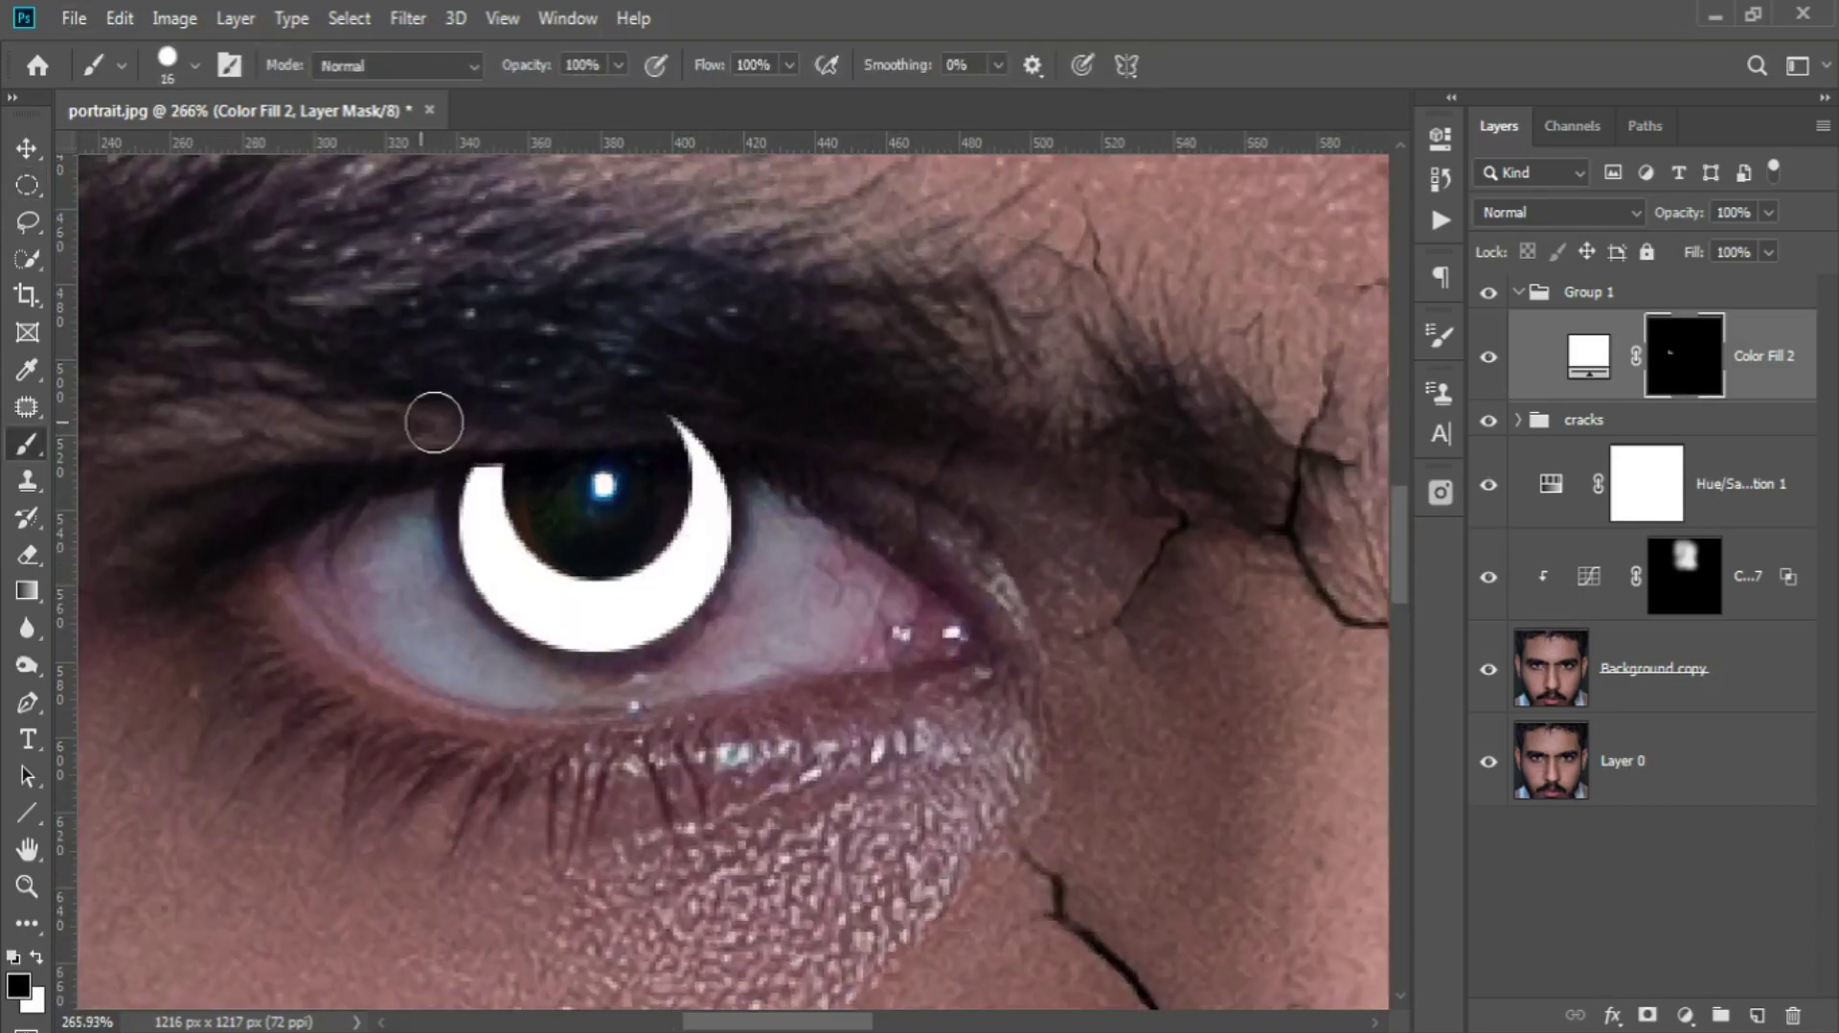
{"action": "scroll", "coordinate": [484, 434], "scroll_direction": "down", "scroll_amount": 2}
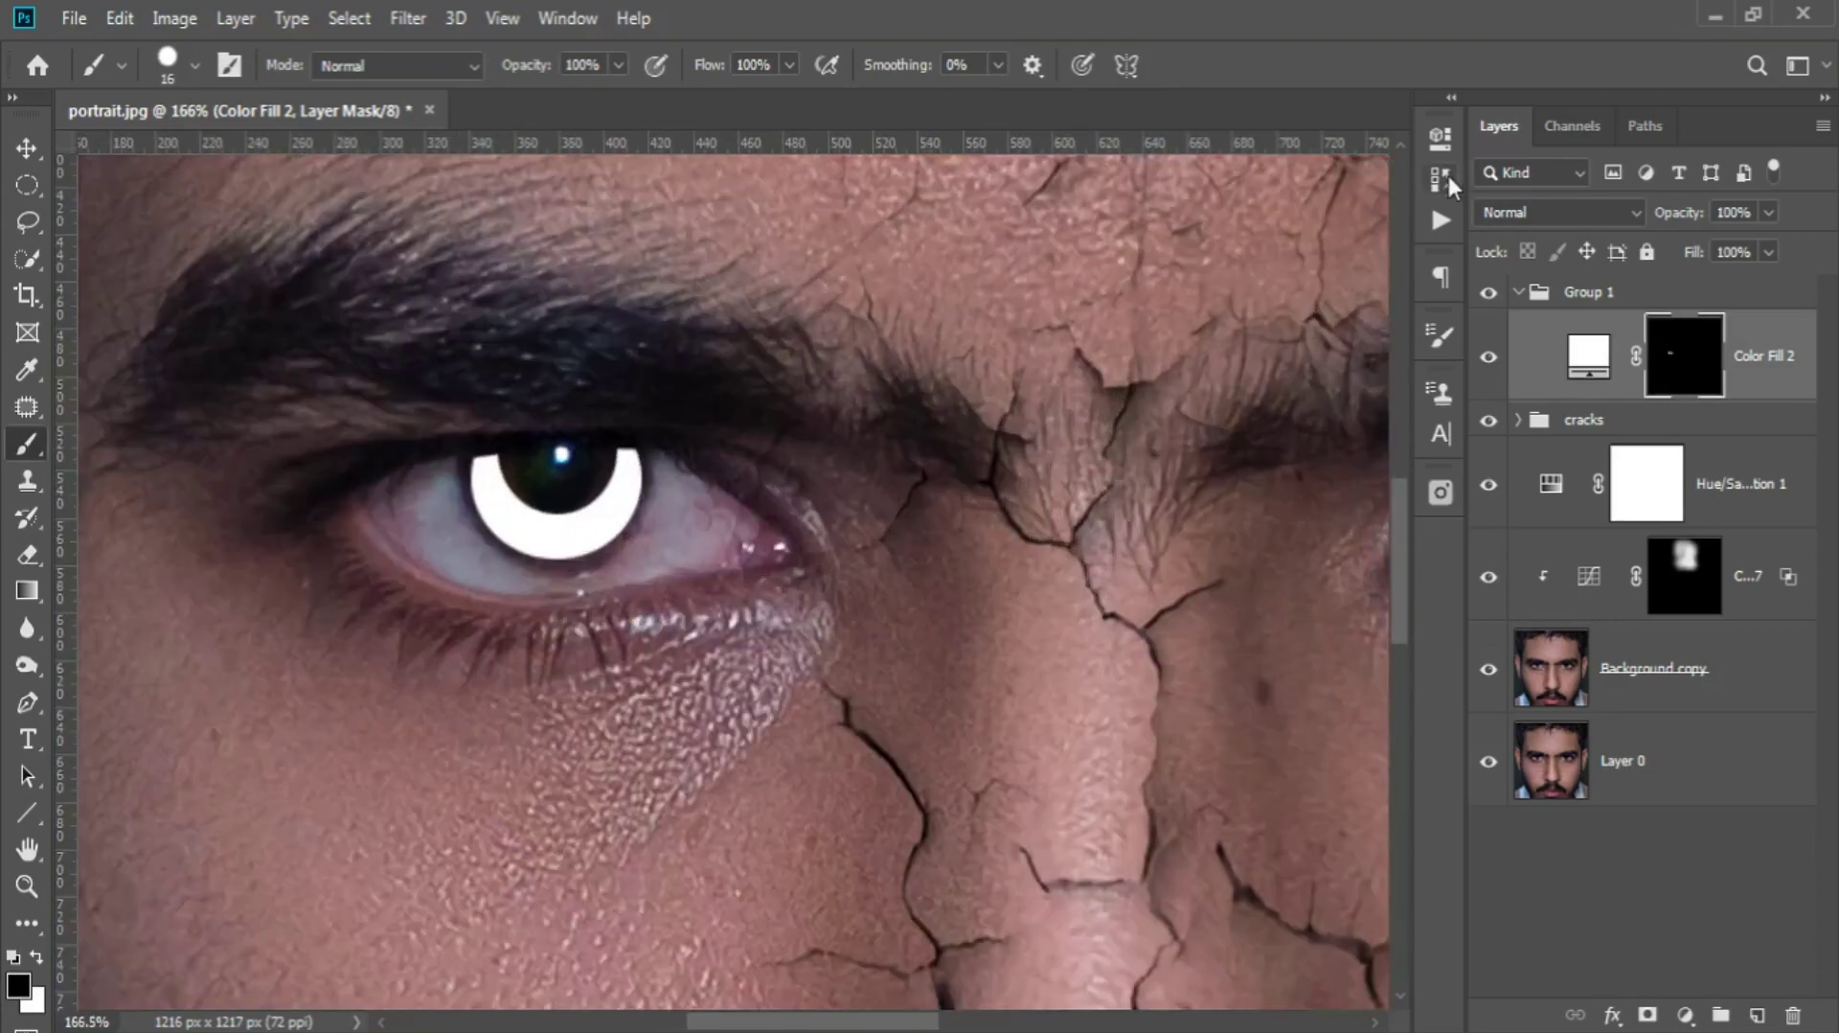
{"action": "left_click", "coordinate": [1446, 180]}
{"action": "mouse_move", "coordinate": [1112, 403]}
{"action": "left_mouse_down"}
{"action": "mouse_move", "coordinate": [1169, 403]}
{"action": "mouse_move", "coordinate": [1092, 407]}
{"action": "left_mouse_up"}
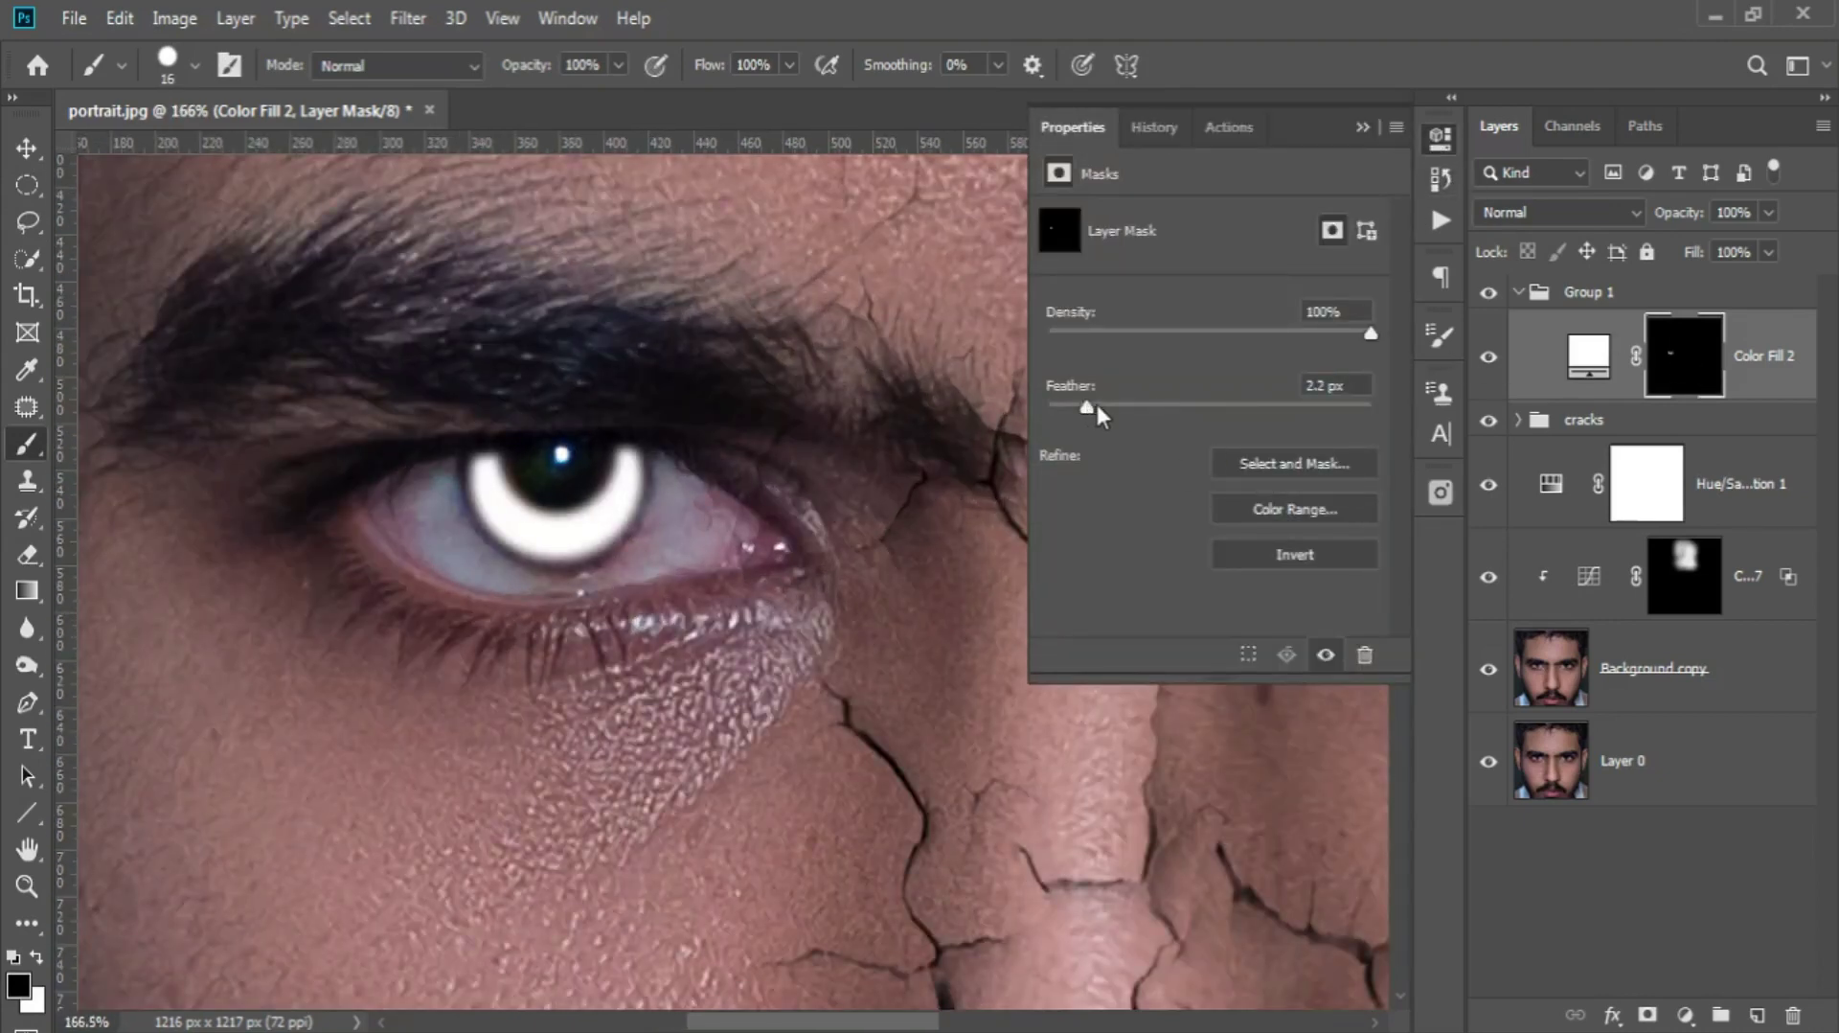
- Set the Color Fill 2 layer's blending mode to Overlay
{"action": "left_click", "coordinate": [1589, 354]}
{"action": "left_click", "coordinate": [1560, 212]}
{"action": "left_click", "coordinate": [1543, 547]}
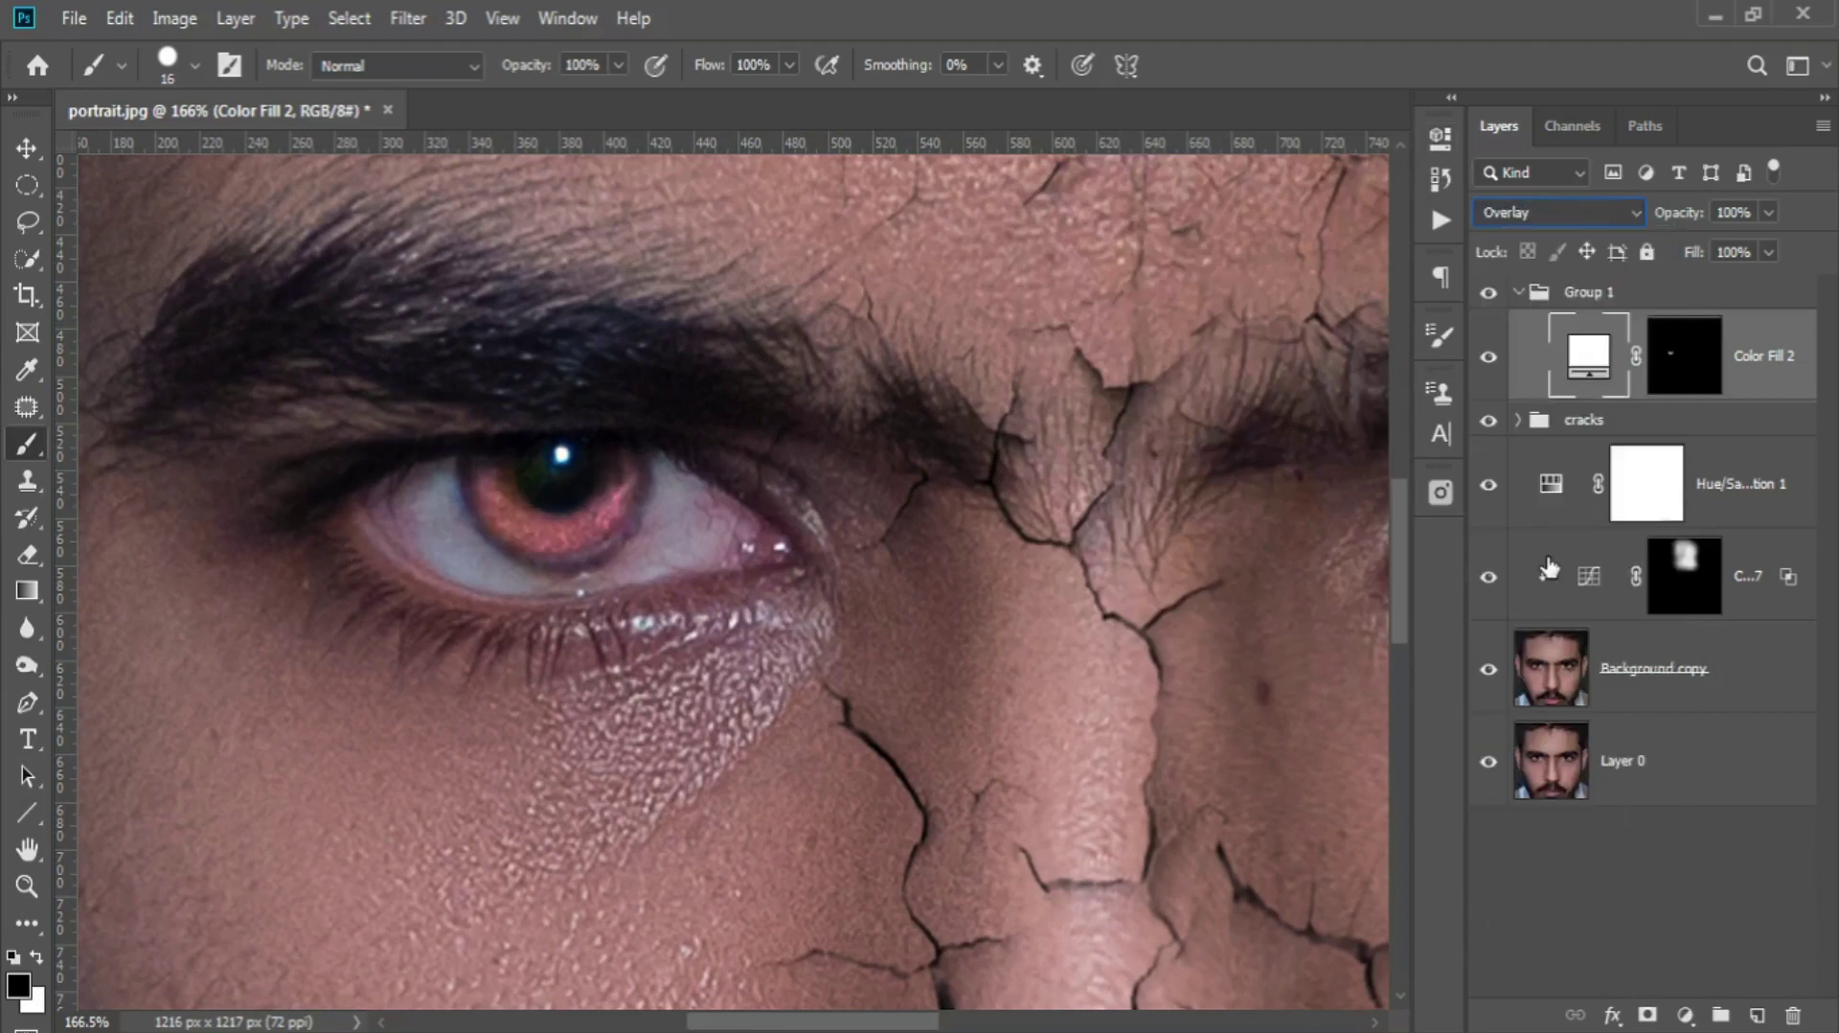
{"action": "scroll", "coordinate": [827, 523], "scroll_direction": "down", "scroll_amount": 5}
{"action": "scroll", "coordinate": [827, 523], "scroll_direction": "up", "scroll_amount": 4}
{"action": "scroll", "coordinate": [827, 523], "scroll_direction": "up", "scroll_amount": 1}
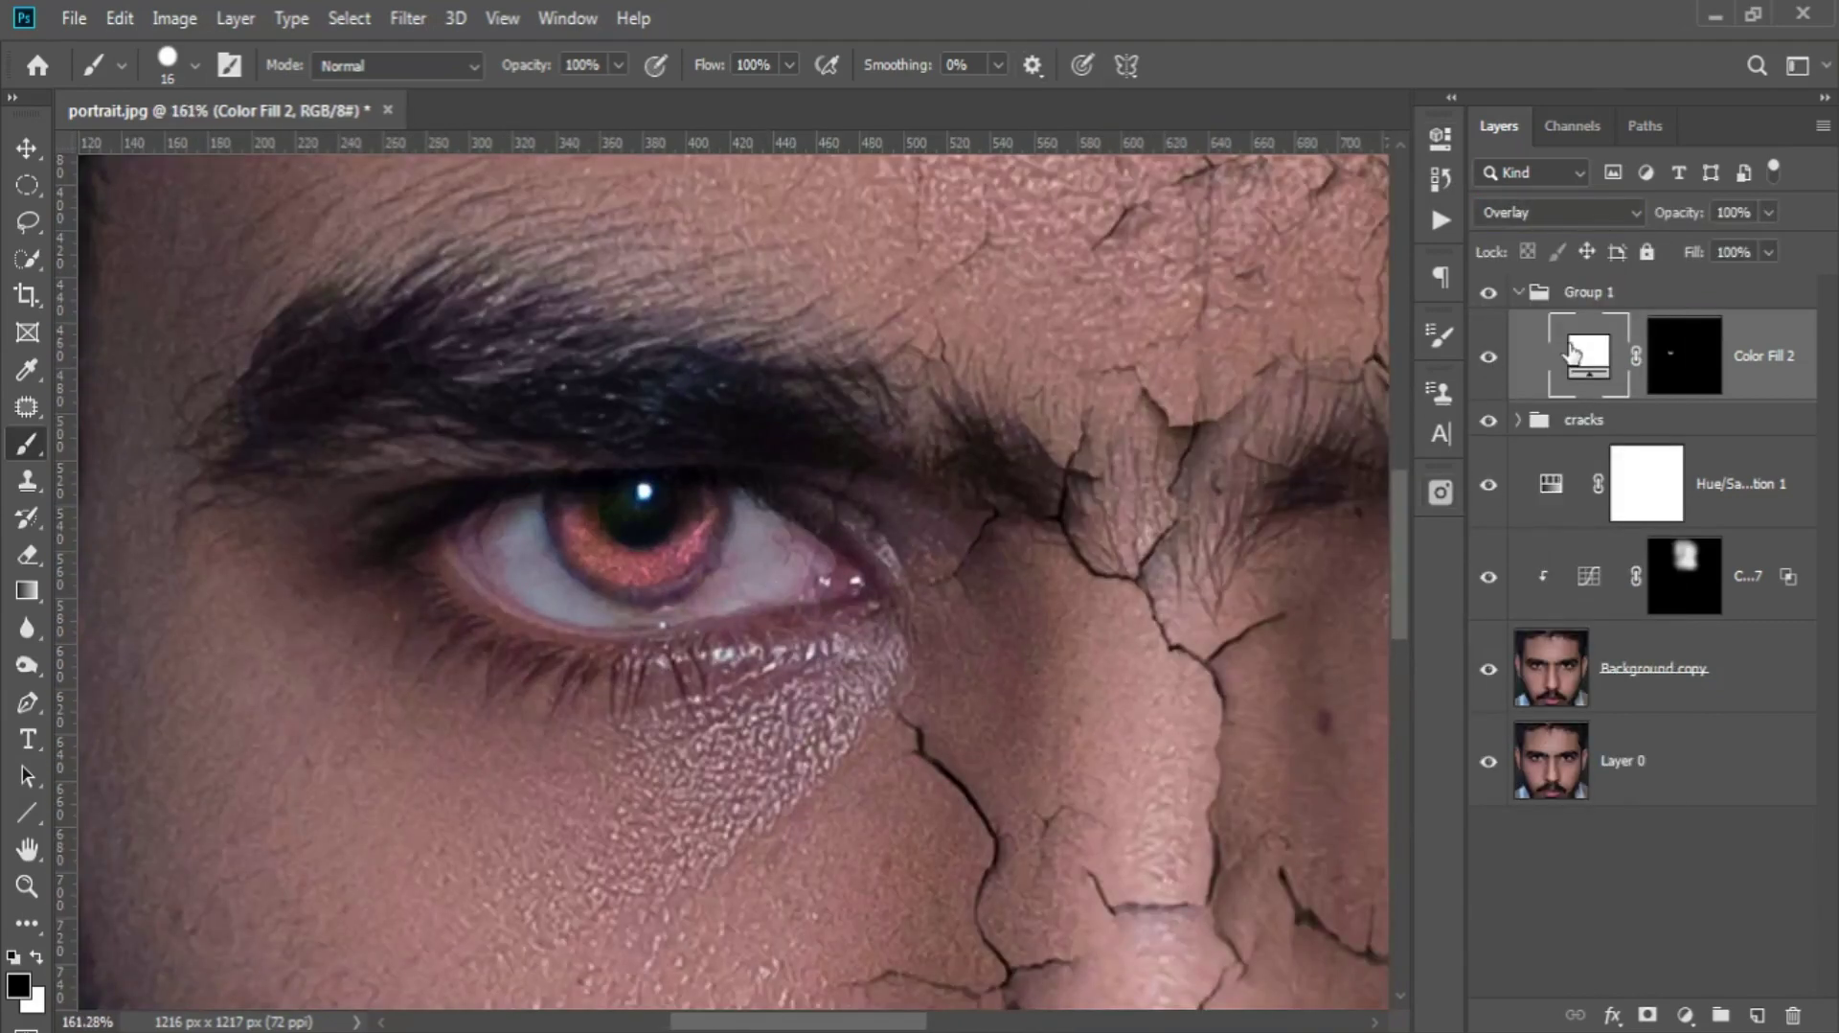
- Change the fill colour to a light green for the iris
{"action": "double_click", "coordinate": [1588, 354]}
{"action": "left_click", "coordinate": [1396, 410]}
{"action": "left_click", "coordinate": [1426, 542]}
{"action": "left_click_drag", "start_coordinate": [1495, 575], "coordinate": [1493, 546]}
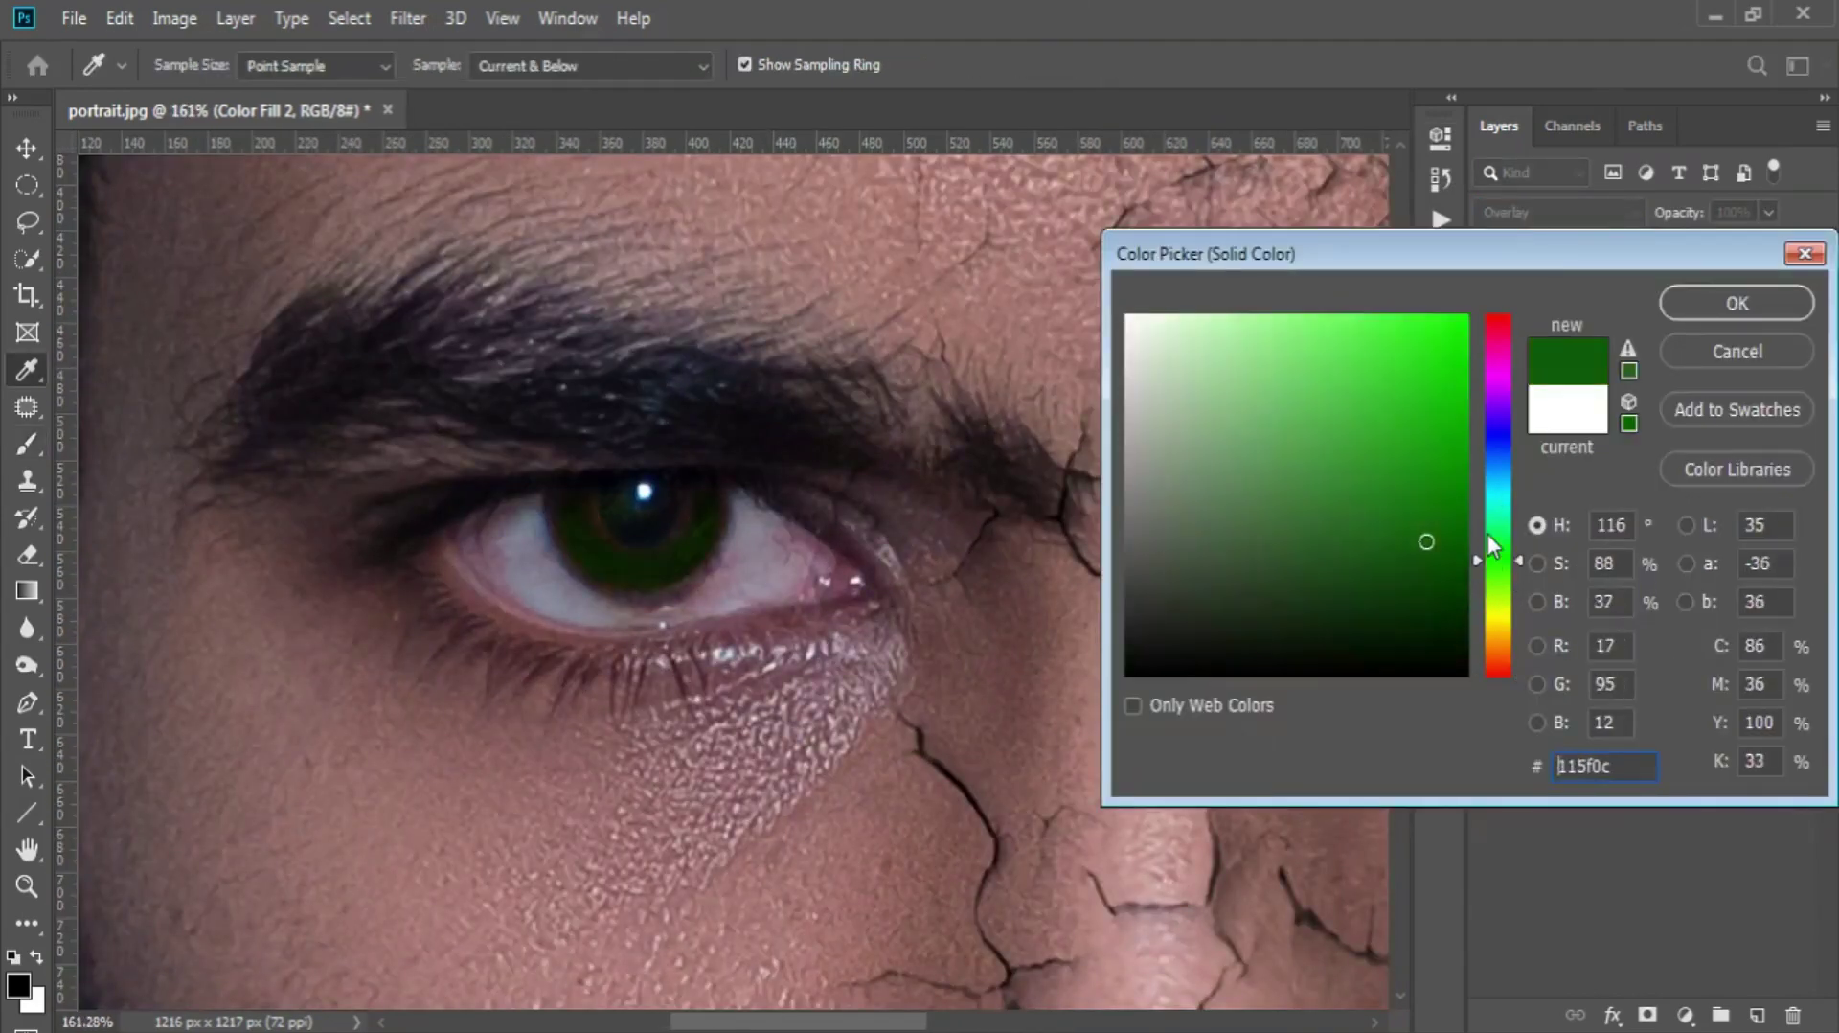
{"action": "left_click", "coordinate": [1293, 361]}
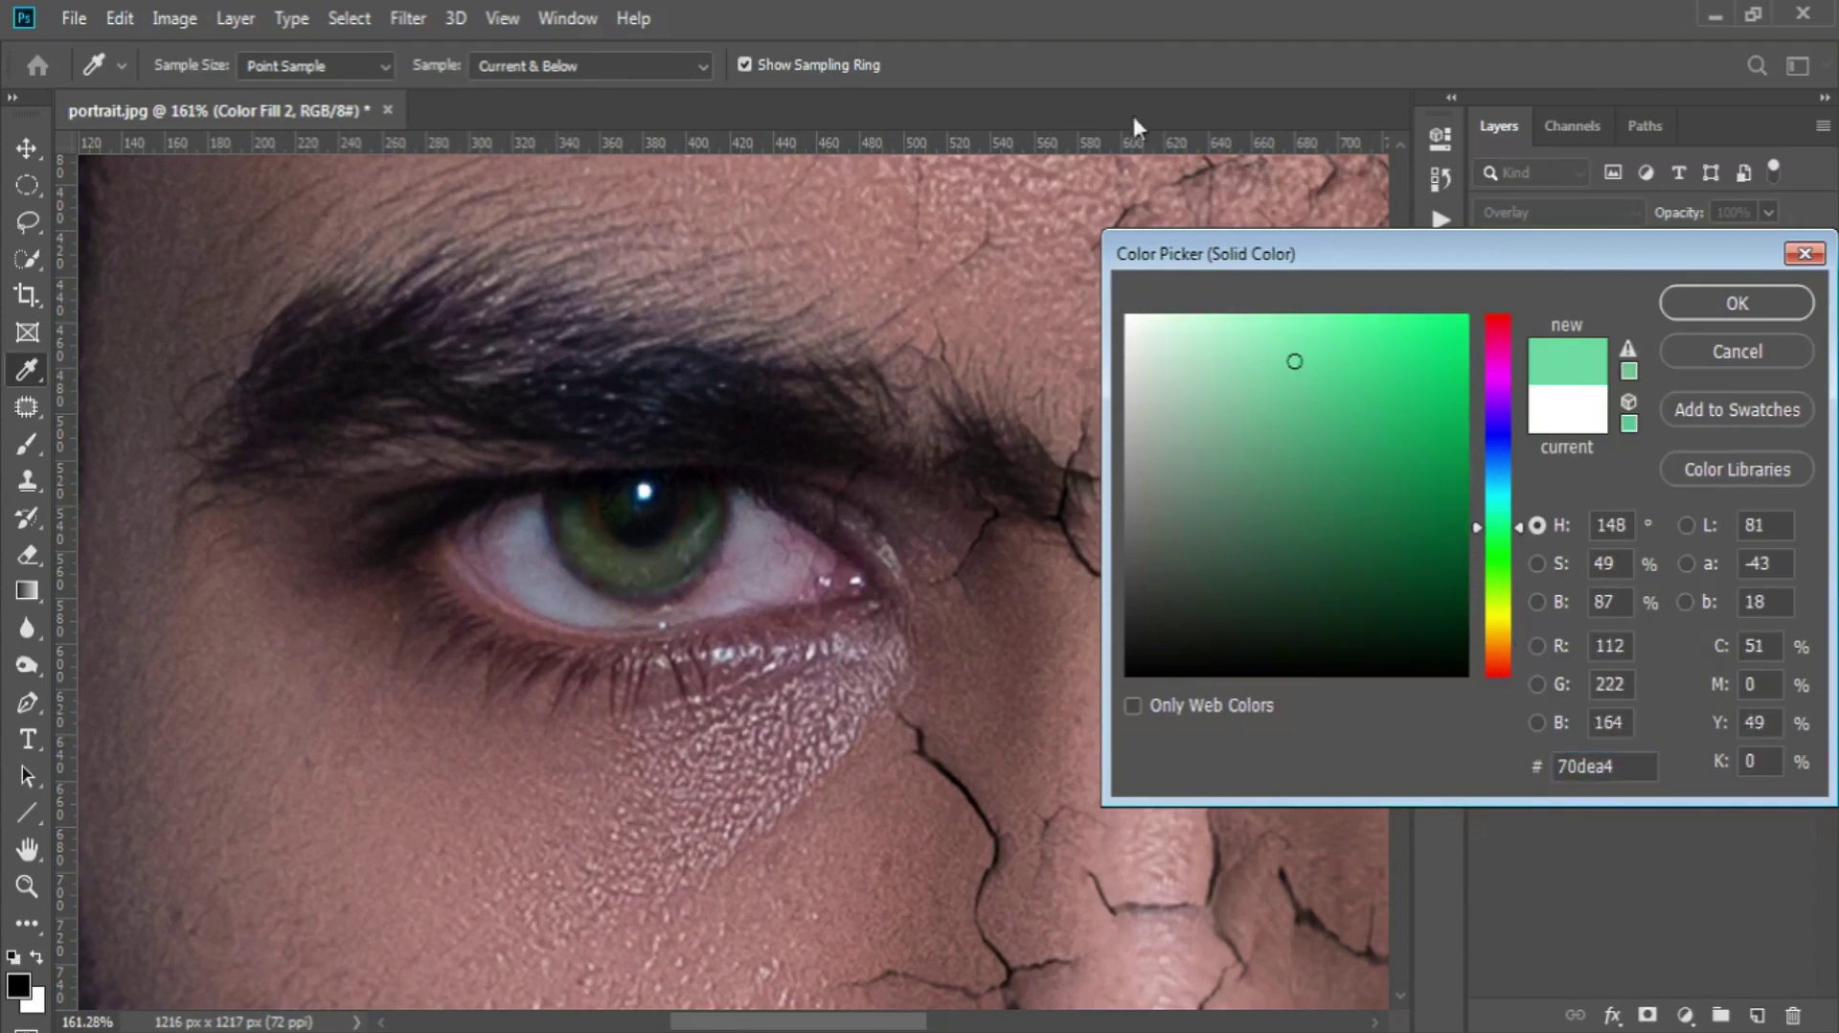
{"action": "left_click", "coordinate": [1736, 303]}
{"action": "scroll", "coordinate": [737, 560], "scroll_direction": "up", "scroll_amount": 4}
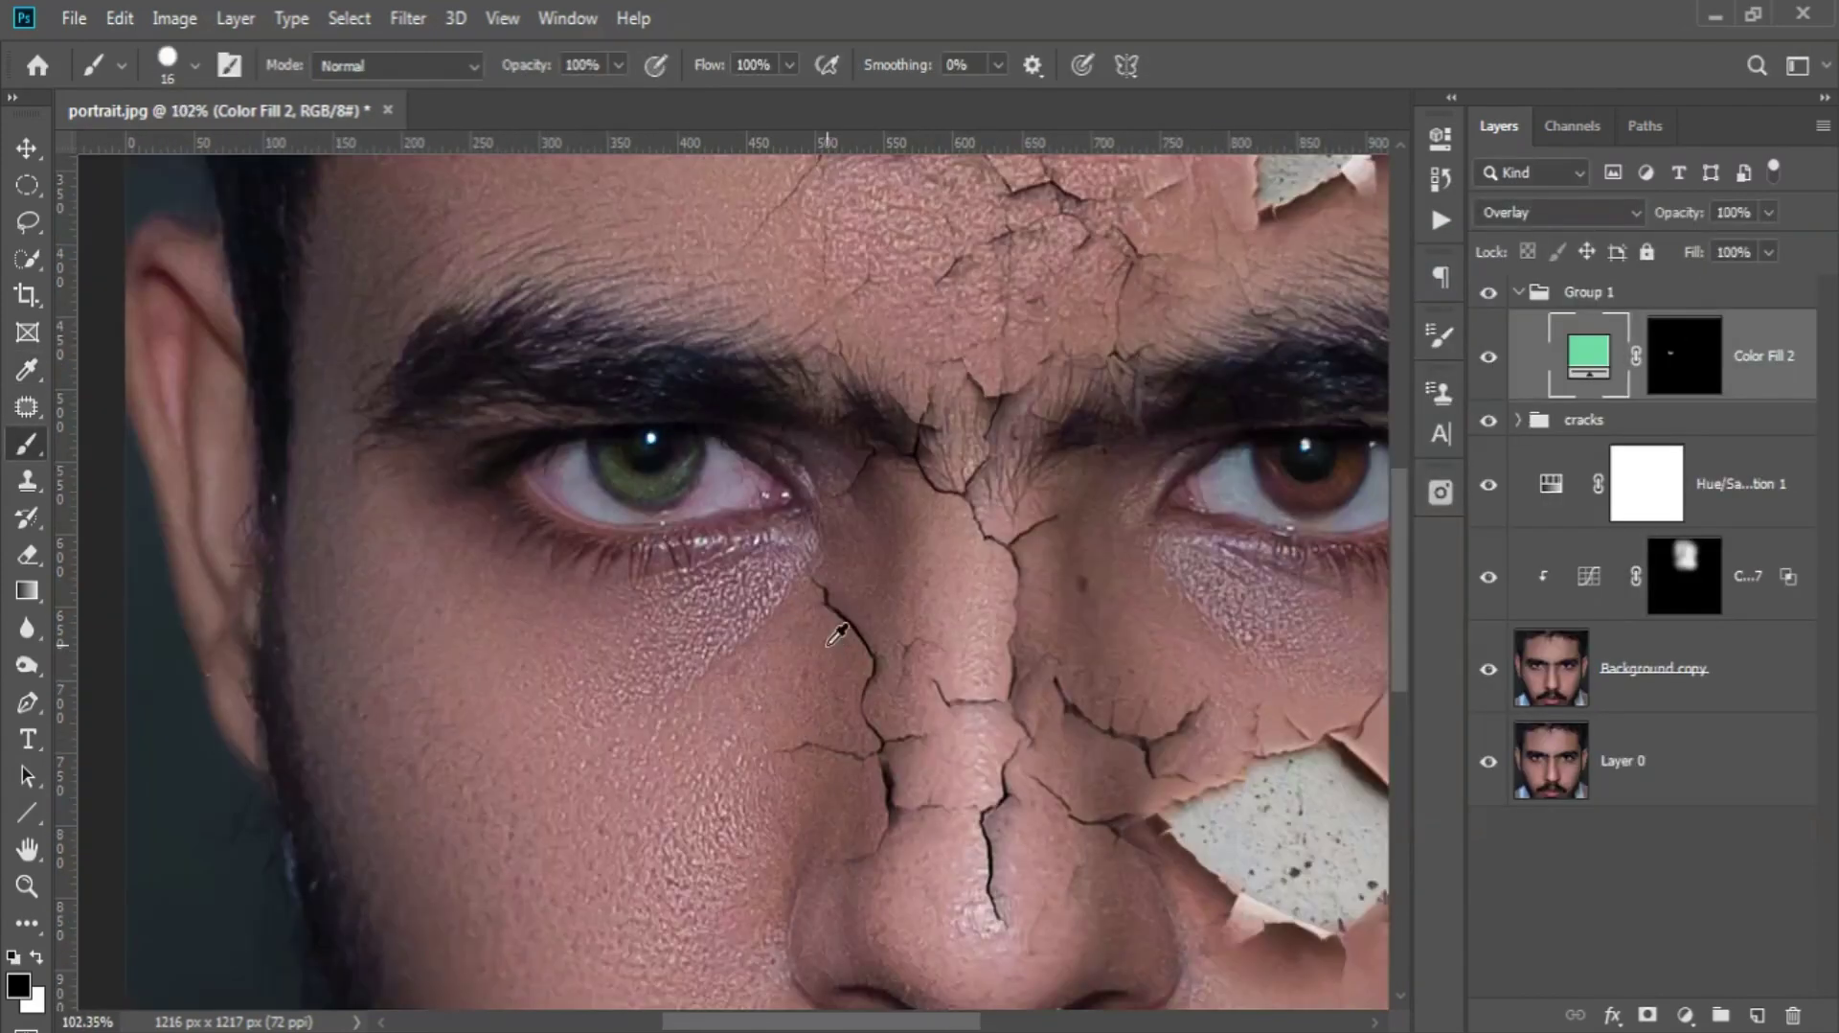
{"action": "scroll", "coordinate": [671, 594], "scroll_direction": "down", "scroll_amount": 1}
{"action": "scroll", "coordinate": [514, 648], "scroll_direction": "up", "scroll_amount": 5}
- Increase the Color Fill 2 mask feather to 4.2 px
{"action": "double_click", "coordinate": [1684, 354]}
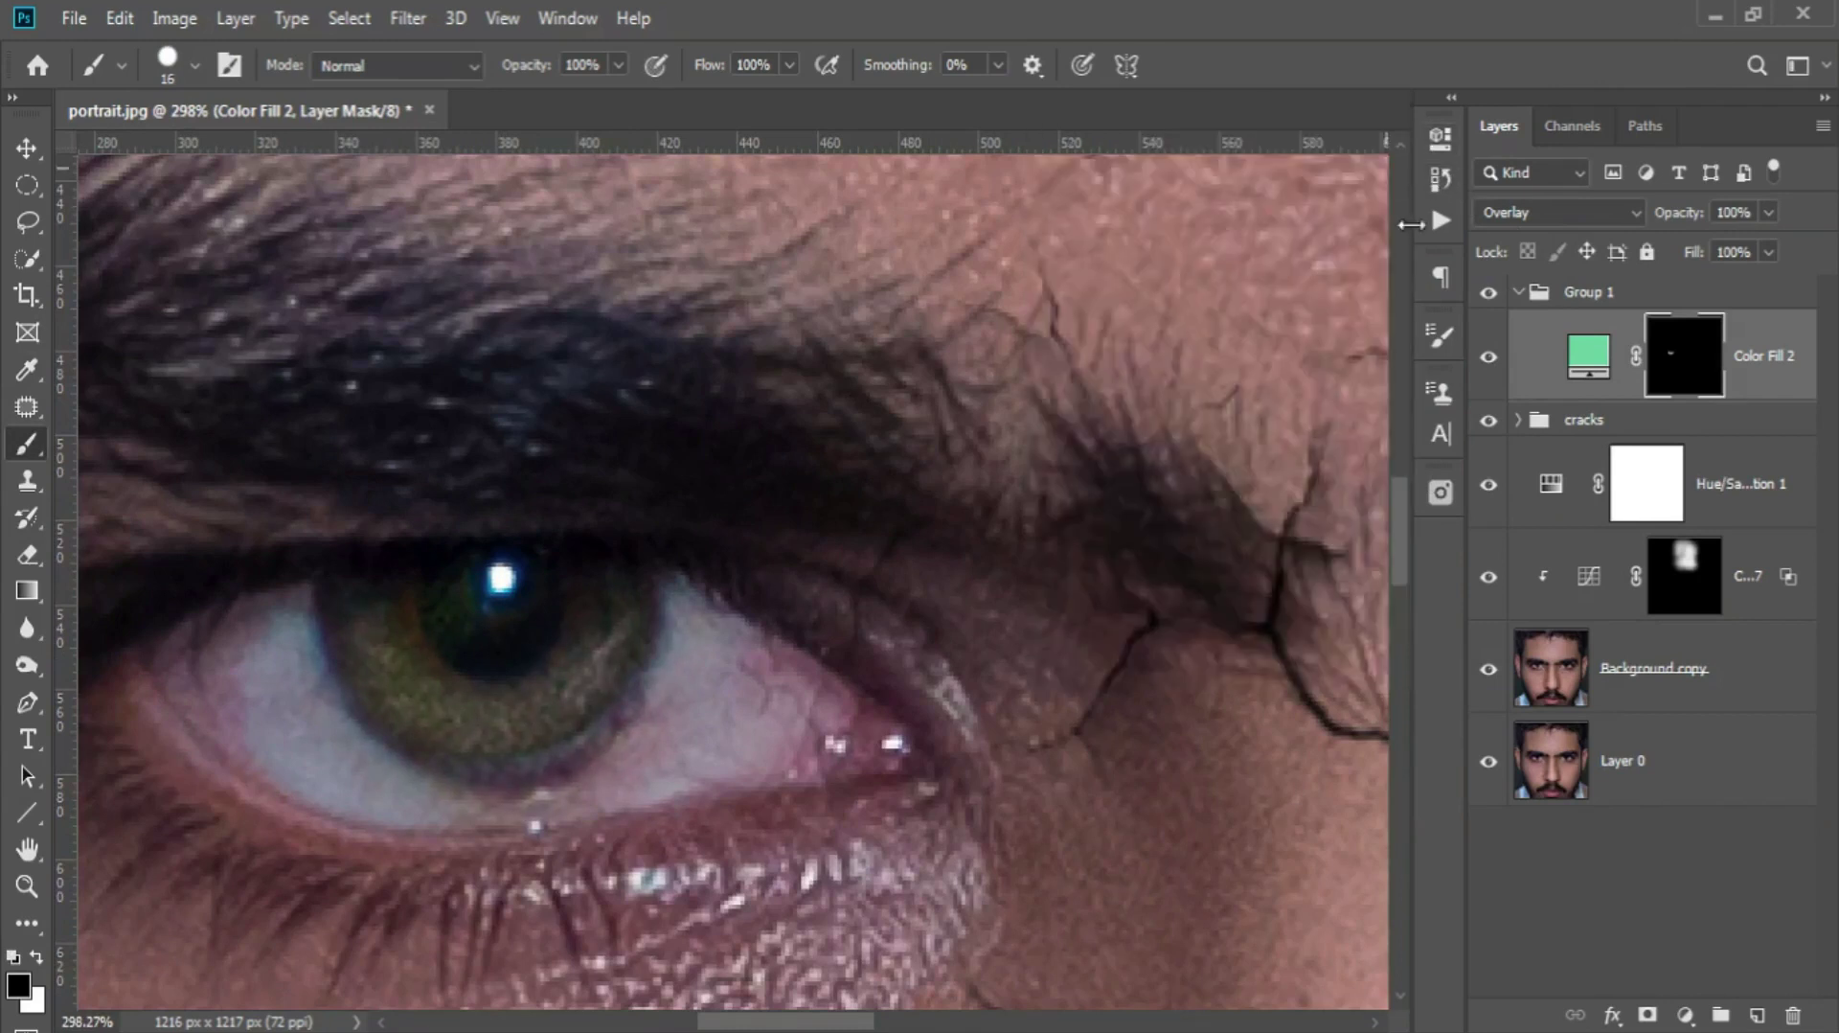
{"action": "scroll", "coordinate": [574, 622], "scroll_direction": "up", "scroll_amount": 2}
{"action": "right_click", "coordinate": [336, 637]}
{"action": "key", "text": "Return"}
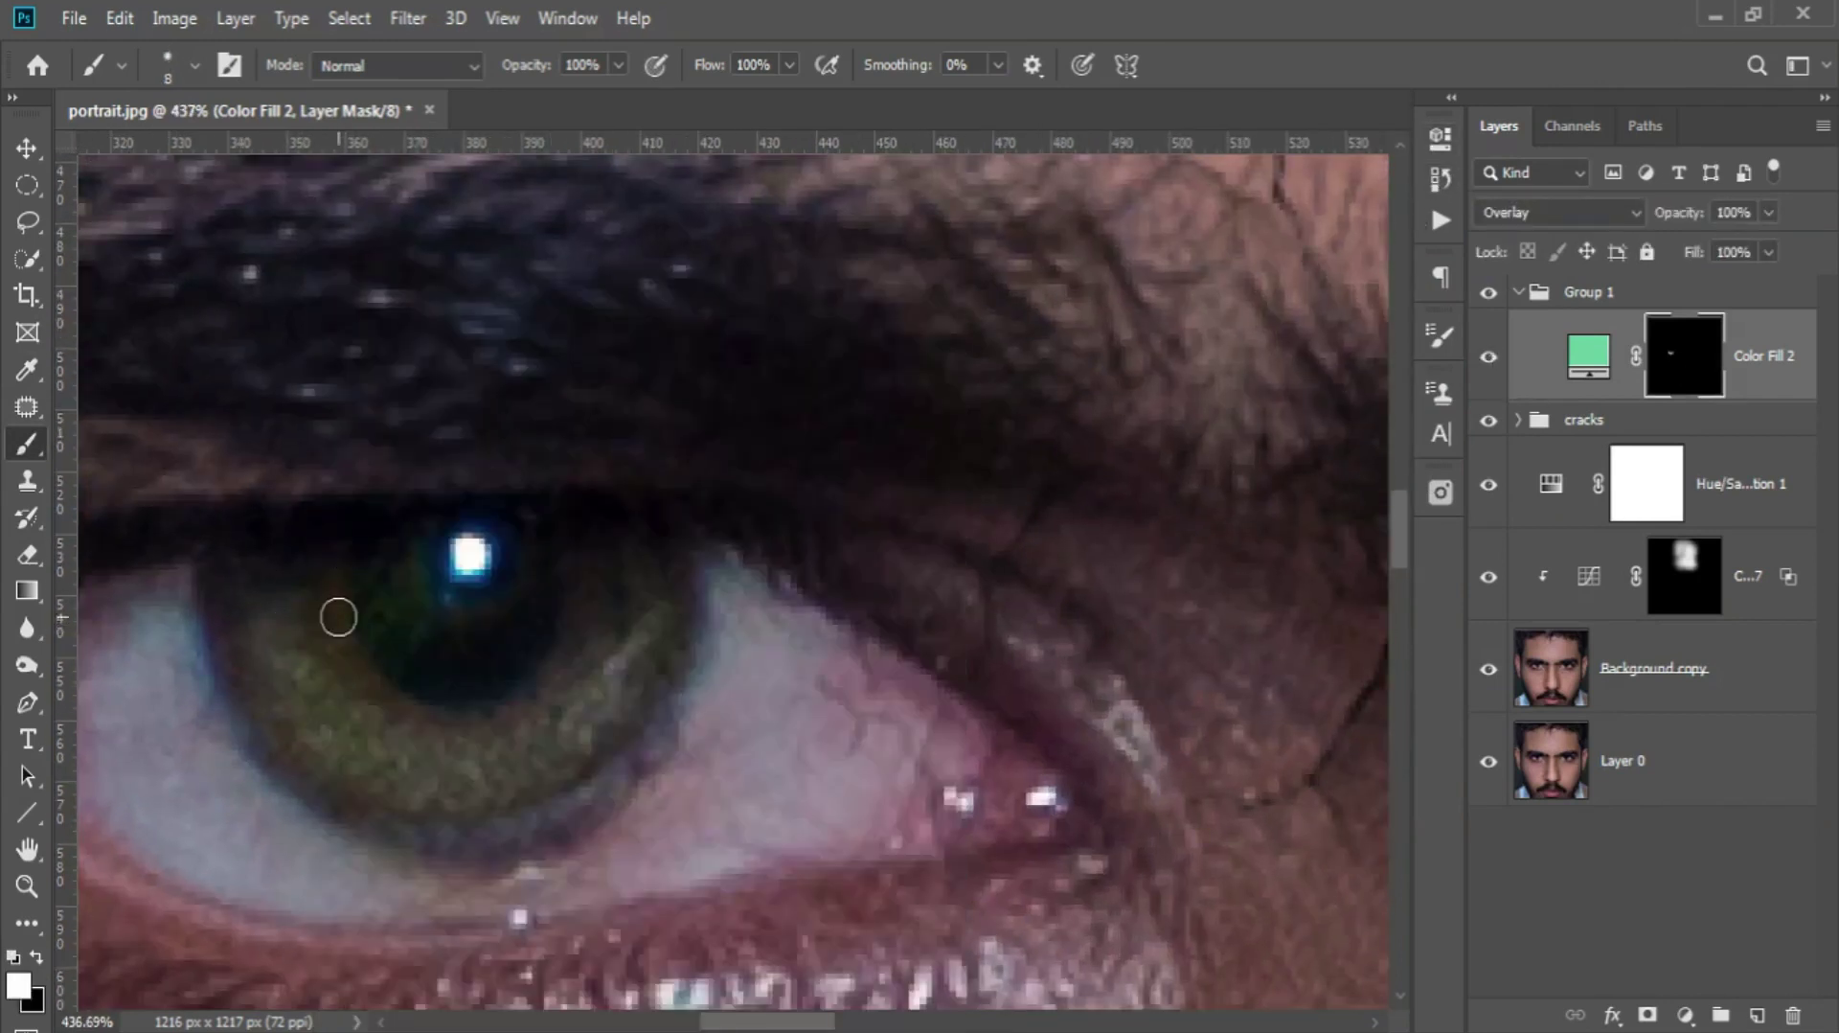
{"action": "scroll", "coordinate": [335, 632], "scroll_direction": "down", "scroll_amount": 1}
{"action": "left_click", "coordinate": [1439, 136]}
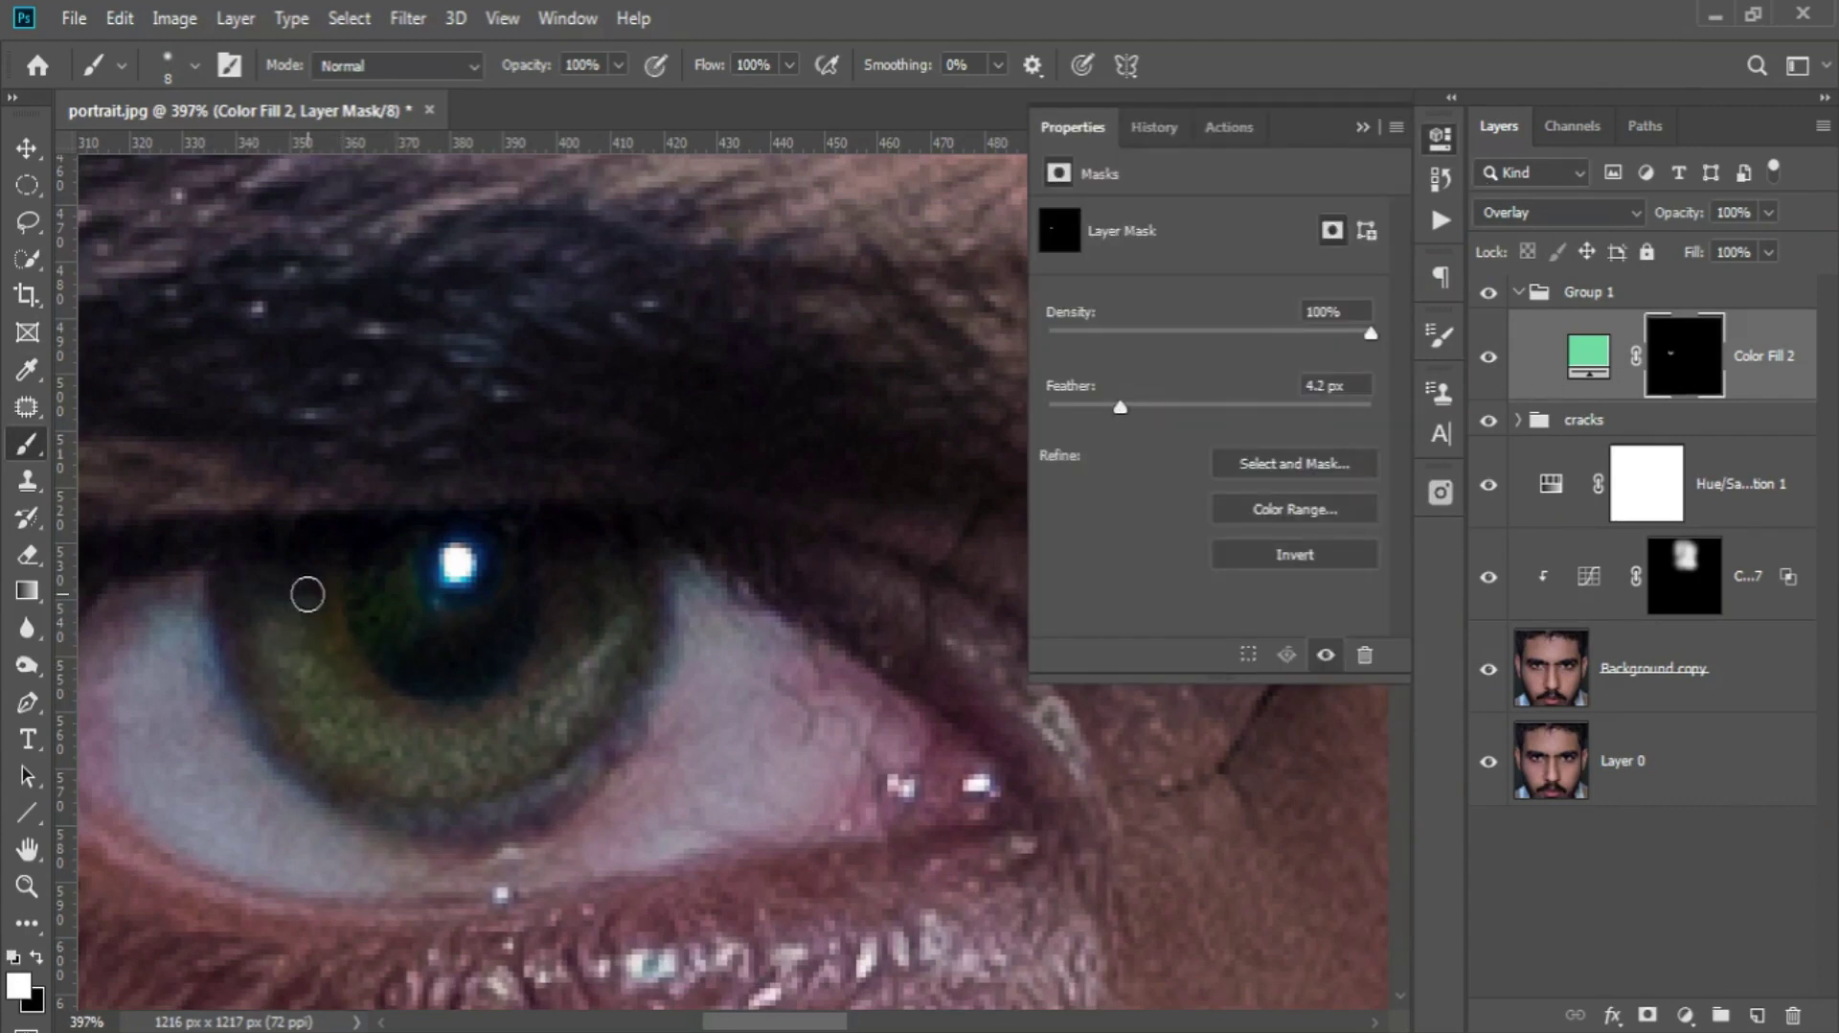
{"action": "scroll", "coordinate": [398, 604], "scroll_direction": "down", "scroll_amount": 5}
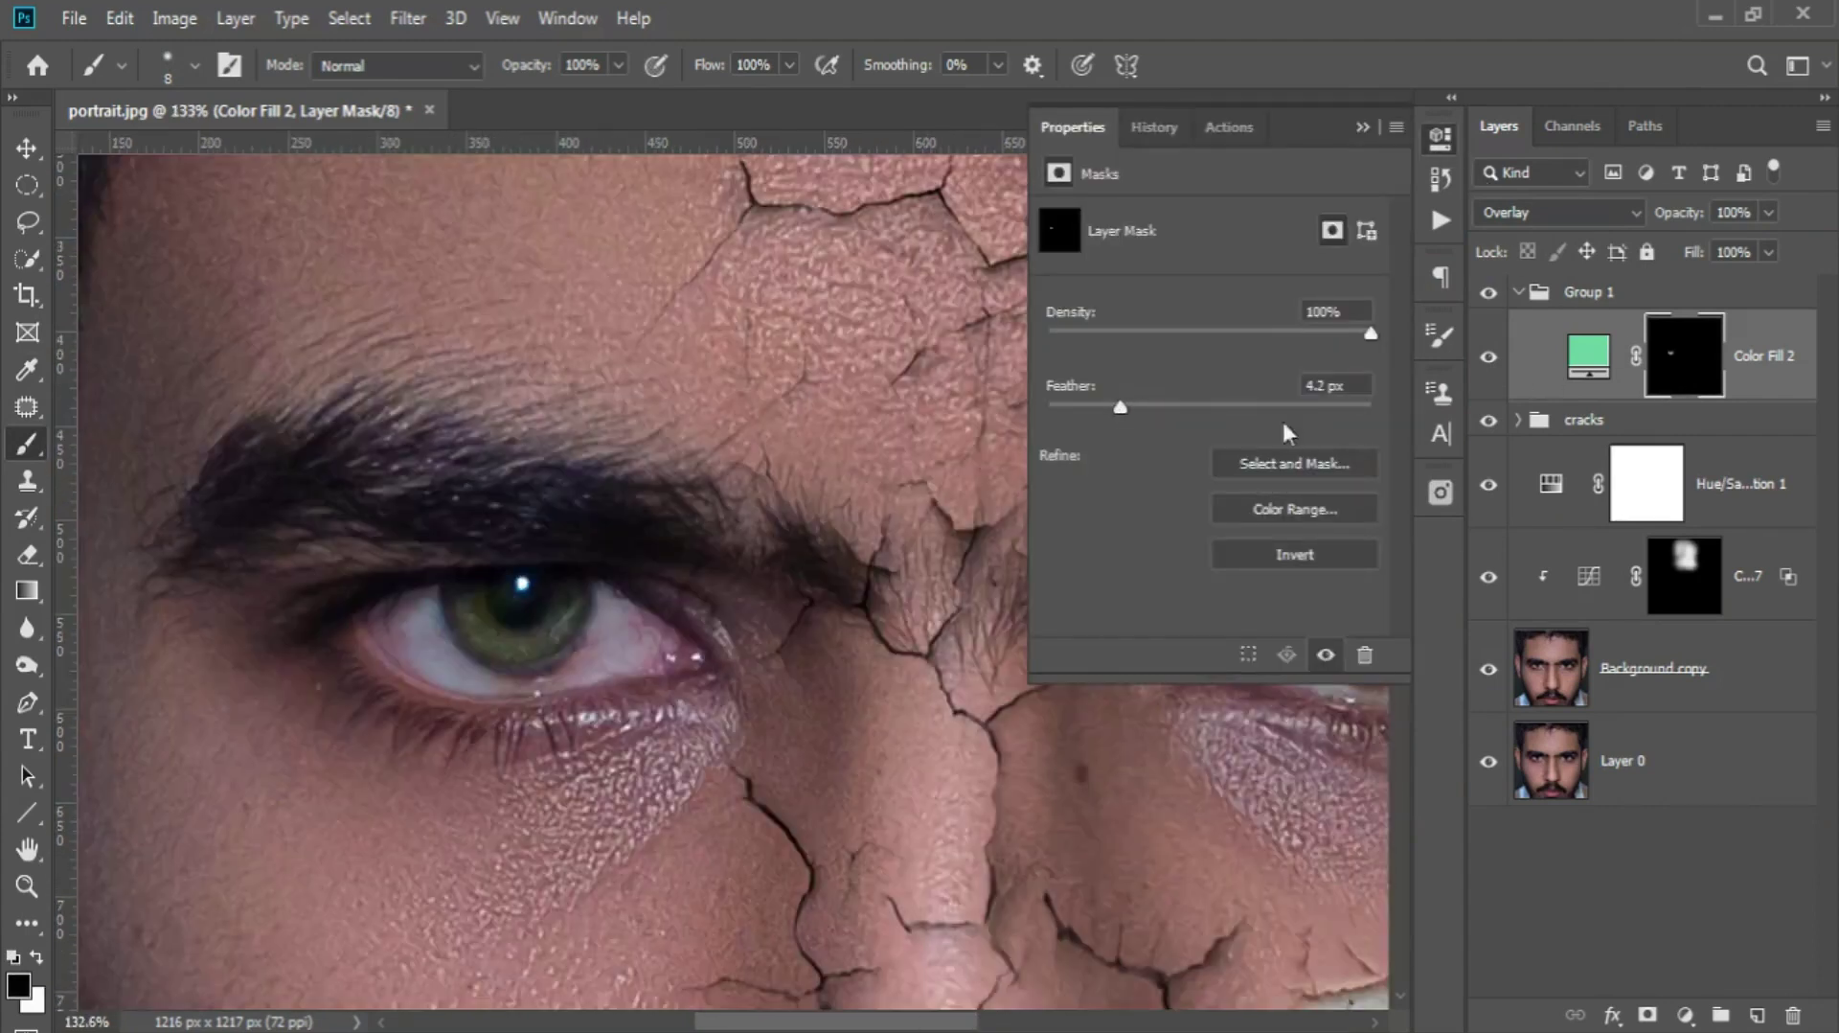
{"action": "left_click", "coordinate": [1588, 366]}
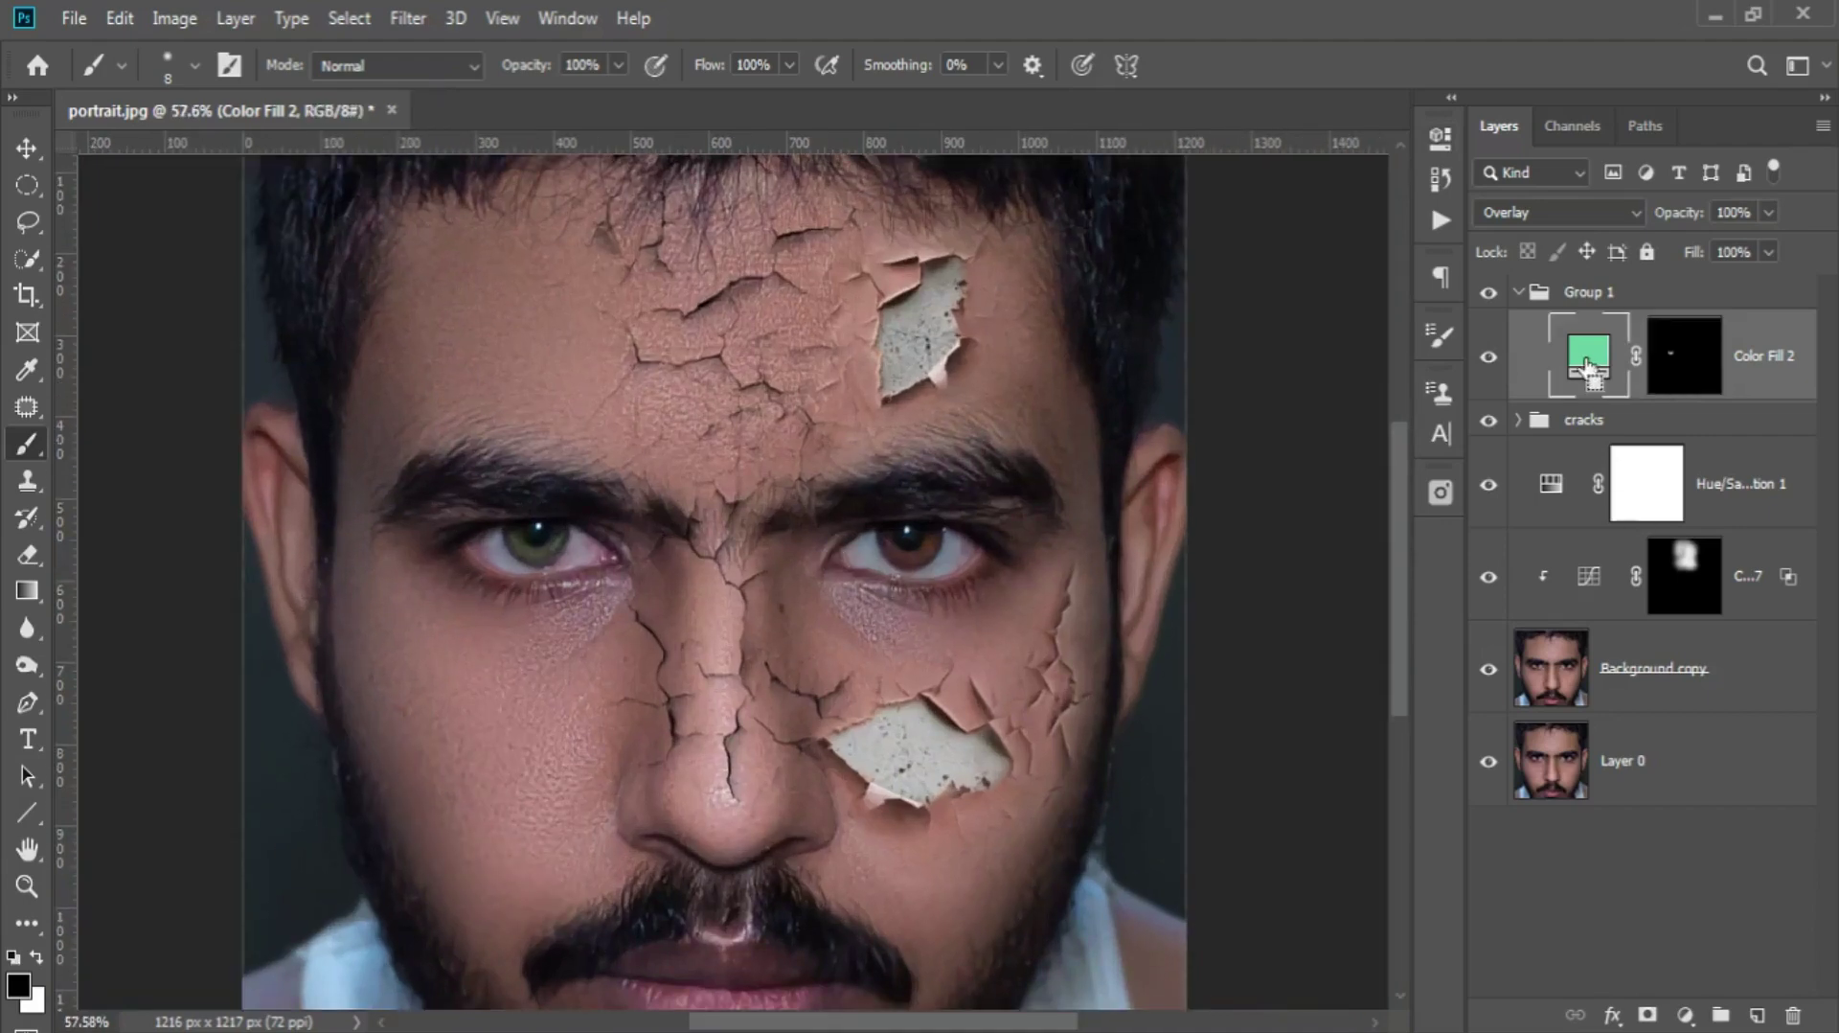
- Duplicate the green eye fill and move the copy onto the right eye
{"action": "key", "text": "ctrl+j"}
{"action": "scroll", "coordinate": [701, 548], "scroll_direction": "up", "scroll_amount": 2}
{"action": "key", "text": "v"}
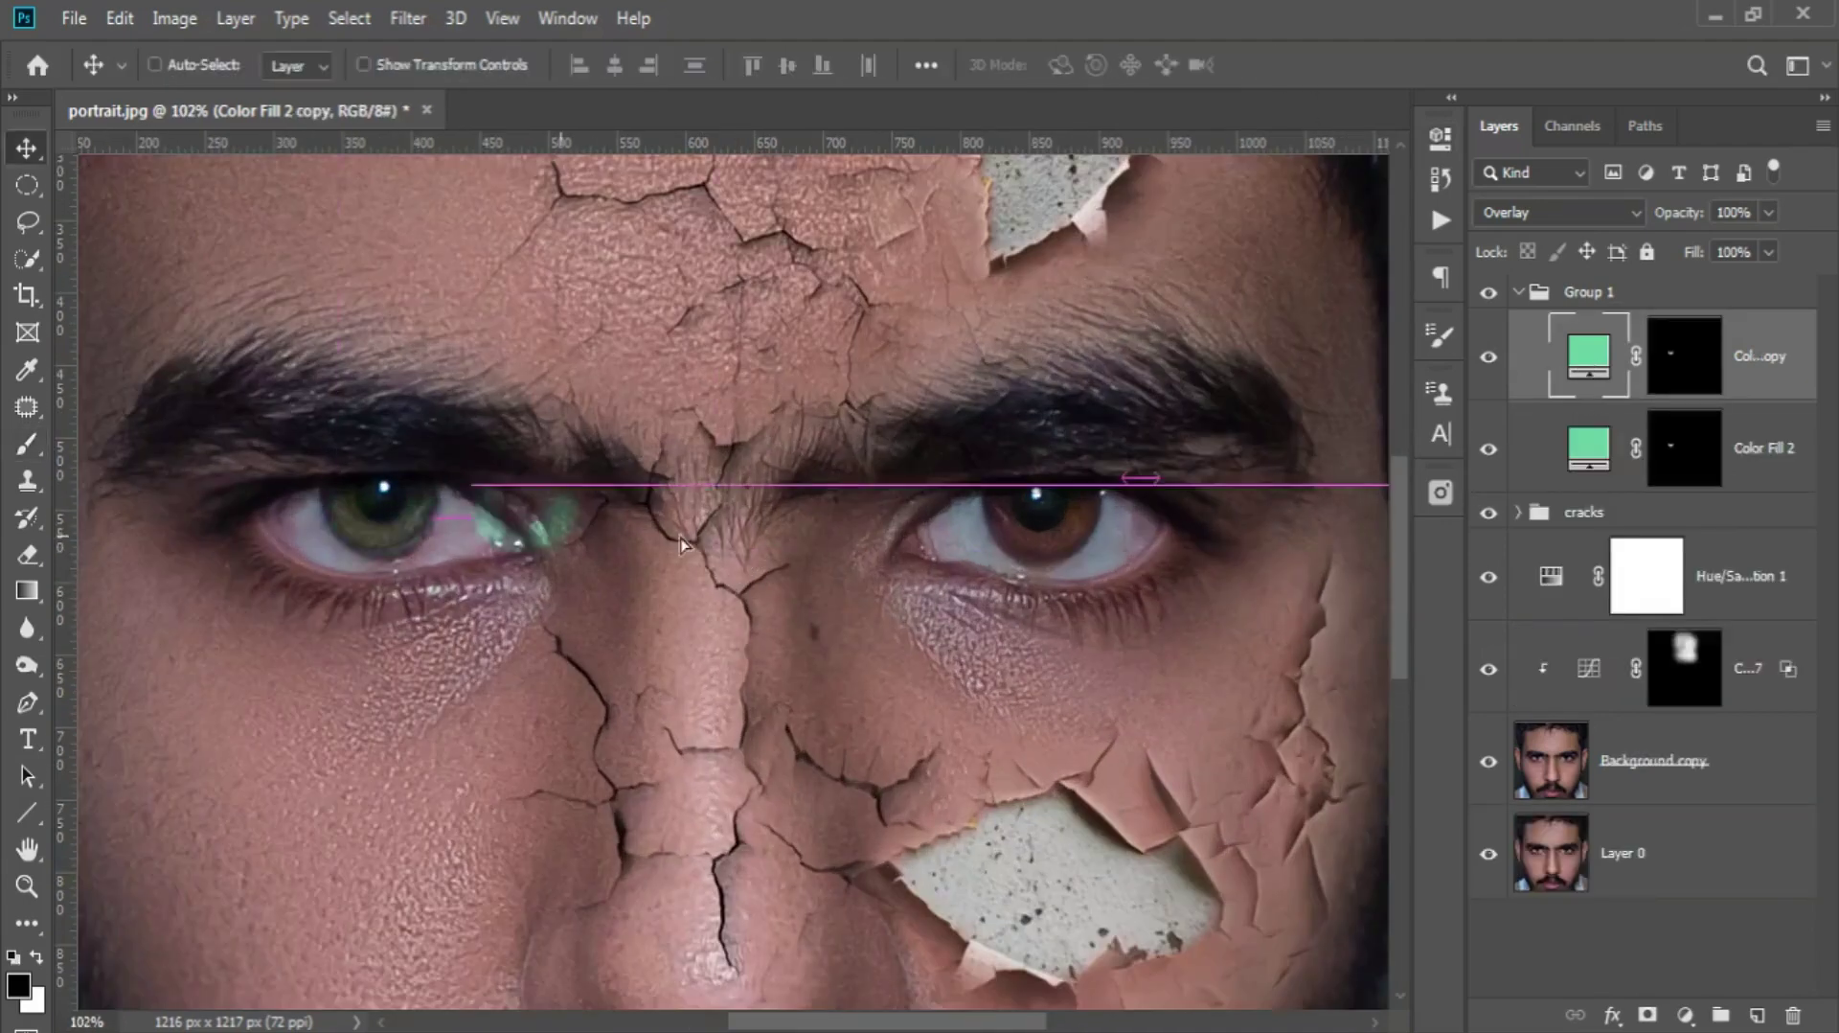
{"action": "left_click_drag", "start_coordinate": [701, 548], "coordinate": [989, 537]}
{"action": "scroll", "coordinate": [990, 537], "scroll_direction": "up", "scroll_amount": 2}
- Warp the copied green ring to fit the right iris
{"action": "key", "text": "ctrl+t"}
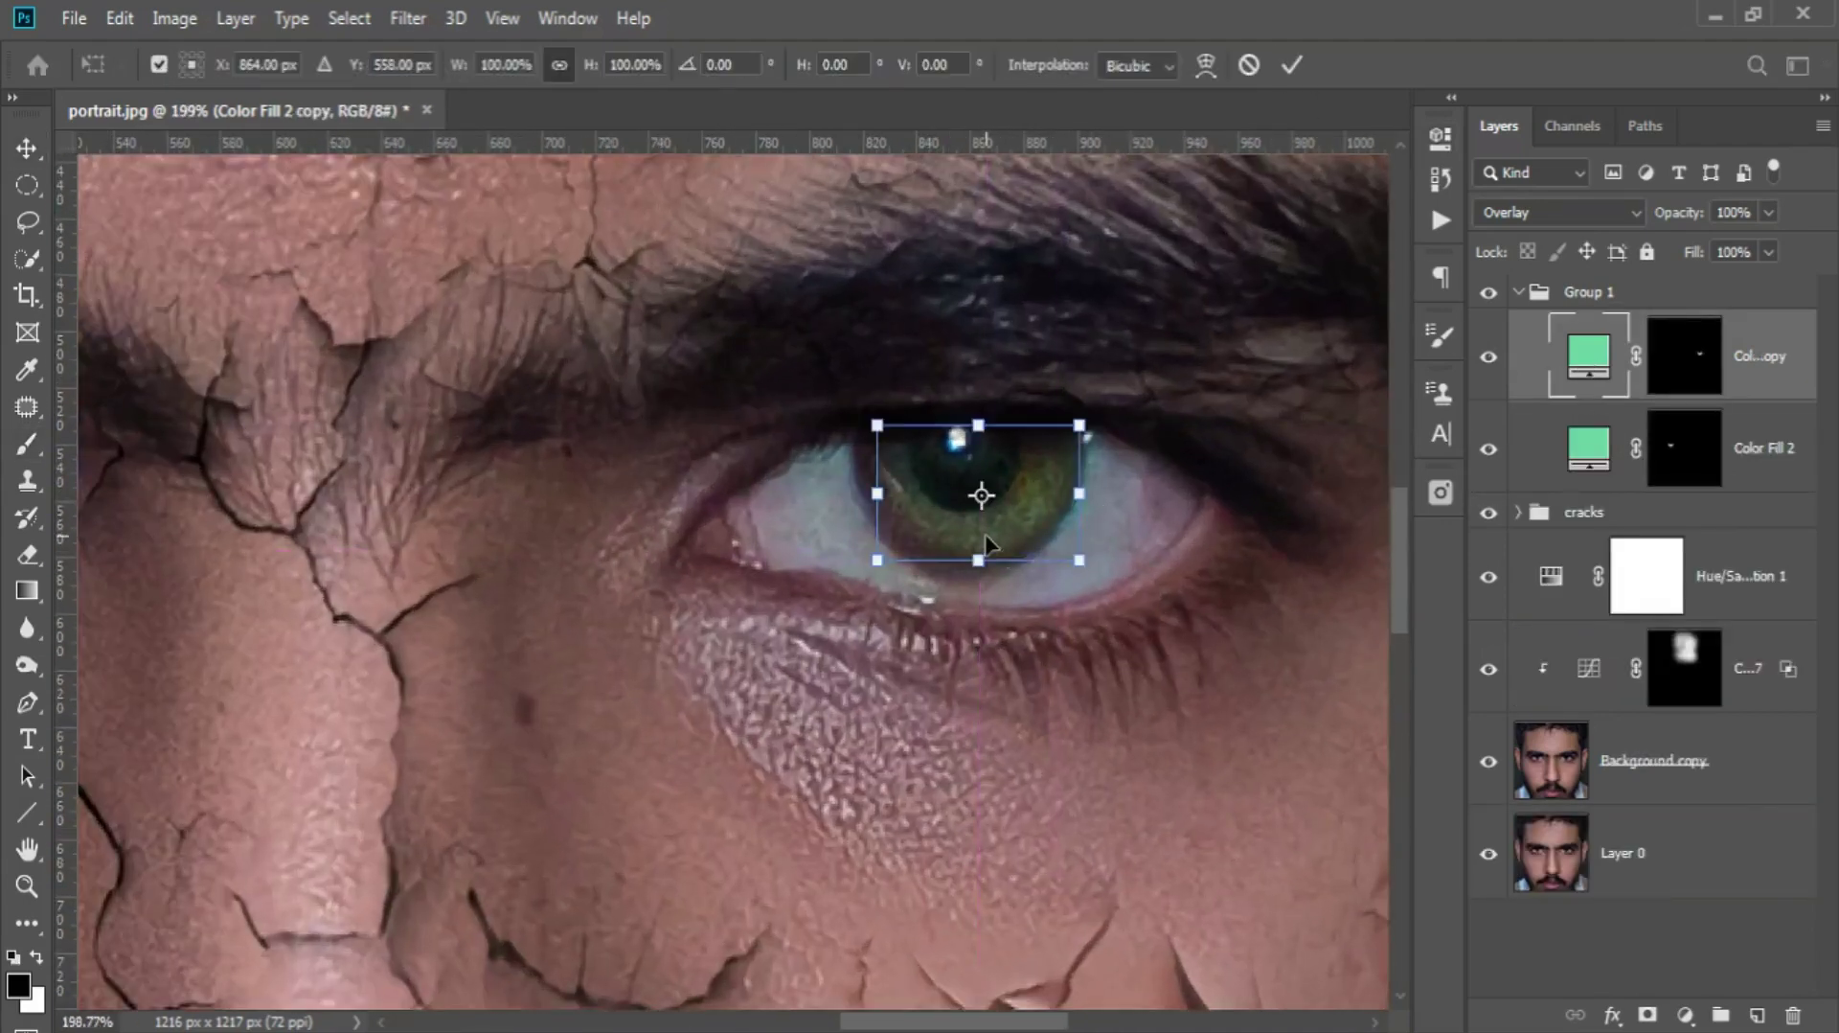
{"action": "right_click", "coordinate": [1006, 510]}
{"action": "left_click", "coordinate": [1034, 690]}
{"action": "scroll", "coordinate": [857, 466], "scroll_direction": "up", "scroll_amount": 2}
{"action": "mouse_move", "coordinate": [872, 469]}
{"action": "left_mouse_down"}
{"action": "mouse_move", "coordinate": [857, 465]}
{"action": "mouse_move", "coordinate": [973, 476]}
{"action": "mouse_move", "coordinate": [1120, 369]}
{"action": "left_mouse_up"}
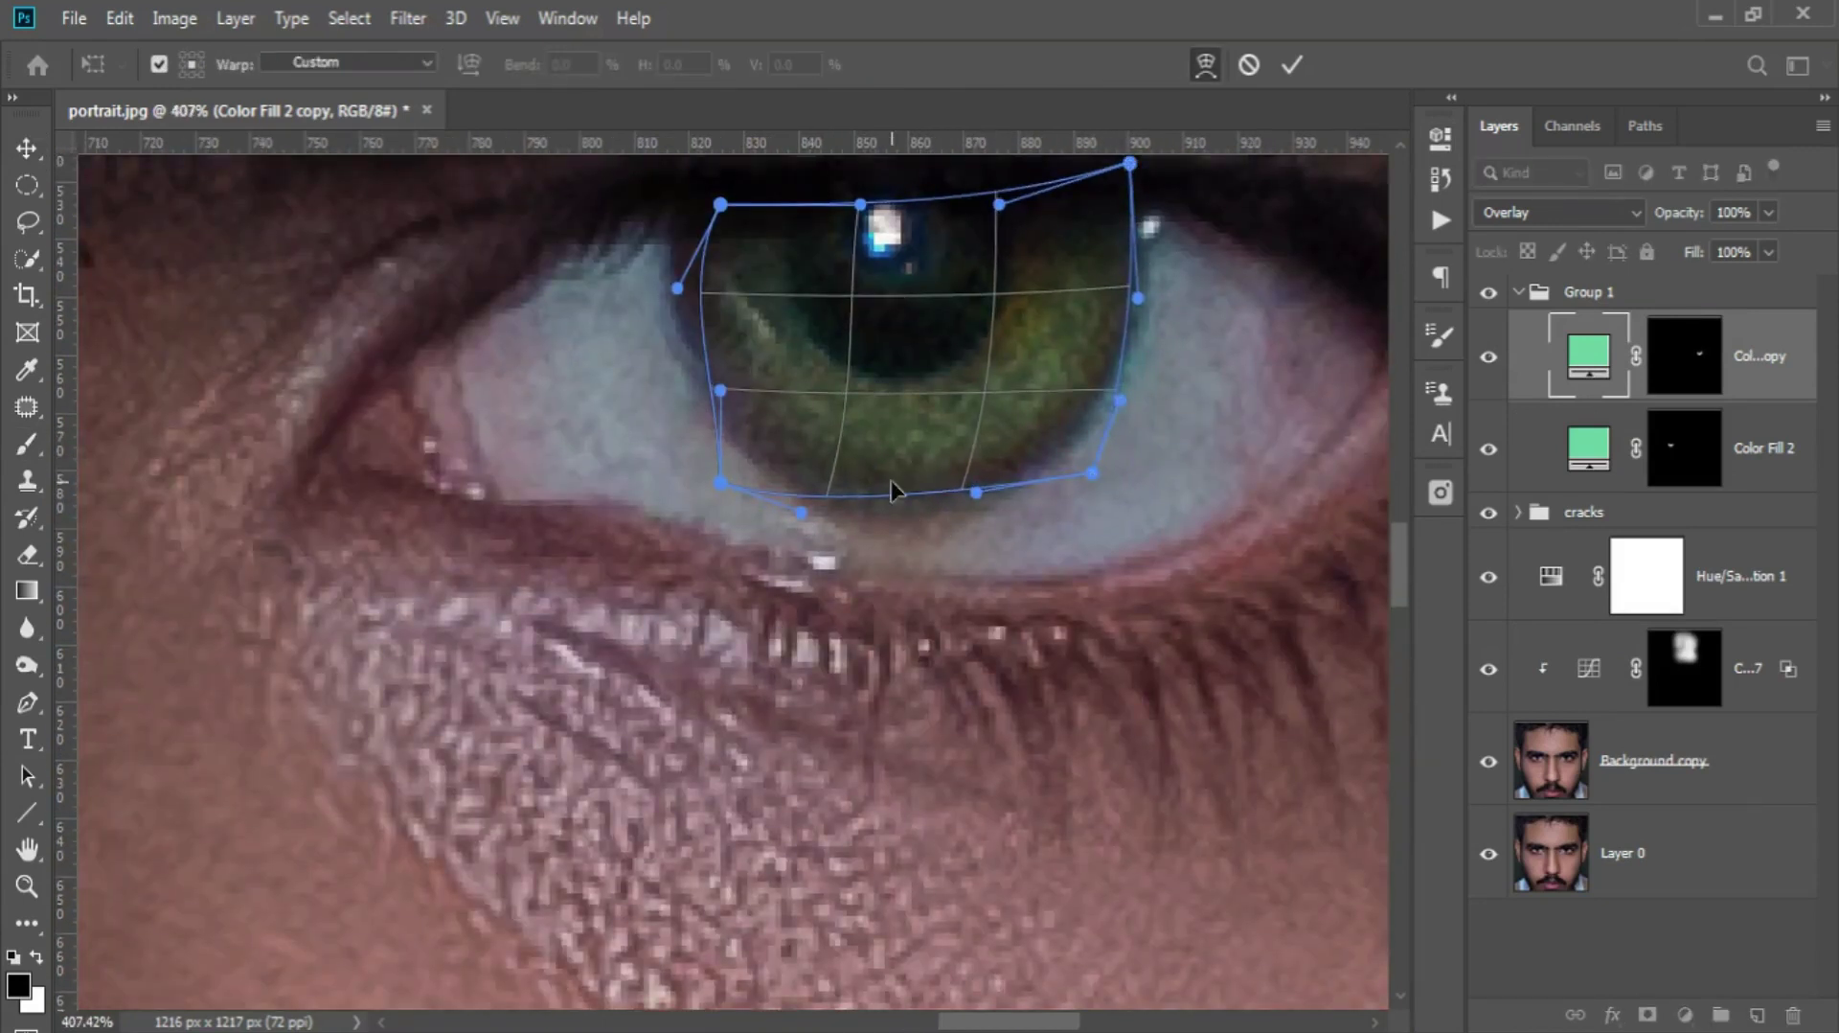
{"action": "scroll", "coordinate": [891, 491], "scroll_direction": "up", "scroll_amount": 3}
{"action": "scroll", "coordinate": [891, 491], "scroll_direction": "left", "scroll_amount": 2}
{"action": "key", "text": "Return"}
{"action": "scroll", "coordinate": [956, 491], "scroll_direction": "down", "scroll_amount": 3}
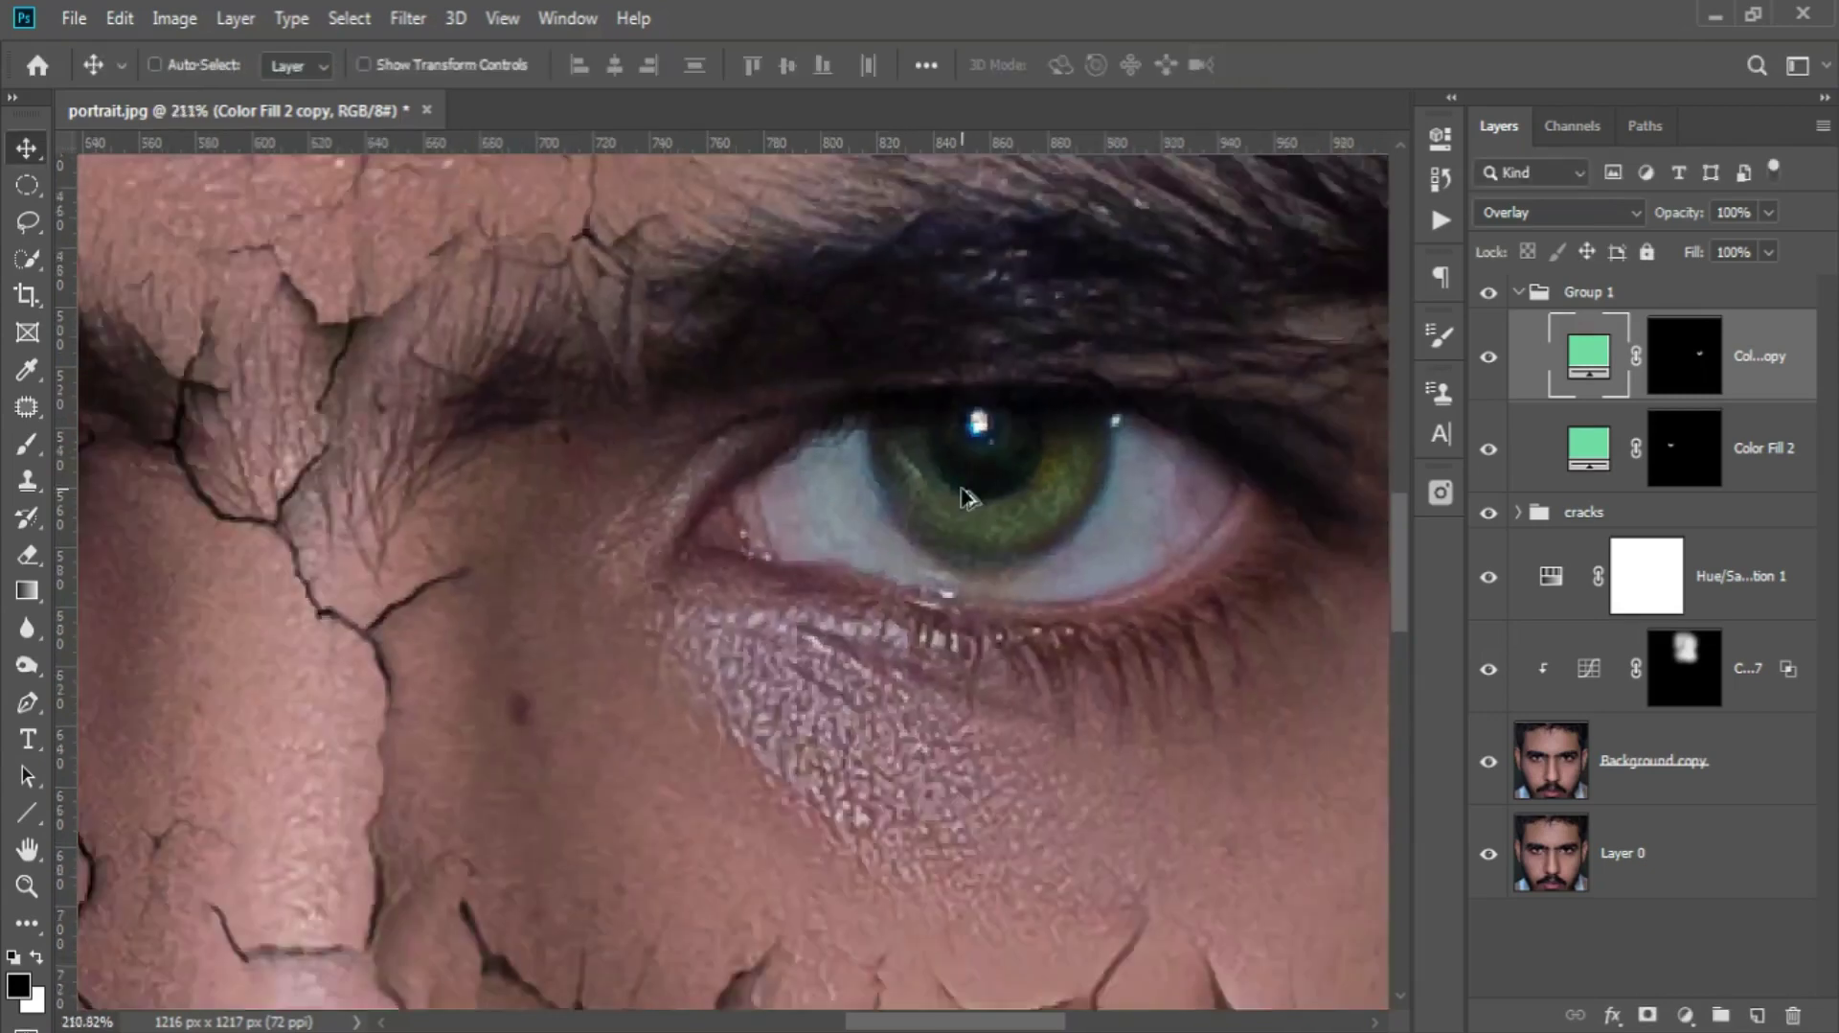
{"action": "scroll", "coordinate": [1335, 423], "scroll_direction": "down", "scroll_amount": 1}
{"action": "scroll", "coordinate": [1334, 423], "scroll_direction": "down", "scroll_amount": 3}
{"action": "scroll", "coordinate": [886, 608], "scroll_direction": "up", "scroll_amount": 1}
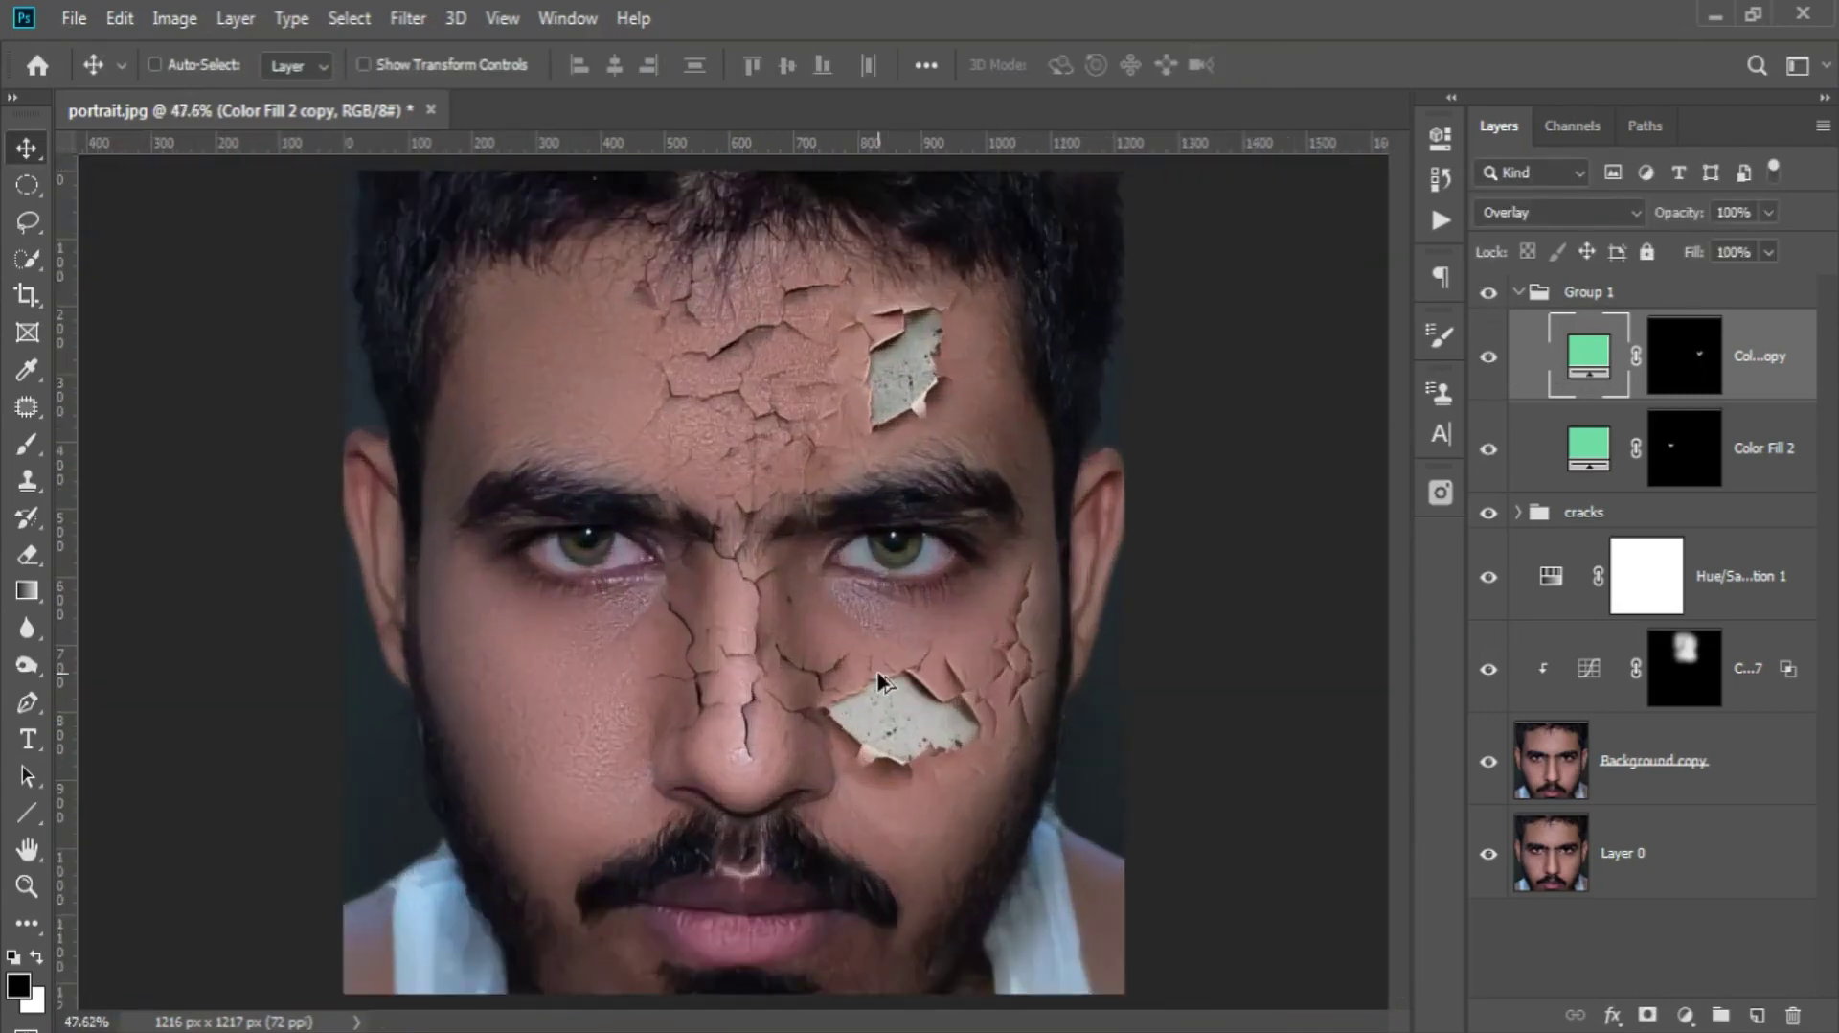
{"action": "scroll", "coordinate": [886, 608], "scroll_direction": "up", "scroll_amount": 3}
- Shift the eye fill to a brighter green and begin renaming the group holding both fills
{"action": "double_click", "coordinate": [1588, 354]}
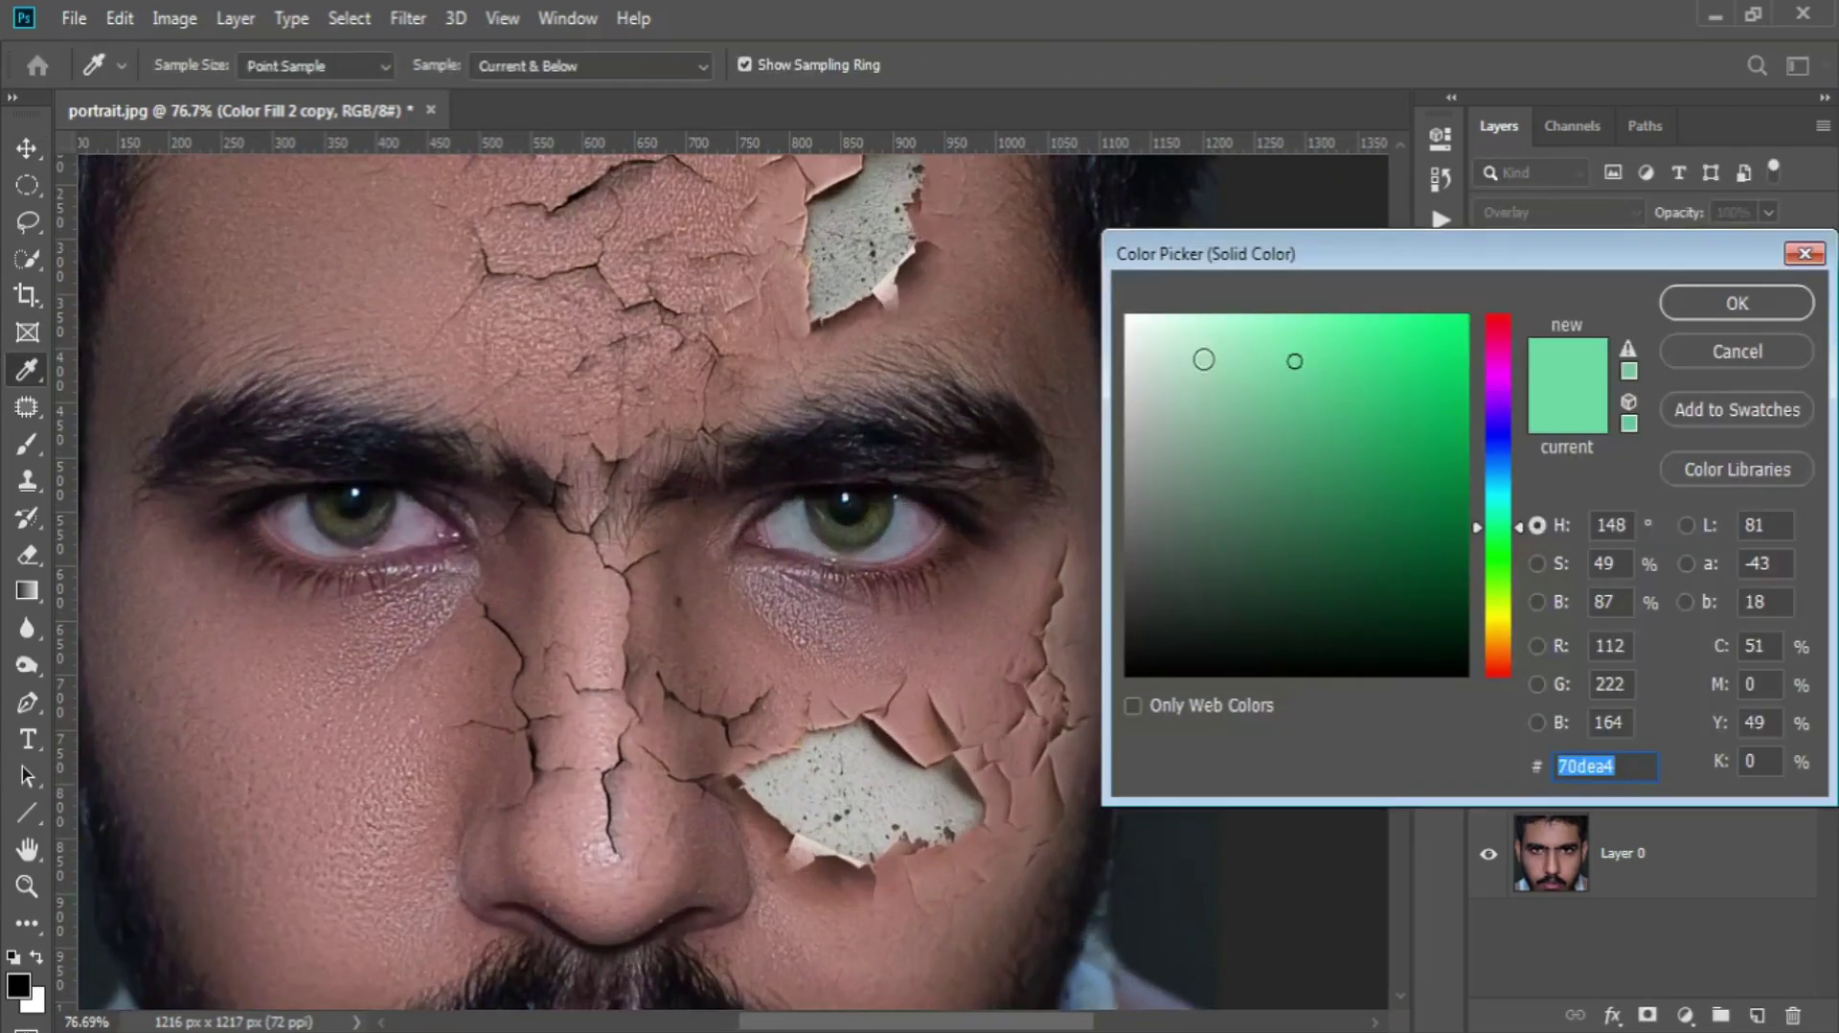
{"action": "left_click", "coordinate": [1501, 571]}
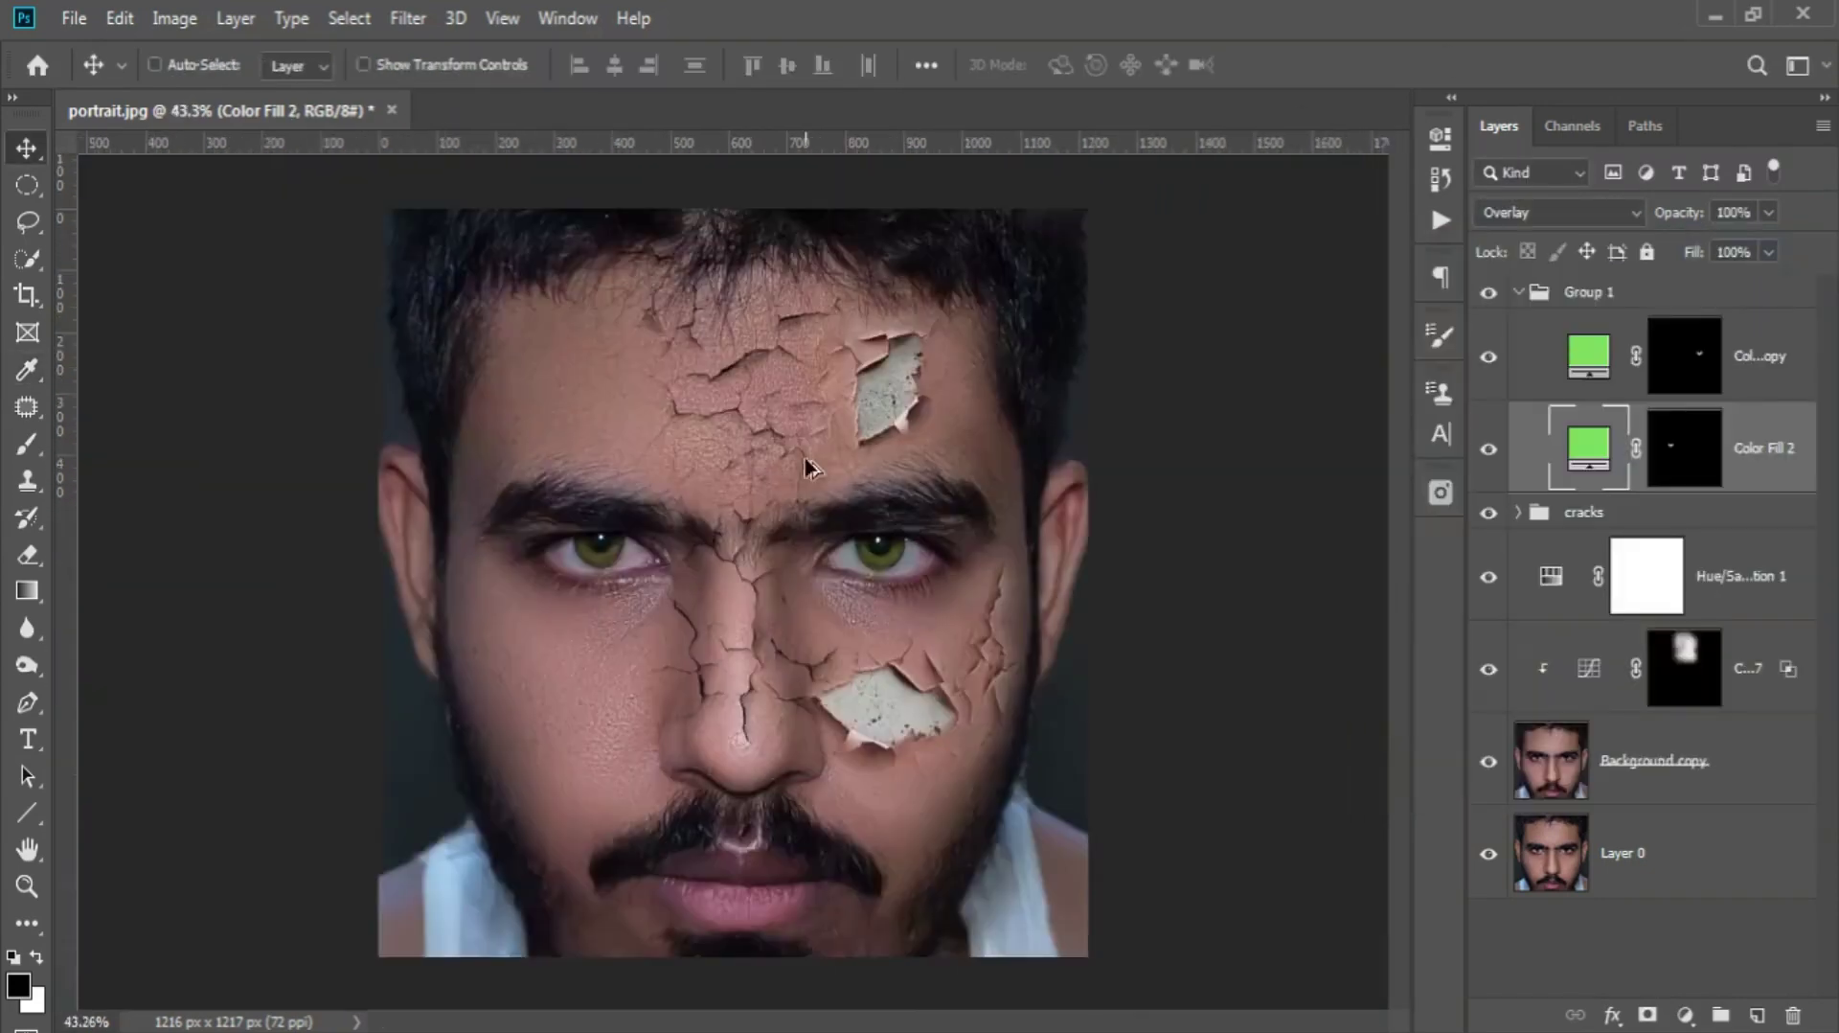
{"action": "double_click", "coordinate": [1588, 291]}
- Name the group 'eyes', then scale and position the crack texture over the lips
{"action": "key", "text": "Return"}
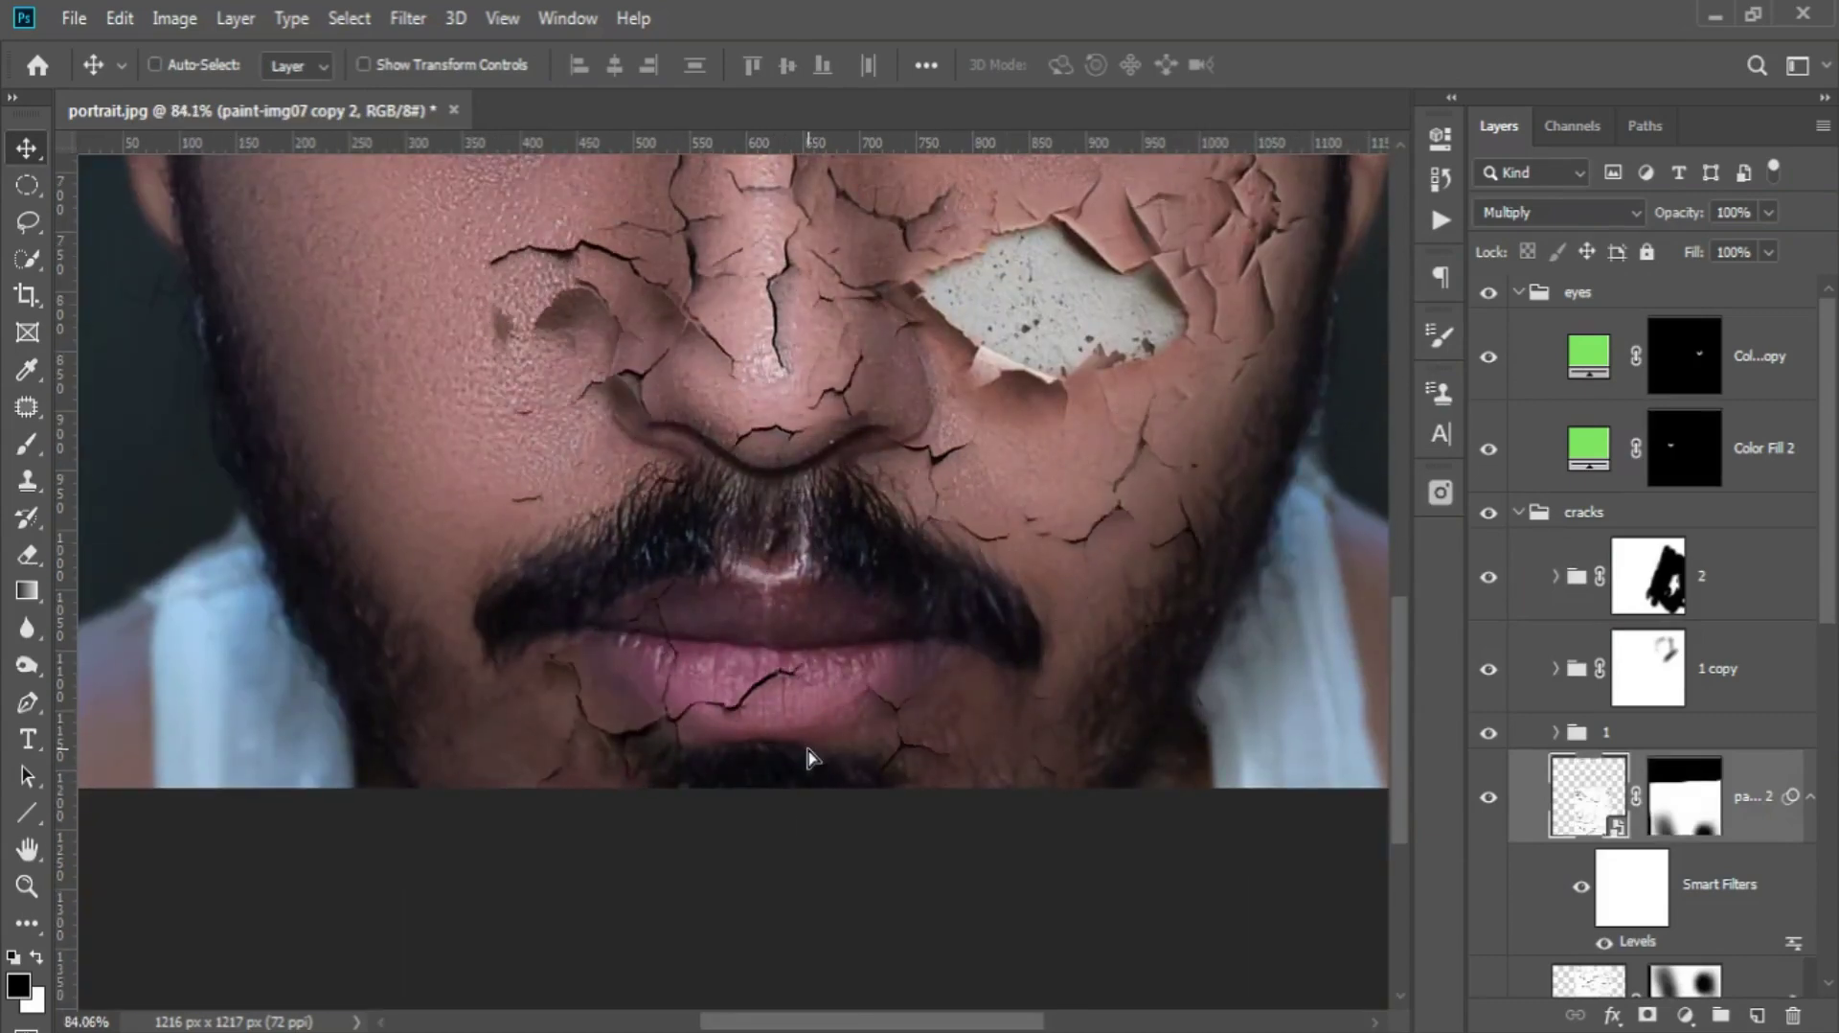
{"action": "key", "text": "ctrl+t"}
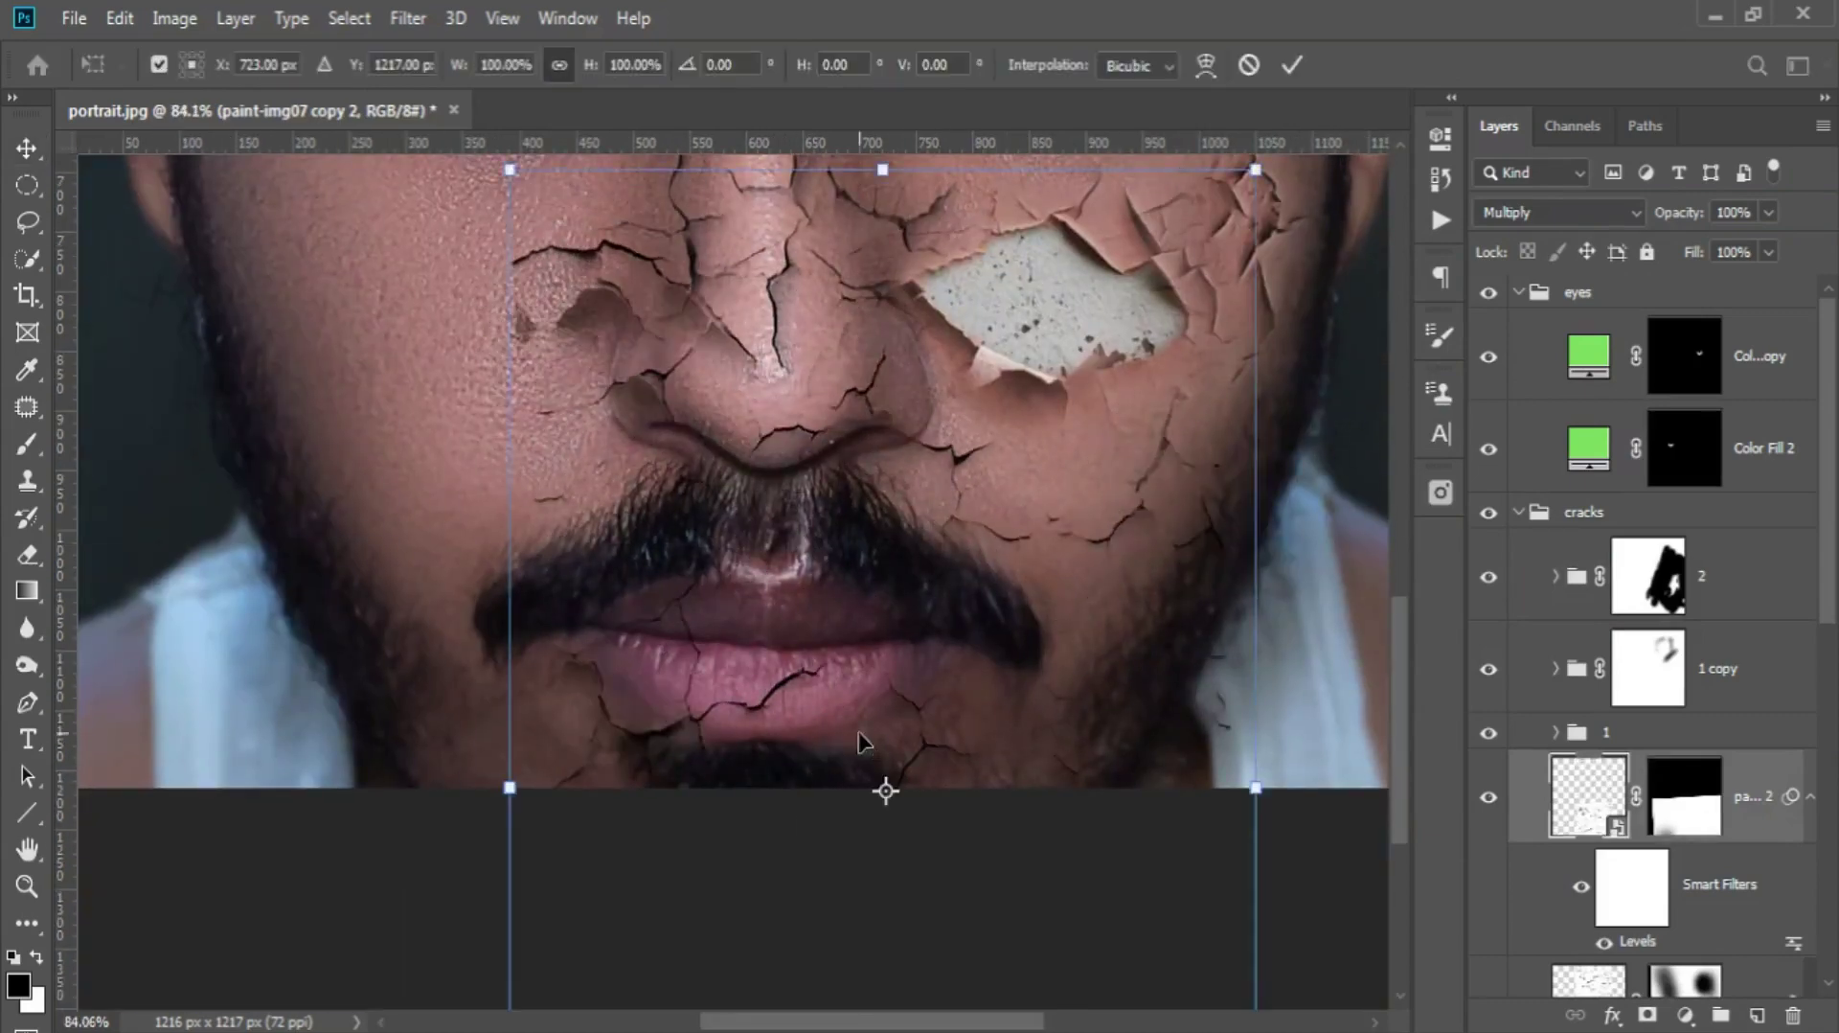
{"action": "left_click_drag", "start_coordinate": [1260, 173], "coordinate": [1011, 521]}
{"action": "left_click_drag", "start_coordinate": [934, 613], "coordinate": [856, 515]}
{"action": "scroll", "coordinate": [856, 514], "scroll_direction": "down", "scroll_amount": 2}
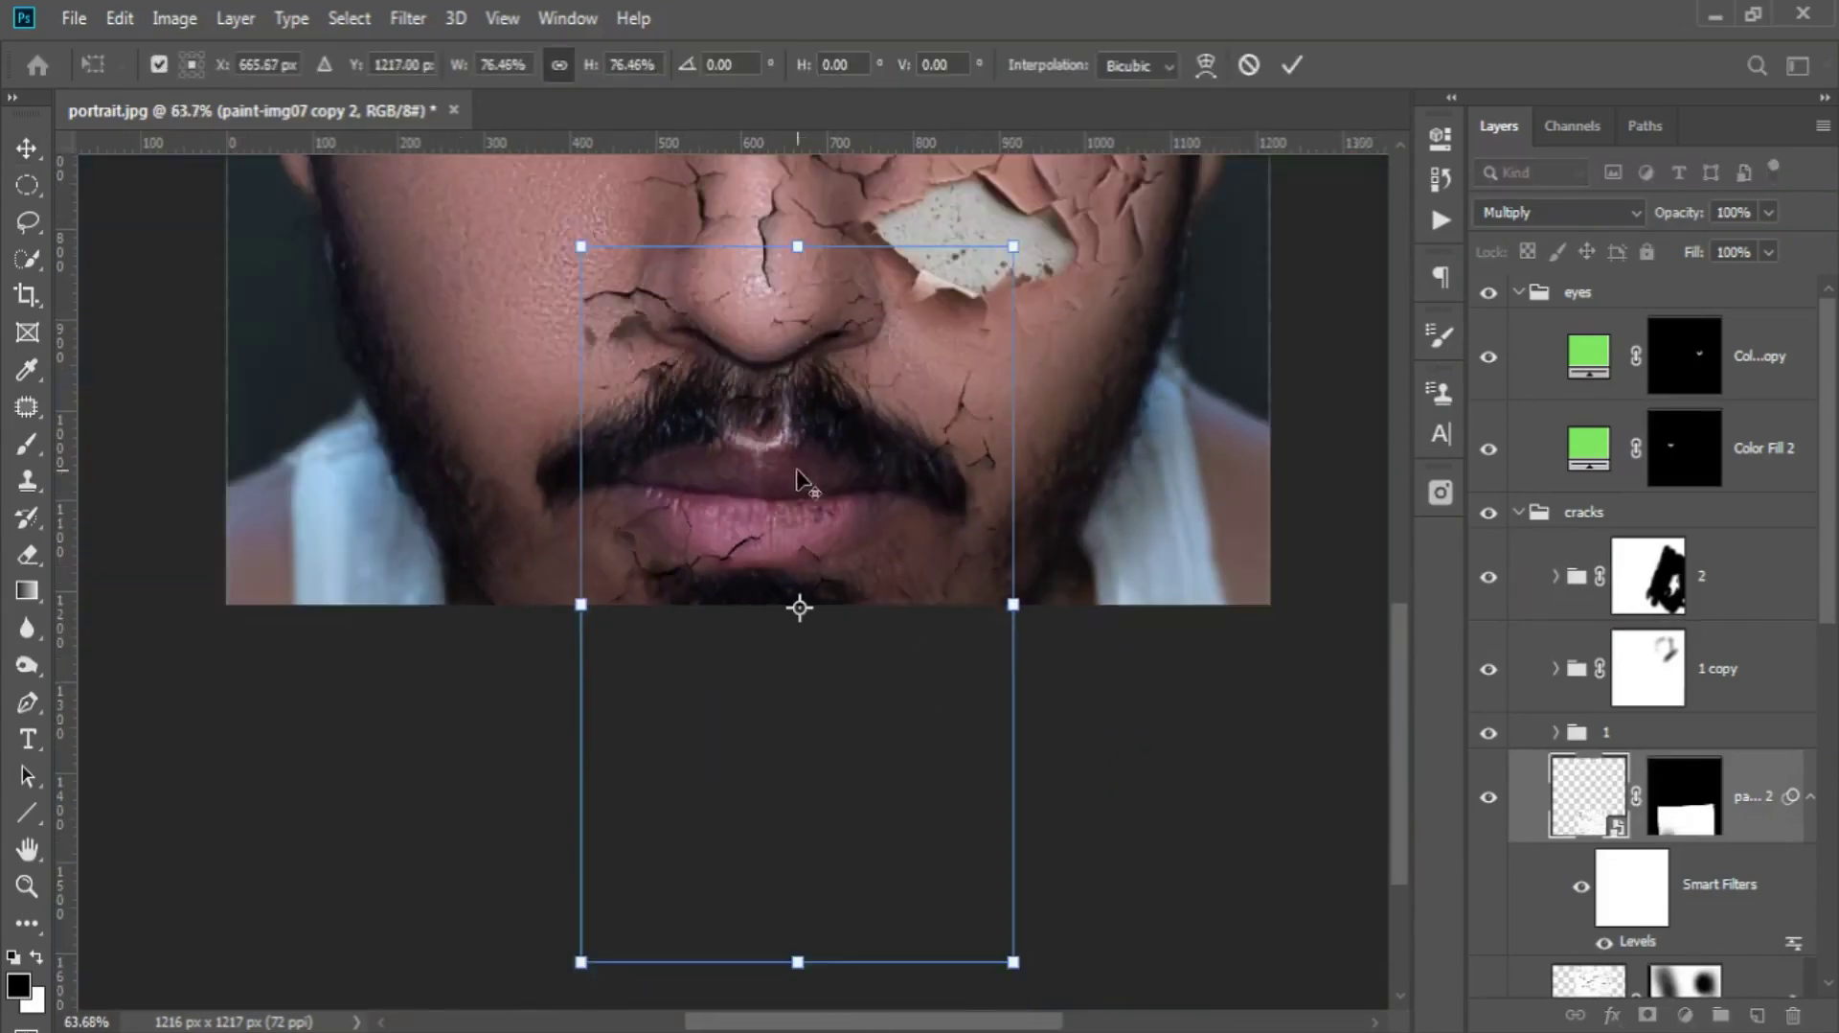
{"action": "mouse_move", "coordinate": [1013, 964]}
{"action": "left_mouse_down"}
{"action": "mouse_move", "coordinate": [801, 716]}
{"action": "mouse_move", "coordinate": [778, 636]}
{"action": "left_mouse_up"}
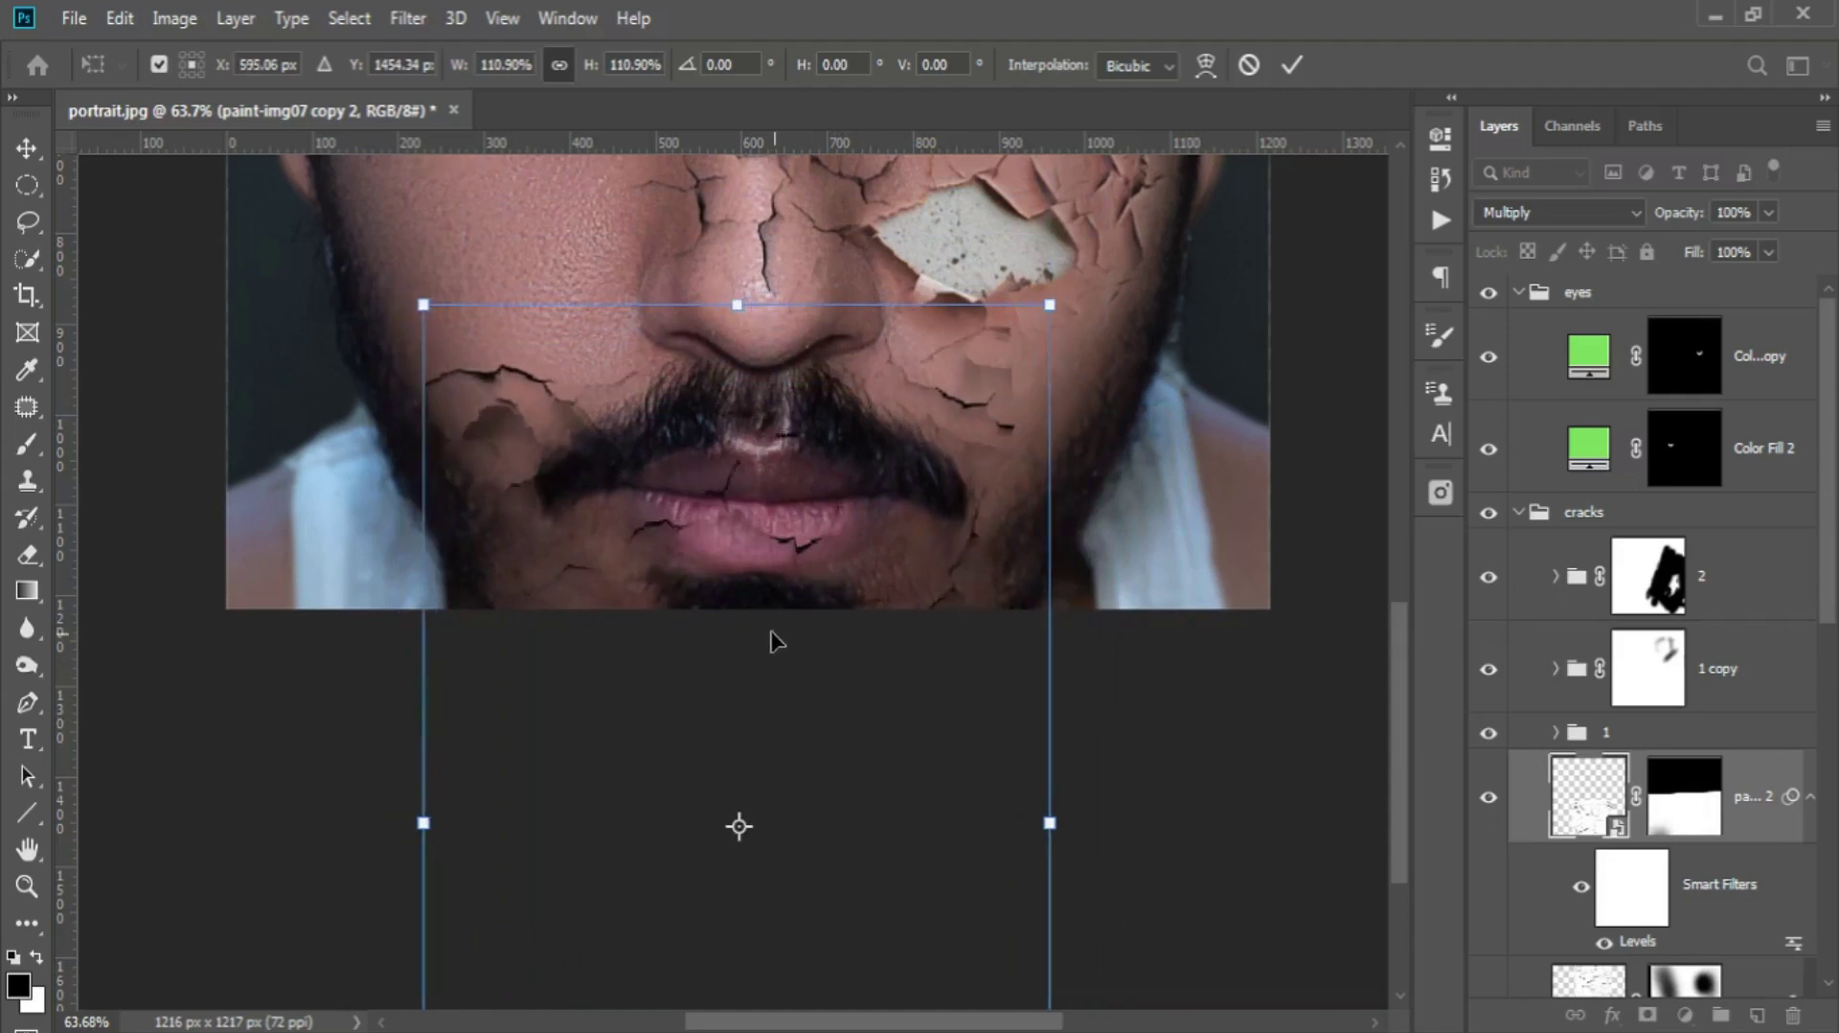
{"action": "left_click", "coordinate": [1292, 64]}
- Fill the crack layer's mask black and paint the cracks back onto the lower lip
{"action": "left_click", "coordinate": [1683, 797]}
{"action": "key", "text": "alt+BackSpace"}
{"action": "key", "text": "b"}
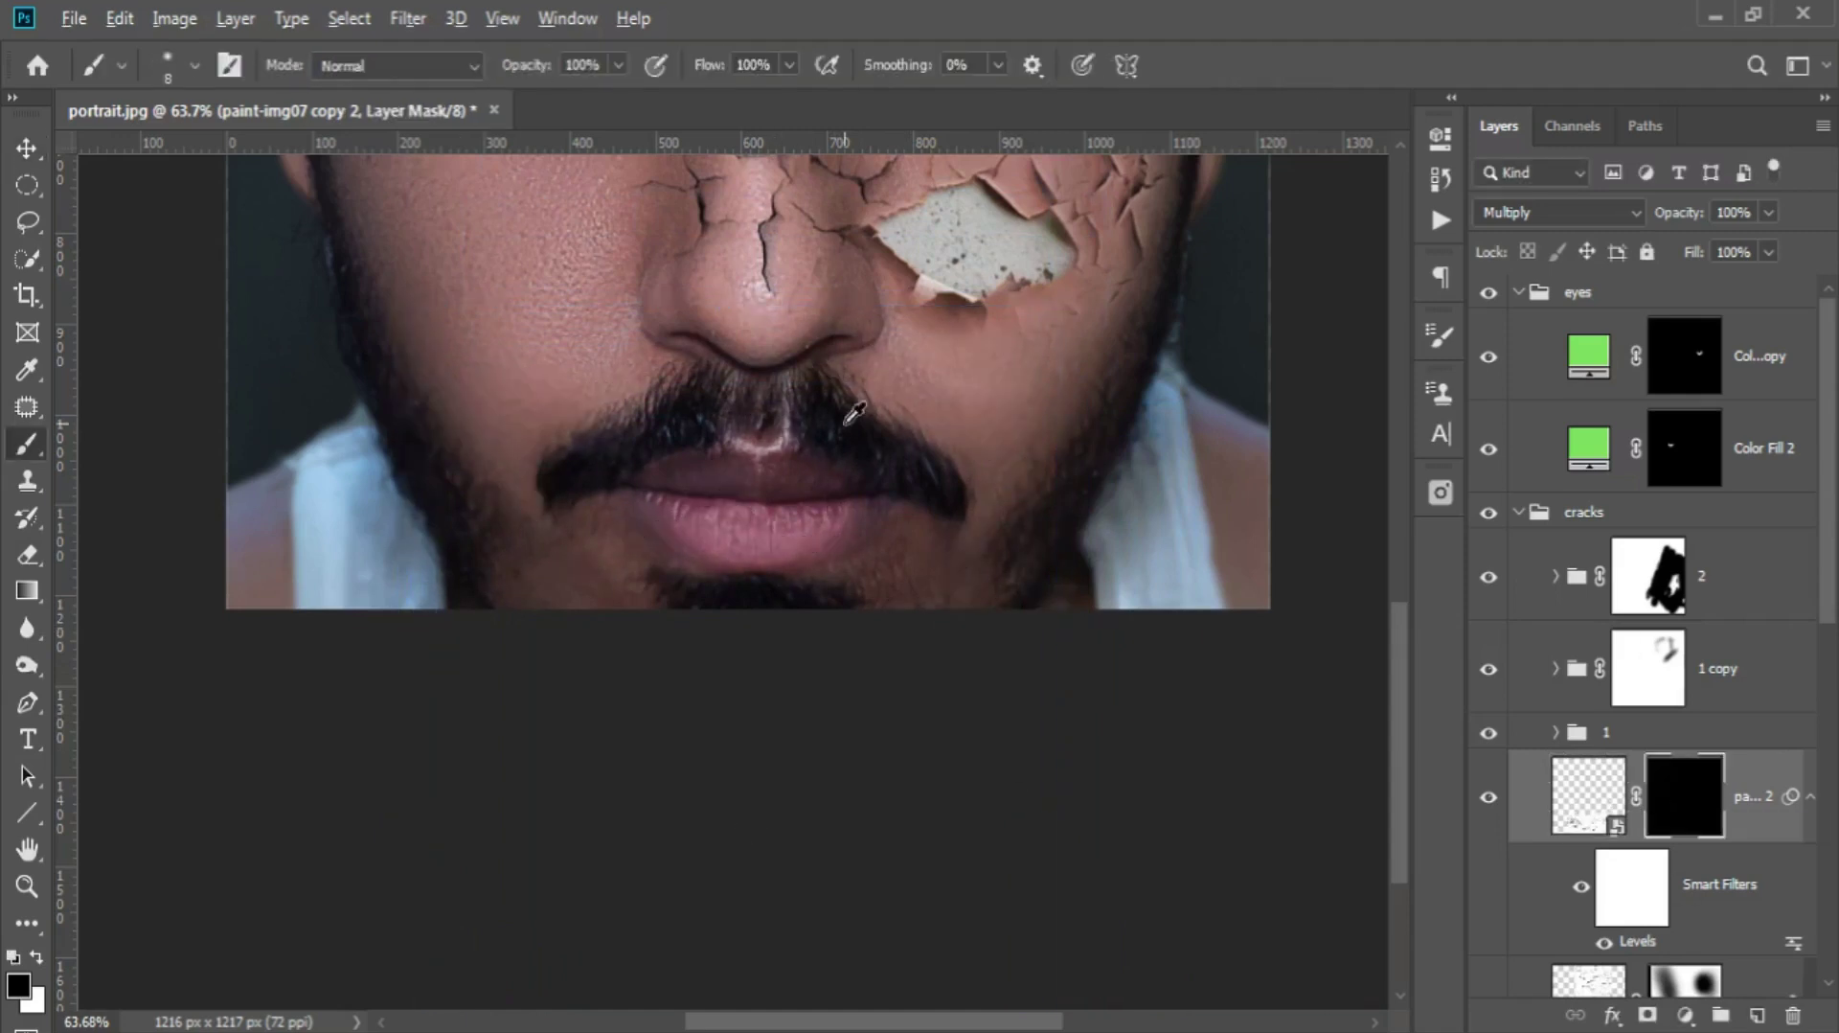
{"action": "key", "text": "x"}
{"action": "scroll", "coordinate": [817, 563], "scroll_direction": "up", "scroll_amount": 5}
{"action": "scroll", "coordinate": [862, 613], "scroll_direction": "up", "scroll_amount": 3}
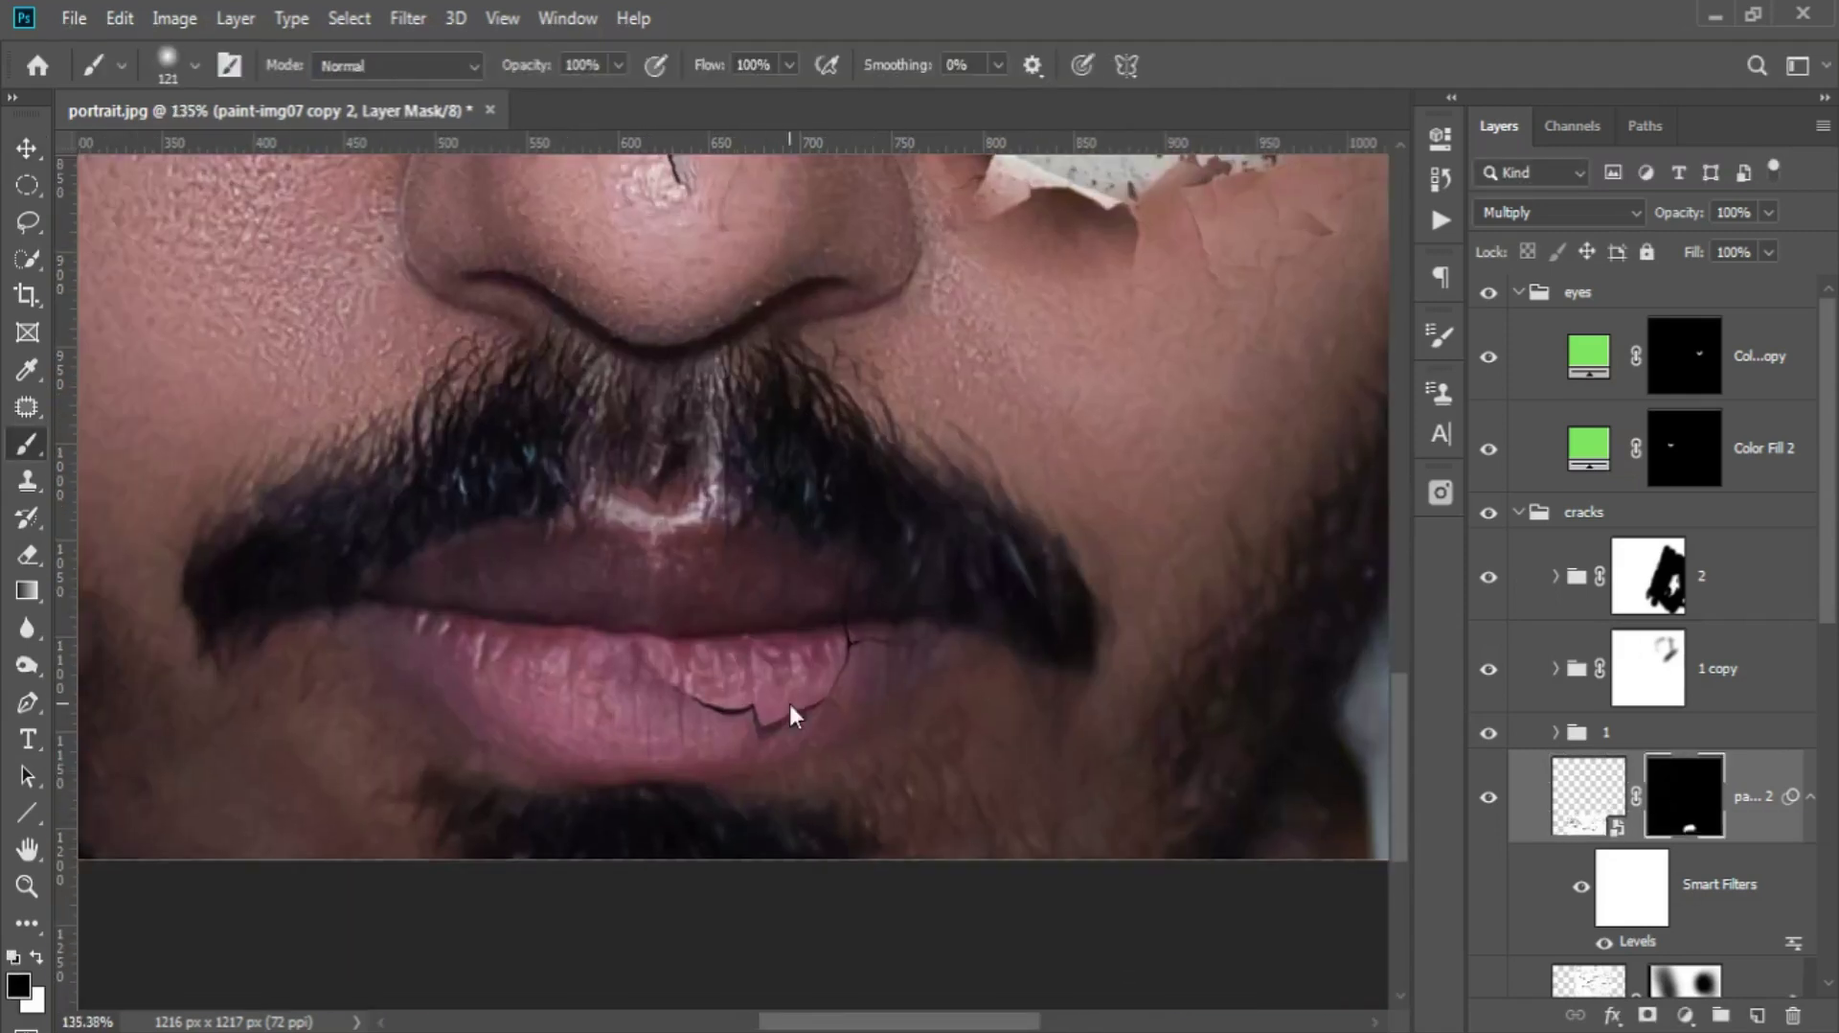
{"action": "left_click_drag", "start_coordinate": [875, 614], "coordinate": [923, 624]}
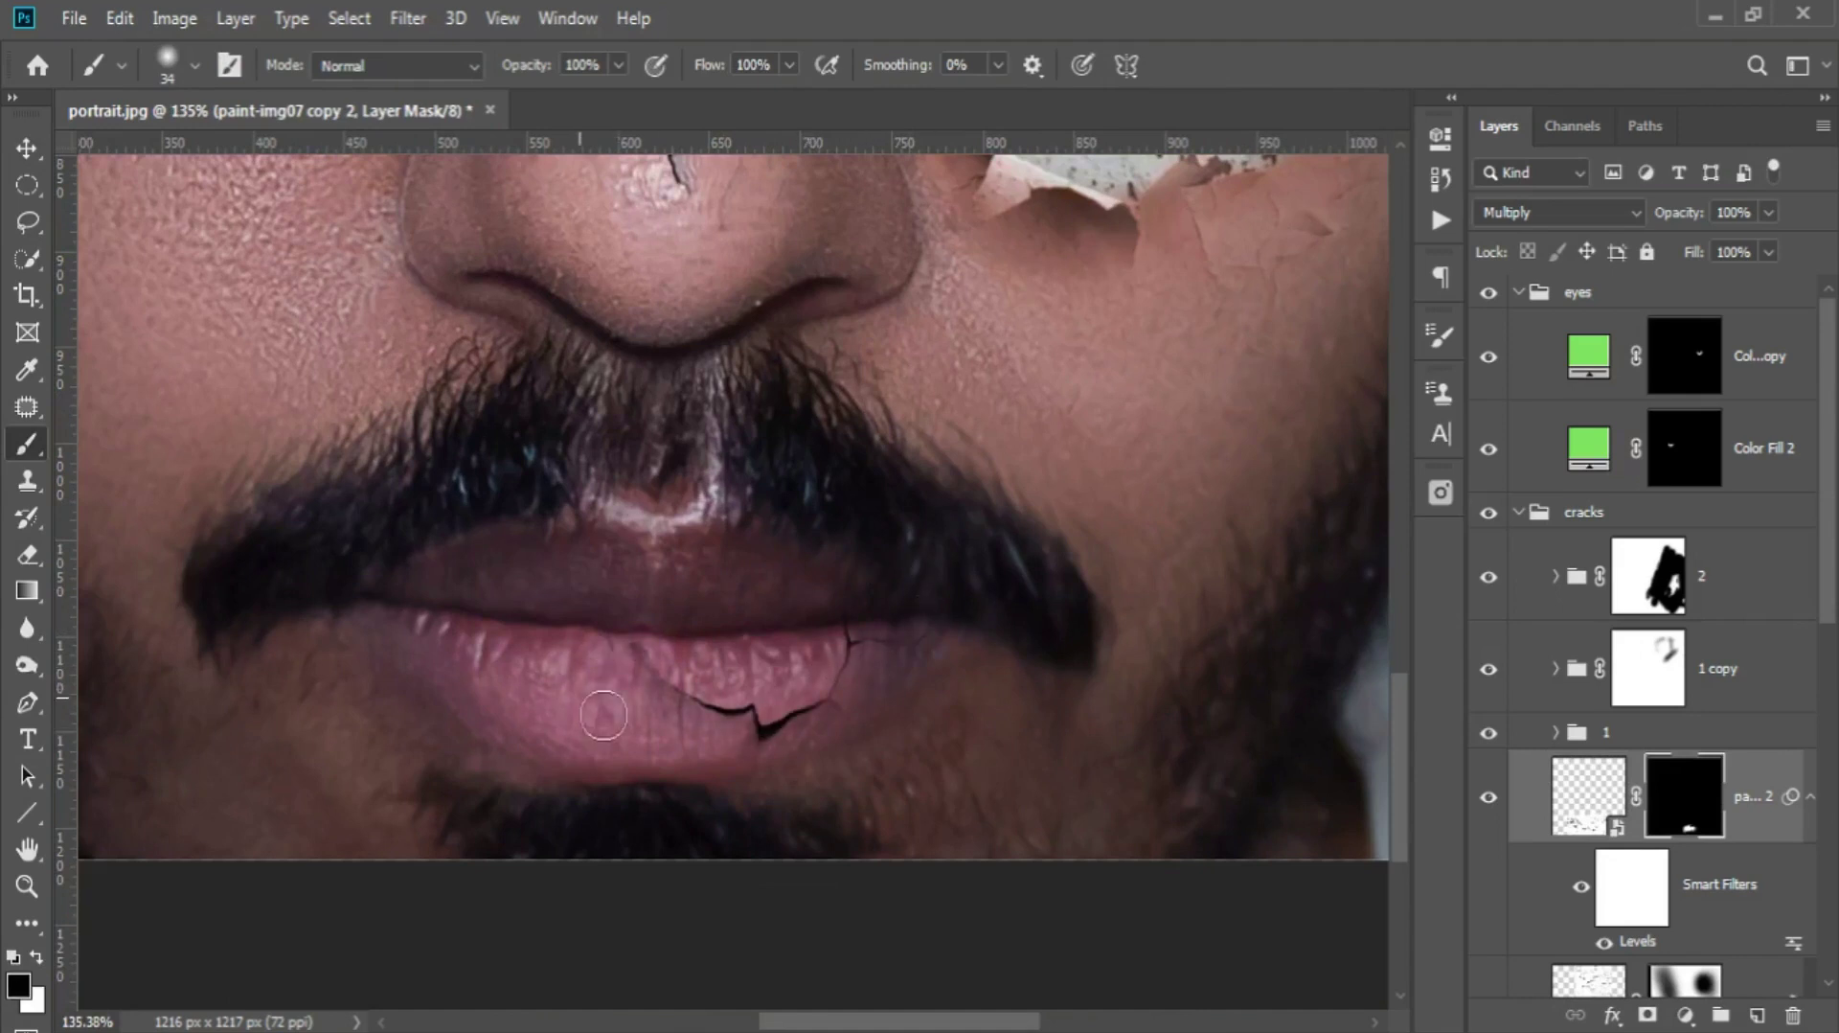
- Duplicate the crack layer, check its Blend If options, and zoom out to the whole portrait
{"action": "key", "text": "ctrl+0"}
{"action": "left_click", "coordinate": [1587, 796]}
{"action": "key", "text": "ctrl+j"}
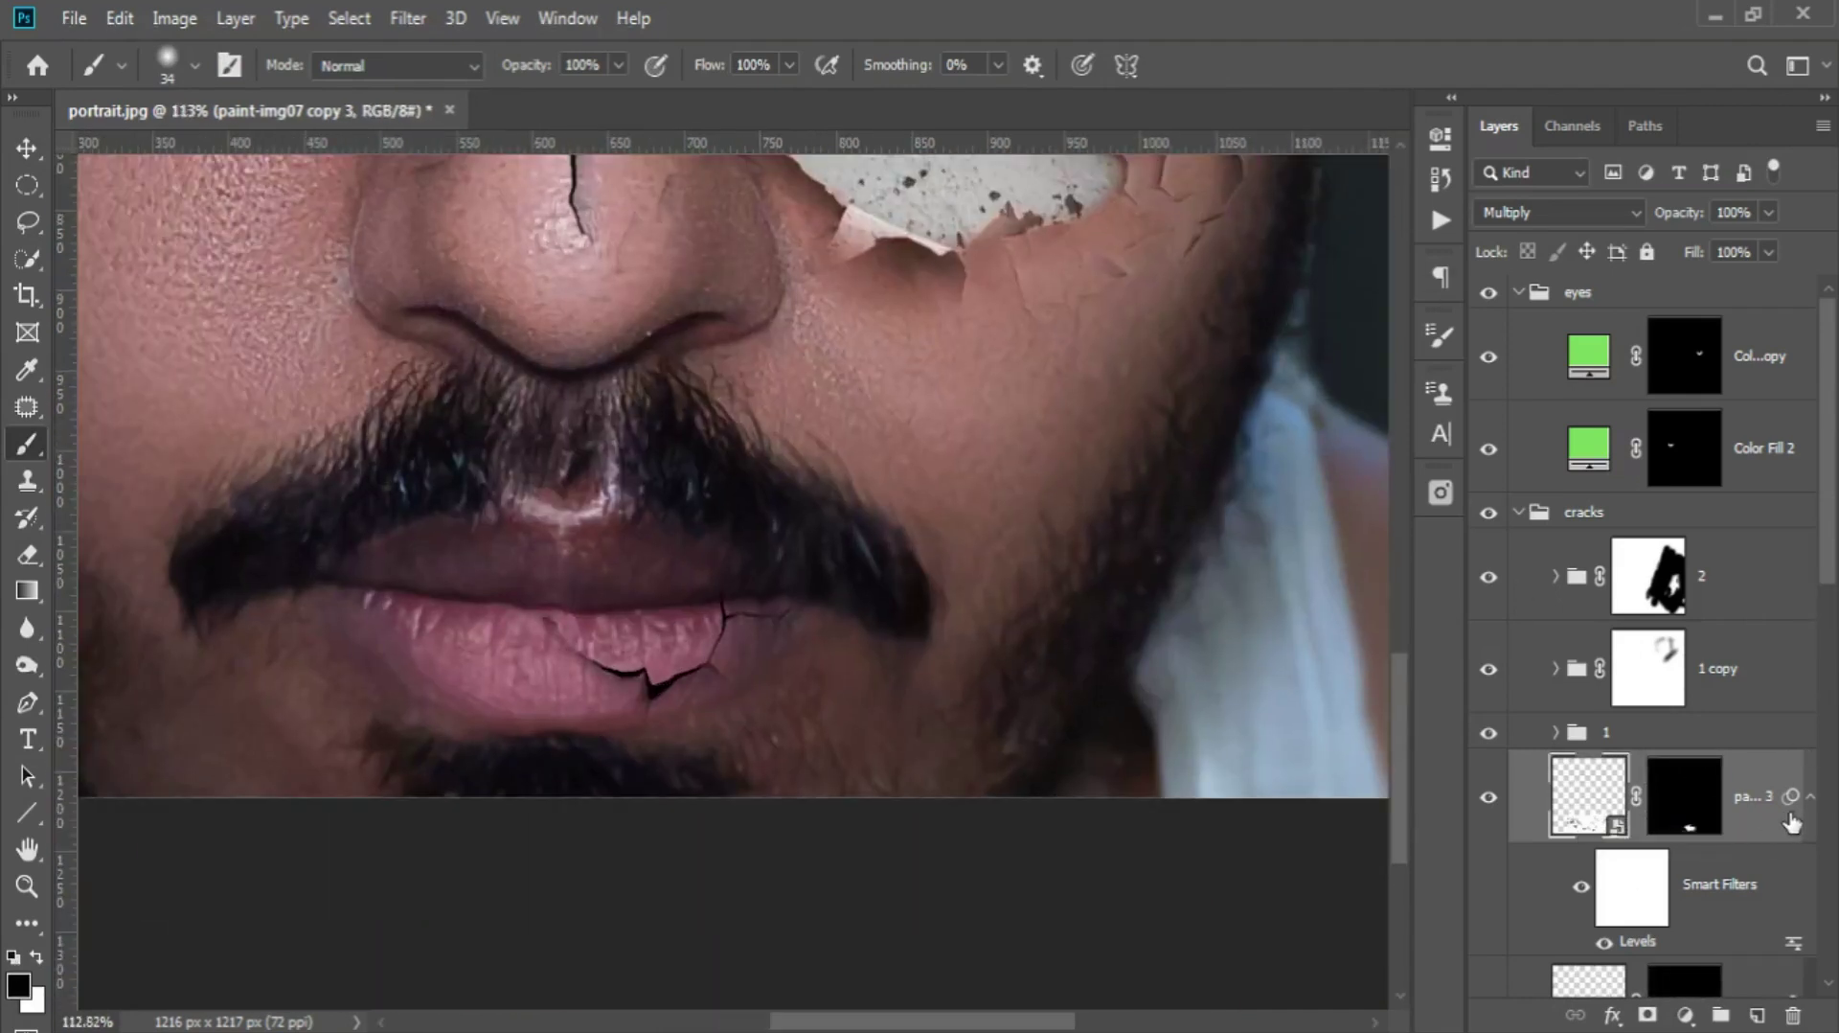
{"action": "scroll", "coordinate": [990, 719], "scroll_direction": "down", "scroll_amount": 2}
{"action": "scroll", "coordinate": [1790, 804], "scroll_direction": "down", "scroll_amount": 2}
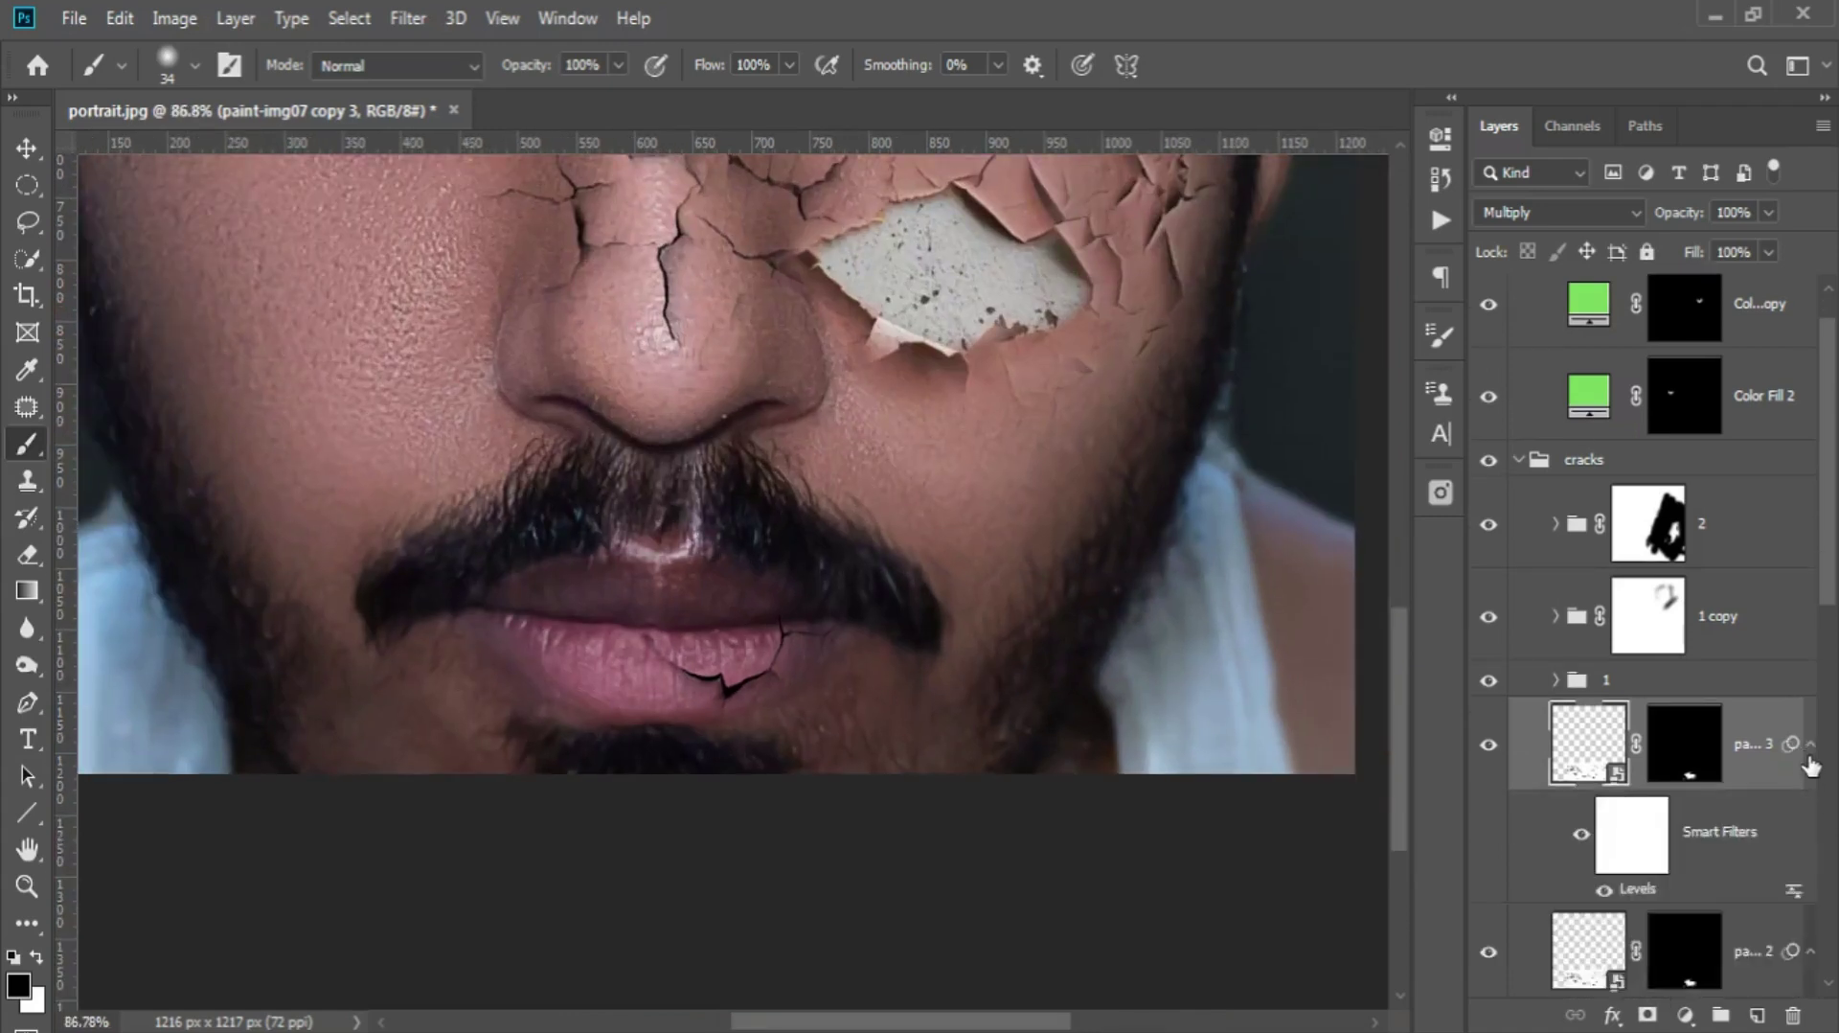
{"action": "double_click", "coordinate": [1768, 723]}
{"action": "left_click_drag", "start_coordinate": [1249, 236], "coordinate": [1372, 141]}
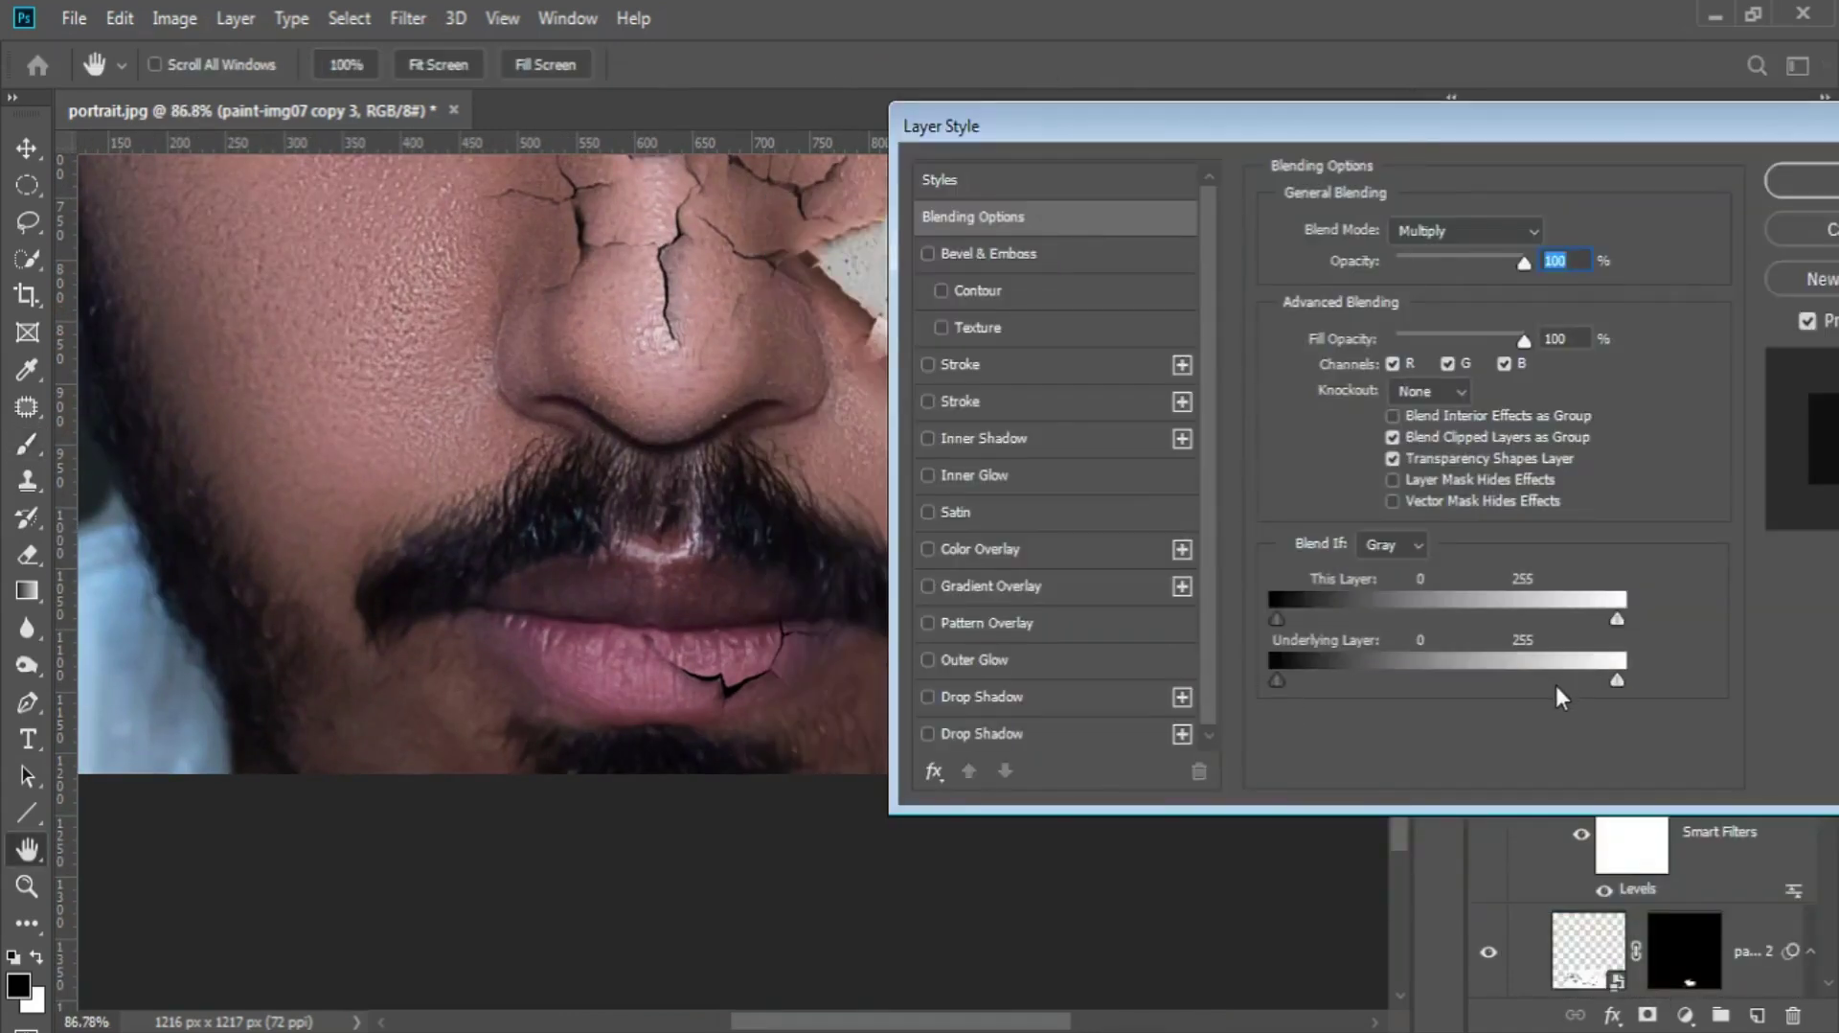
{"action": "key", "text": "Return"}
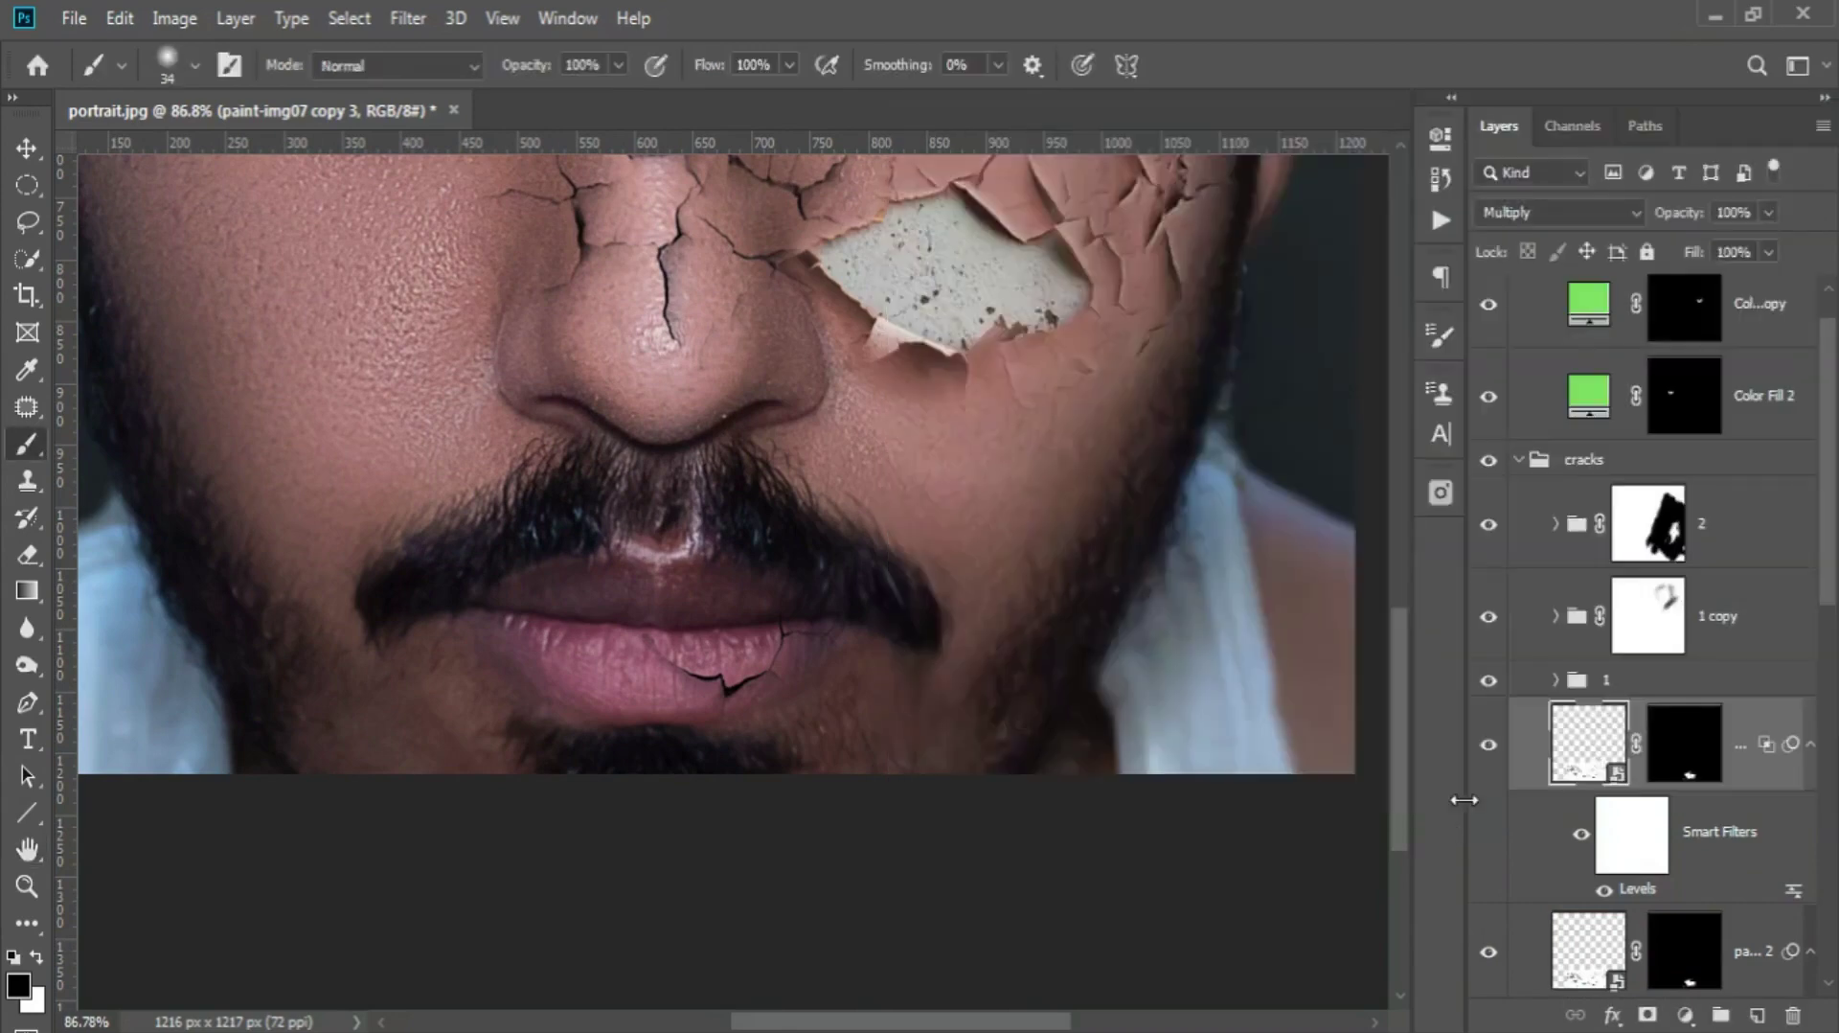
{"action": "key", "text": "ctrl+0"}
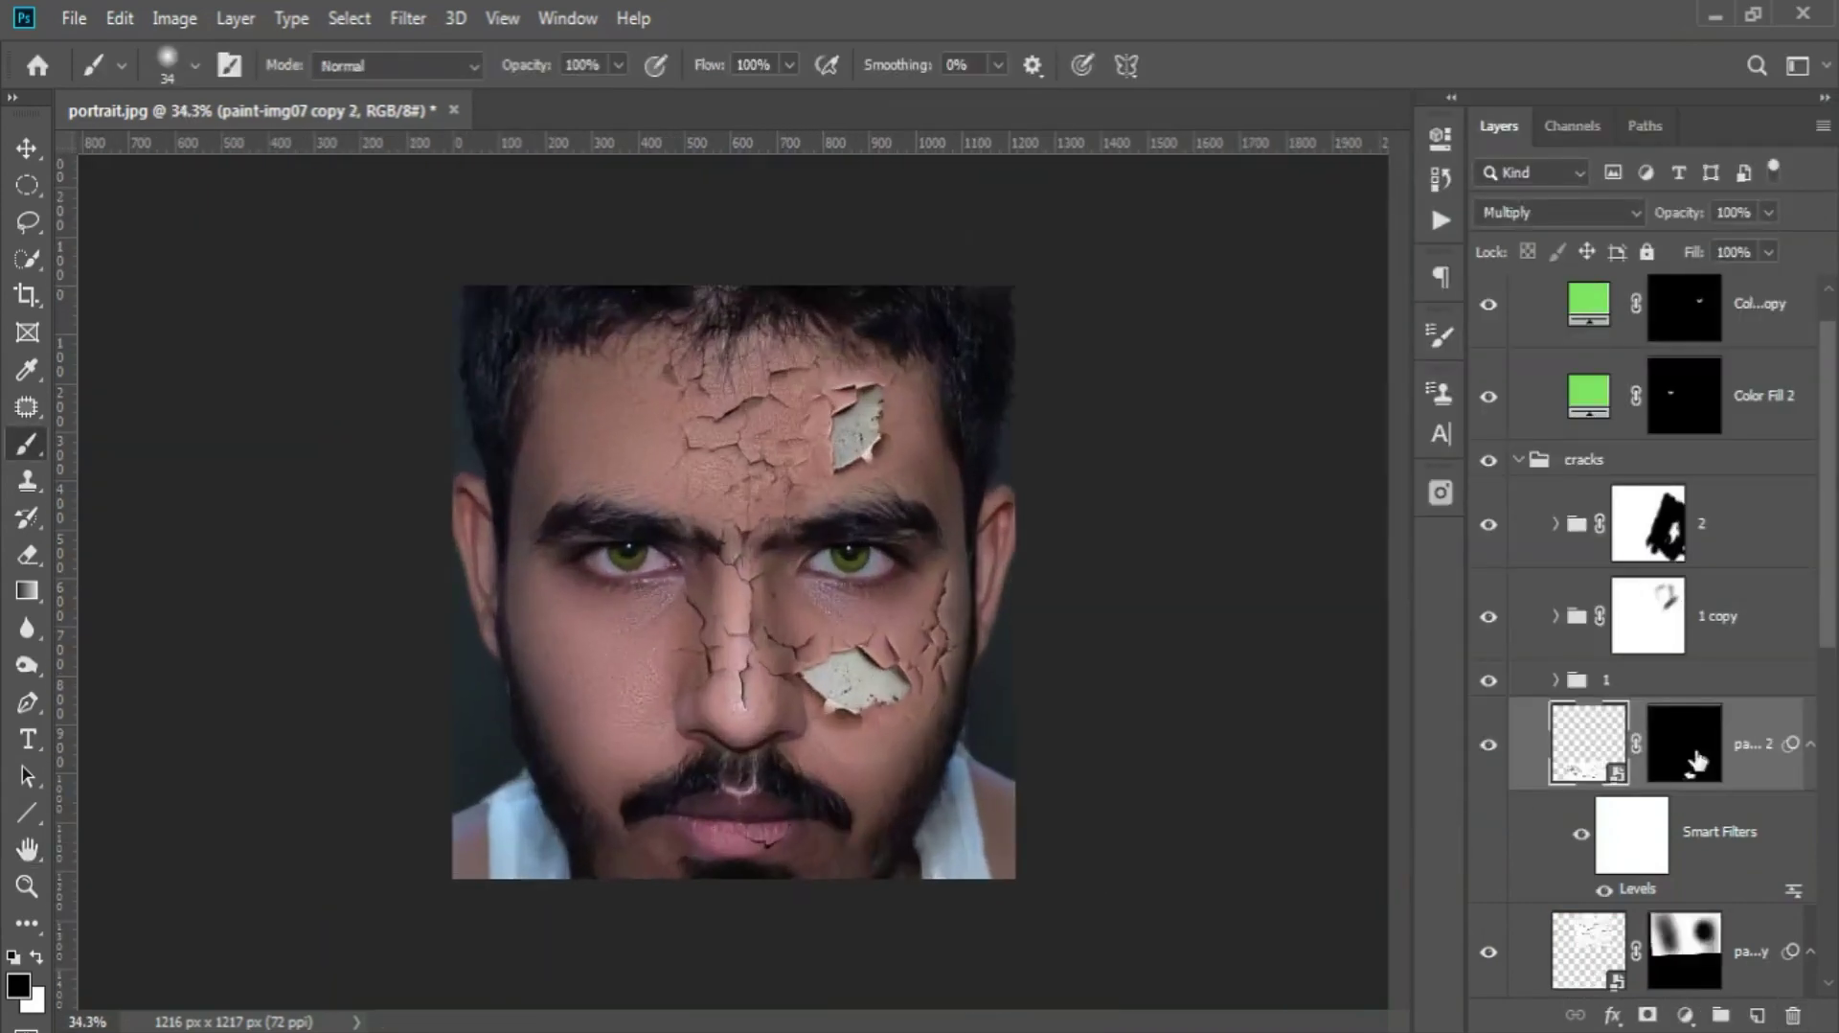
- Add a deep red Solid Color fill layer clipped to the lip crack layer
{"action": "left_click", "coordinate": [1685, 1015]}
{"action": "left_click", "coordinate": [1642, 548]}
{"action": "left_click", "coordinate": [1465, 410]}
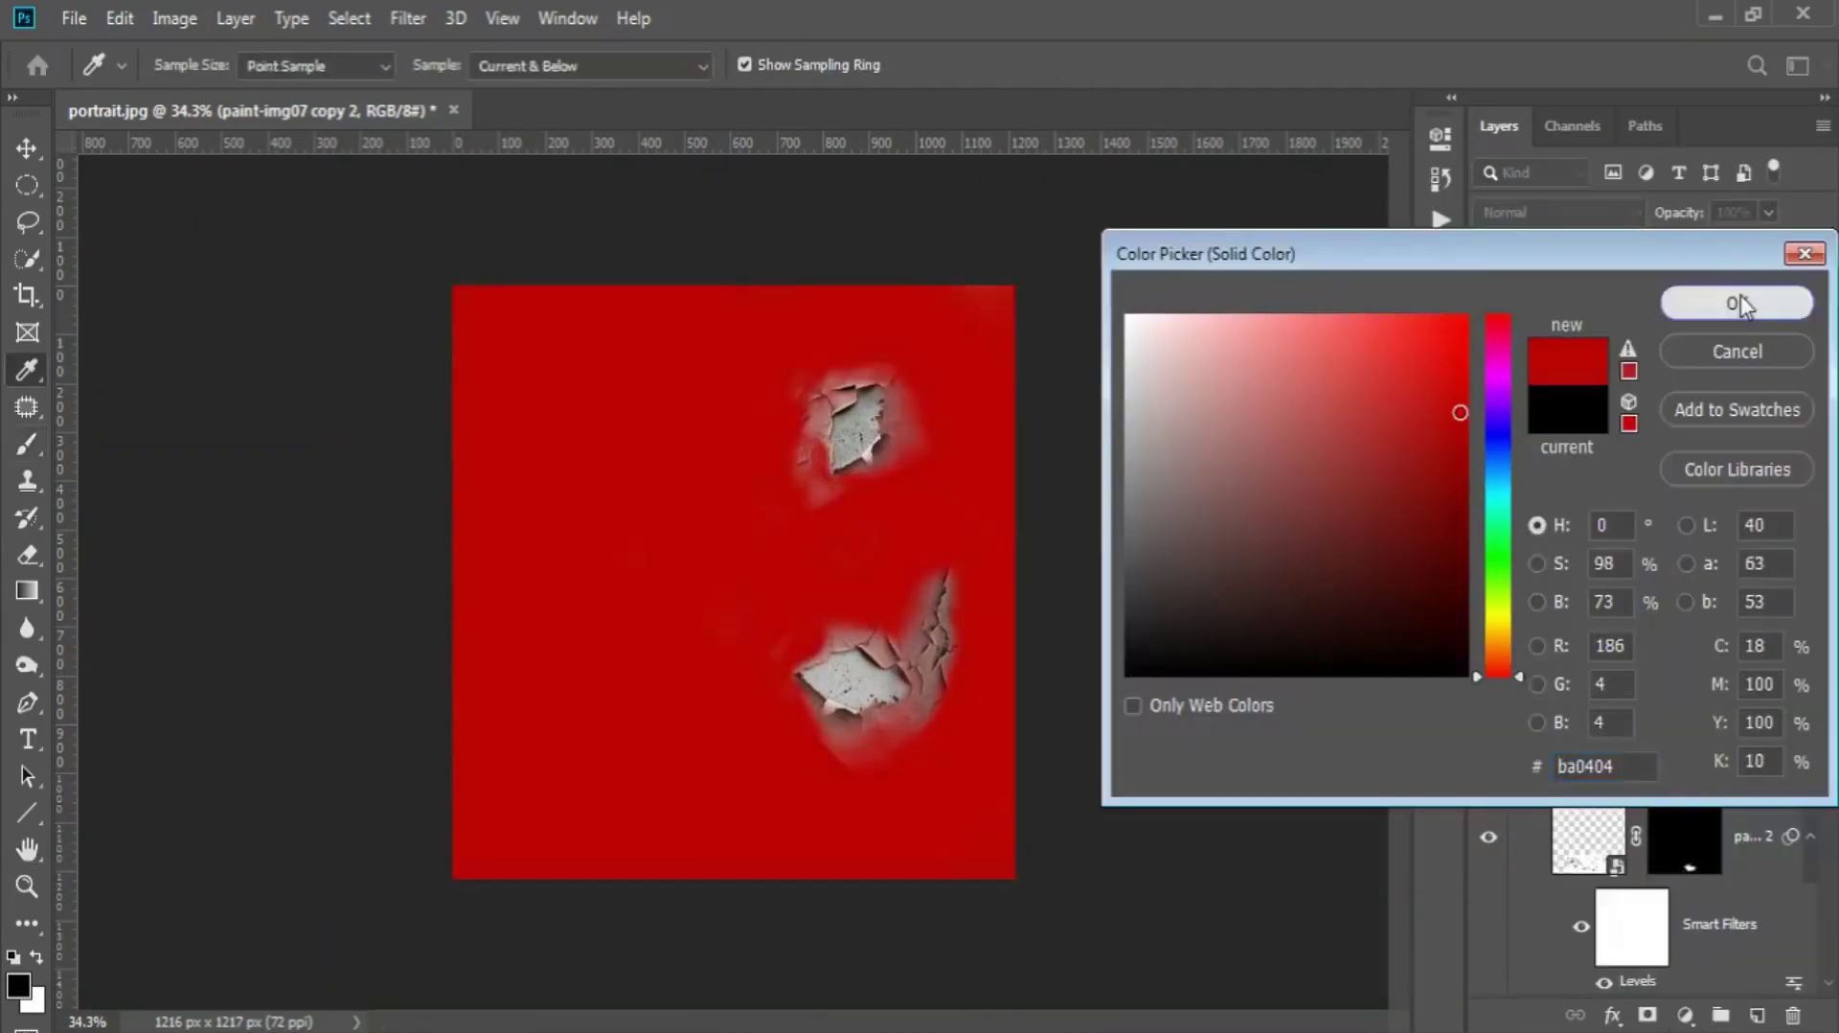
{"action": "left_click", "coordinate": [1744, 299]}
{"action": "key", "text": "ctrl+alt+g"}
- Narrow the red fill with Blend If Underlying Layer sliders and set 60% opacity
{"action": "double_click", "coordinate": [1737, 756]}
{"action": "left_click_drag", "start_coordinate": [1494, 681], "coordinate": [1416, 681]}
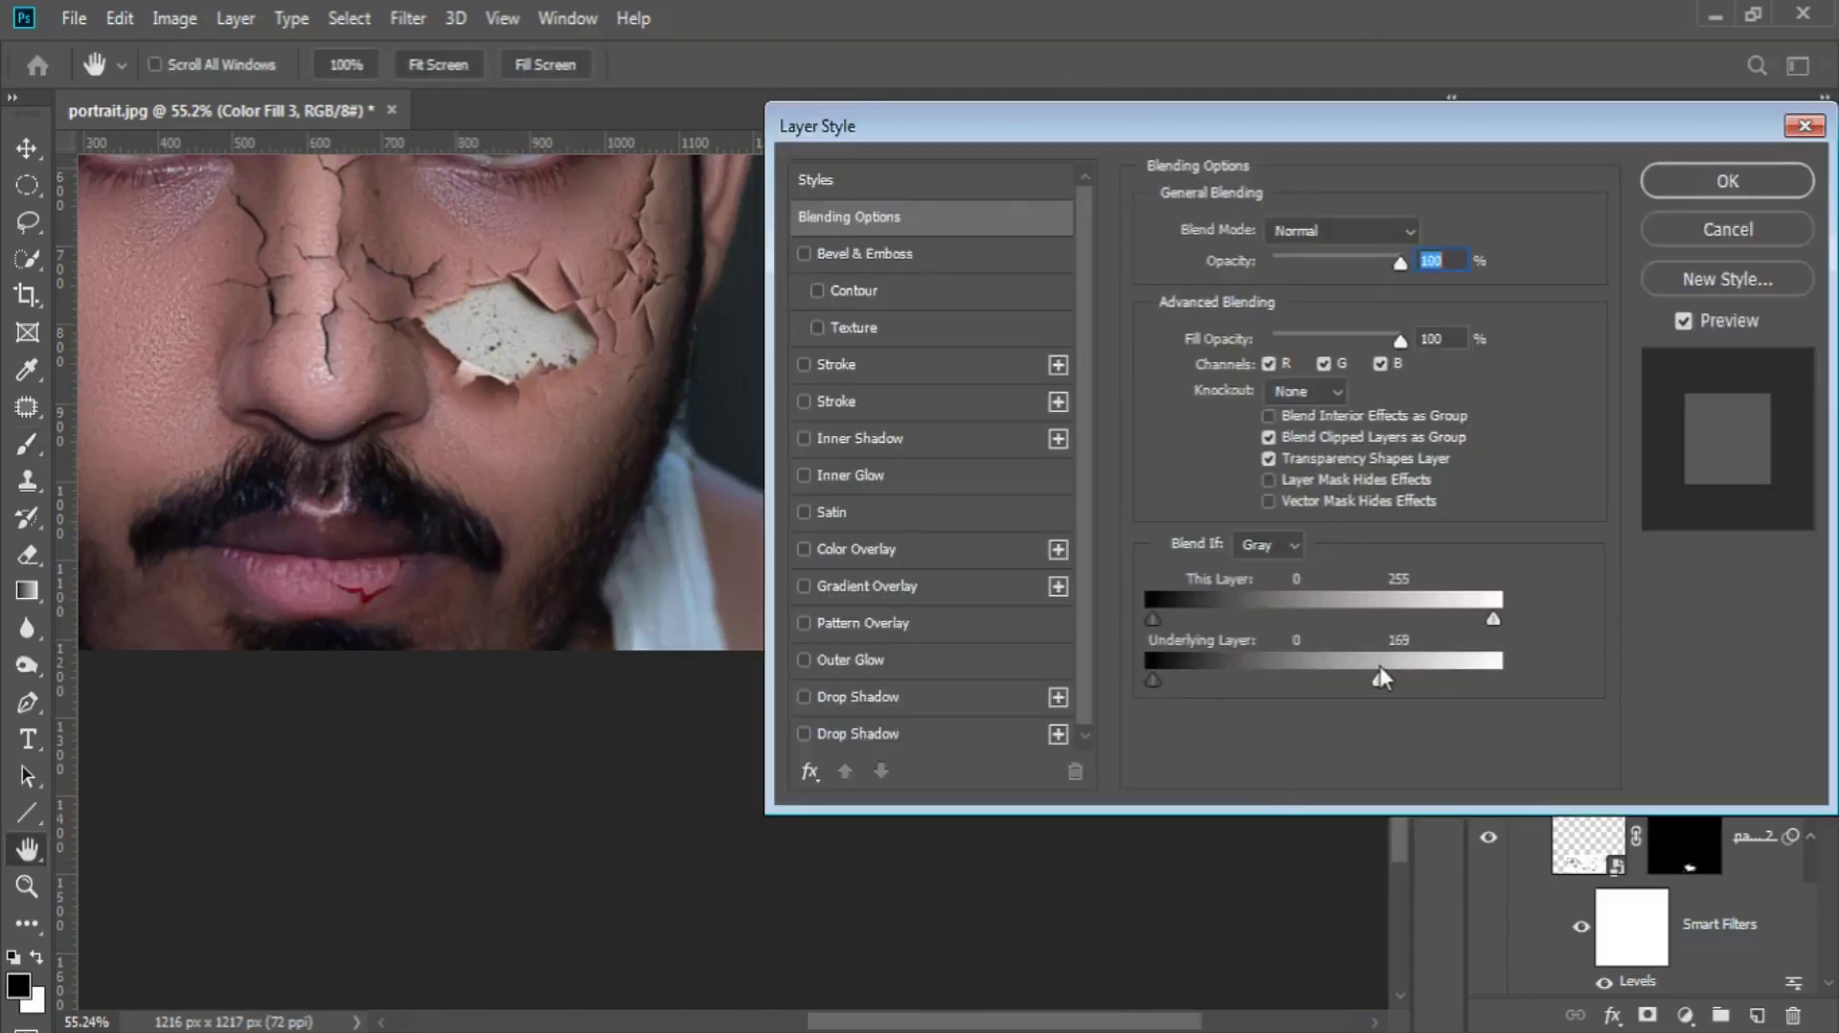
{"action": "left_click_drag", "start_coordinate": [1153, 681], "coordinate": [1180, 681]}
{"action": "key", "text": "Return"}
{"action": "key", "text": "b"}
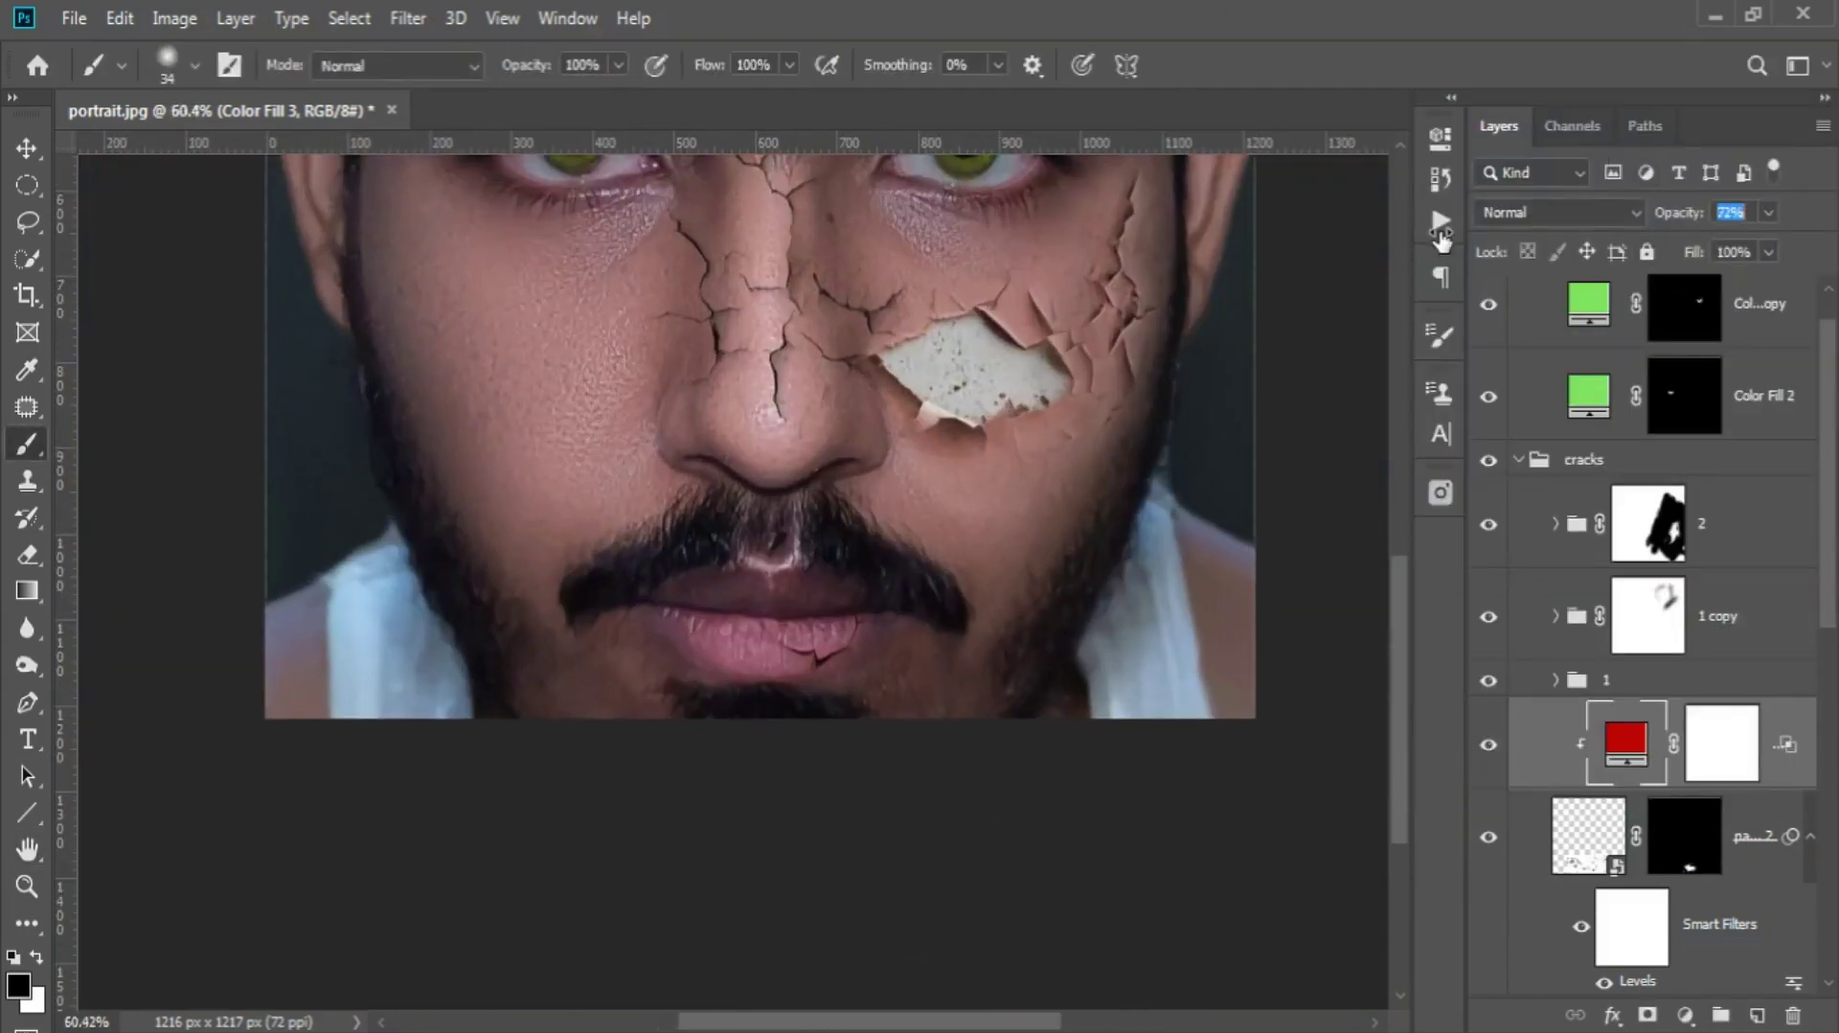
{"action": "type", "text": "60"}
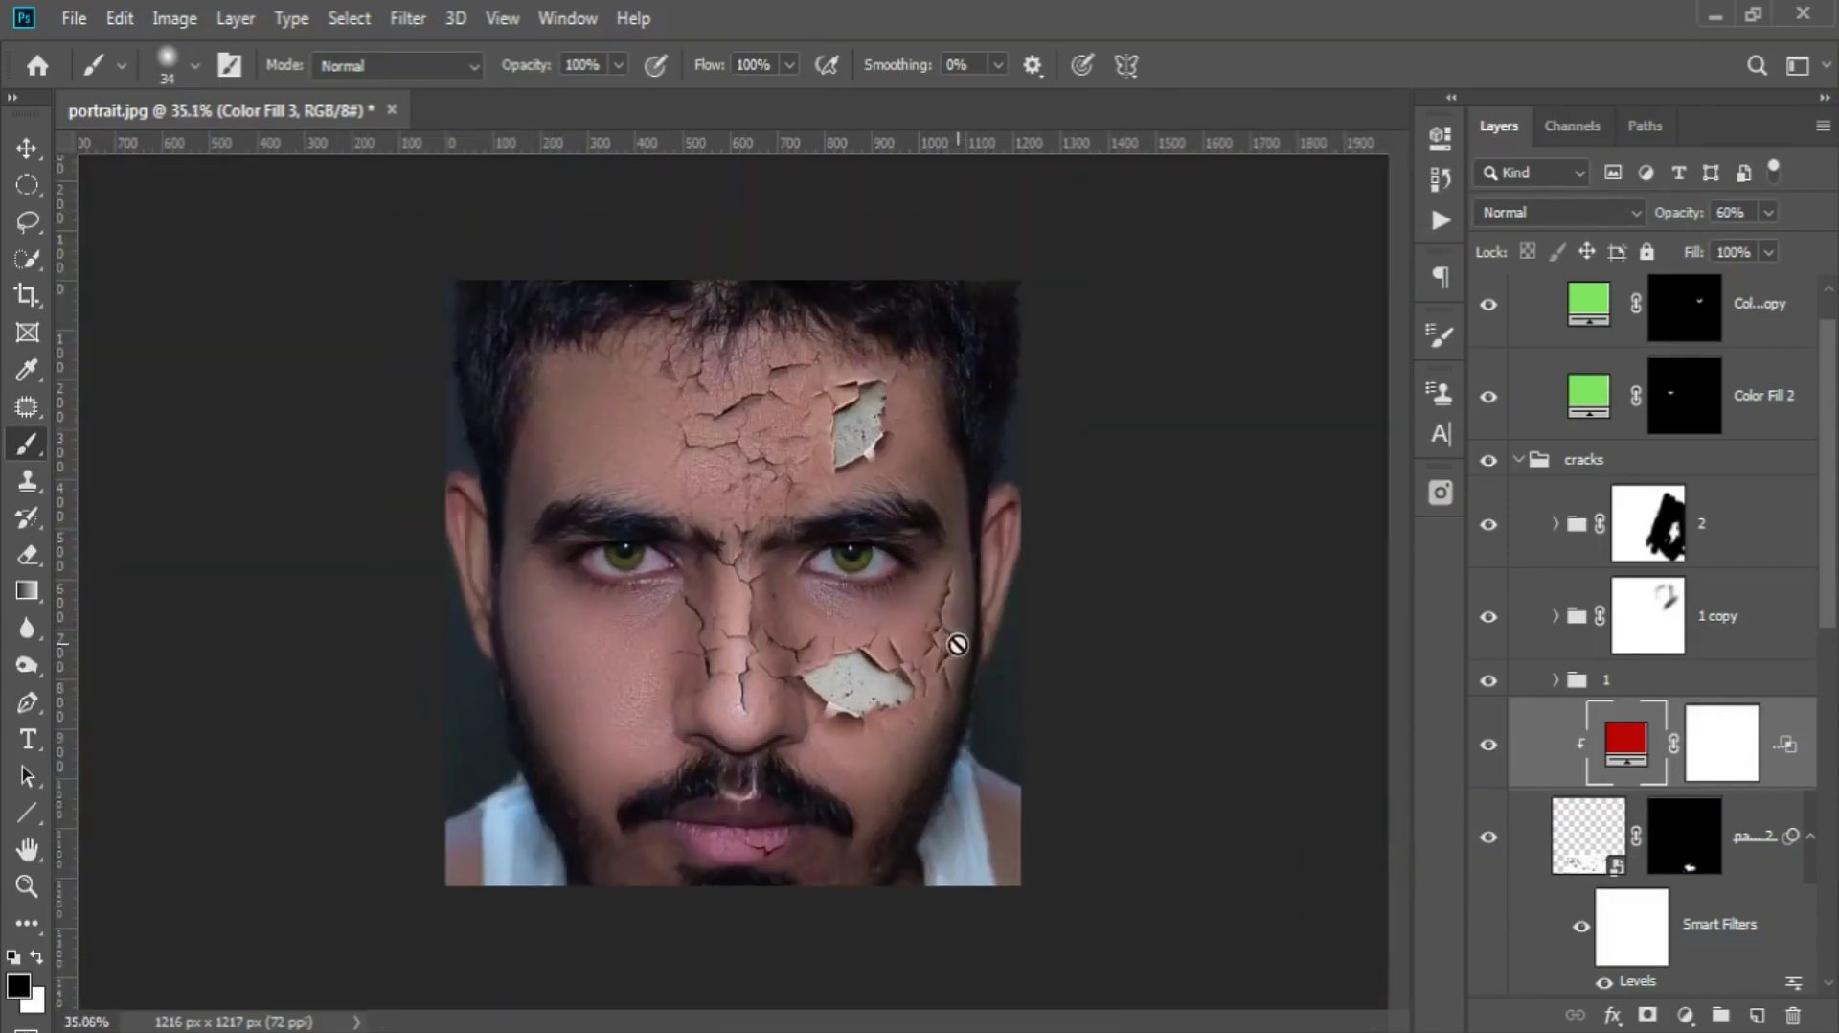
- Collapse the cracks and eyes groups and add an S-curve Curves adjustment for contrast
{"action": "scroll", "coordinate": [1648, 575], "scroll_direction": "up", "scroll_amount": 1}
{"action": "left_click", "coordinate": [1518, 511]}
{"action": "left_click", "coordinate": [1571, 292]}
{"action": "left_click", "coordinate": [1519, 292]}
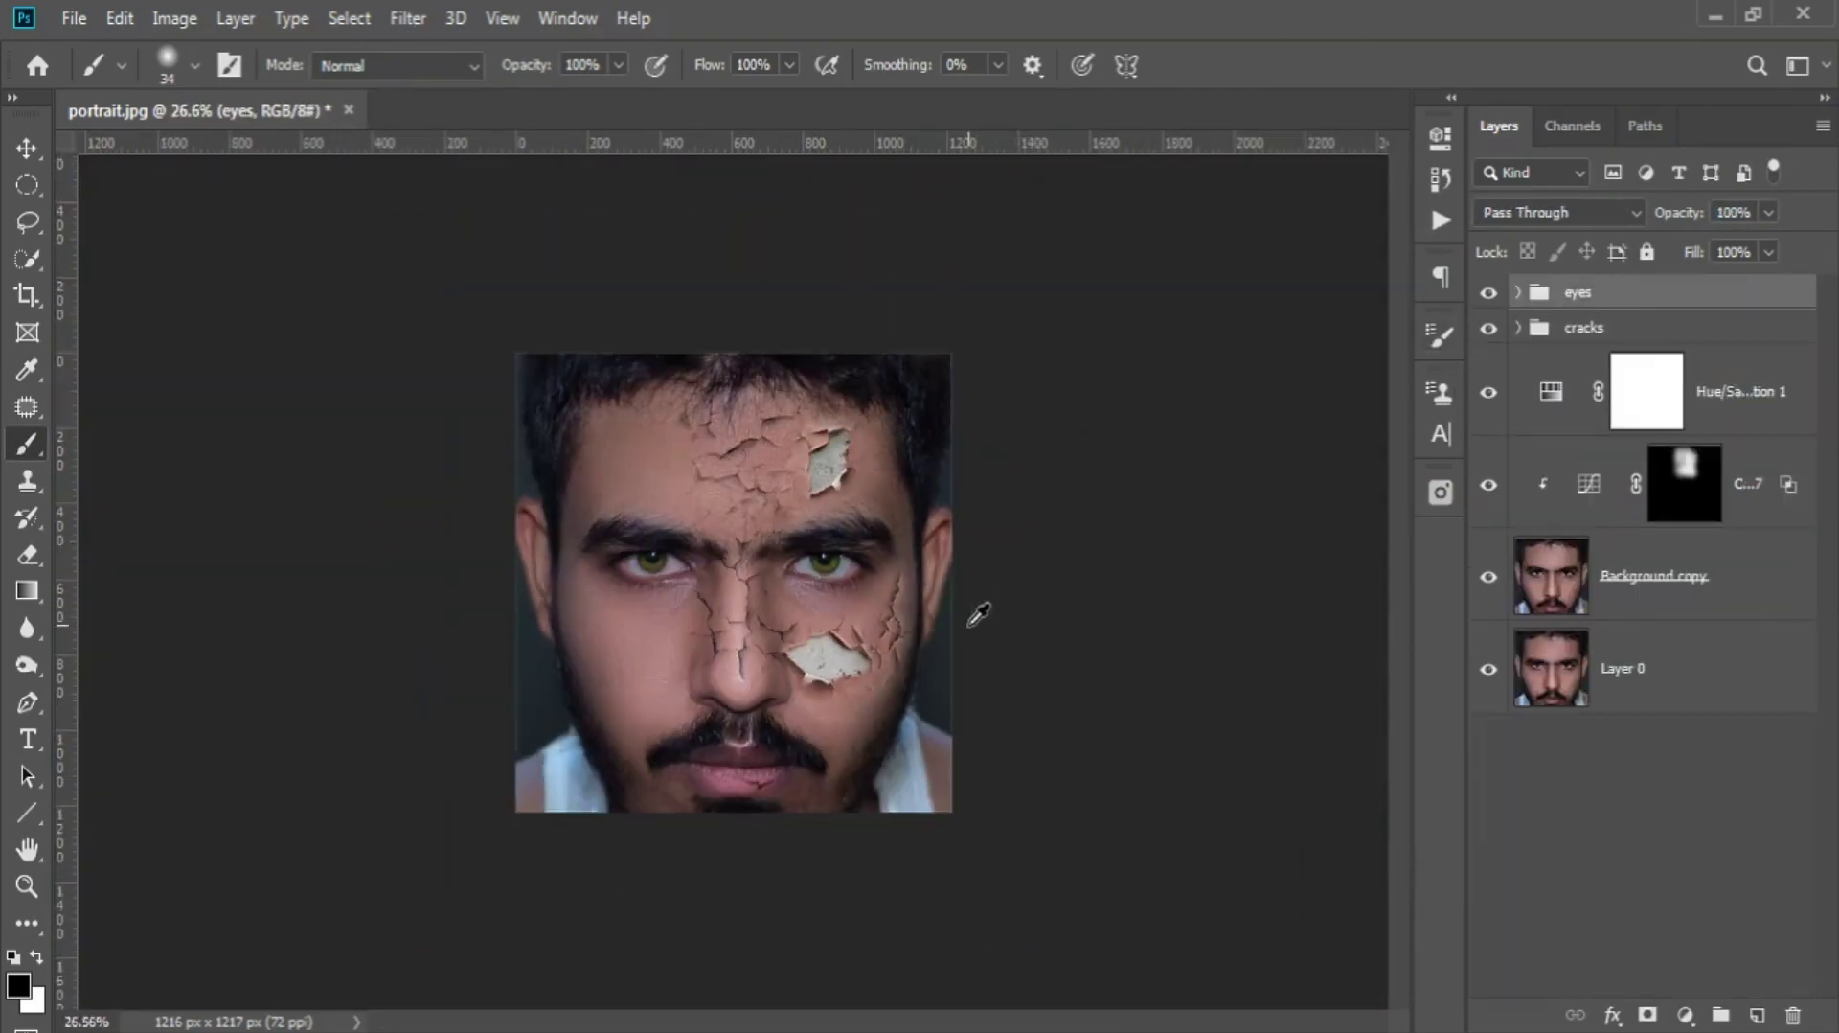
{"action": "left_click", "coordinate": [1685, 1014]}
{"action": "left_click", "coordinate": [1667, 670]}
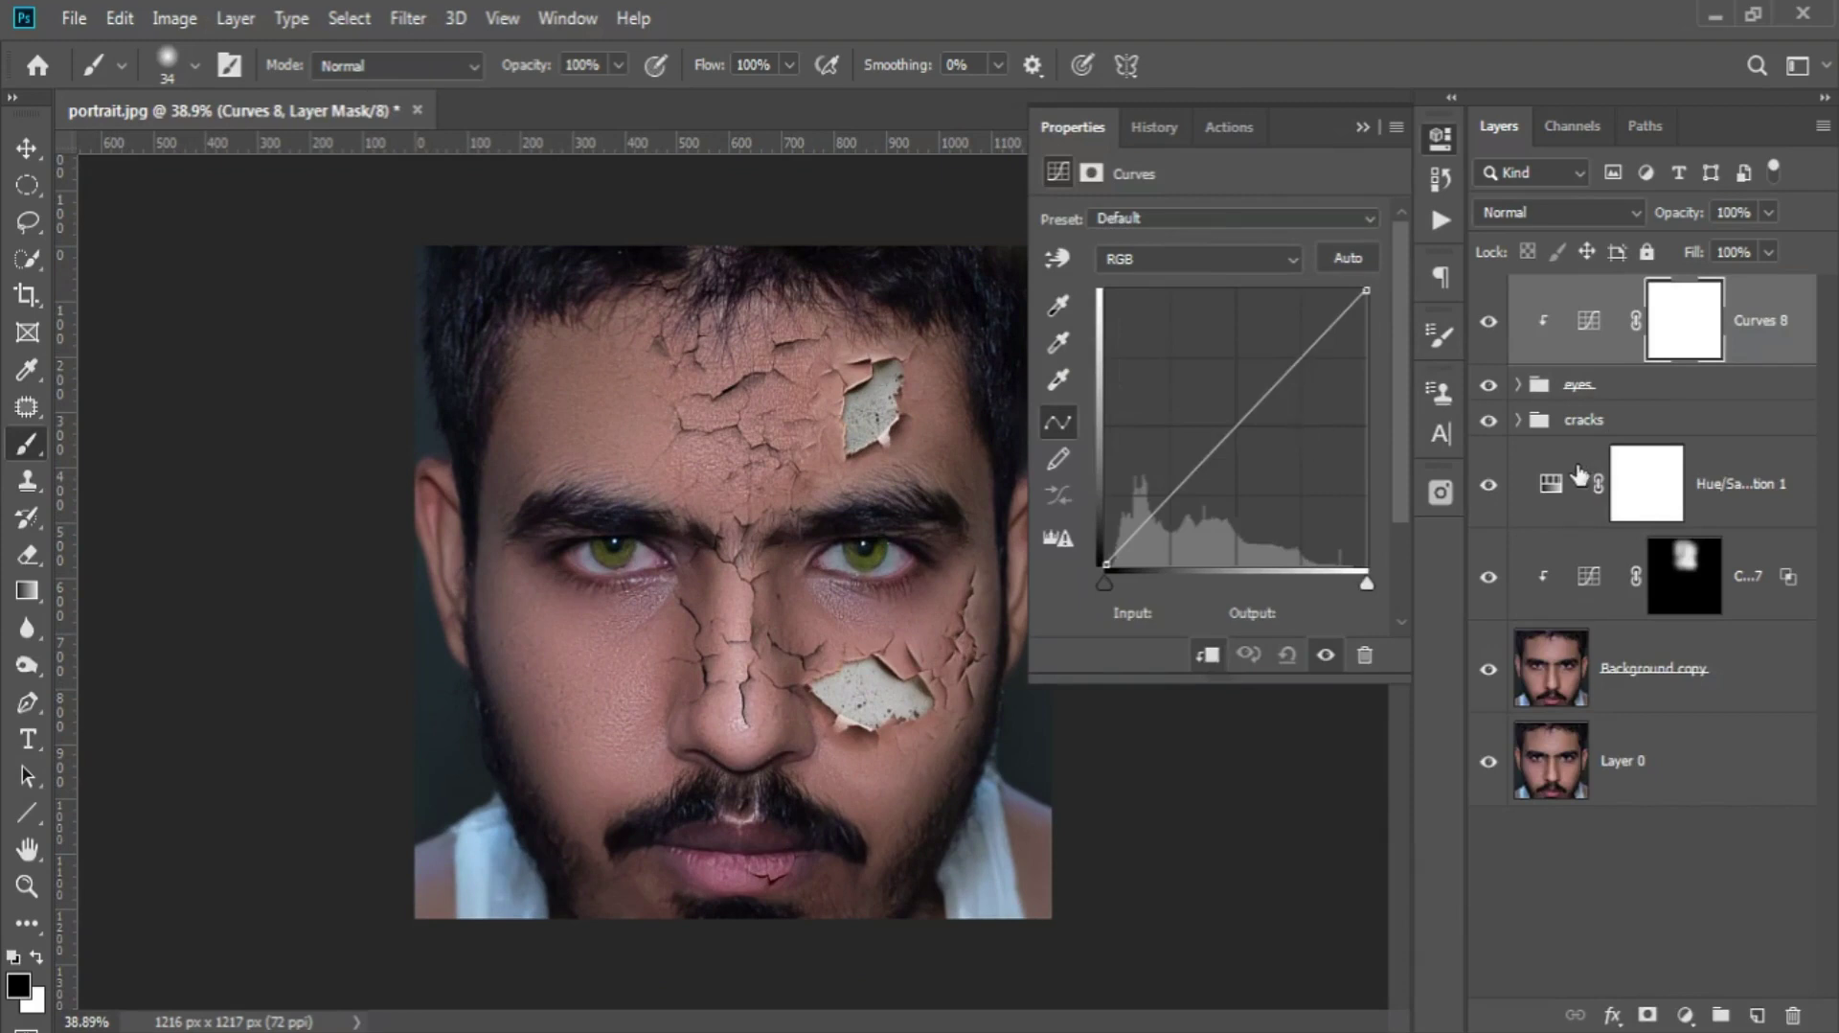
{"action": "left_click_drag", "start_coordinate": [1293, 368], "coordinate": [1292, 340]}
{"action": "left_click_drag", "start_coordinate": [1170, 484], "coordinate": [1171, 509]}
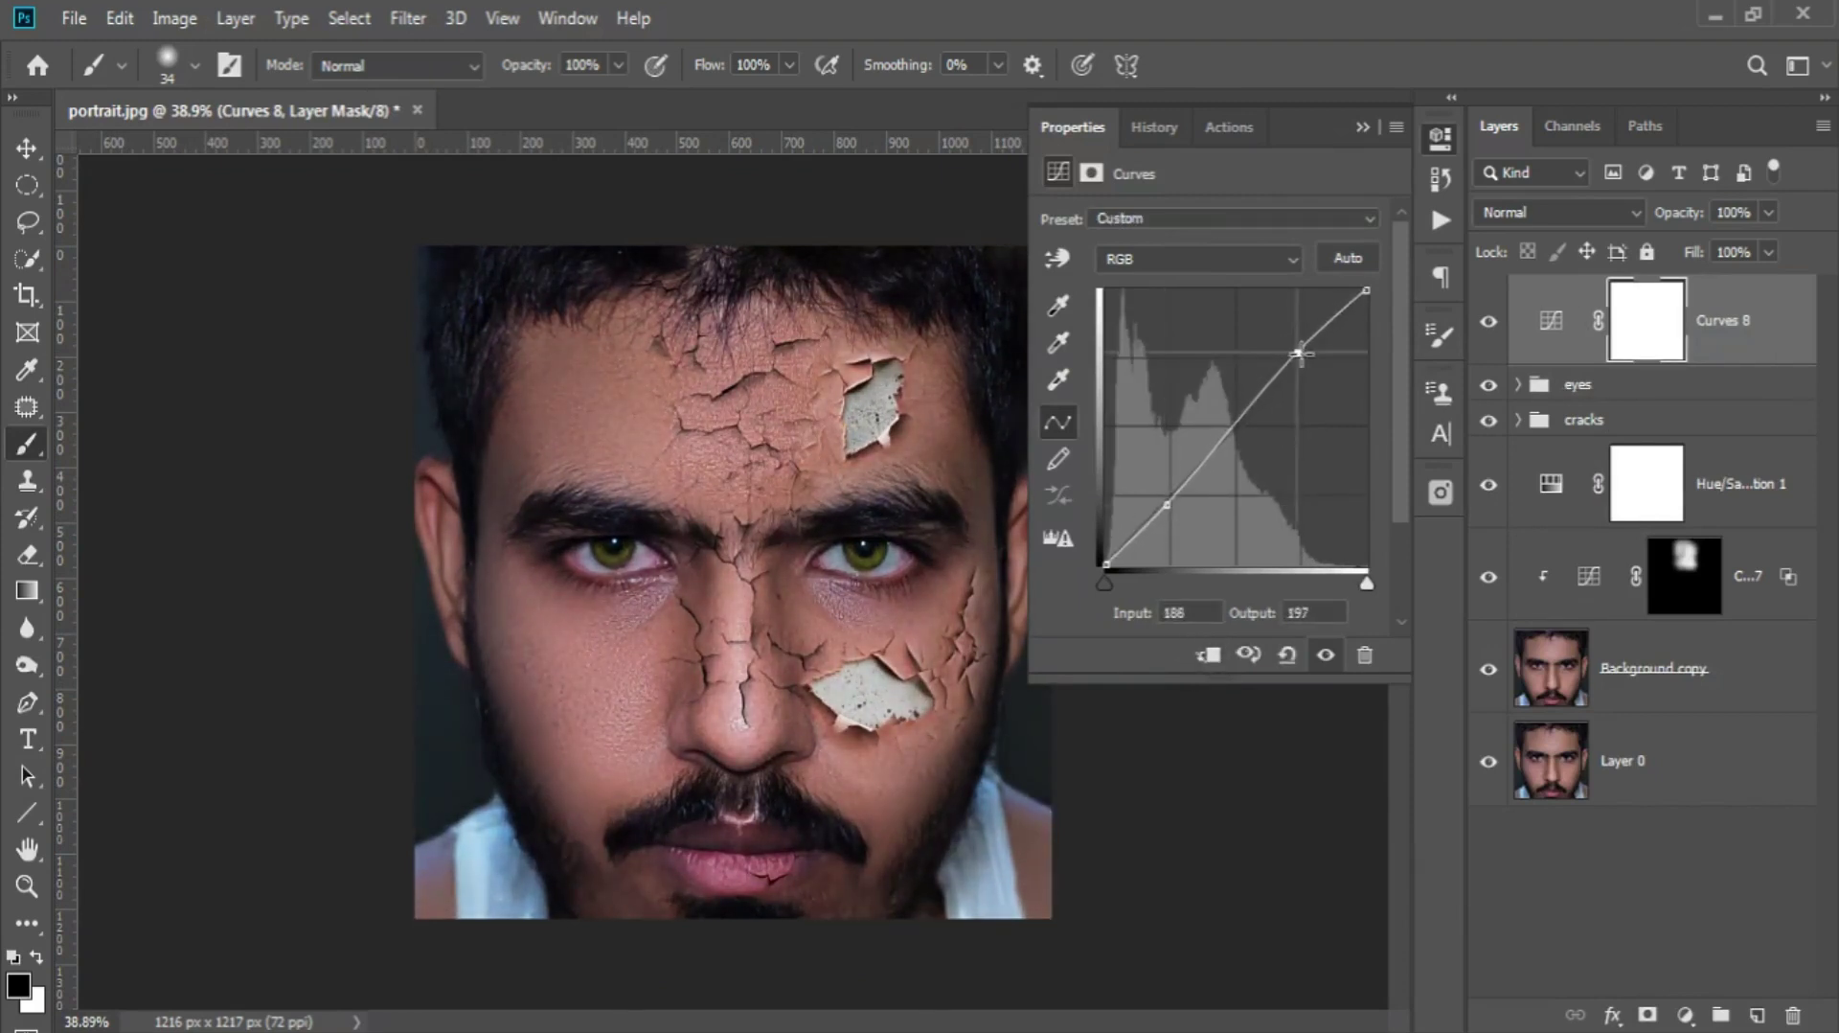
- Add a Bleach Bypass Color Lookup layer in Soft Light mode at faint opacity
{"action": "left_click", "coordinate": [1672, 1011]}
{"action": "left_click", "coordinate": [1628, 752]}
{"action": "left_click", "coordinate": [1260, 224]}
{"action": "left_click", "coordinate": [1231, 377]}
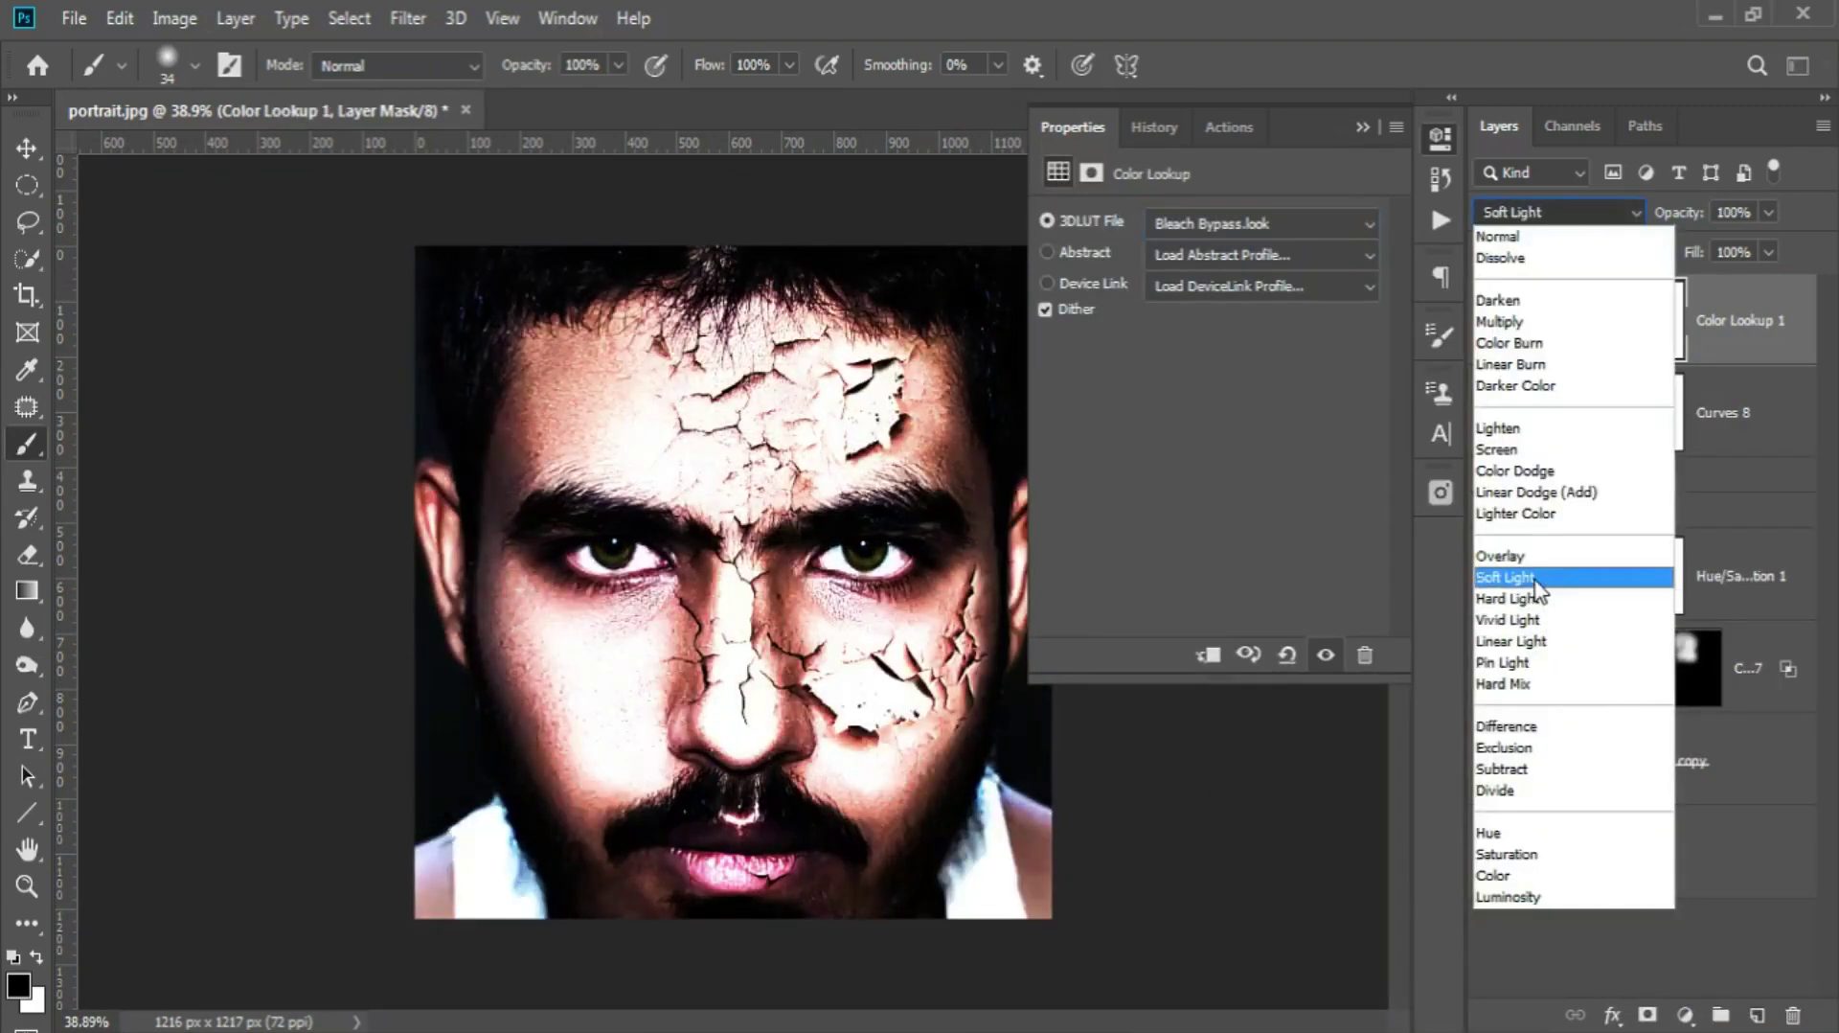
{"action": "left_click", "coordinate": [1527, 578]}
{"action": "left_click_drag", "start_coordinate": [1678, 211], "coordinate": [1377, 232]}
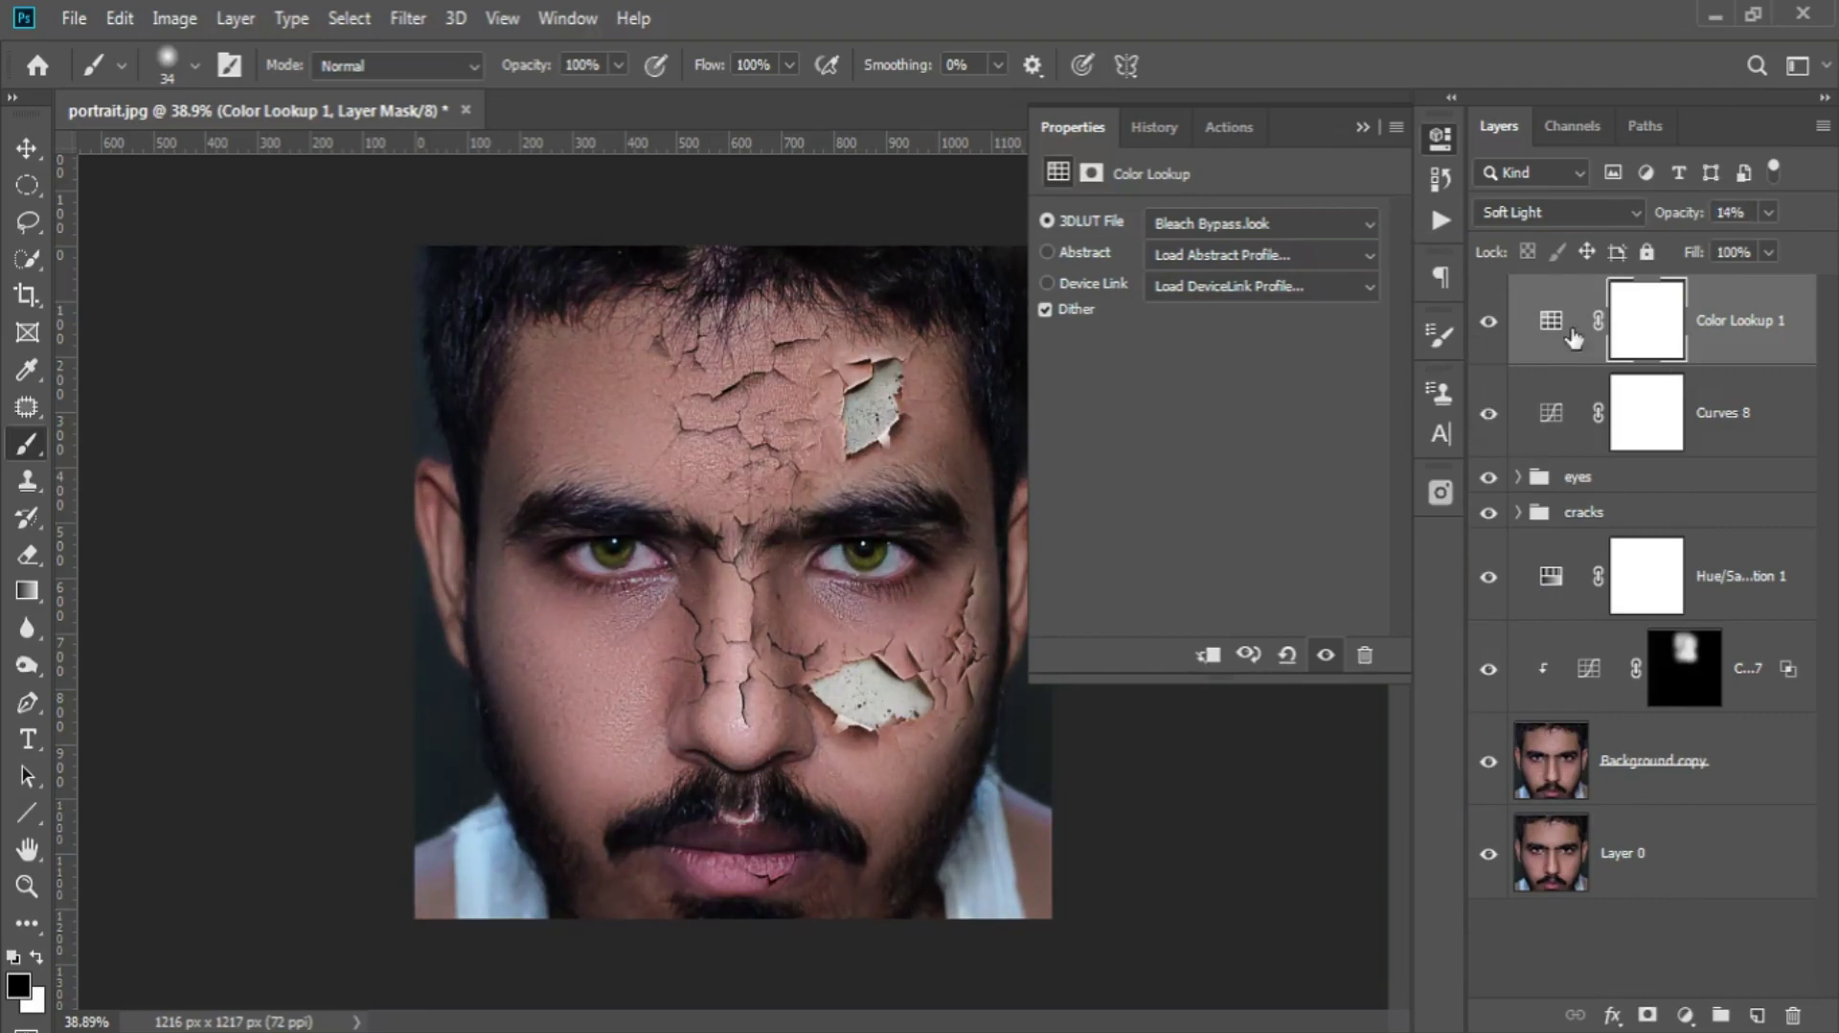
- Add a second Color Lookup layer, settling on Fuji ETERNA at subtle opacity
{"action": "left_click", "coordinate": [1685, 1014]}
{"action": "left_click", "coordinate": [1686, 848]}
{"action": "left_click", "coordinate": [1260, 223]}
{"action": "left_click", "coordinate": [1245, 336]}
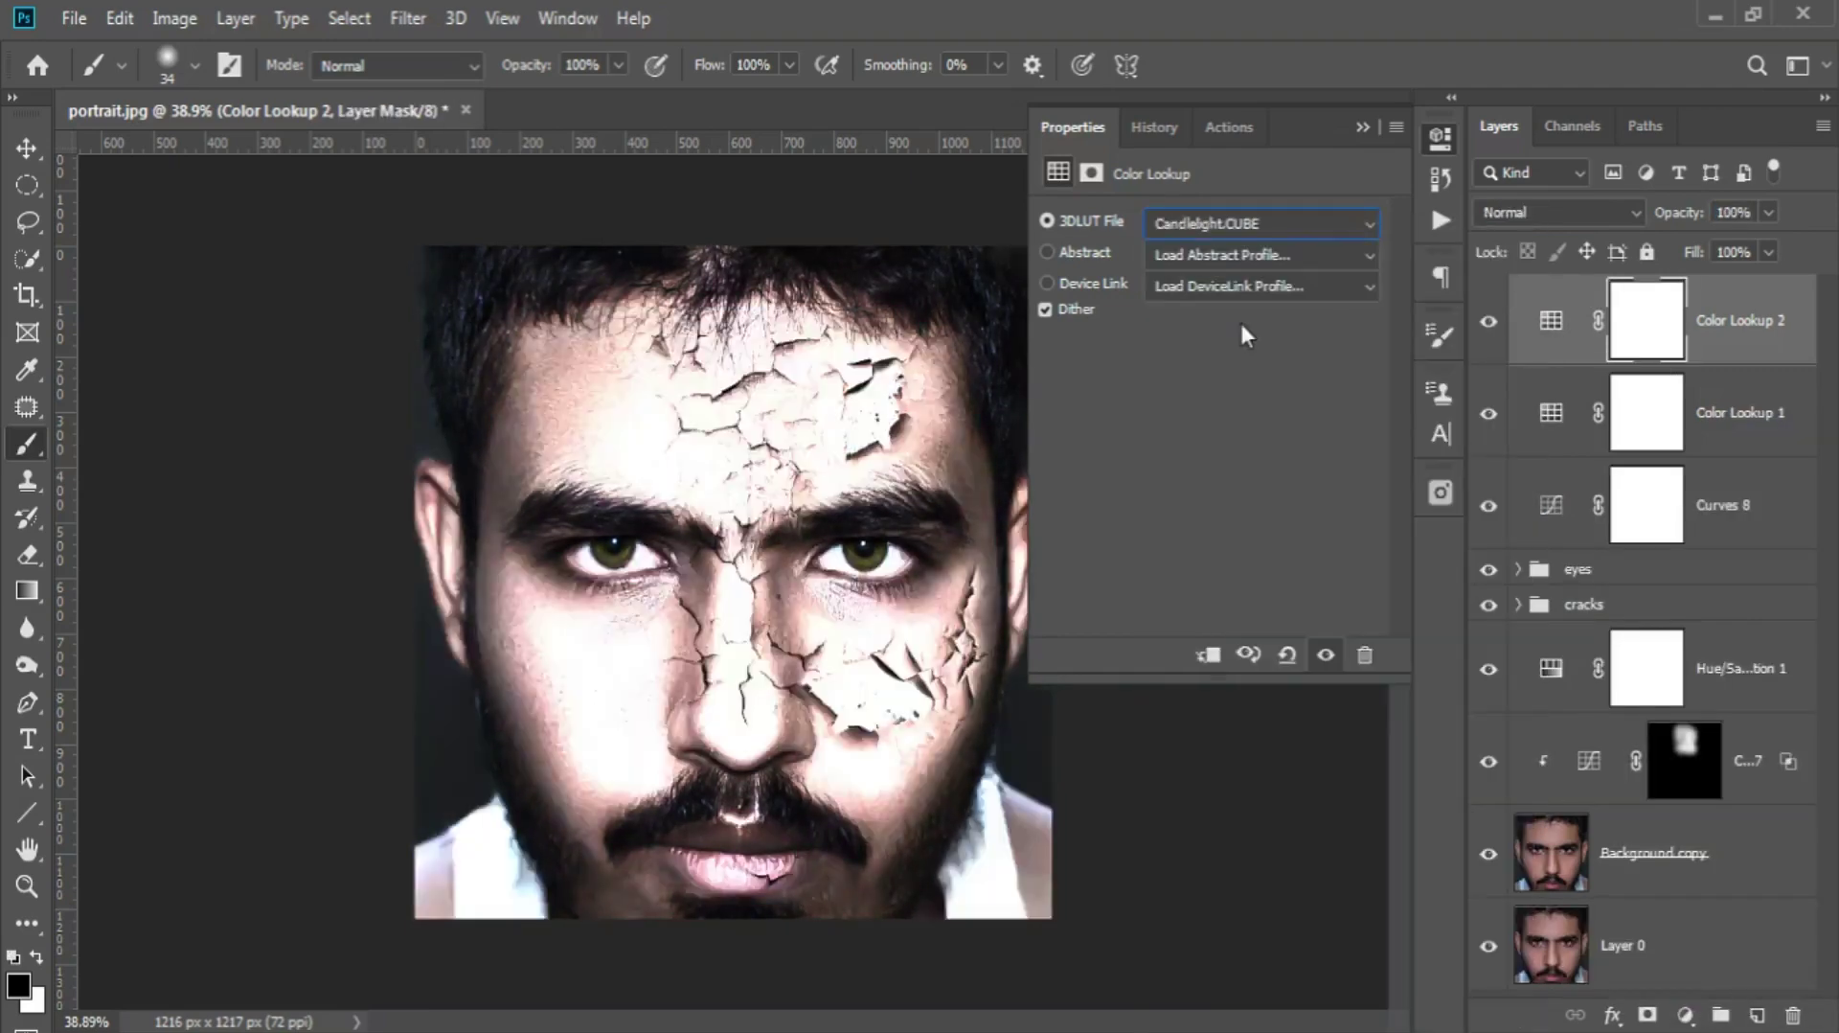
{"action": "key", "text": "Down"}
{"action": "key", "text": "Down"}
{"action": "key", "text": "Down"}
{"action": "key", "text": "Down"}
{"action": "key", "text": "Down"}
{"action": "key", "text": "Up"}
{"action": "key", "text": "Down"}
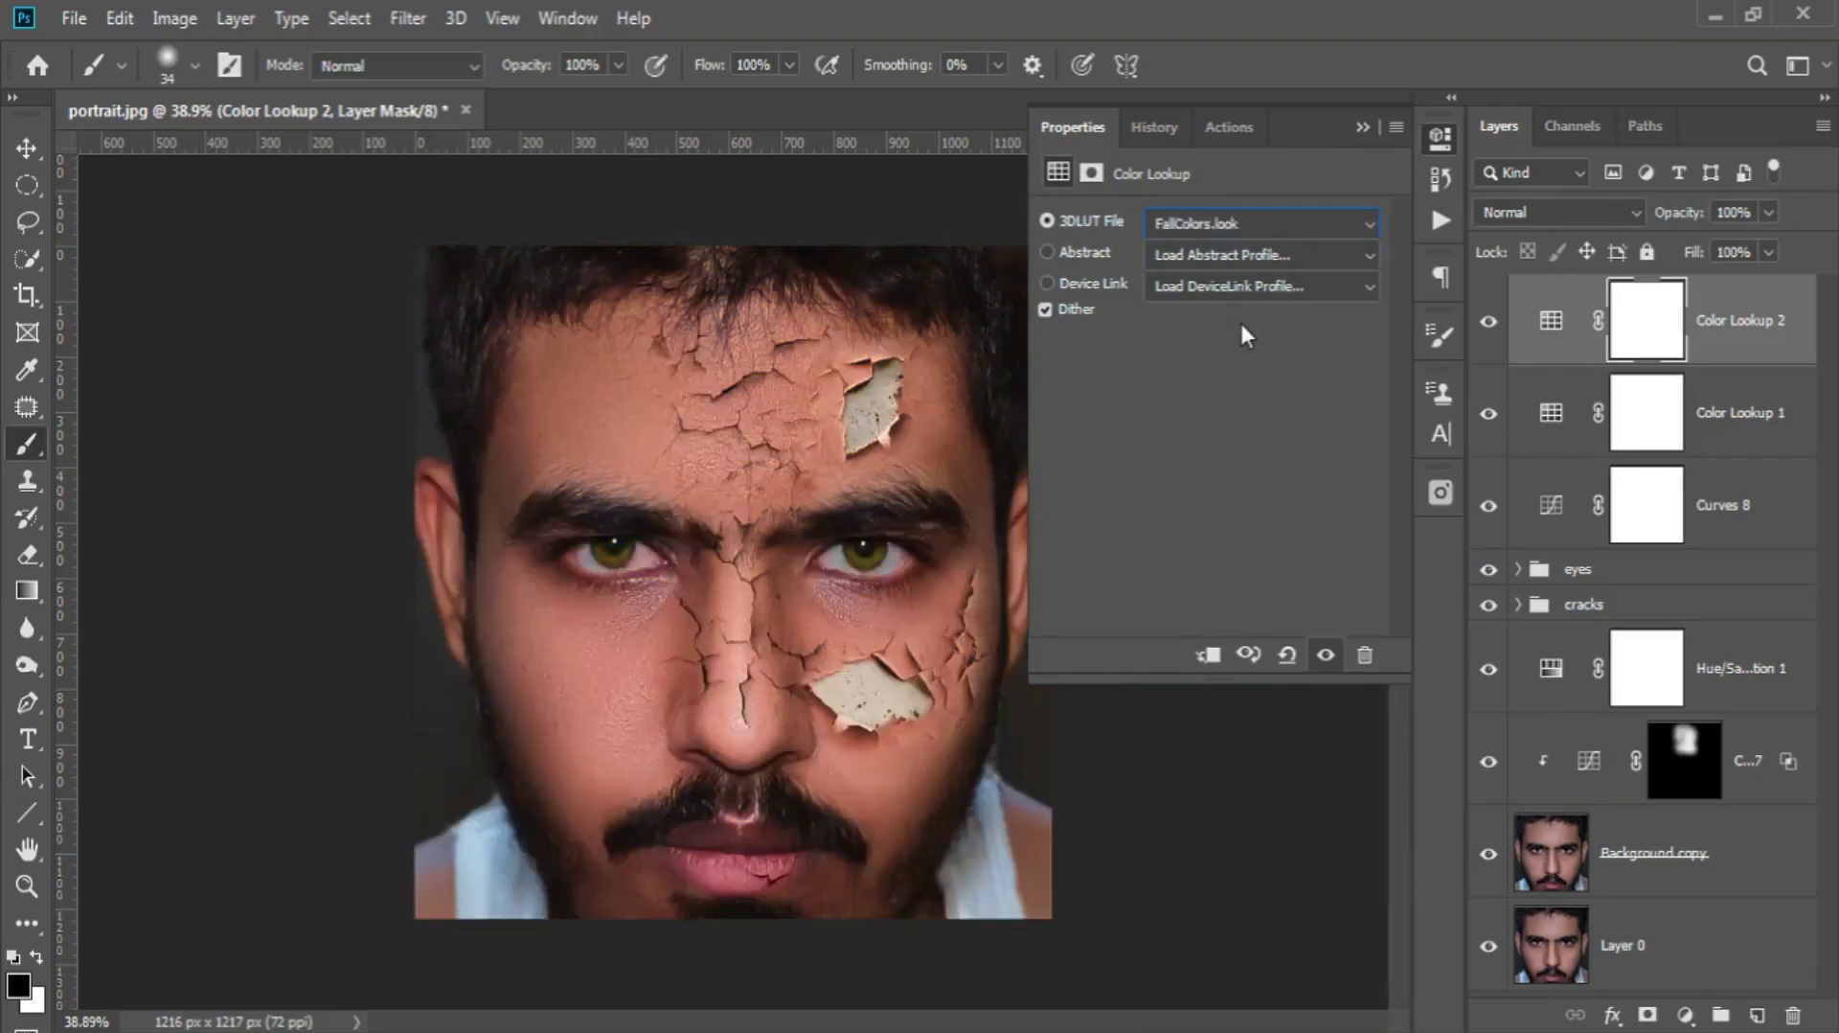
{"action": "key", "text": "Down"}
{"action": "key", "text": "Down"}
{"action": "key", "text": "Down"}
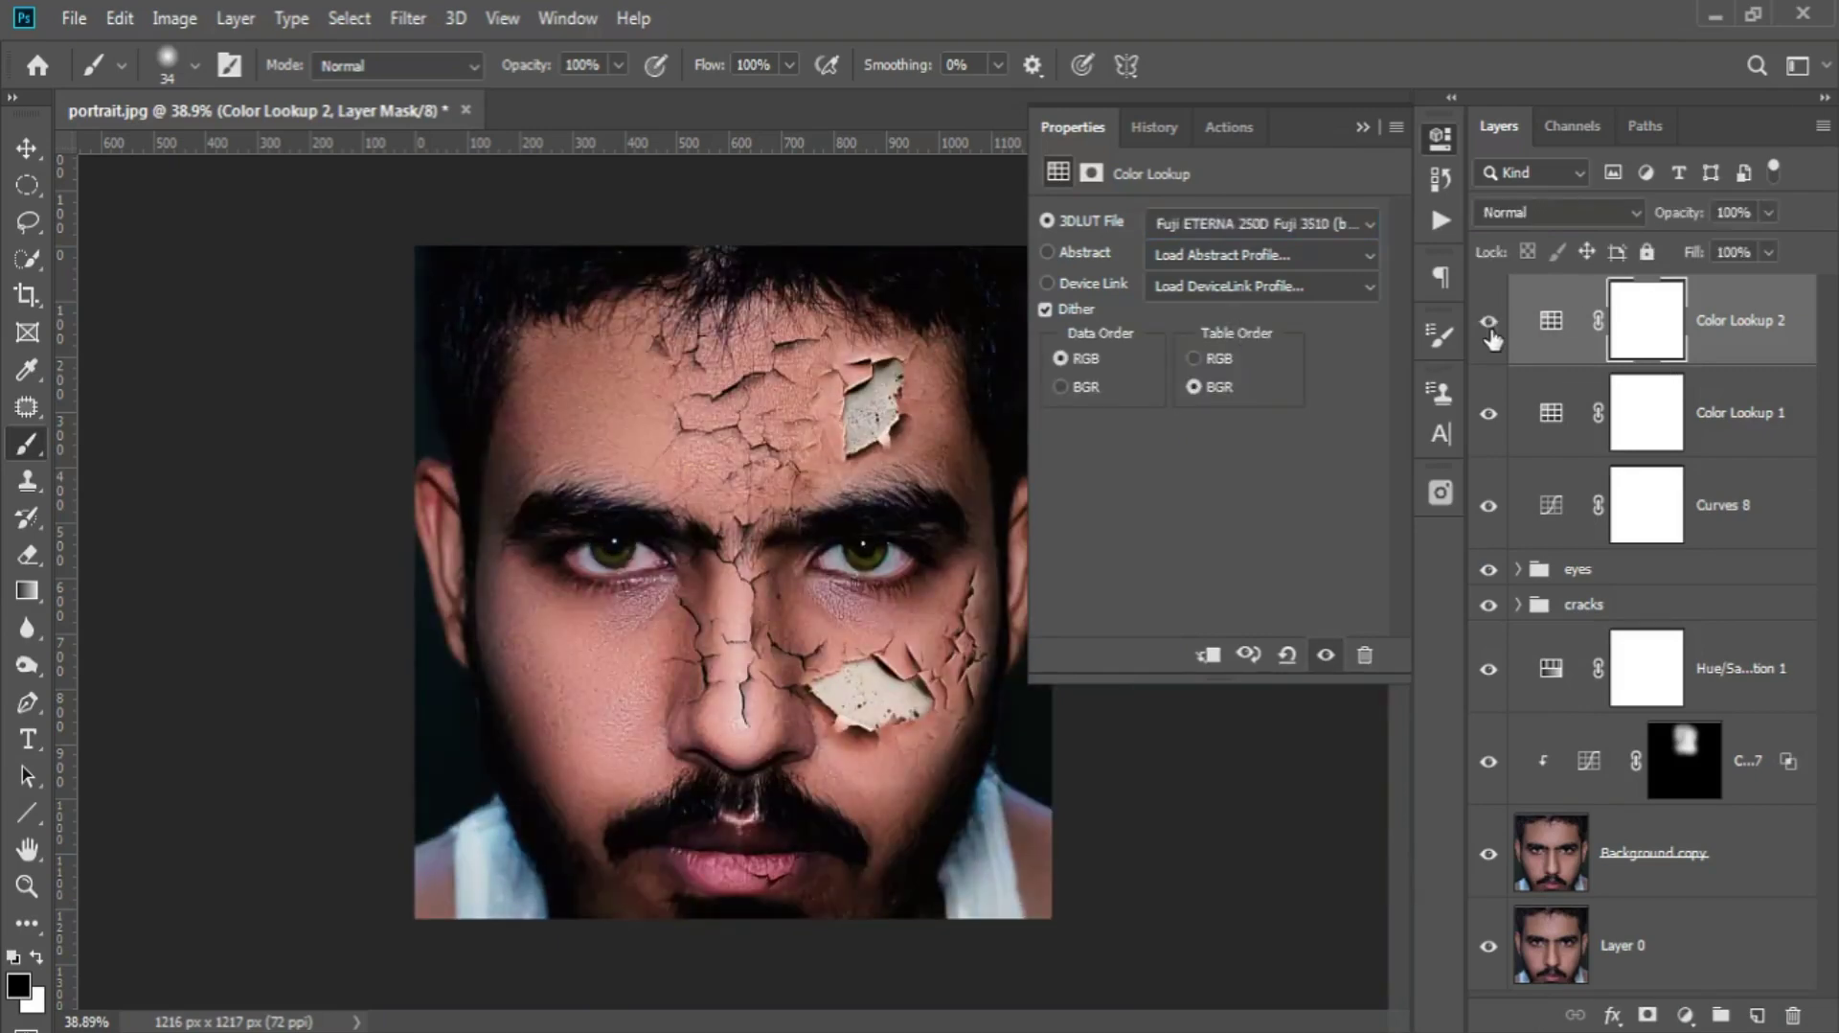
{"action": "left_click_drag", "start_coordinate": [1684, 213], "coordinate": [1466, 219]}
- Add a darkening Curves adjustment with an inverted mask and a large, low-flow white brush
{"action": "left_click", "coordinate": [1685, 1014]}
{"action": "left_click", "coordinate": [1711, 659]}
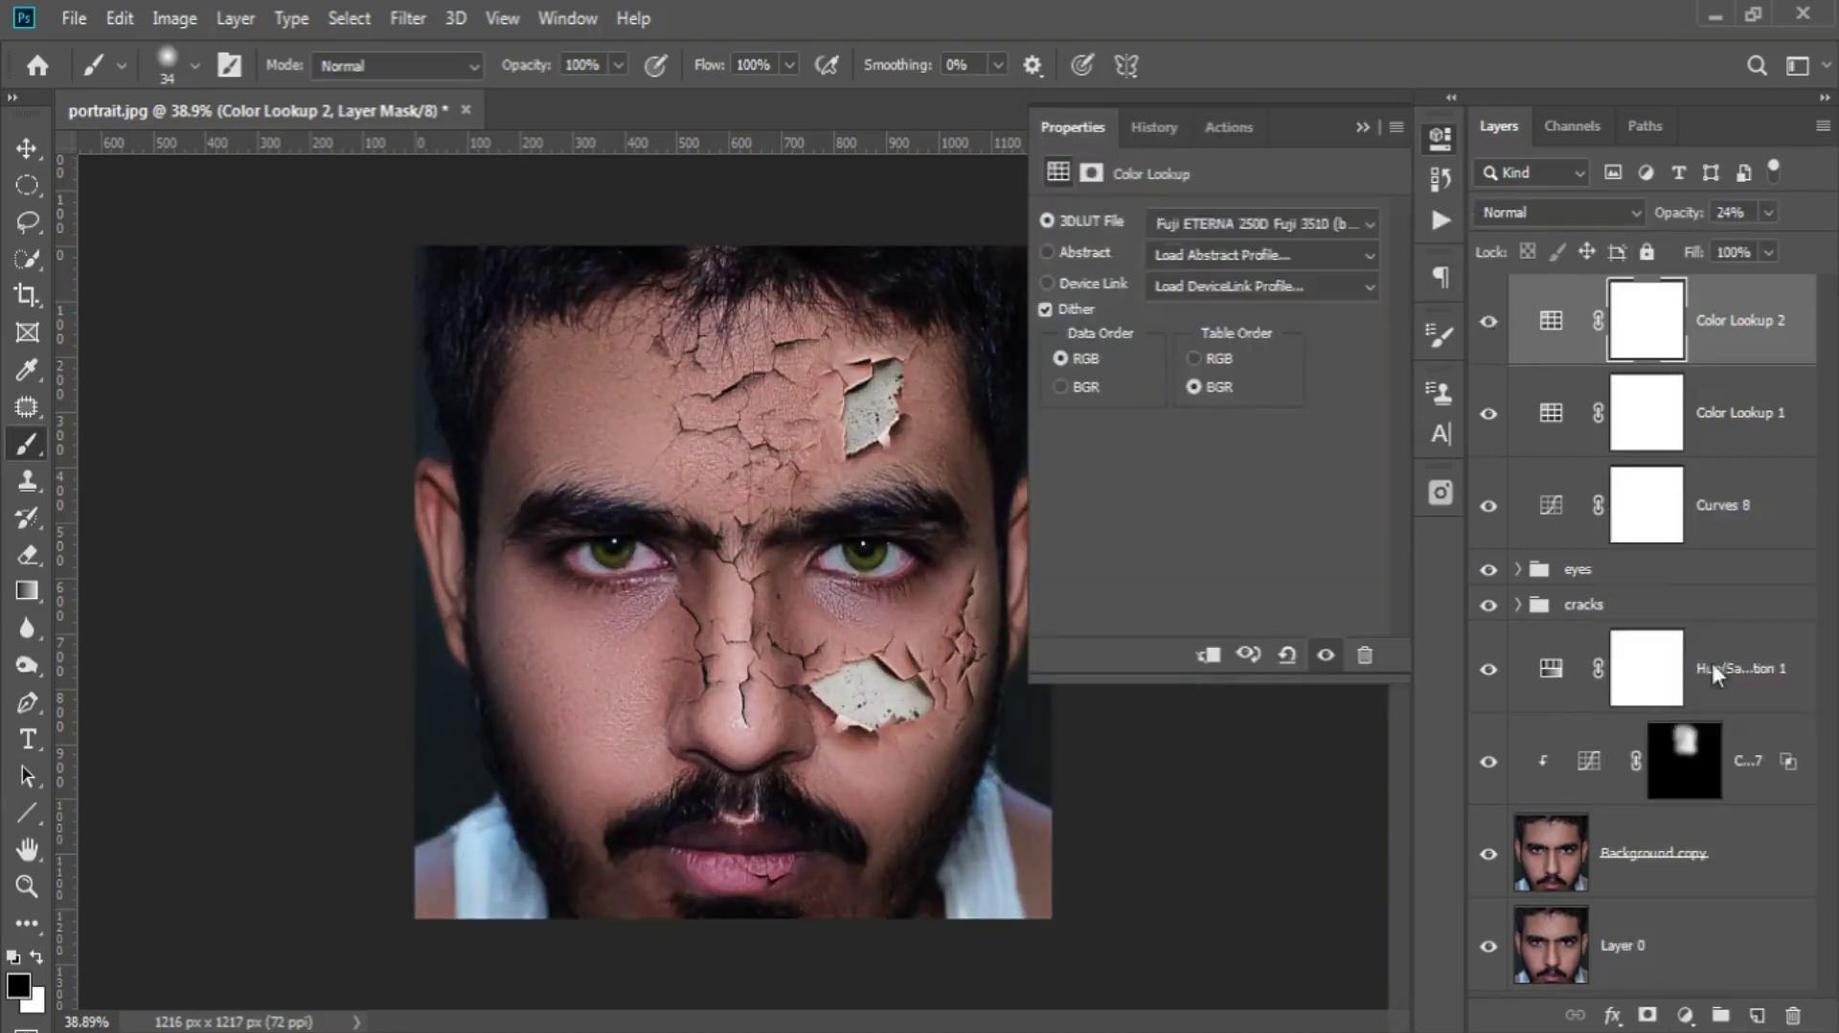
{"action": "left_click_drag", "start_coordinate": [1279, 381], "coordinate": [1280, 480]}
{"action": "key", "text": "ctrl+i"}
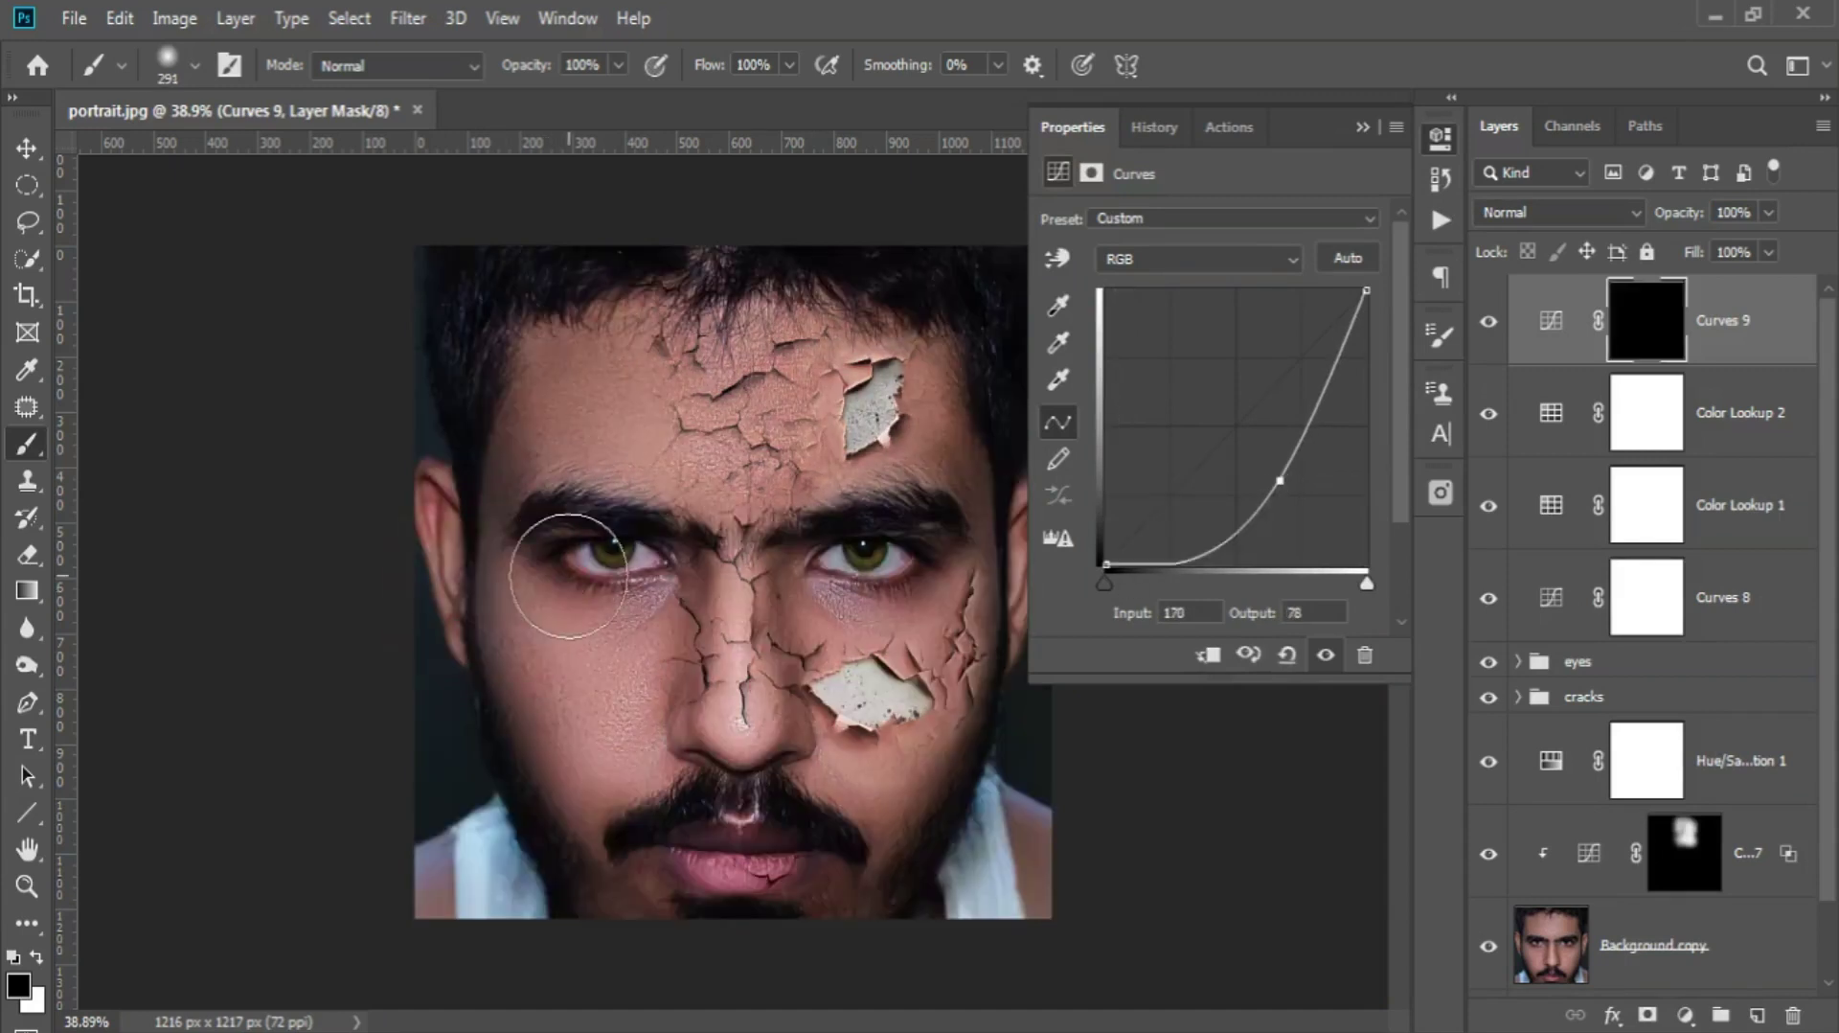
{"action": "key", "text": "x"}
{"action": "key", "text": "shift+1"}
{"action": "key", "text": "shift+9"}
- Paint the darkening curve's mask along the portrait's edges to form a vignette
{"action": "left_click_drag", "start_coordinate": [426, 365], "coordinate": [358, 668]}
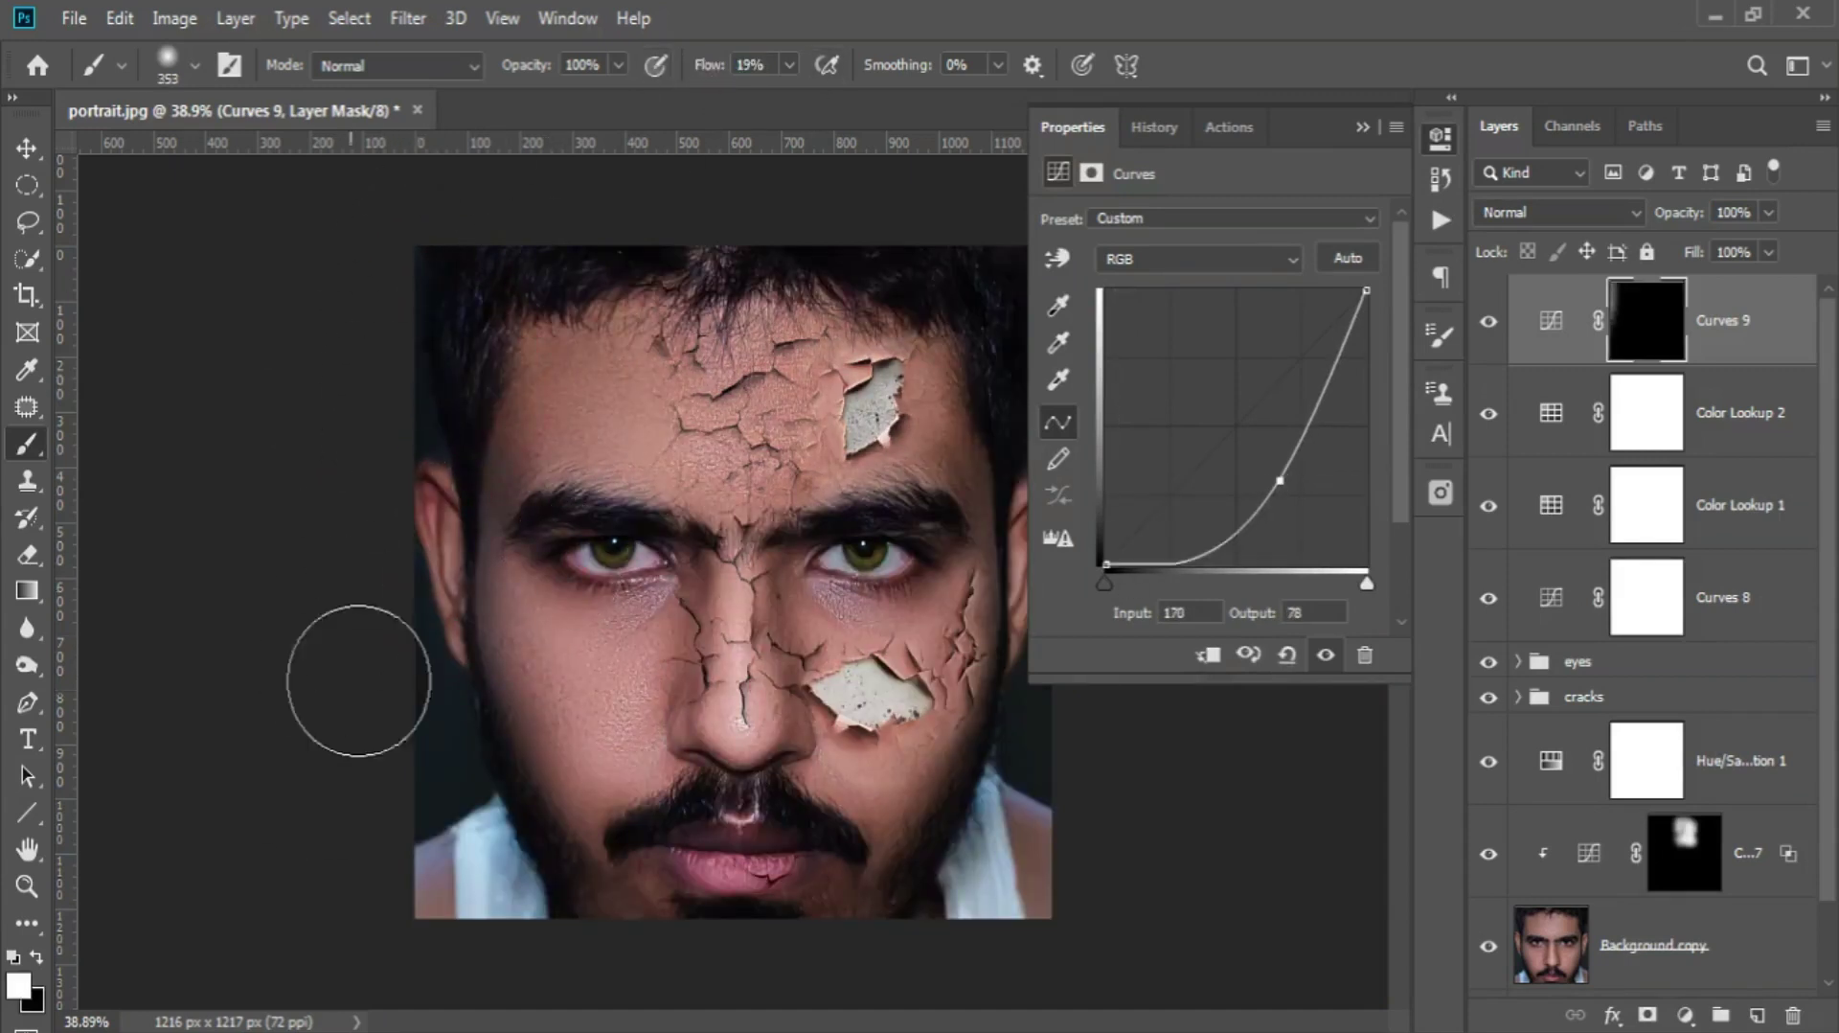
{"action": "scroll", "coordinate": [1123, 749], "scroll_direction": "down", "scroll_amount": 2}
{"action": "left_click_drag", "start_coordinate": [940, 914], "coordinate": [1063, 729]}
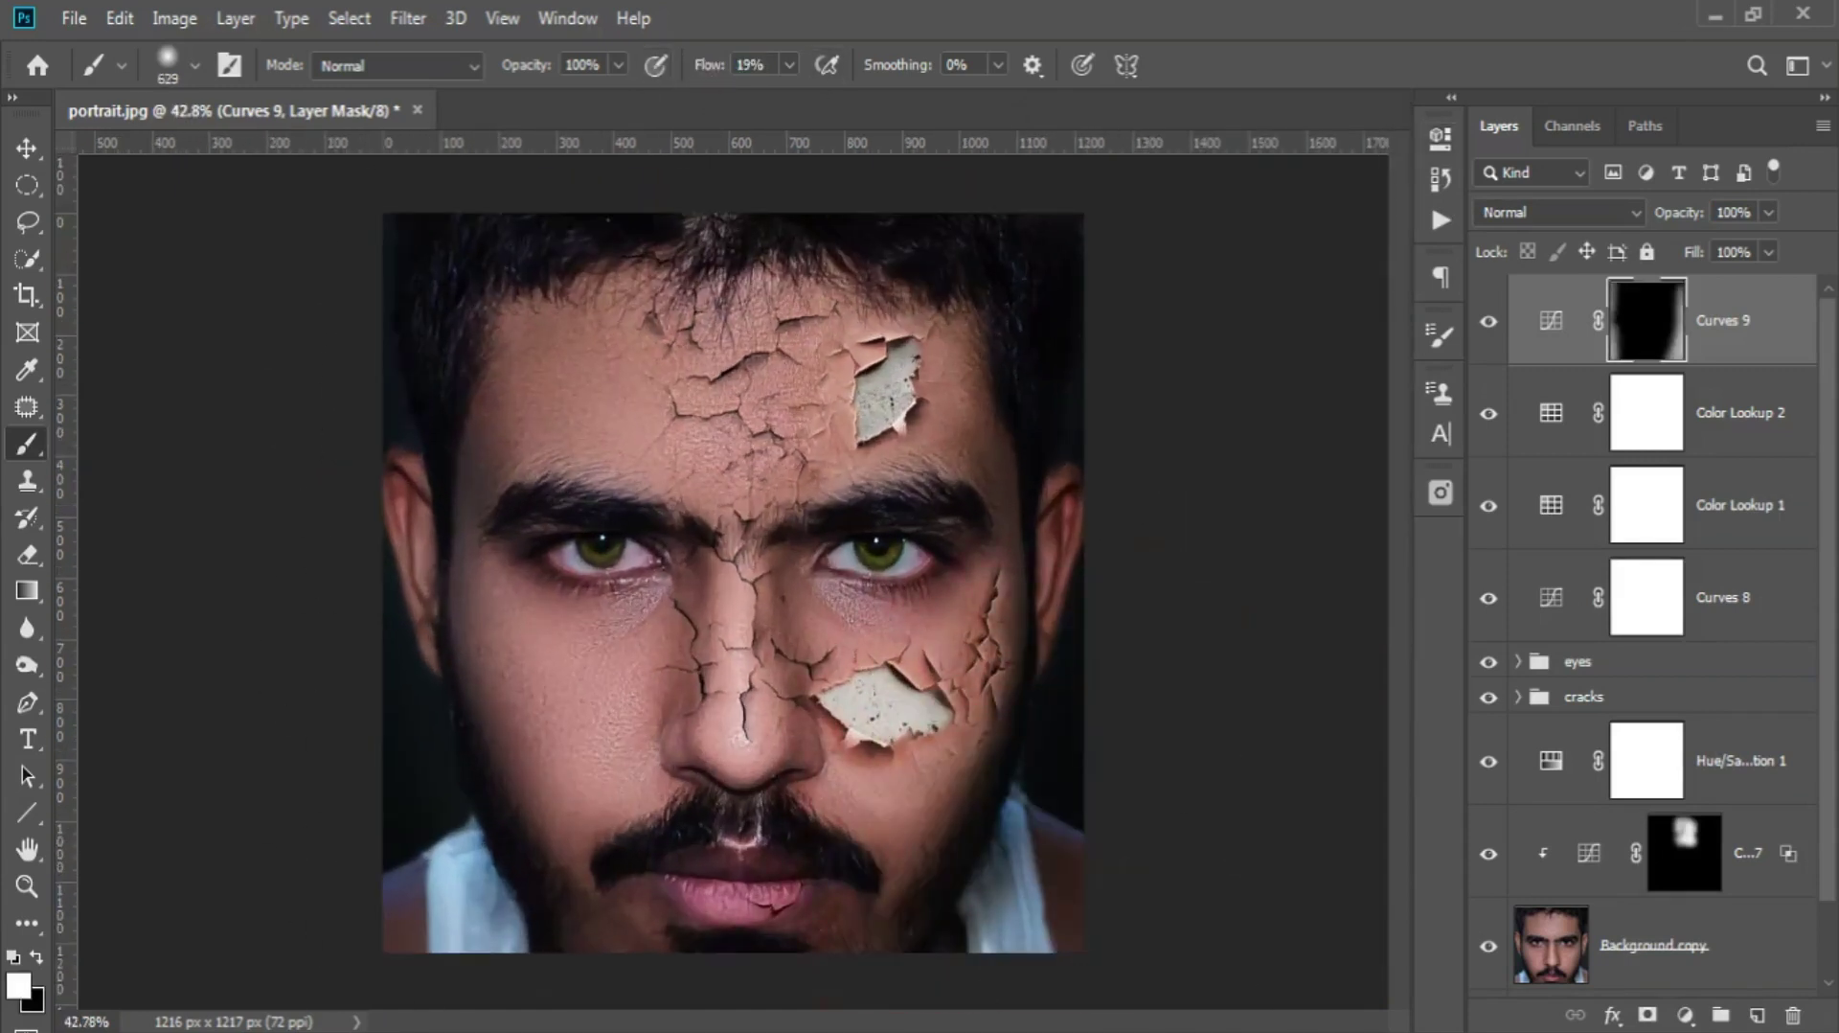
{"action": "left_click_drag", "start_coordinate": [450, 910], "coordinate": [267, 575]}
{"action": "scroll", "coordinate": [732, 594], "scroll_direction": "down", "scroll_amount": 5}
{"action": "scroll", "coordinate": [1204, 665], "scroll_direction": "up", "scroll_amount": 2}
{"action": "scroll", "coordinate": [944, 431], "scroll_direction": "down", "scroll_amount": 1}
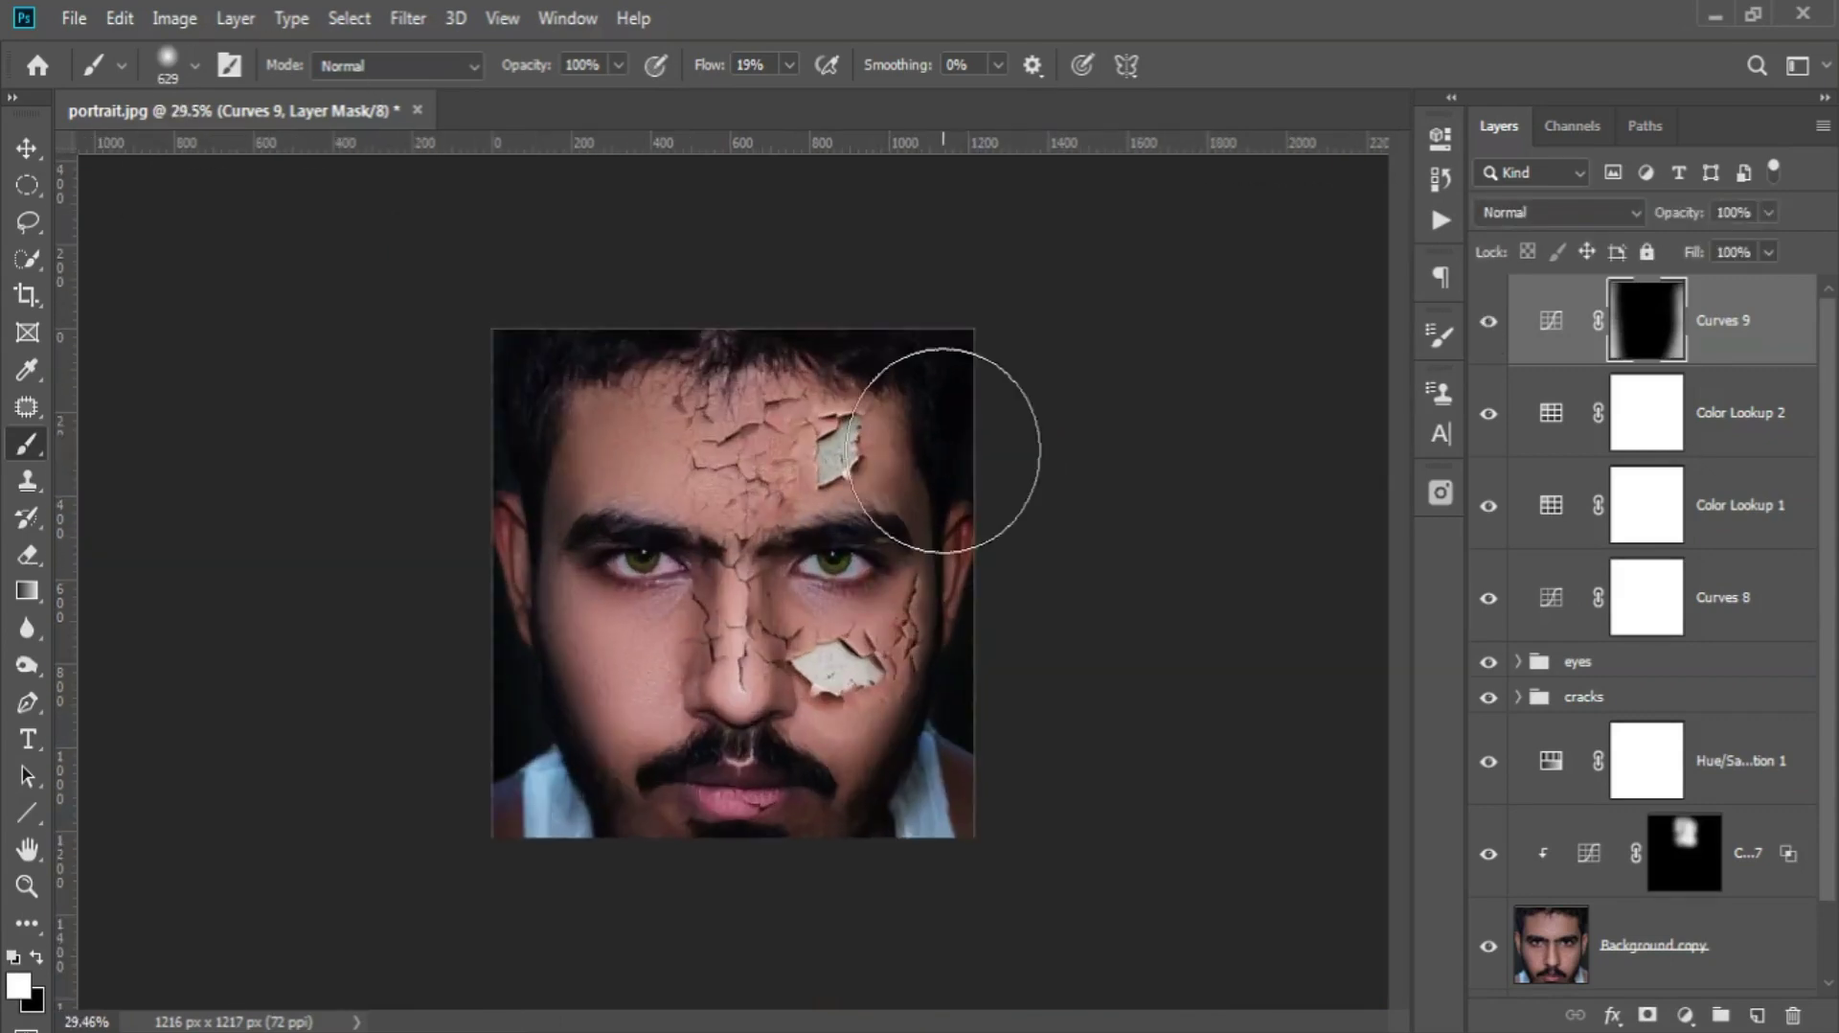
{"action": "scroll", "coordinate": [928, 680], "scroll_direction": "up", "scroll_amount": 2}
{"action": "scroll", "coordinate": [928, 681], "scroll_direction": "up", "scroll_amount": 1}
{"action": "scroll", "coordinate": [956, 676], "scroll_direction": "up", "scroll_amount": 2}
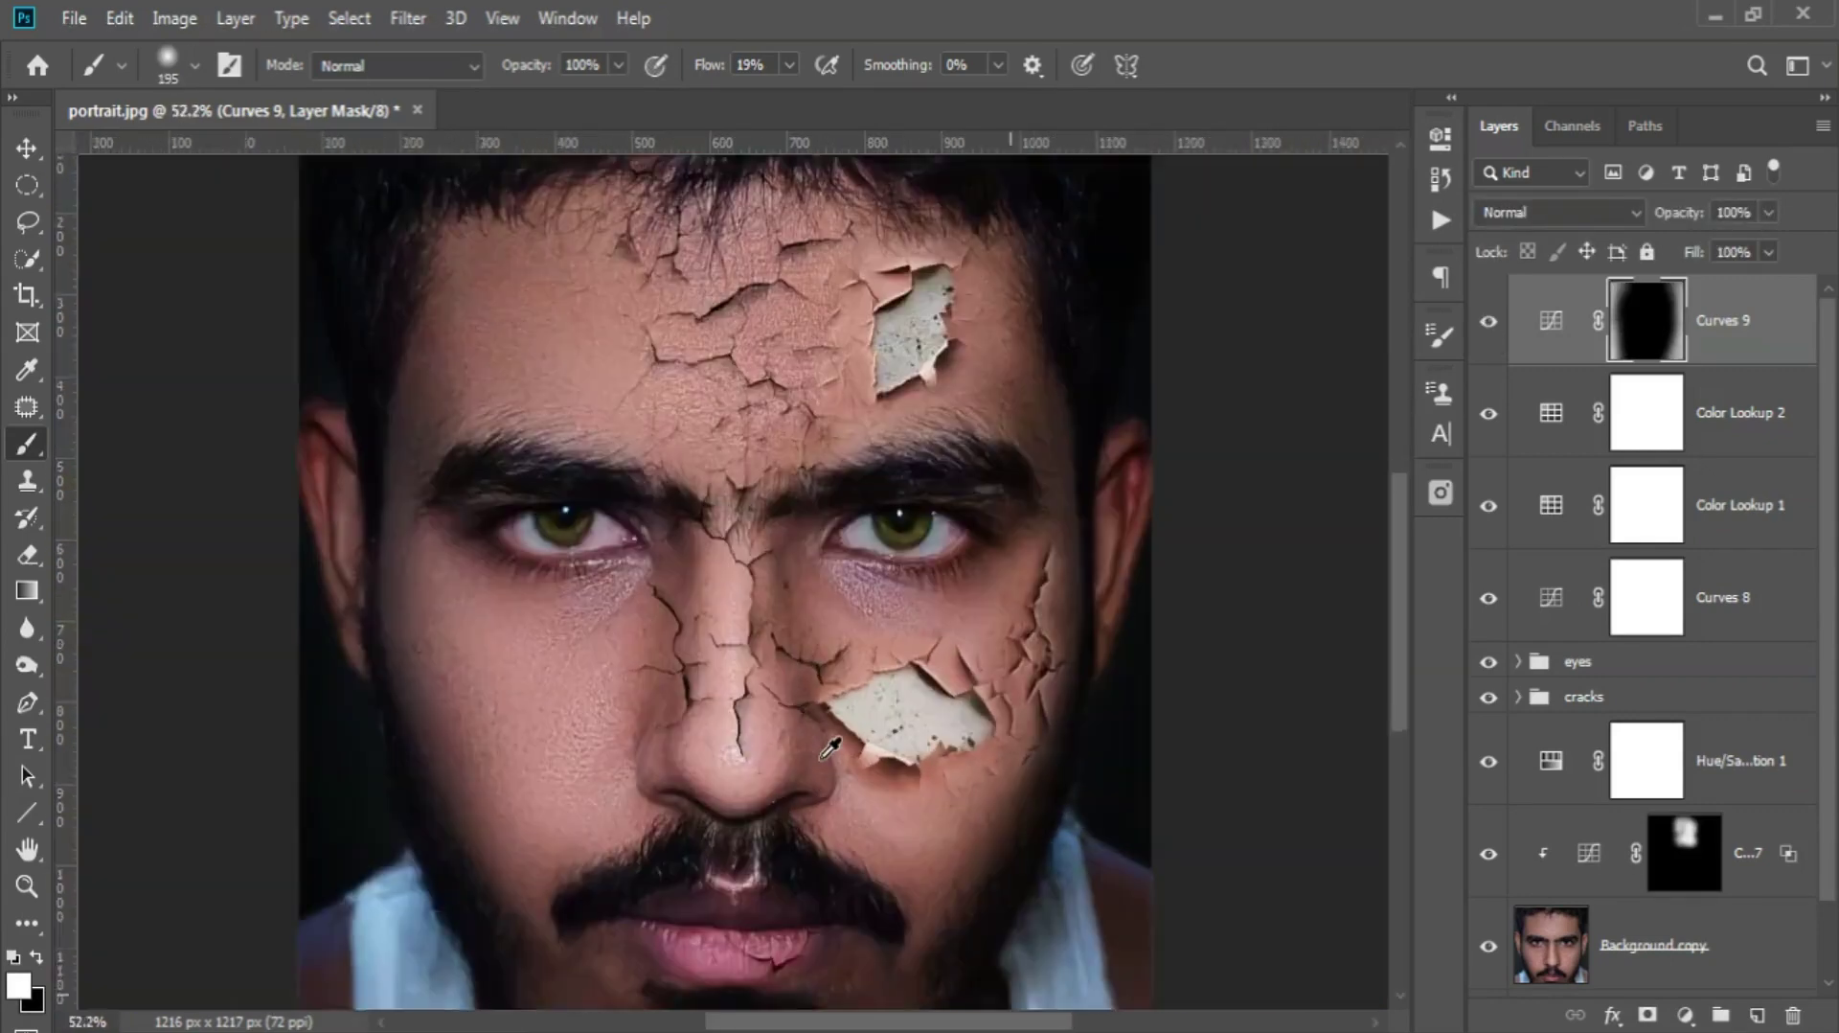
{"action": "scroll", "coordinate": [956, 676], "scroll_direction": "down", "scroll_amount": 2}
{"action": "scroll", "coordinate": [1045, 594], "scroll_direction": "up", "scroll_amount": 1}
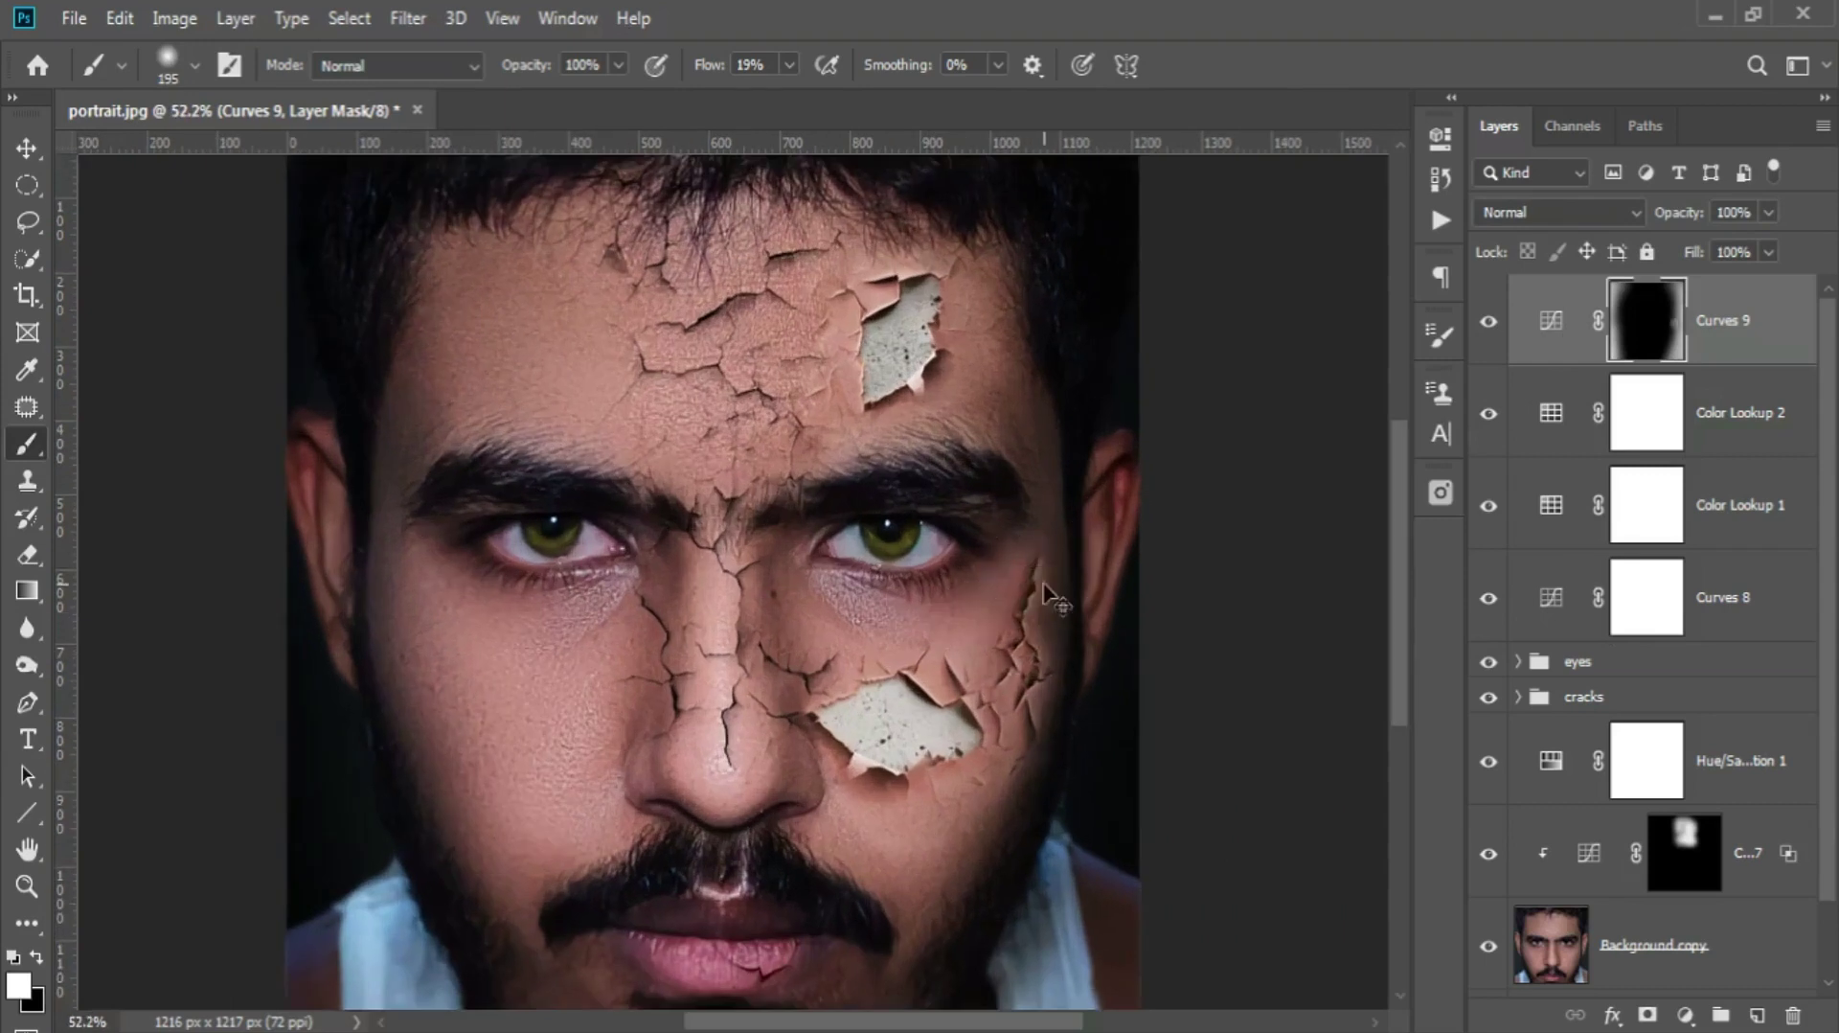
{"action": "key", "text": "shift+0"}
{"action": "key", "text": "shift+1"}
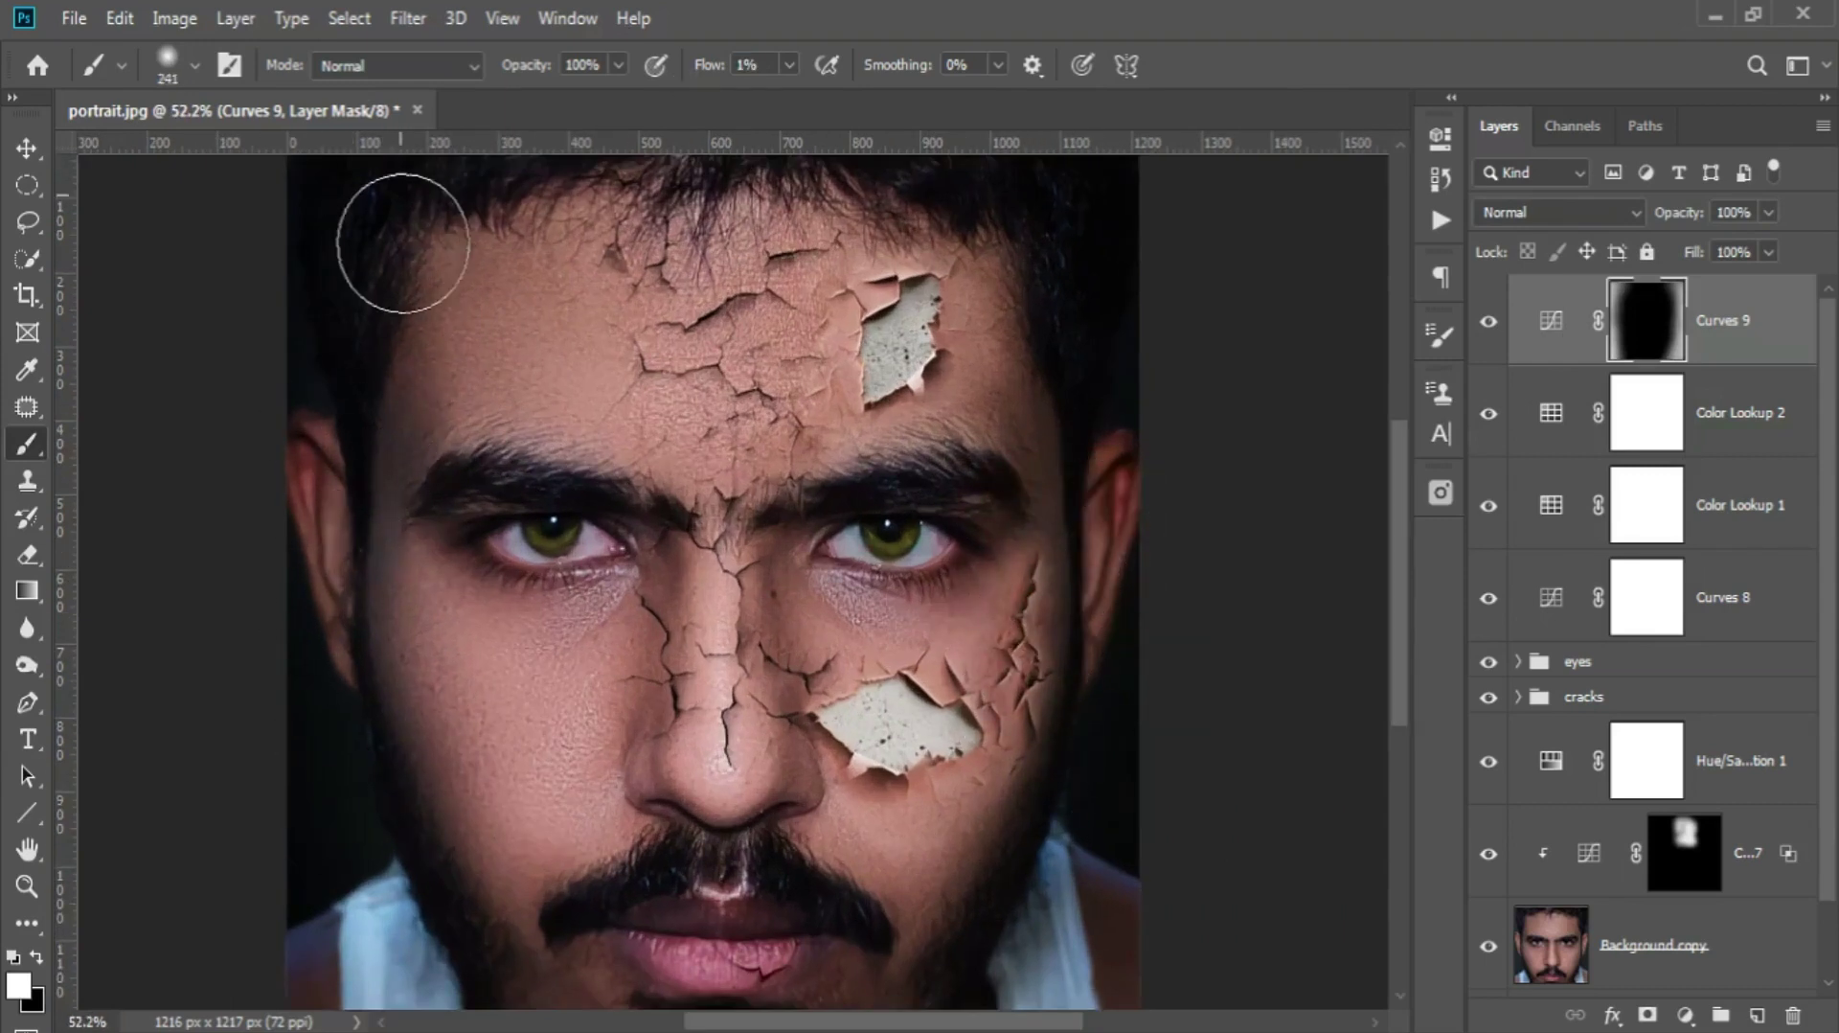
{"action": "scroll", "coordinate": [834, 692], "scroll_direction": "down", "scroll_amount": 1}
- Group the finishing adjustment layers and name the group 'final tweaks'
{"action": "left_click", "coordinate": [1724, 597], "text": "shift"}
{"action": "key", "text": "ctrl+g"}
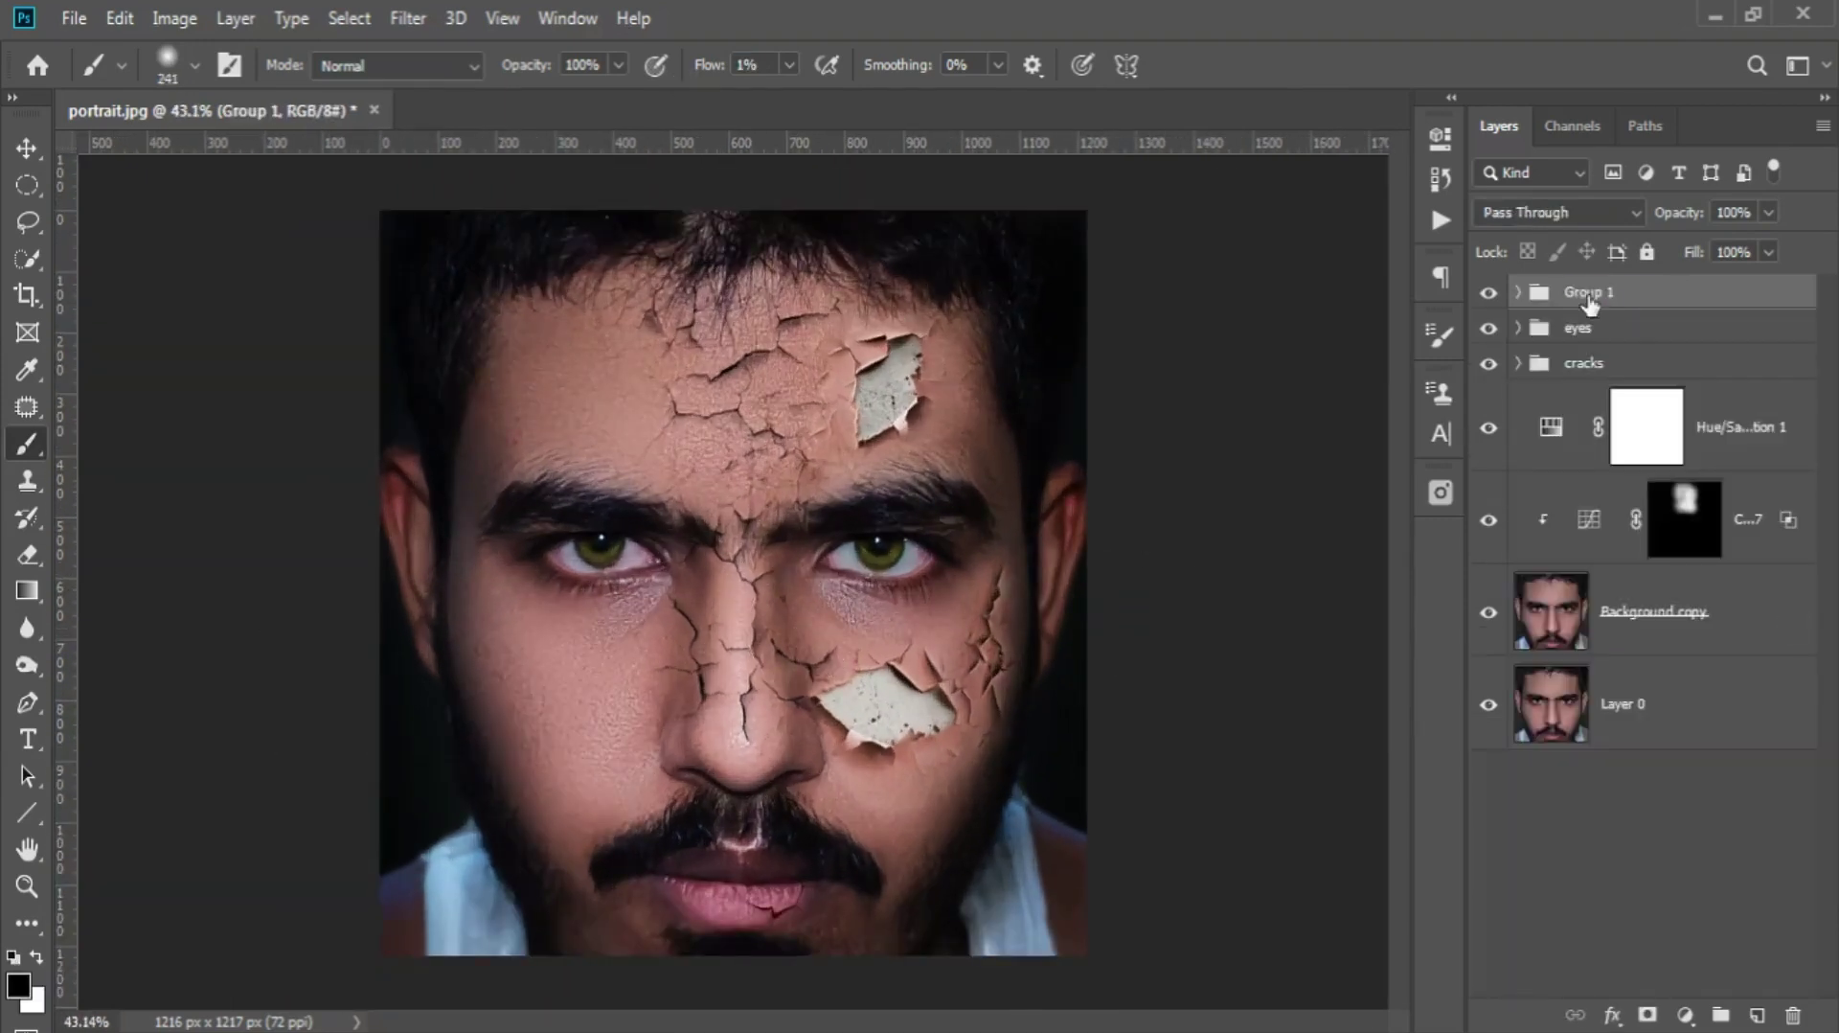
{"action": "double_click", "coordinate": [1590, 292]}
{"action": "type", "text": "final tweaks"}
{"action": "key", "text": "Return"}
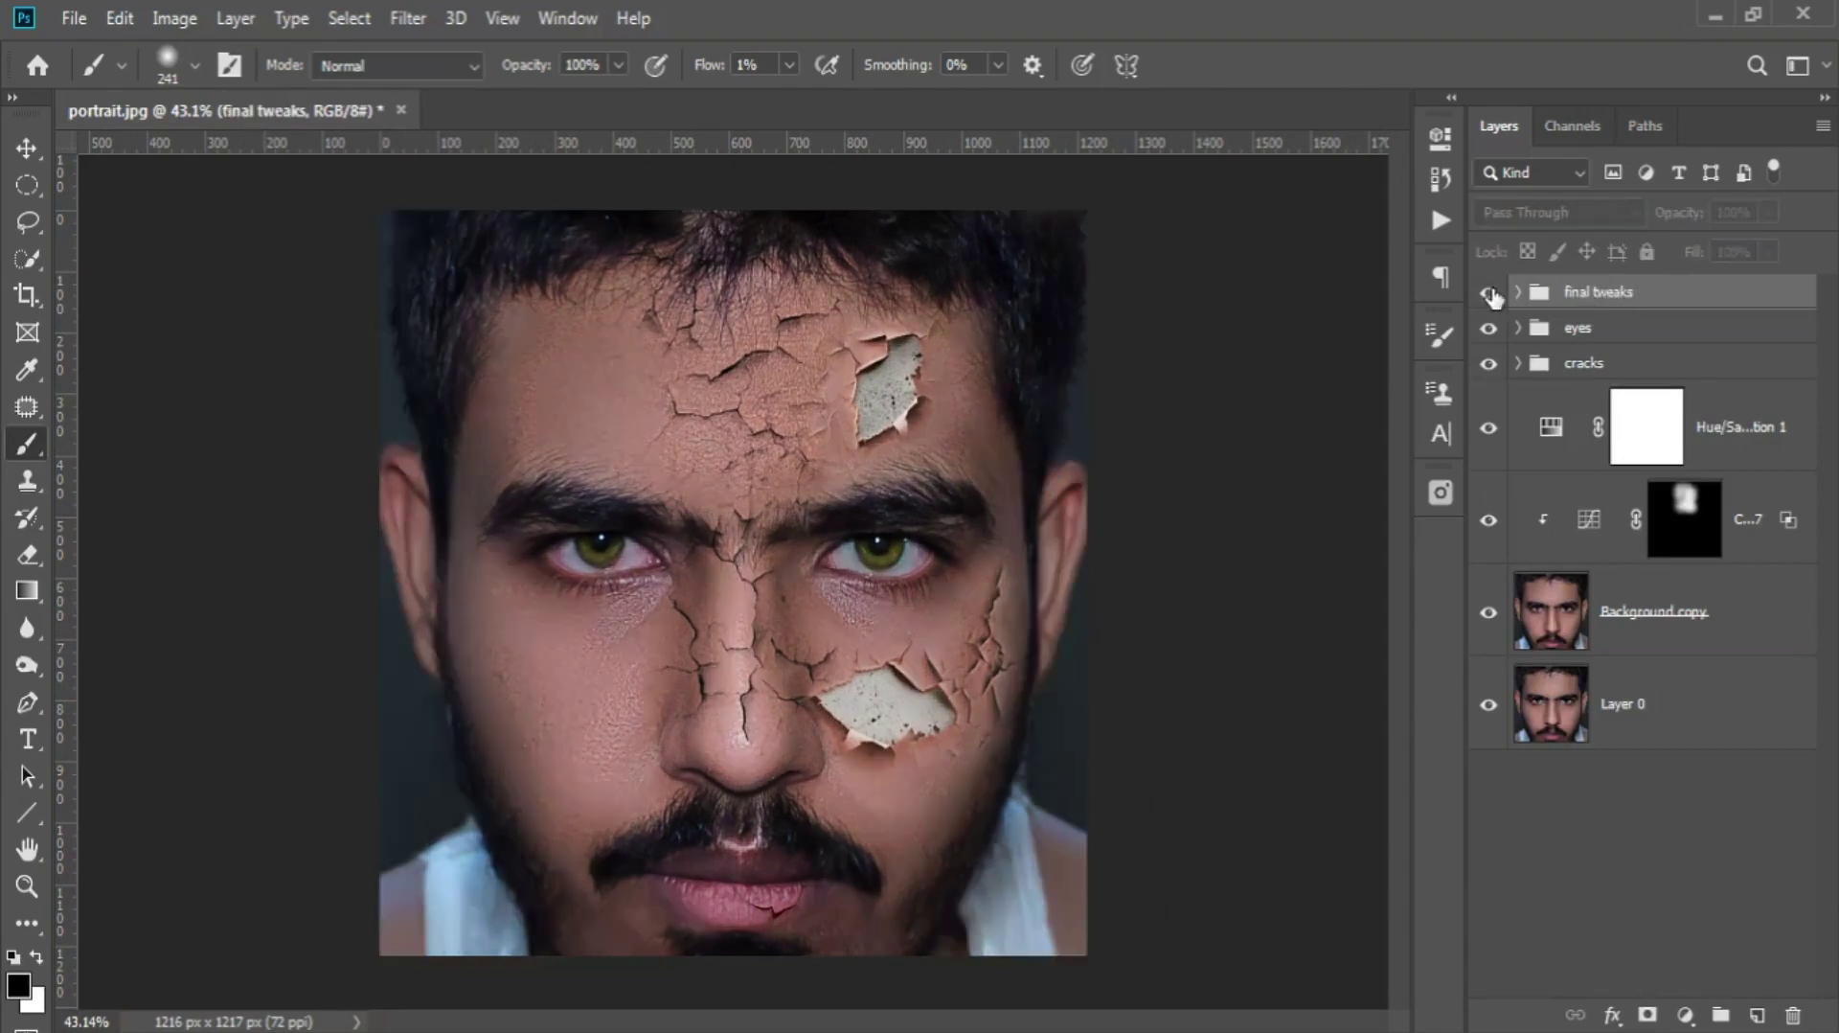
- Expand the eyes group, toggle the cracks to compare, and select Group 1
{"action": "scroll", "coordinate": [801, 644], "scroll_direction": "up", "scroll_amount": 2}
{"action": "left_click", "coordinate": [1518, 328]}
{"action": "left_click", "coordinate": [1488, 583]}
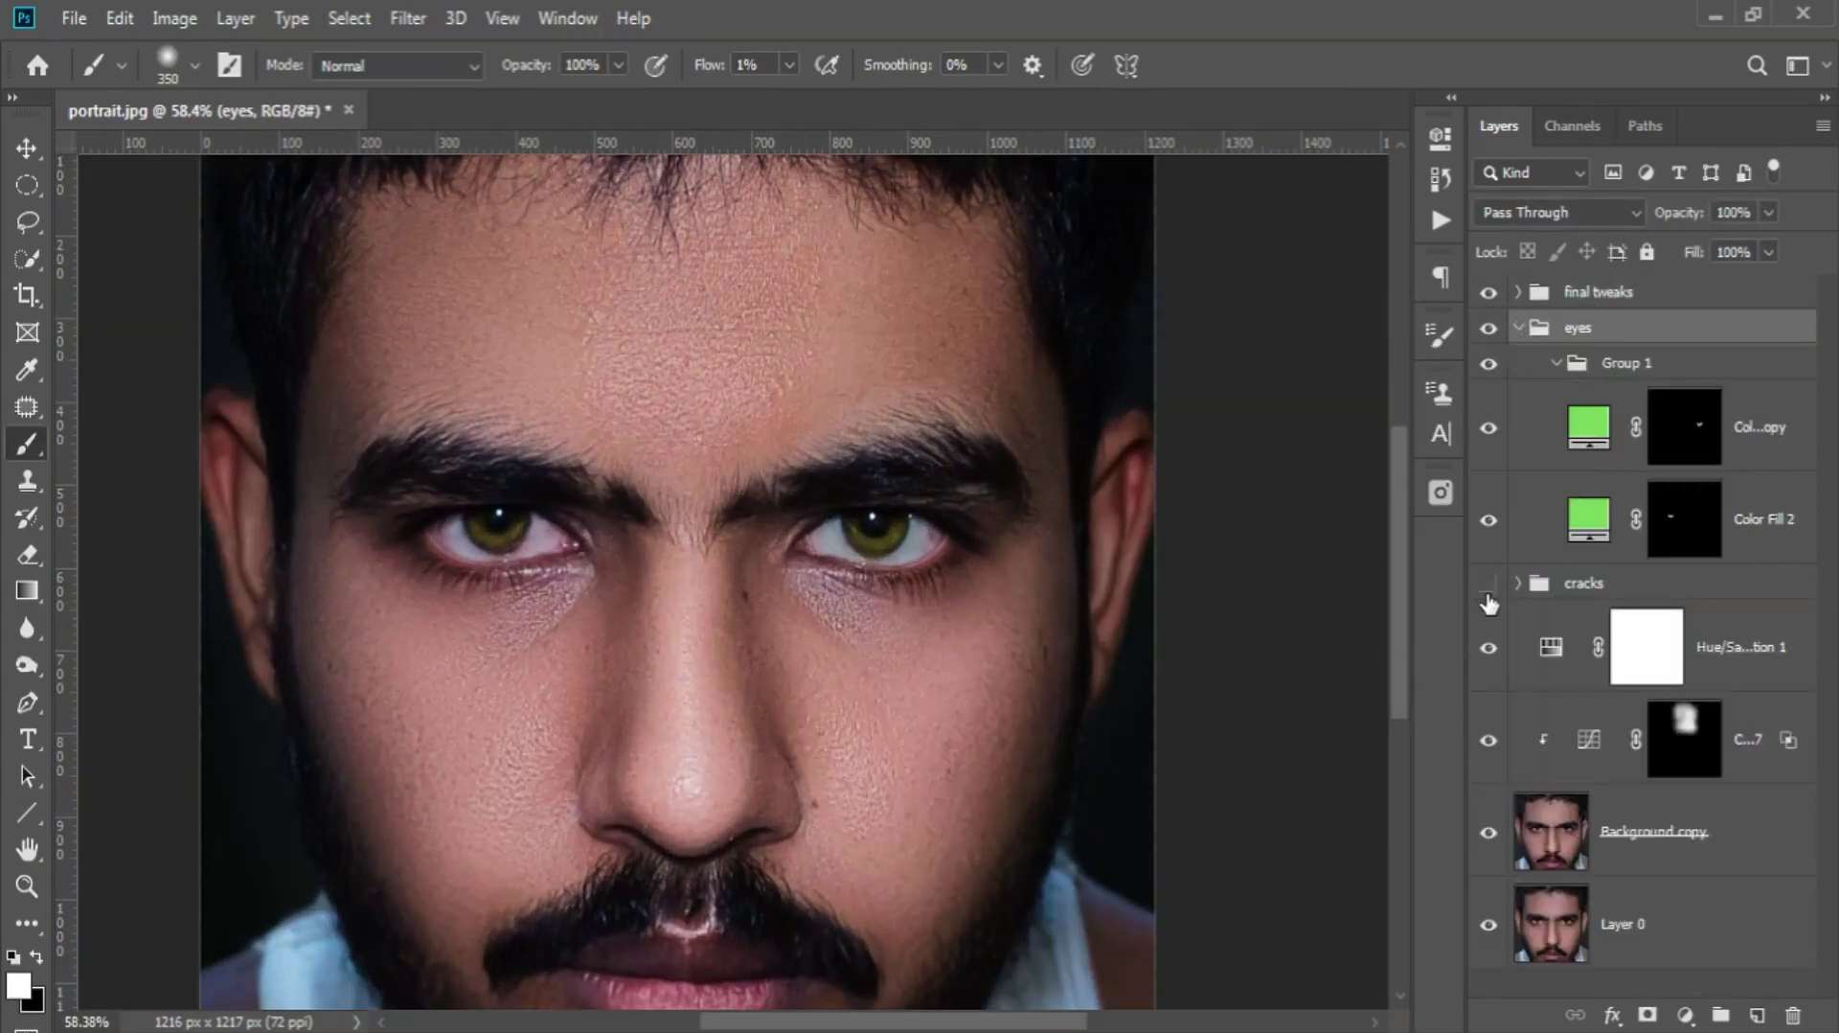
{"action": "left_click", "coordinate": [1489, 584]}
{"action": "left_click", "coordinate": [1583, 364]}
- Set red as the painting colour, add a new veins layer, and shrink the brush to 2 px
{"action": "scroll", "coordinate": [919, 584], "scroll_direction": "up", "scroll_amount": 3}
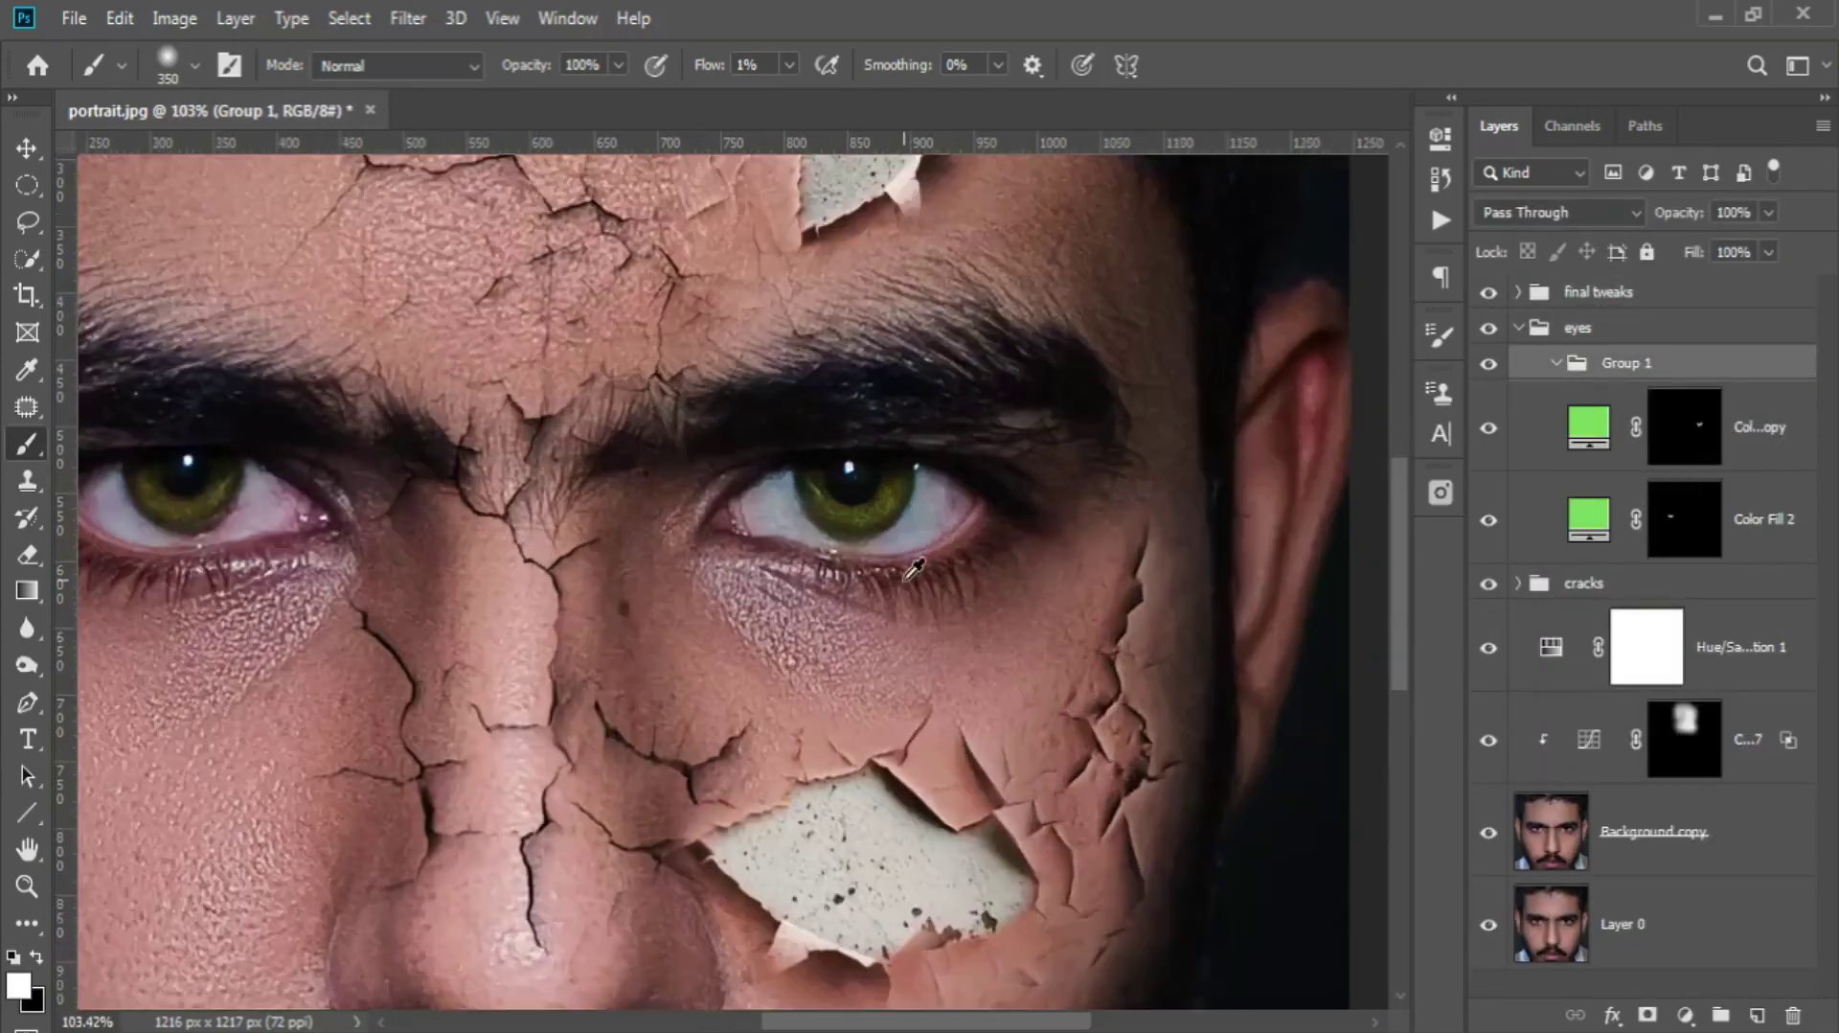
{"action": "scroll", "coordinate": [920, 584], "scroll_direction": "up", "scroll_amount": 2}
{"action": "left_click", "coordinate": [17, 985]}
{"action": "left_click", "coordinate": [1740, 299]}
{"action": "left_click", "coordinate": [1757, 1015]}
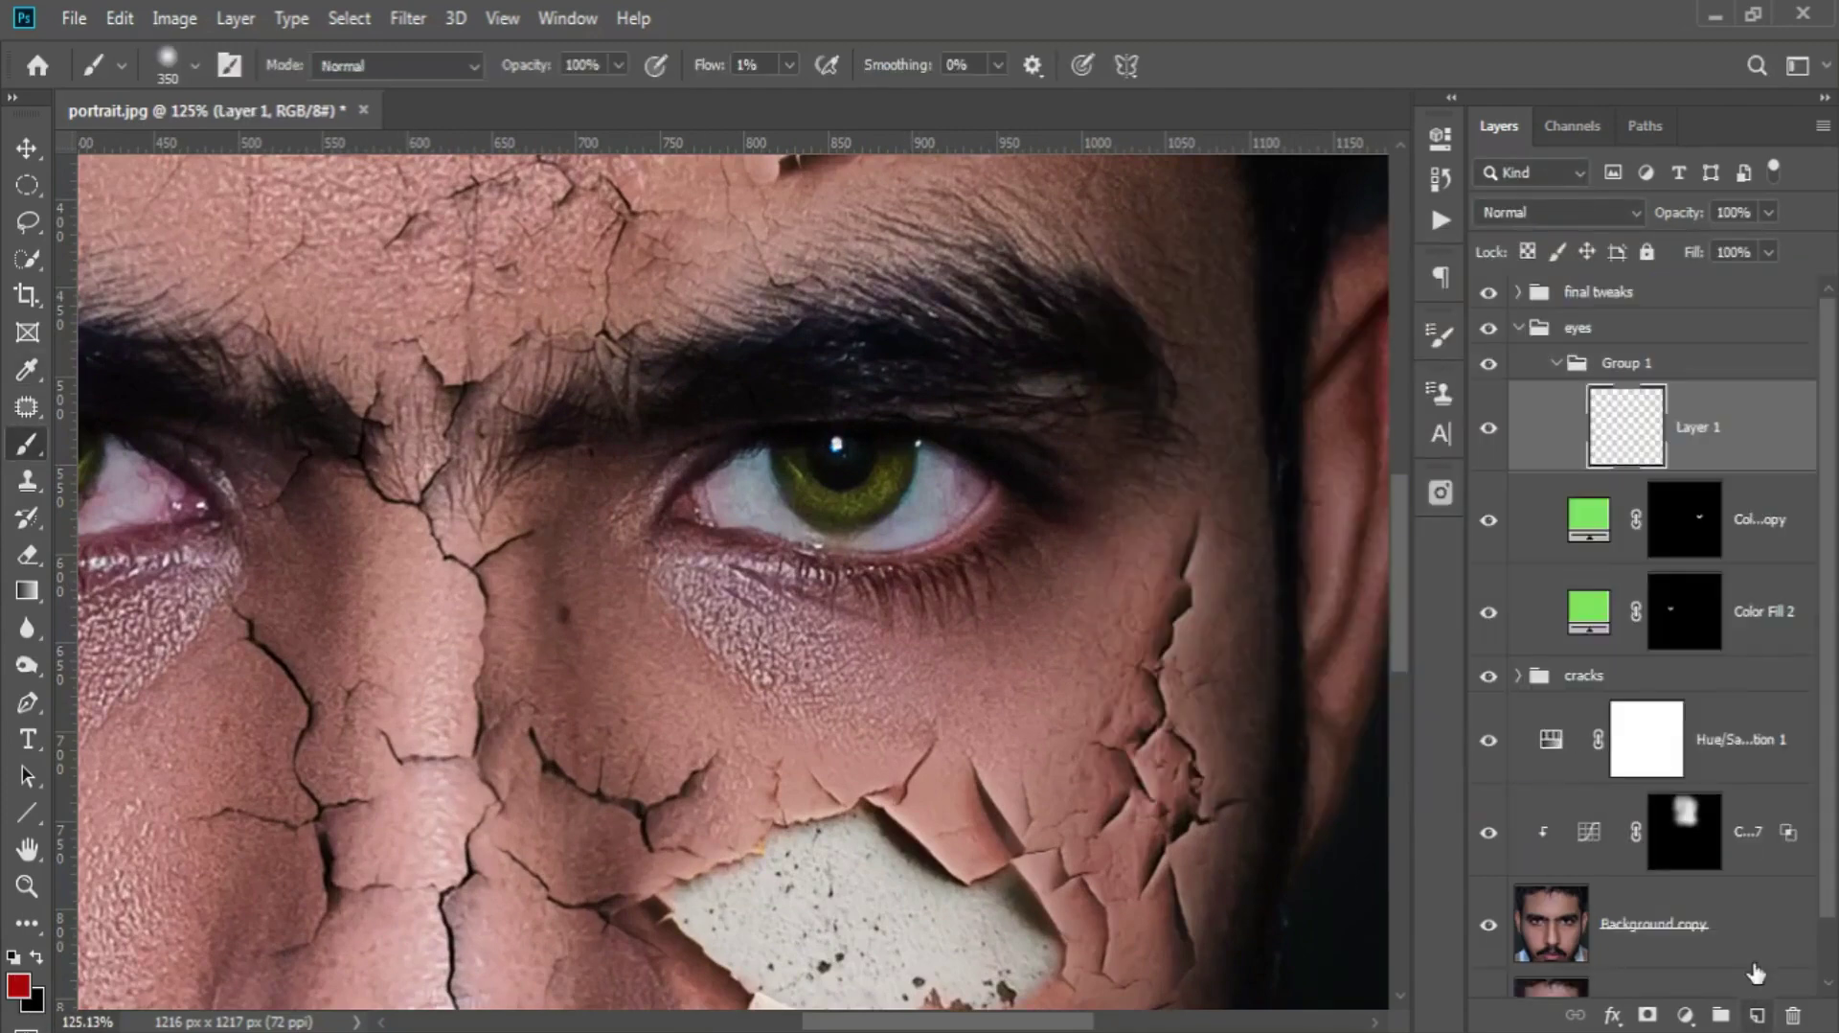
{"action": "right_click", "coordinate": [1112, 508]}
{"action": "double_click", "coordinate": [905, 666]}
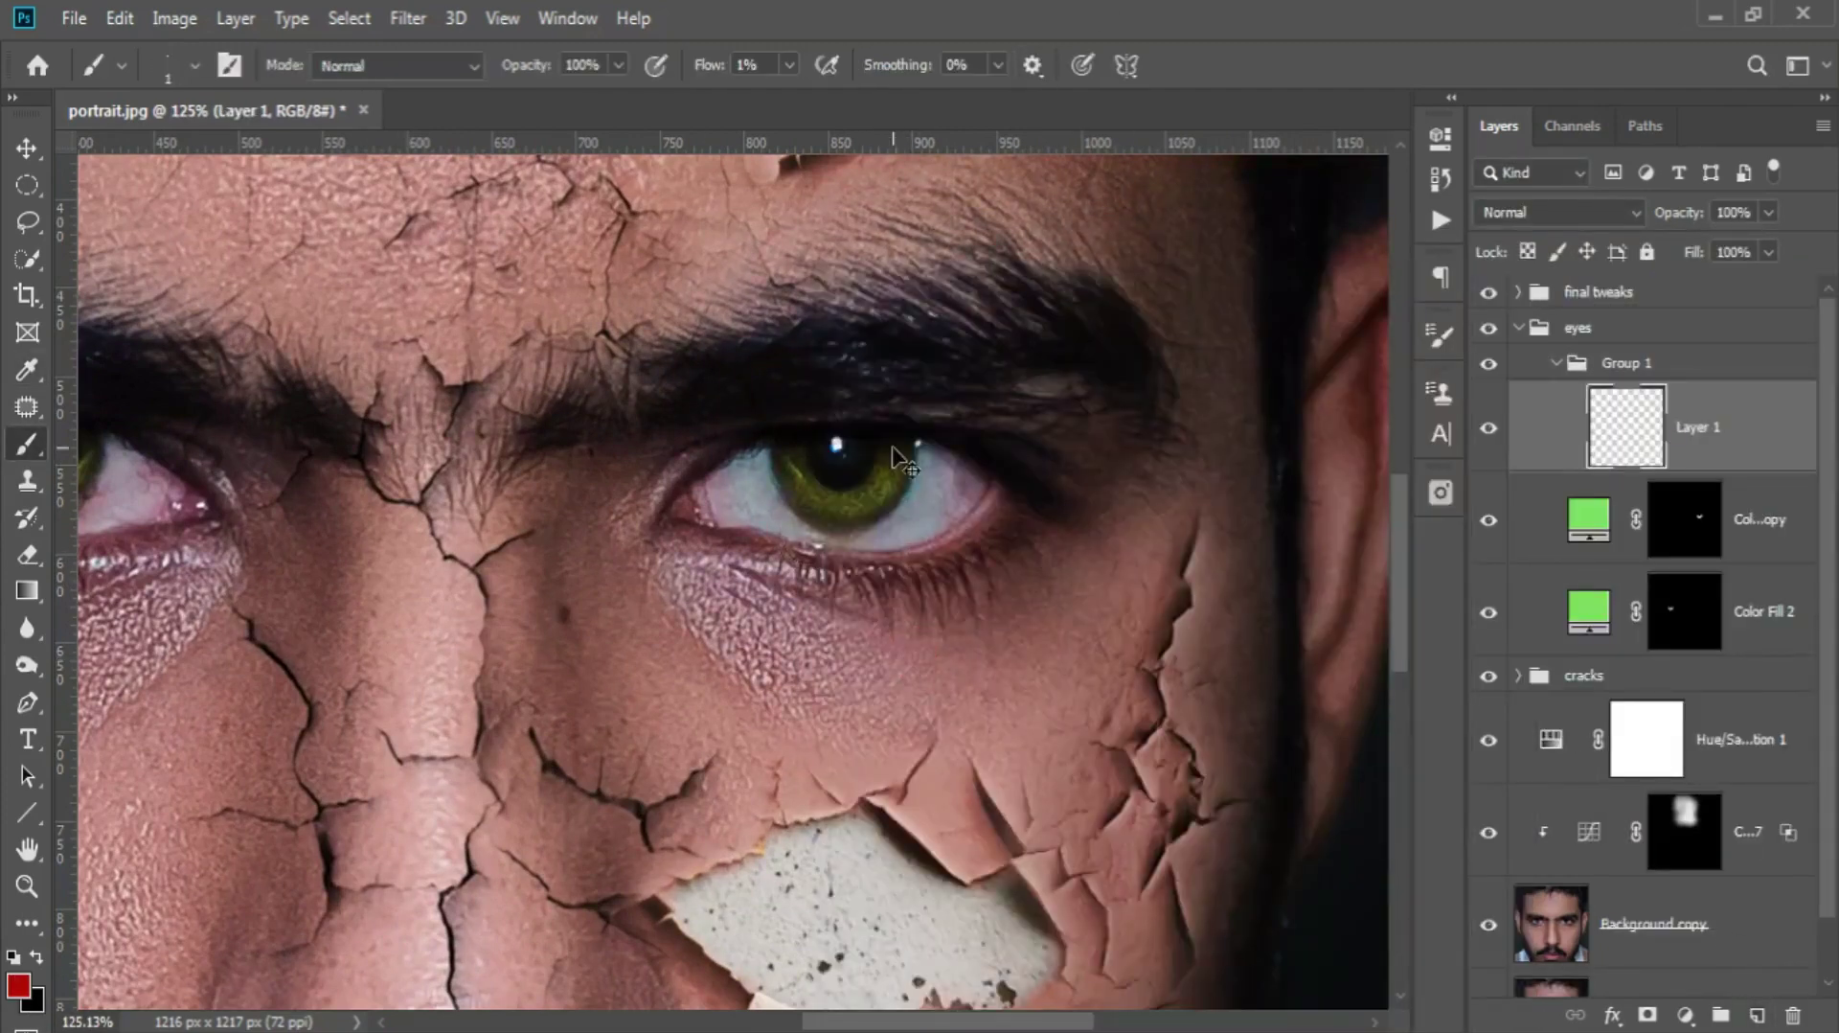
{"action": "scroll", "coordinate": [939, 505], "scroll_direction": "up", "scroll_amount": 2}
{"action": "scroll", "coordinate": [966, 544], "scroll_direction": "up", "scroll_amount": 3}
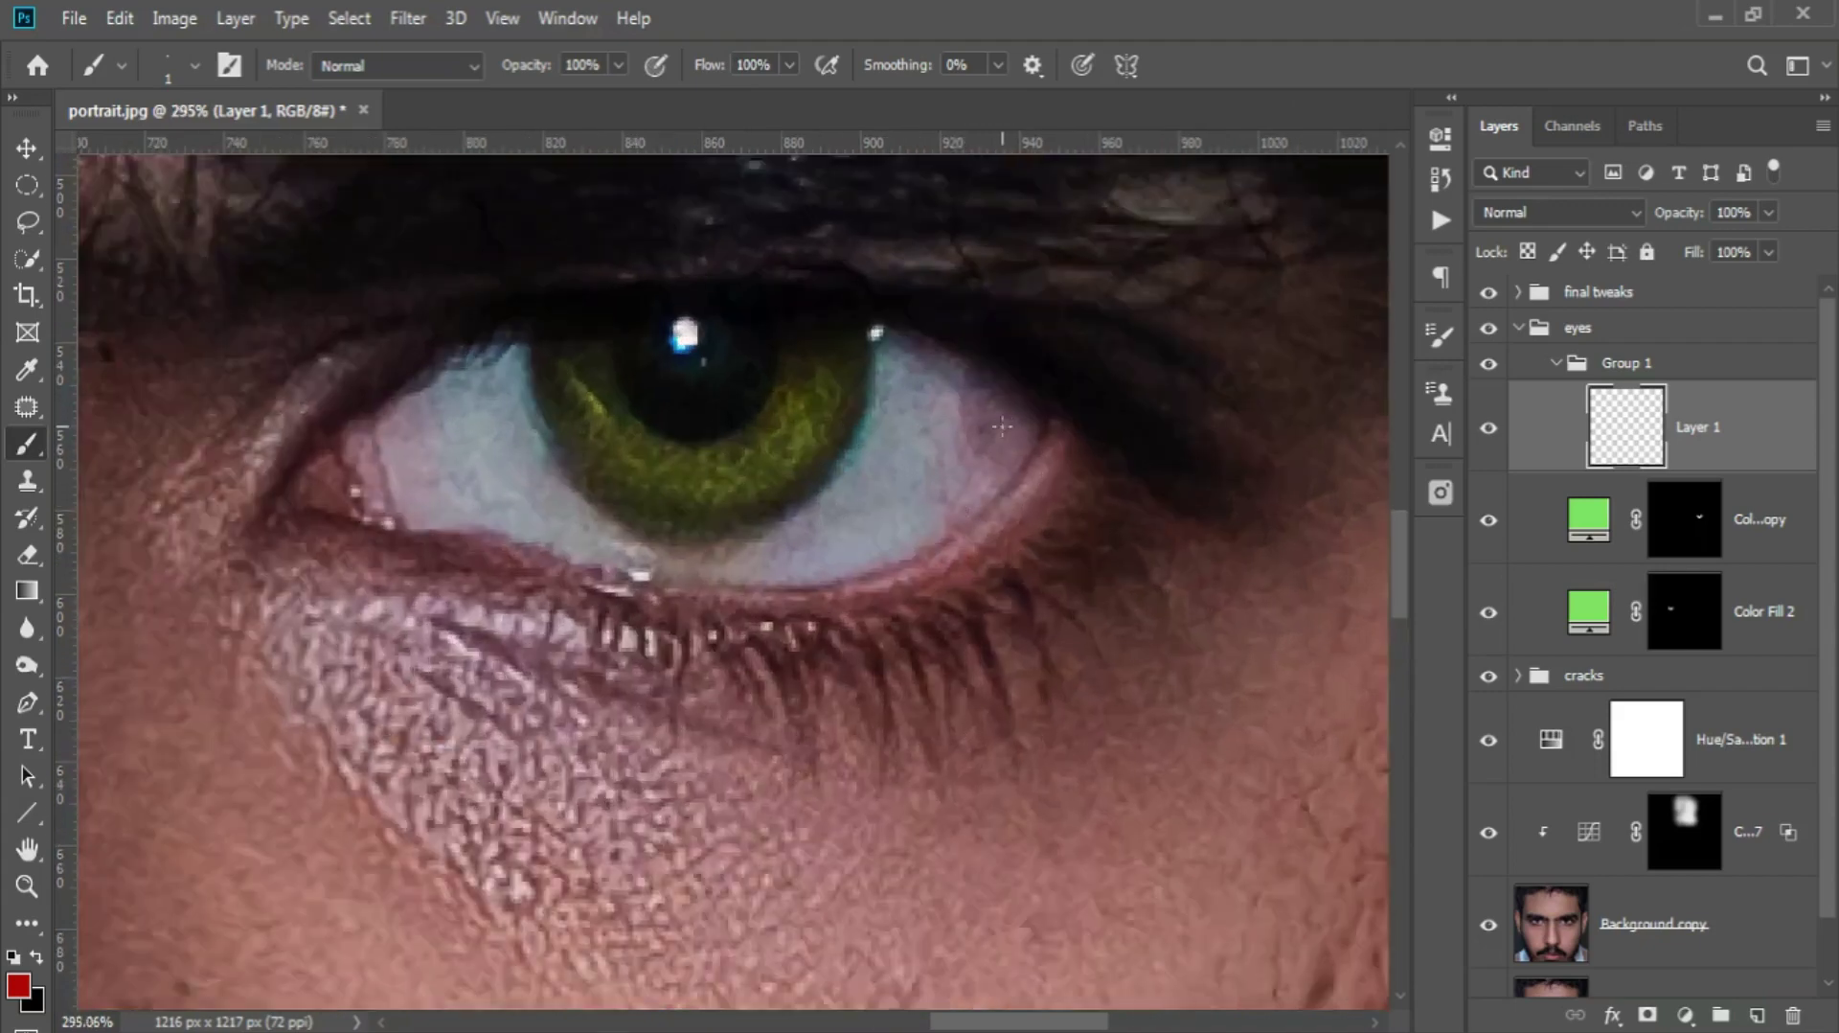
{"action": "right_click", "coordinate": [996, 498]}
{"action": "key", "text": "Return"}
- Add a dark red Solid Color fill for the veins and return to the veins layer
{"action": "scroll", "coordinate": [906, 493], "scroll_direction": "down", "scroll_amount": 5}
{"action": "scroll", "coordinate": [906, 493], "scroll_direction": "up", "scroll_amount": 2}
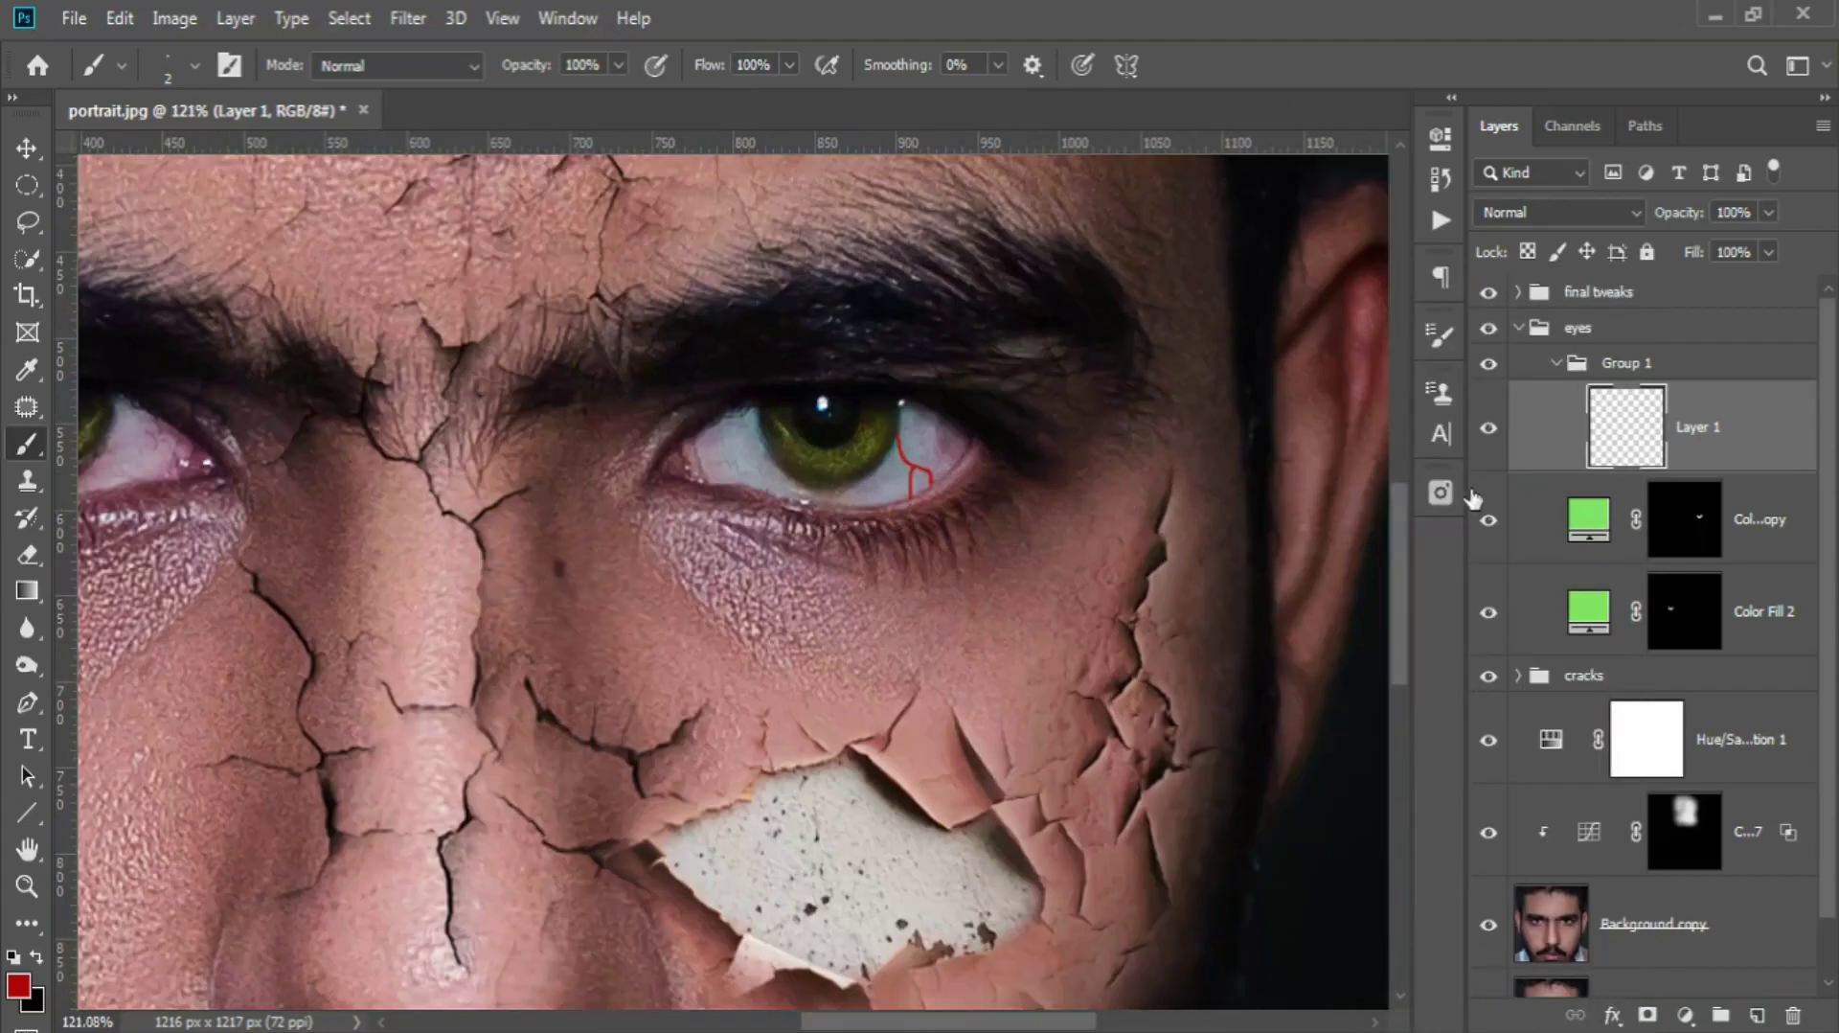
{"action": "left_click", "coordinate": [1685, 1015]}
{"action": "left_click", "coordinate": [1666, 517]}
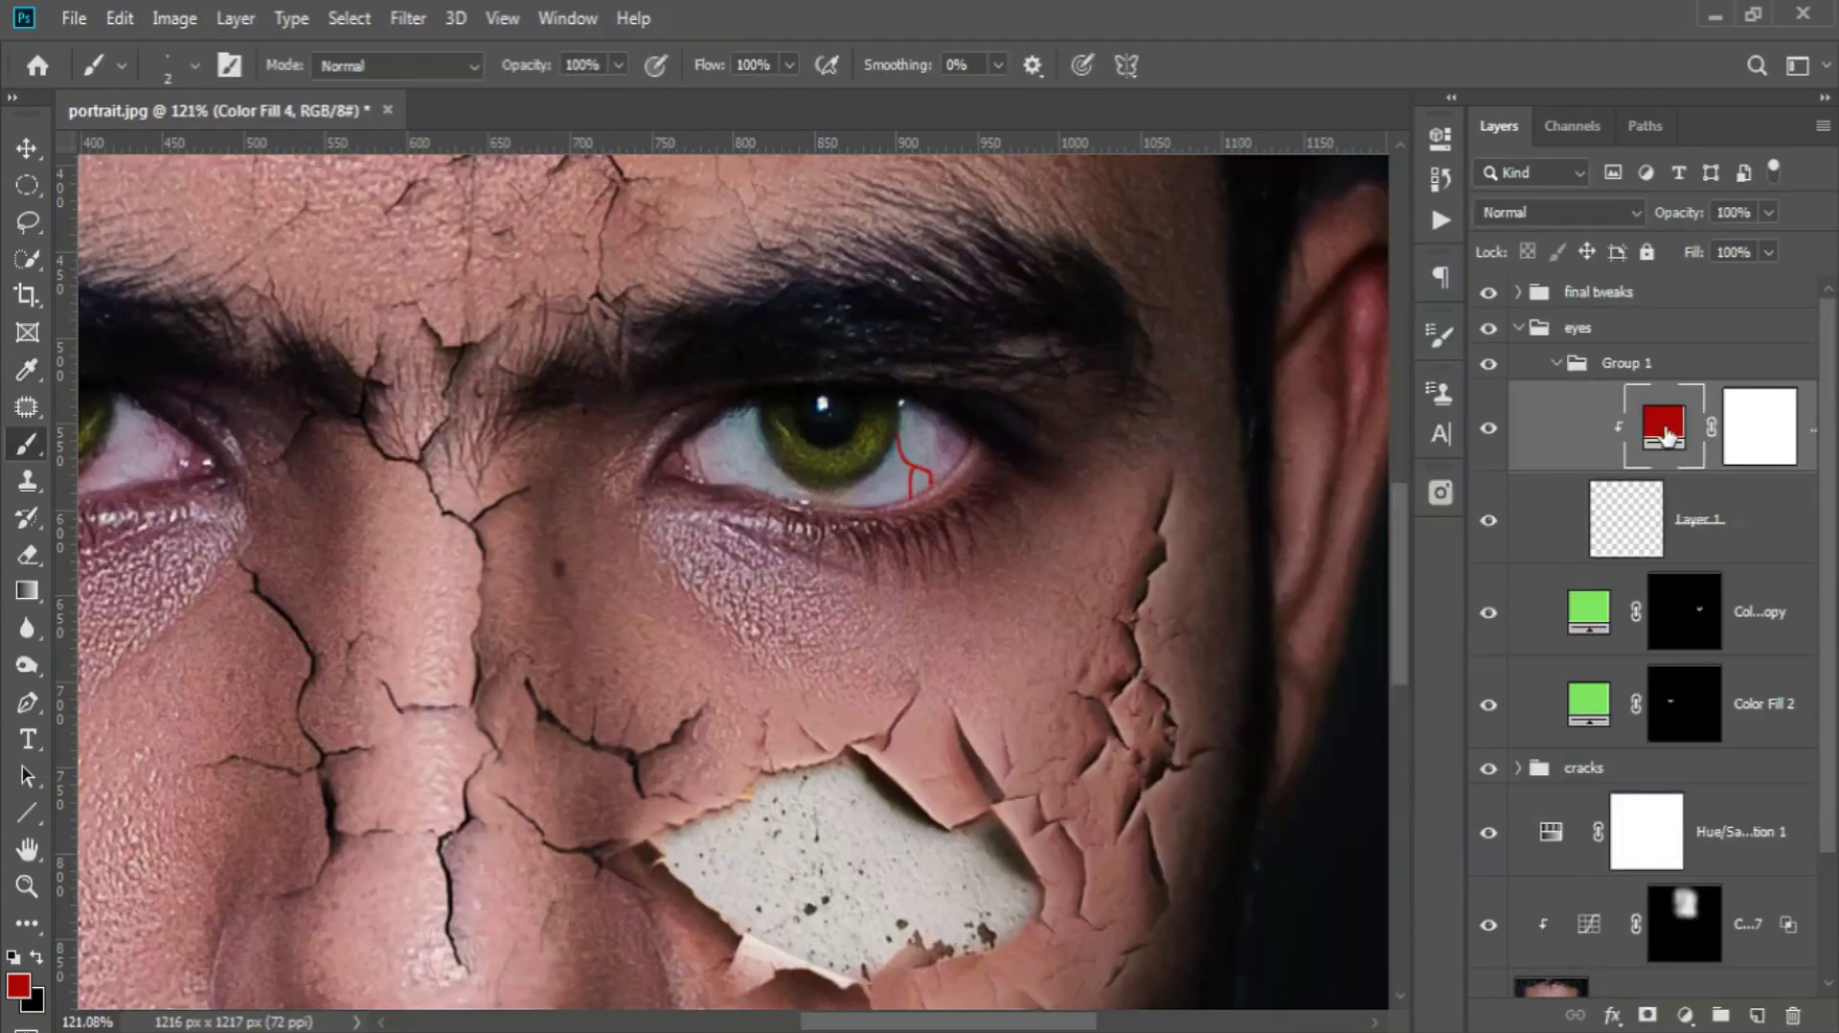
{"action": "key", "text": "Return"}
{"action": "scroll", "coordinate": [823, 450], "scroll_direction": "up", "scroll_amount": 2}
{"action": "left_click", "coordinate": [1667, 518]}
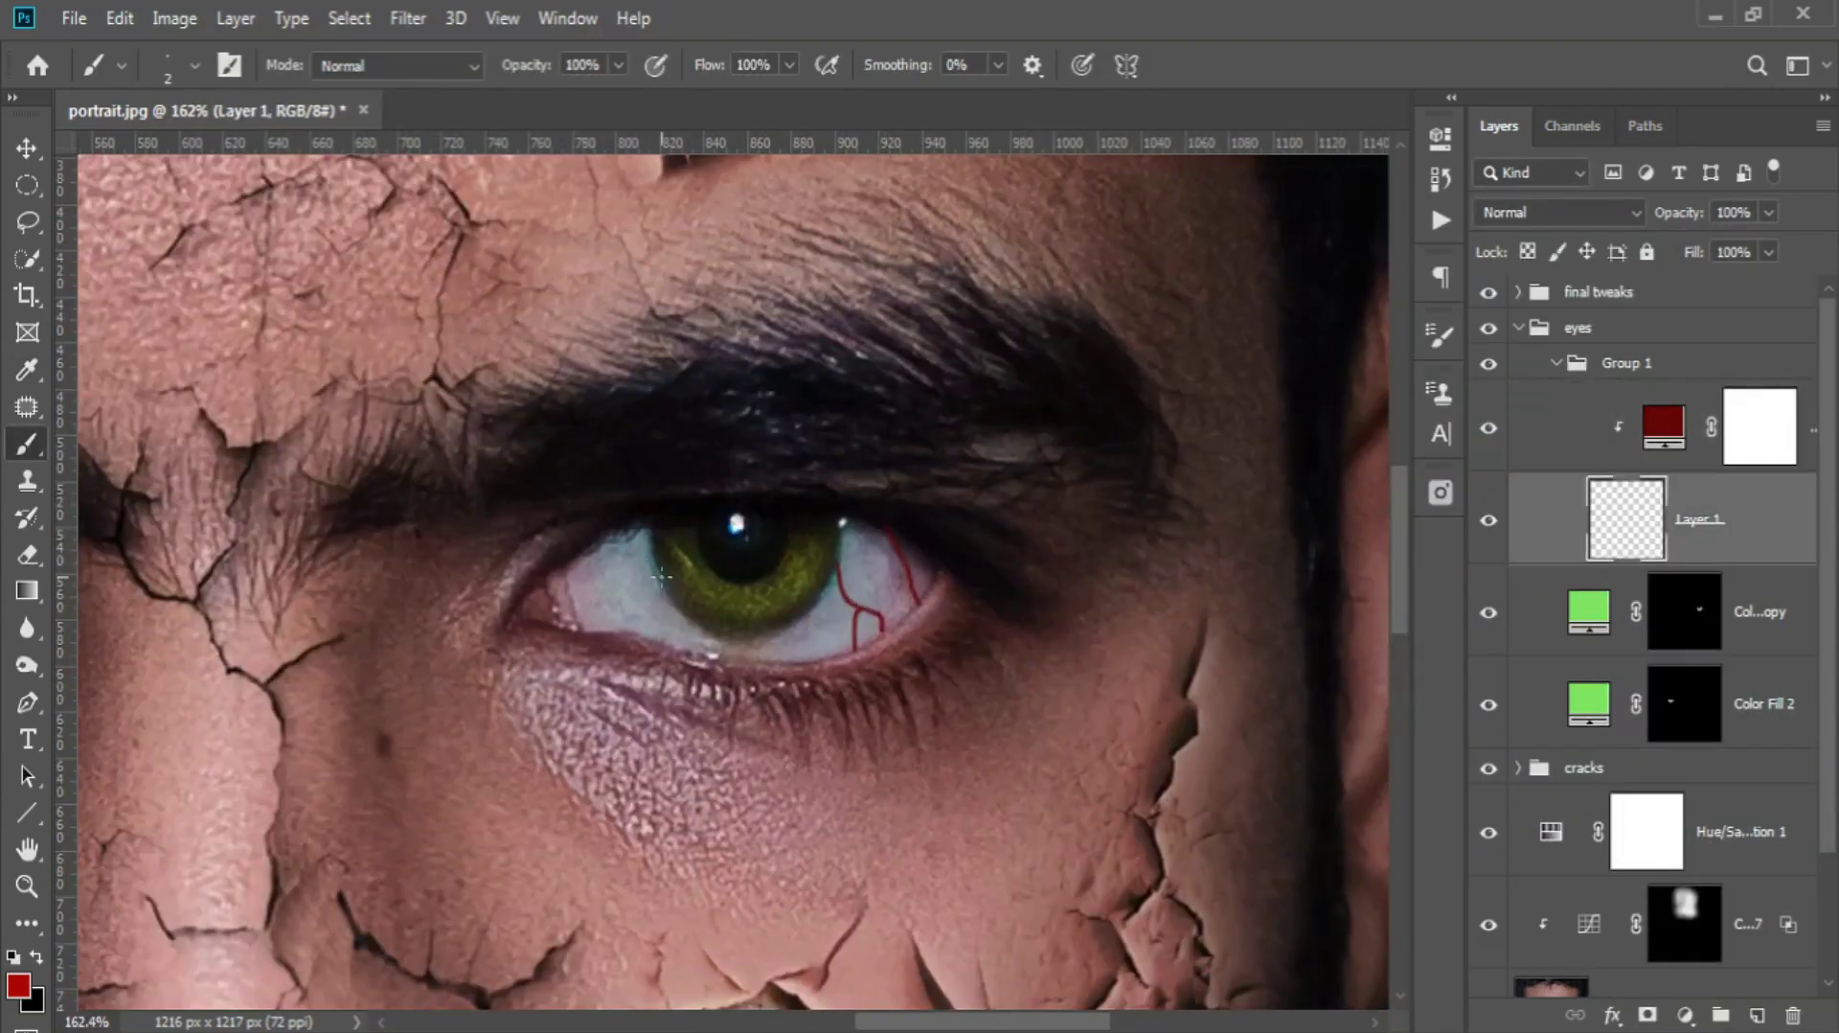
- Reset the brush to 2 px for painting the red veins across the eye whites
{"action": "scroll", "coordinate": [632, 599], "scroll_direction": "down", "scroll_amount": 3}
{"action": "scroll", "coordinate": [633, 598], "scroll_direction": "down", "scroll_amount": 2}
{"action": "scroll", "coordinate": [449, 569], "scroll_direction": "up", "scroll_amount": 5}
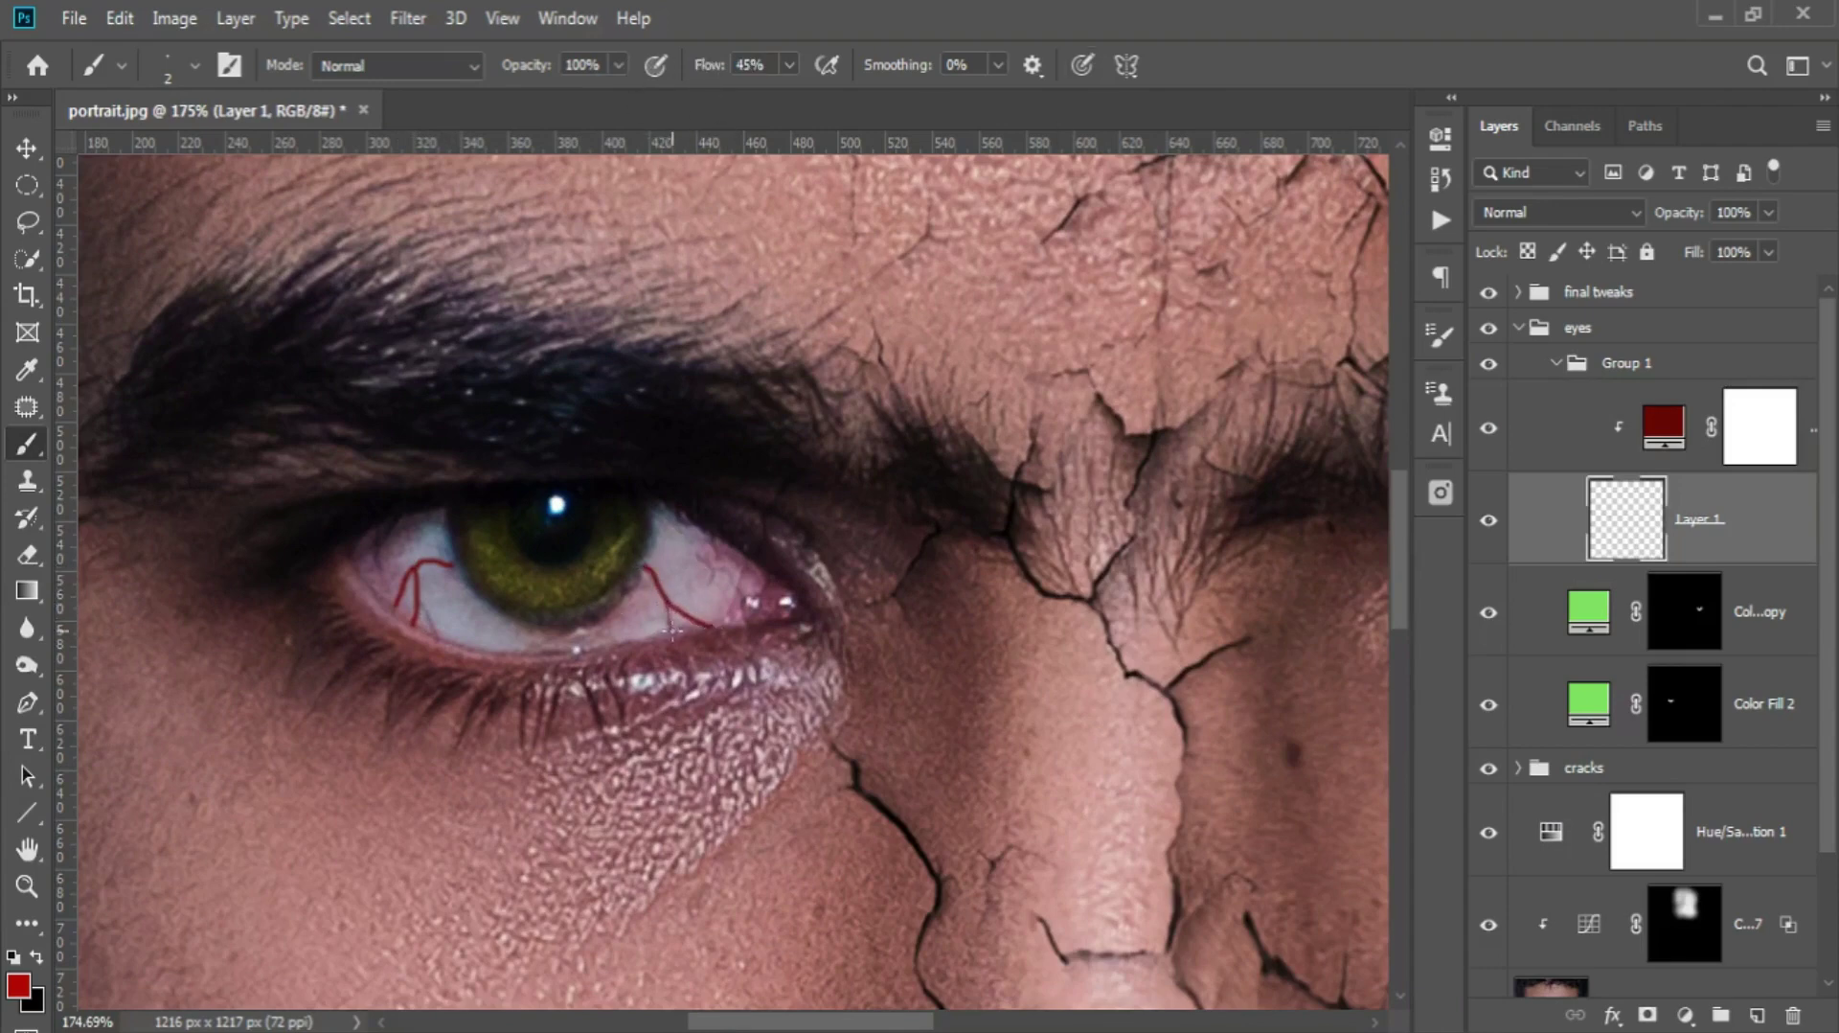
{"action": "scroll", "coordinate": [682, 596], "scroll_direction": "up", "scroll_amount": 1}
{"action": "scroll", "coordinate": [736, 679], "scroll_direction": "up", "scroll_amount": 2}
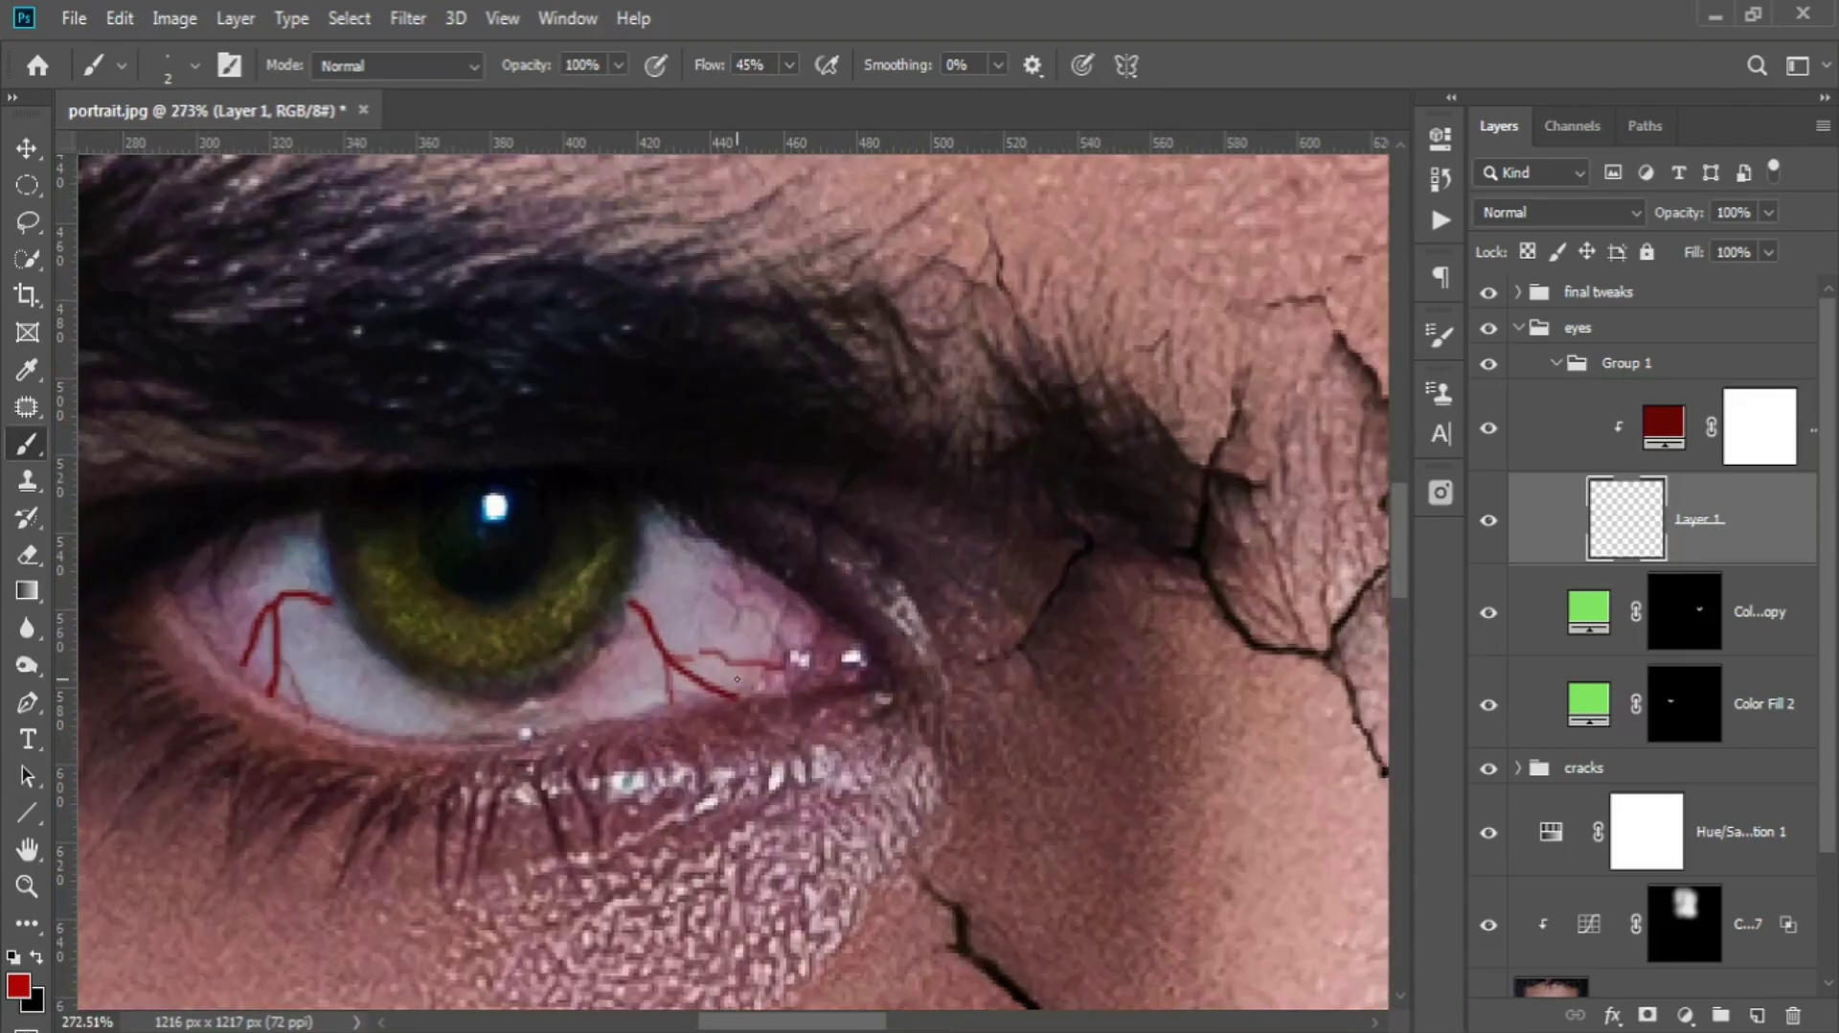
{"action": "scroll", "coordinate": [800, 599], "scroll_direction": "down", "scroll_amount": 2}
{"action": "right_click", "coordinate": [783, 616]}
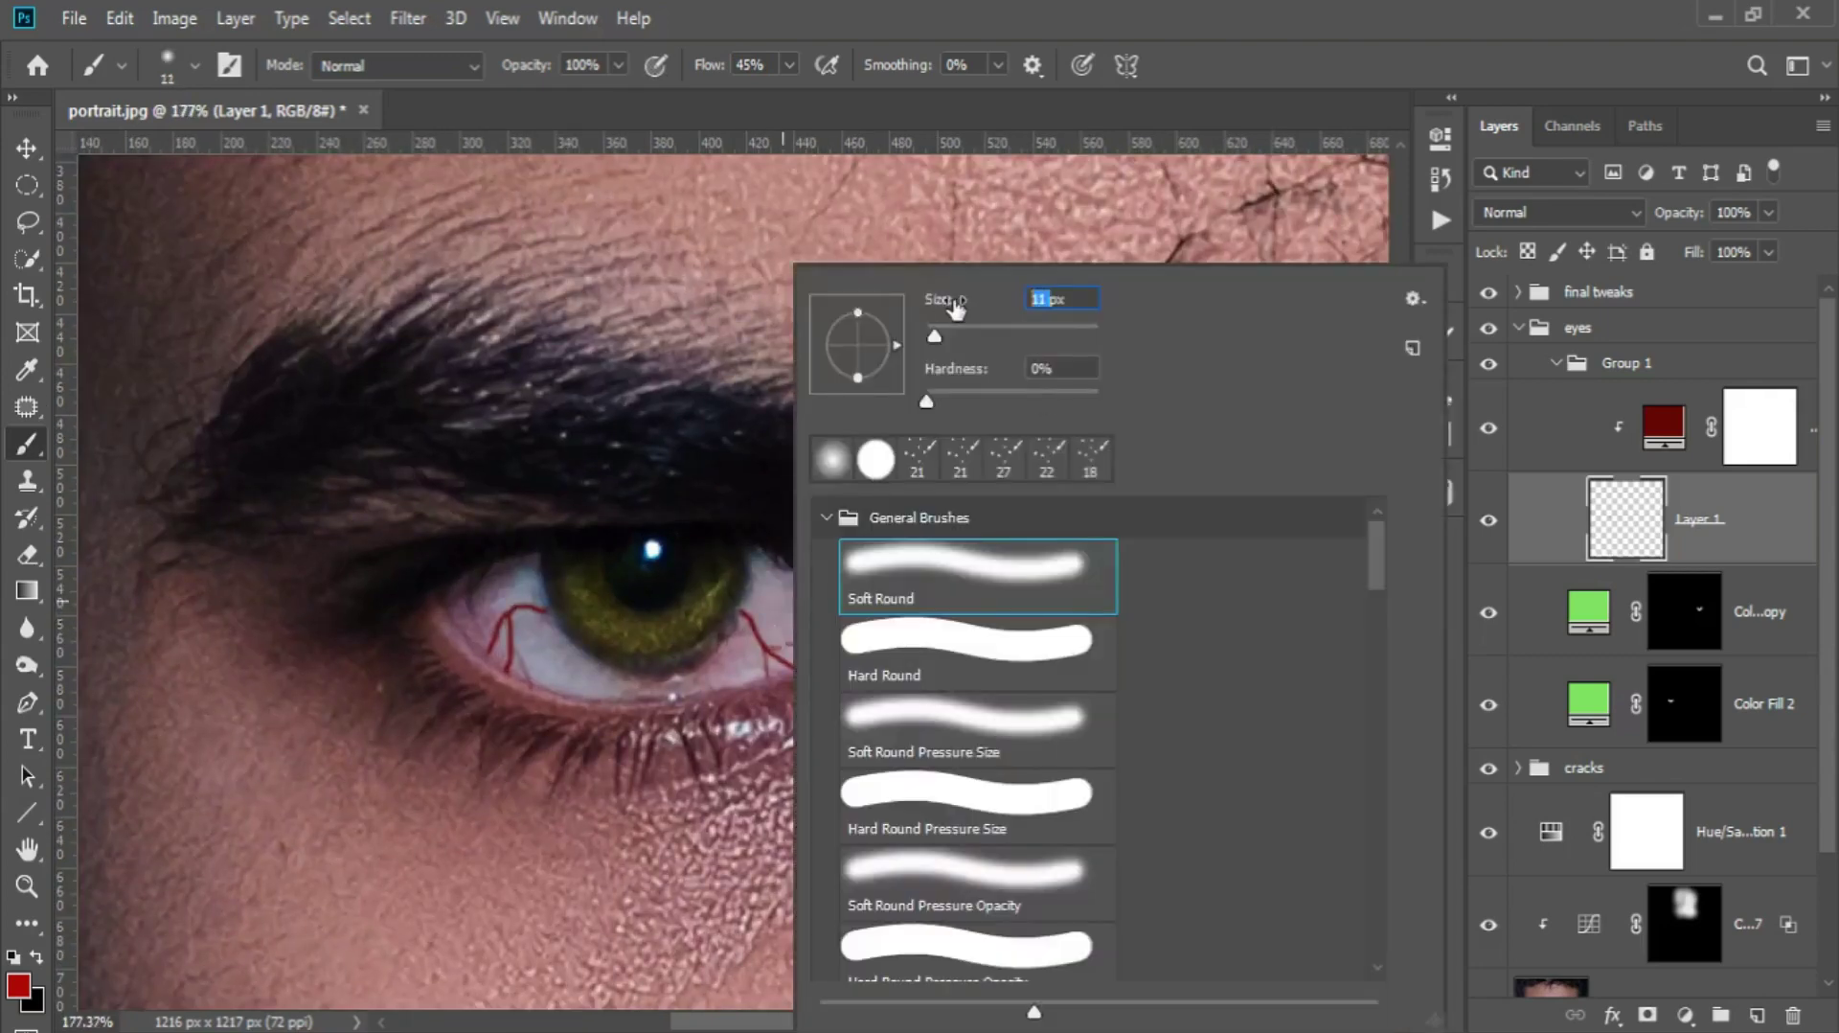
{"action": "type", "text": "2"}
{"action": "key", "text": "Return"}
{"action": "scroll", "coordinate": [1162, 299], "scroll_direction": "down", "scroll_amount": 2}
{"action": "scroll", "coordinate": [740, 467], "scroll_direction": "down", "scroll_amount": 1}
{"action": "scroll", "coordinate": [740, 467], "scroll_direction": "up", "scroll_amount": 5}
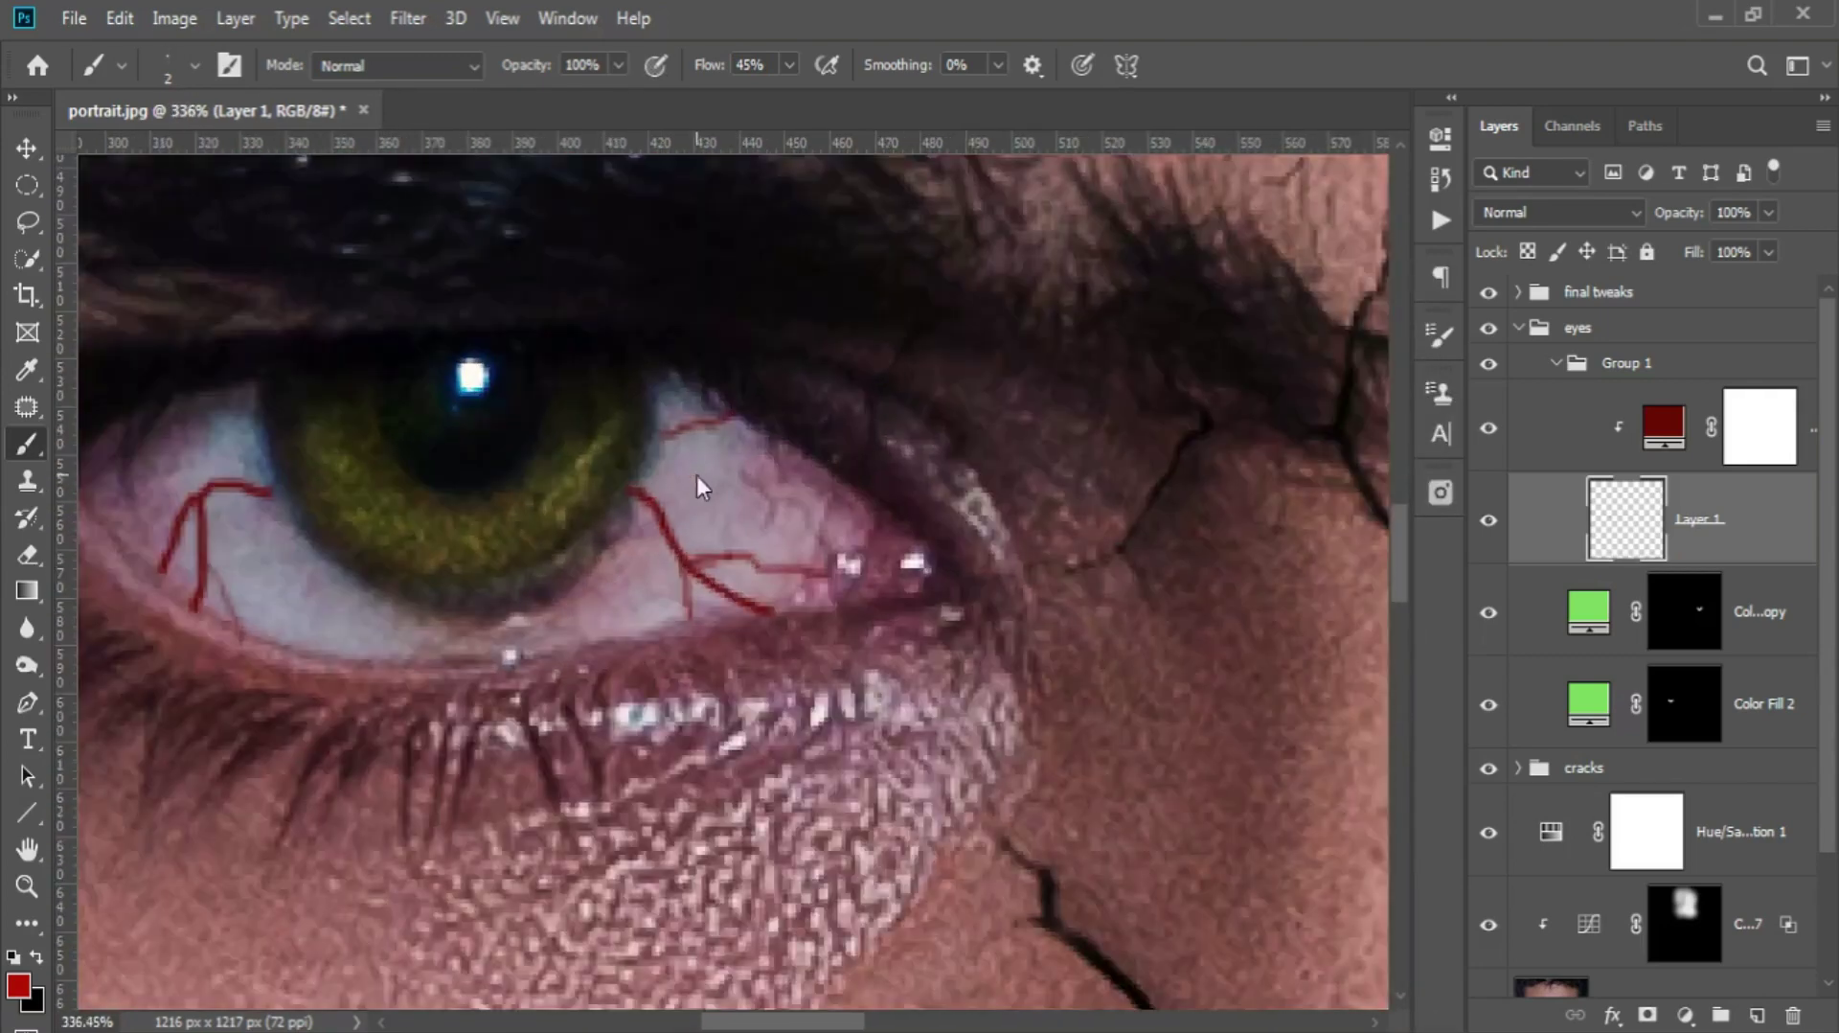
- Add a layer mask to the veins layer and soften it with black at 16% flow
{"action": "left_click", "coordinate": [1646, 1015]}
{"action": "key", "text": "x"}
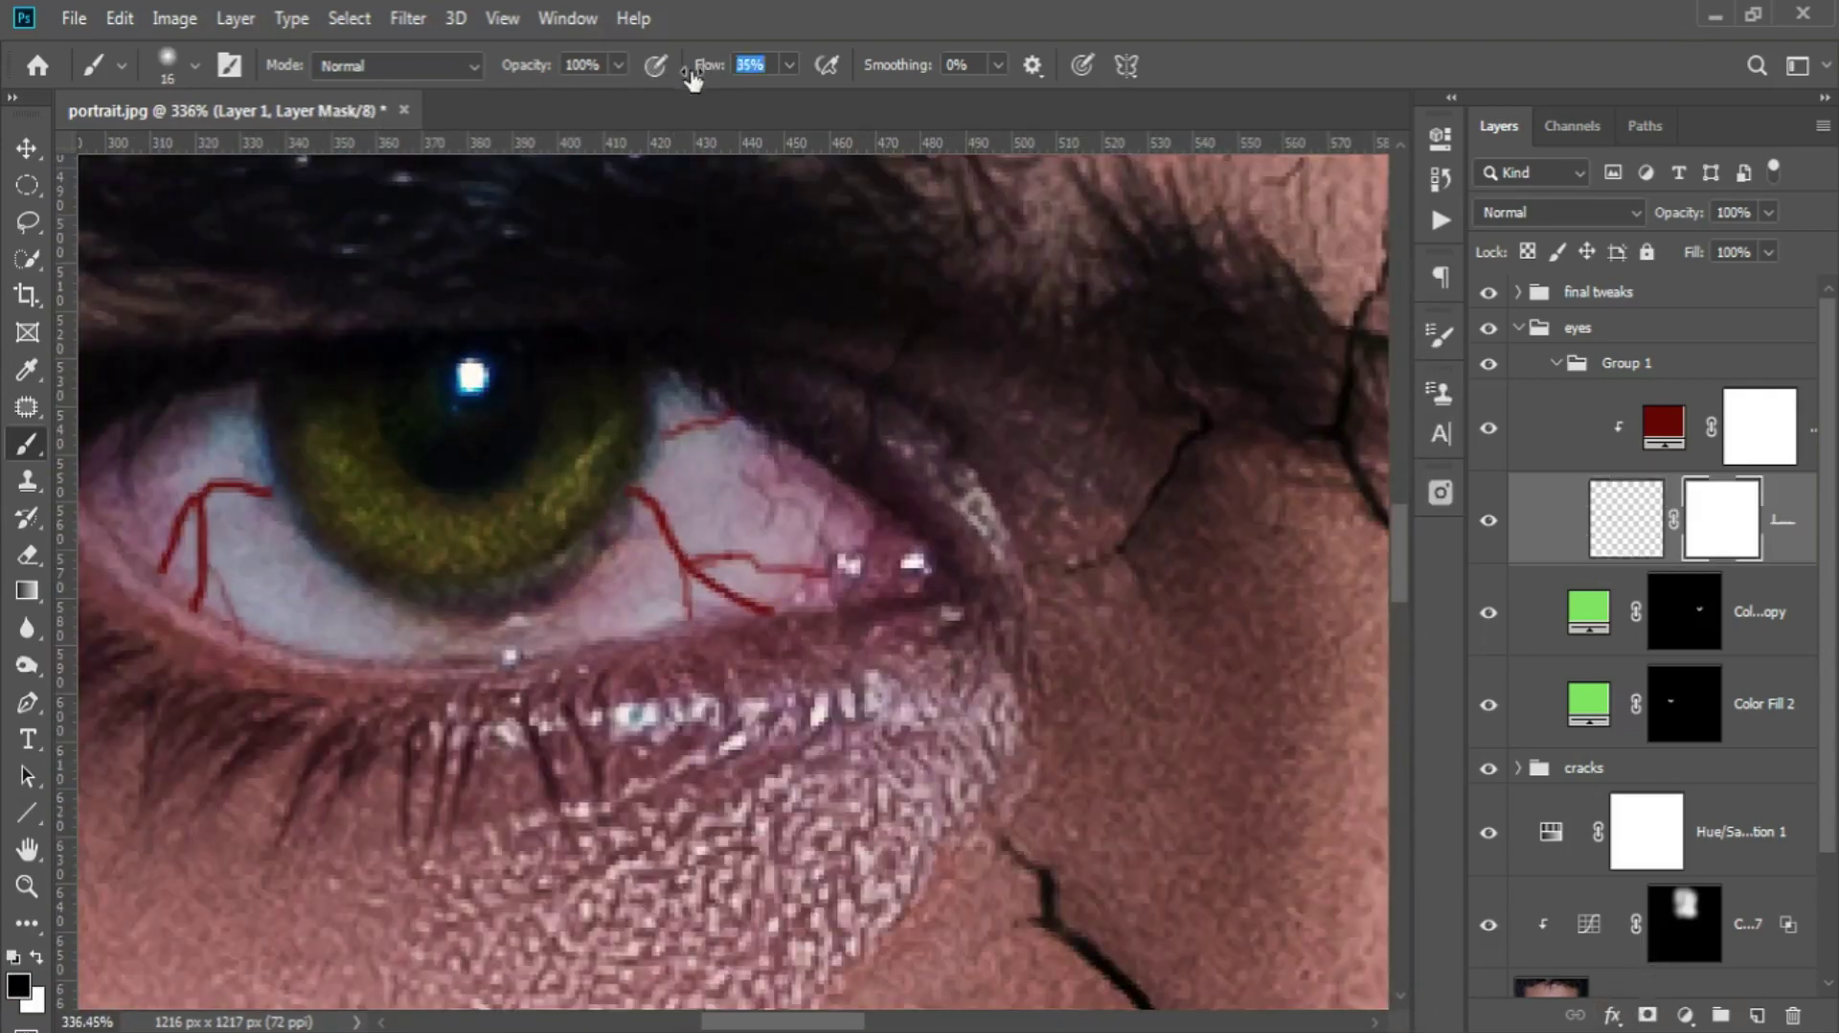
{"action": "scroll", "coordinate": [317, 531], "scroll_direction": "down", "scroll_amount": 2}
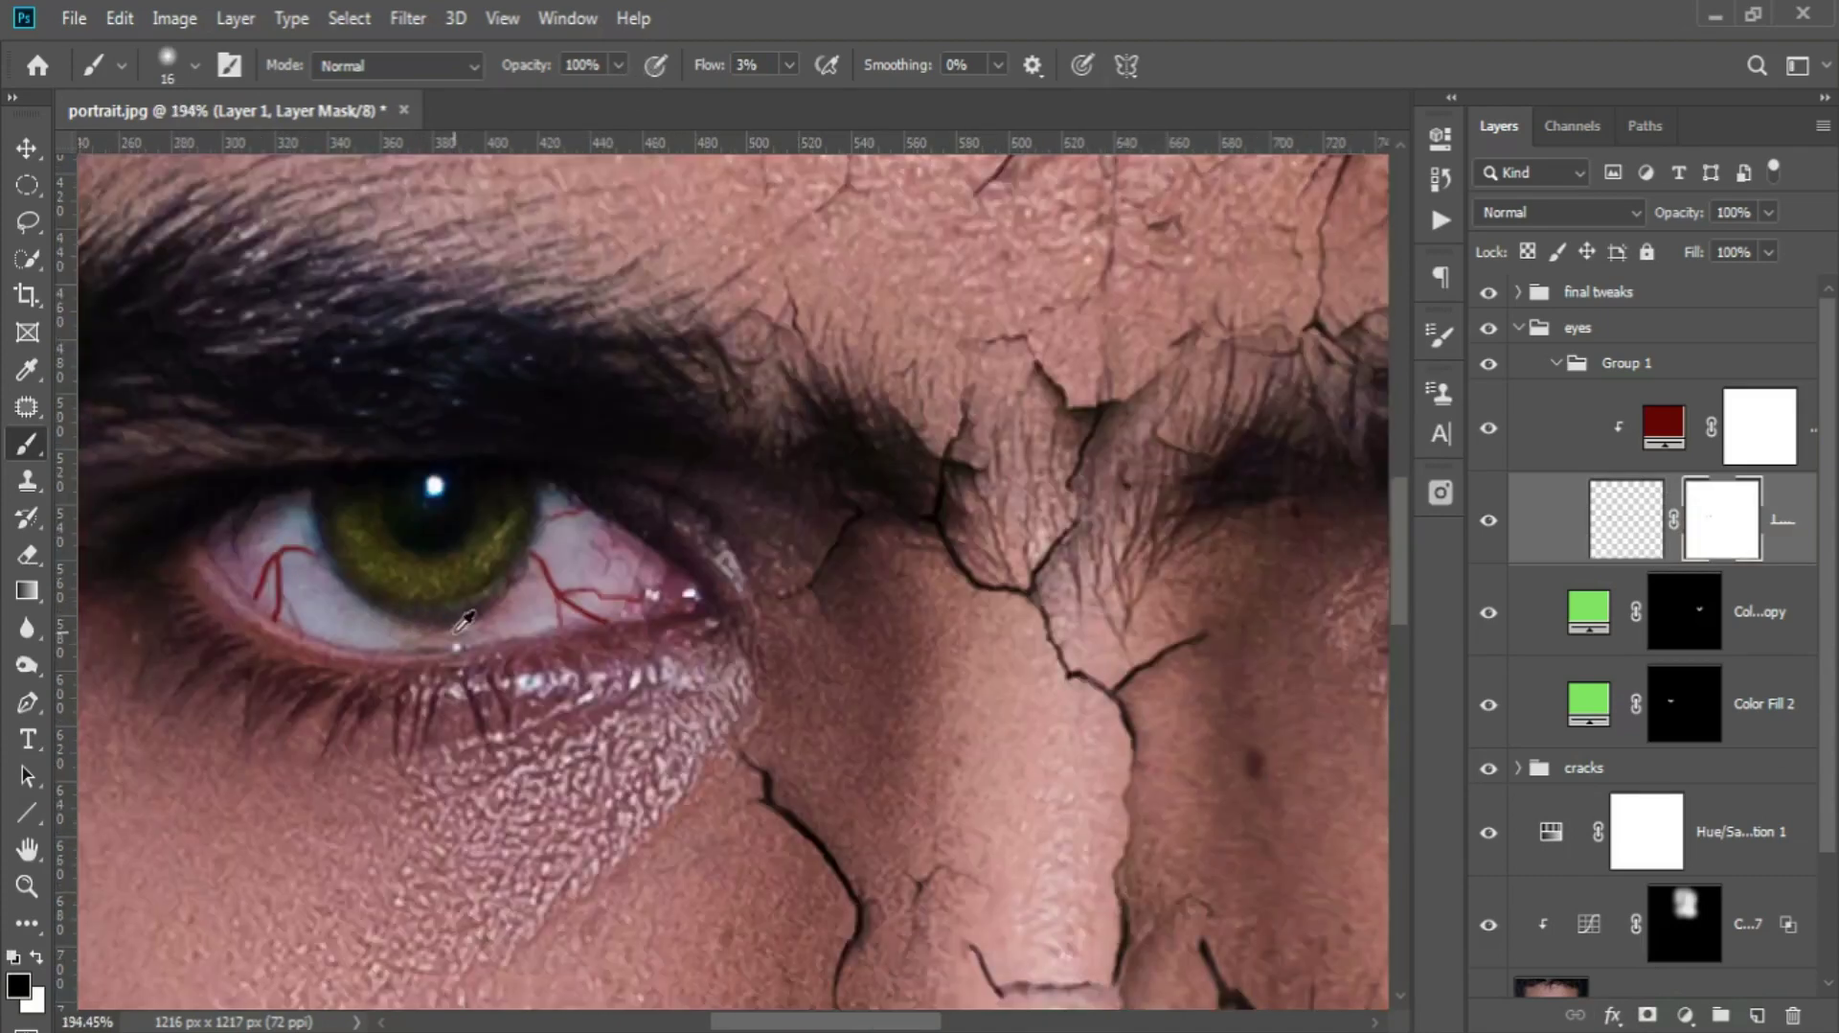
{"action": "key", "text": "shift+1"}
{"action": "key", "text": "shift+6"}
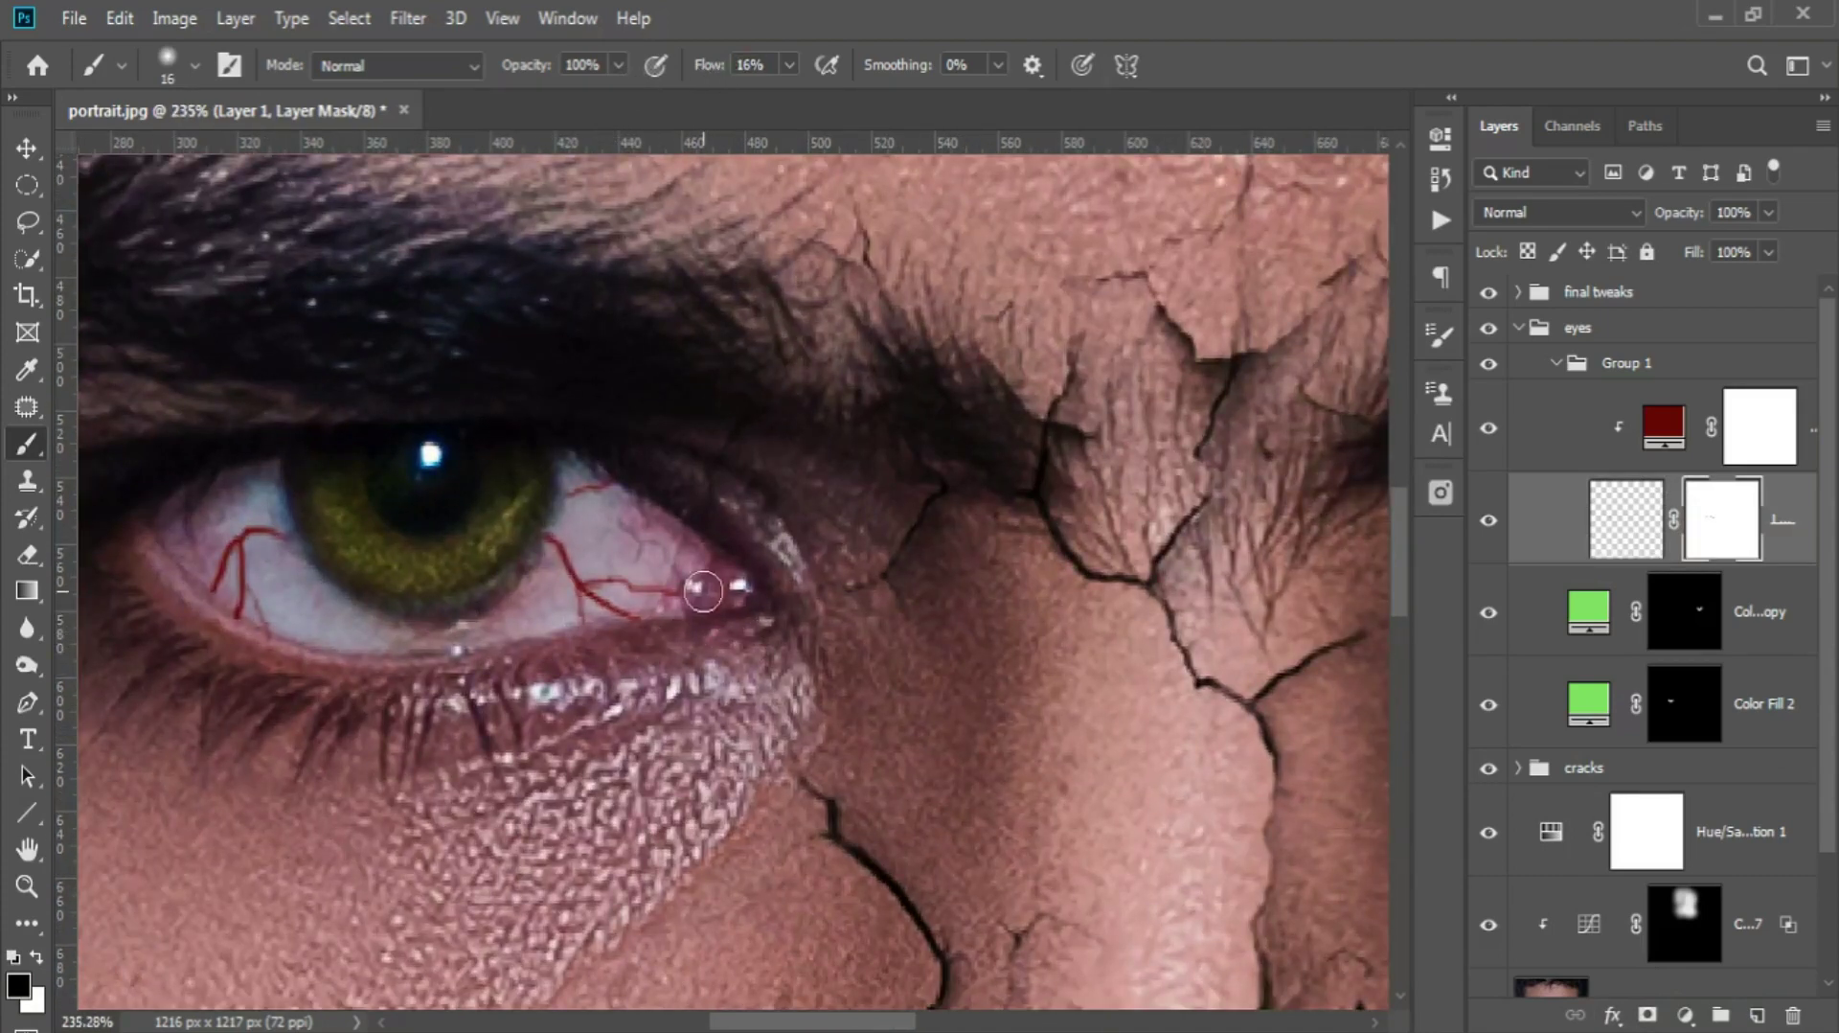
{"action": "scroll", "coordinate": [322, 765], "scroll_direction": "down", "scroll_amount": 2}
{"action": "scroll", "coordinate": [636, 525], "scroll_direction": "up", "scroll_amount": 3}
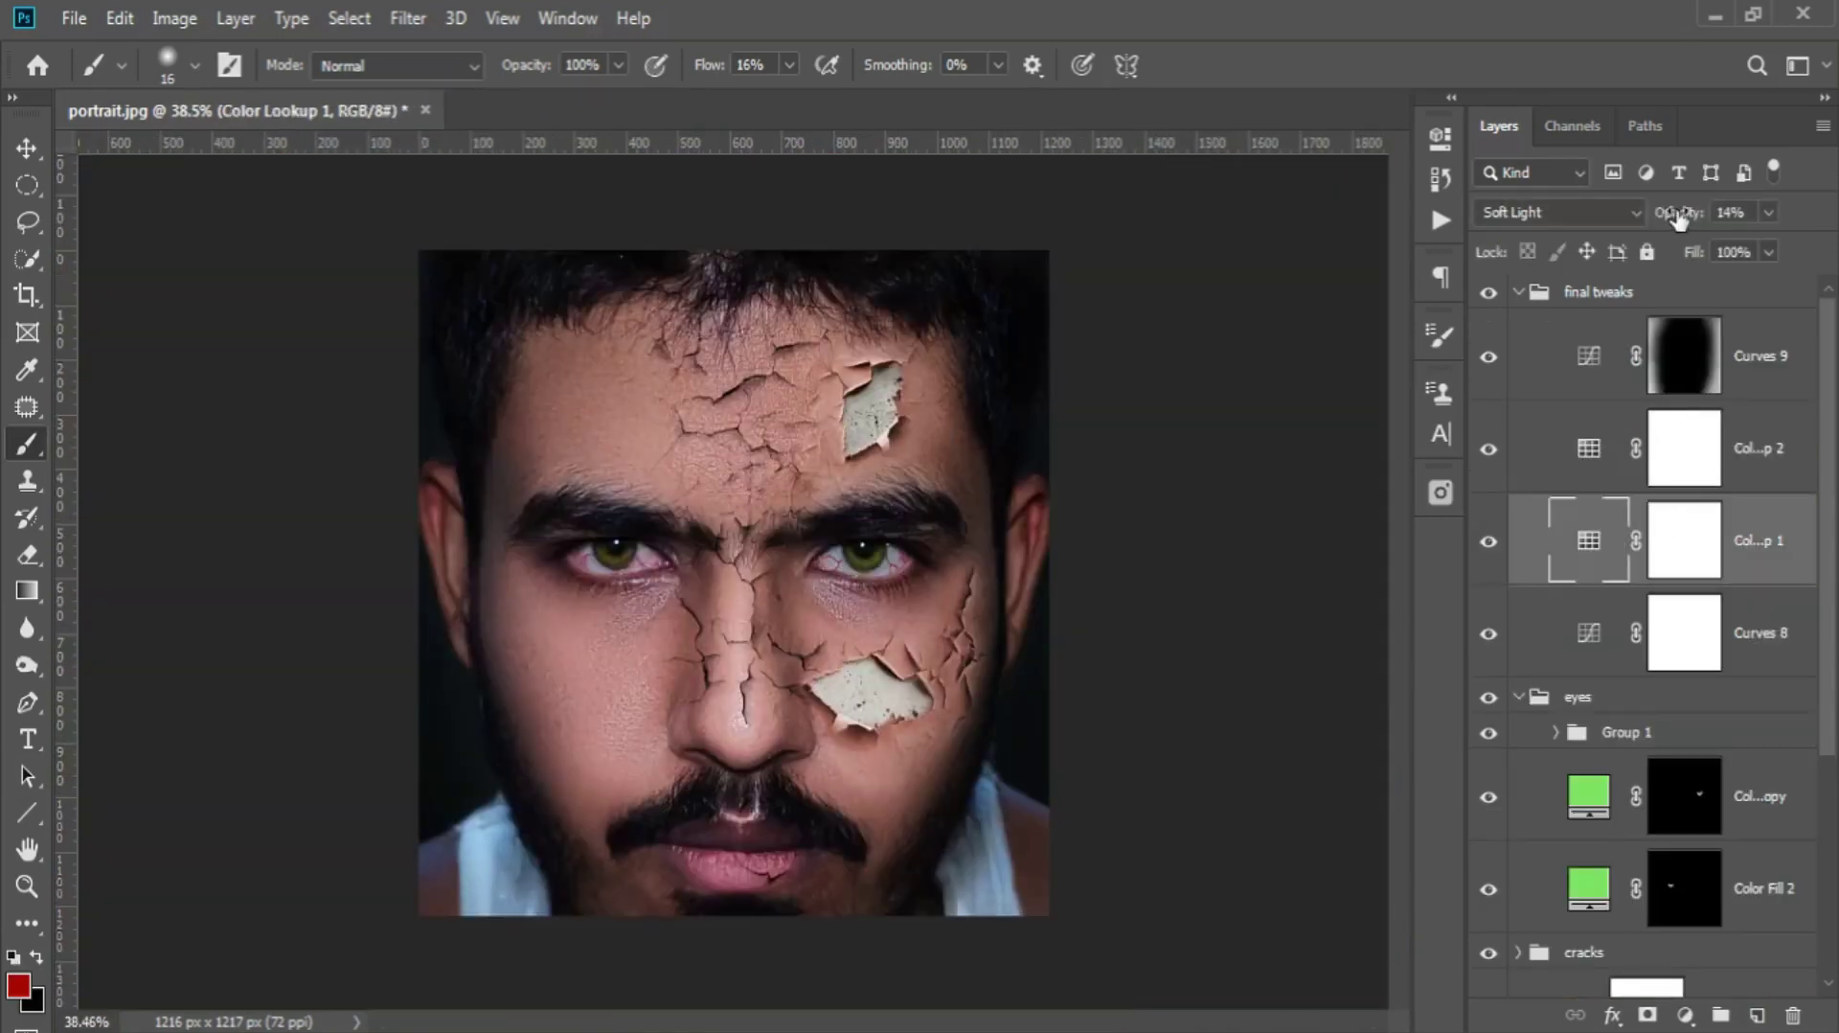
- Compare the second Color Lookup by toggling it and tweak the Curves 8 opacity
{"action": "left_click", "coordinate": [1585, 460]}
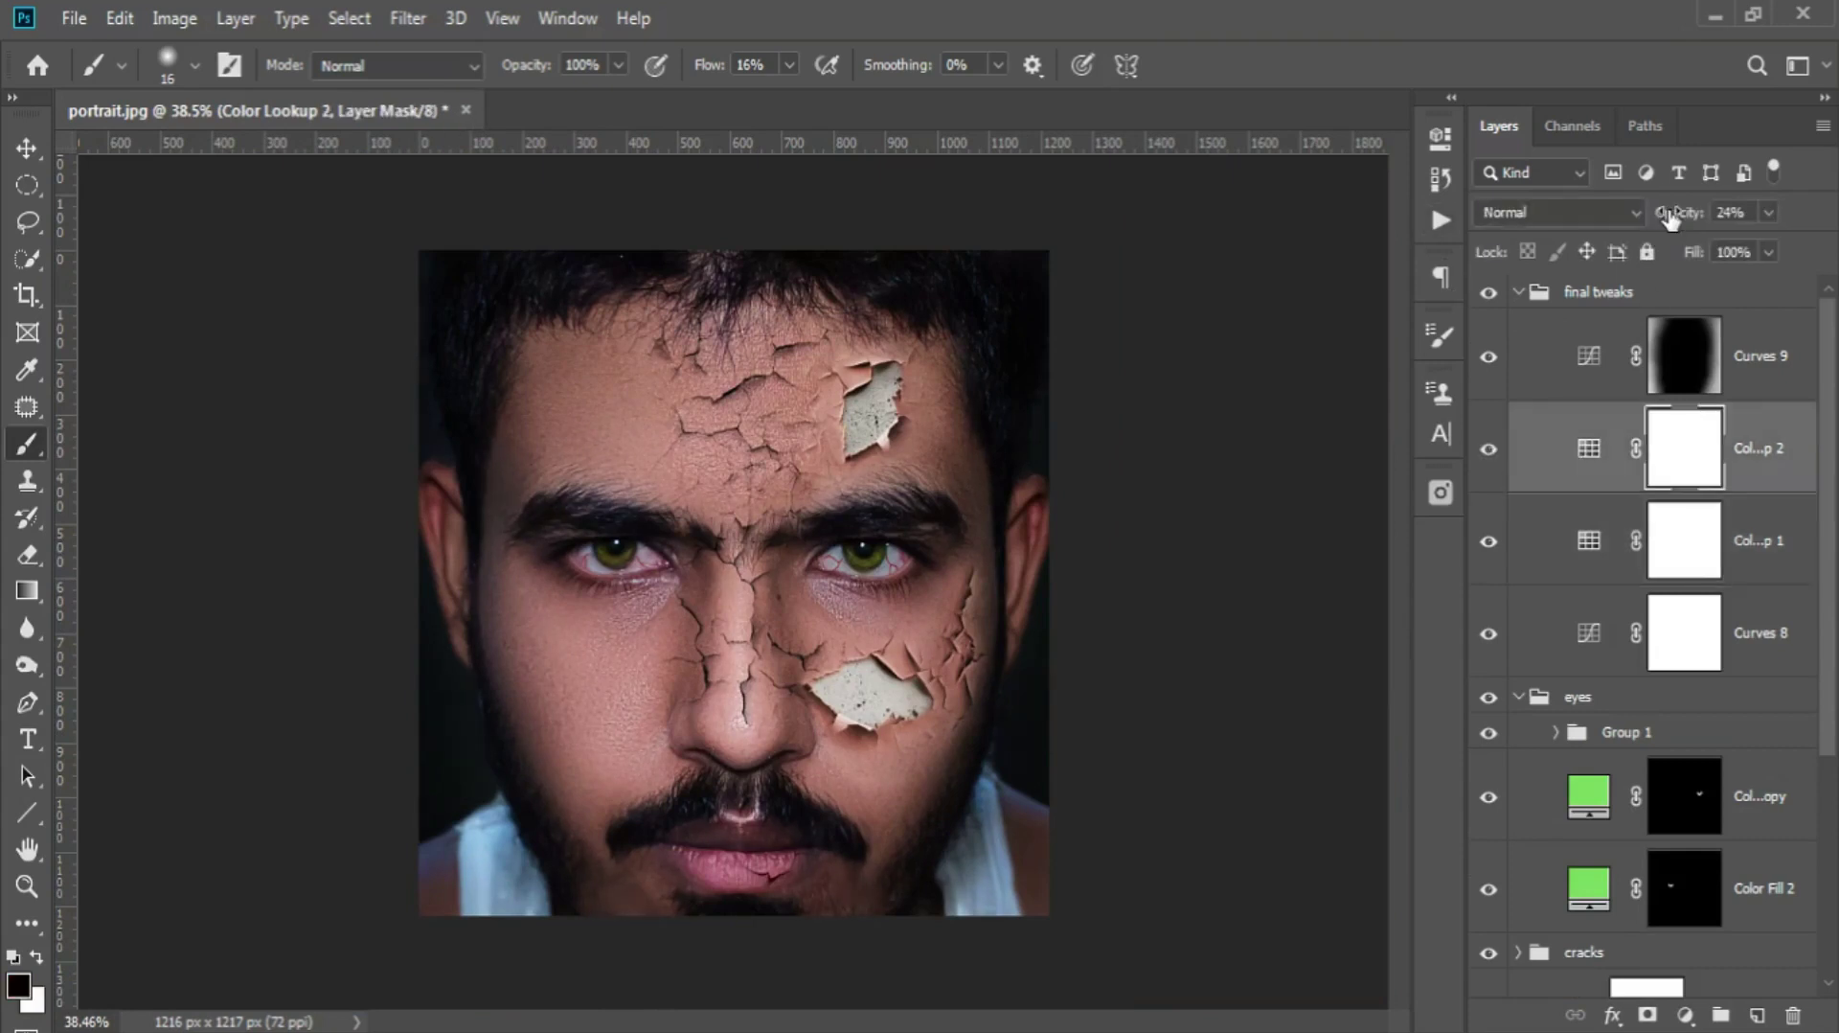
{"action": "left_click", "coordinate": [1487, 448]}
{"action": "left_click", "coordinate": [1487, 449]}
{"action": "left_click", "coordinate": [1511, 636]}
{"action": "left_click_drag", "start_coordinate": [1619, 212], "coordinate": [1640, 215]}
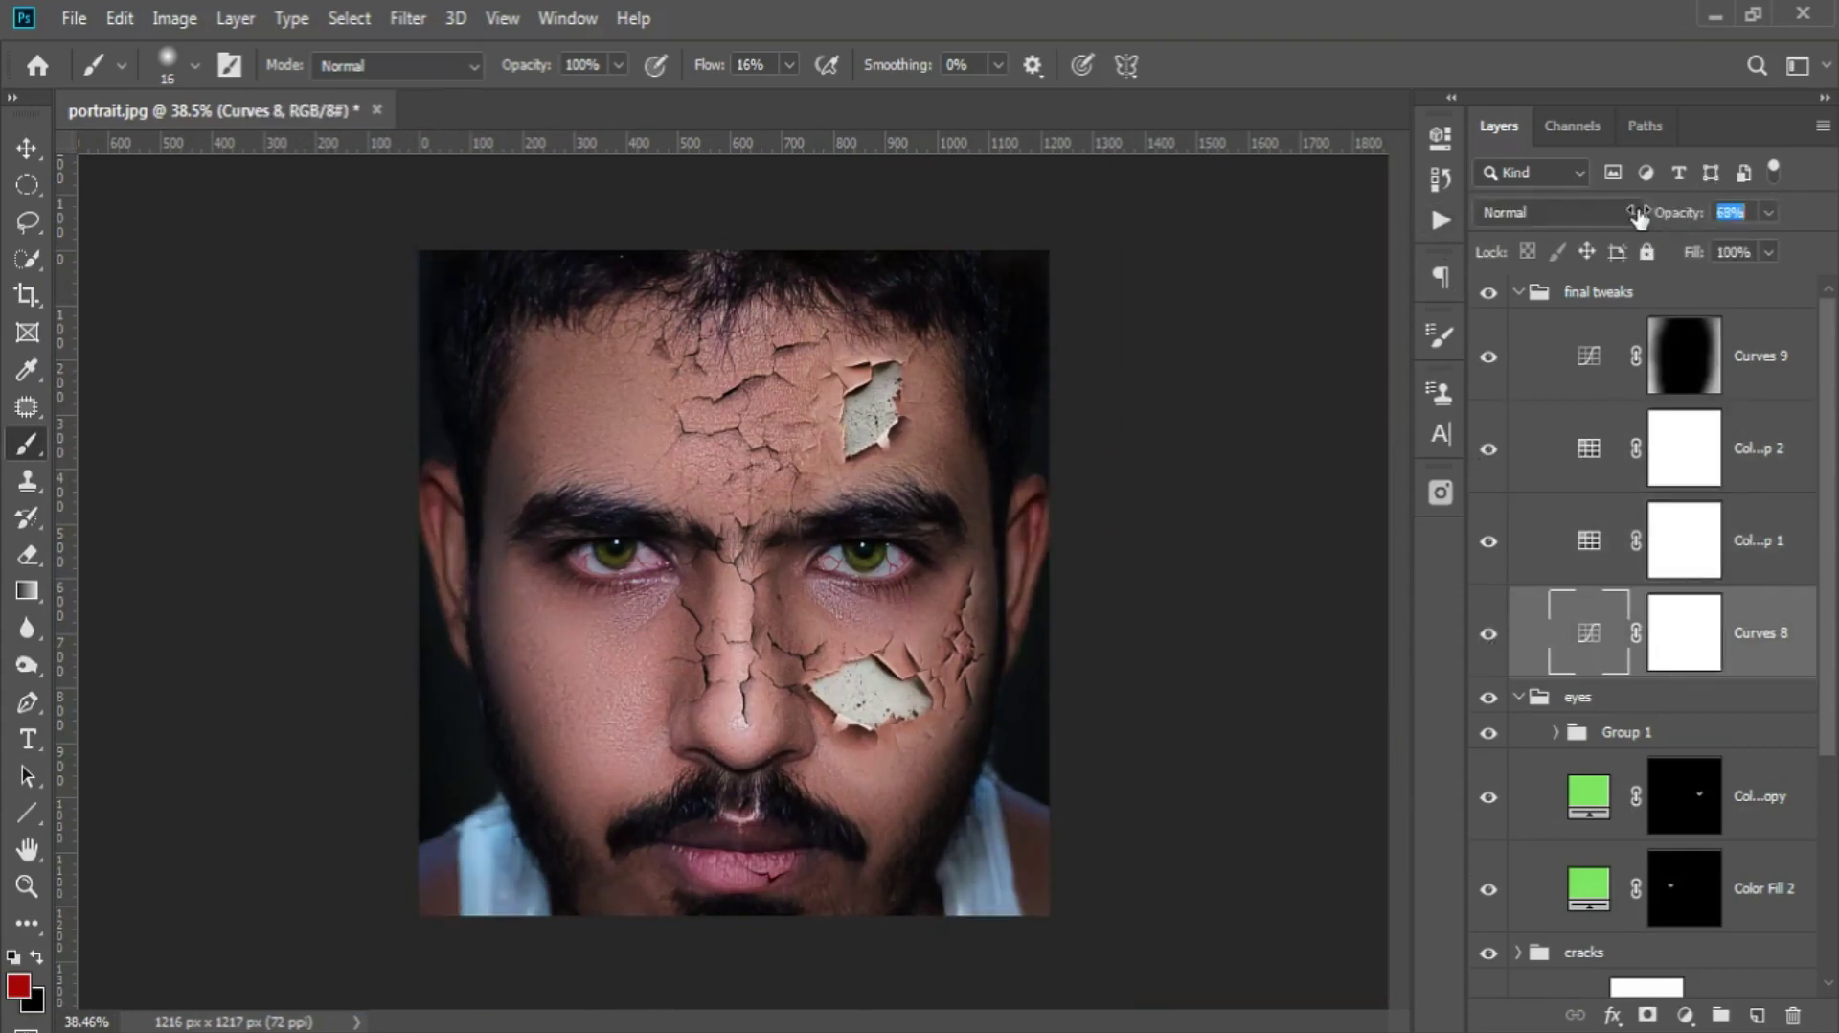
- Collapse the final tweaks and eyes groups and stamp all visible layers into a merged layer
{"action": "left_click", "coordinate": [1518, 291]}
{"action": "scroll", "coordinate": [1365, 609], "scroll_direction": "up", "scroll_amount": 2}
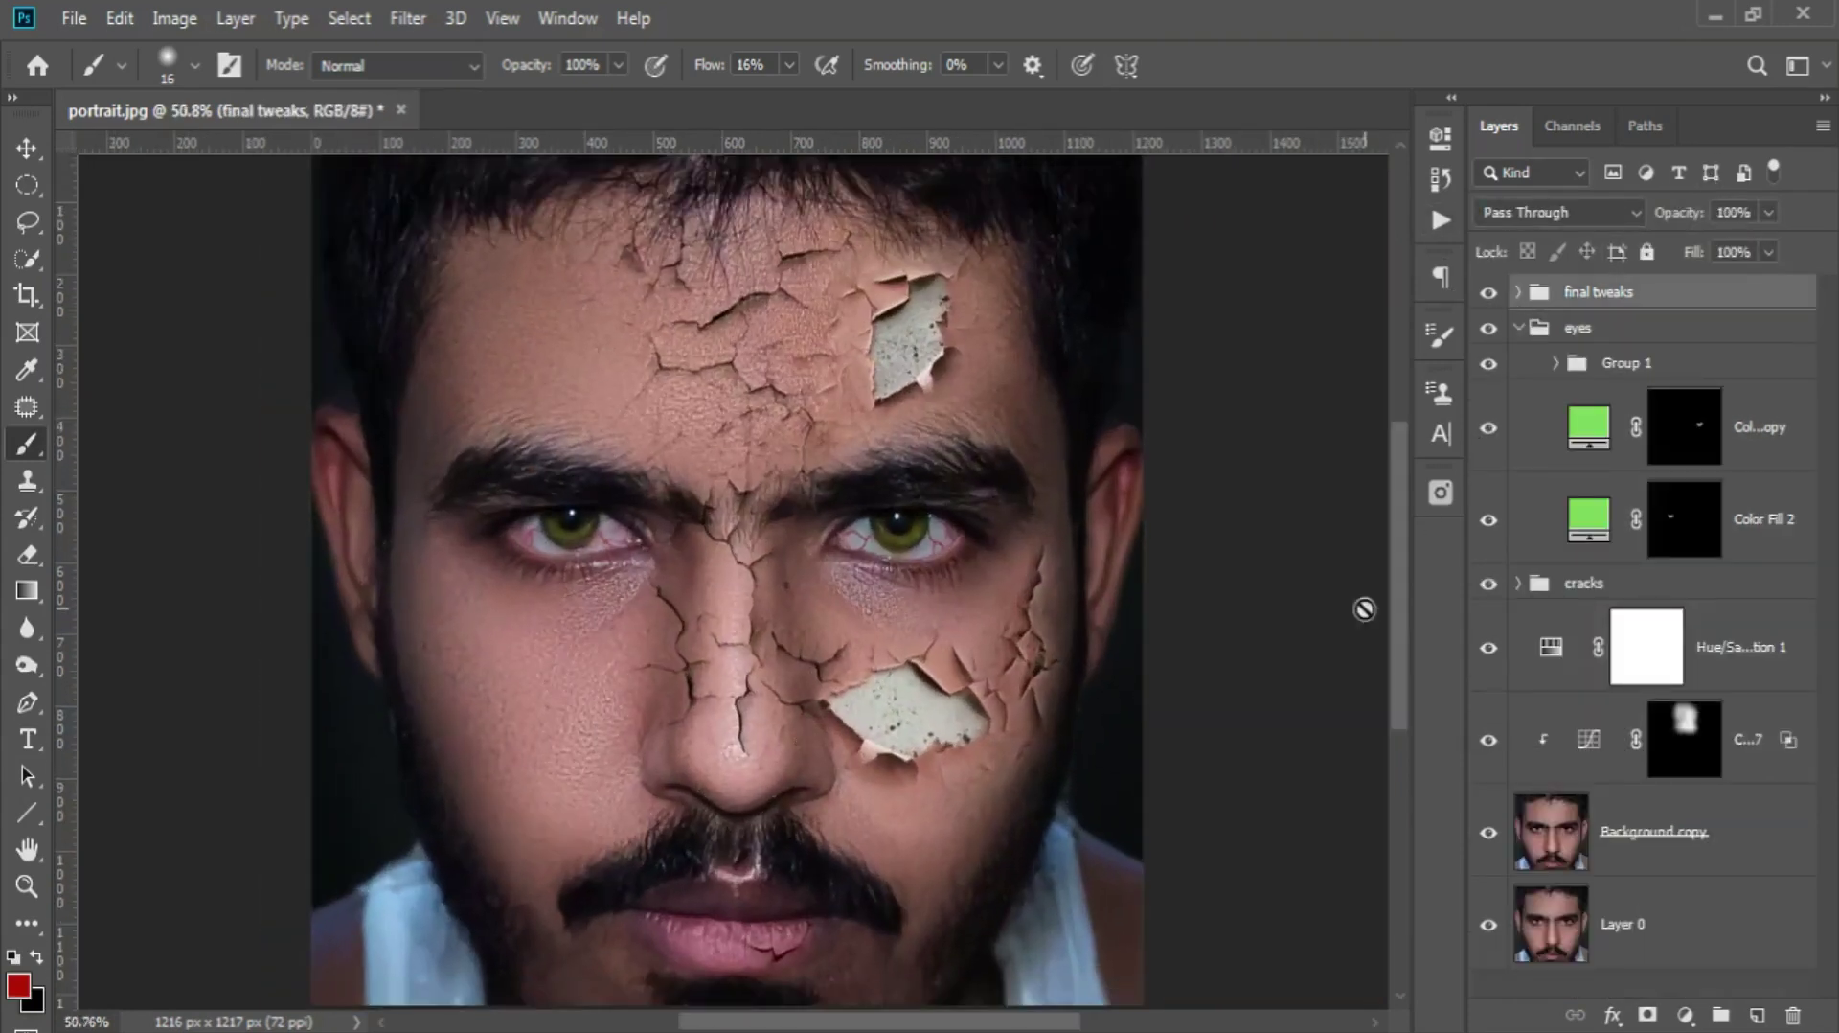
{"action": "left_click", "coordinate": [1518, 328]}
{"action": "scroll", "coordinate": [1092, 575], "scroll_direction": "down", "scroll_amount": 3}
{"action": "scroll", "coordinate": [1112, 613], "scroll_direction": "up", "scroll_amount": 3}
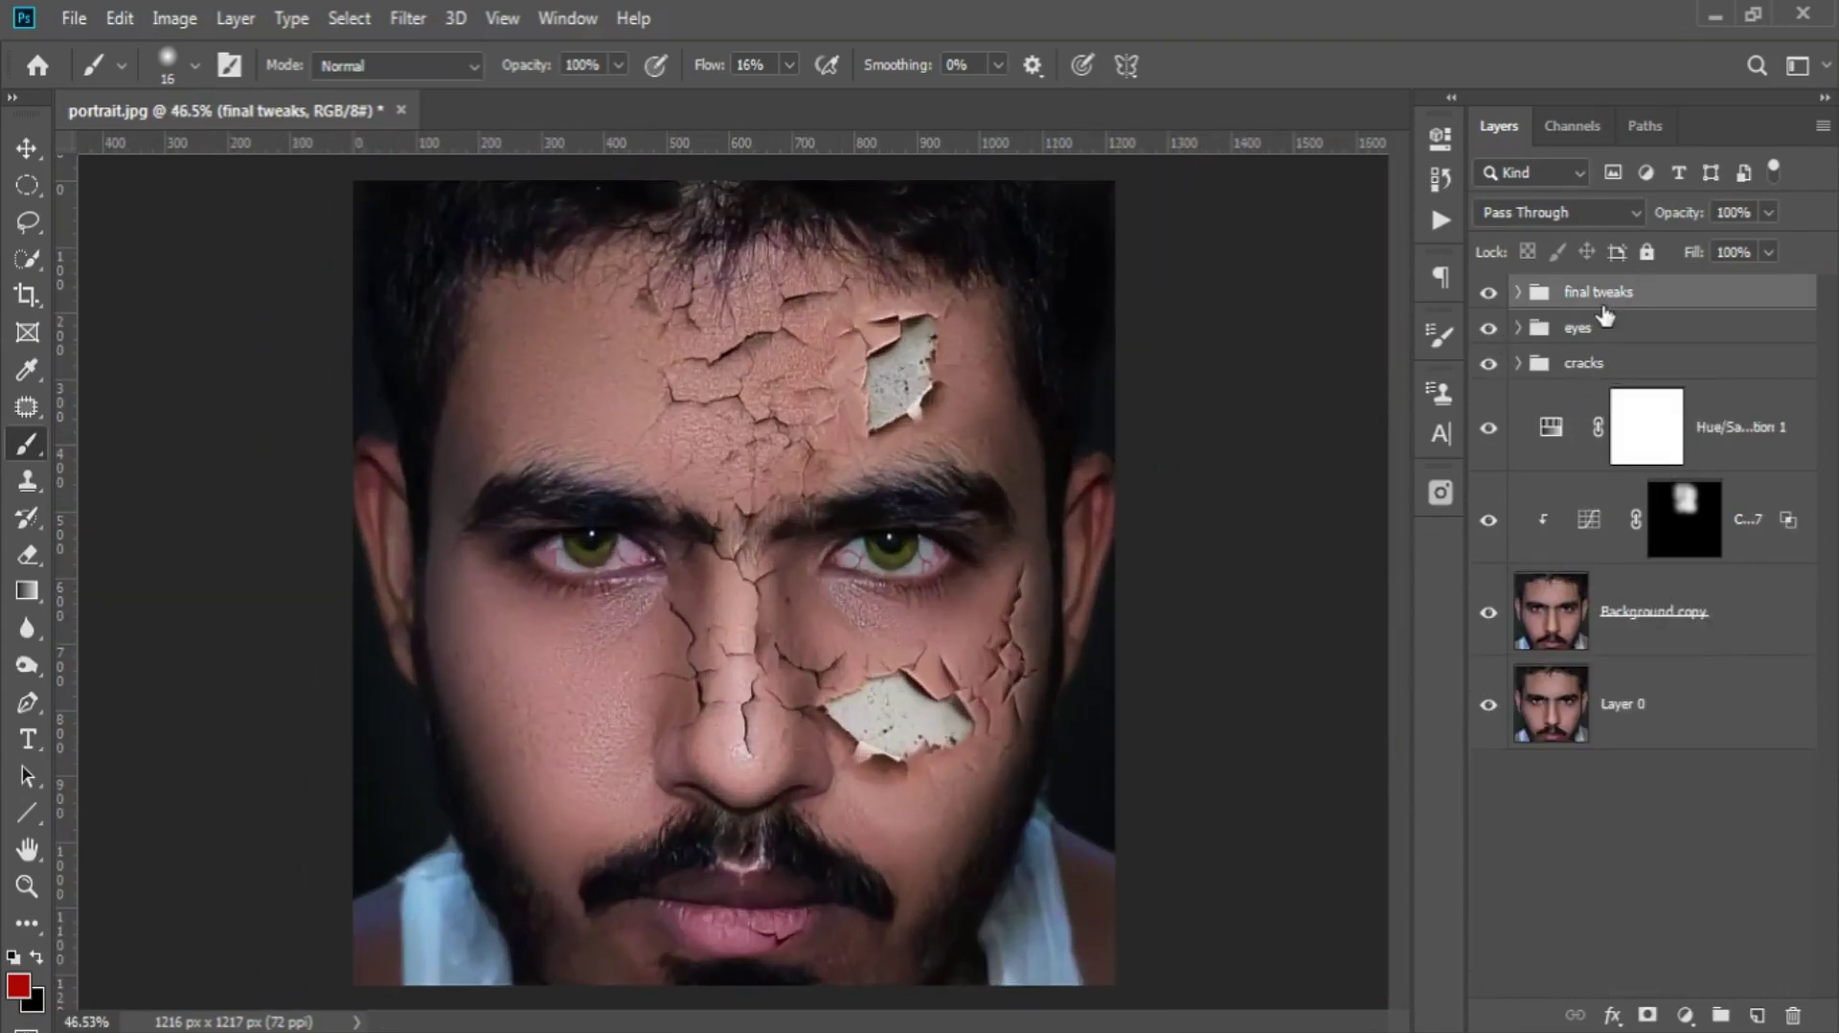
{"action": "key", "text": "ctrl+shift+alt+e"}
{"action": "left_click", "coordinate": [408, 18]}
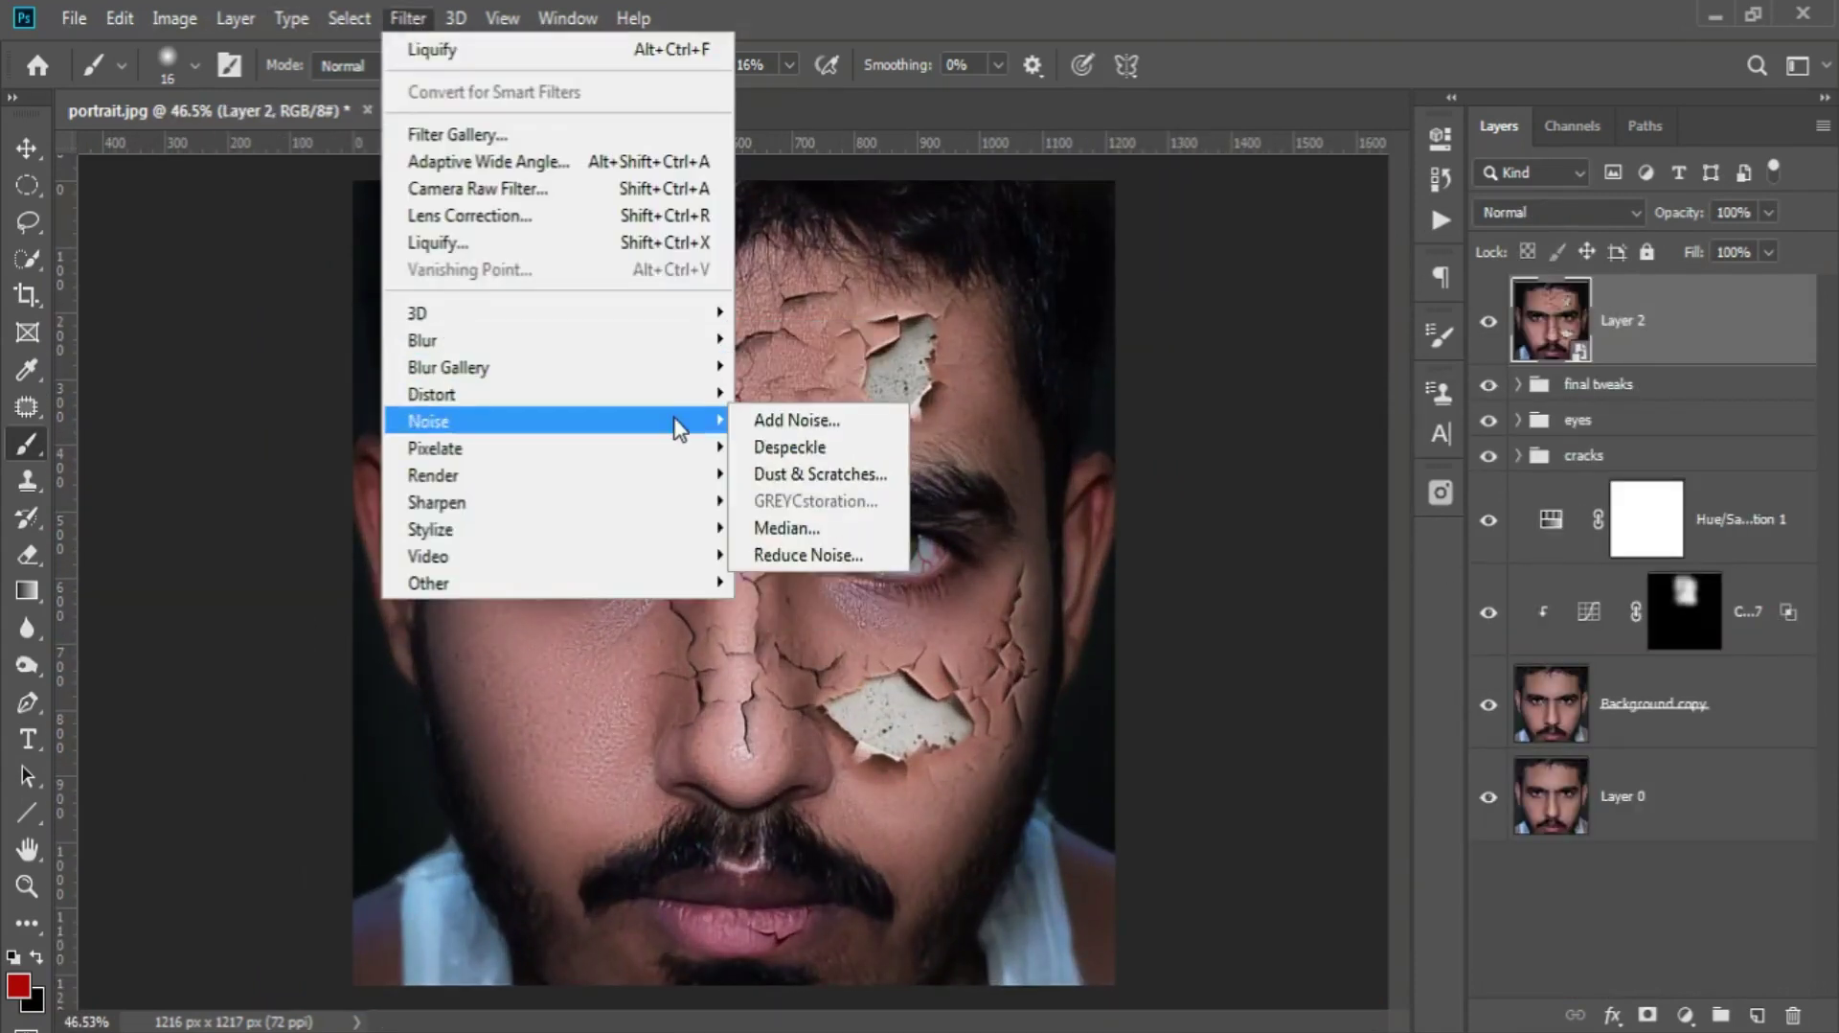
- In Camera Raw, set Exposure -0.40, Highlights +42, and adjust whites, blacks and clarity
{"action": "left_click", "coordinate": [618, 187]}
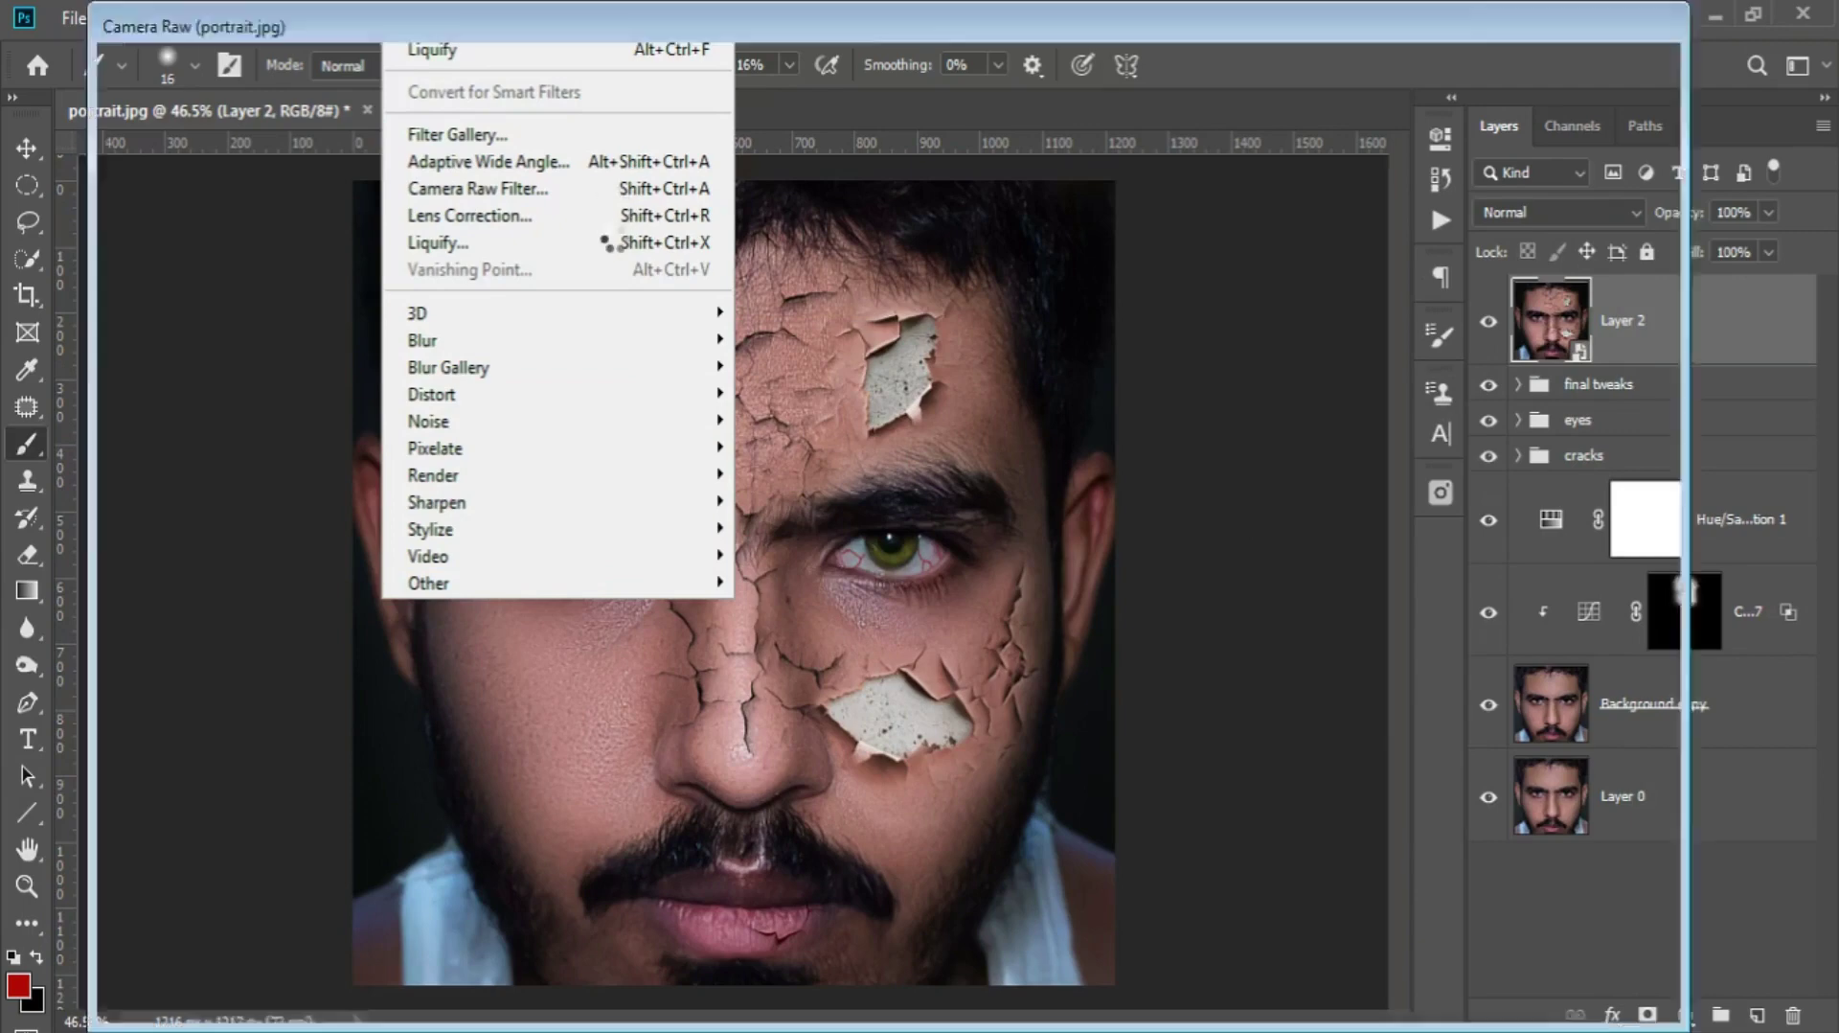
{"action": "left_click_drag", "start_coordinate": [1626, 637], "coordinate": [1613, 637]}
{"action": "left_click_drag", "start_coordinate": [1627, 725], "coordinate": [1694, 725]}
{"action": "mouse_move", "coordinate": [1627, 812]}
{"action": "left_mouse_down"}
{"action": "mouse_move", "coordinate": [1566, 857]}
{"action": "mouse_move", "coordinate": [1609, 858]}
{"action": "left_mouse_up"}
{"action": "mouse_move", "coordinate": [1627, 925]}
{"action": "left_mouse_down"}
{"action": "mouse_move", "coordinate": [1689, 926]}
{"action": "mouse_move", "coordinate": [1582, 935]}
{"action": "left_mouse_up"}
{"action": "scroll", "coordinate": [1677, 929], "scroll_direction": "down", "scroll_amount": 2}
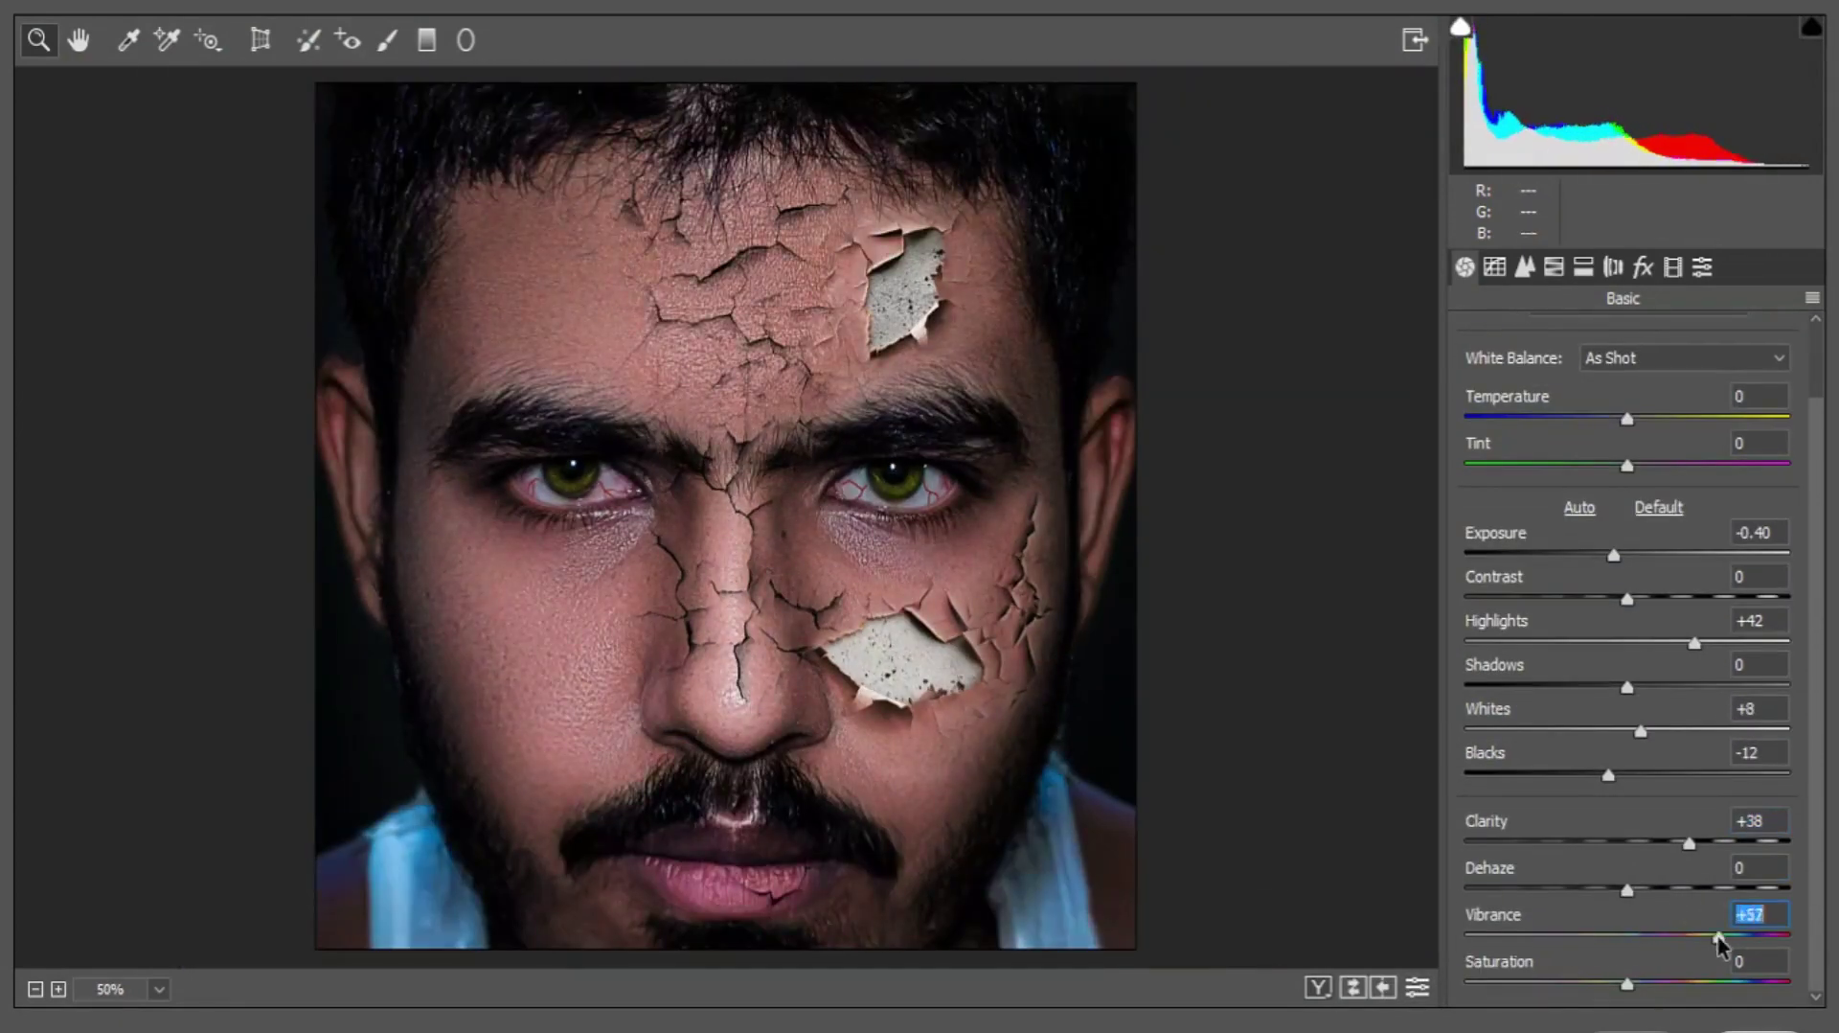
- Increase the sharpening amount and add masking so it affects only edges
{"action": "left_click", "coordinate": [1495, 267]}
{"action": "left_click", "coordinate": [1524, 267]}
{"action": "left_click", "coordinate": [1545, 383]}
{"action": "left_click_drag", "start_coordinate": [1544, 384], "coordinate": [1595, 384]}
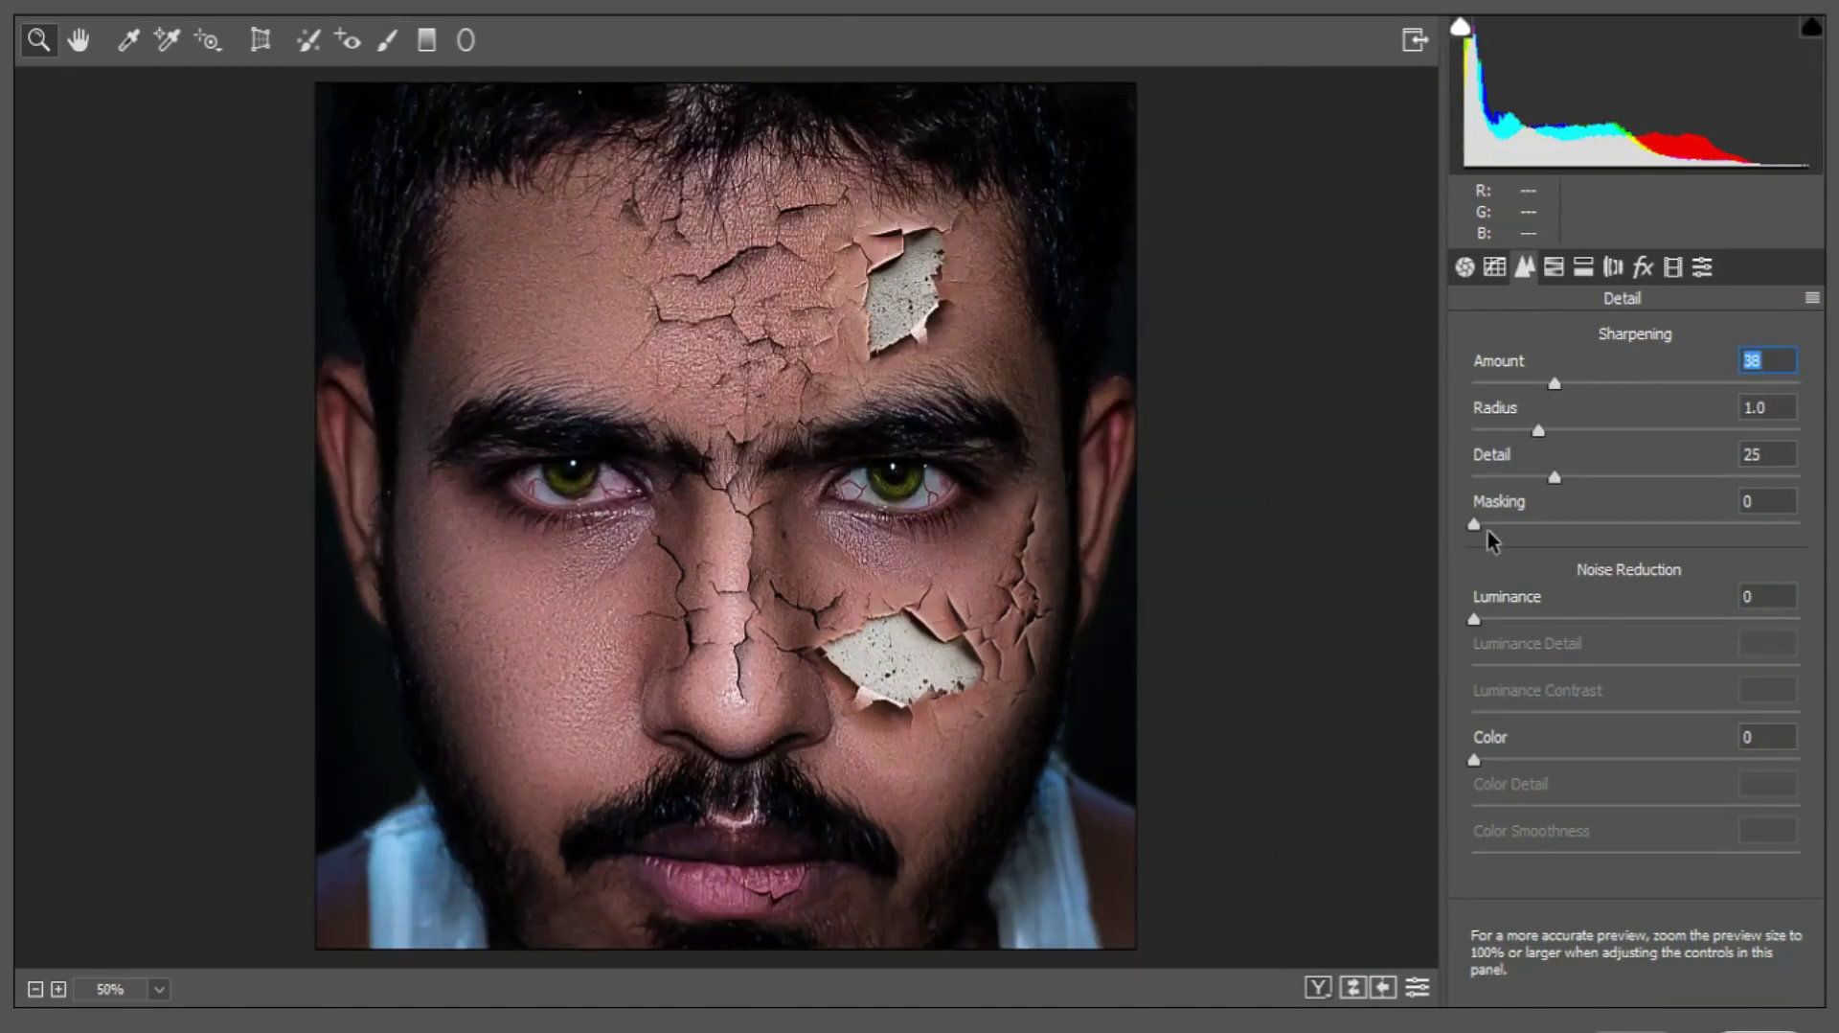
{"action": "left_click_drag", "start_coordinate": [1473, 524], "coordinate": [1584, 524]}
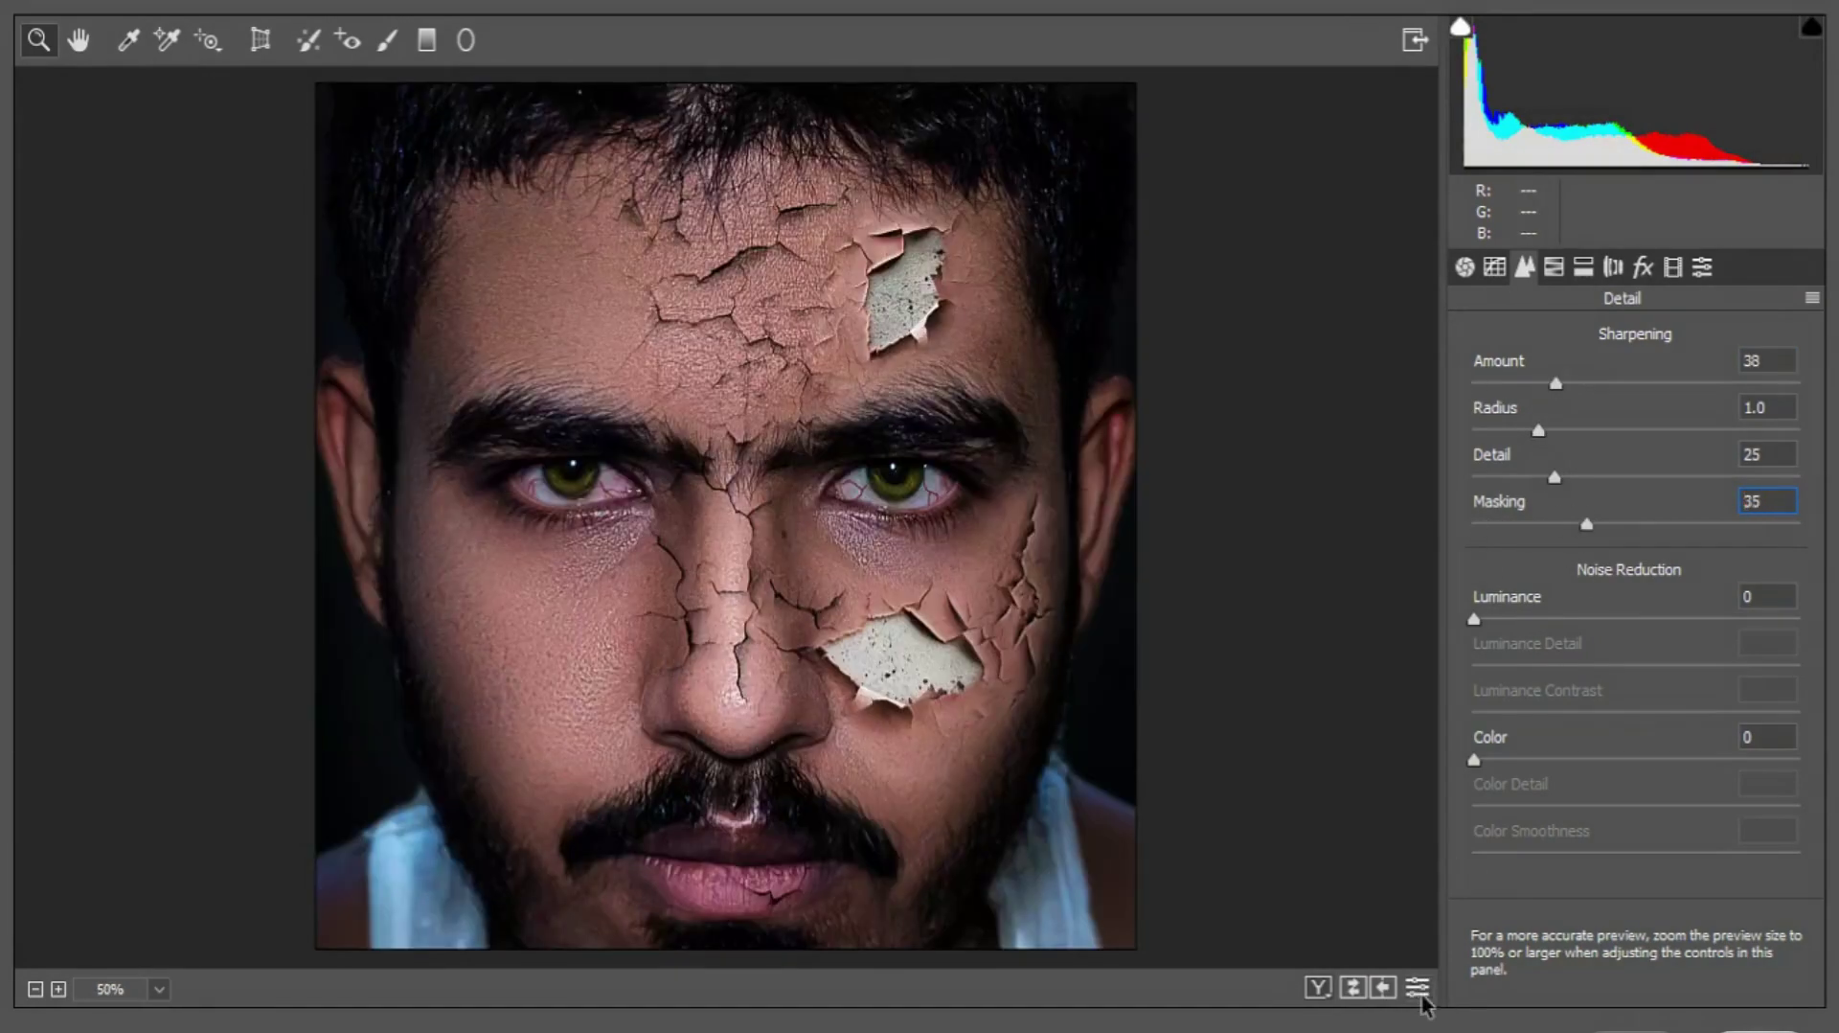
- In HSL, brighten greens to +100, aquas and yellows, then shift the Greens hue
{"action": "left_click", "coordinate": [1553, 268]}
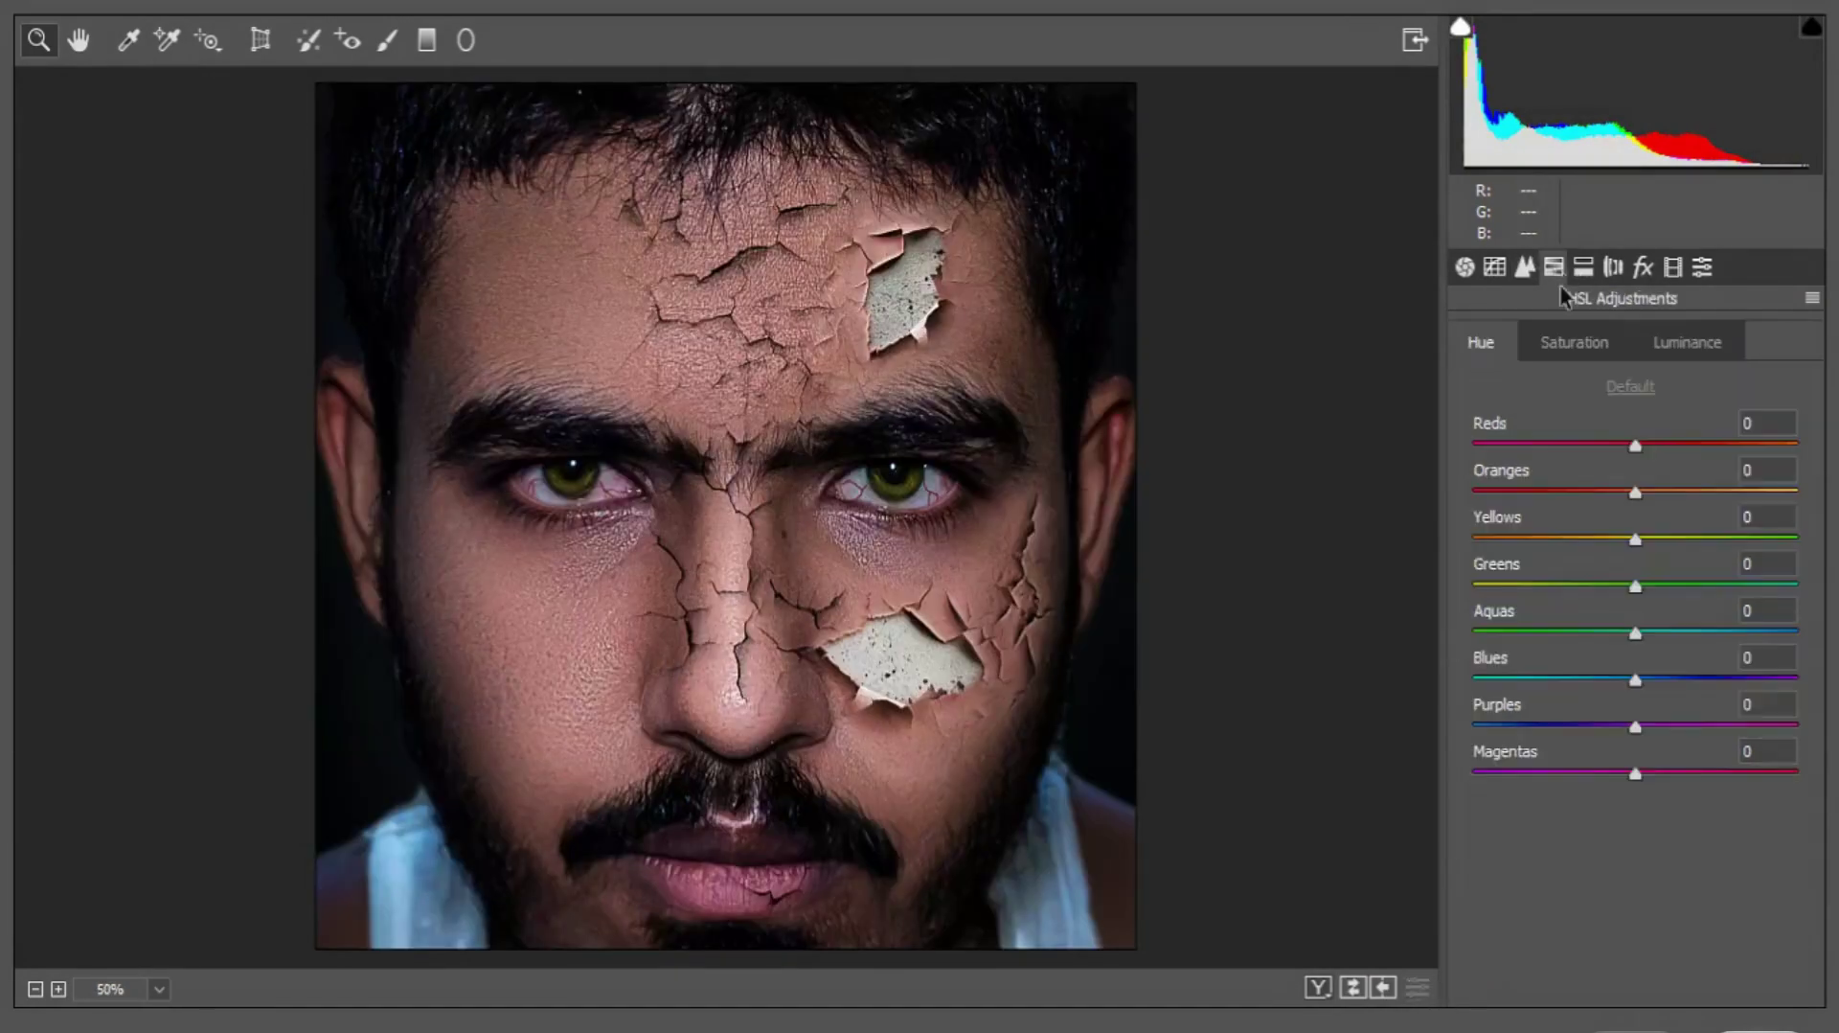
{"action": "left_click", "coordinate": [1686, 342]}
{"action": "left_click_drag", "start_coordinate": [1606, 586], "coordinate": [1797, 586]}
{"action": "left_click_drag", "start_coordinate": [1635, 632], "coordinate": [1735, 633]}
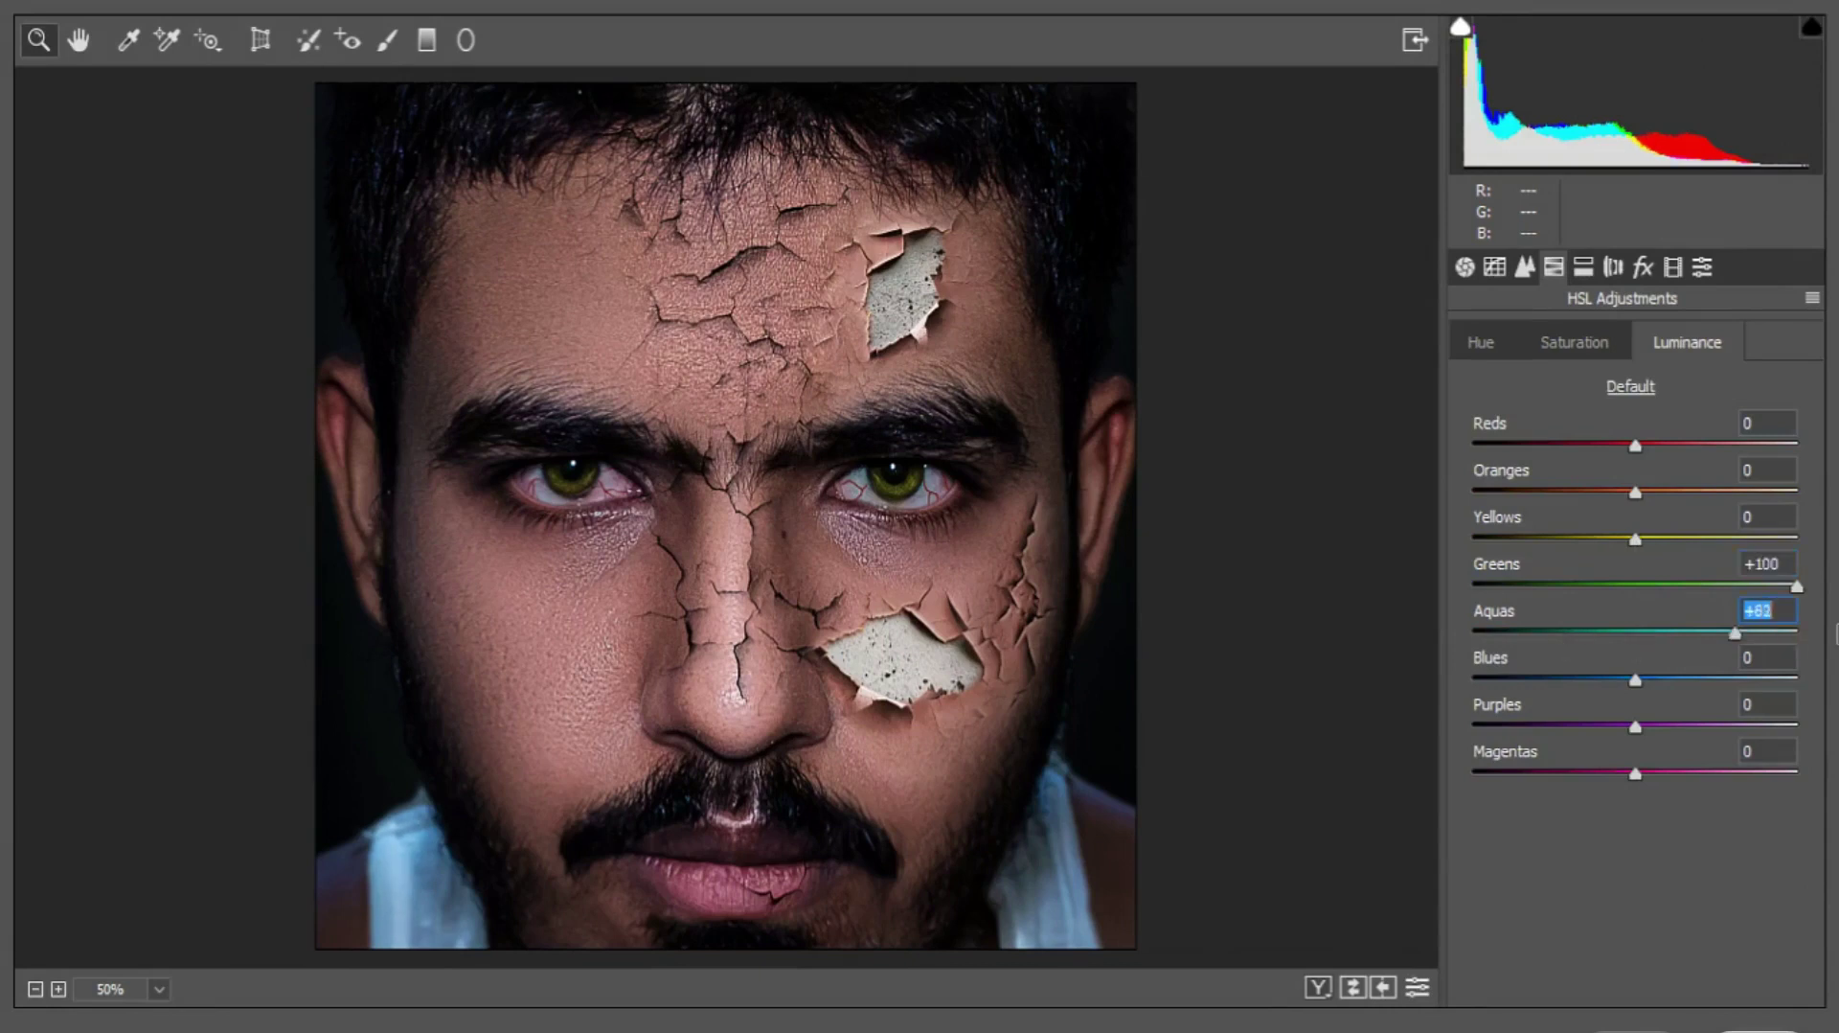
{"action": "left_click_drag", "start_coordinate": [1635, 539], "coordinate": [1836, 548]}
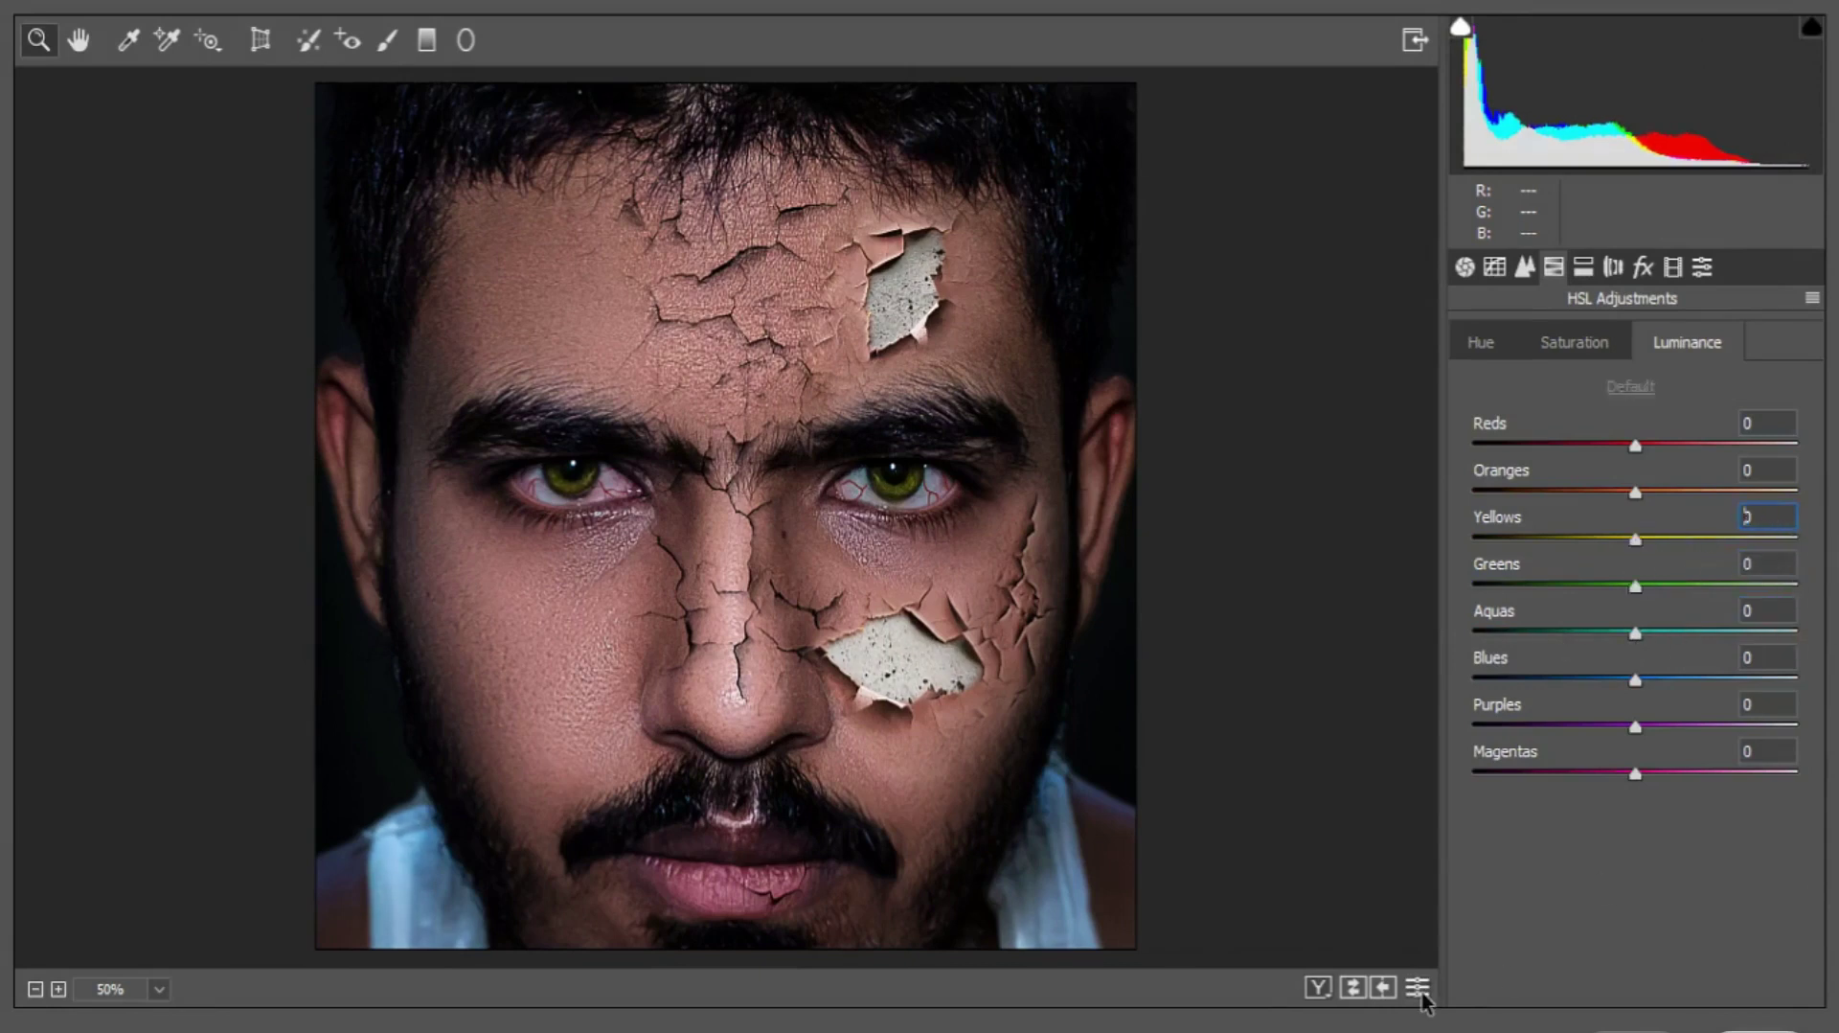
{"action": "left_click_drag", "start_coordinate": [1644, 539], "coordinate": [1788, 539]}
{"action": "left_click", "coordinate": [1480, 342]}
{"action": "mouse_move", "coordinate": [1635, 586]}
{"action": "left_mouse_down"}
{"action": "mouse_move", "coordinate": [1712, 587]}
{"action": "mouse_move", "coordinate": [1546, 599]}
{"action": "left_mouse_up"}
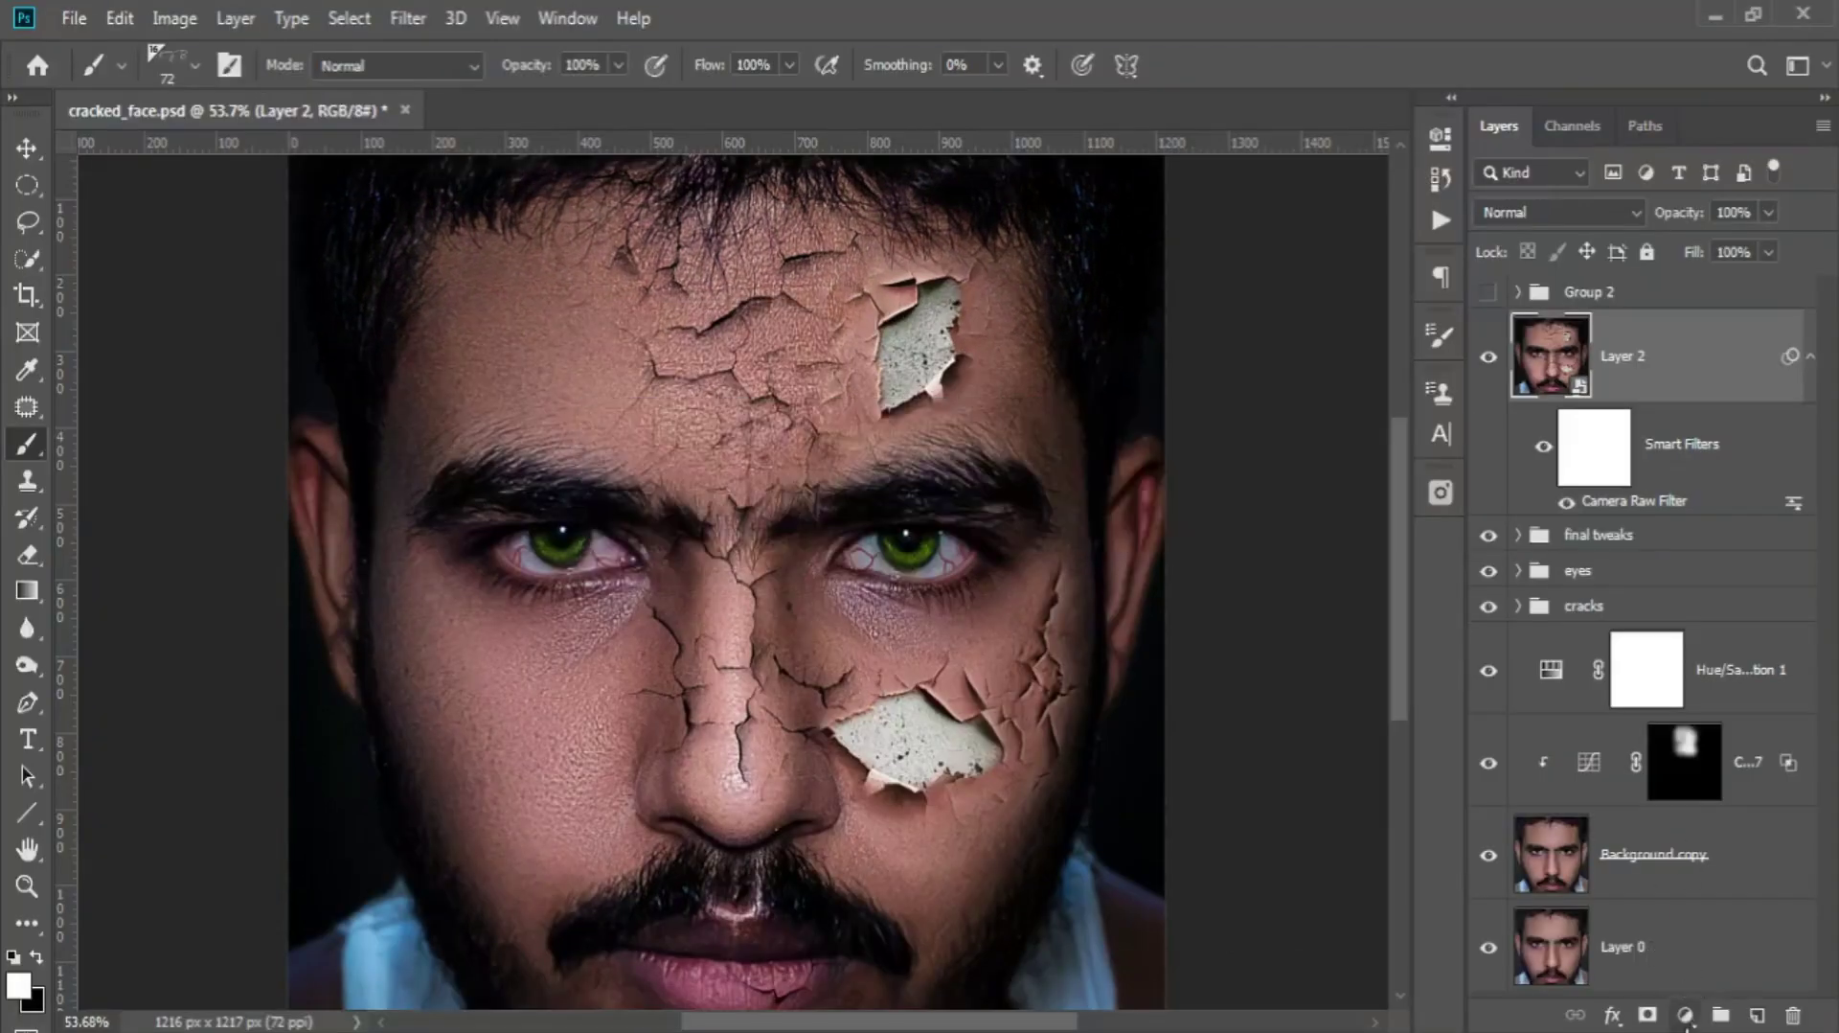
- Add a Hue/Saturation adjustment layer with Reds saturation lowered to -14
{"action": "left_click", "coordinate": [1685, 1015]}
{"action": "left_click", "coordinate": [1647, 759]}
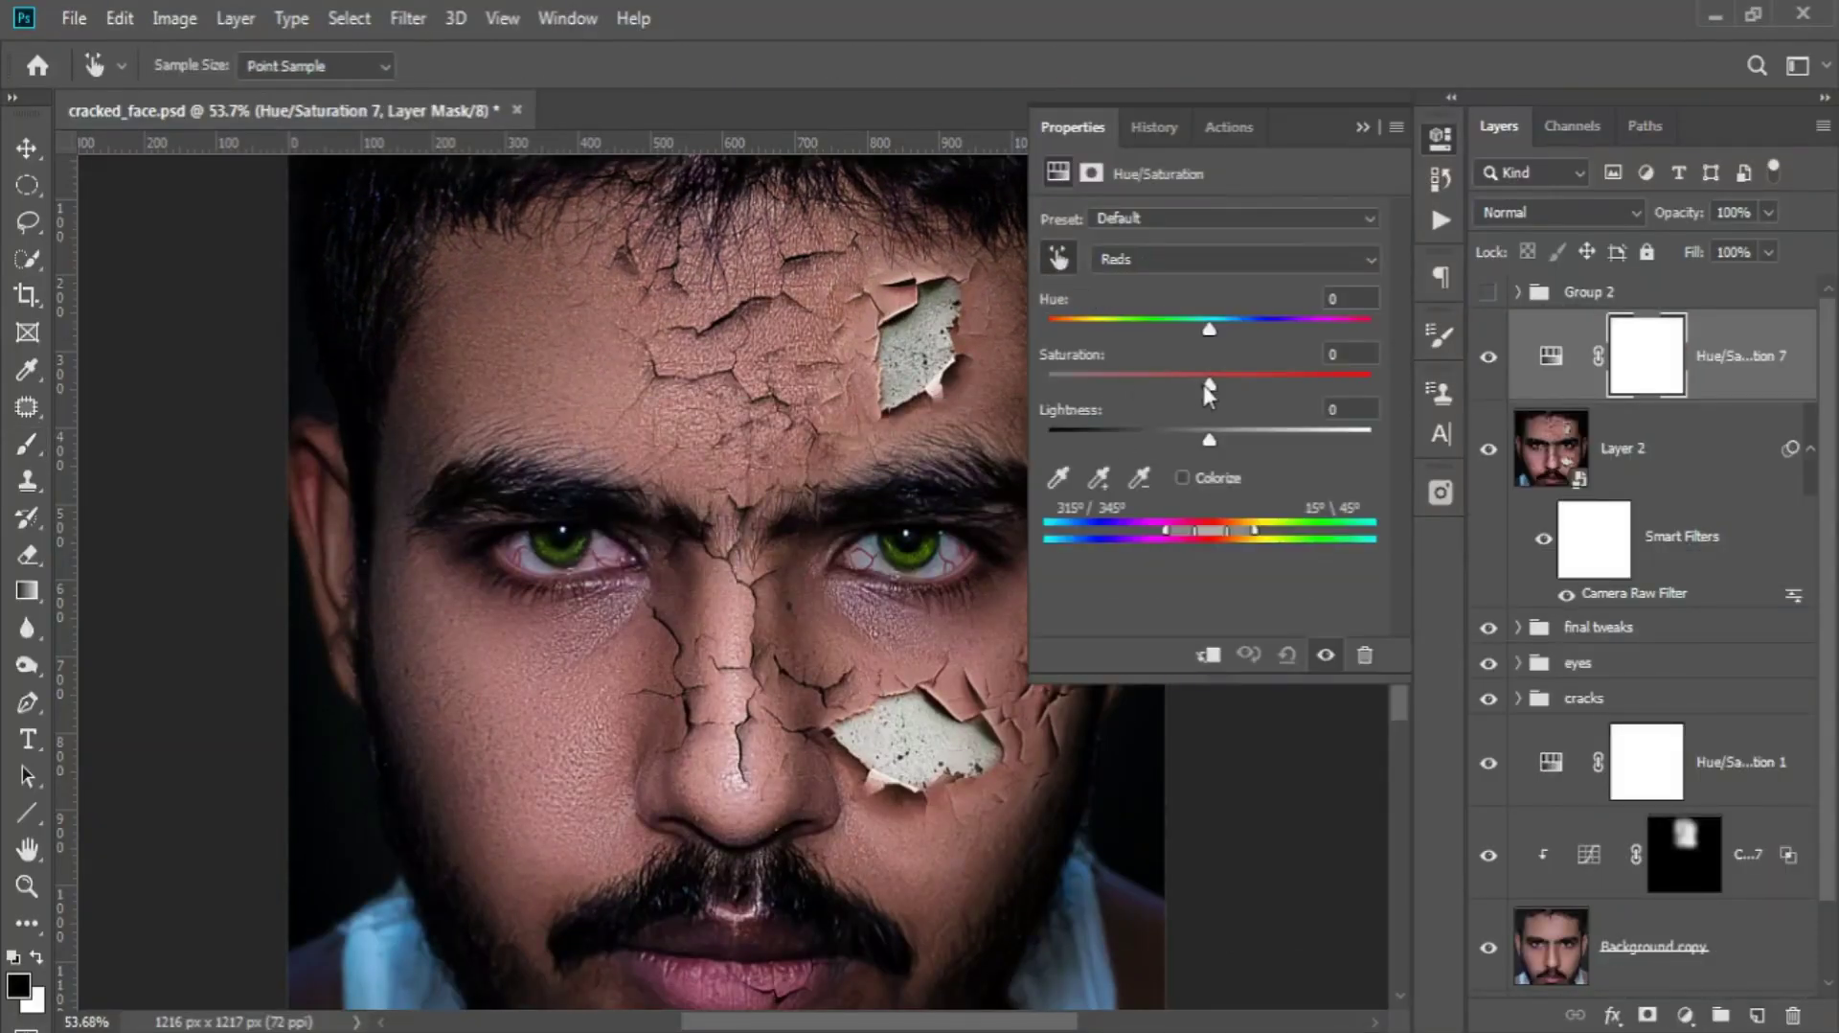
{"action": "left_click_drag", "start_coordinate": [1207, 384], "coordinate": [1185, 385]}
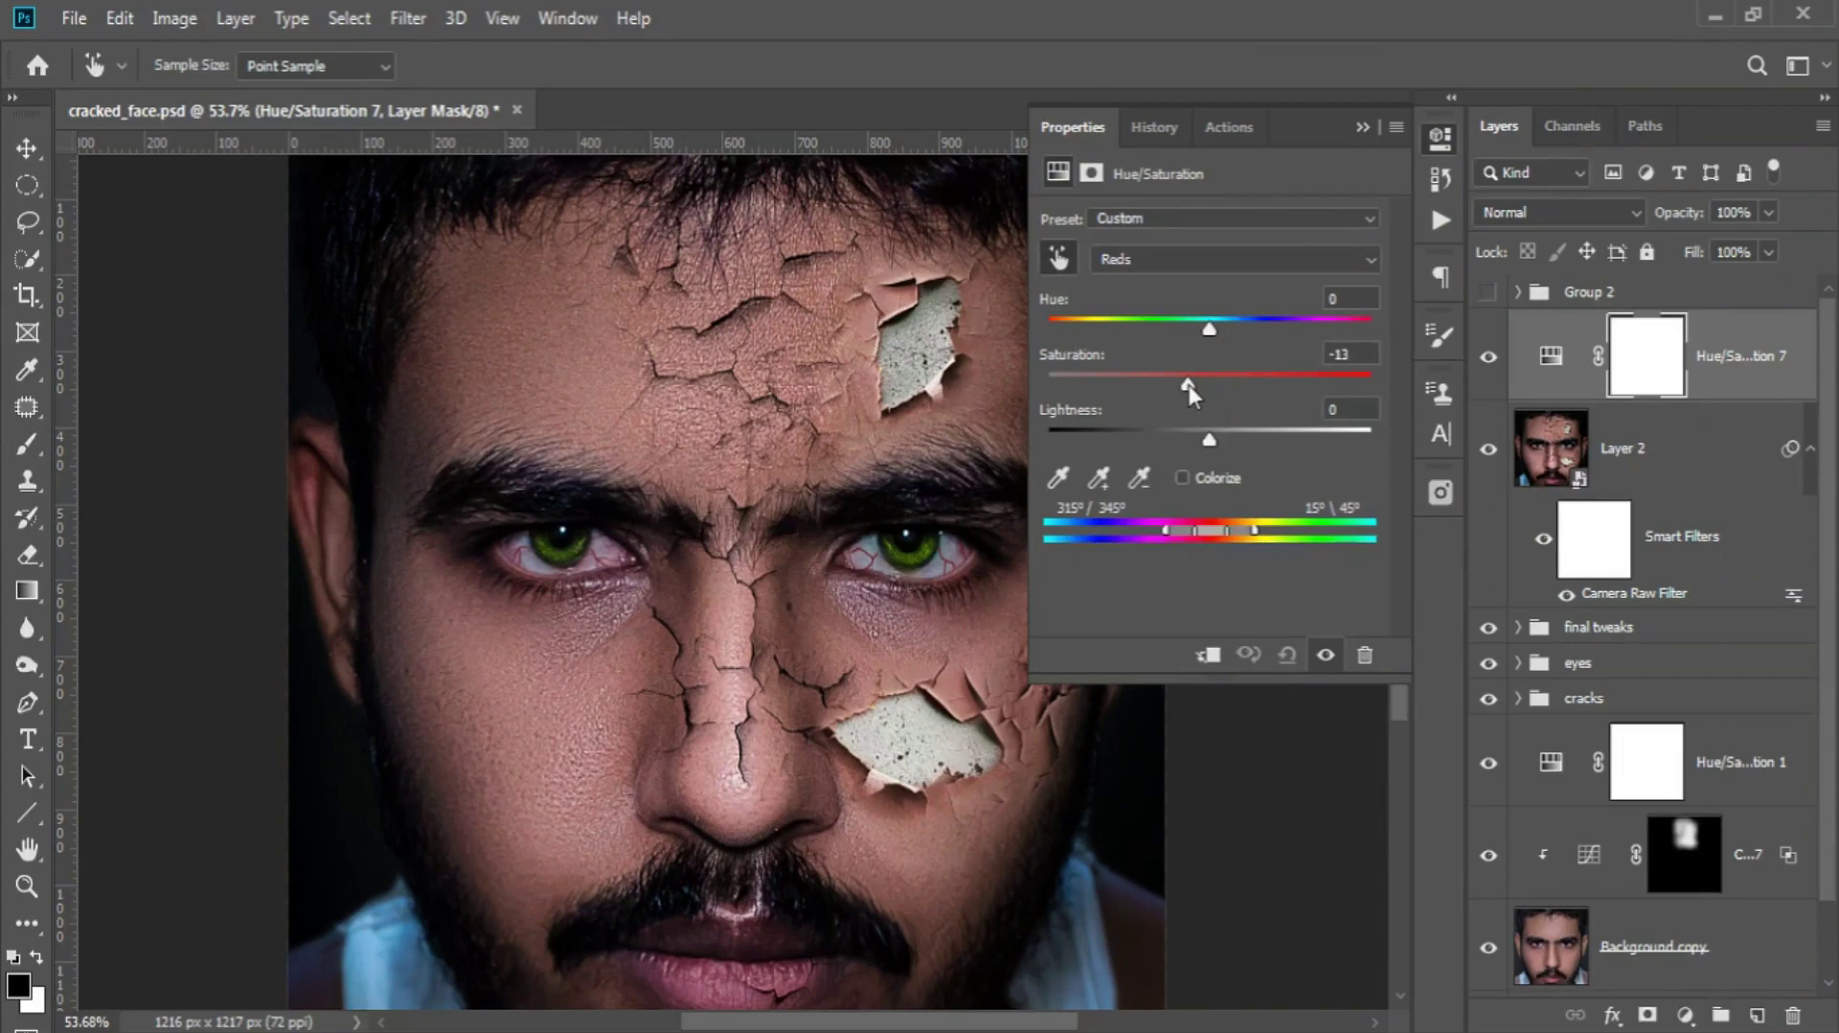
{"action": "left_click", "coordinate": [1361, 127]}
{"action": "scroll", "coordinate": [844, 596], "scroll_direction": "up", "scroll_amount": 3}
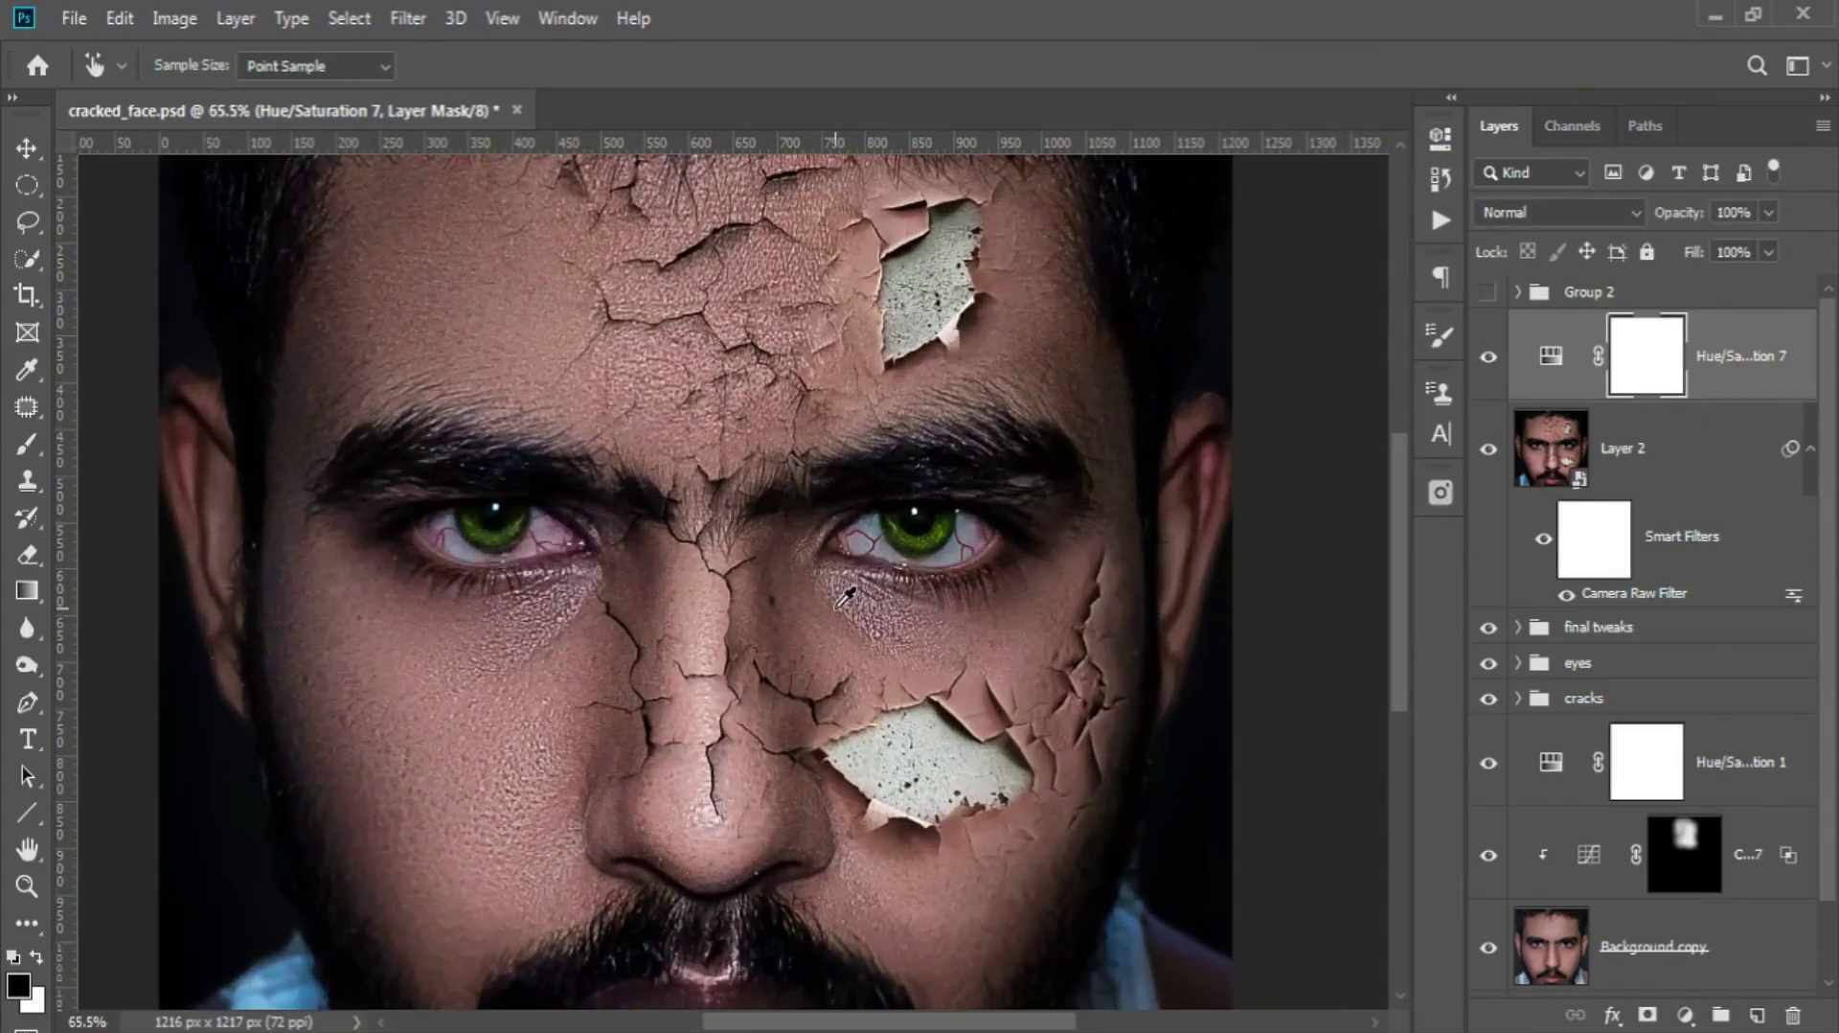